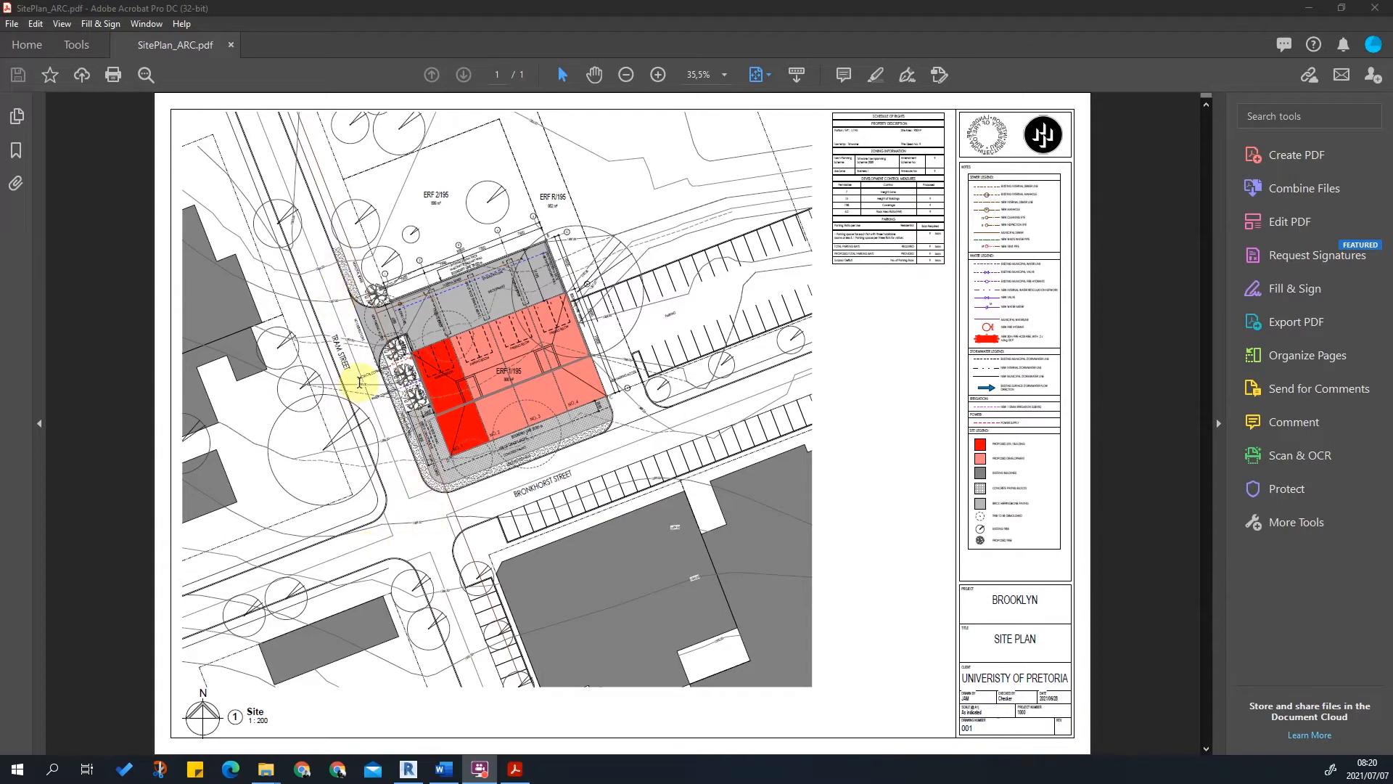
# Switch from the site plan PDF to Revit and examine the property lines in the Site floor plan.
pyautogui.click(1322, 8)
pyautogui.click(411, 767)
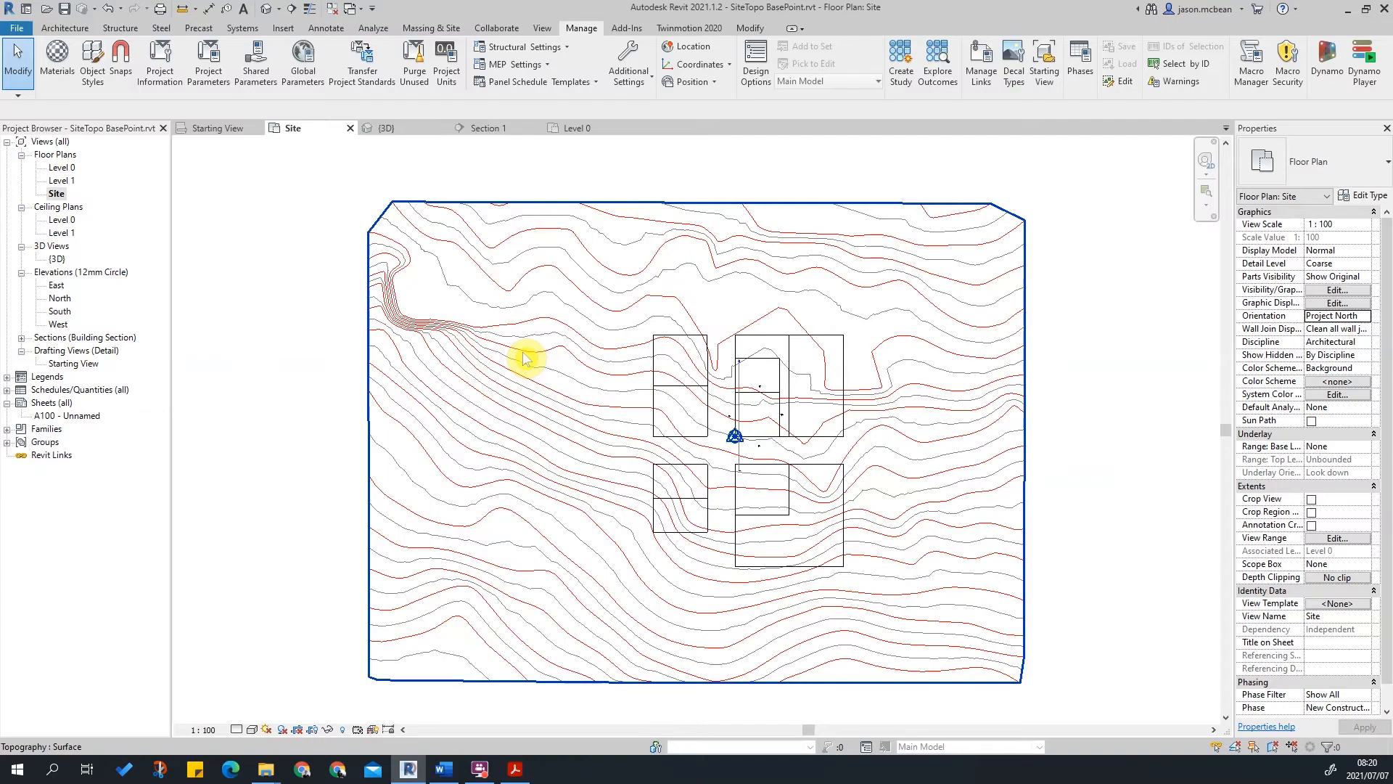
pyautogui.scroll(2, 854, 460)
pyautogui.scroll(-3, 756, 404)
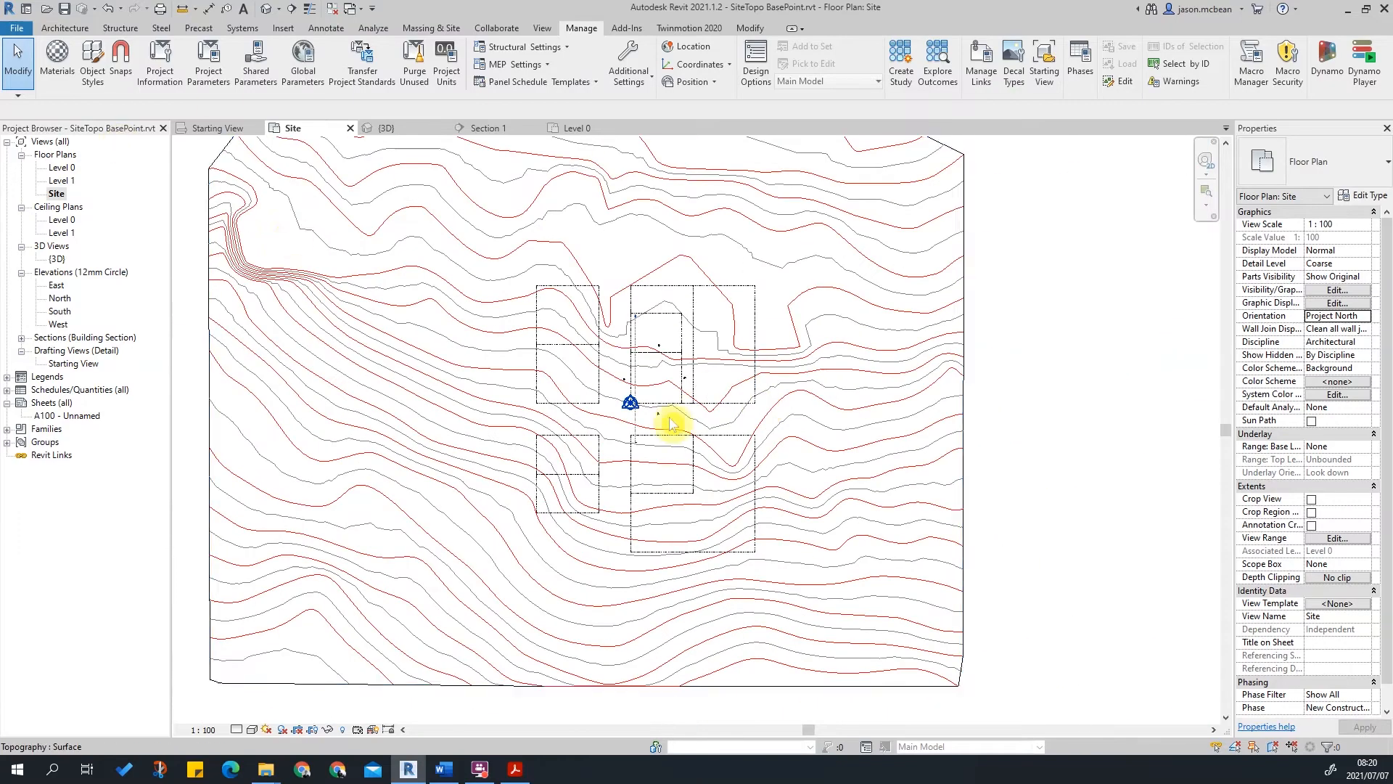
pyautogui.scroll(4, 646, 390)
pyautogui.scroll(3, 646, 389)
pyautogui.click(791, 405)
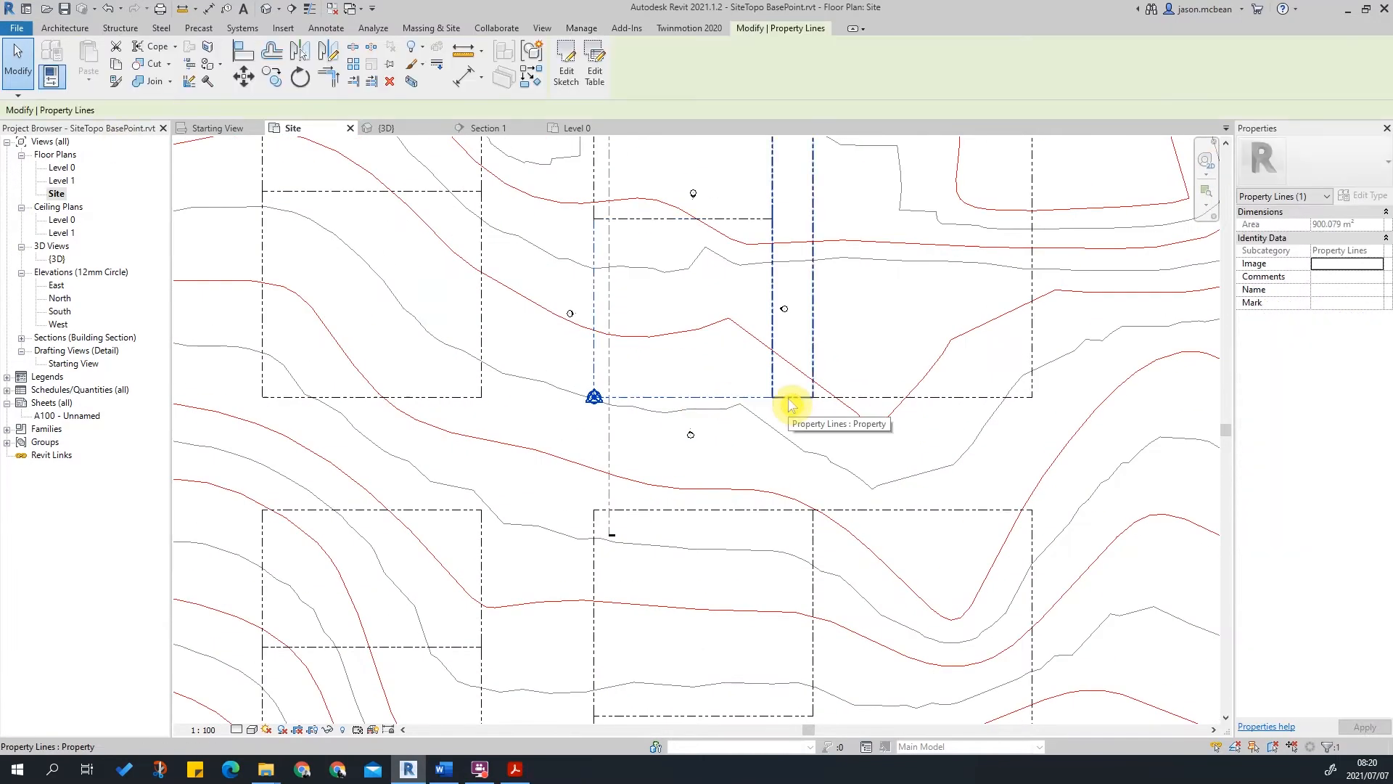
pyautogui.click(789, 398)
pyautogui.press('Escape')
pyautogui.scroll(-4, 788, 400)
pyautogui.scroll(-2, 596, 404)
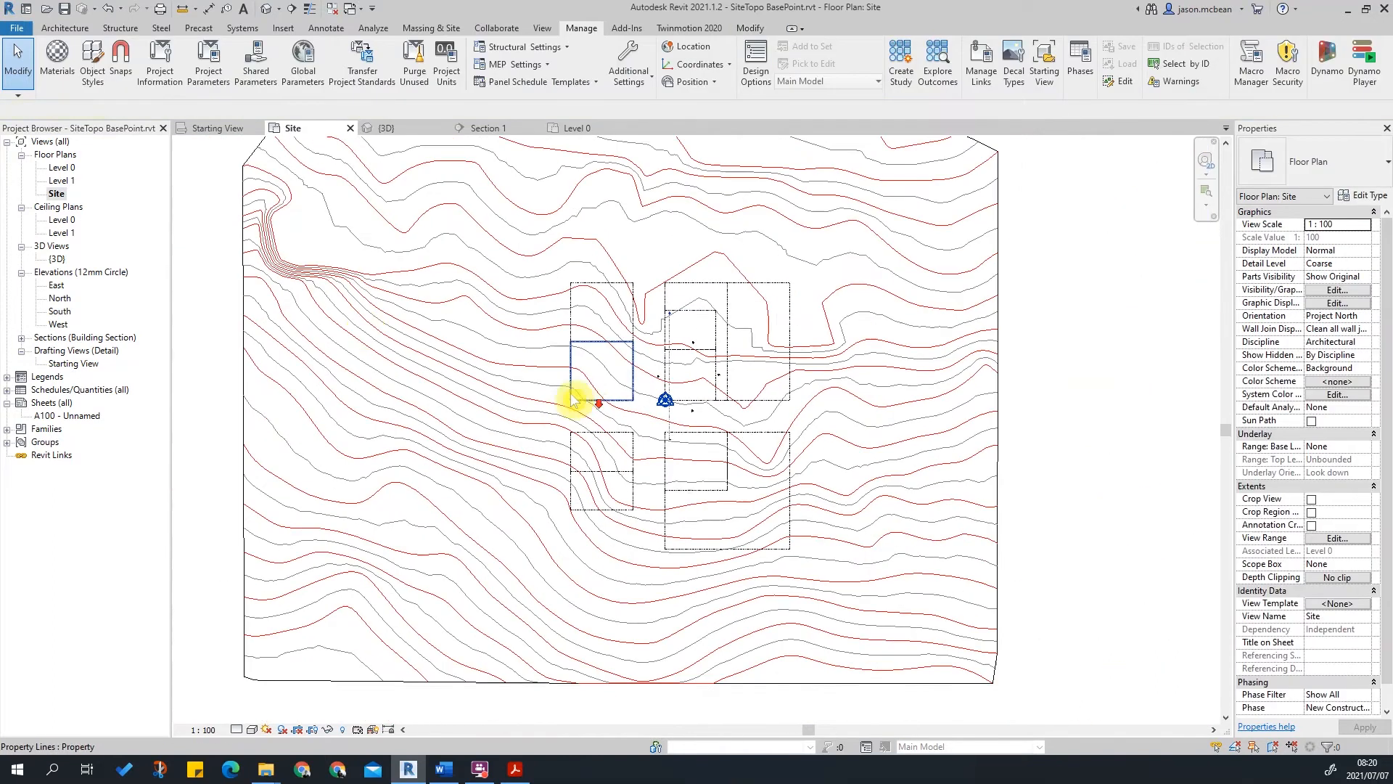
# Open the 3D view and turn on visibility of the Internal Origin, Project Base Point and Survey Point under the Site category.
pyautogui.click(269, 9)
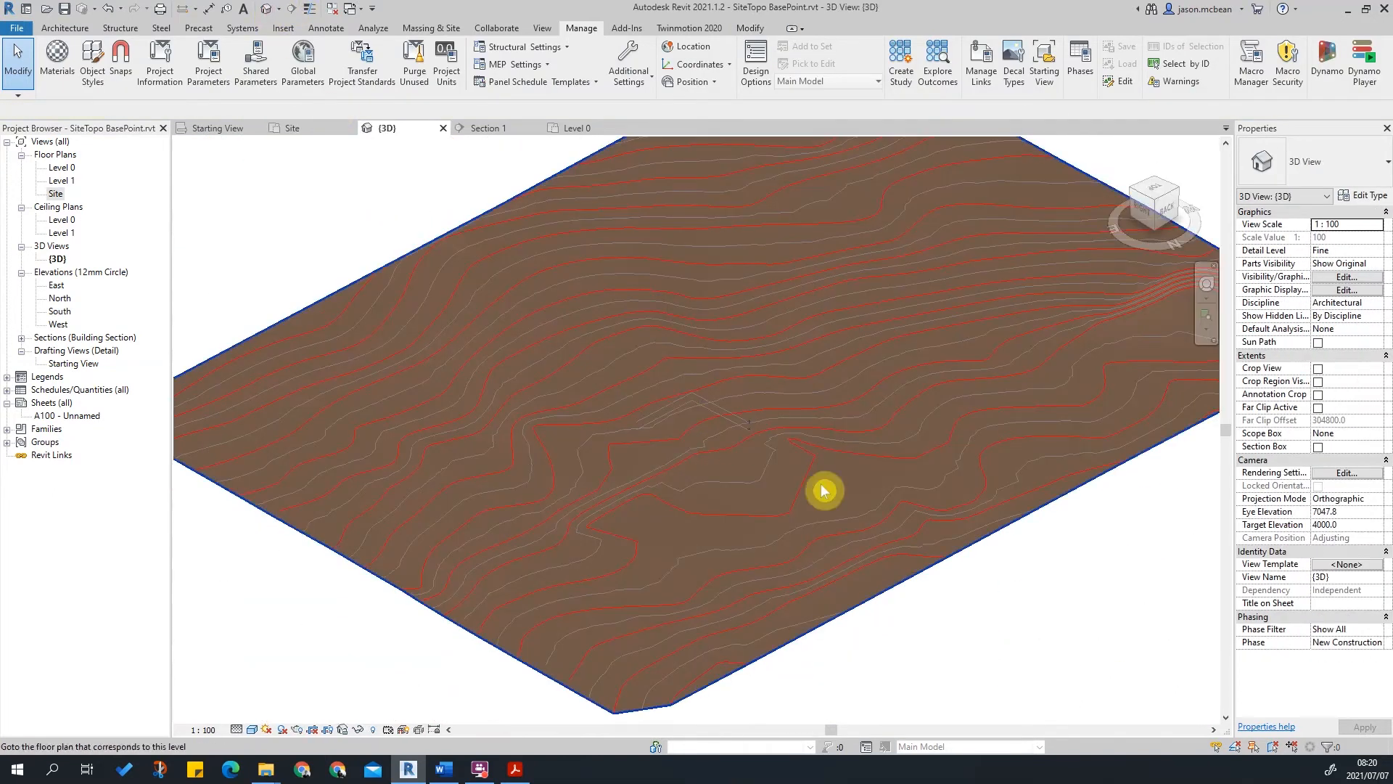
pyautogui.scroll(5, 737, 435)
pyautogui.keyDown('shift'); pyautogui.moveTo(794, 405); pyautogui.dragTo(690, 302, button='middle'); pyautogui.keyUp('shift')
pyautogui.press('v')
pyautogui.press('v')
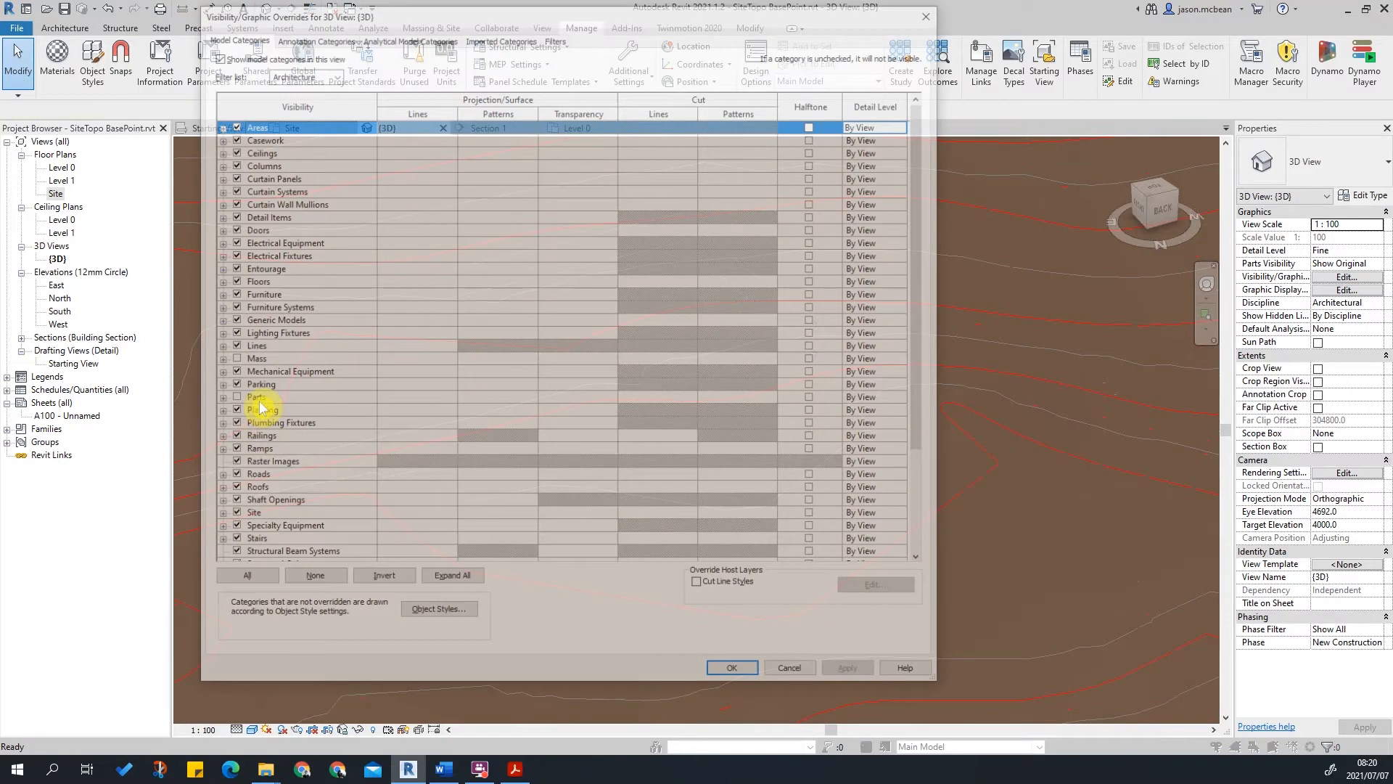
pyautogui.press('s')
pyautogui.click(217, 516)
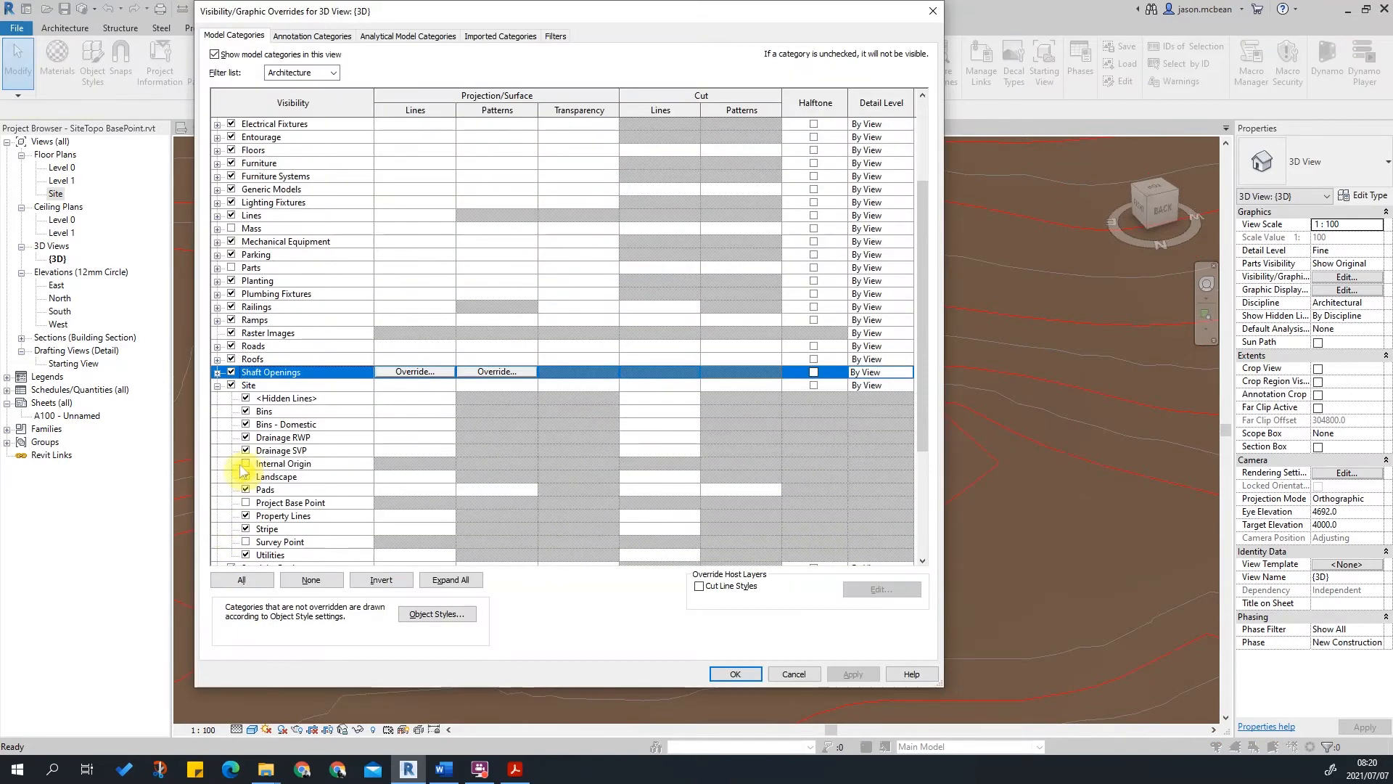
pyautogui.click(246, 463)
pyautogui.click(245, 542)
pyautogui.click(245, 502)
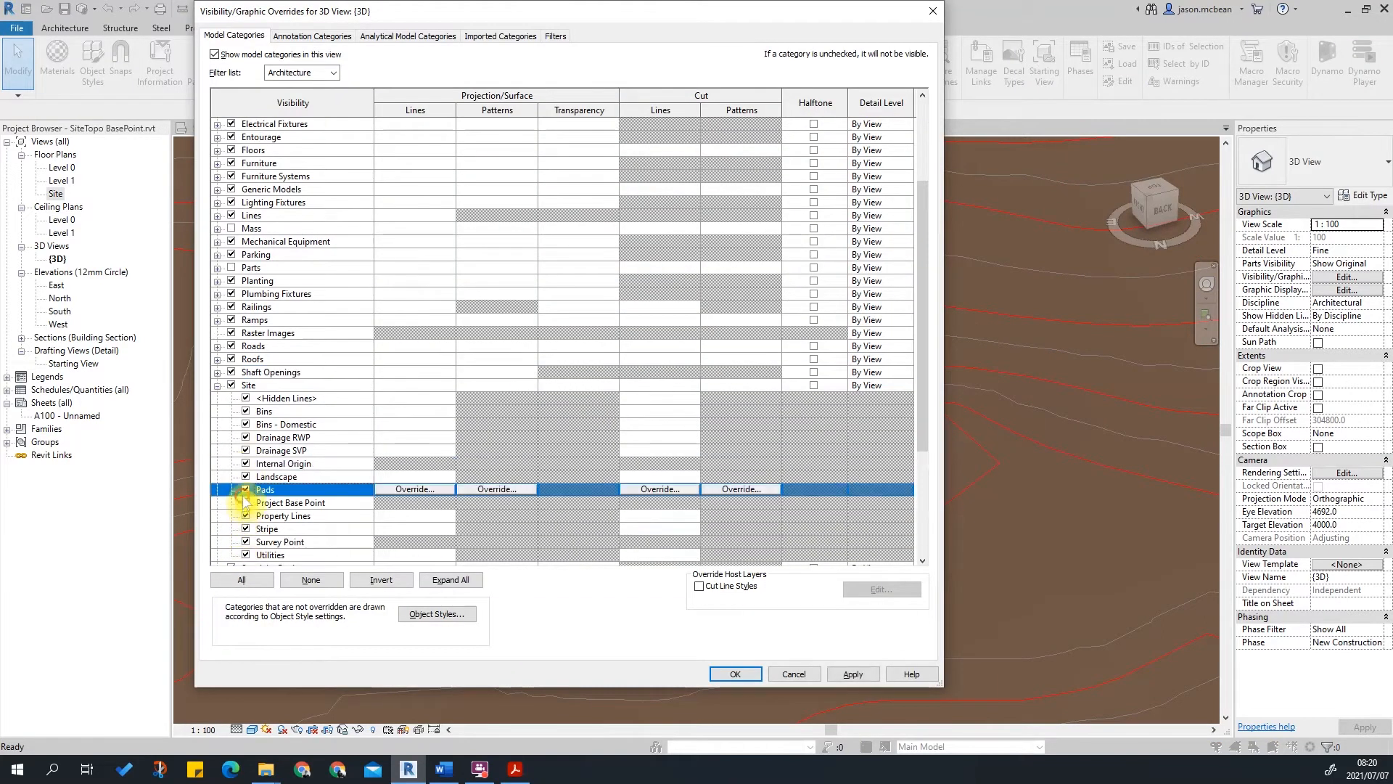
pyautogui.click(852, 674)
pyautogui.click(735, 674)
# Examine the coordinates of the project base point and the survey point in the 3D view.
pyautogui.scroll(3, 622, 255)
pyautogui.scroll(2, 781, 196)
pyautogui.keyDown('shift'); pyautogui.moveTo(833, 368); pyautogui.dragTo(877, 327, button='middle'); pyautogui.keyUp('shift')
pyautogui.click(874, 290)
pyautogui.scroll(-5, 753, 414)
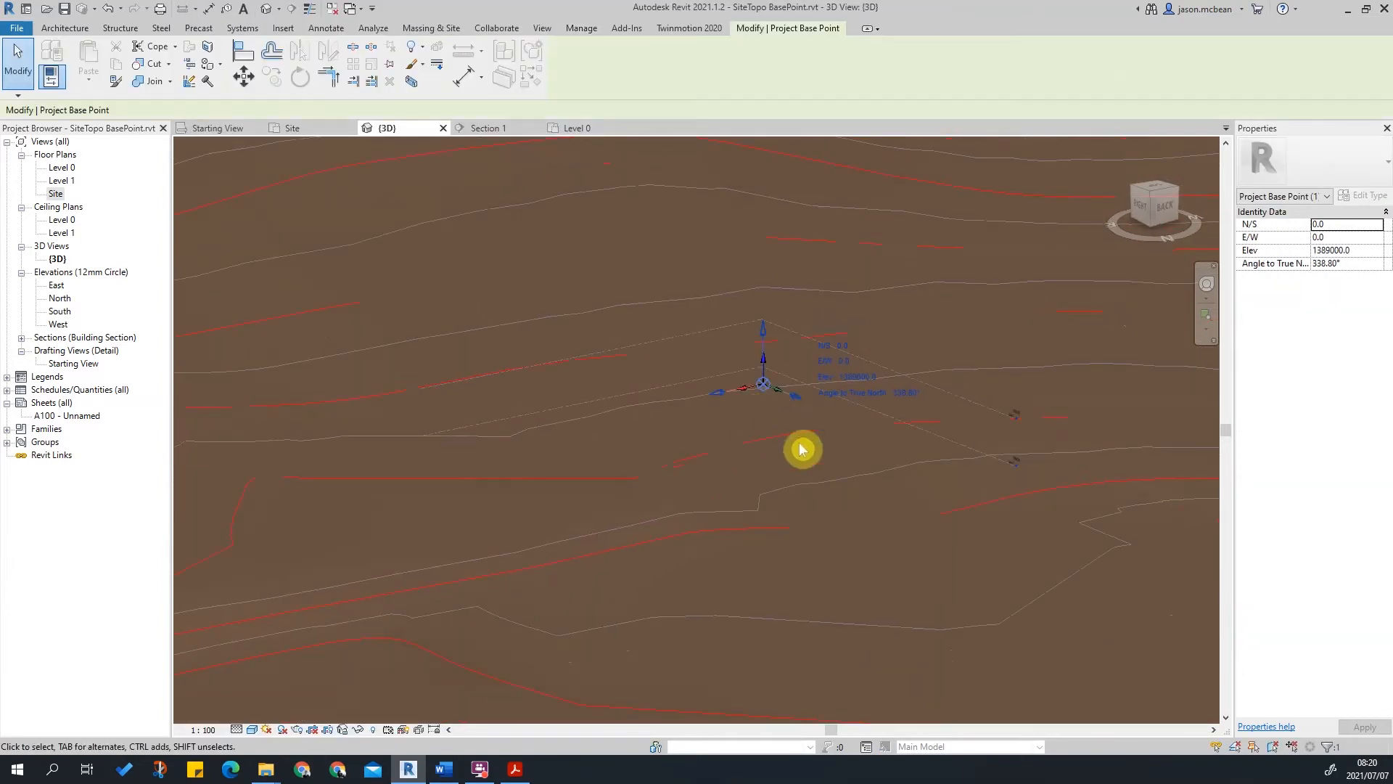
pyautogui.press('Escape')
pyautogui.scroll(-10, 803, 370)
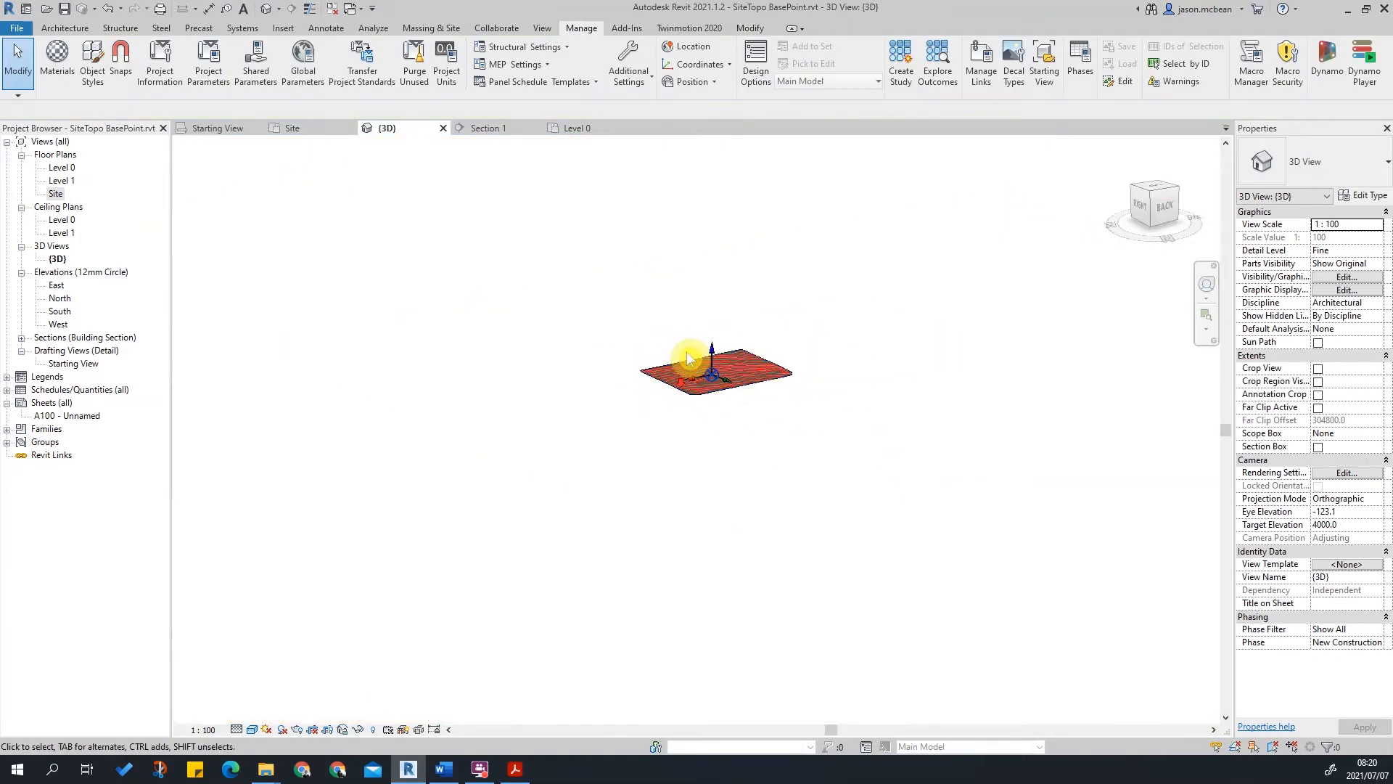
pyautogui.click(698, 550)
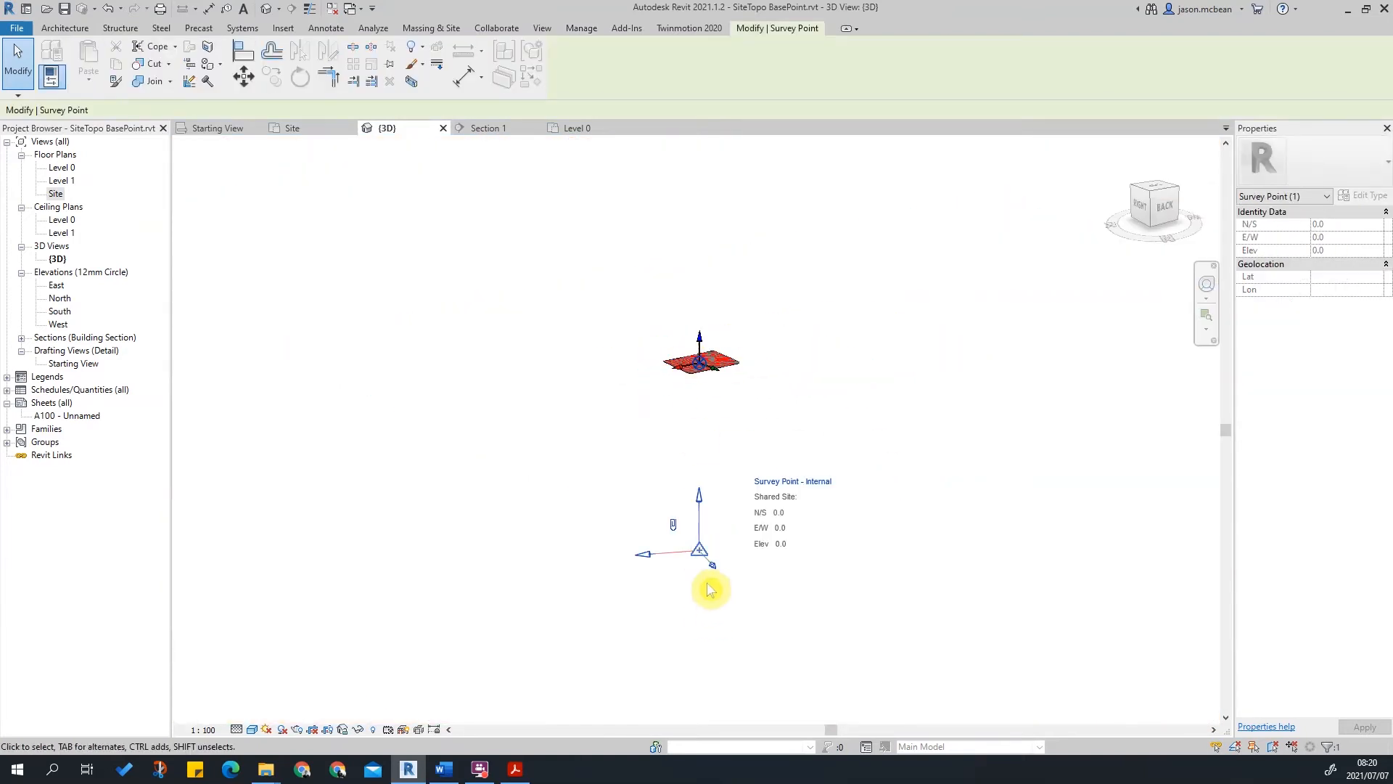
pyautogui.scroll(15, 710, 414)
pyautogui.press('Escape')
# Examine the toposurface around the project base point from above and from an angled corner view.
pyautogui.scroll(4, 816, 544)
pyautogui.scroll(3, 643, 487)
pyautogui.scroll(-6, 689, 405)
pyautogui.keyDown('shift'); pyautogui.moveTo(676, 397); pyautogui.dragTo(780, 462, button='middle'); pyautogui.keyUp('shift')
pyautogui.scroll(-4, 676, 424)
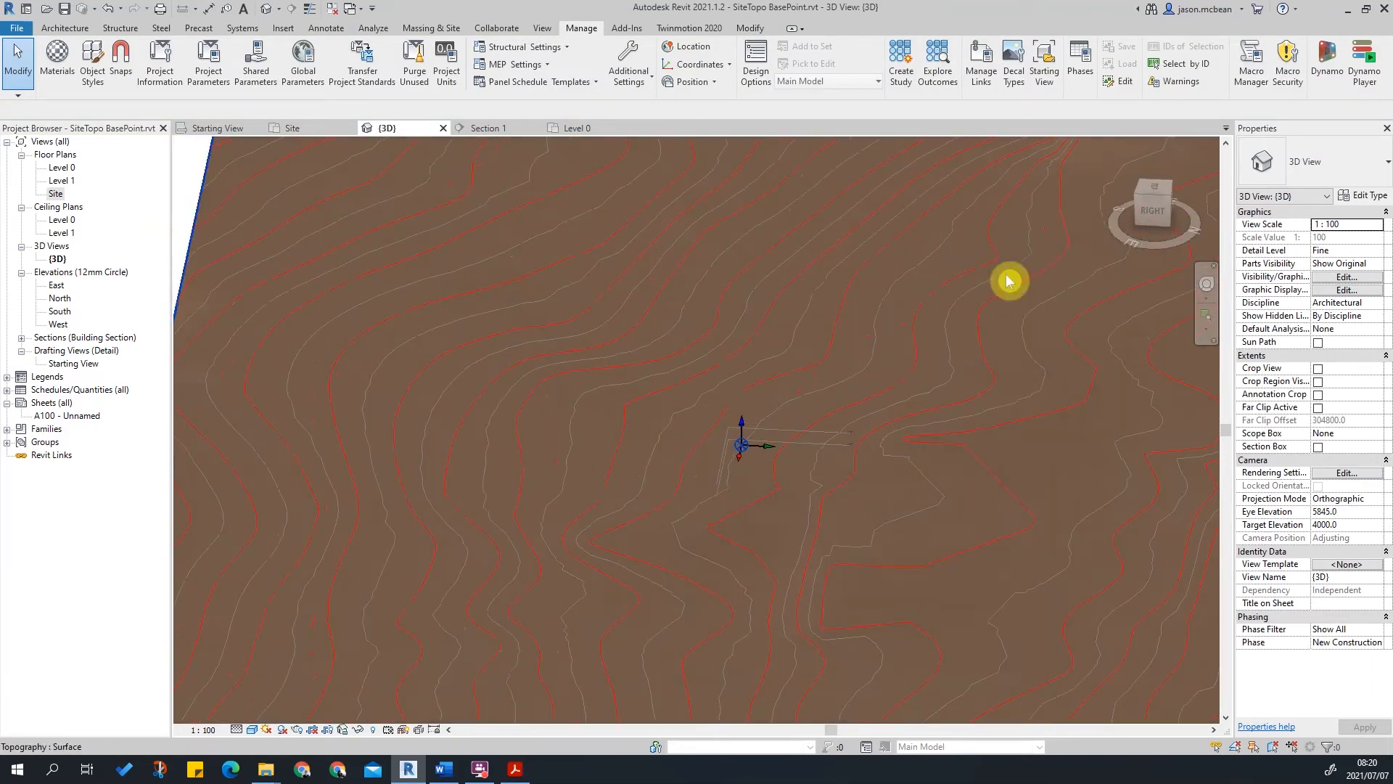
pyautogui.click(1152, 191)
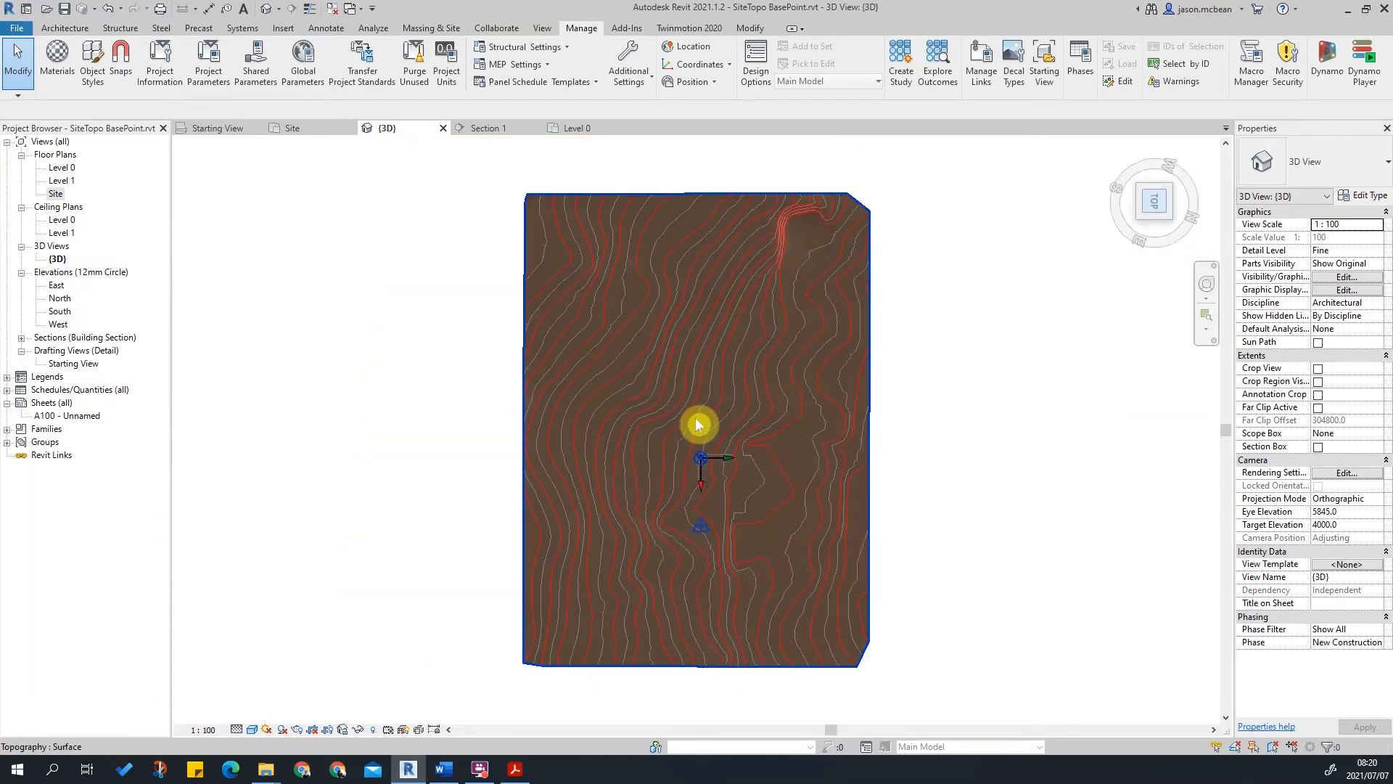
pyautogui.scroll(5, 700, 435)
pyautogui.scroll(3, 544, 460)
pyautogui.keyDown('shift'); pyautogui.moveTo(941, 494); pyautogui.dragTo(774, 457, button='middle'); pyautogui.keyUp('shift')
pyautogui.keyDown('shift'); pyautogui.moveTo(675, 364); pyautogui.dragTo(1130, 312, button='middle'); pyautogui.keyUp('shift')
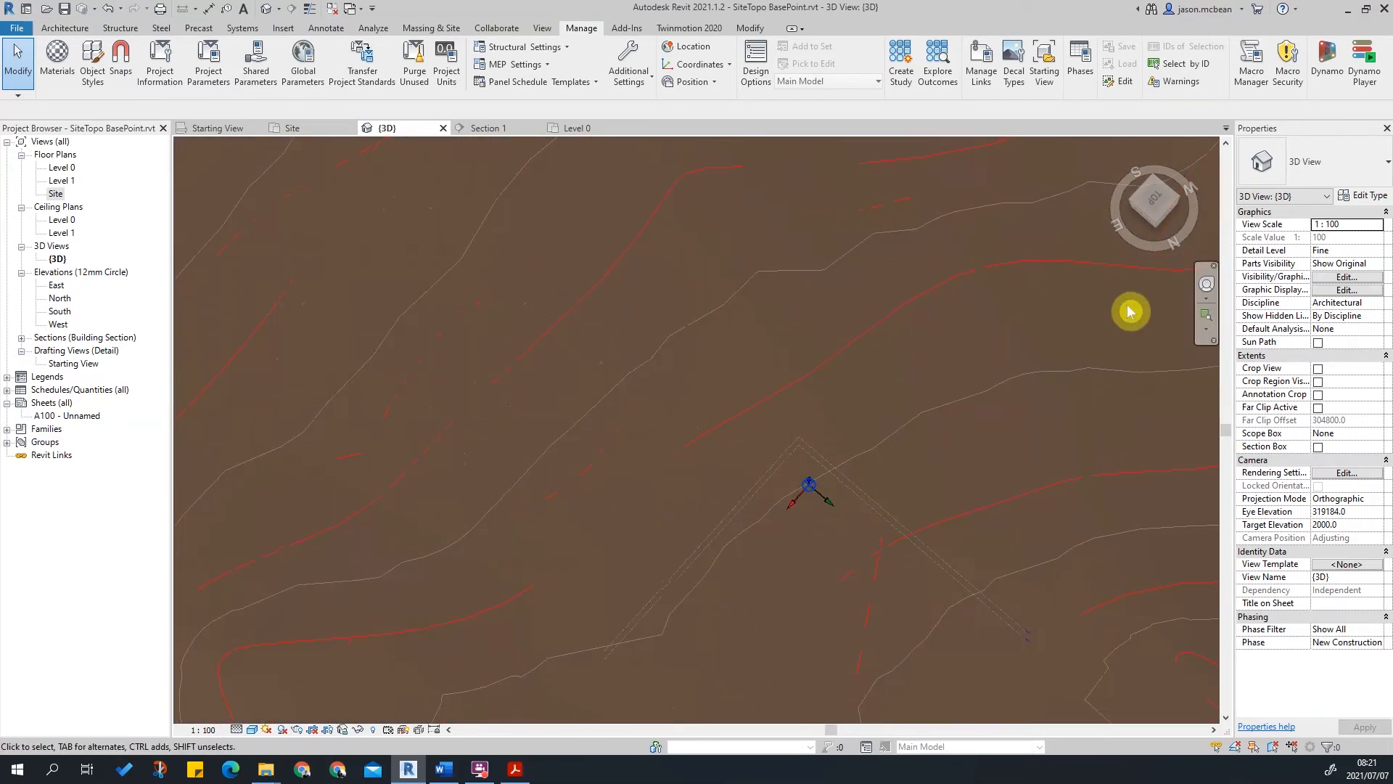
pyautogui.click(1157, 223)
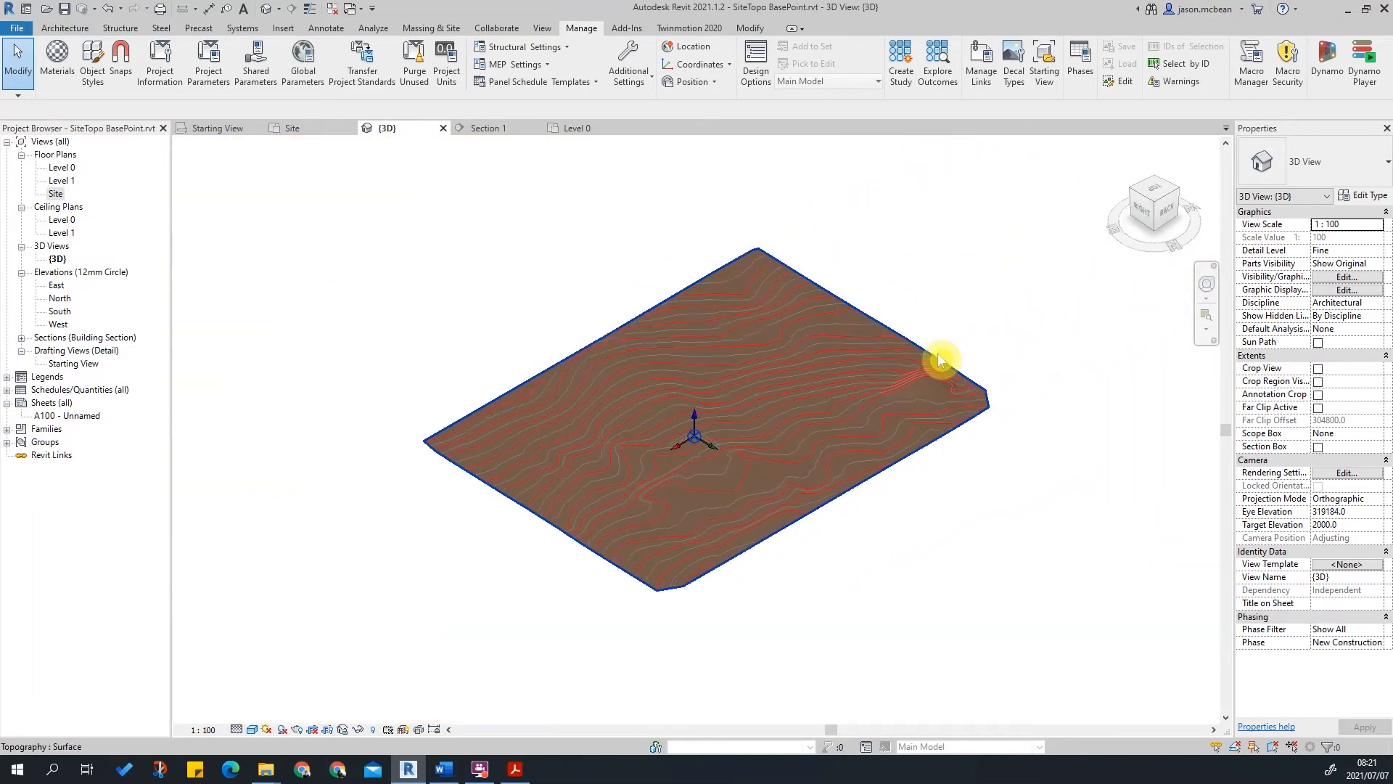
# Select the toposurface and examine how it sits relative to the project base point in 3D.
pyautogui.click(624, 431)
pyautogui.scroll(4, 908, 442)
pyautogui.press('Escape')
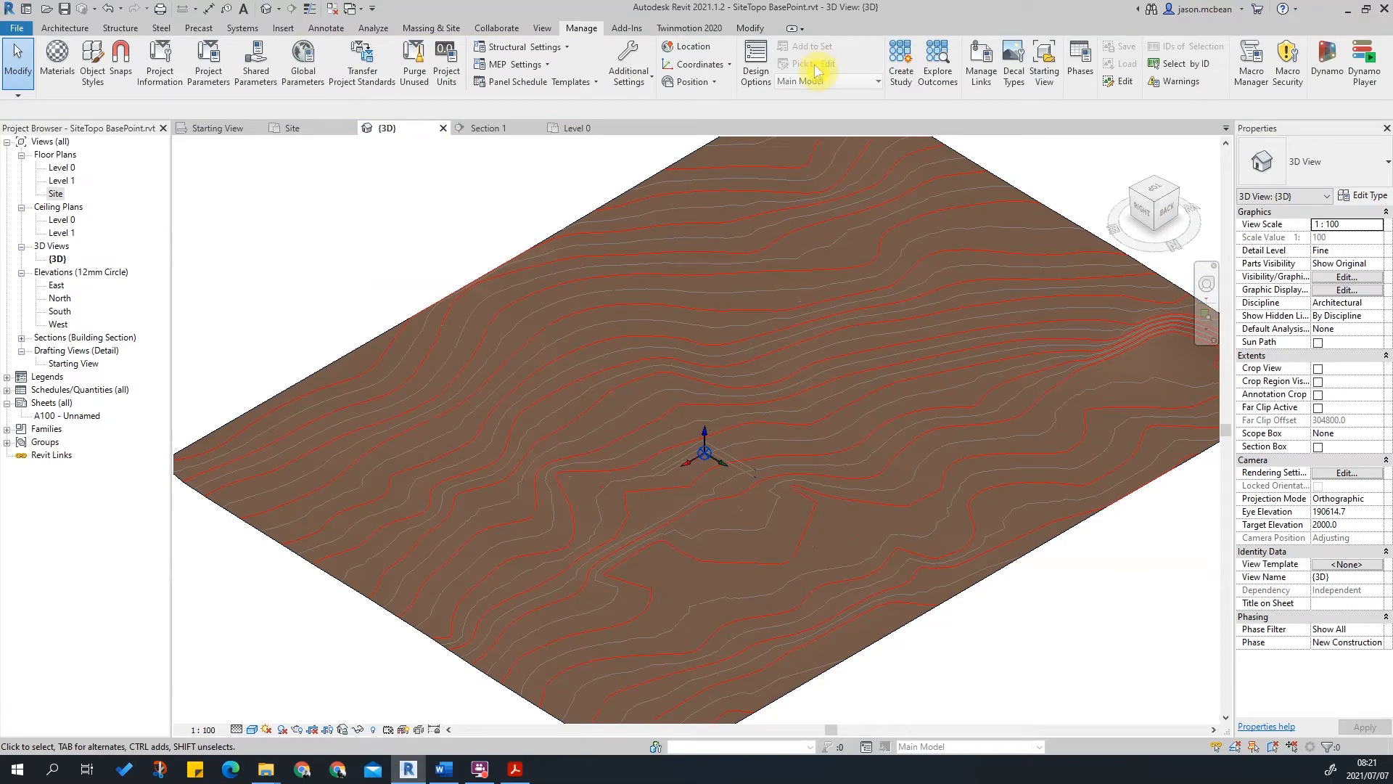
pyautogui.click(899, 550)
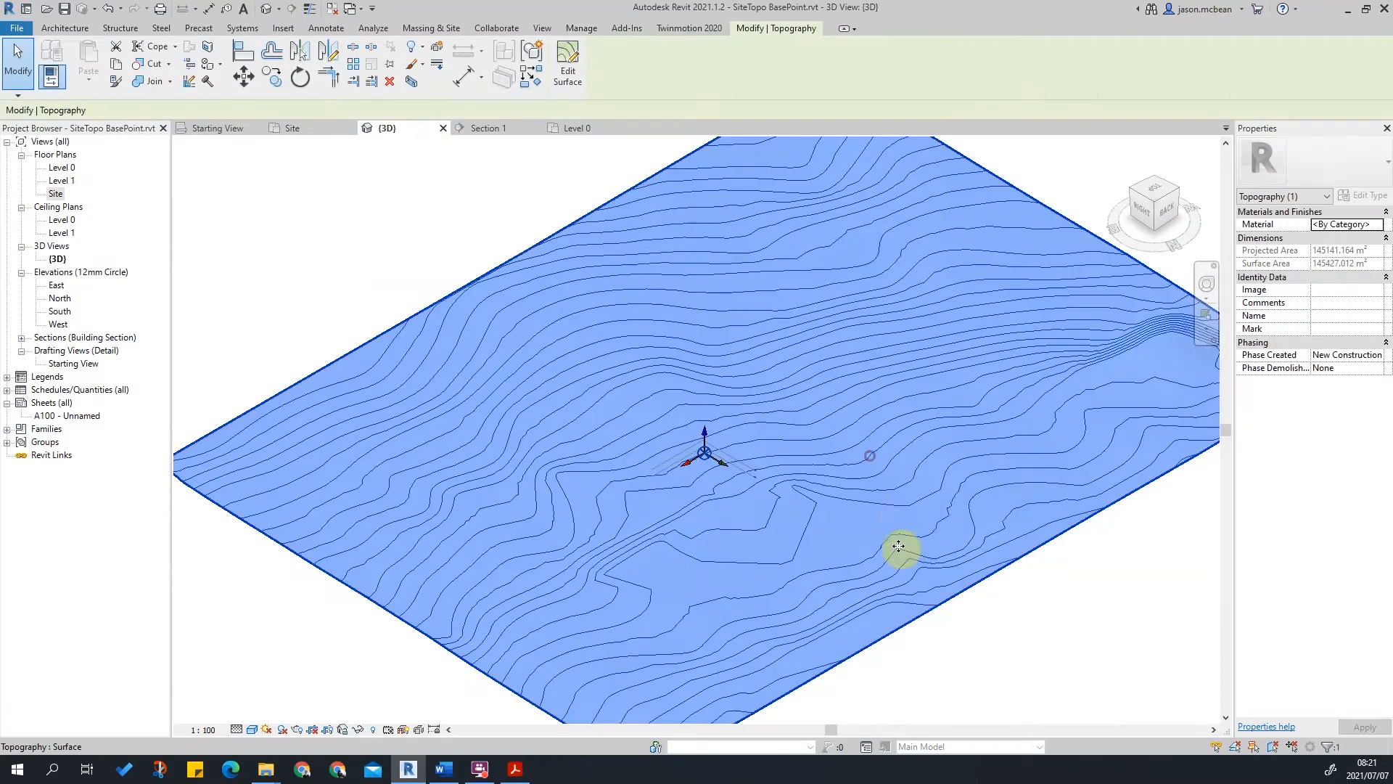
pyautogui.scroll(4, 717, 457)
pyautogui.scroll(-5, 718, 428)
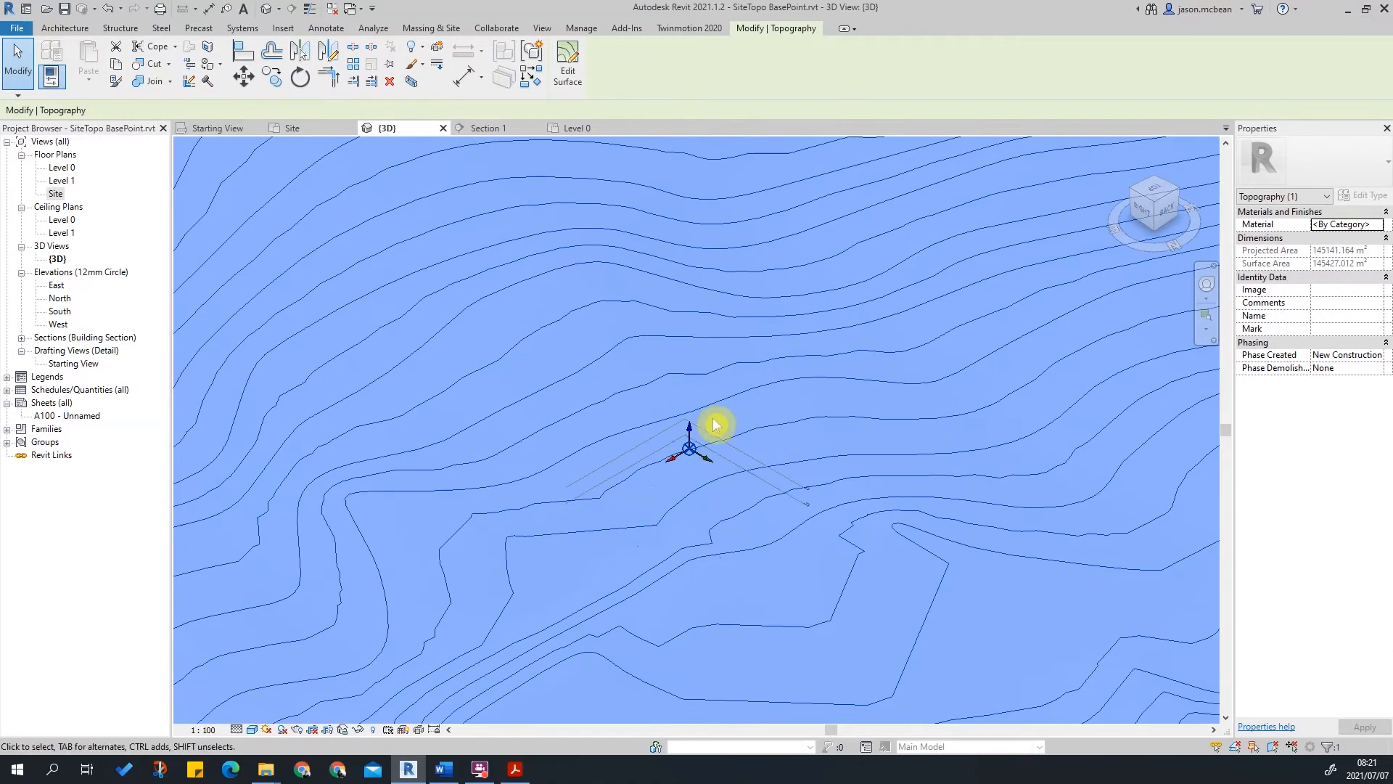
pyautogui.press('Escape')
pyautogui.scroll(2, 690, 435)
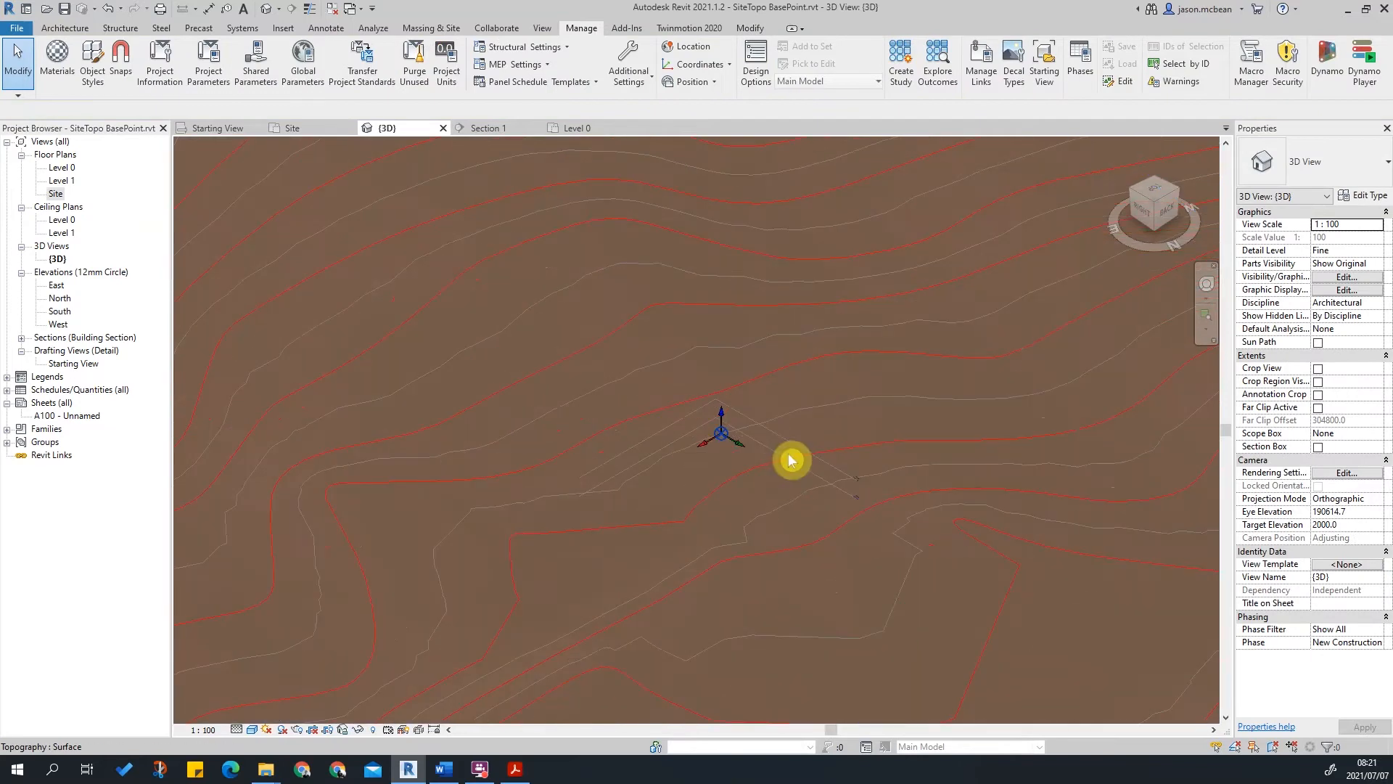
pyautogui.scroll(-1, 790, 460)
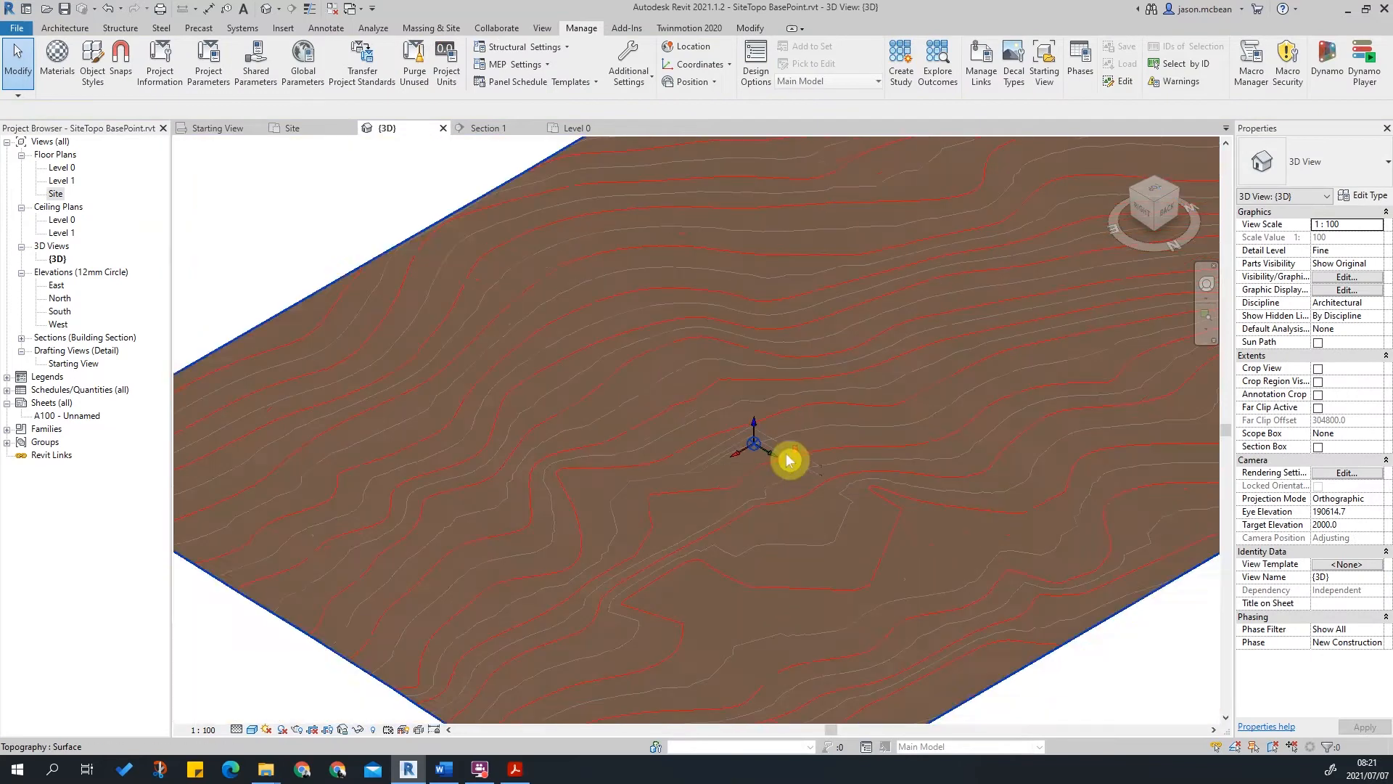
# Open the Site floor plan and examine the property lines over the contours.
pyautogui.doubleClick(56, 194)
pyautogui.scroll(2, 771, 383)
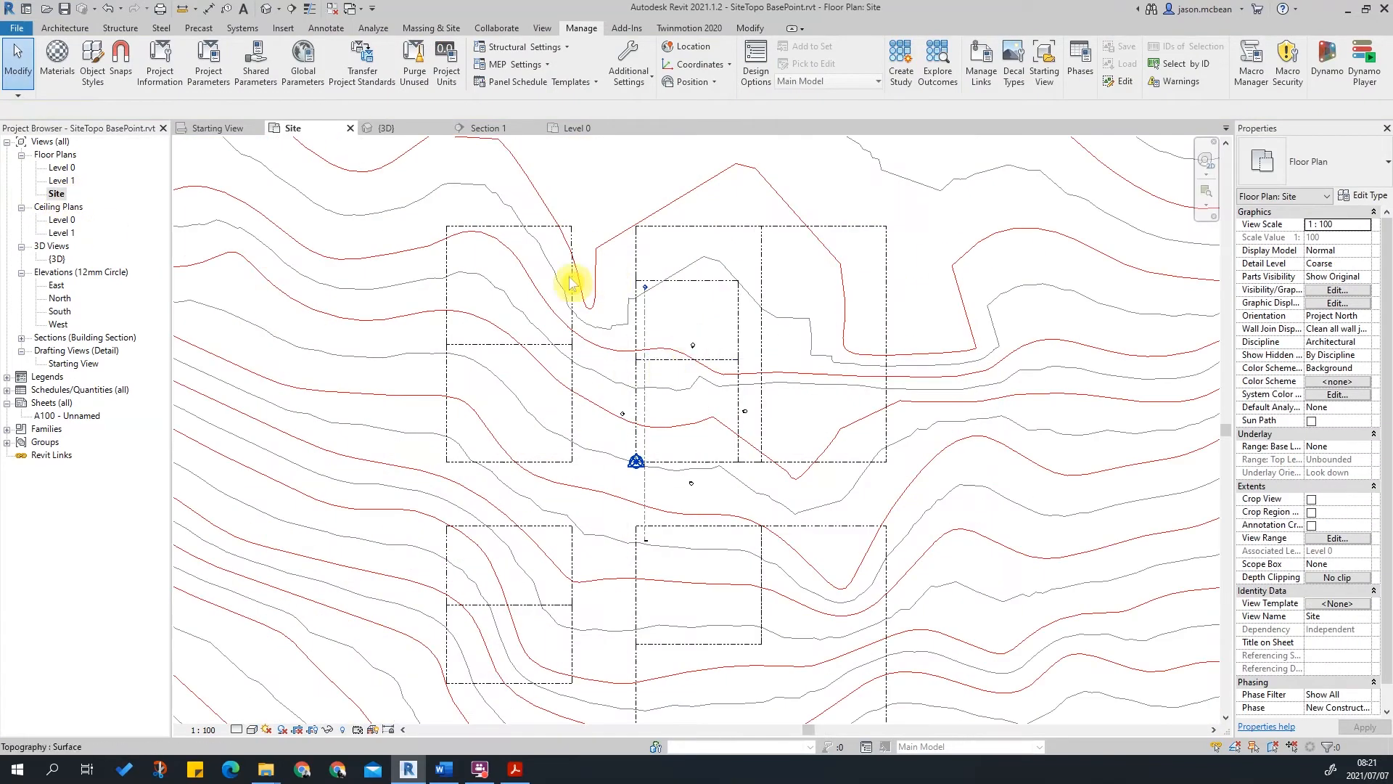
pyautogui.scroll(-2, 649, 462)
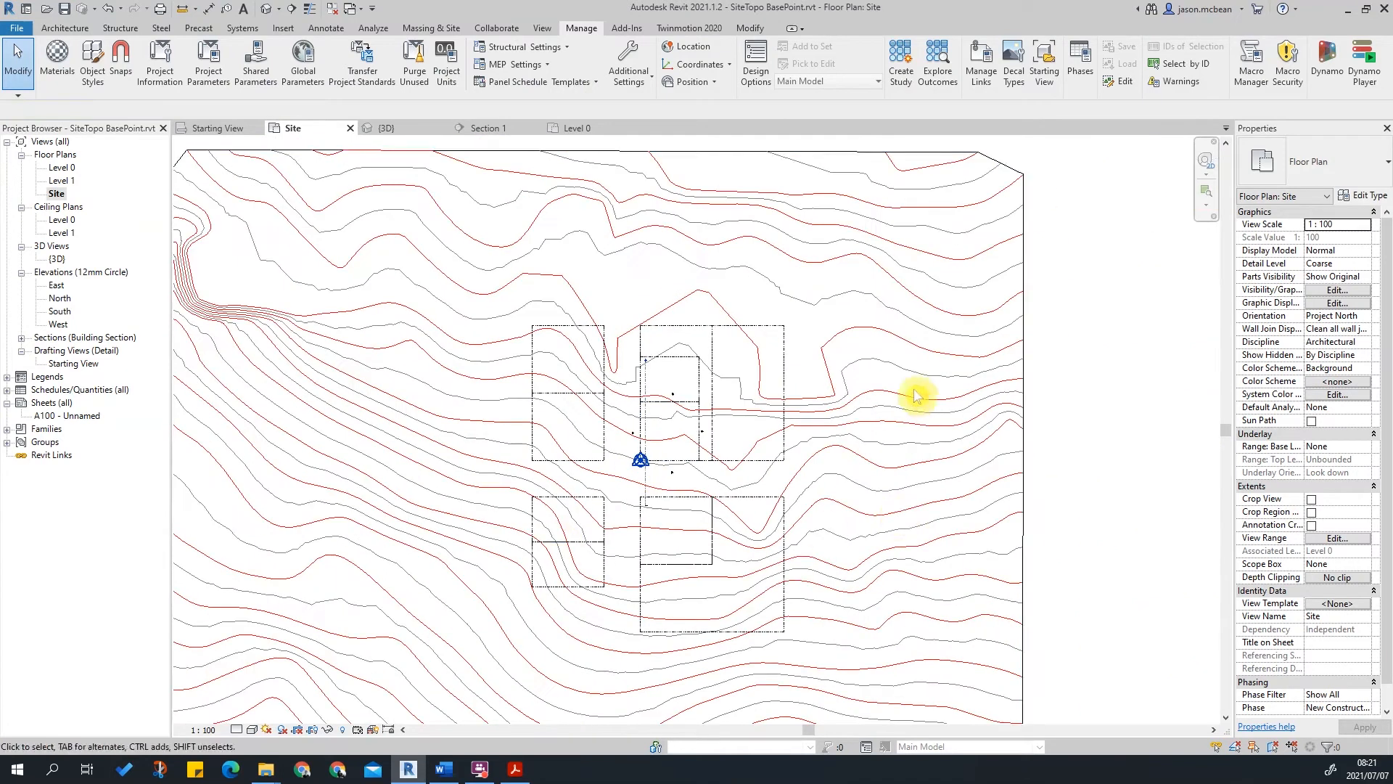
pyautogui.scroll(3, 711, 450)
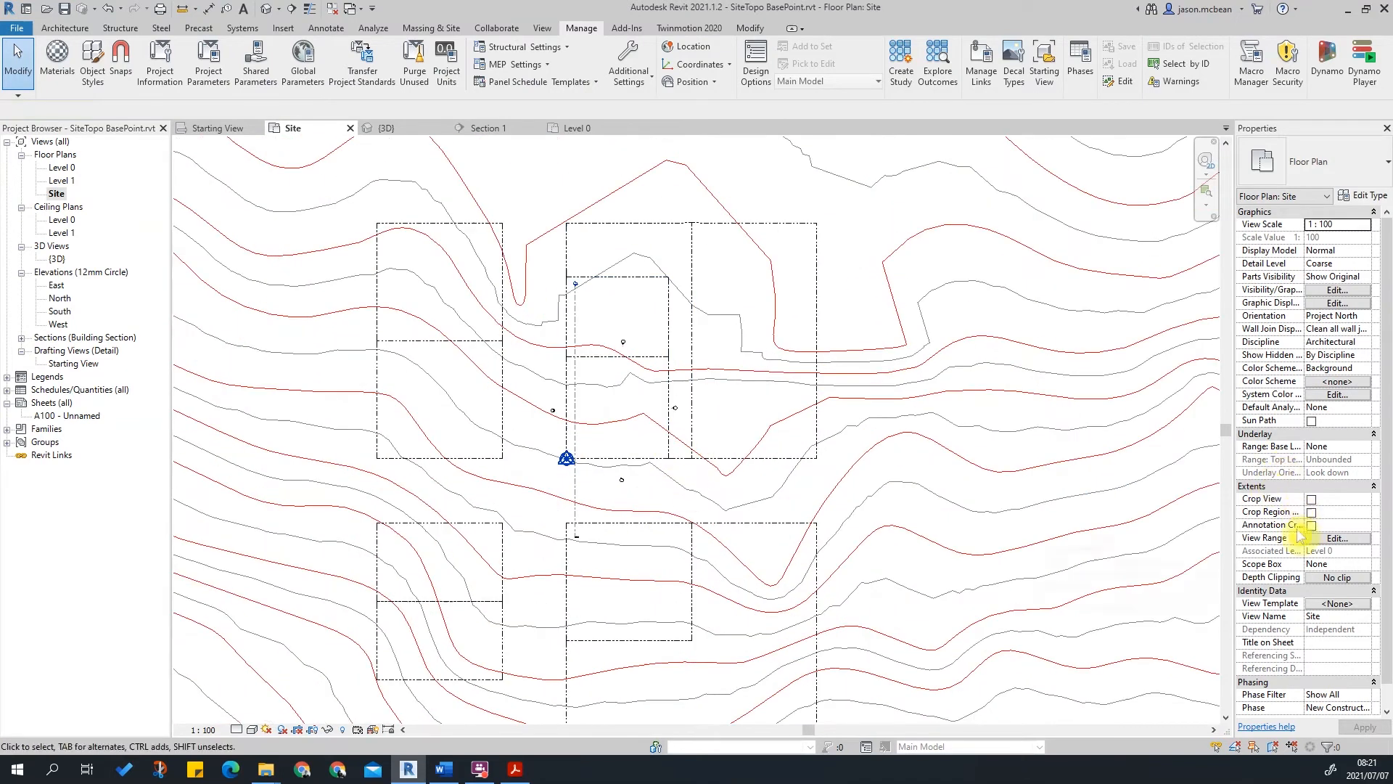
# Switch the Site floor plan's orientation to True North and back to Project North.
pyautogui.click(1368, 317)
pyautogui.click(1339, 342)
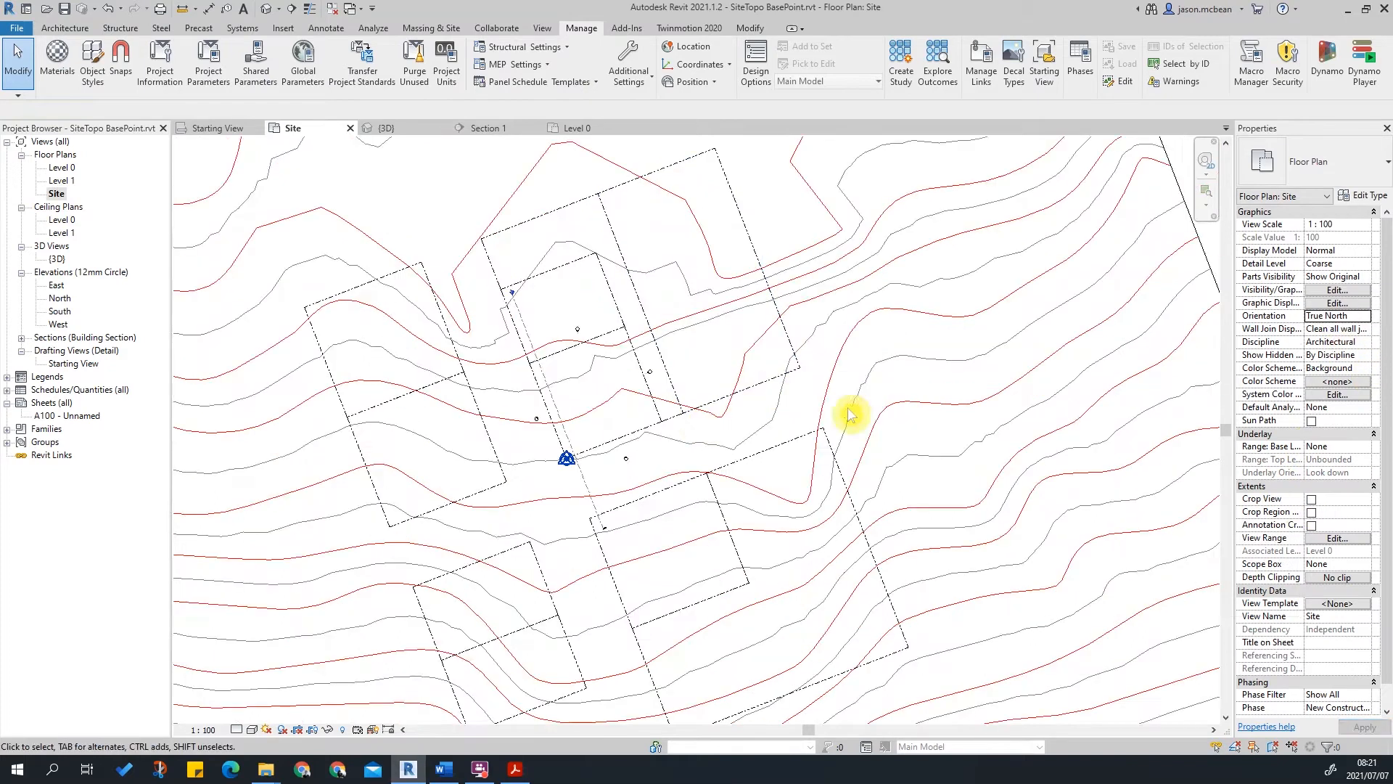
pyautogui.click(1368, 316)
pyautogui.click(1339, 329)
pyautogui.click(652, 356)
# Examine the base point, property lines and surrounding contours across the Site floor plan in Project North orientation.
pyautogui.scroll(3, 592, 474)
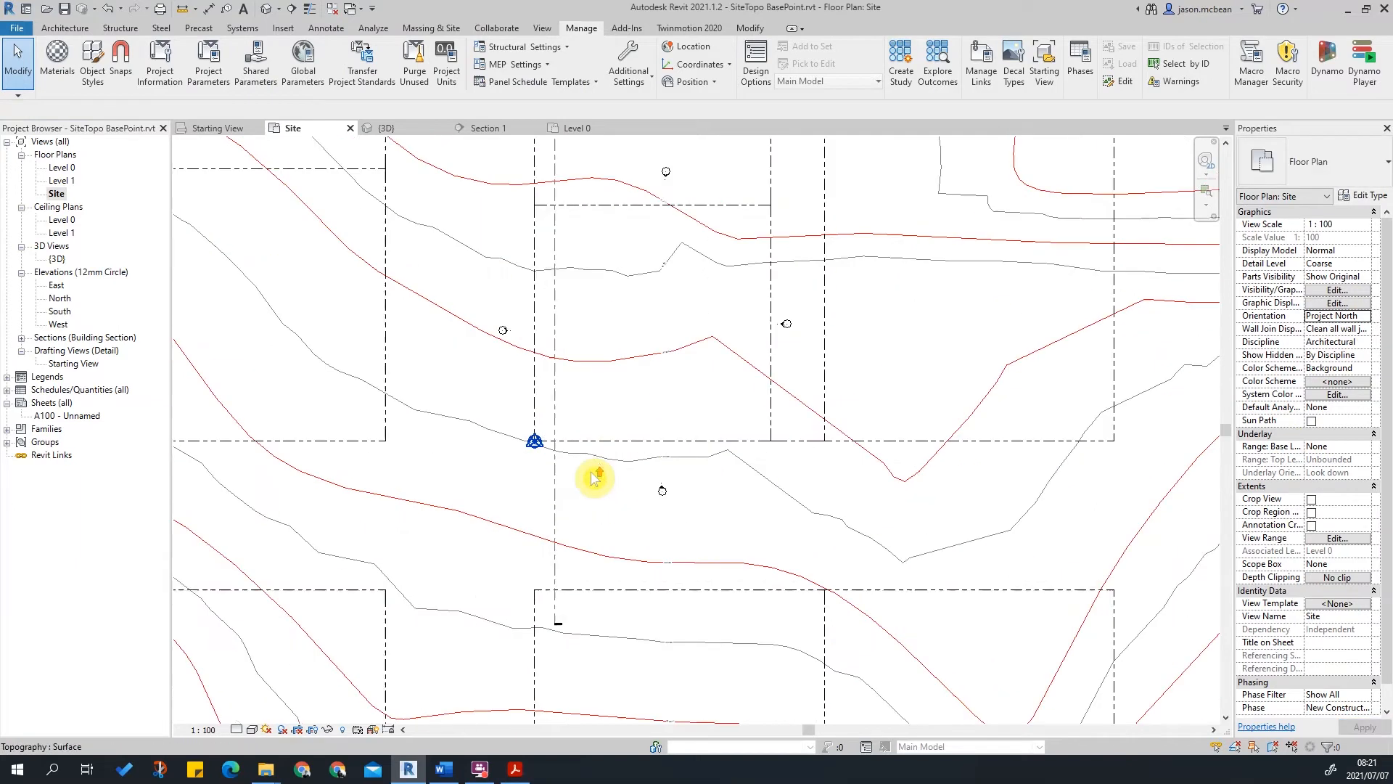
pyautogui.scroll(-3, 592, 473)
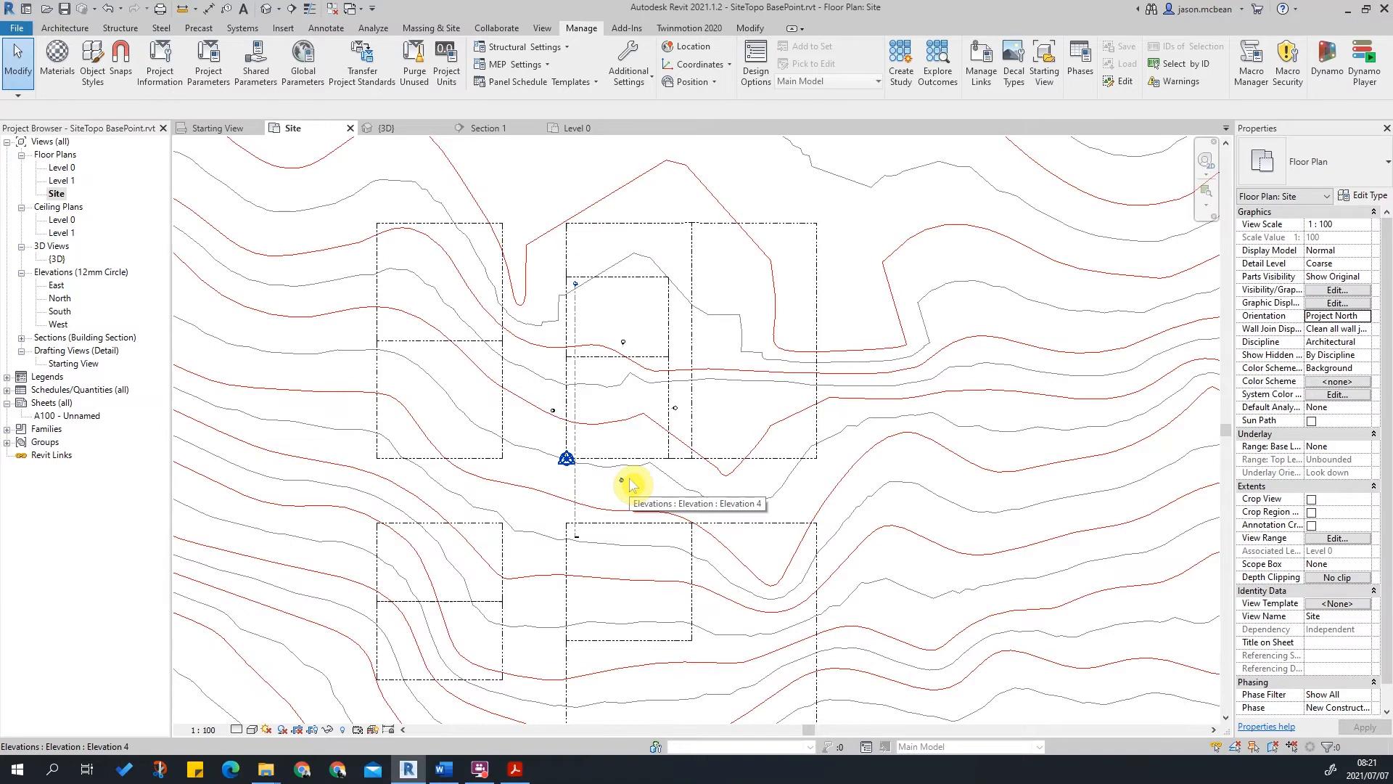
pyautogui.scroll(3, 632, 379)
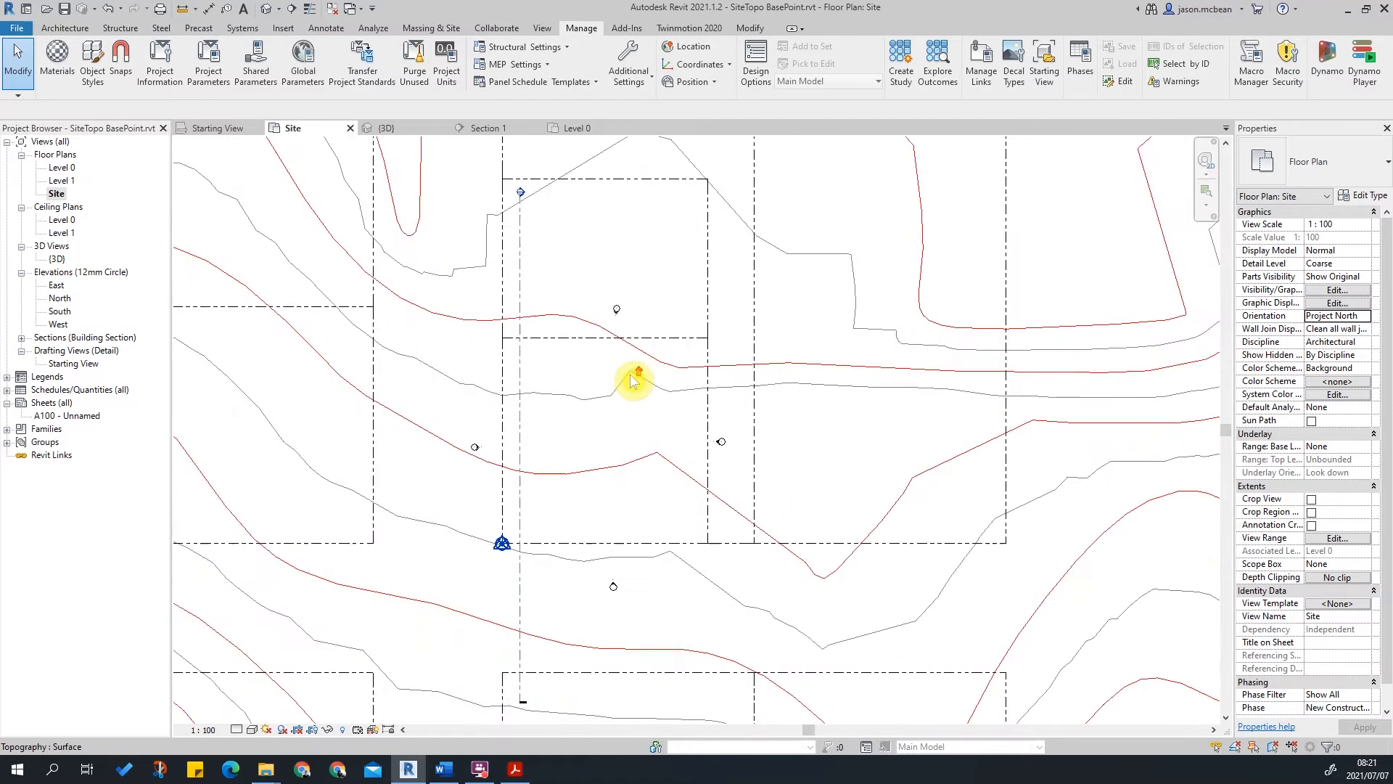
pyautogui.scroll(-3, 588, 395)
pyautogui.scroll(-3, 581, 407)
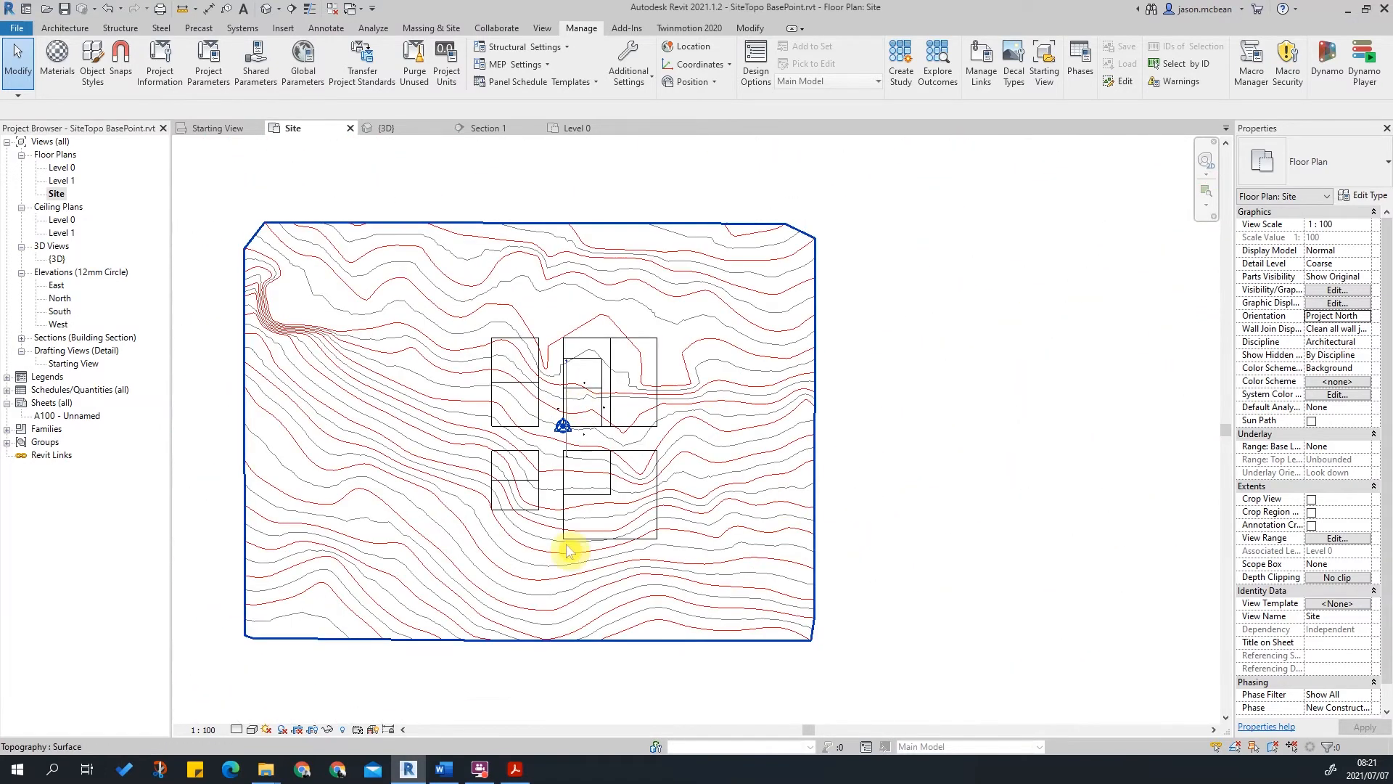
pyautogui.click(780, 465)
pyautogui.scroll(3, 644, 442)
pyautogui.press('Escape')
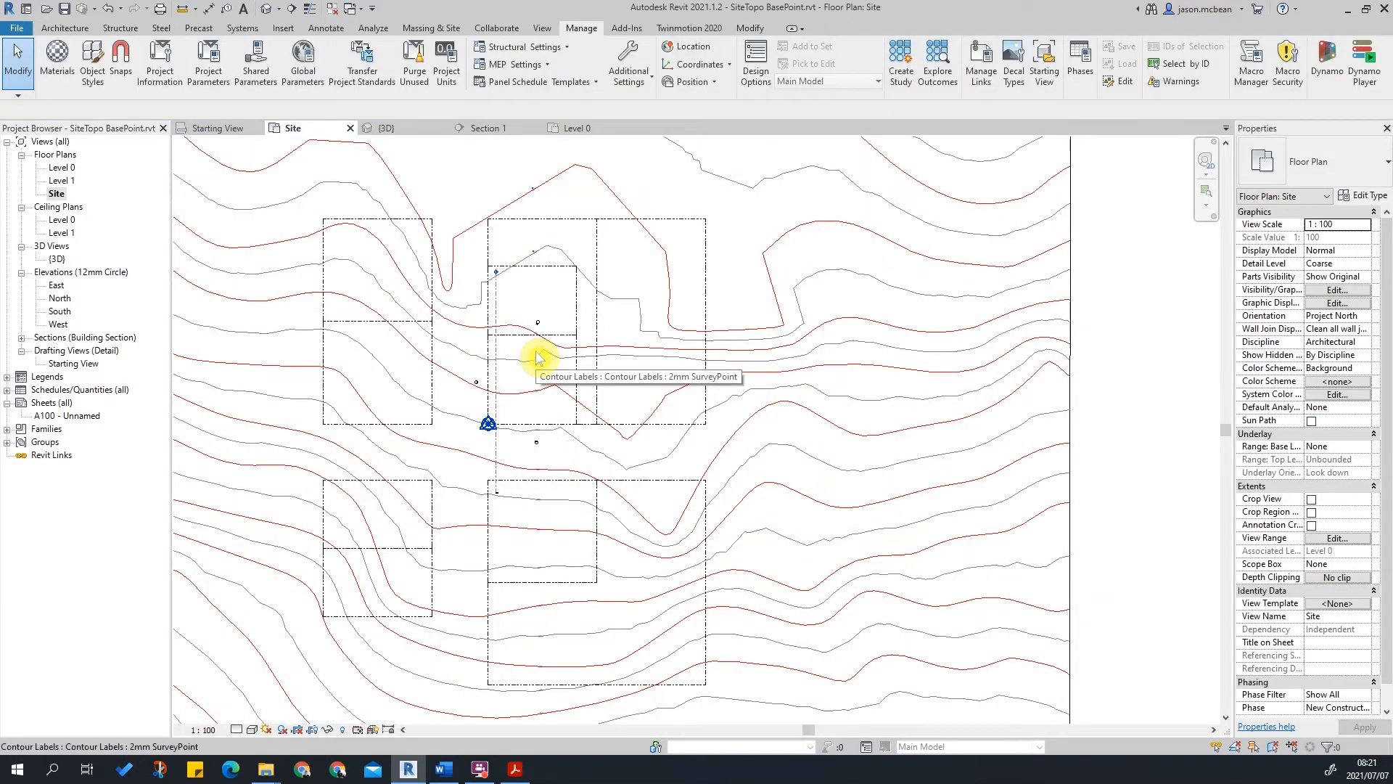
pyautogui.scroll(-3, 536, 357)
pyautogui.moveTo(578, 392); pyautogui.dragTo(630, 407, button='middle')
pyautogui.scroll(2, 629, 407)
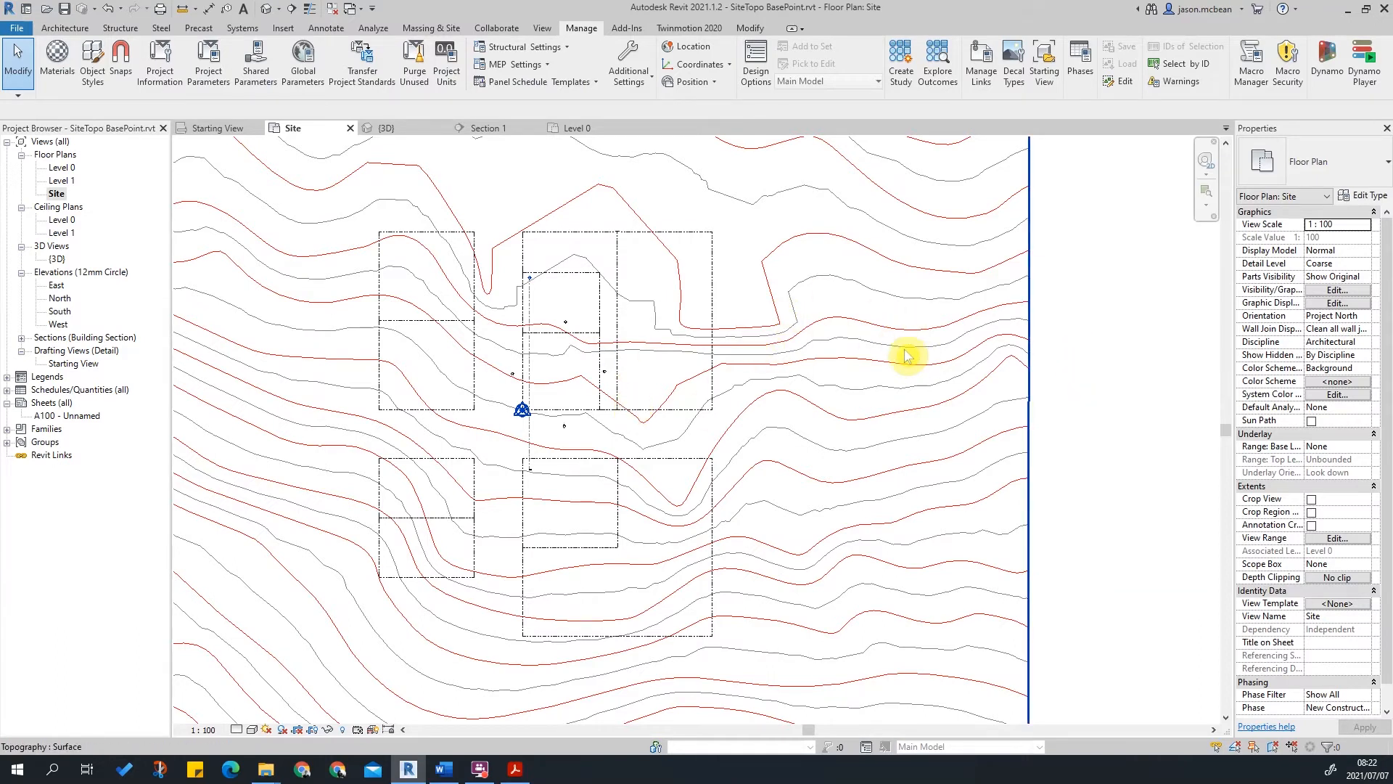
pyautogui.scroll(-2, 907, 356)
pyautogui.scroll(2, 685, 398)
pyautogui.moveTo(760, 297); pyautogui.dragTo(720, 407, button='middle')
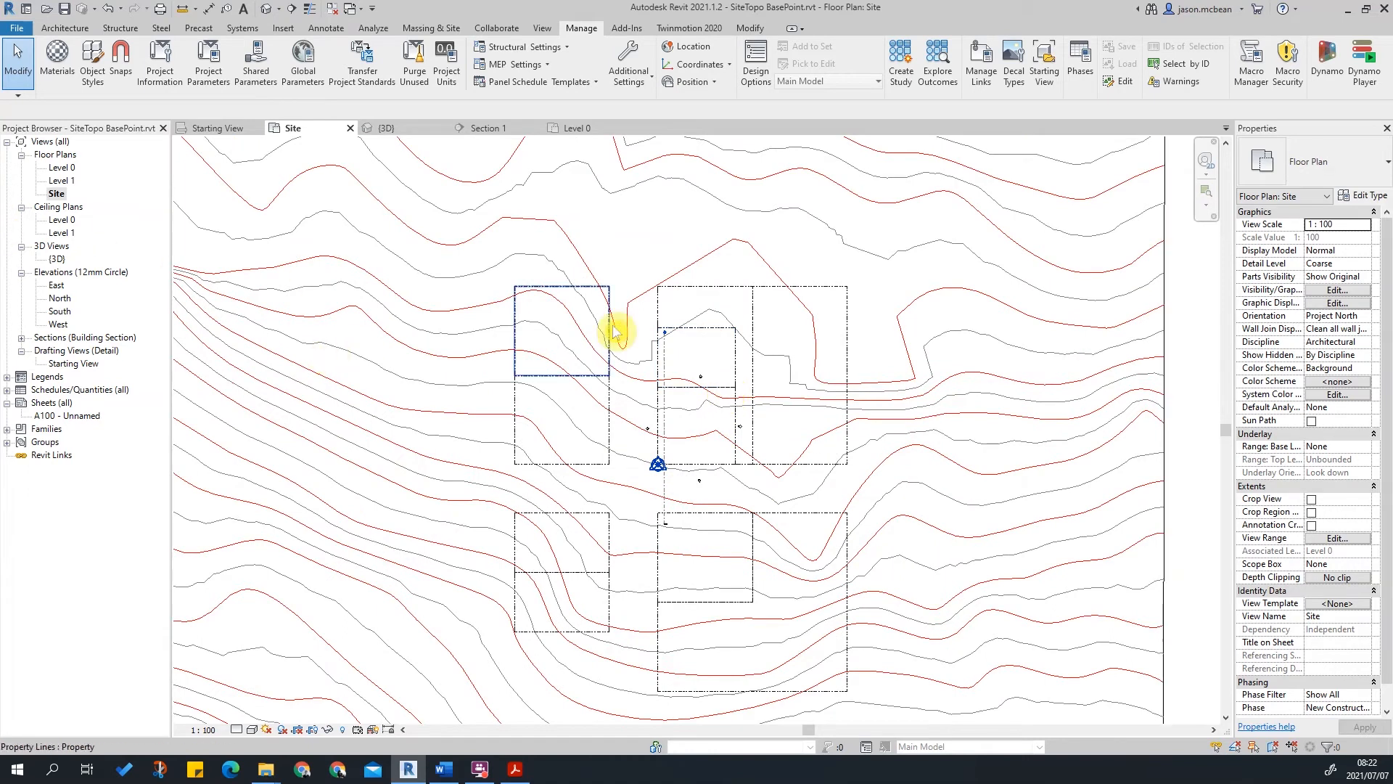
pyautogui.scroll(-1, 613, 333)
pyautogui.moveTo(662, 408); pyautogui.dragTo(657, 324, button='middle')
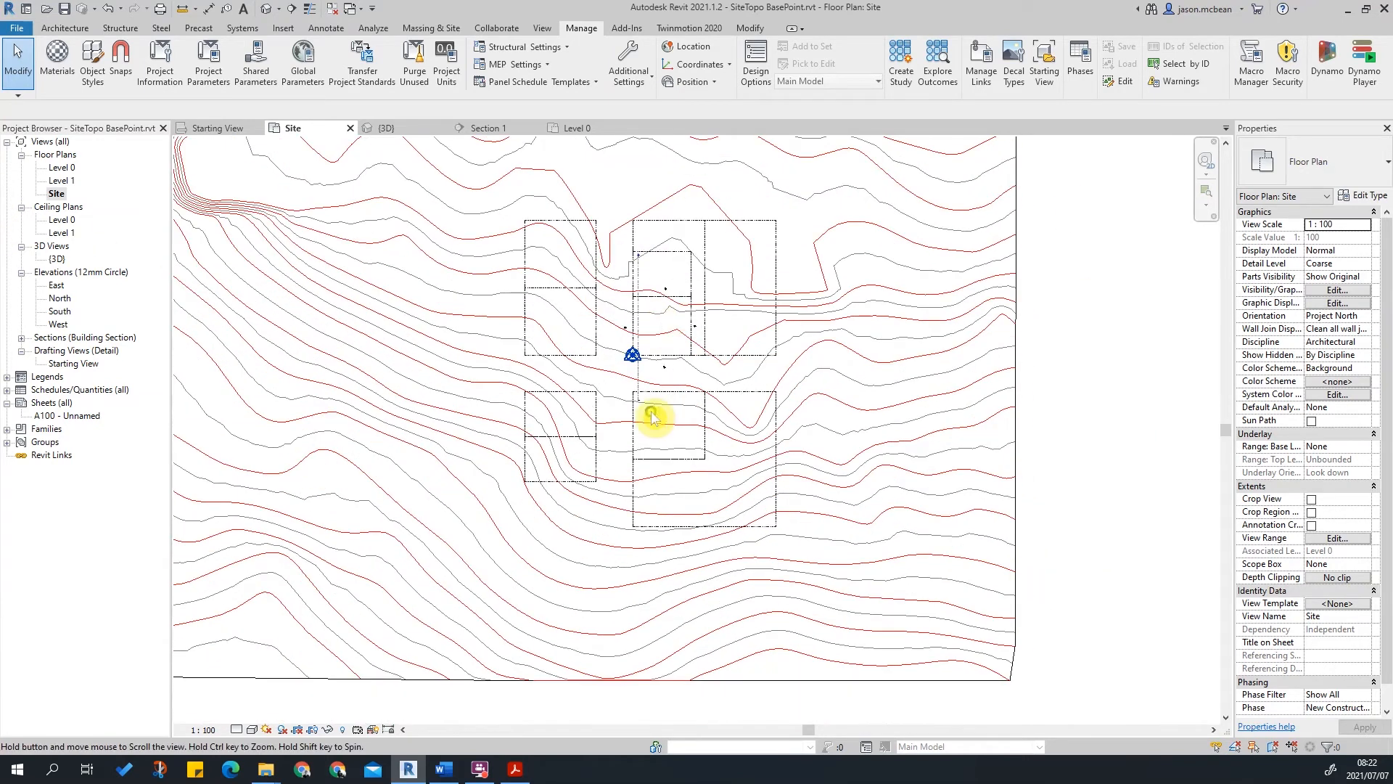
pyautogui.moveTo(653, 418); pyautogui.dragTo(650, 503, button='middle')
# Duplicate the Site floor plan with detailing.
pyautogui.rightClick(57, 193)
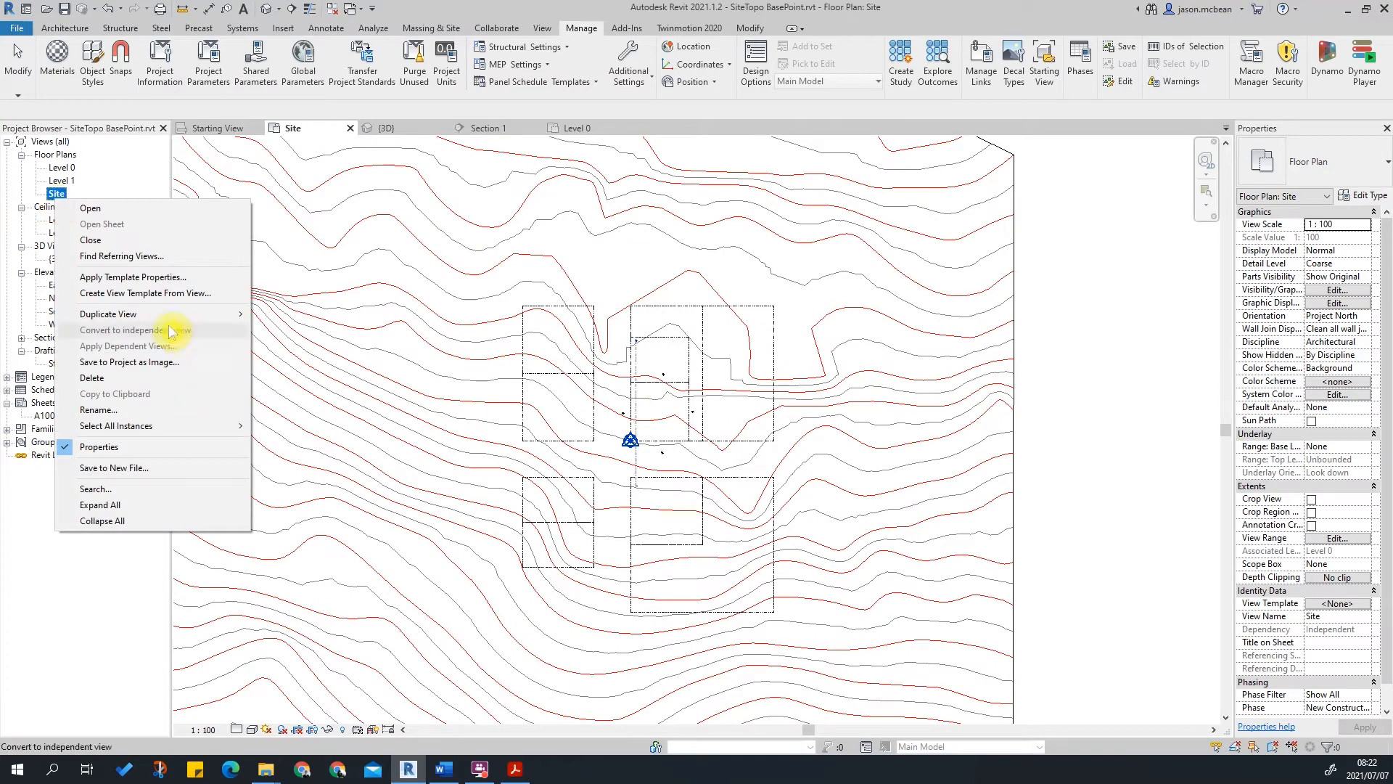
pyautogui.moveTo(154, 315)
pyautogui.click(358, 333)
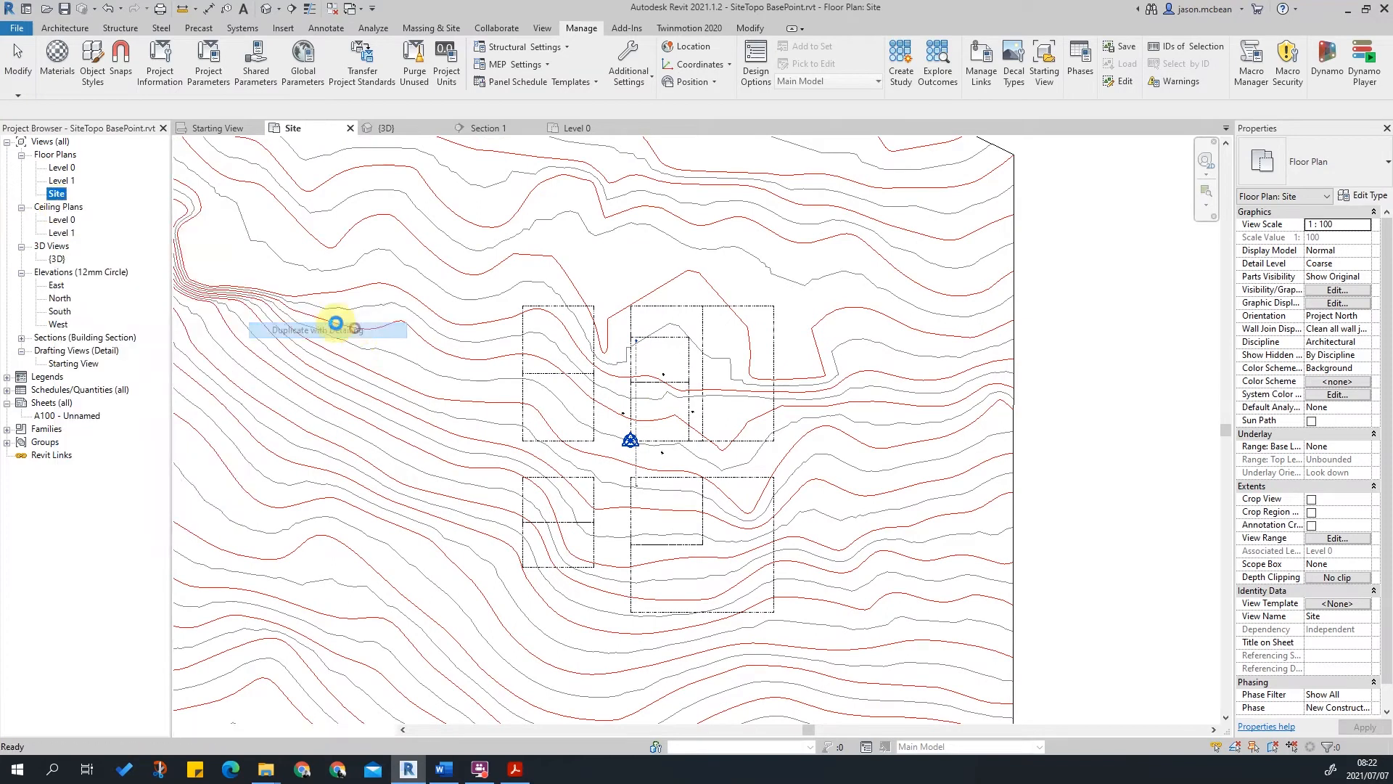
# Rename the duplicated Site floor plan to "Site WK".
pyautogui.rightClick(69, 208)
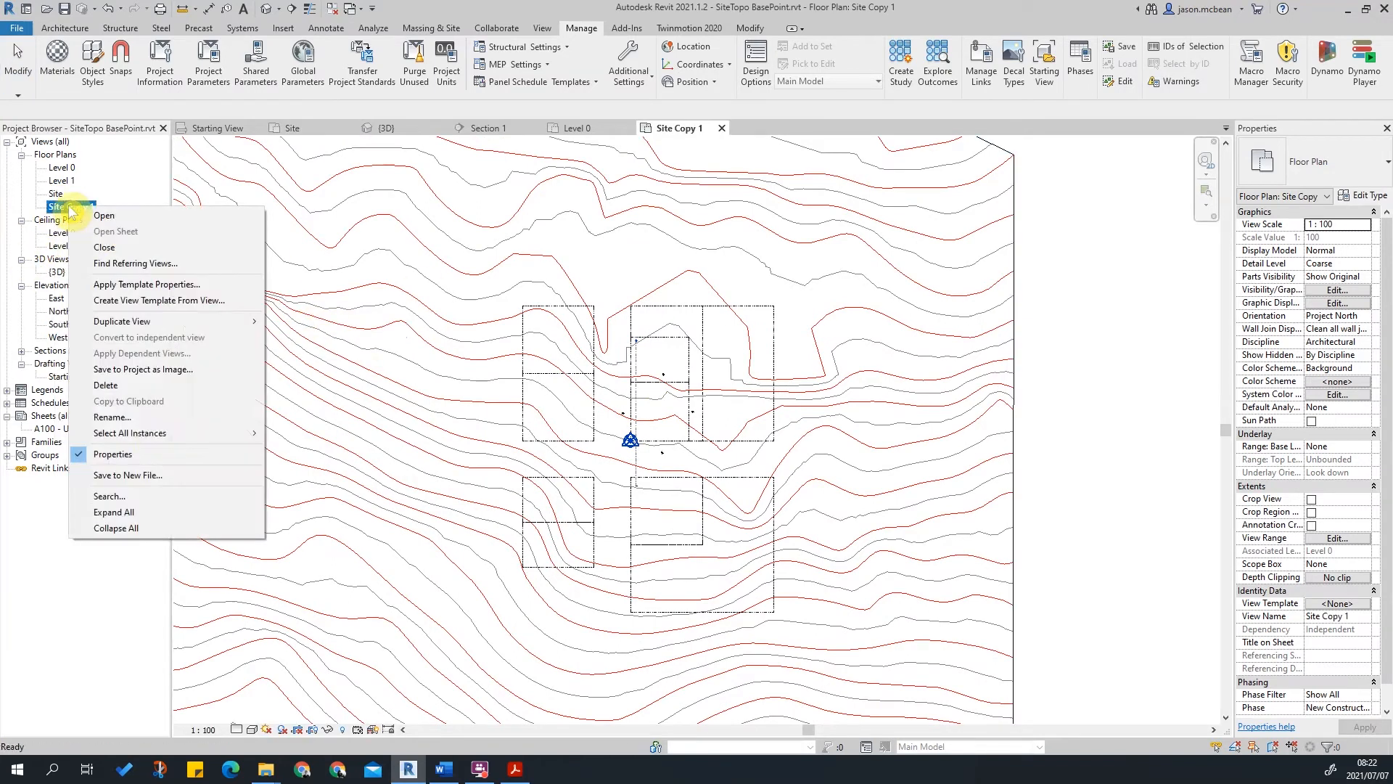
pyautogui.click(139, 414)
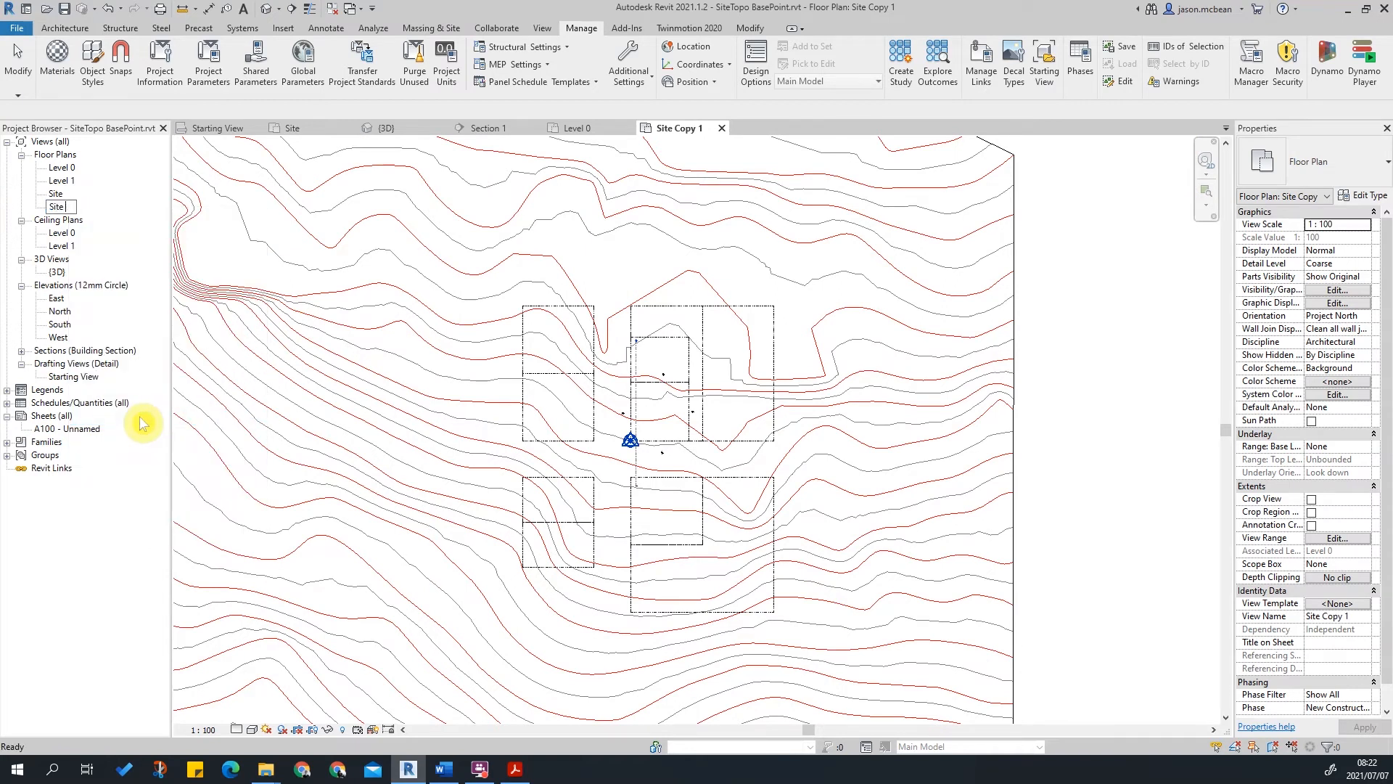
pyautogui.write('Site C')
pyautogui.press('BackSpace')
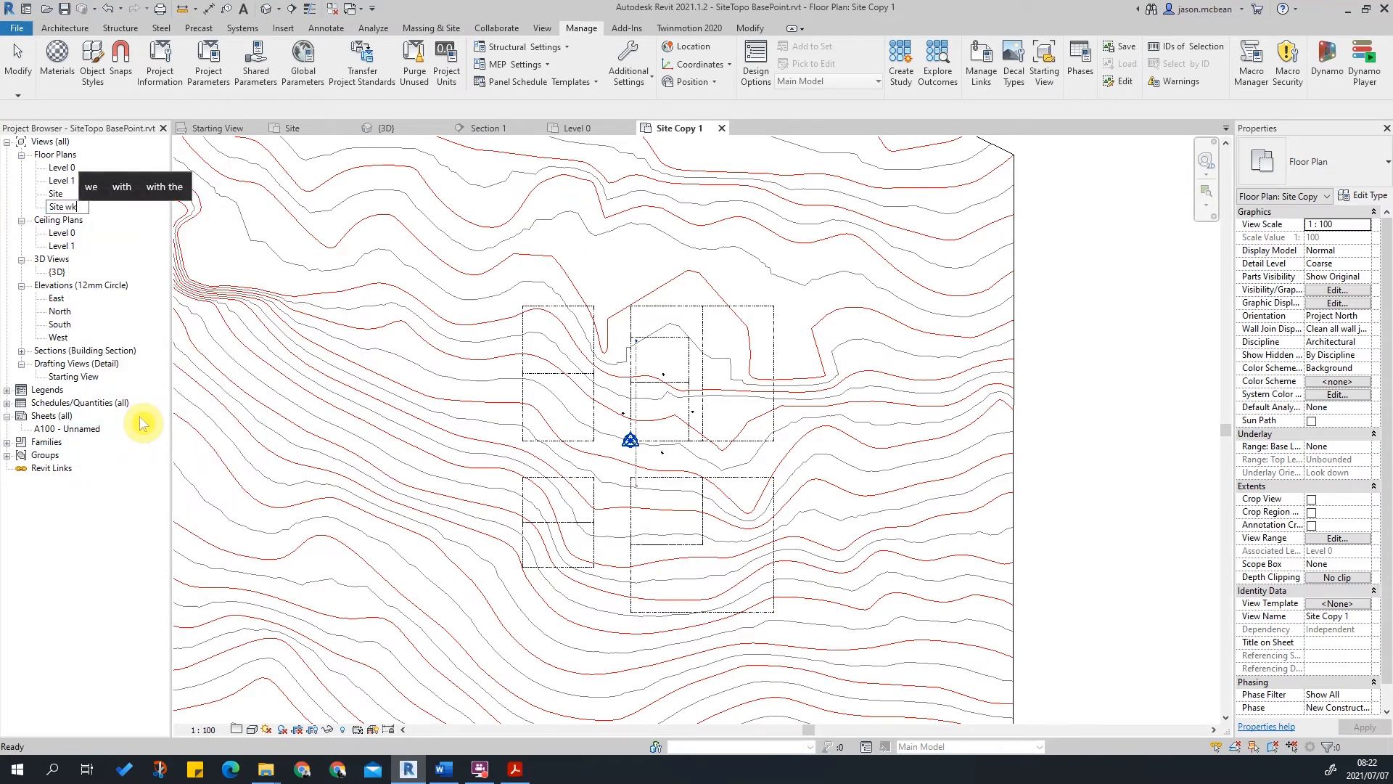
pyautogui.write('WK')
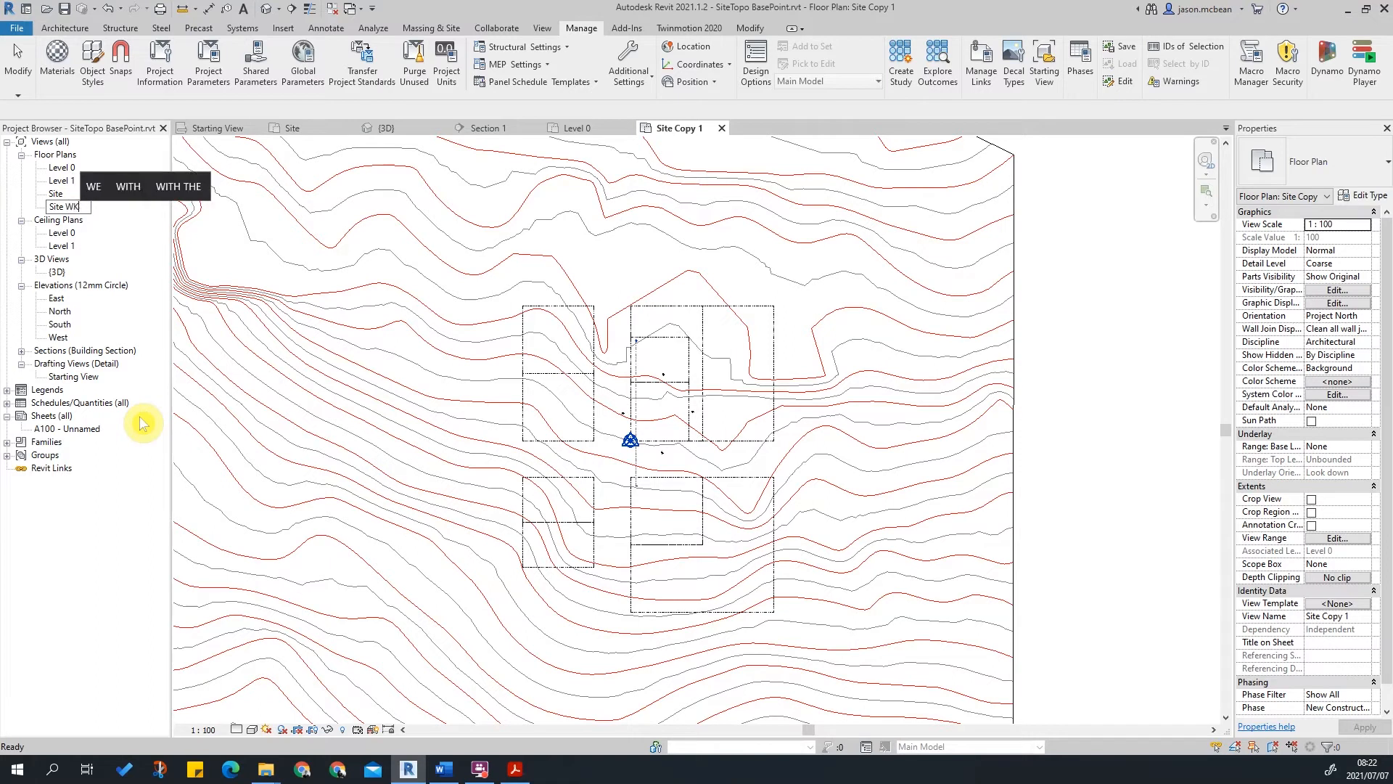
pyautogui.press('Return')
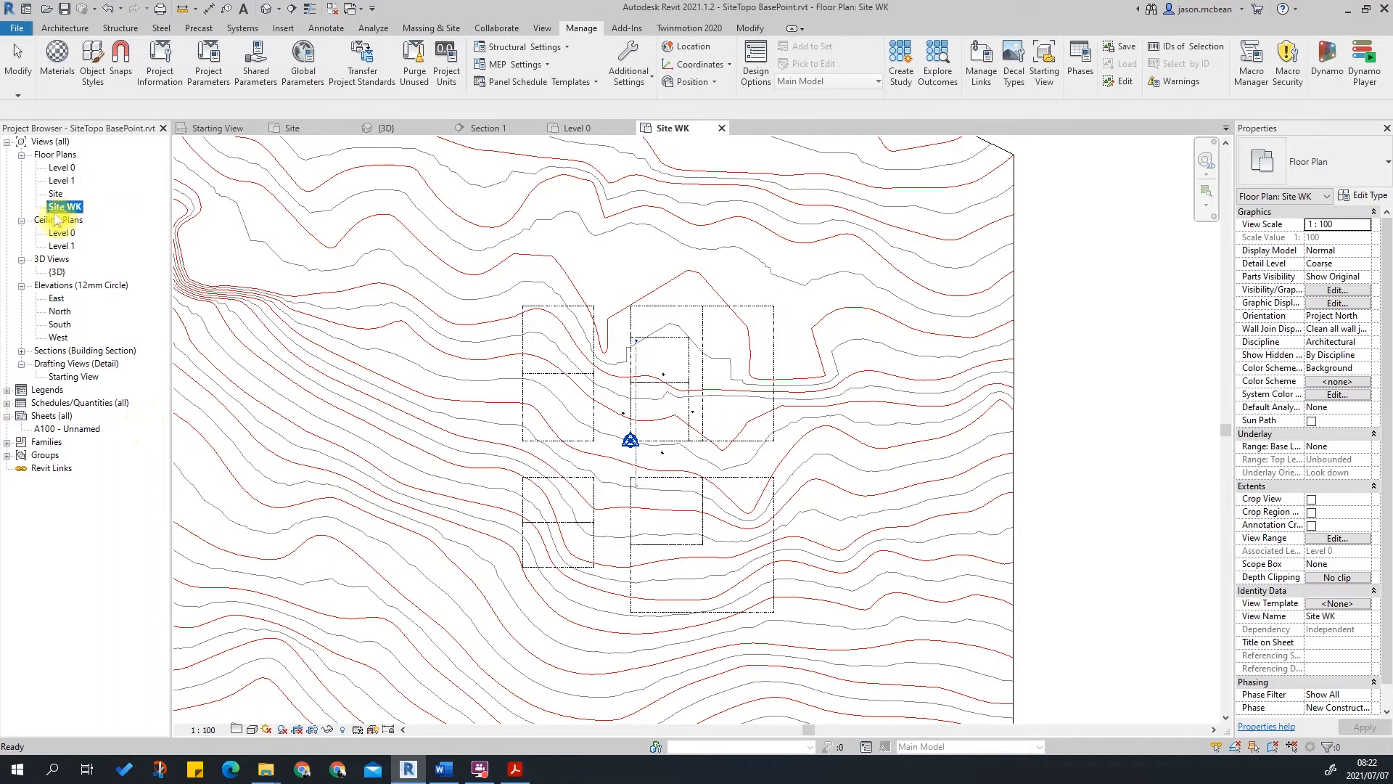
# Switch the Site WK plan's orientation to True North and back to Project North.
pyautogui.scroll(-4, 726, 312)
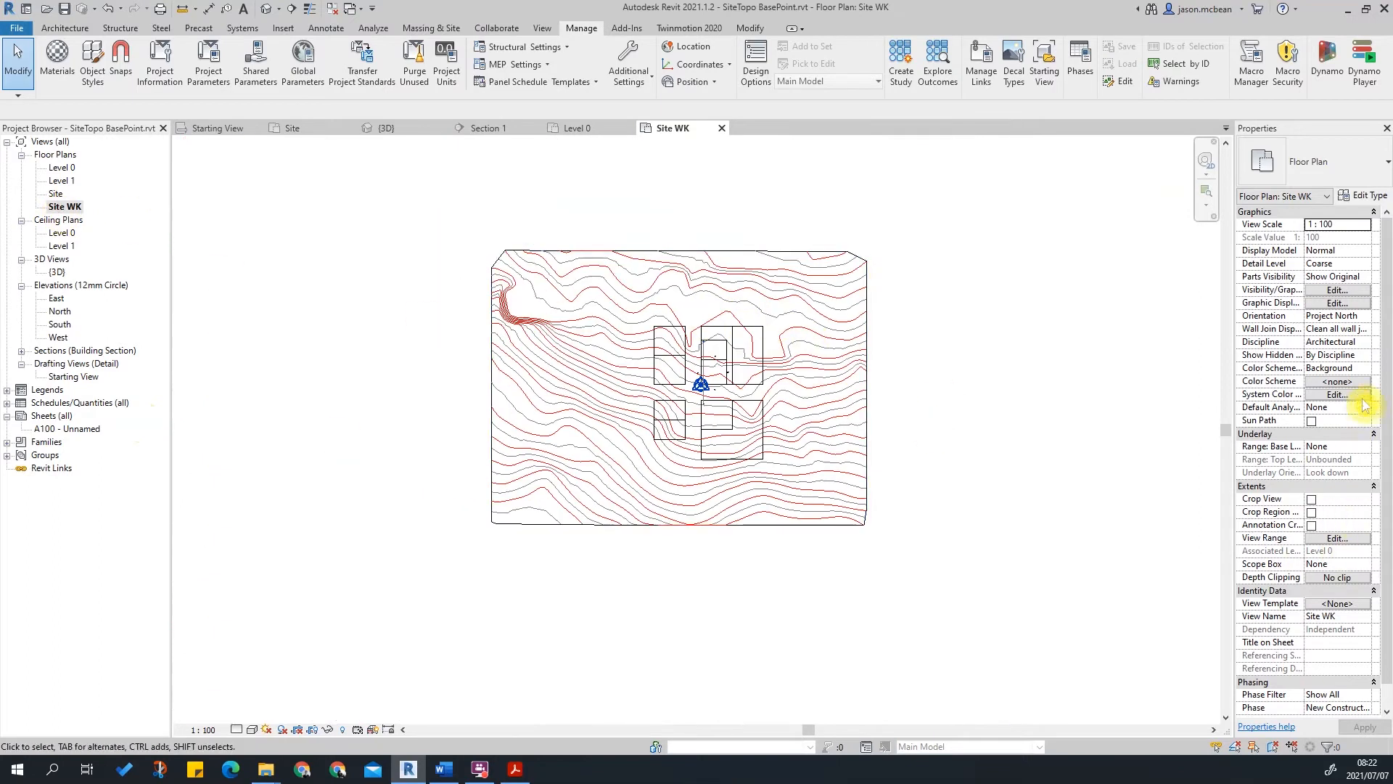
pyautogui.click(1356, 315)
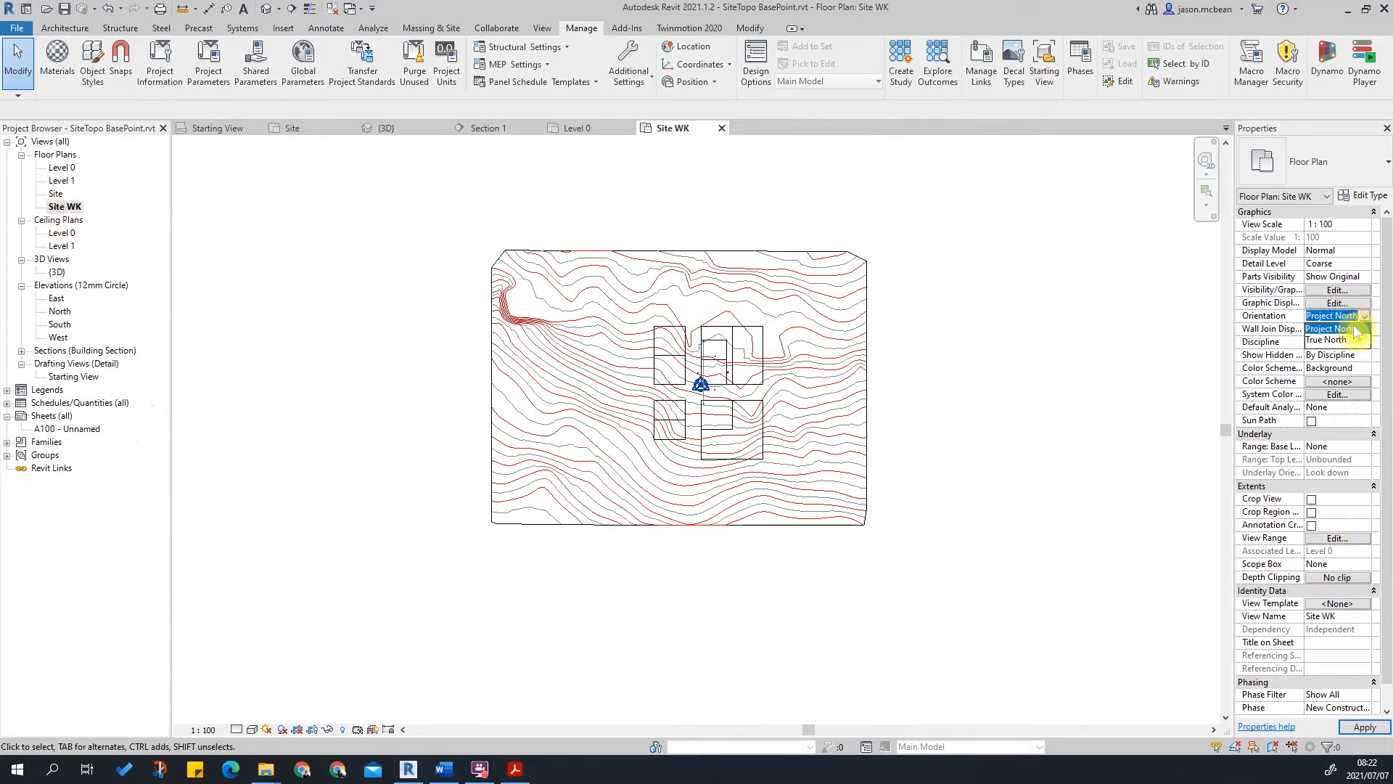
pyautogui.click(1328, 339)
pyautogui.scroll(3, 748, 392)
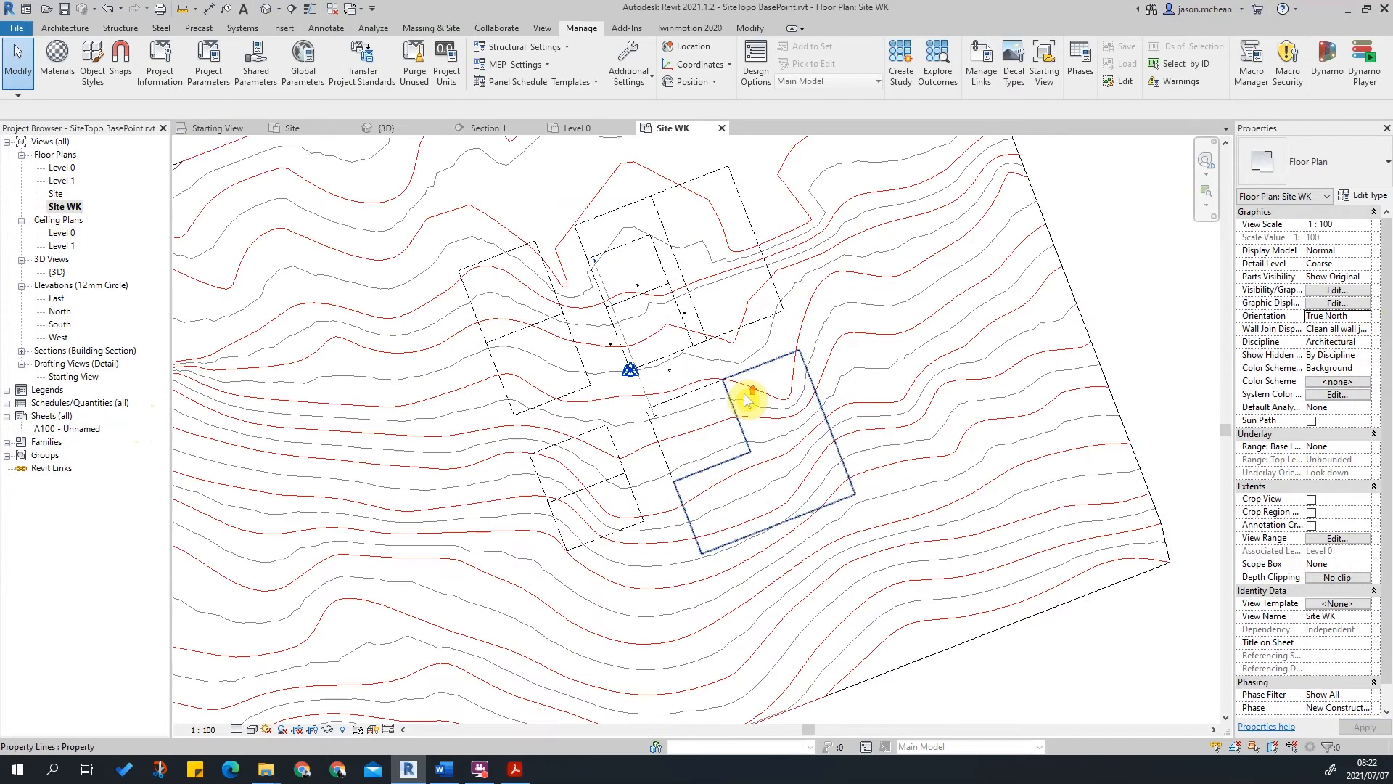
pyautogui.click(1366, 318)
pyautogui.click(1322, 329)
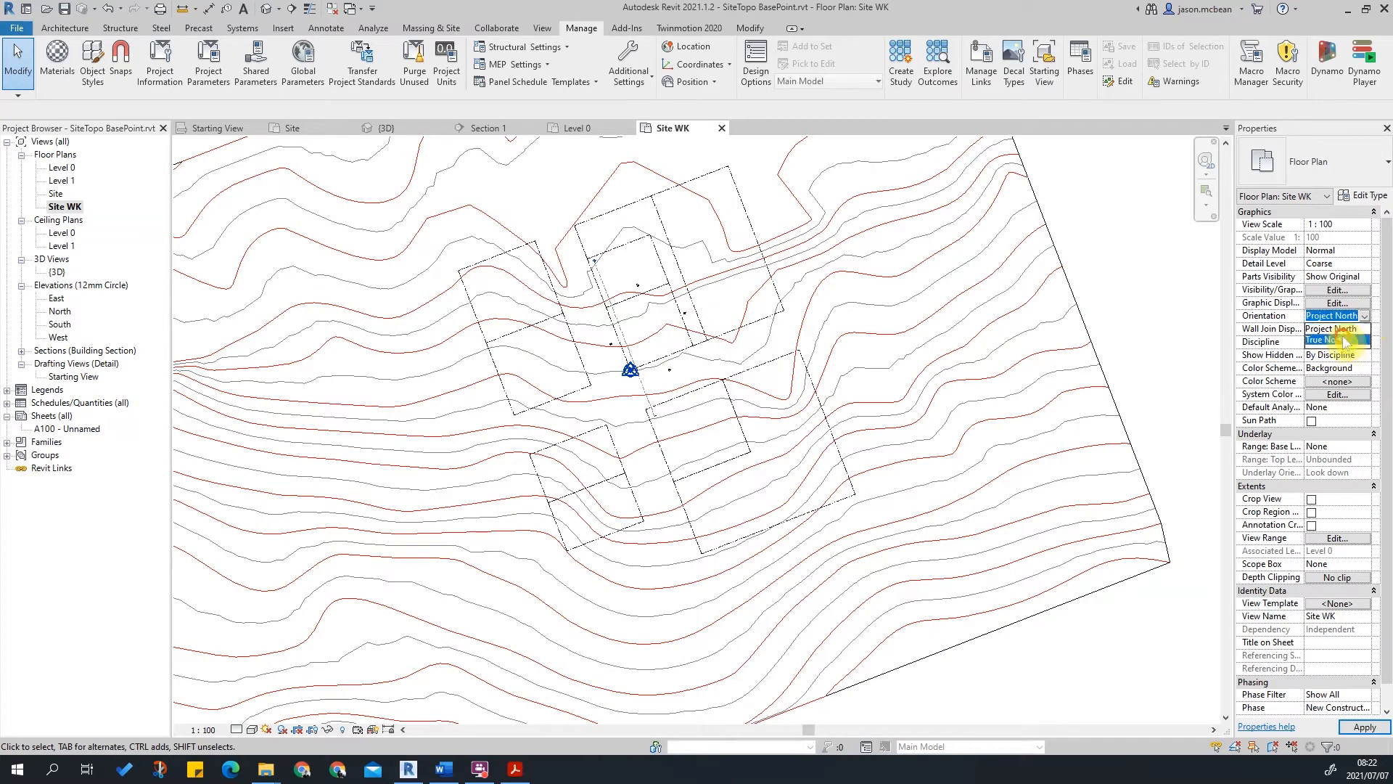
pyautogui.click(1344, 340)
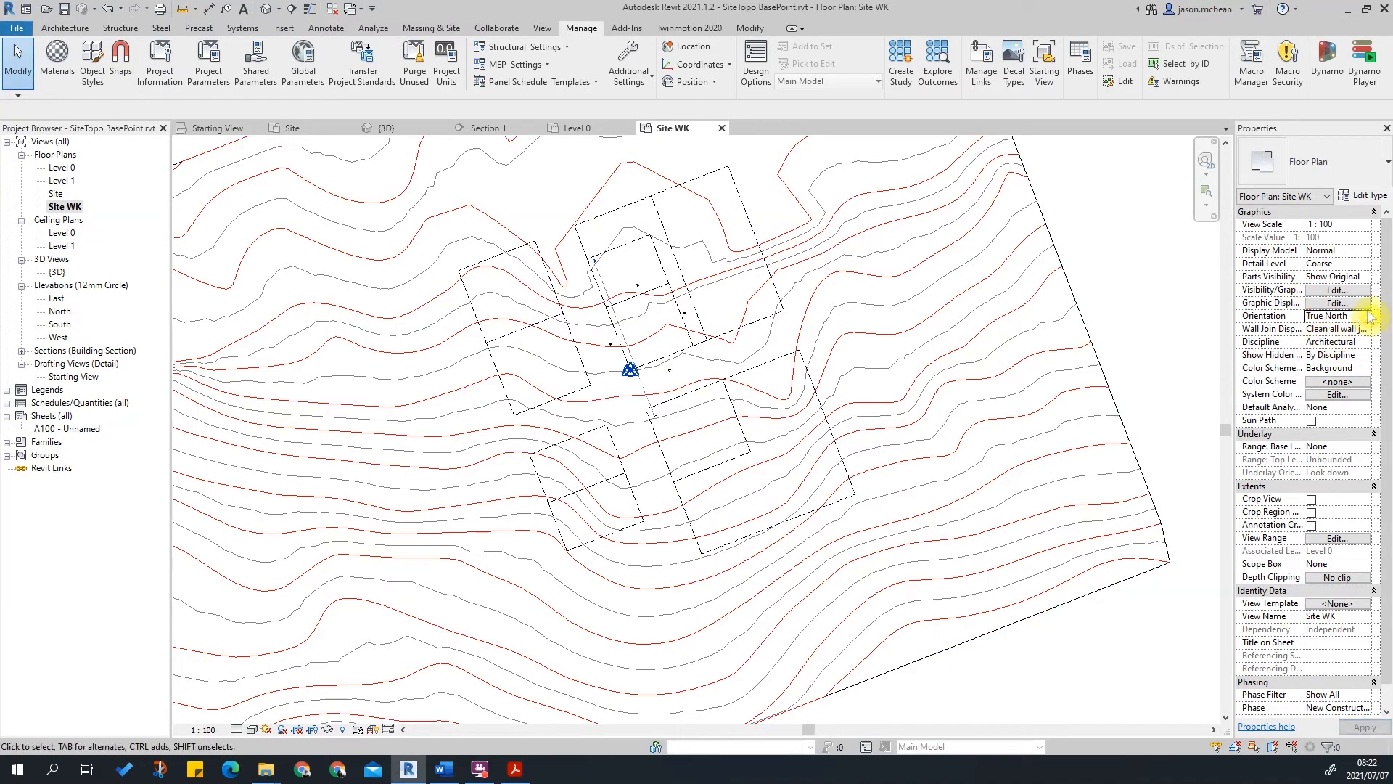
pyautogui.click(1367, 318)
pyautogui.click(1313, 340)
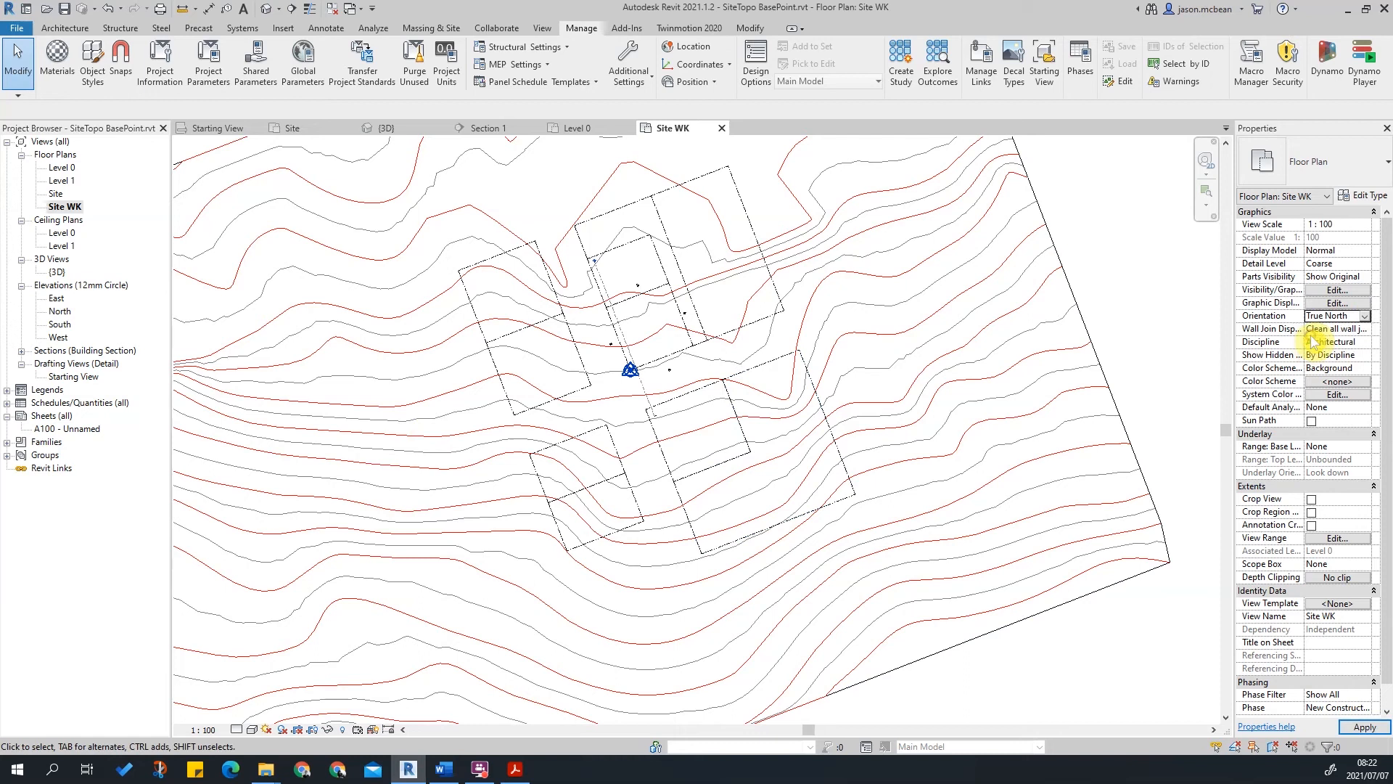
pyautogui.click(1366, 318)
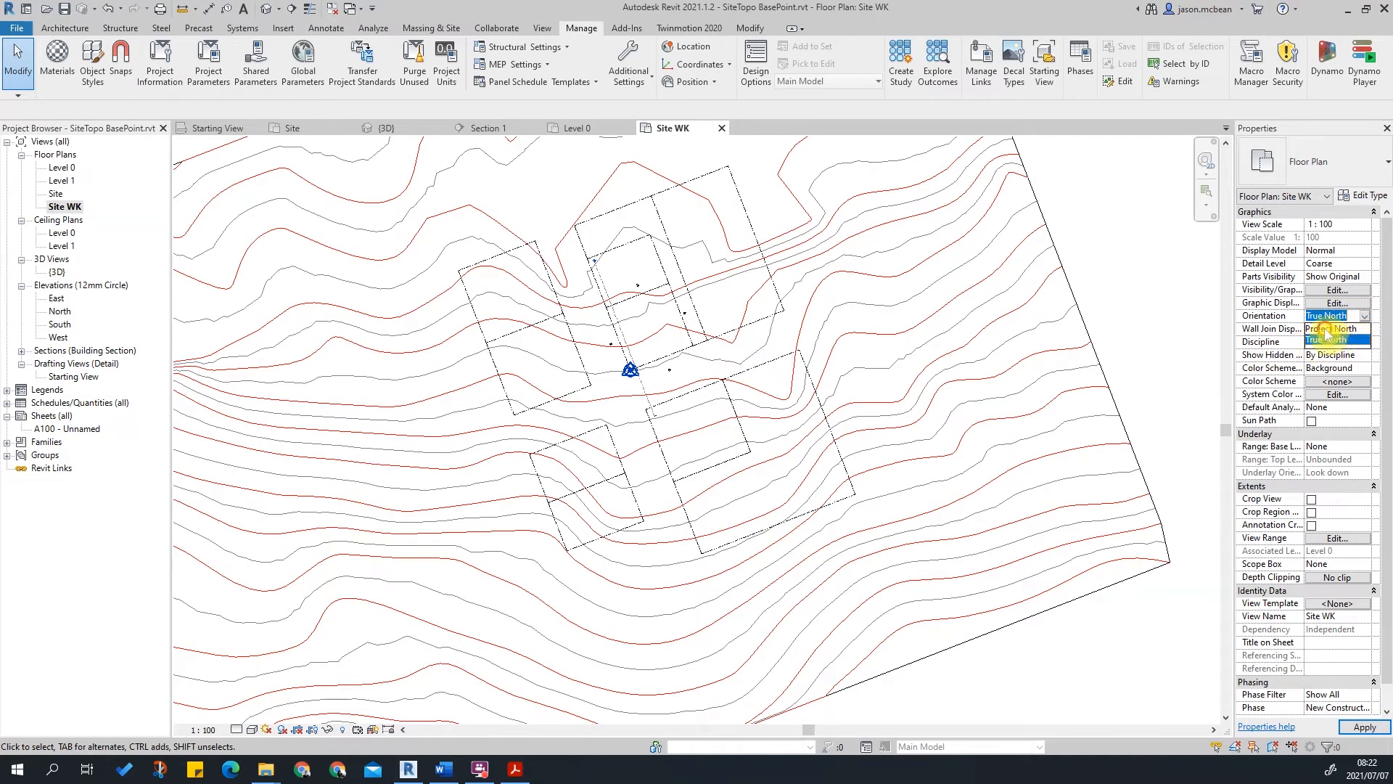
pyautogui.click(1327, 328)
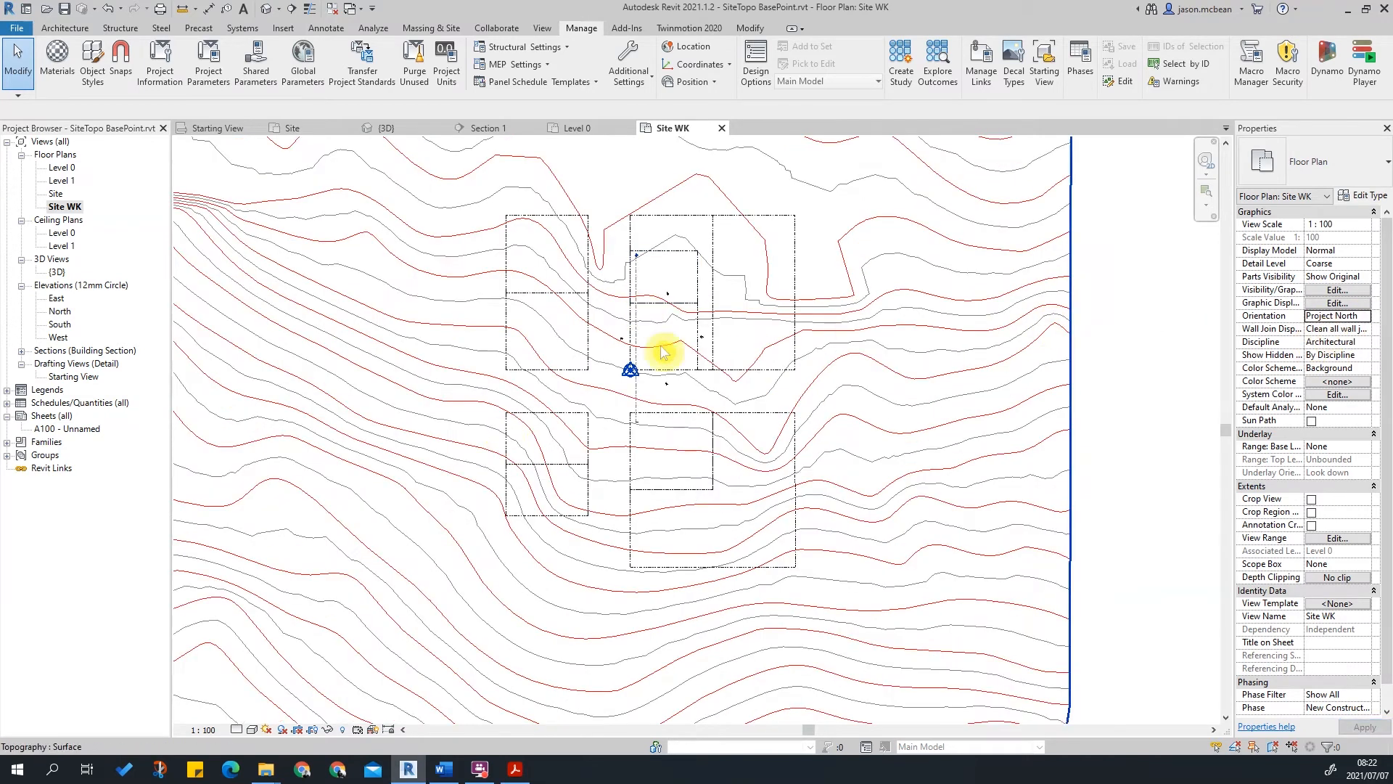
# Set the Site WK plan's orientation to True North and inspect the rotated topography and property lines.
pyautogui.click(1368, 322)
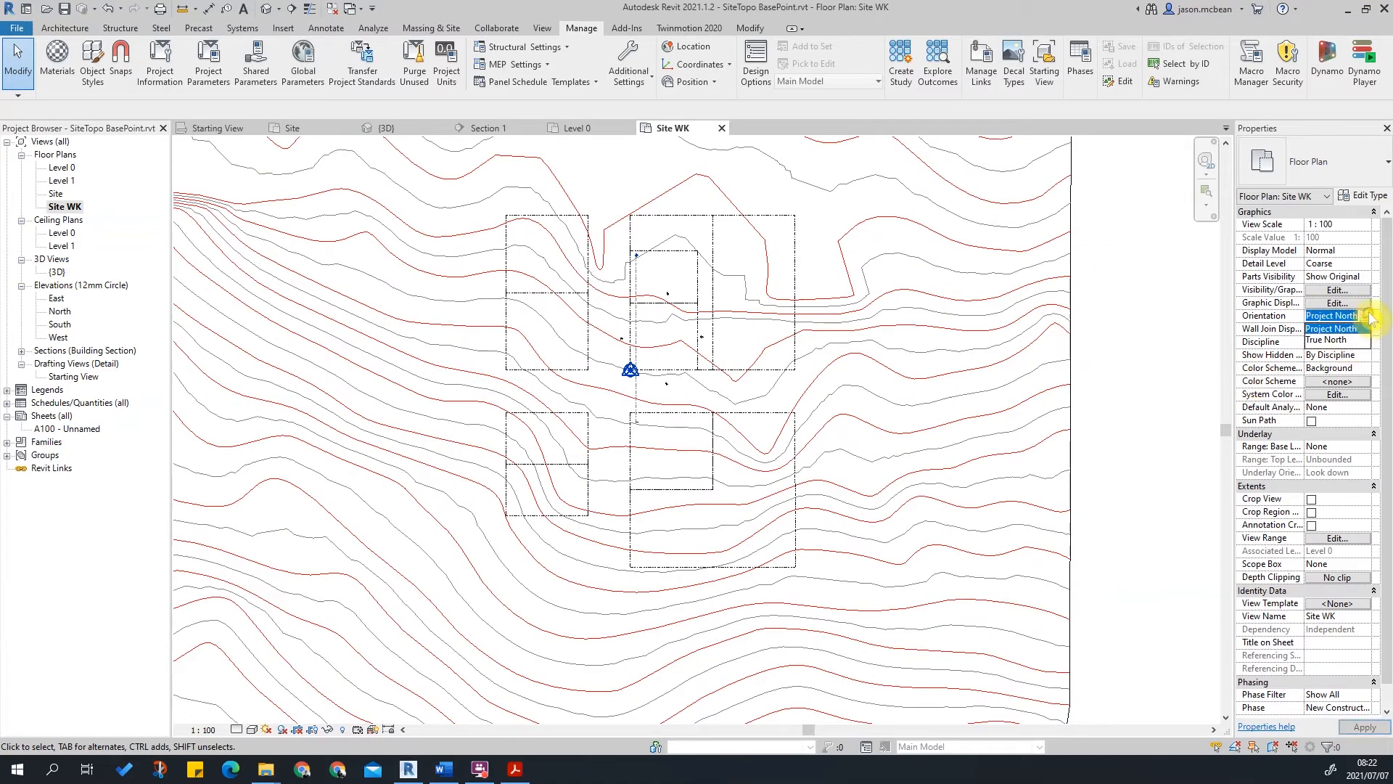
pyautogui.click(1328, 342)
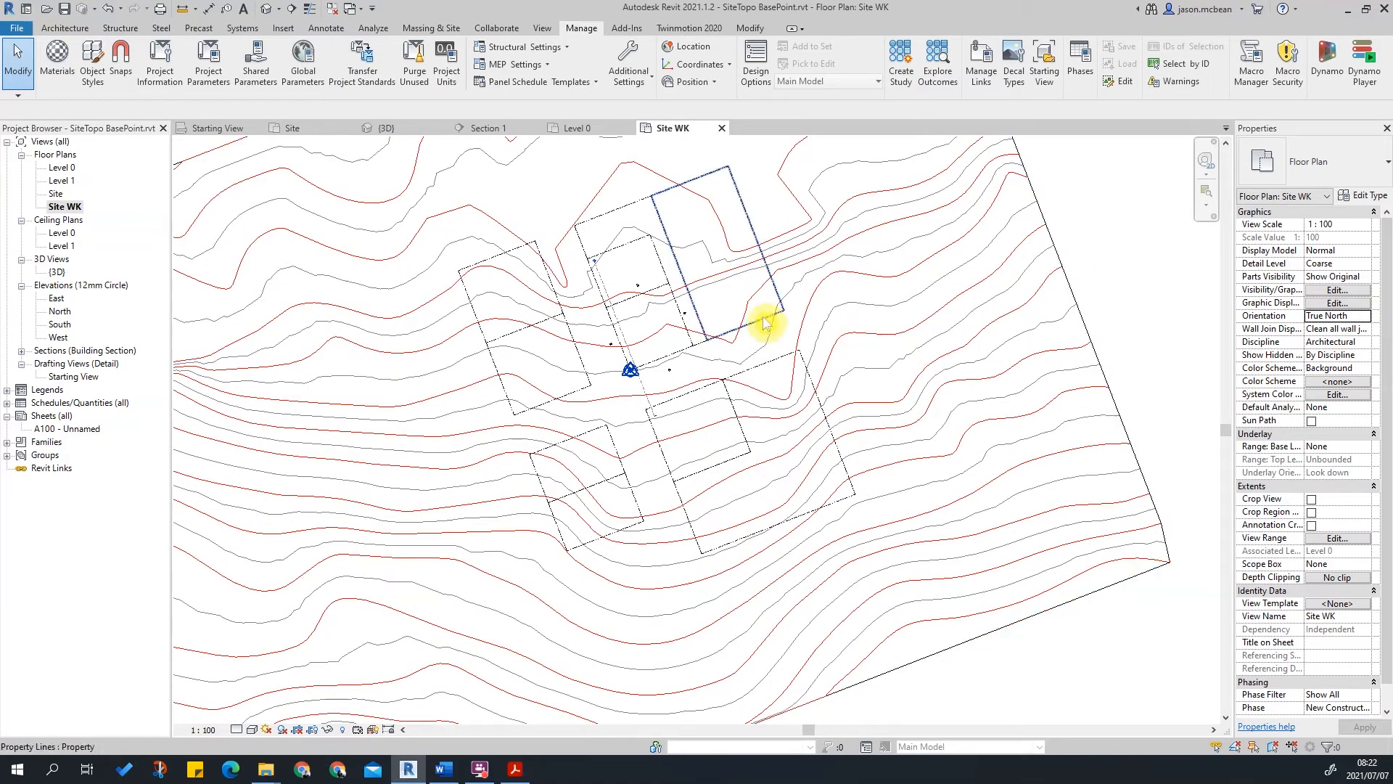
pyautogui.moveTo(772, 328); pyautogui.dragTo(764, 394, button='middle')
pyautogui.scroll(-3, 764, 394)
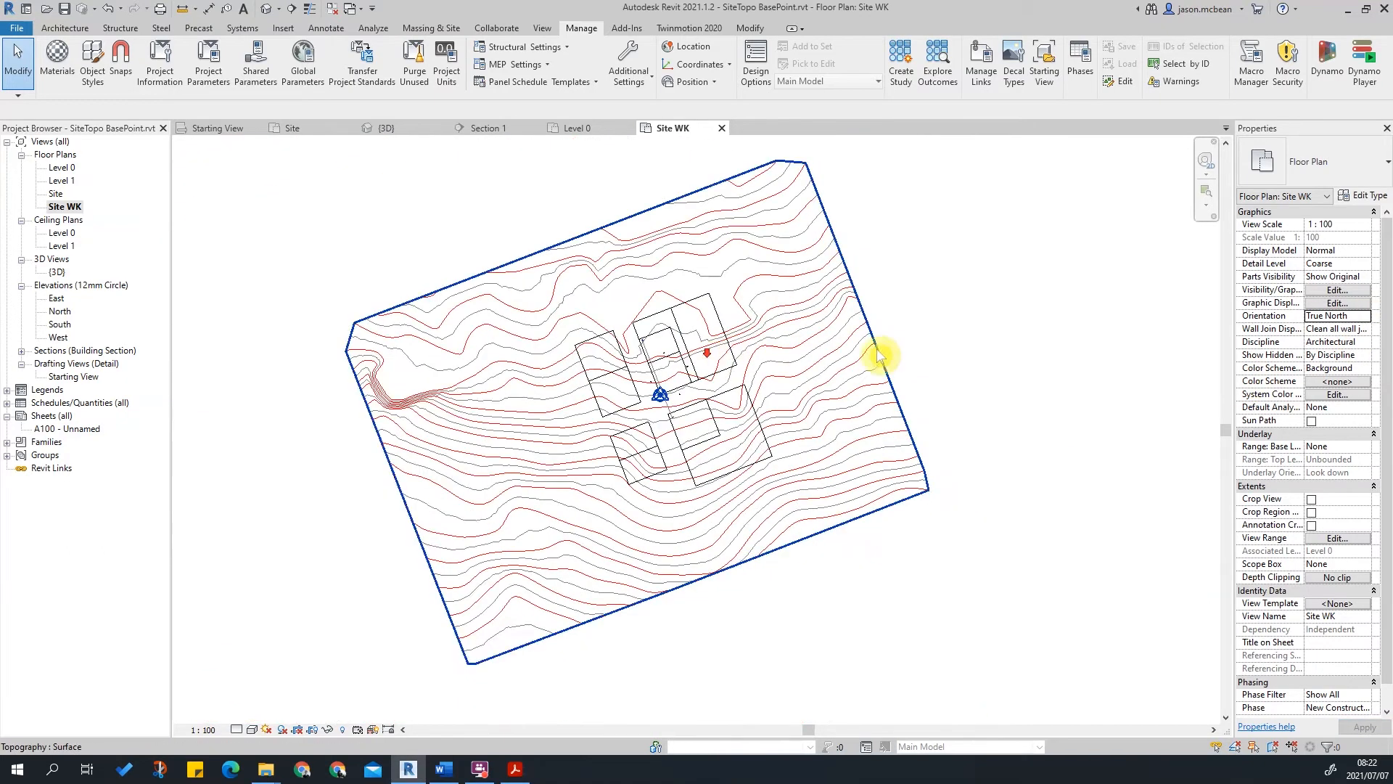
pyautogui.scroll(3, 733, 406)
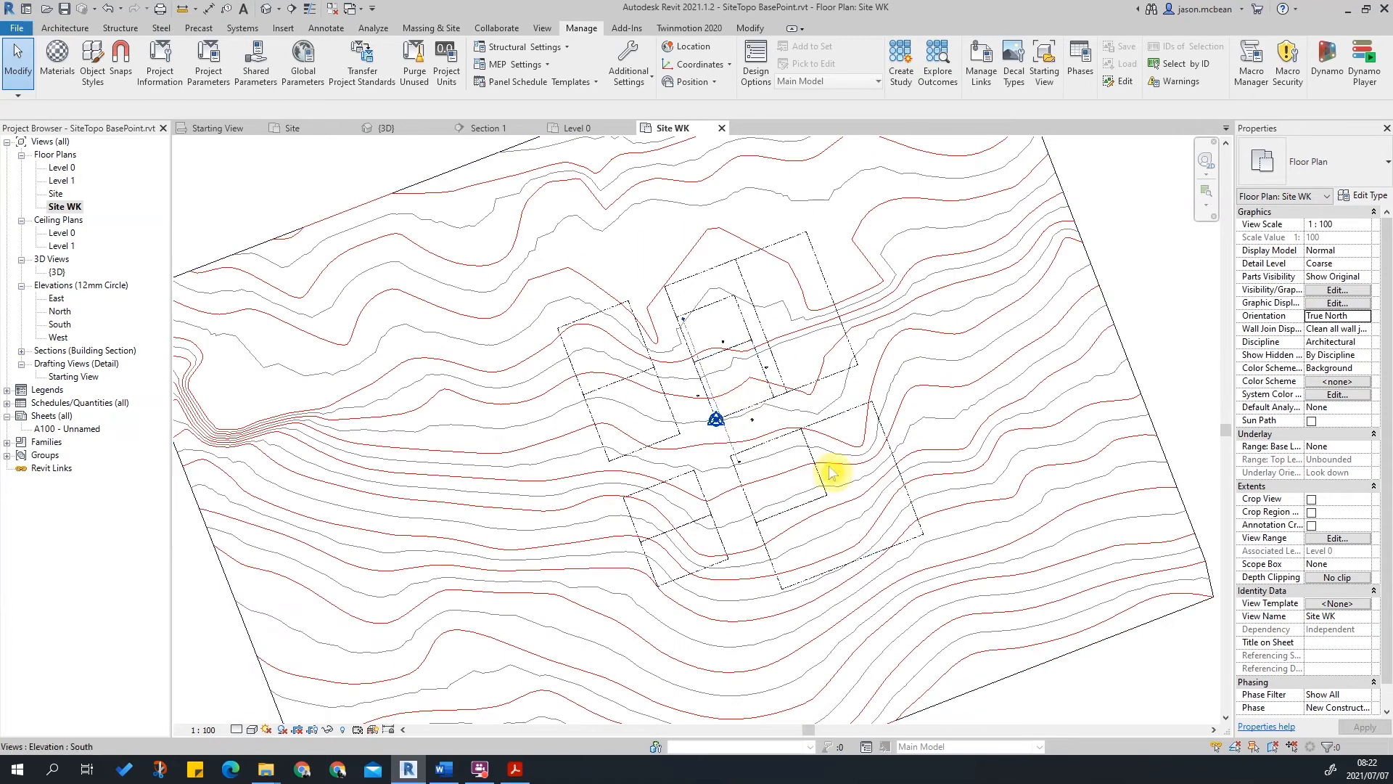
pyautogui.moveTo(881, 468); pyautogui.dragTo(746, 459, button='middle')
pyautogui.moveTo(639, 396); pyautogui.dragTo(693, 449, button='middle')
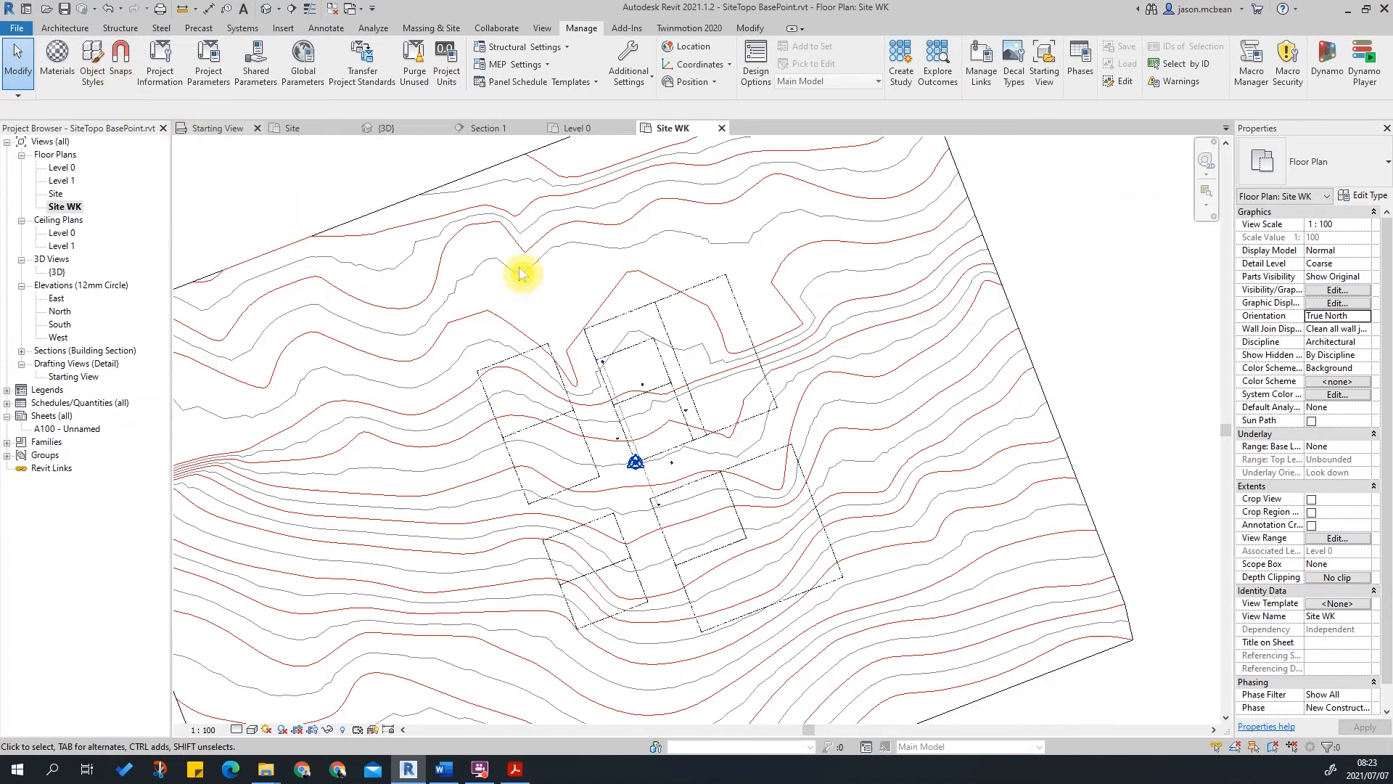
# Start a CAD link and browse from the D: drive through the 2021 Class Files and ARC folders to the SitePlan folder.
pyautogui.click(279, 29)
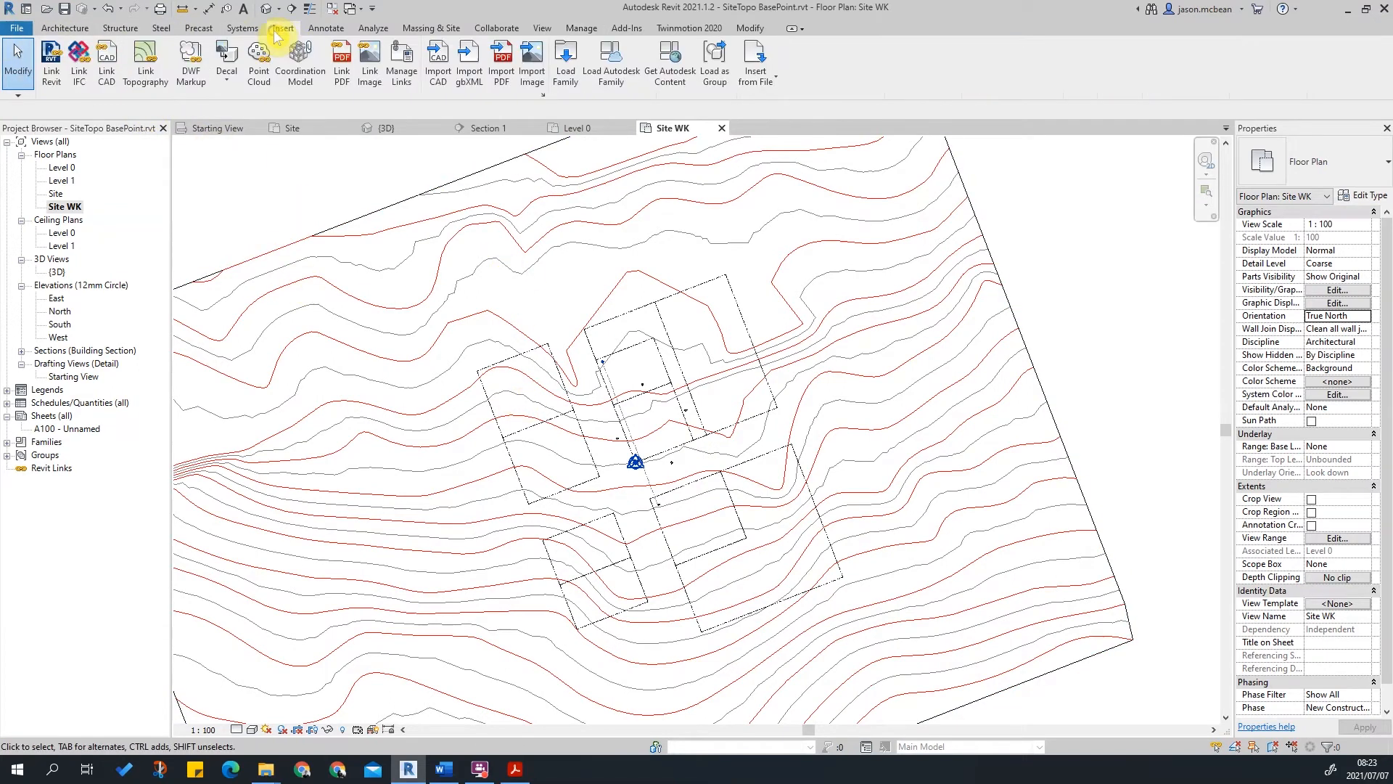
pyautogui.click(107, 71)
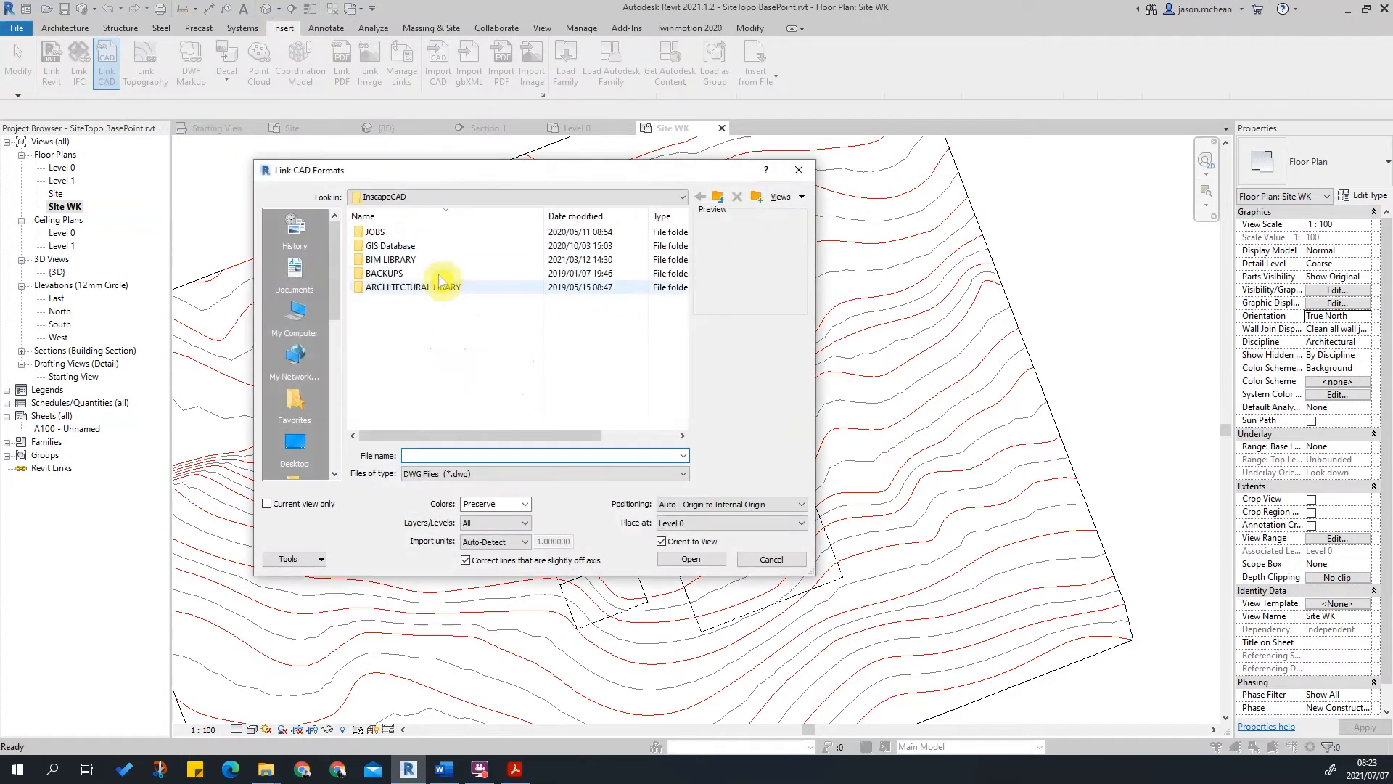
pyautogui.click(392, 197)
pyautogui.click(418, 248)
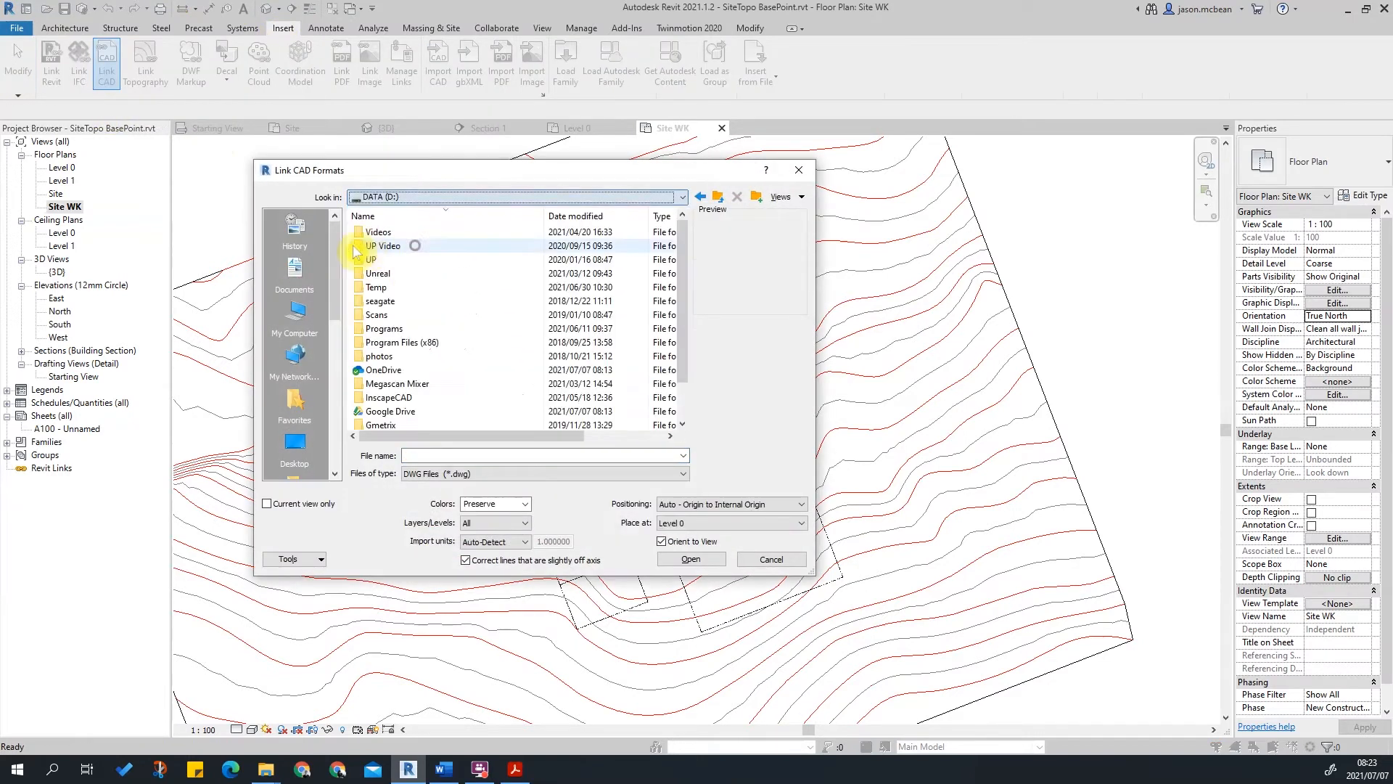
pyautogui.doubleClick(397, 411)
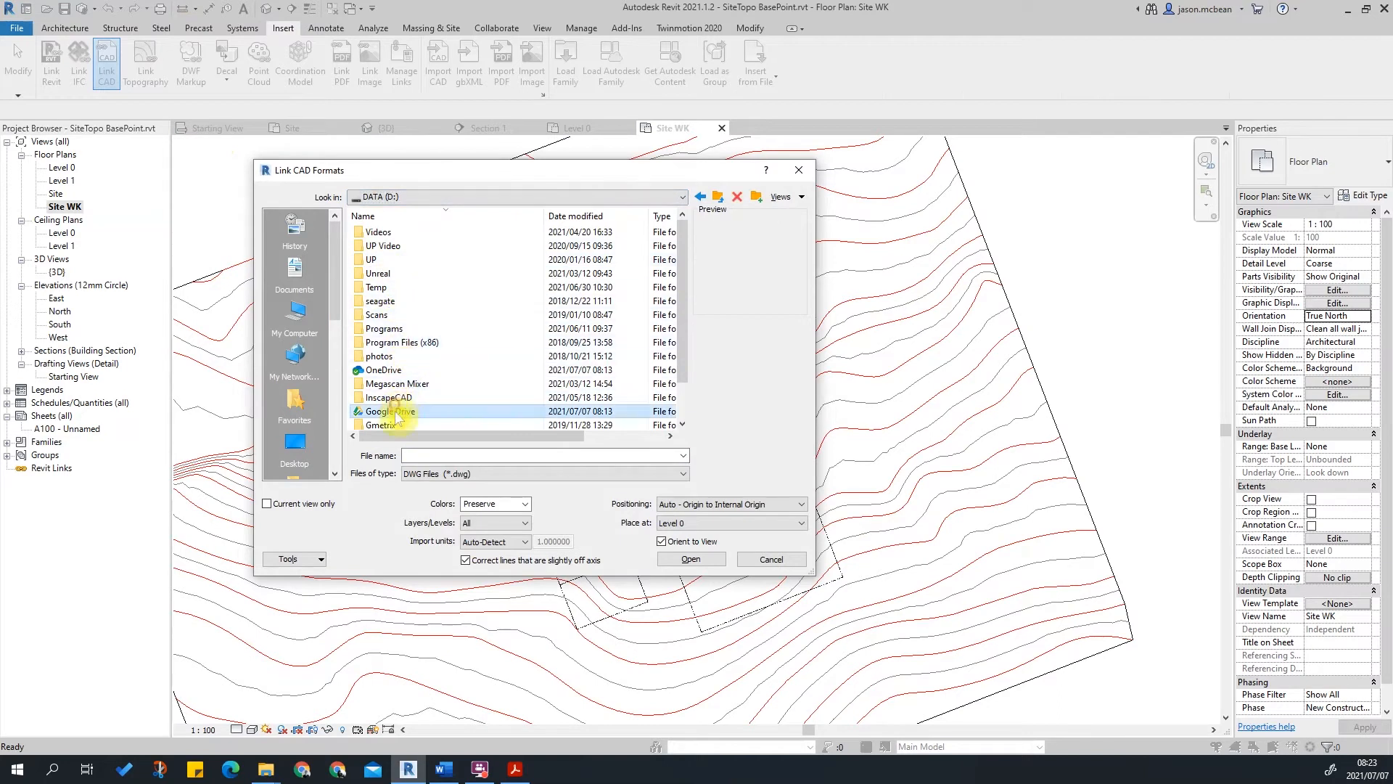
pyautogui.doubleClick(388, 261)
pyautogui.doubleClick(376, 276)
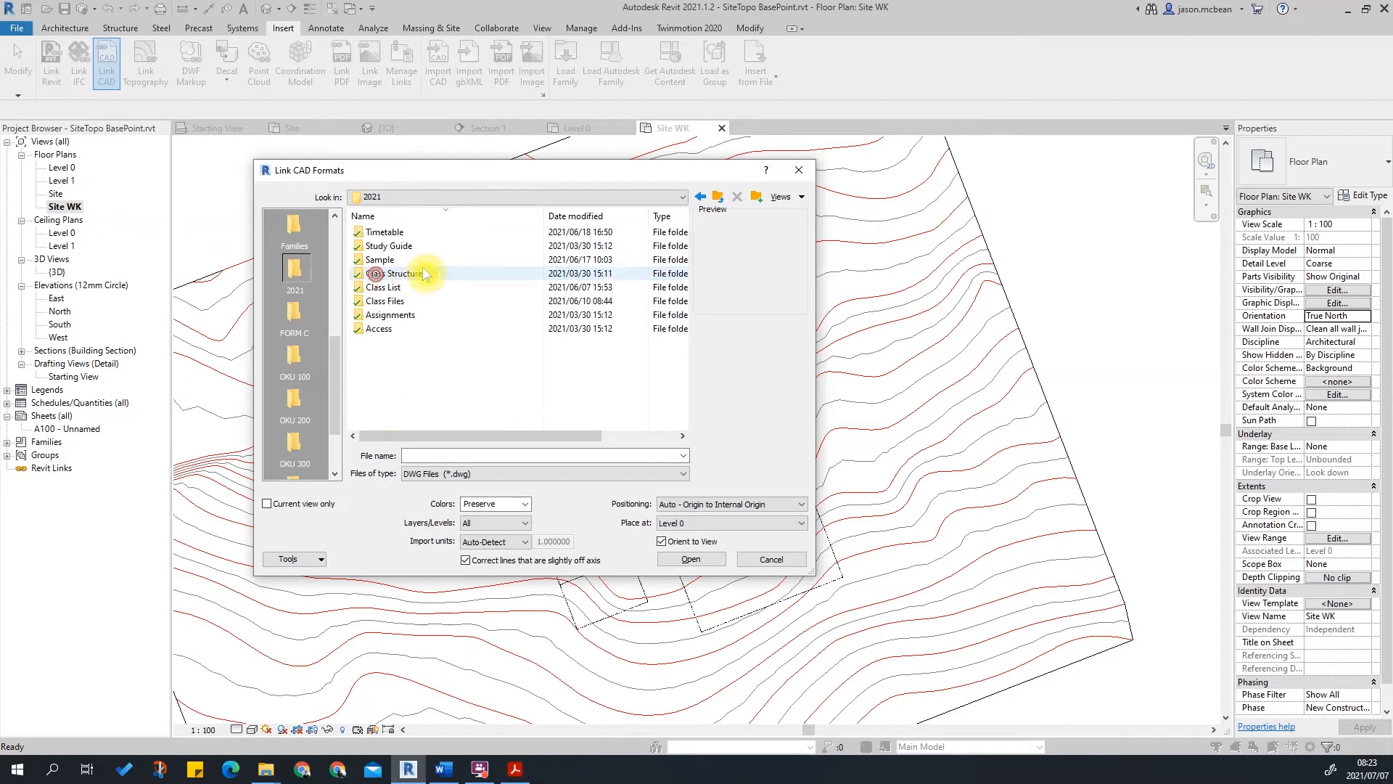
pyautogui.doubleClick(390, 301)
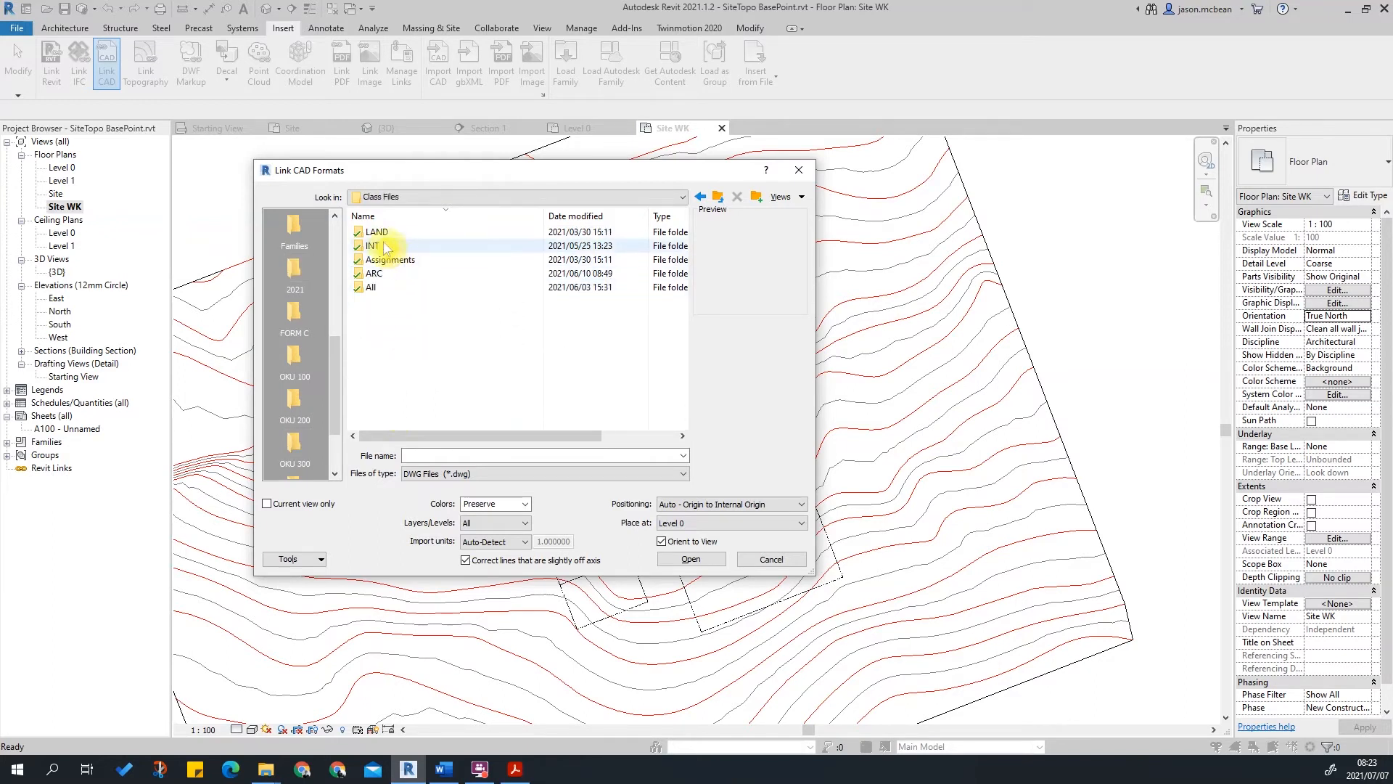
pyautogui.doubleClick(375, 274)
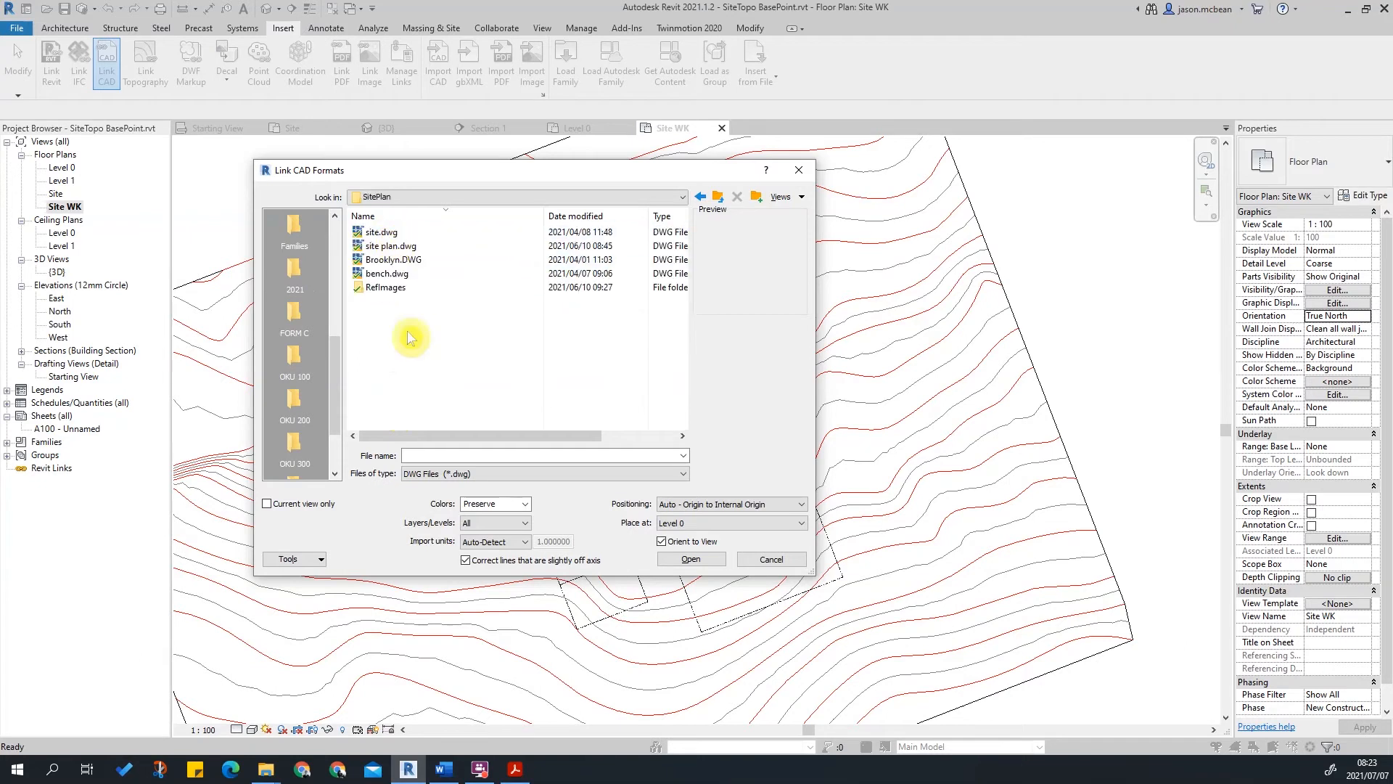
# Link Brooklyn.DWG into the Site WK plan with auto-detected units, positioned Auto - Origin to Internal Origin.
pyautogui.click(383, 261)
pyautogui.click(392, 247)
pyautogui.click(395, 260)
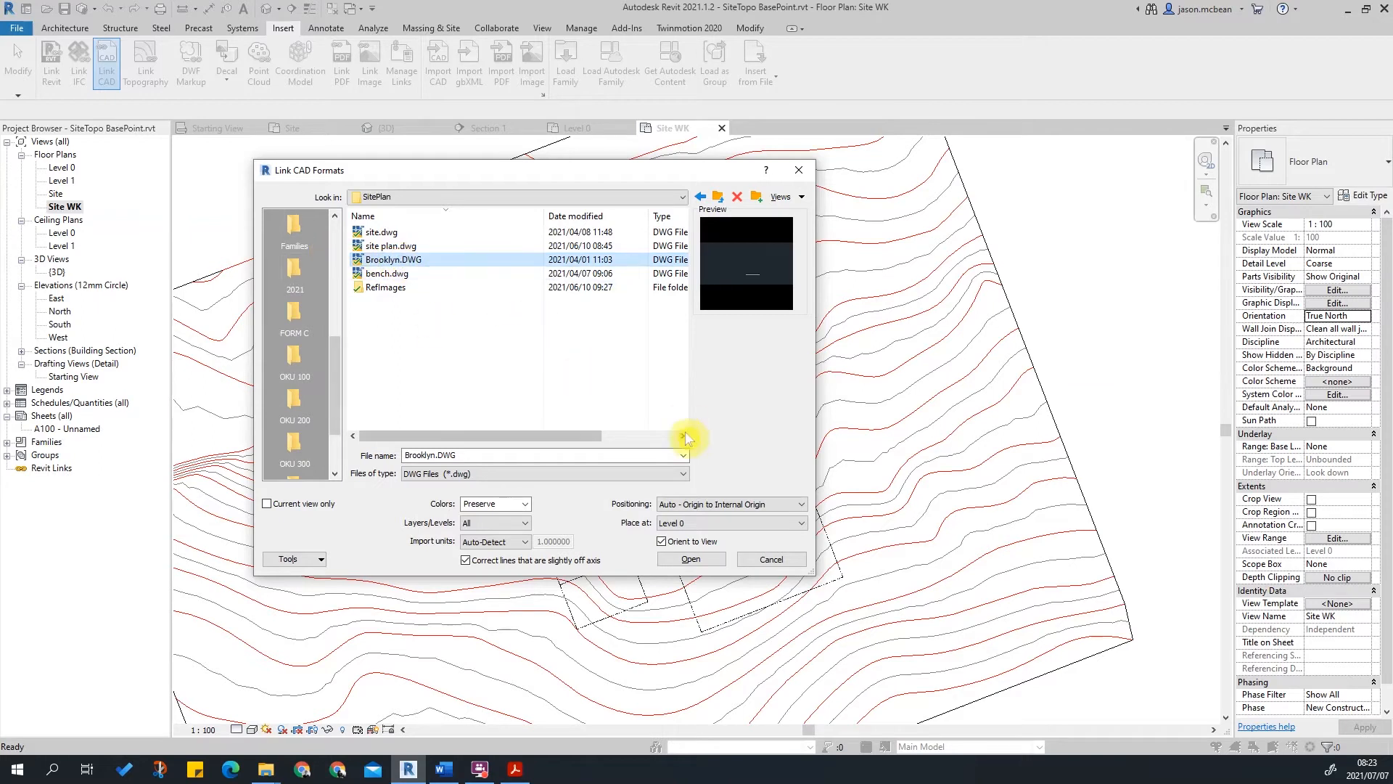
pyautogui.click(691, 560)
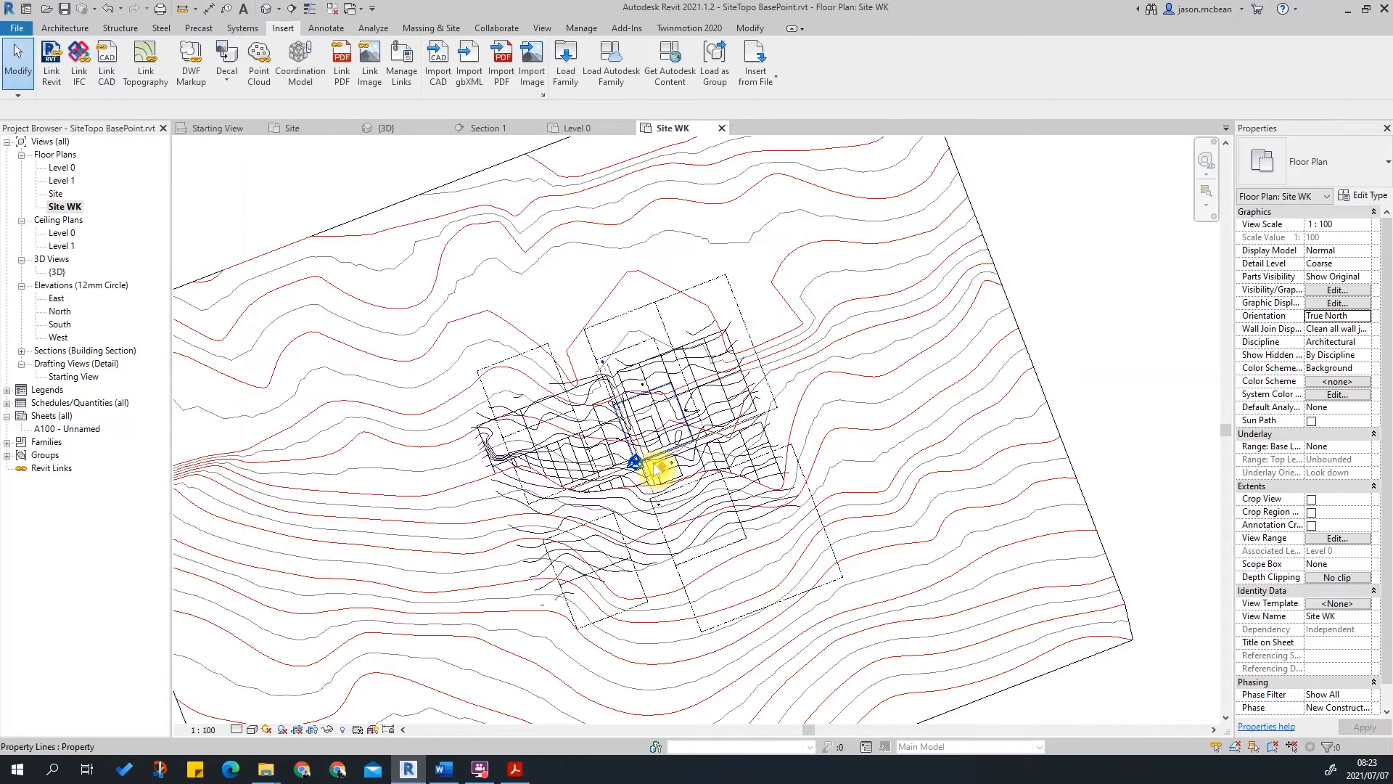
# Inspect the linked Brooklyn.DWG against the property lines and contours, and undo the link.
pyautogui.scroll(3, 663, 472)
pyautogui.scroll(2, 653, 471)
pyautogui.click(644, 512)
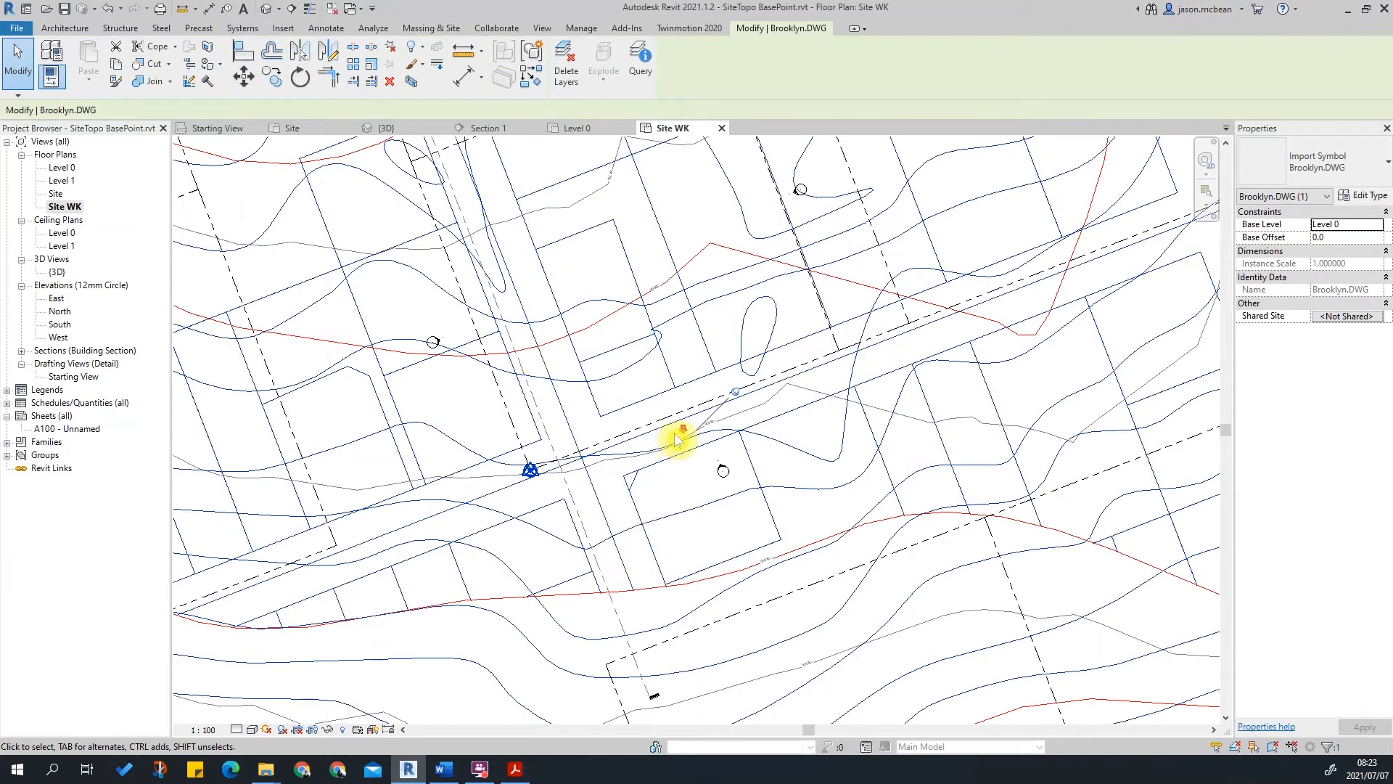
pyautogui.scroll(-1, 667, 457)
pyautogui.press('Escape')
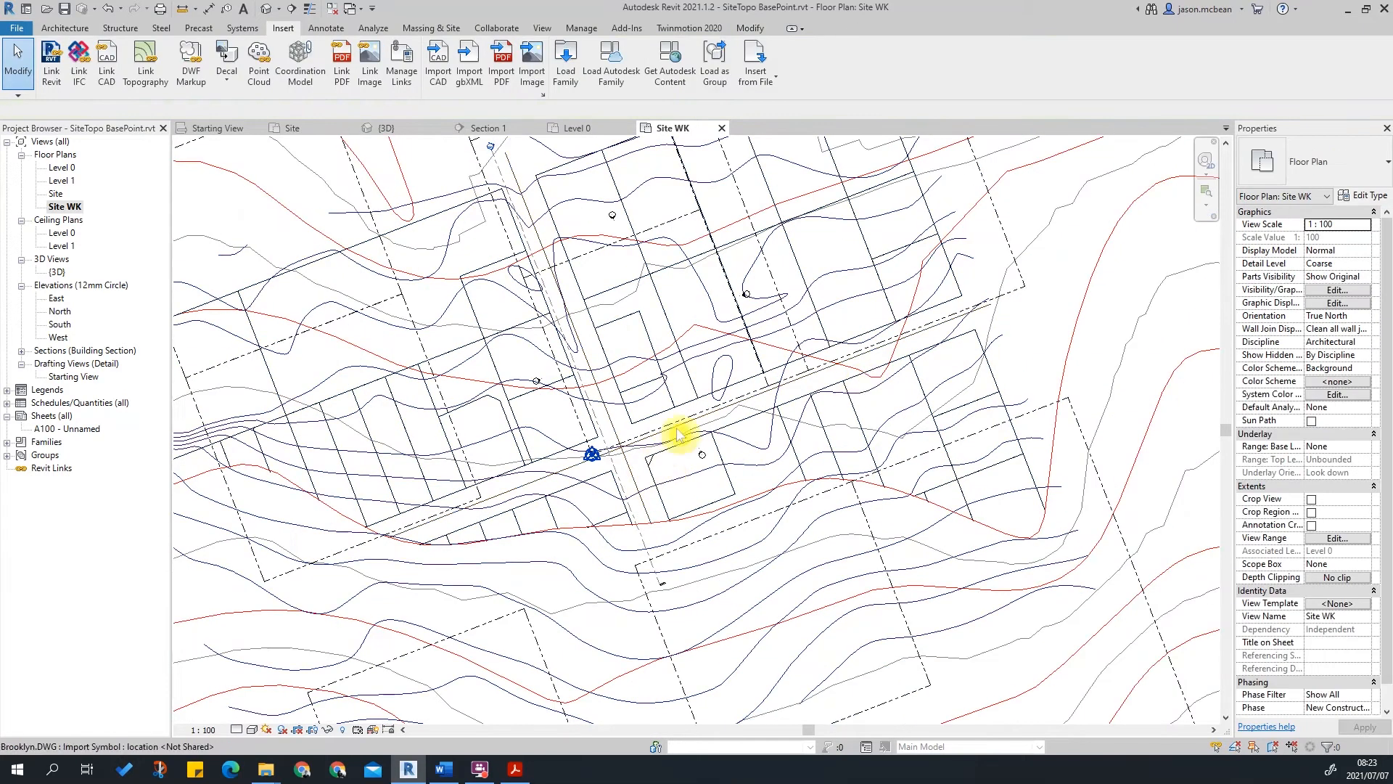
pyautogui.click(648, 468)
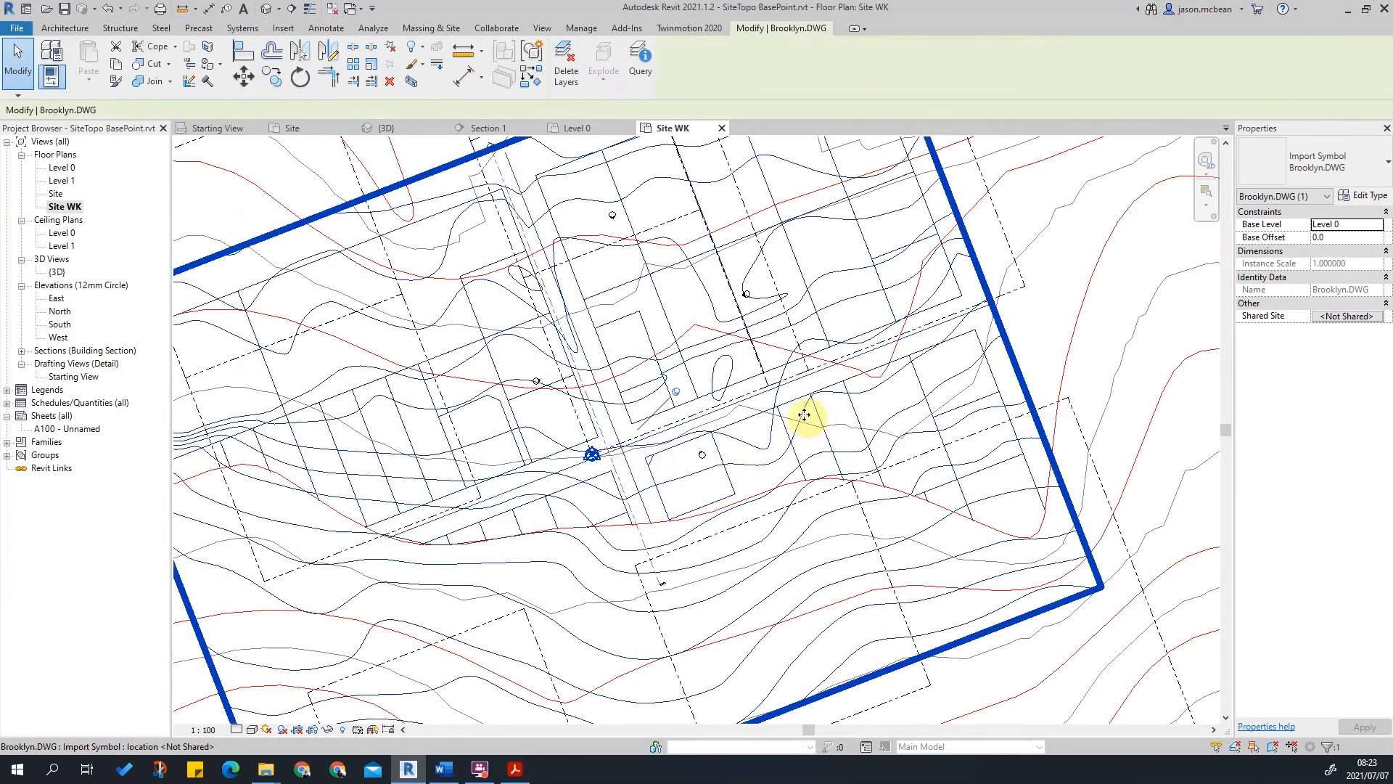
pyautogui.press('Escape')
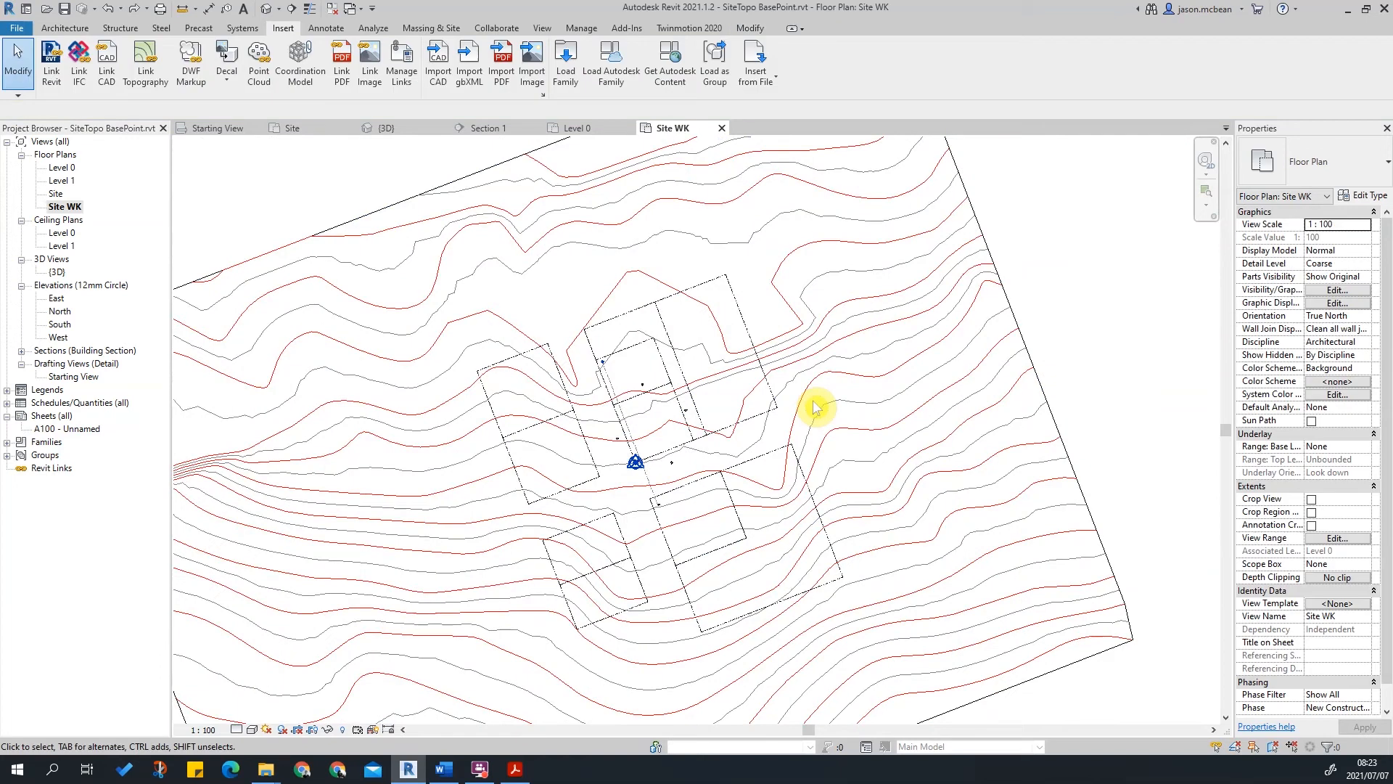
# Start a new CAD link for Brooklyn.DWG, set import units to meter and restrict it to the current view only.
pyautogui.click(107, 62)
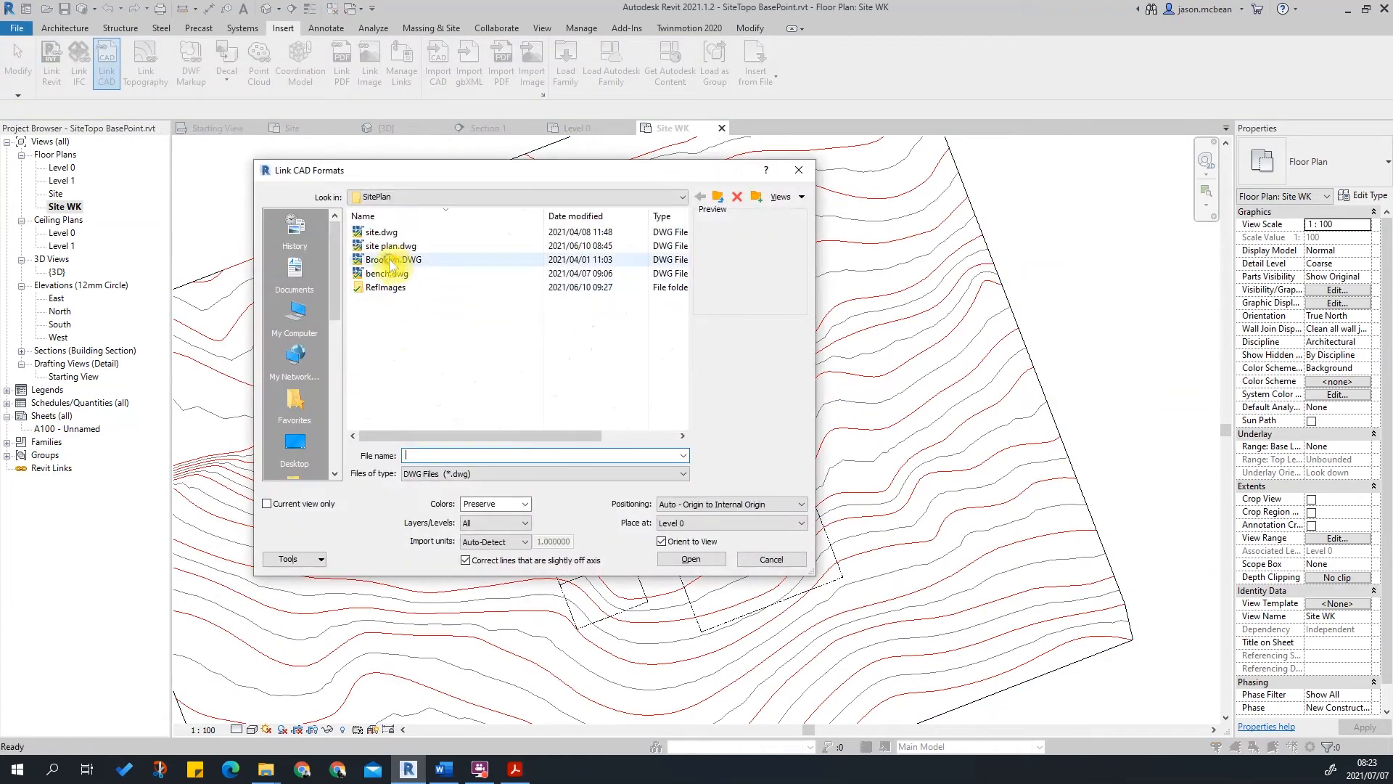
pyautogui.click(389, 261)
pyautogui.click(523, 541)
pyautogui.click(500, 583)
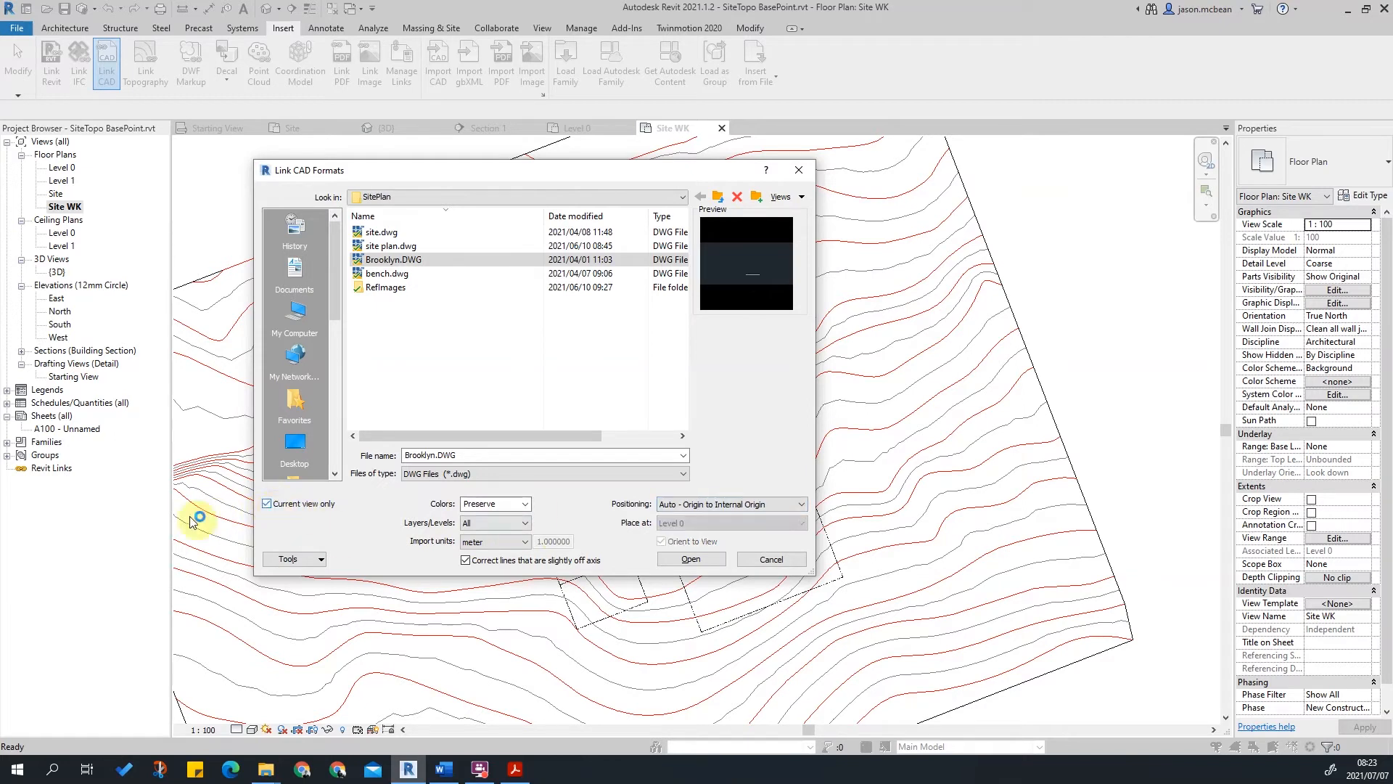
pyautogui.click(266, 503)
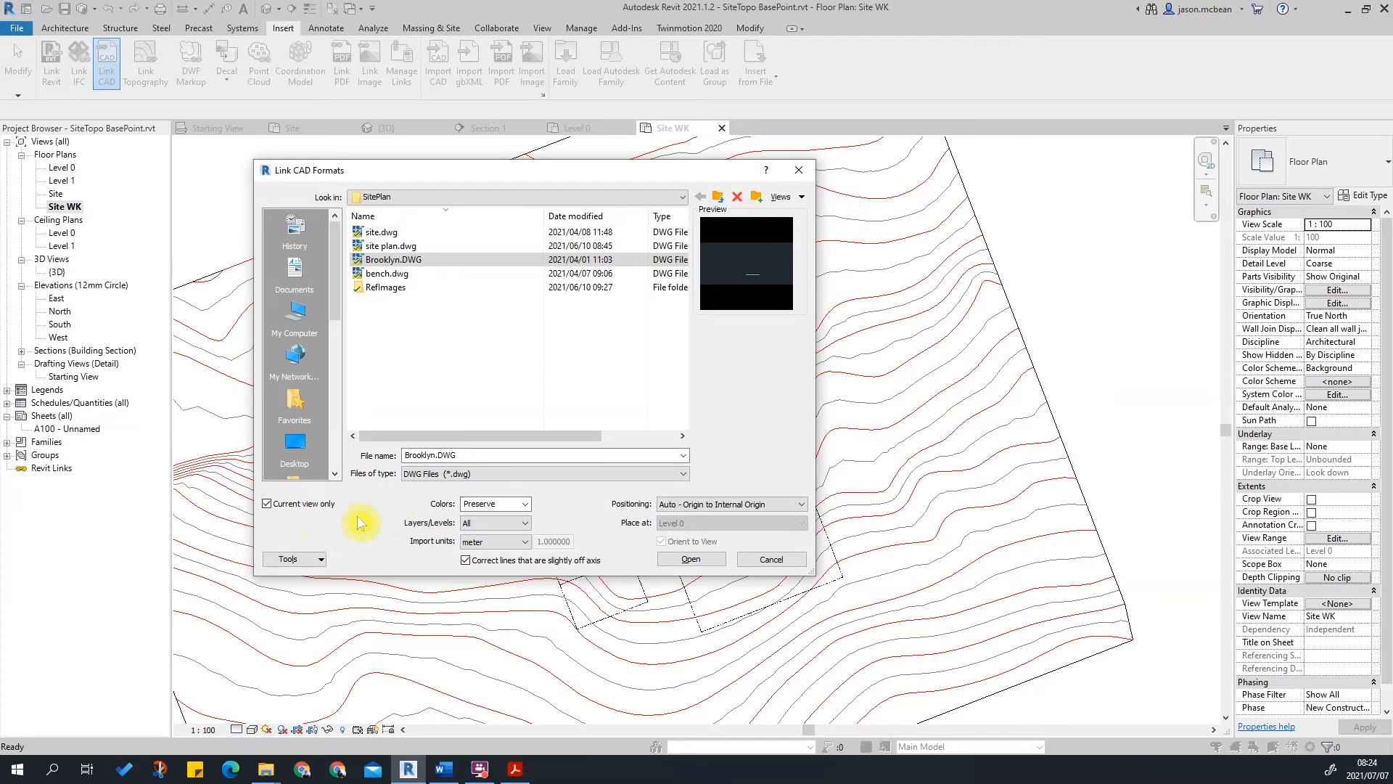
# Set the link's positioning to Auto - Center to Center and link the drawing into the Site WK plan.
pyautogui.click(738, 506)
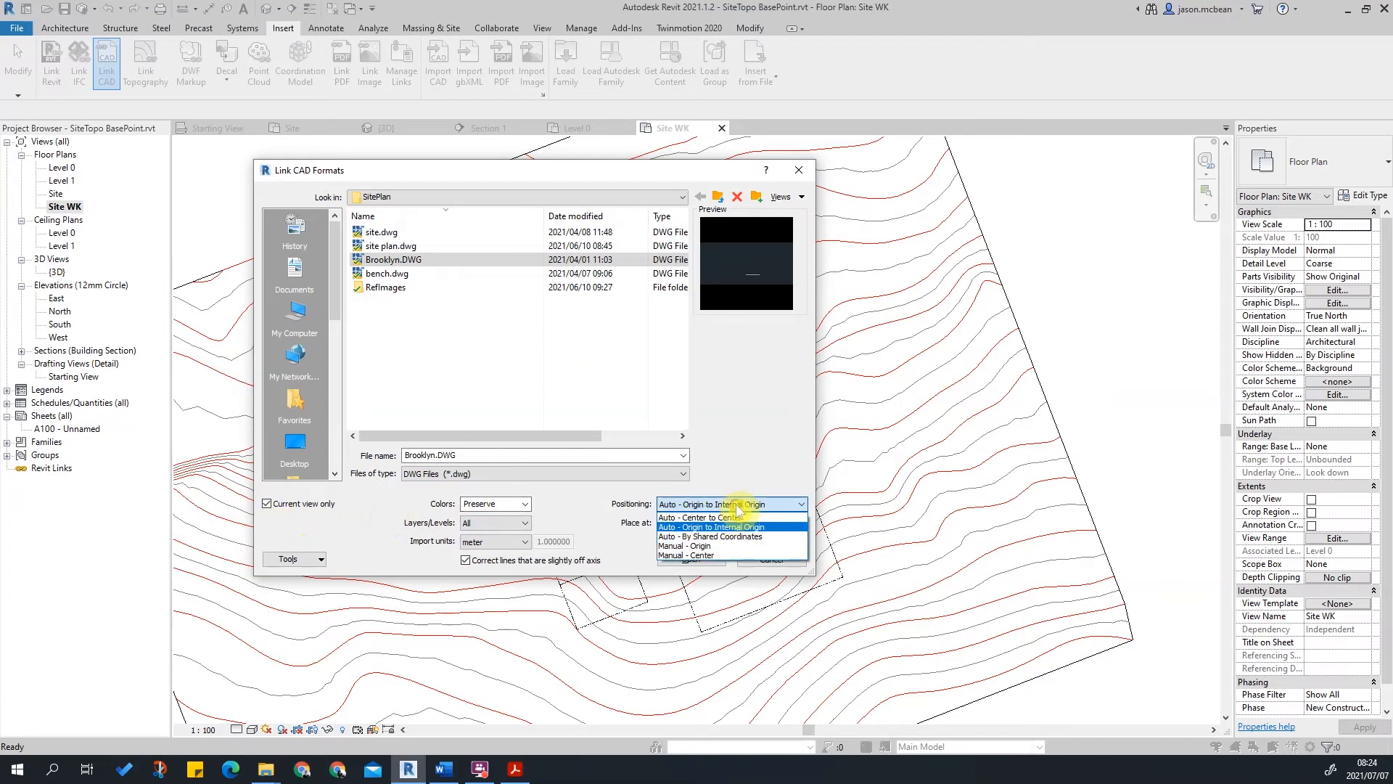
pyautogui.click(708, 518)
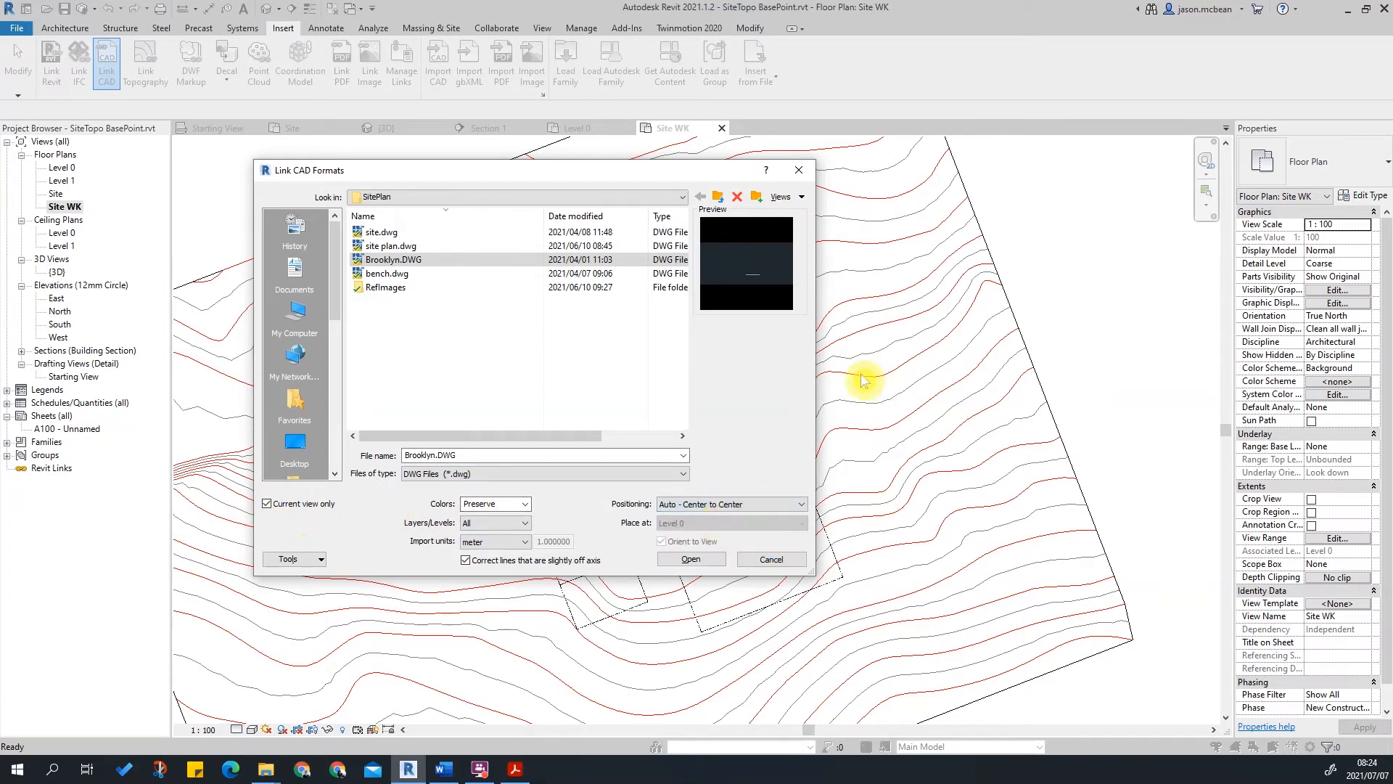
pyautogui.click(737, 504)
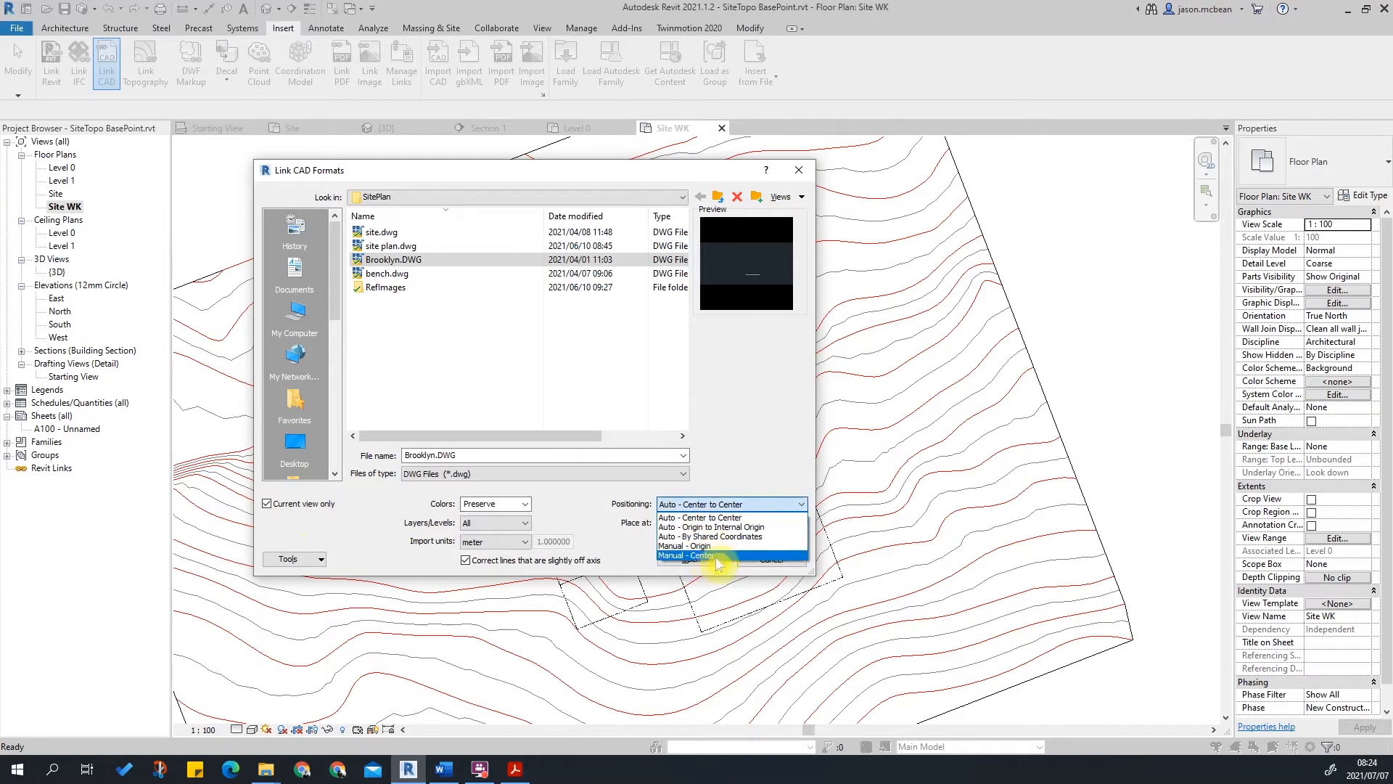
pyautogui.click(701, 516)
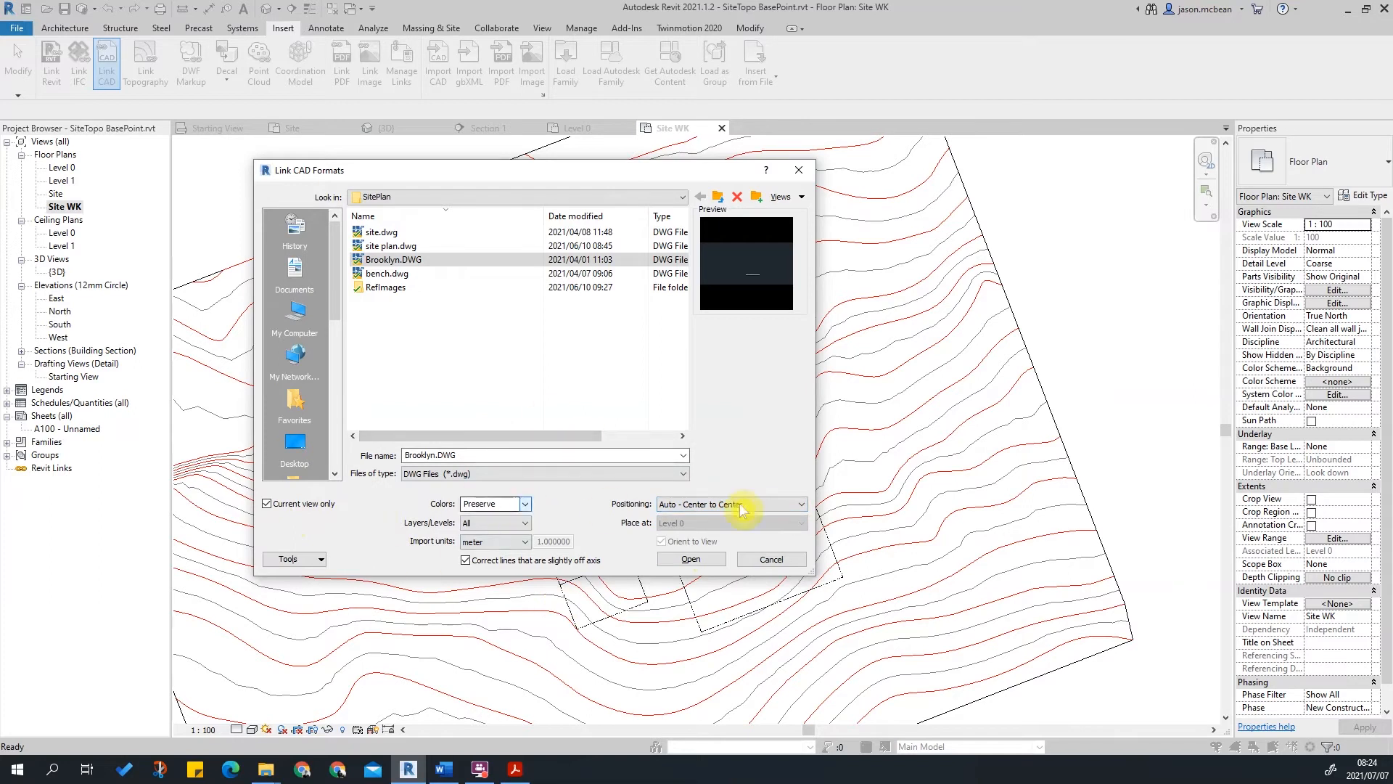
pyautogui.click(690, 560)
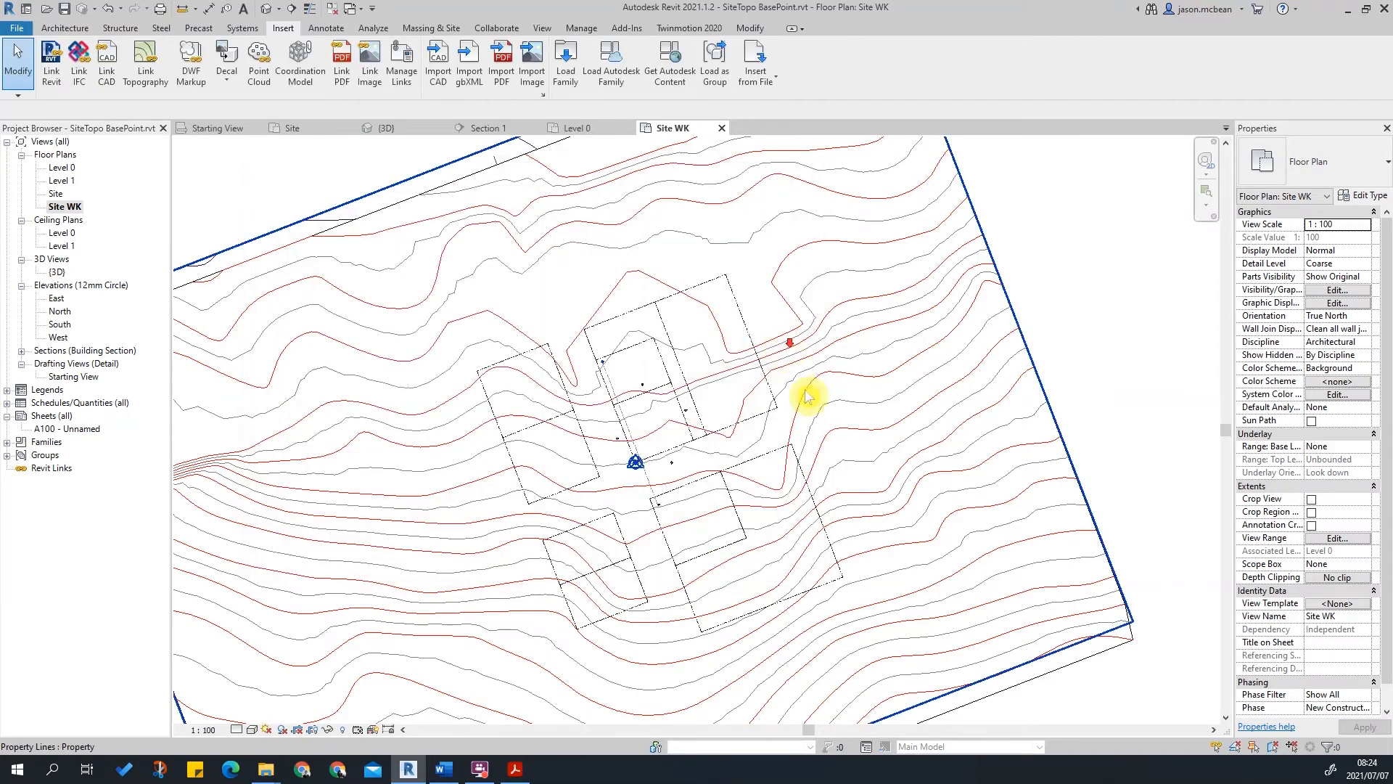
# Switch the Site WK plan to the Wireframe visual style to reveal the linked drawing through the topography.
pyautogui.scroll(-2, 648, 305)
pyautogui.click(647, 305)
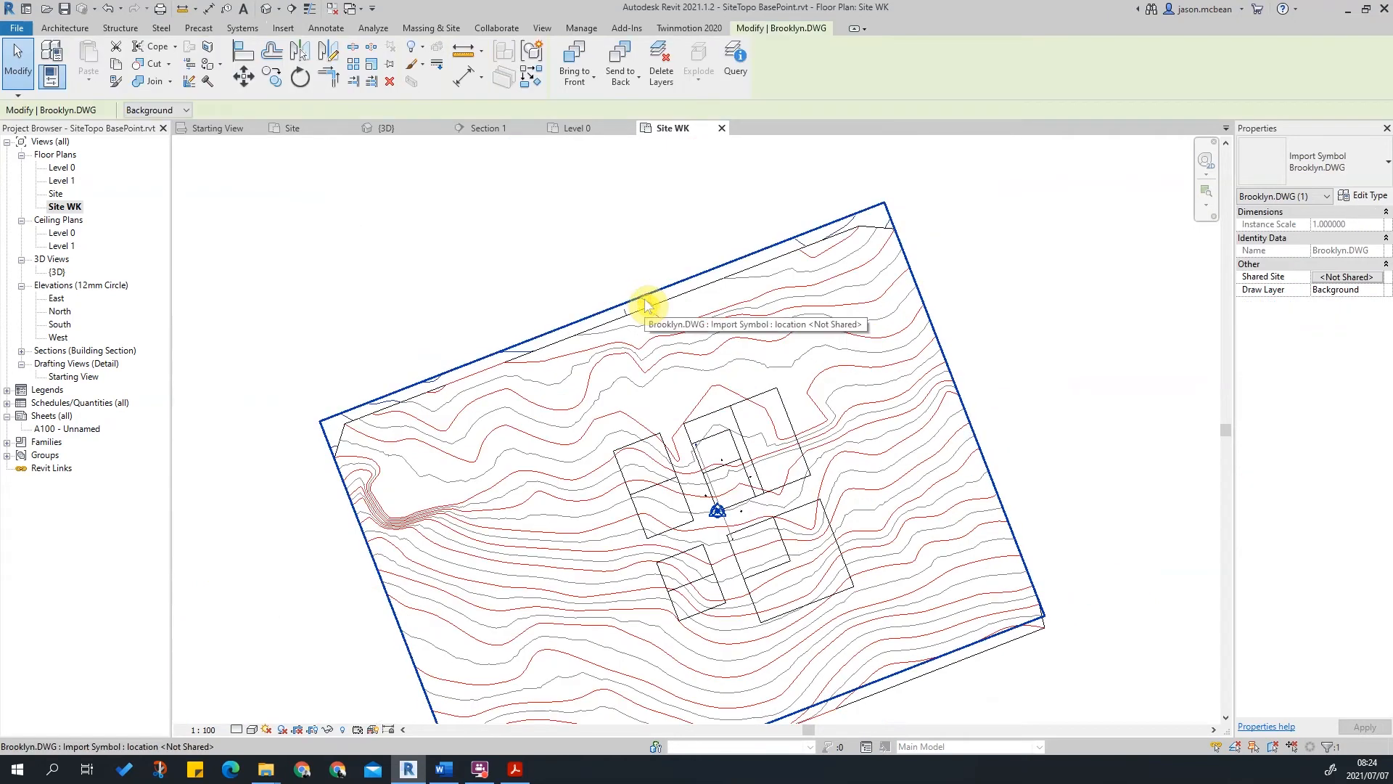
pyautogui.click(383, 632)
pyautogui.click(252, 729)
pyautogui.click(274, 668)
# Examine how the linked drawing's lots and contours line up with the topography surface and property lines.
pyautogui.scroll(1, 696, 538)
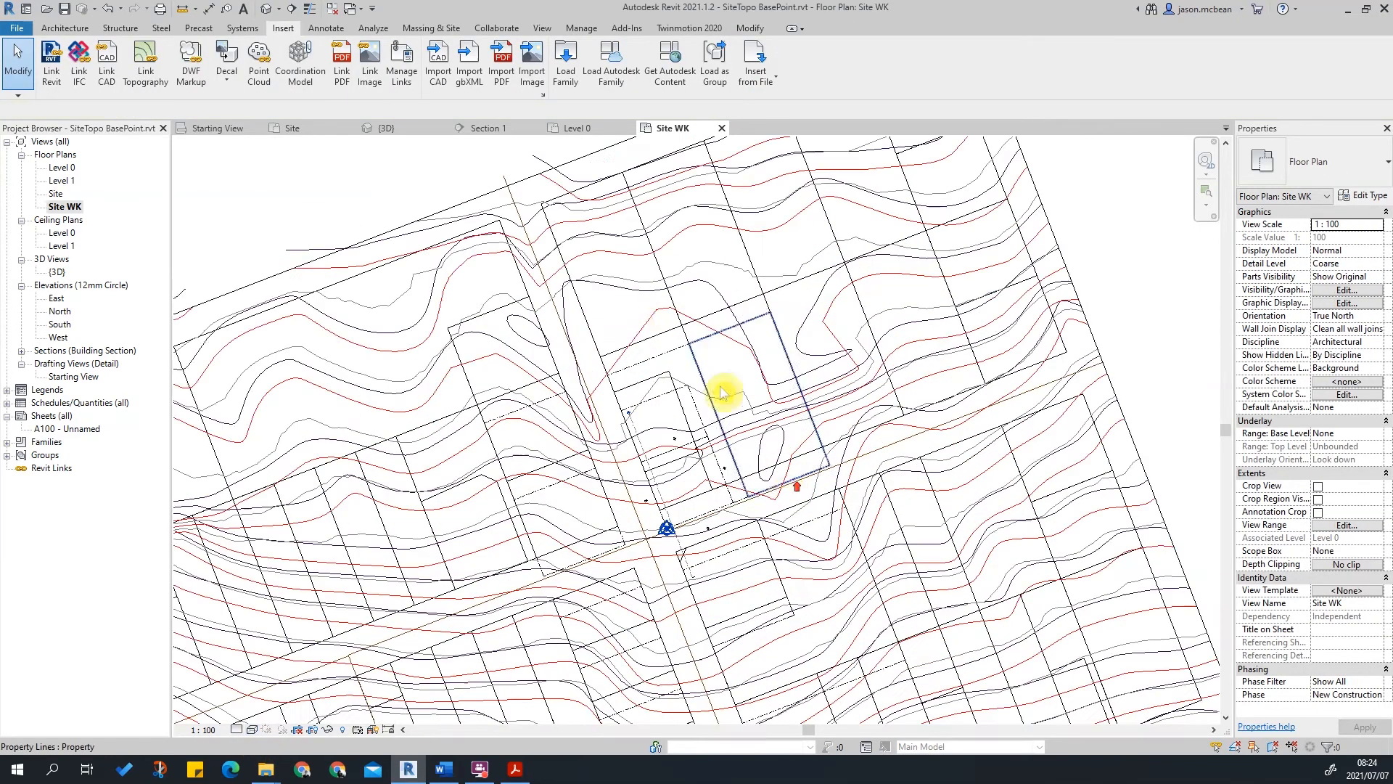
pyautogui.scroll(1, 607, 312)
pyautogui.click(524, 226)
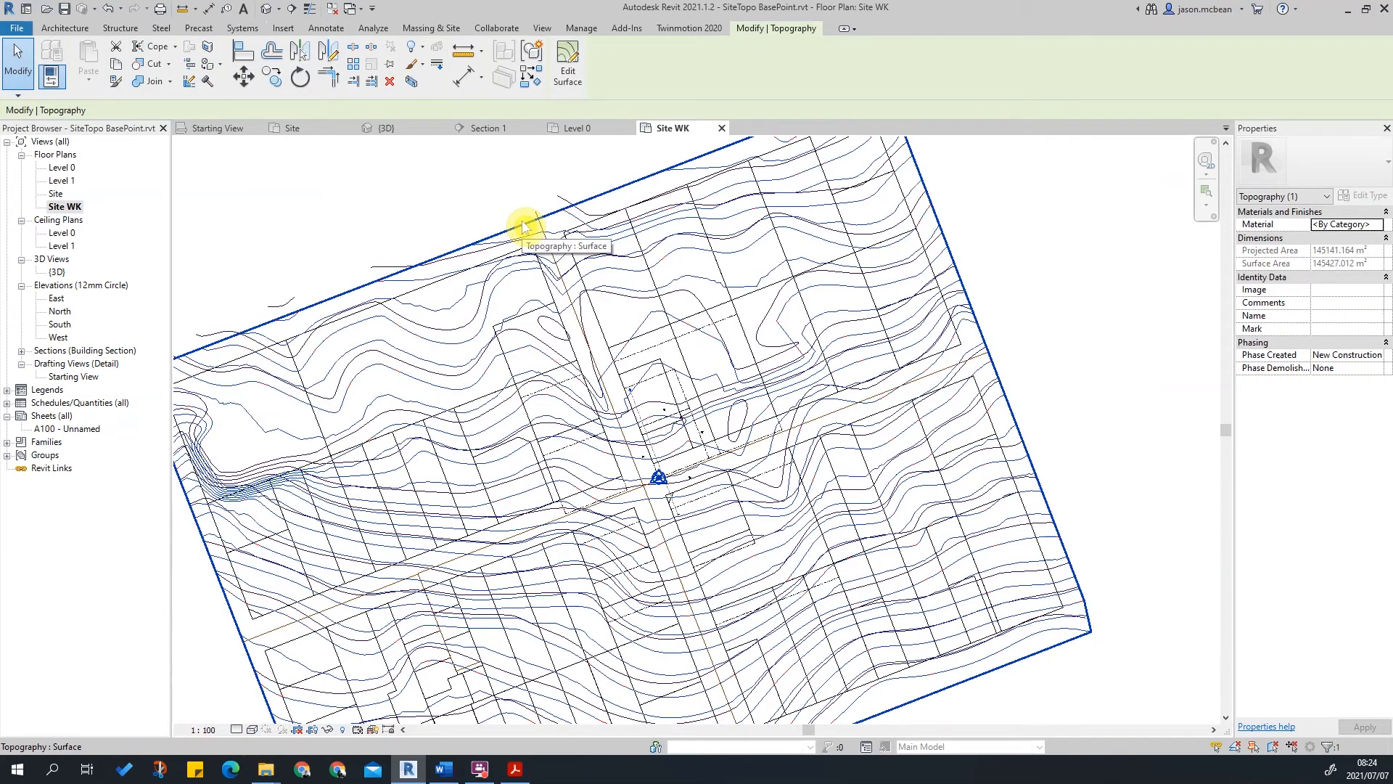
pyautogui.press('Escape')
pyautogui.scroll(1, 573, 294)
pyautogui.scroll(1, 761, 508)
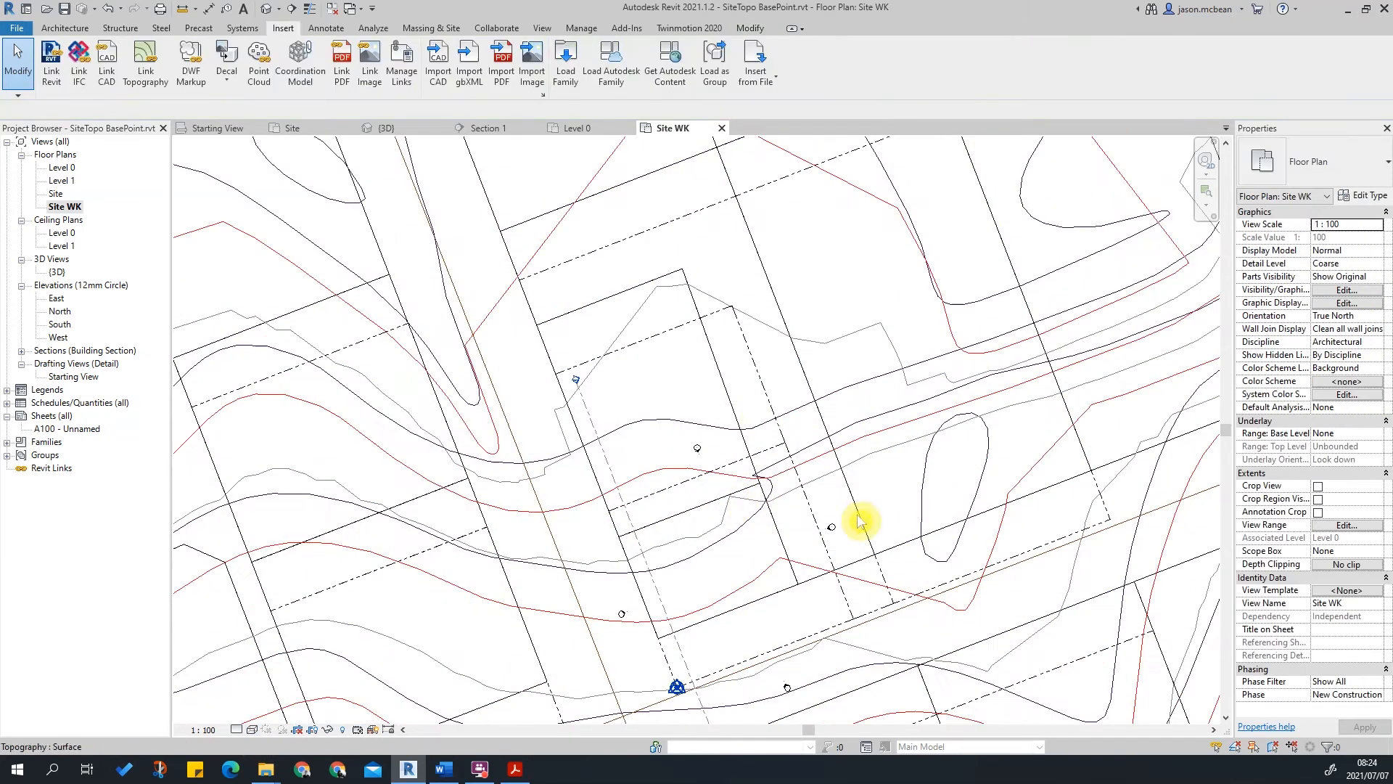
pyautogui.click(731, 499)
pyautogui.press('Escape')
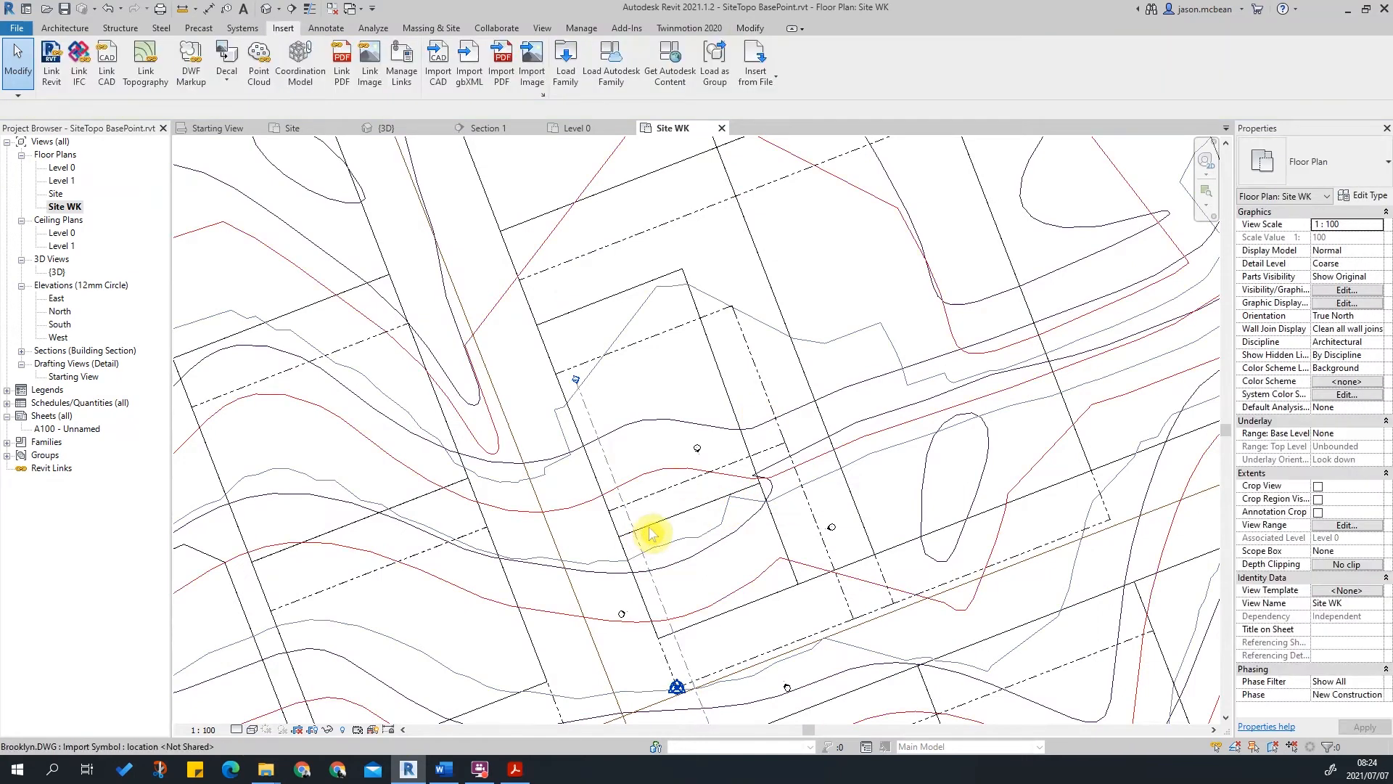
# Set the draw layer of the linked Brooklyn.DWG to Foreground and return the plan to the Hidden Line visual style.
pyautogui.click(662, 529)
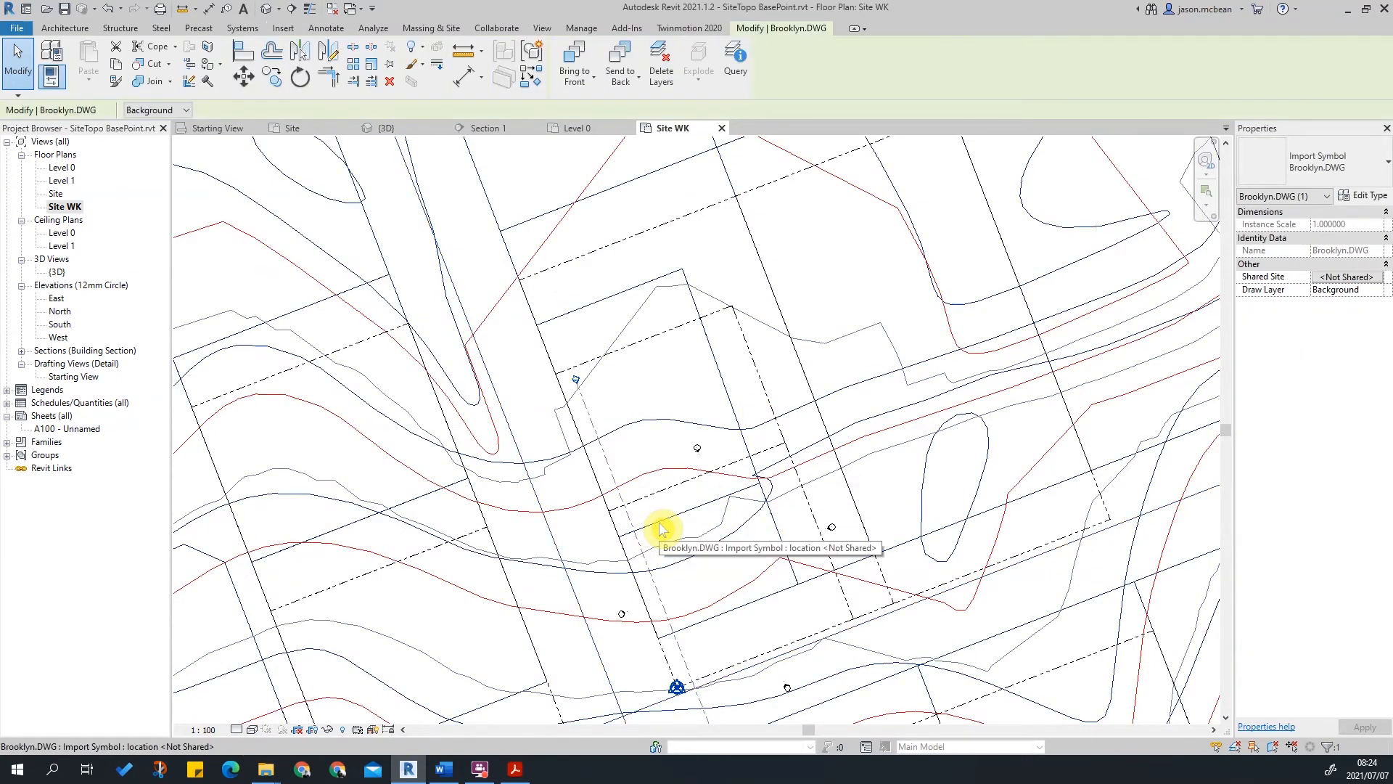
pyautogui.scroll(-5, 662, 529)
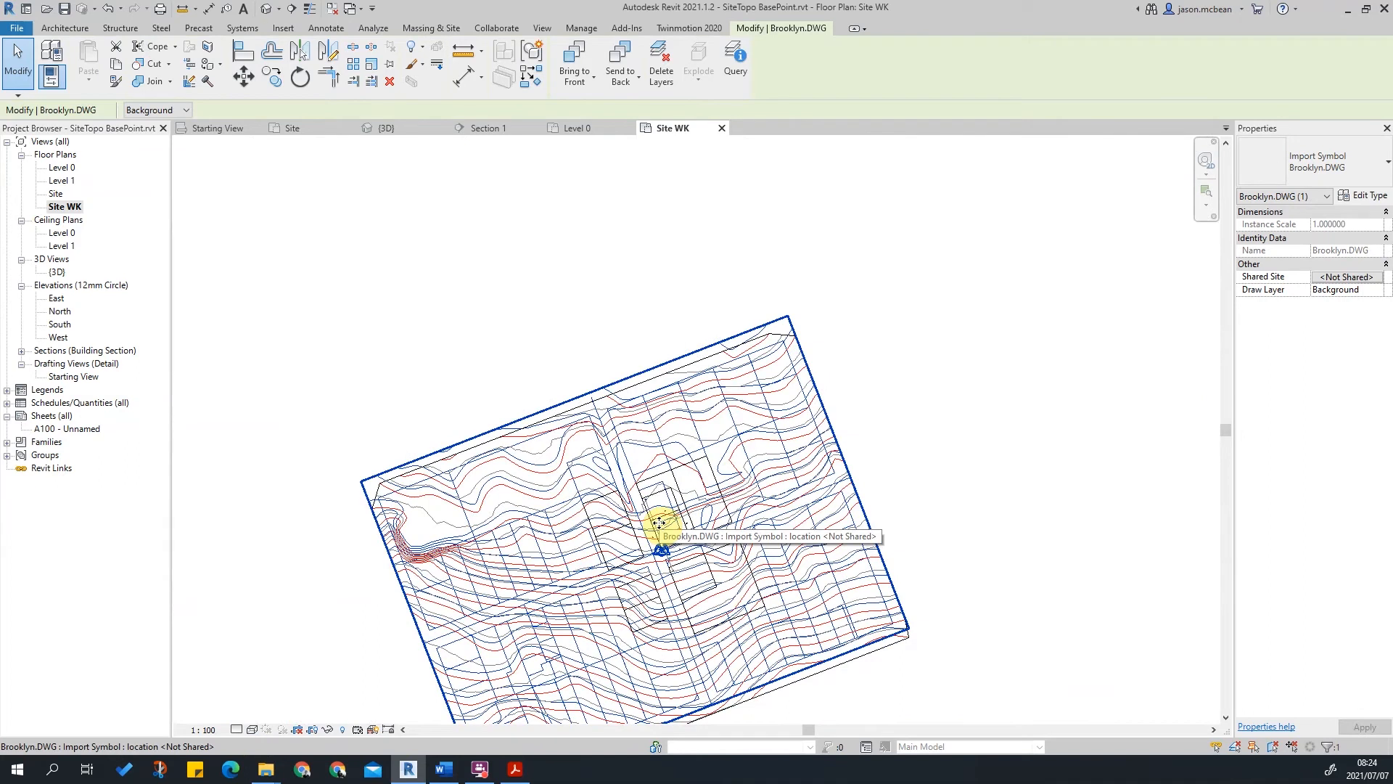
pyautogui.scroll(5, 662, 526)
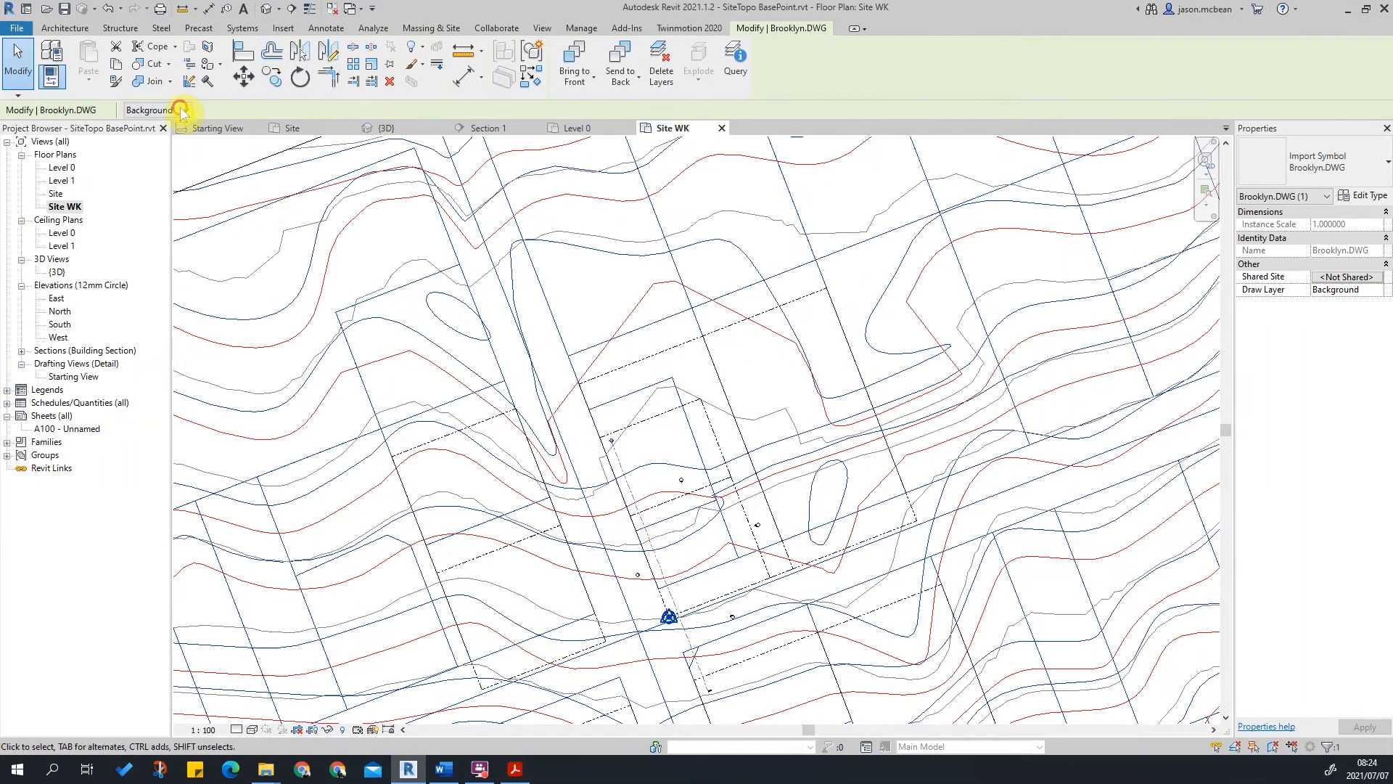
pyautogui.click(166, 137)
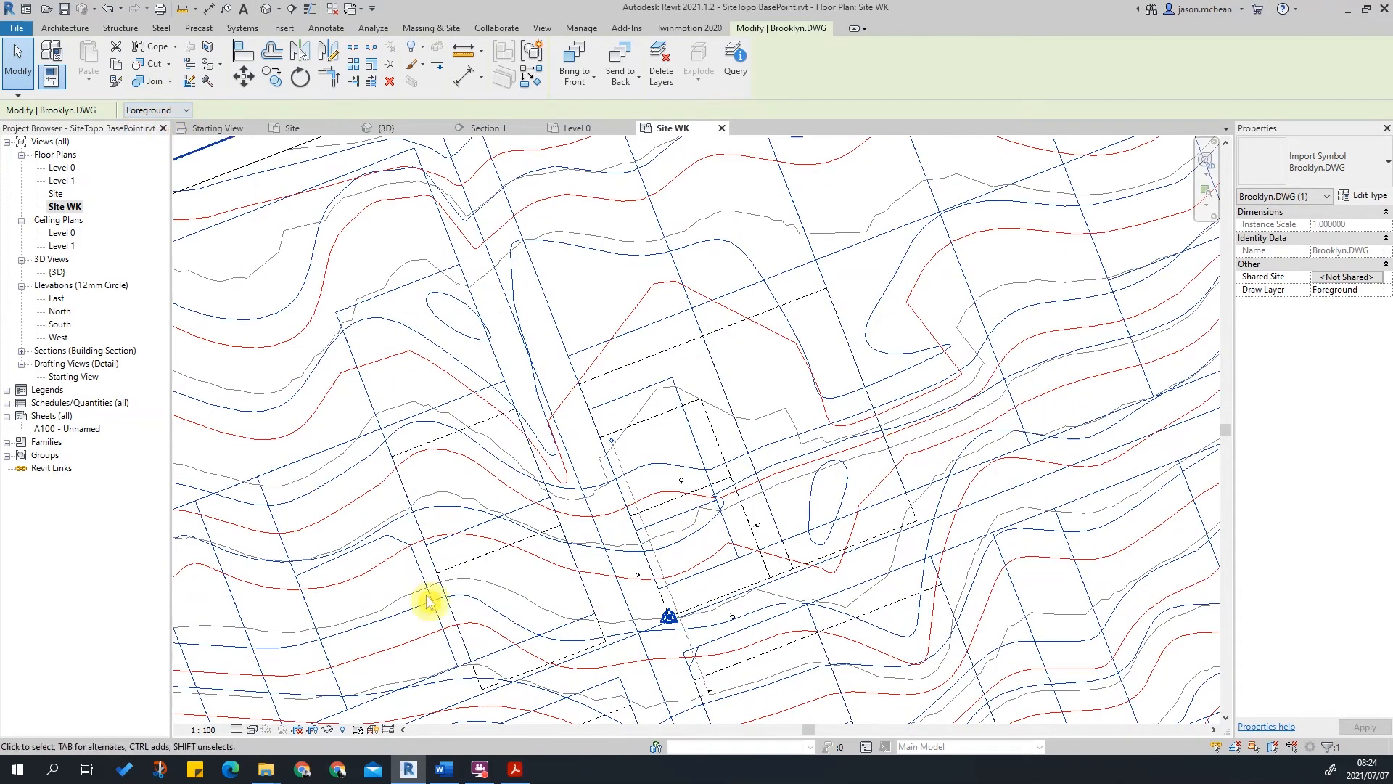
pyautogui.scroll(-3, 675, 462)
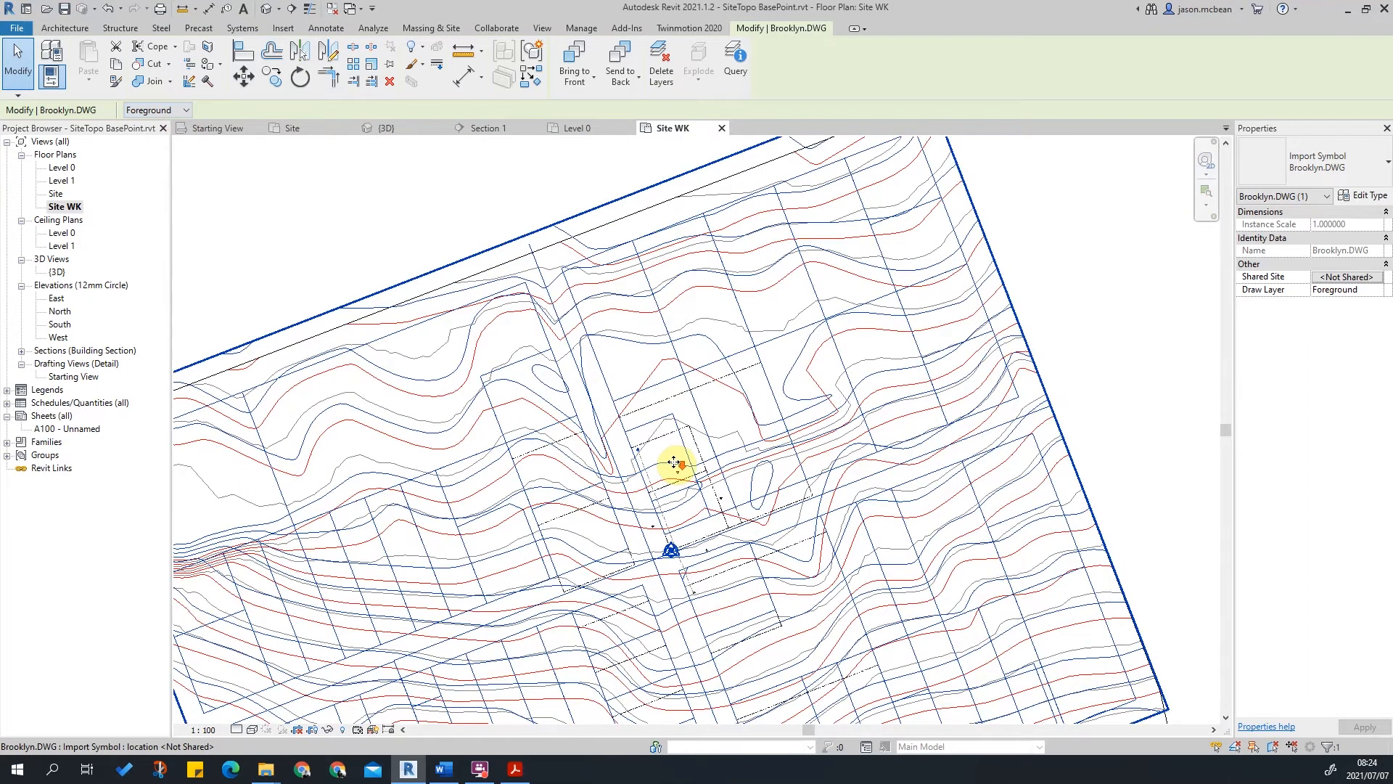
pyautogui.click(252, 730)
pyautogui.click(271, 670)
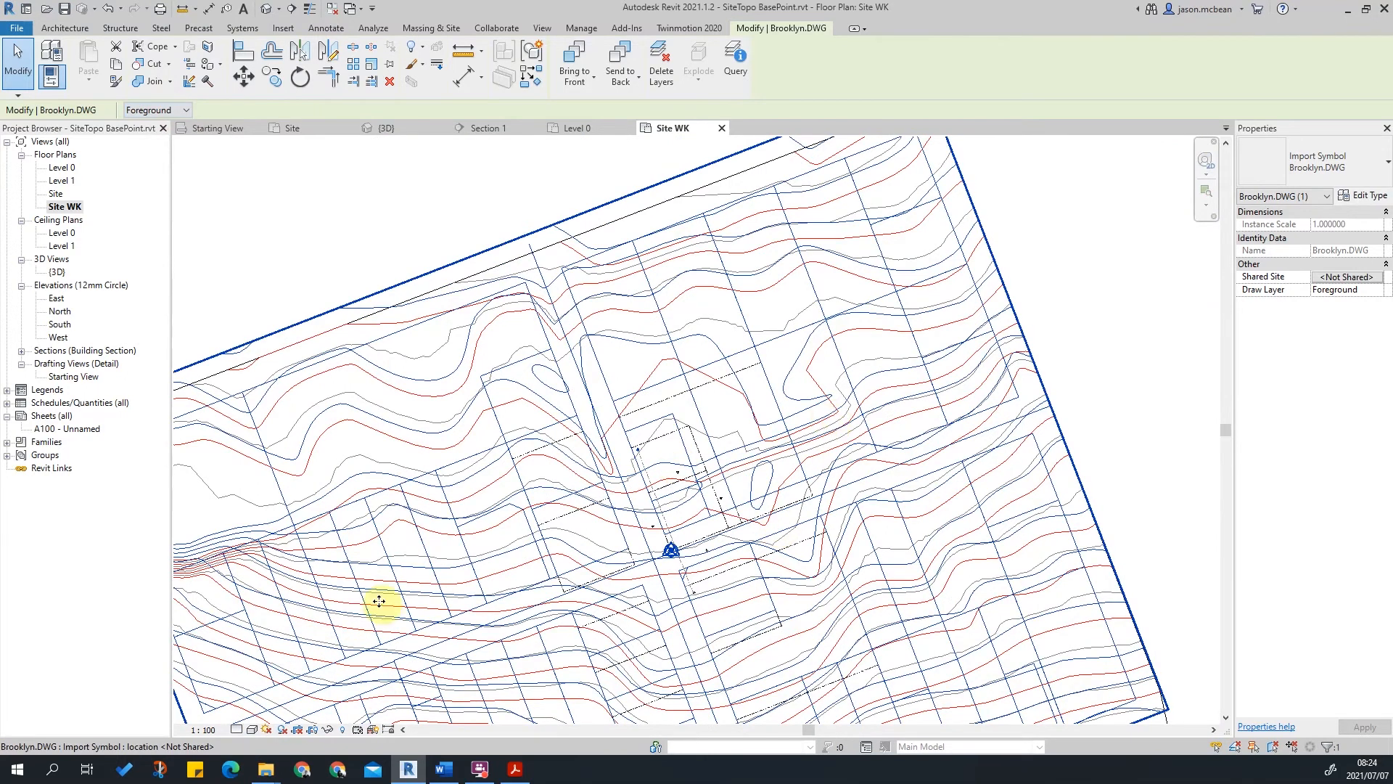
# Compare the topography's outer boundary and the lots around the project base point with the linked drawing.
pyautogui.scroll(-4, 986, 255)
pyautogui.click(990, 155)
pyautogui.scroll(6, 933, 203)
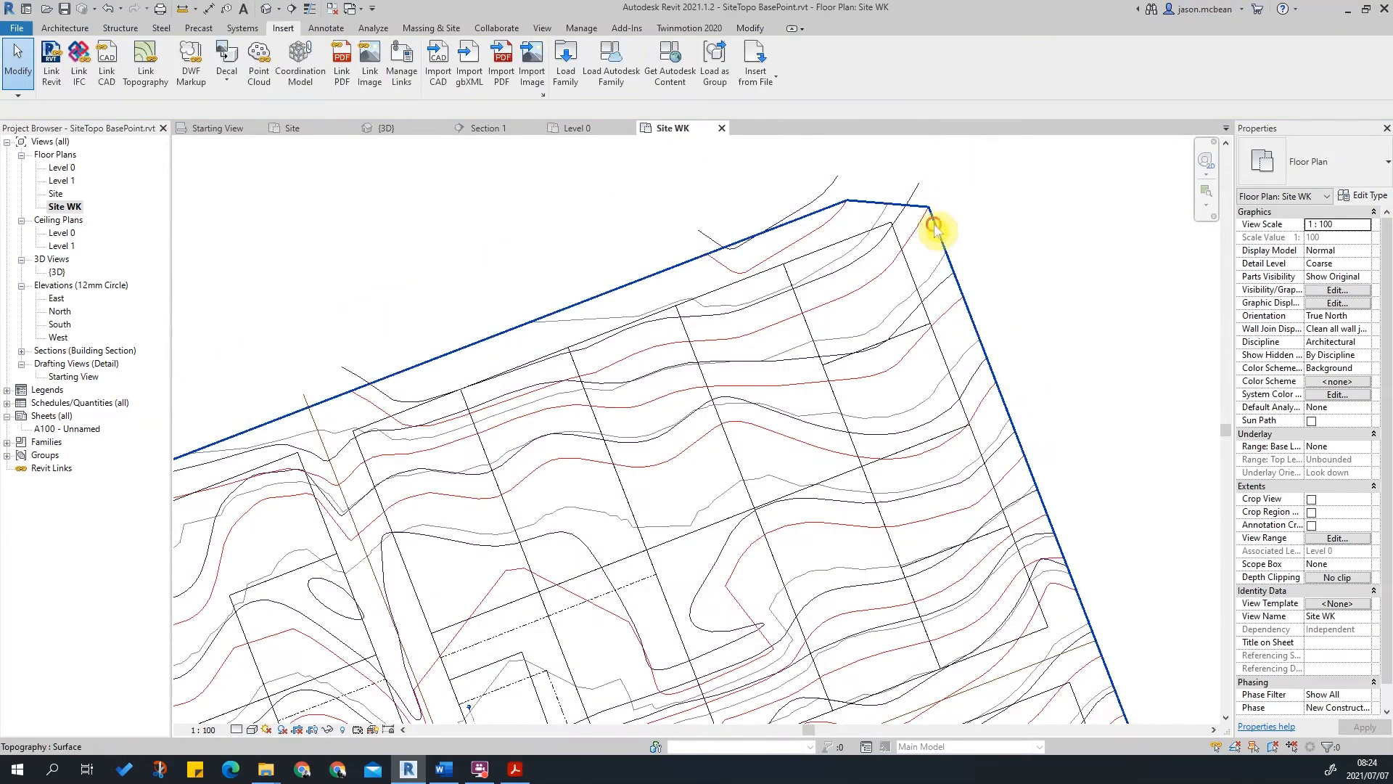
pyautogui.click(936, 231)
pyautogui.scroll(-3, 892, 296)
pyautogui.scroll(6, 897, 353)
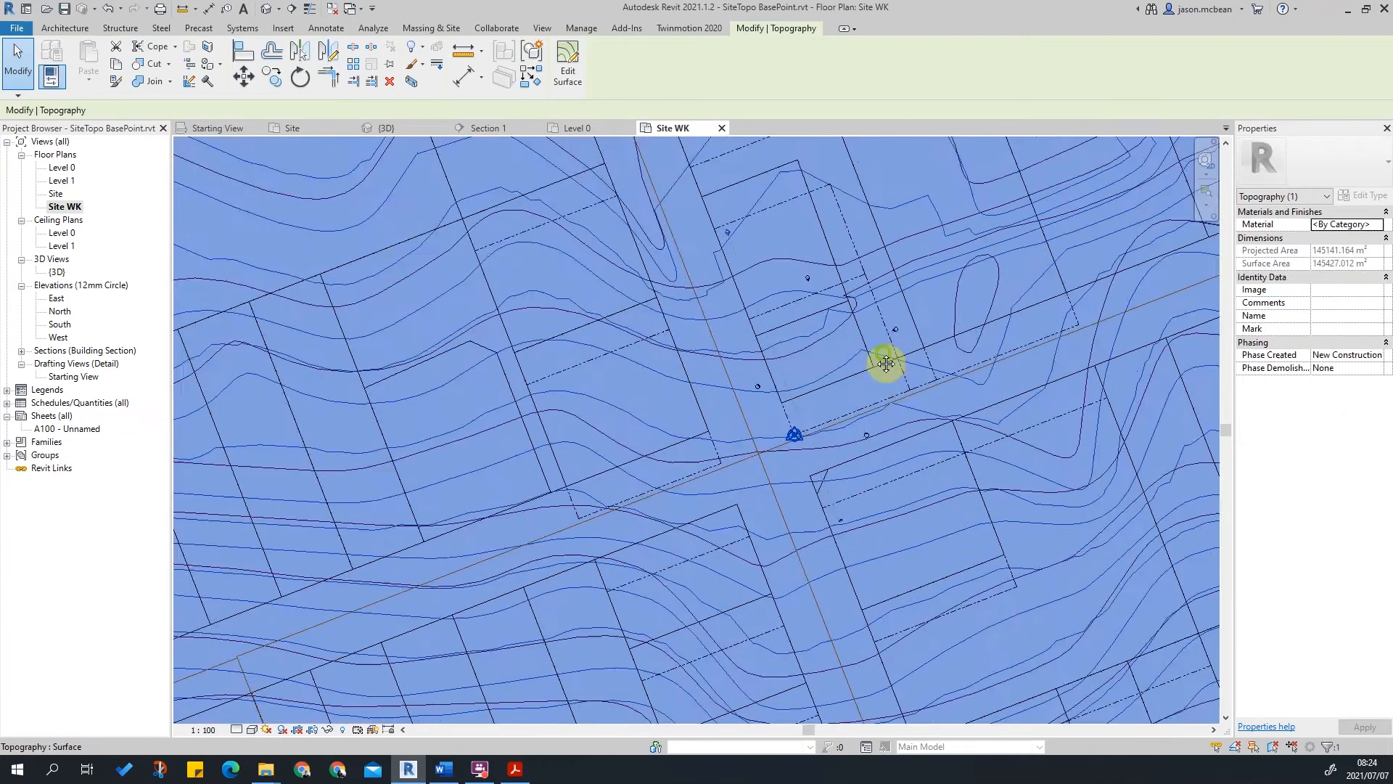
pyautogui.scroll(5, 897, 354)
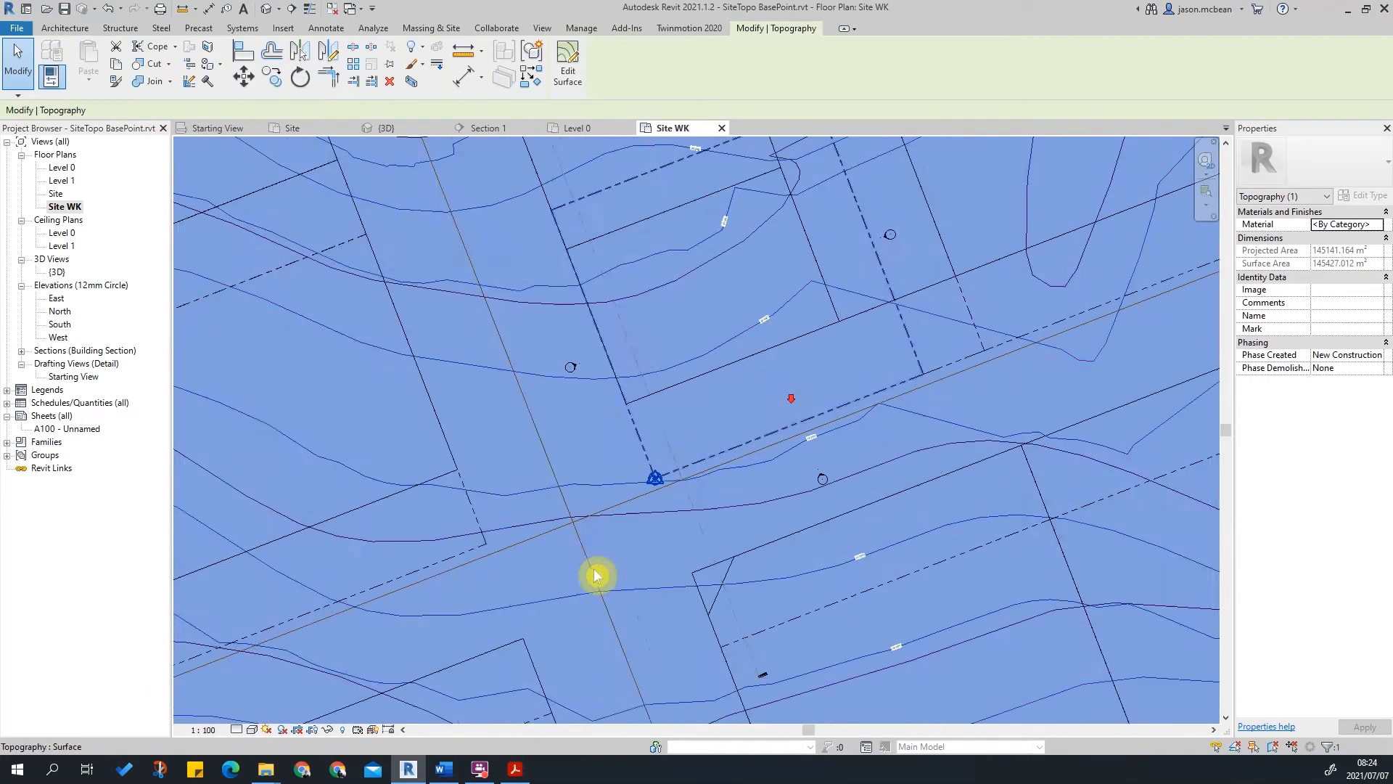
pyautogui.click(761, 417)
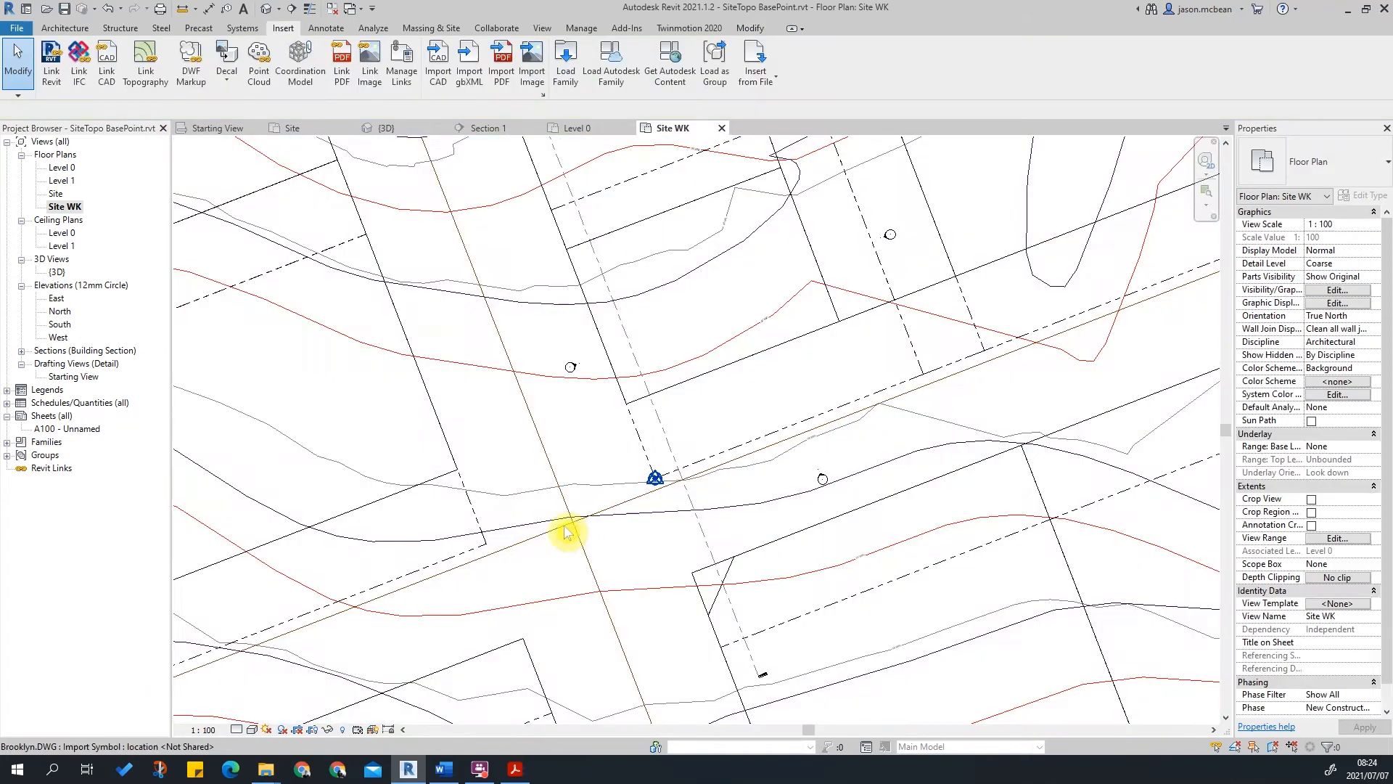
# Move the linked Brooklyn.DWG from its lot corner to the matching property line corner at the project base point.
pyautogui.click(708, 385)
pyautogui.press('m')
pyautogui.press('v')
pyautogui.click(626, 402)
pyautogui.scroll(2, 657, 478)
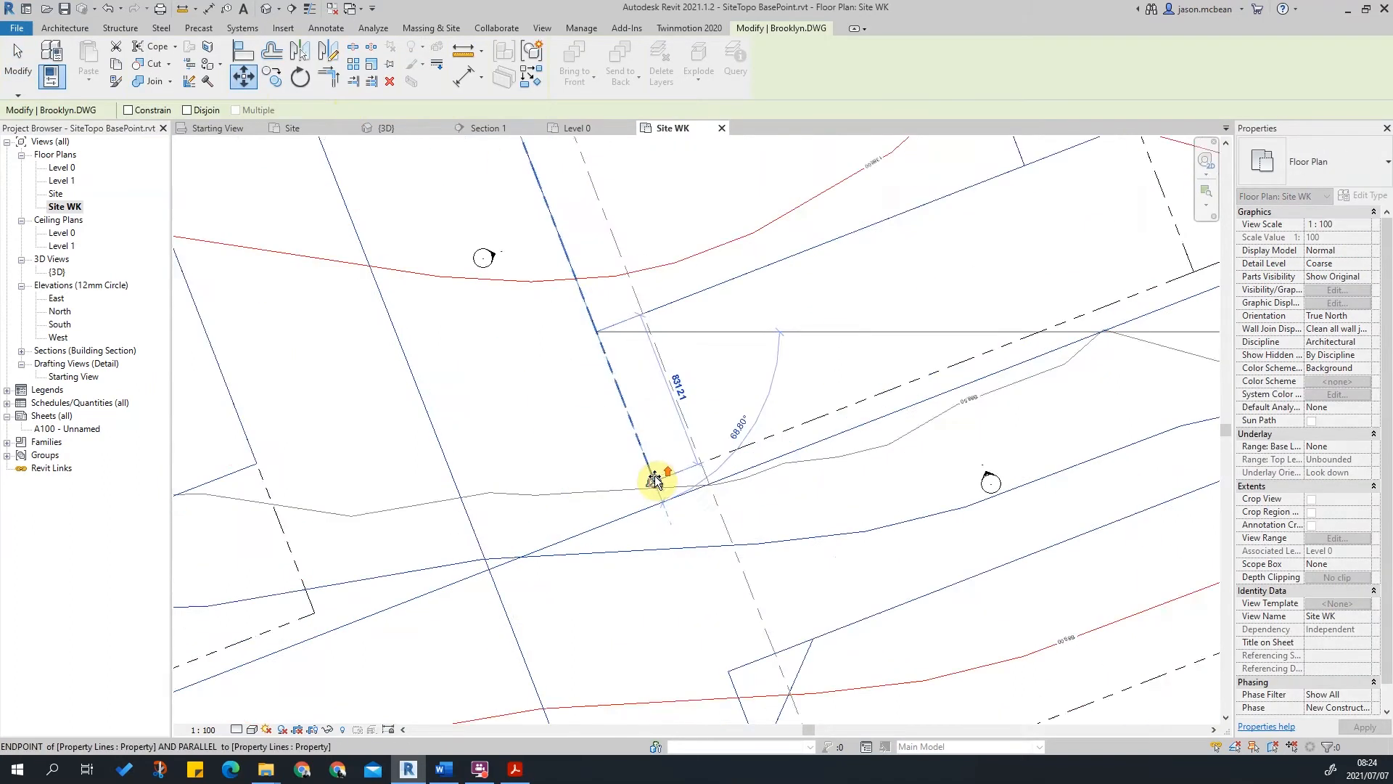
pyautogui.scroll(2, 655, 481)
pyautogui.scroll(2, 656, 487)
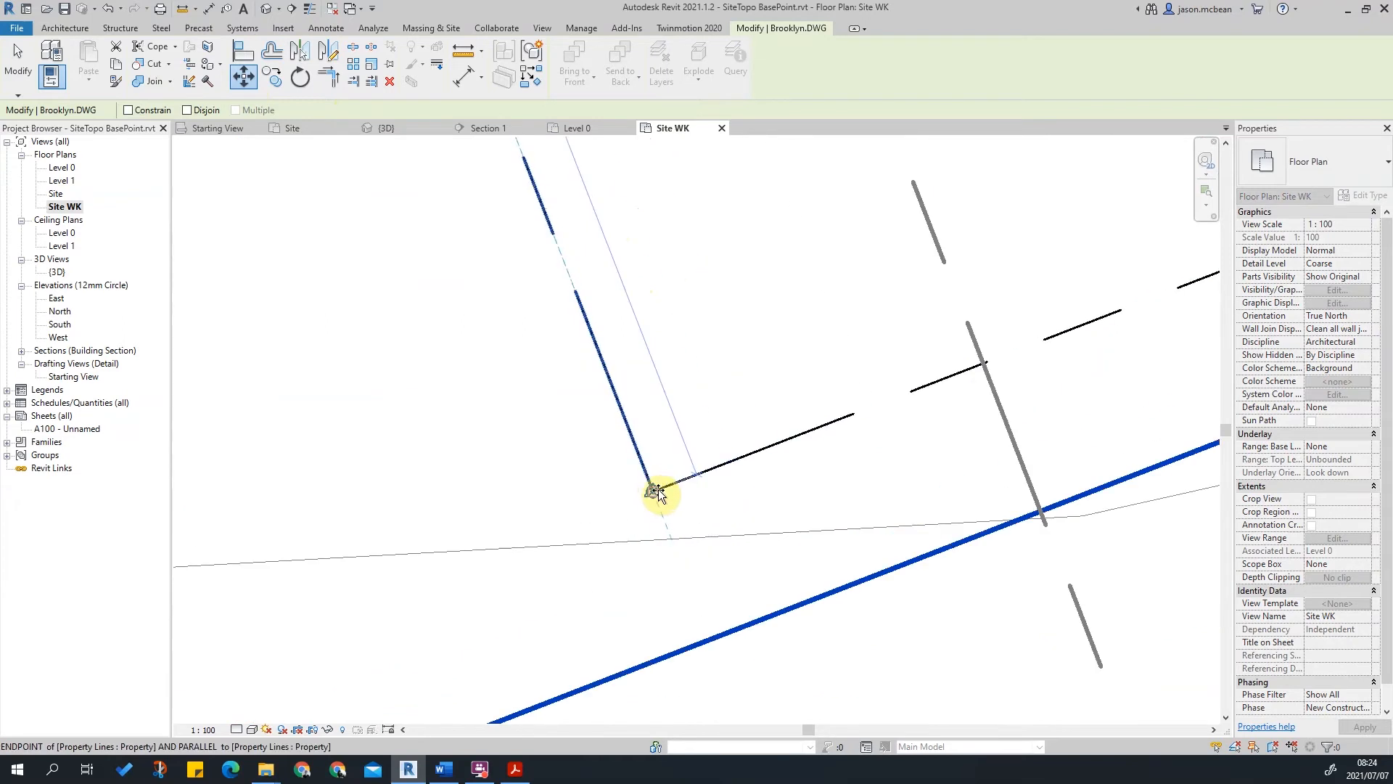
pyautogui.click(658, 491)
pyautogui.scroll(-4, 759, 349)
pyautogui.click(595, 436)
# Inspect the moved Brooklyn.DWG's alignment with the property lines and topography contours around the base point.
pyautogui.scroll(-6, 633, 459)
pyautogui.moveTo(646, 444); pyautogui.dragTo(632, 445, button='middle')
pyautogui.click(508, 199)
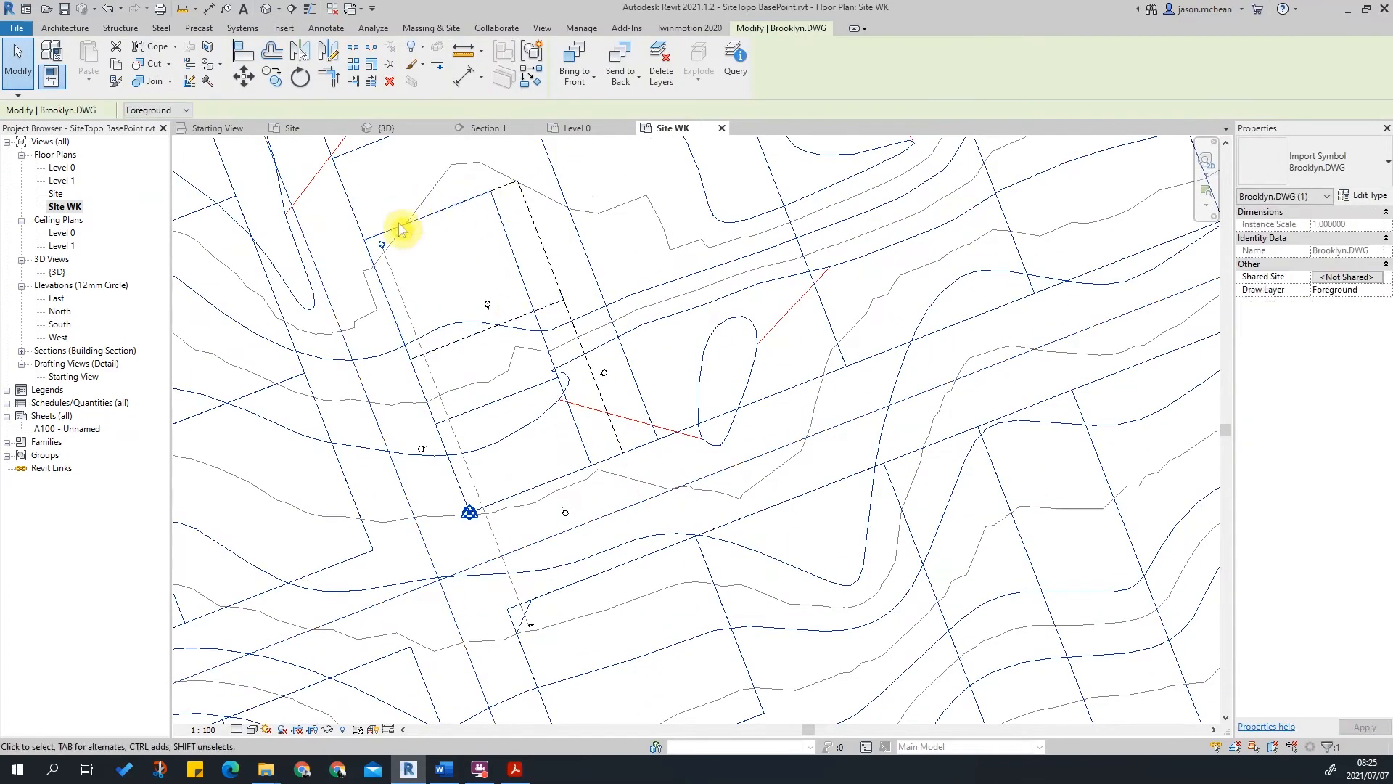
pyautogui.click(570, 440)
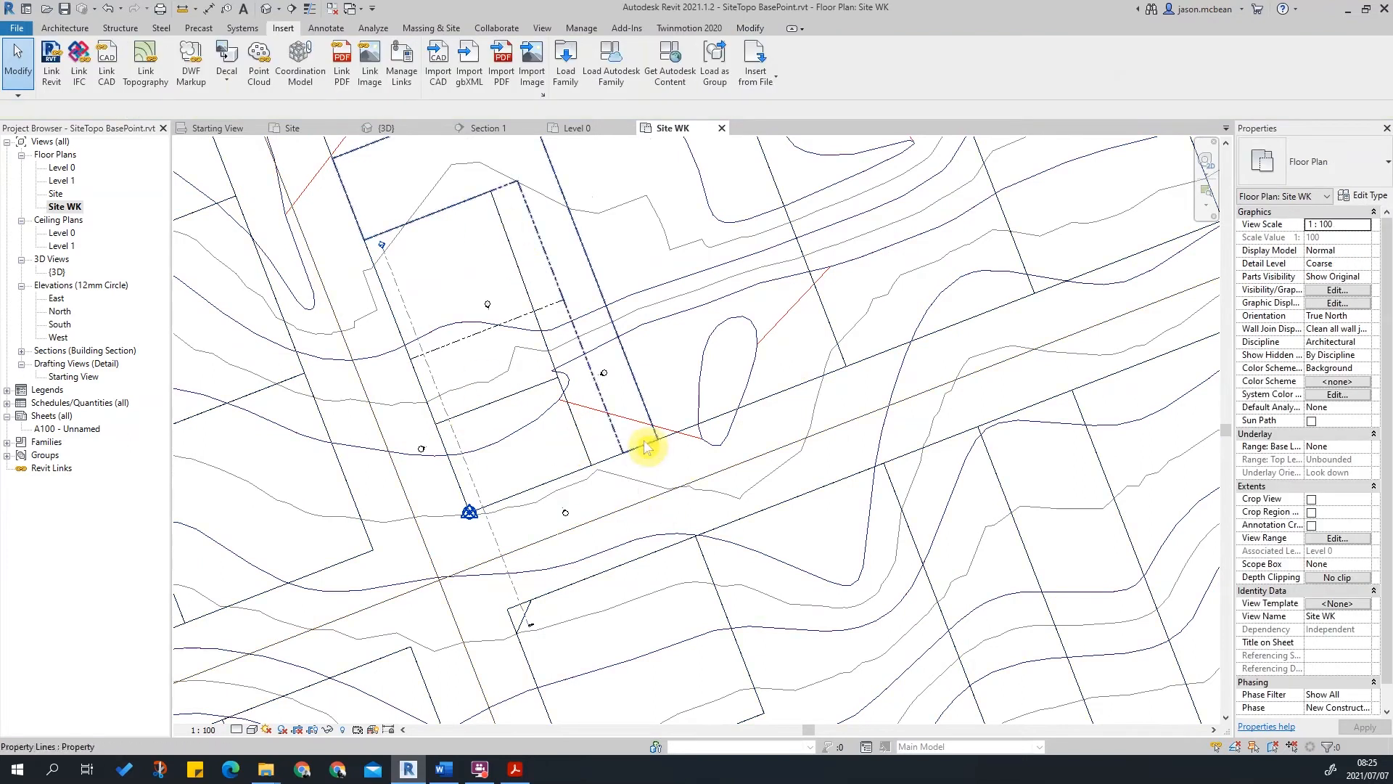
pyautogui.scroll(-3, 537, 464)
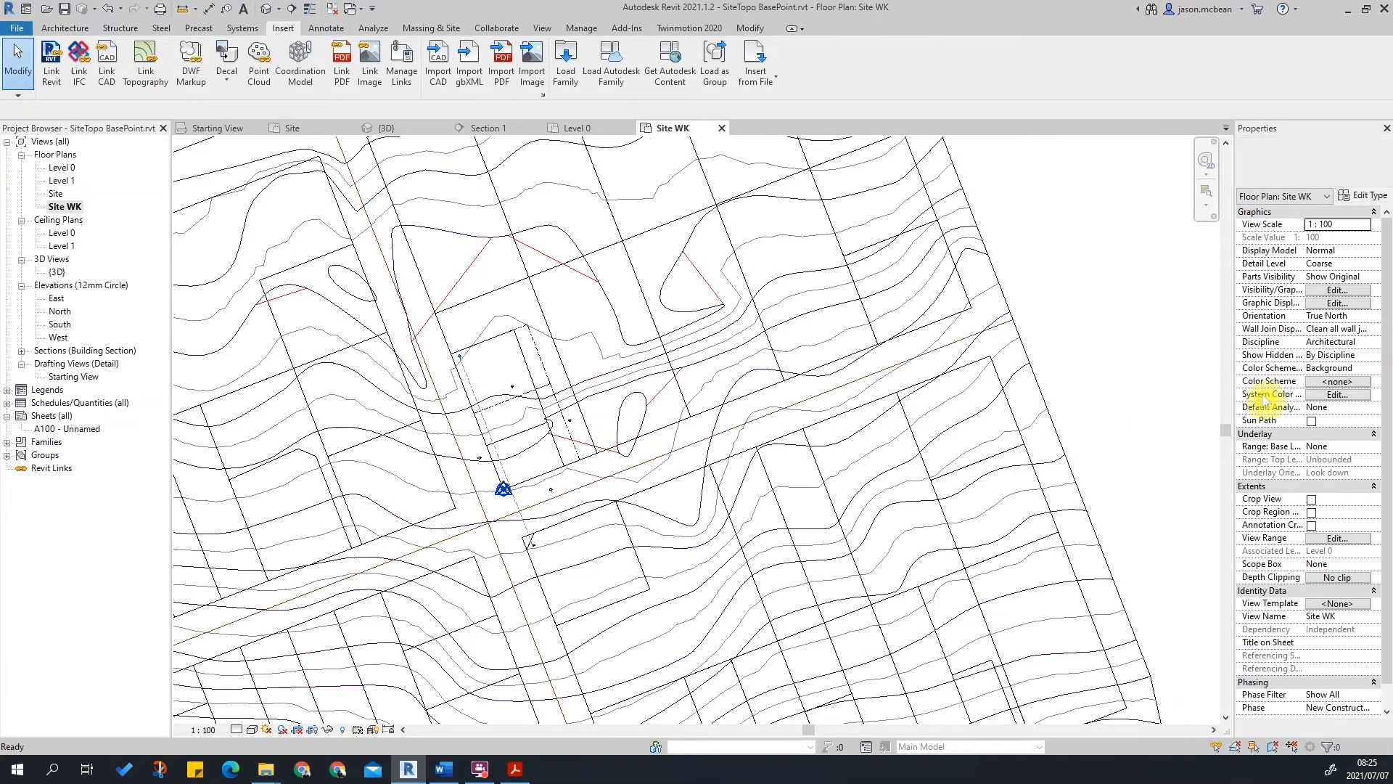
pyautogui.scroll(2, 535, 429)
pyautogui.scroll(2, 581, 370)
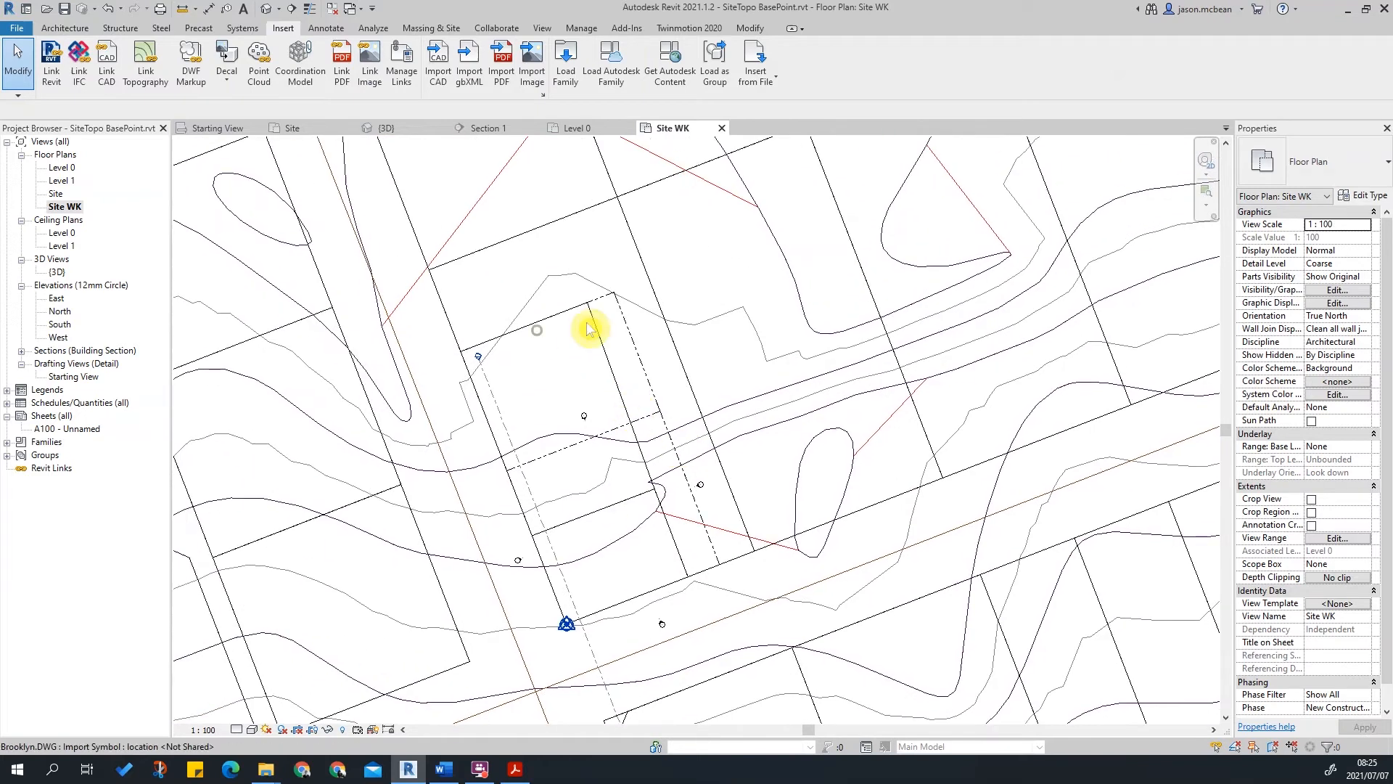
pyautogui.scroll(5, 649, 513)
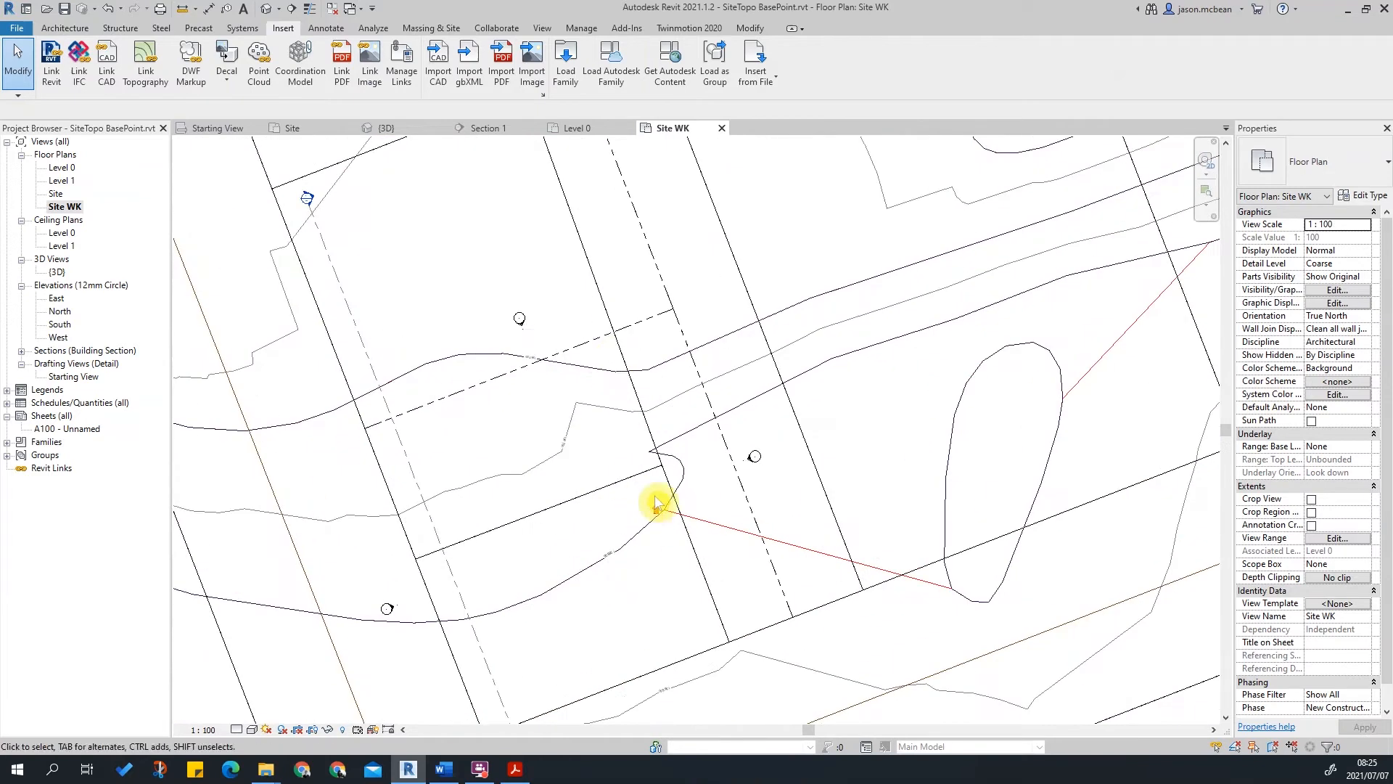
pyautogui.scroll(-4, 617, 386)
pyautogui.scroll(1, 607, 356)
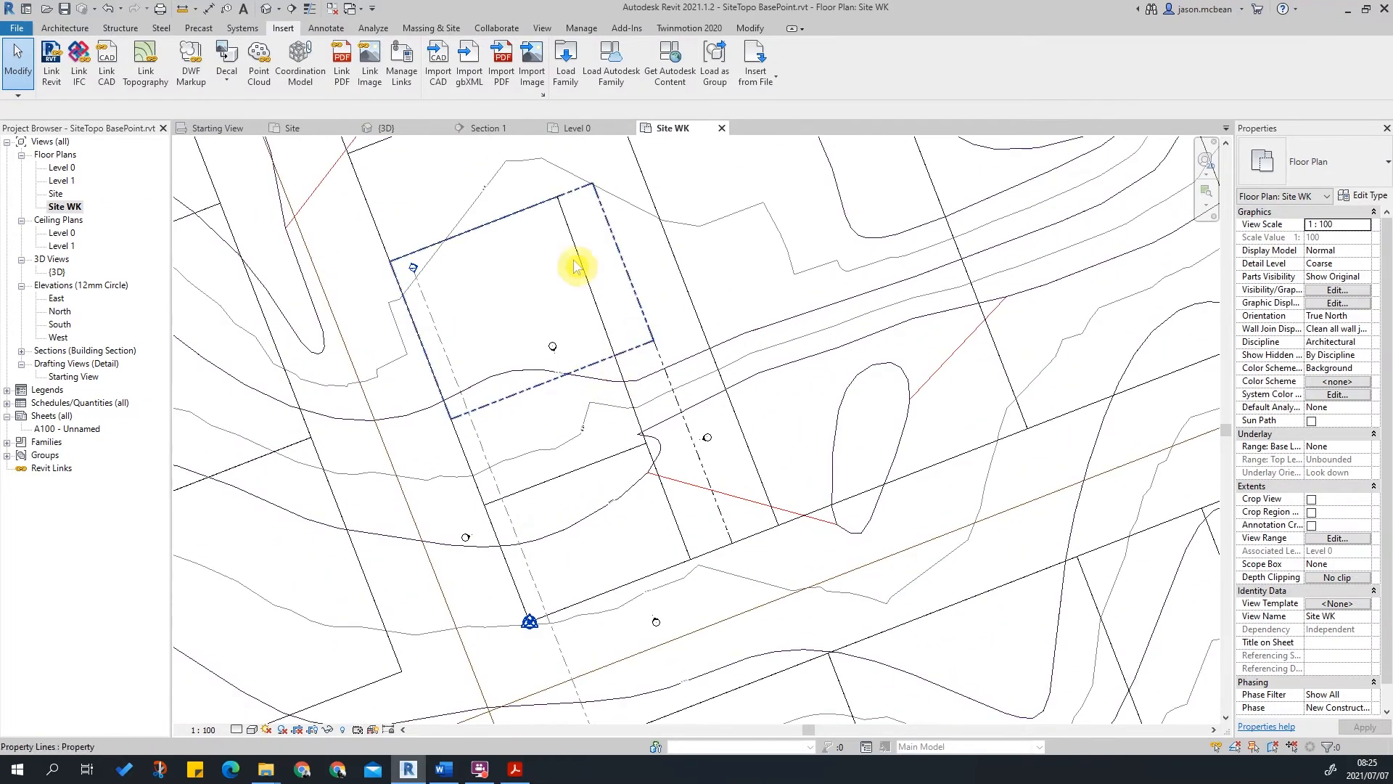
pyautogui.click(658, 355)
pyautogui.click(660, 512)
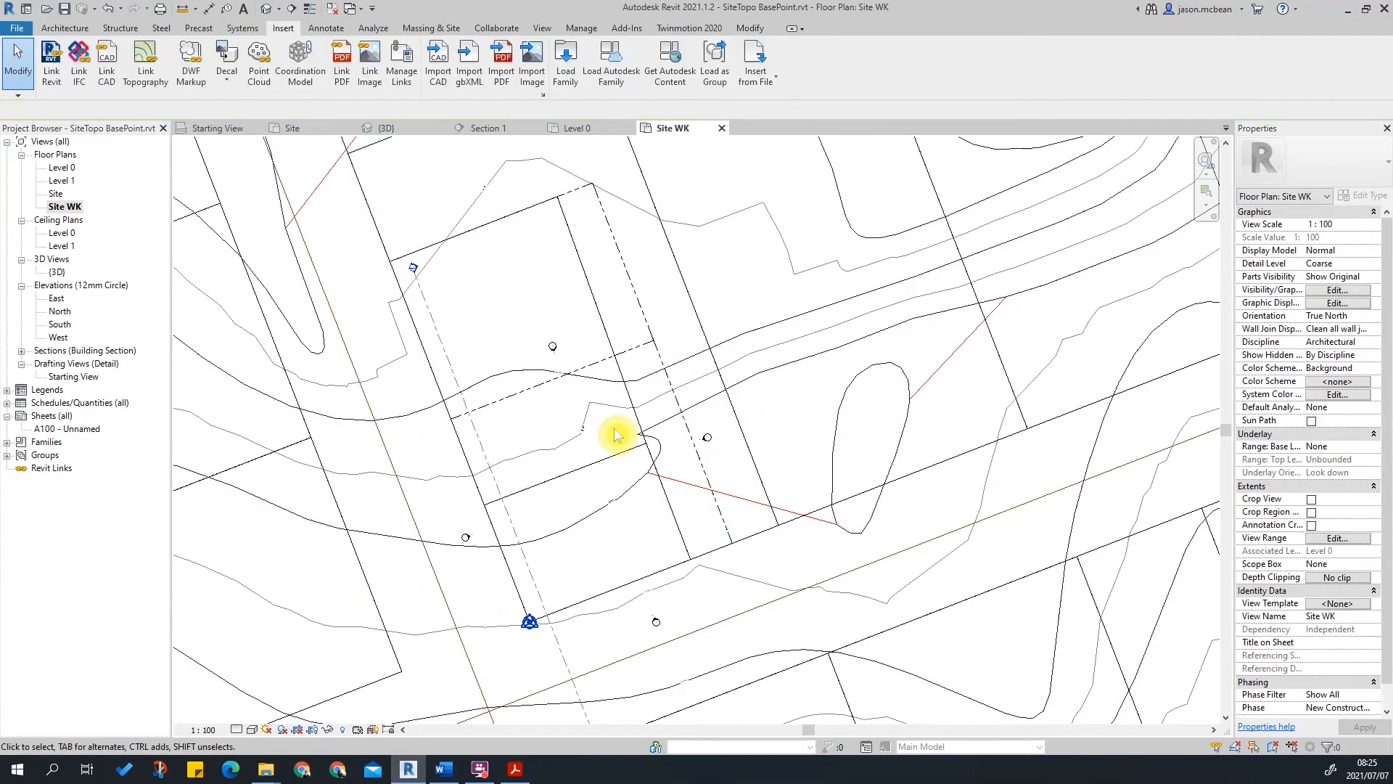
pyautogui.scroll(-4, 641, 316)
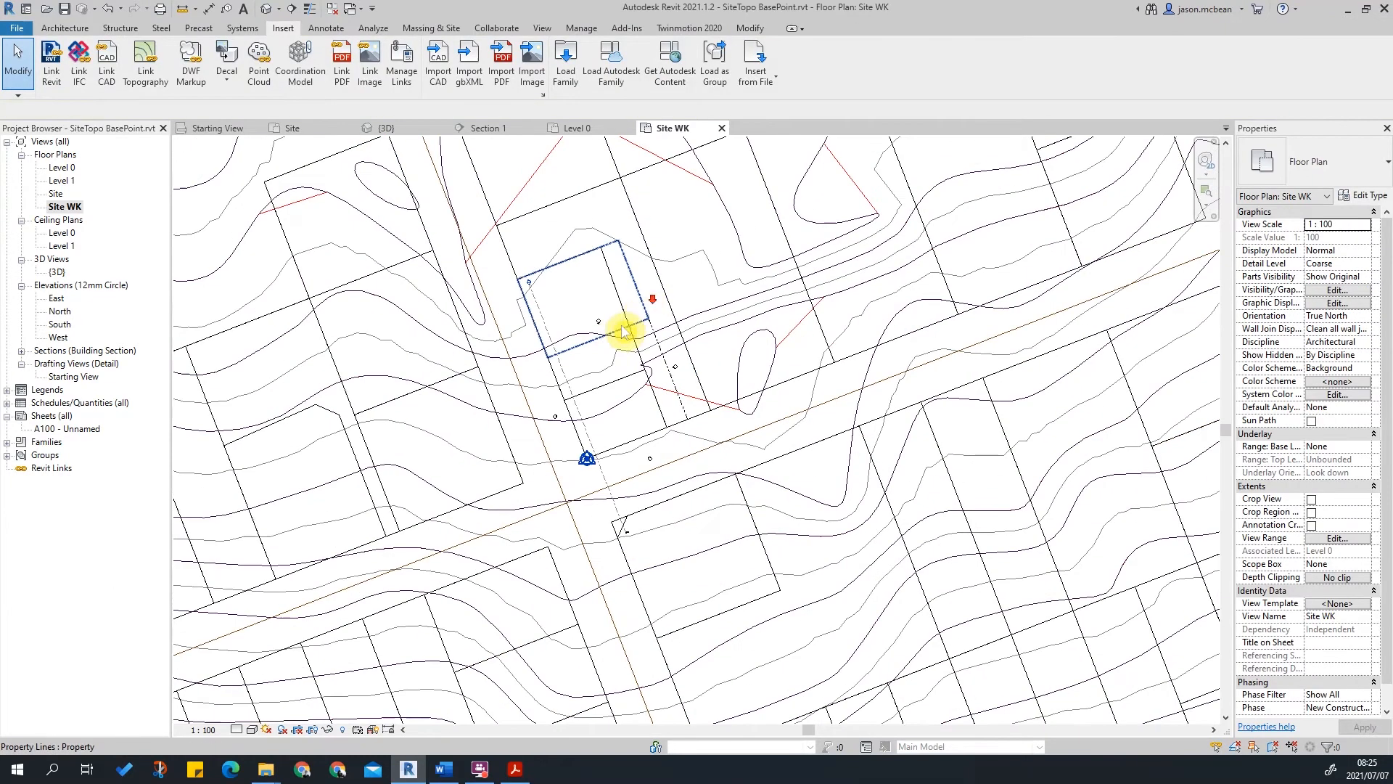
pyautogui.scroll(4, 611, 331)
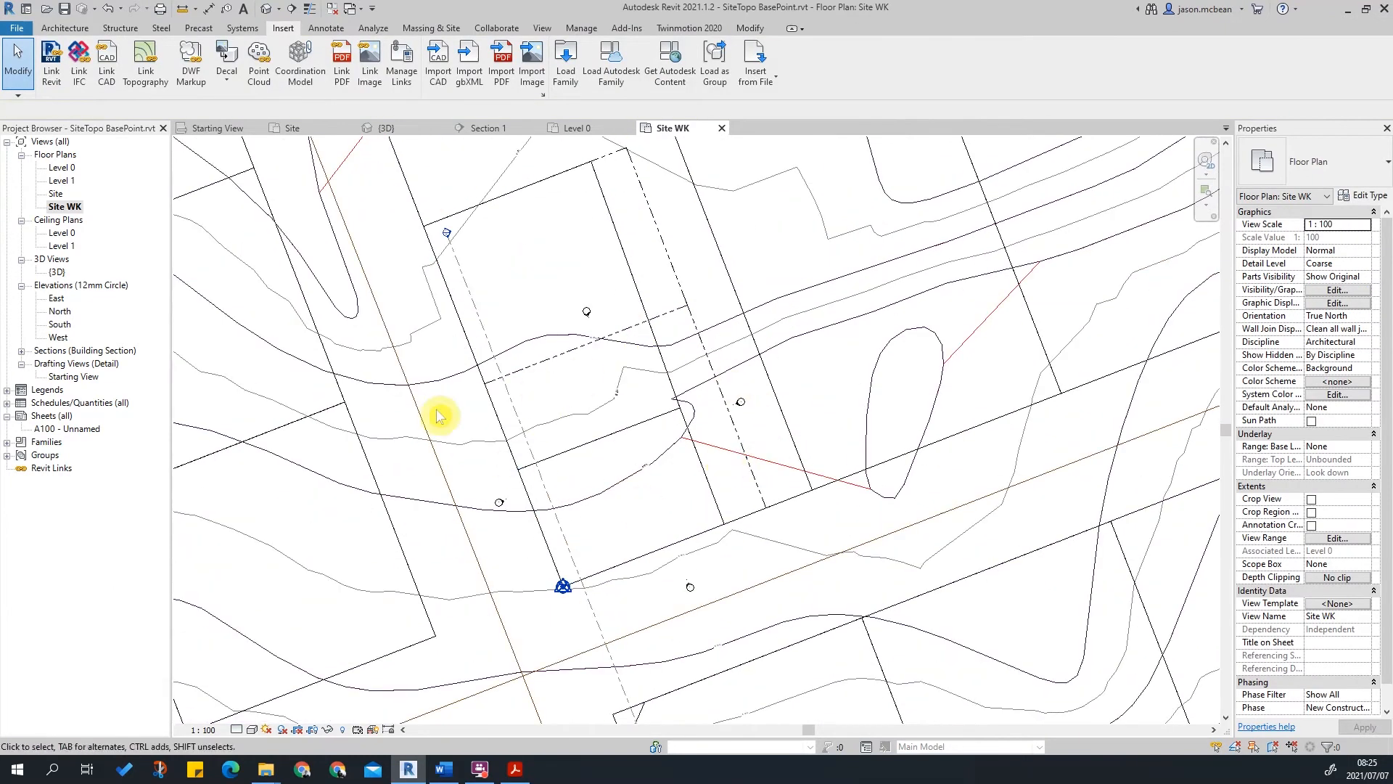
pyautogui.click(490, 413)
pyautogui.scroll(-4, 726, 377)
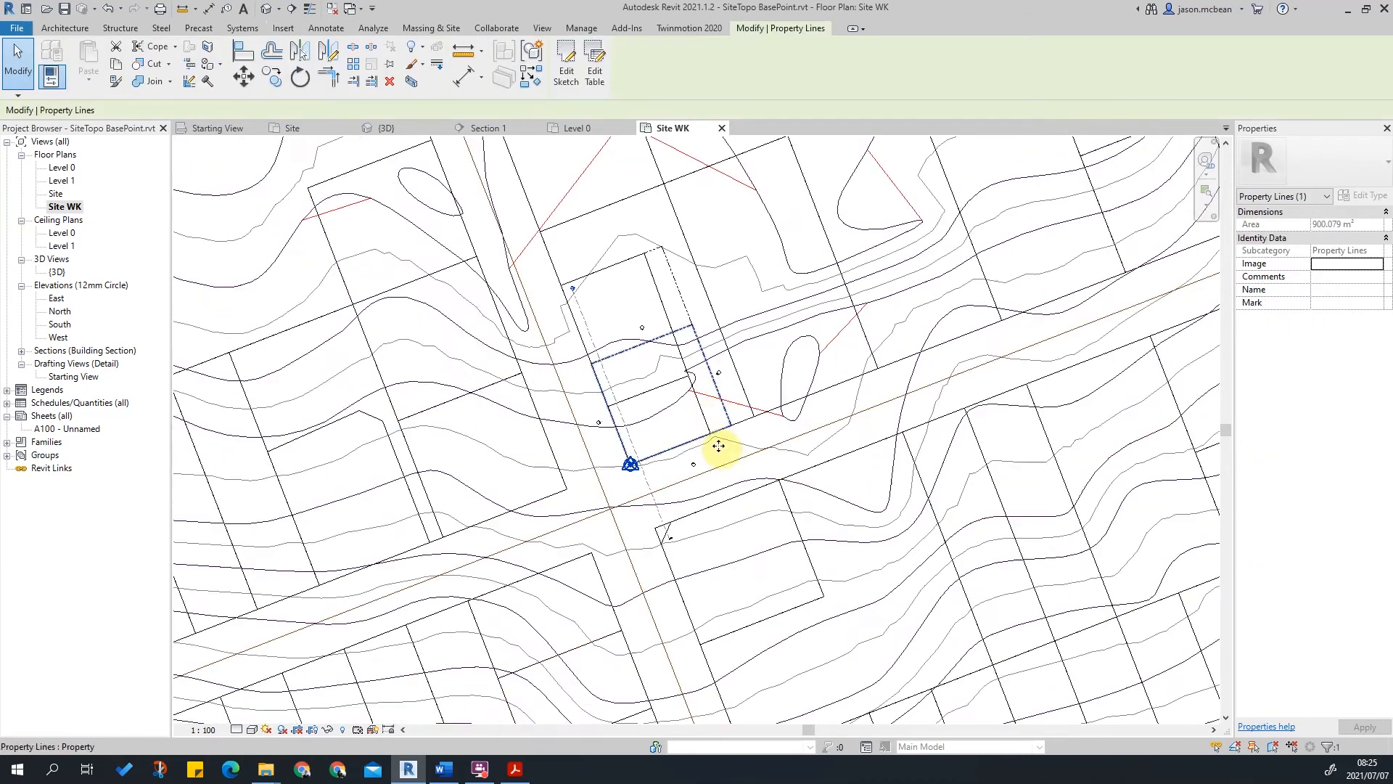
# Examine the linked drawing against the property lines and the topography's outer boundary across the Site WK plan.
pyautogui.click(719, 450)
pyautogui.moveTo(786, 476); pyautogui.dragTo(771, 416, button='middle')
pyautogui.scroll(-3, 583, 467)
pyautogui.moveTo(669, 407); pyautogui.dragTo(736, 501, button='middle')
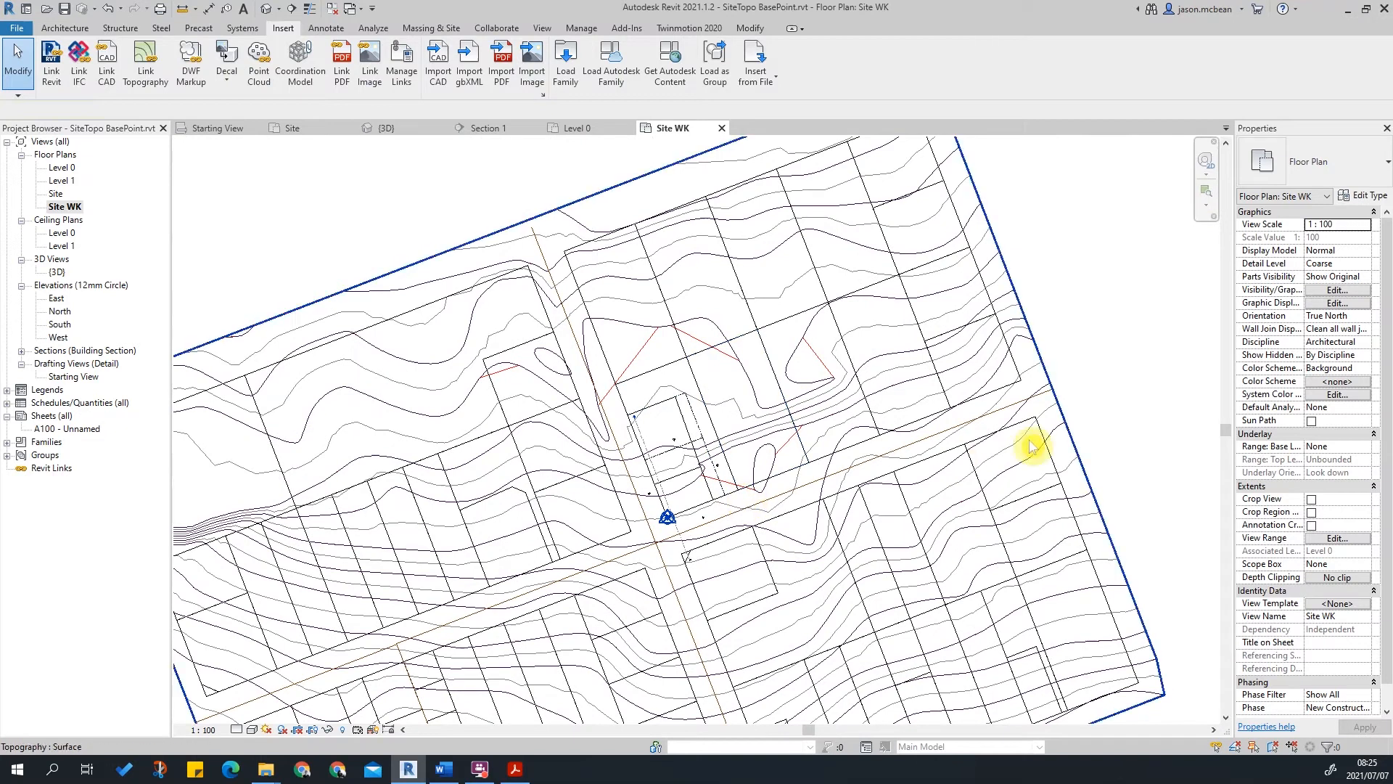
pyautogui.scroll(4, 680, 538)
pyautogui.scroll(-5, 615, 487)
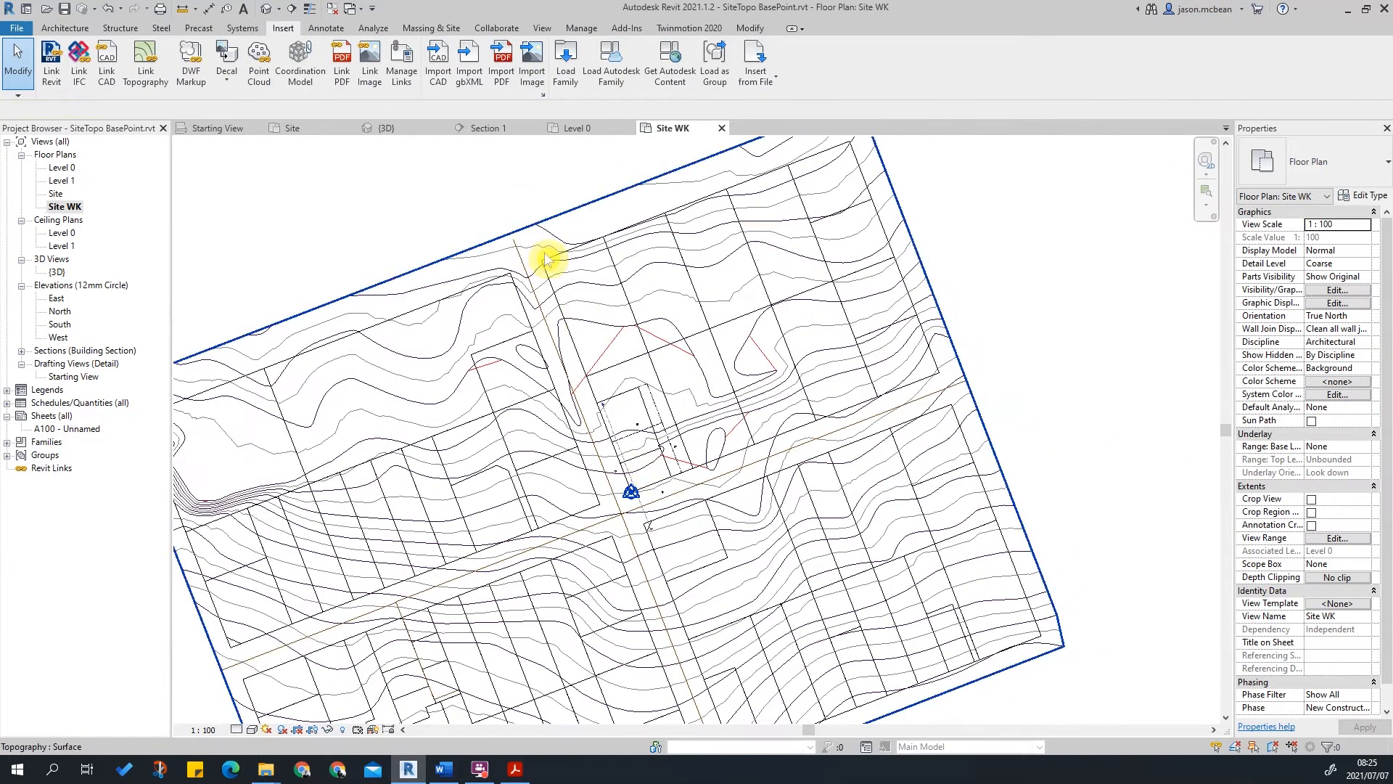
pyautogui.click(520, 232)
pyautogui.press('Escape')
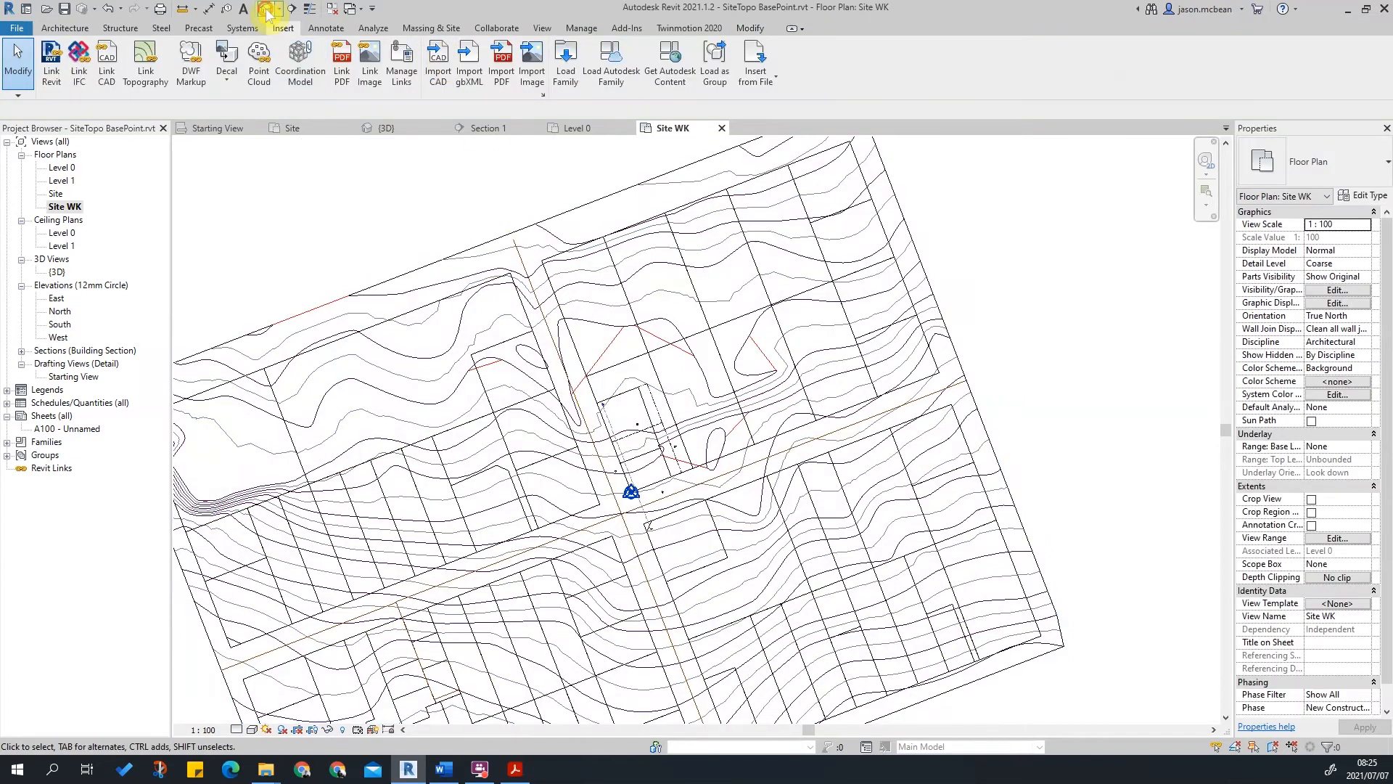
# View the site in the default 3D view and return to the Site WK floor plan.
pyautogui.click(267, 9)
pyautogui.moveTo(657, 333)
pyautogui.keyDown('shift'); pyautogui.mouseDown(button='middle')
pyautogui.moveTo(803, 545)
pyautogui.moveTo(763, 463)
pyautogui.moveTo(629, 519)
pyautogui.moveTo(672, 273)
pyautogui.mouseUp(button='middle'); pyautogui.keyUp('shift')
pyautogui.doubleClick(64, 207)
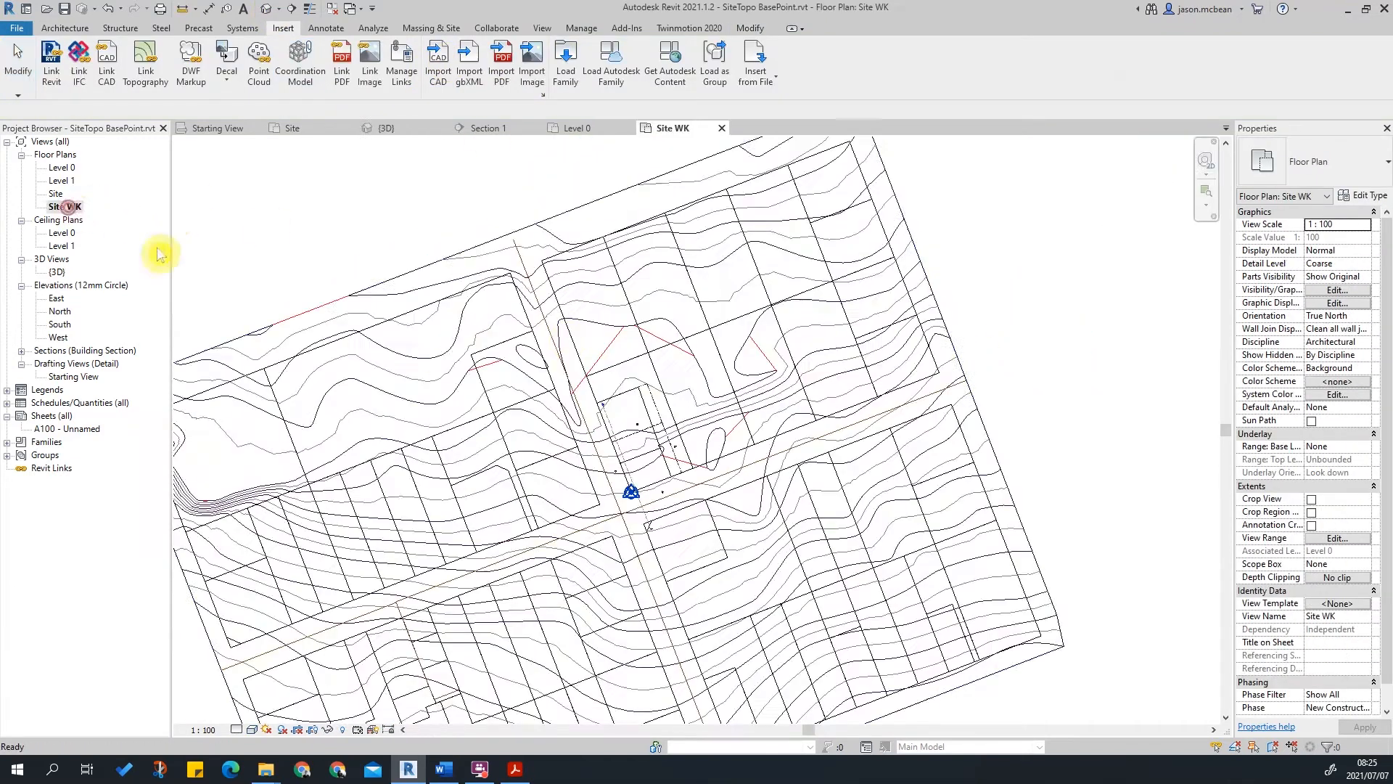
# Examine how the linked lots, roads and contours fit the property lines and topography around the project base point.
pyautogui.scroll(5, 680, 546)
pyautogui.moveTo(680, 541); pyautogui.dragTo(679, 388, button='middle')
pyautogui.scroll(-3, 647, 488)
pyautogui.scroll(1, 589, 268)
pyautogui.scroll(-4, 606, 295)
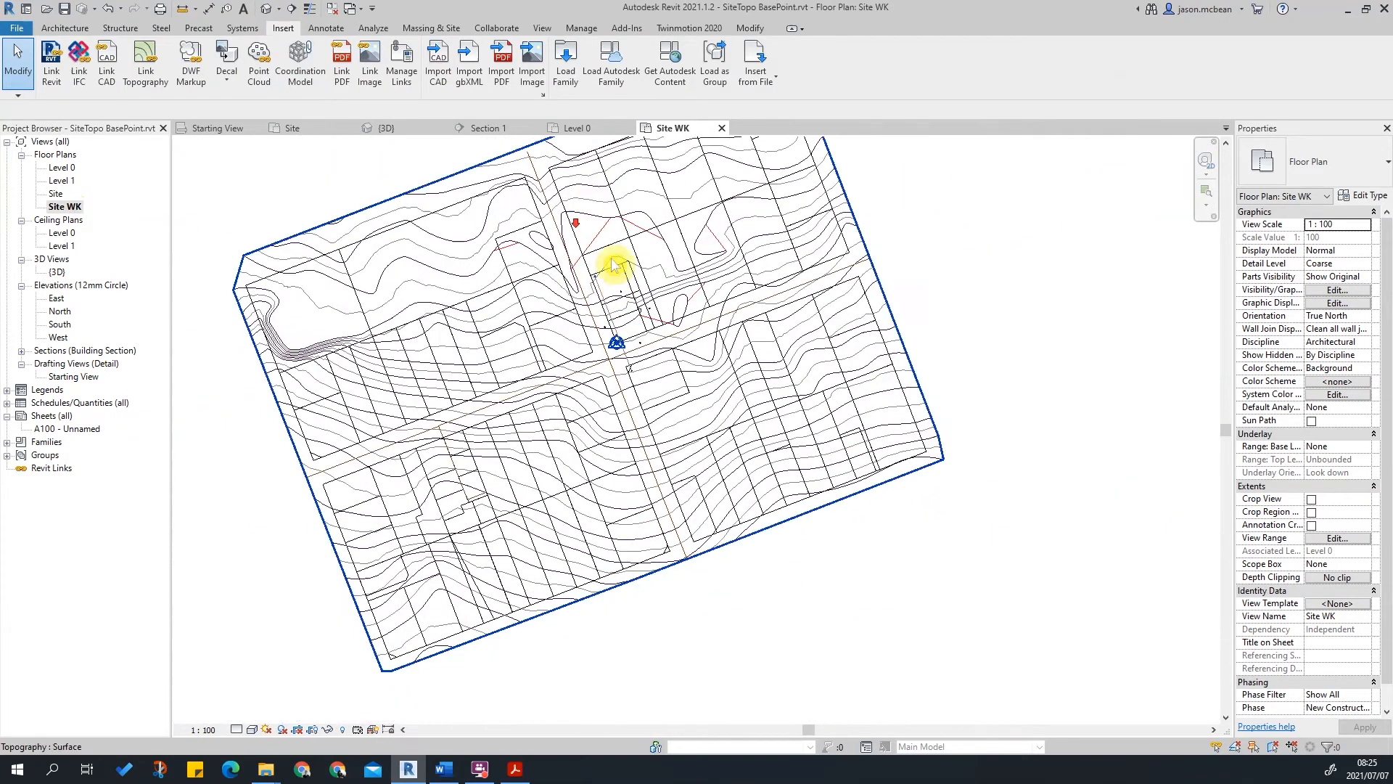
pyautogui.scroll(4, 597, 193)
pyautogui.moveTo(725, 638); pyautogui.dragTo(664, 498, button='middle')
pyautogui.scroll(2, 666, 497)
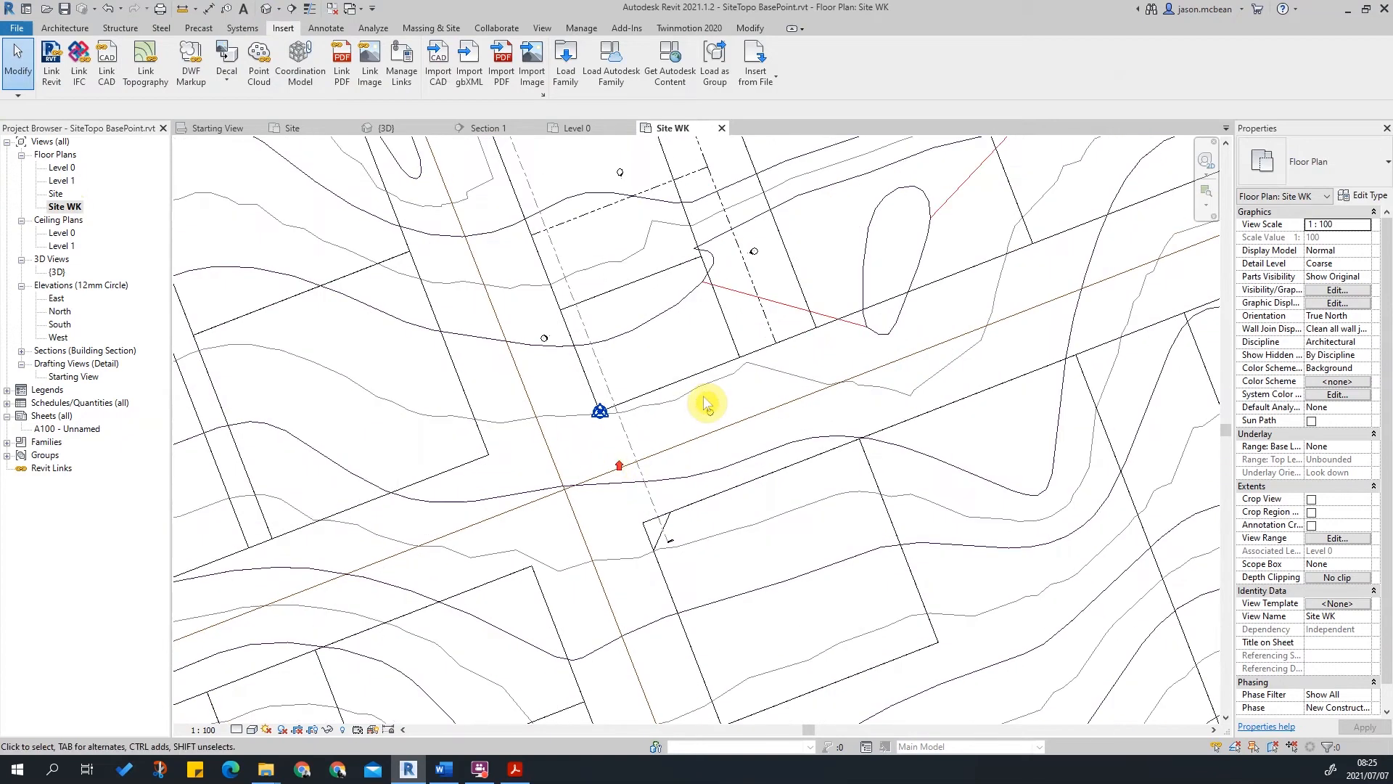
pyautogui.scroll(-3, 706, 399)
pyautogui.scroll(3, 585, 445)
pyautogui.scroll(-3, 482, 543)
pyautogui.scroll(2, 492, 500)
pyautogui.moveTo(500, 500); pyautogui.dragTo(521, 492, button='middle')
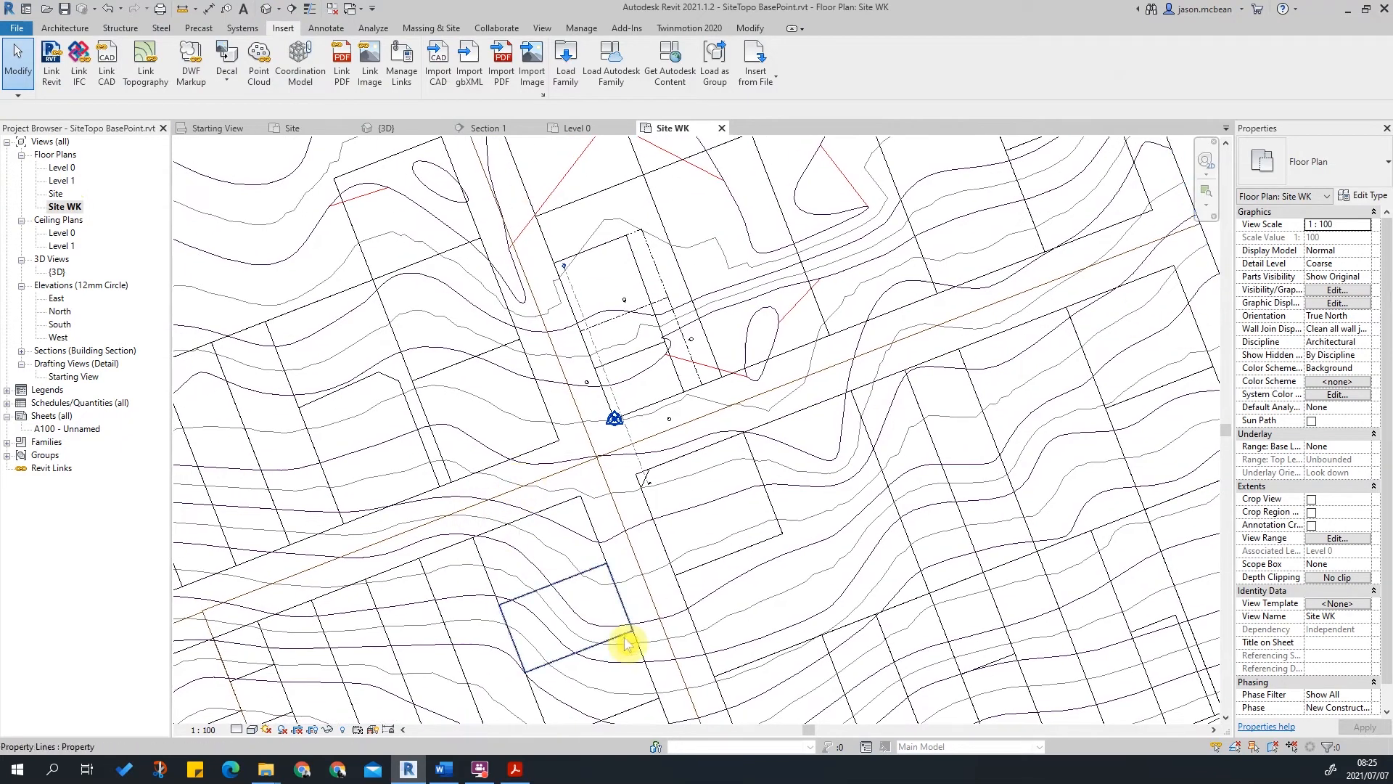
pyautogui.moveTo(636, 342); pyautogui.dragTo(646, 386, button='middle')
pyautogui.scroll(2, 600, 463)
pyautogui.scroll(-2, 744, 379)
pyautogui.scroll(-4, 646, 423)
pyautogui.scroll(2, 754, 427)
pyautogui.scroll(1, 755, 427)
pyautogui.moveTo(815, 348); pyautogui.dragTo(754, 437, button='middle')
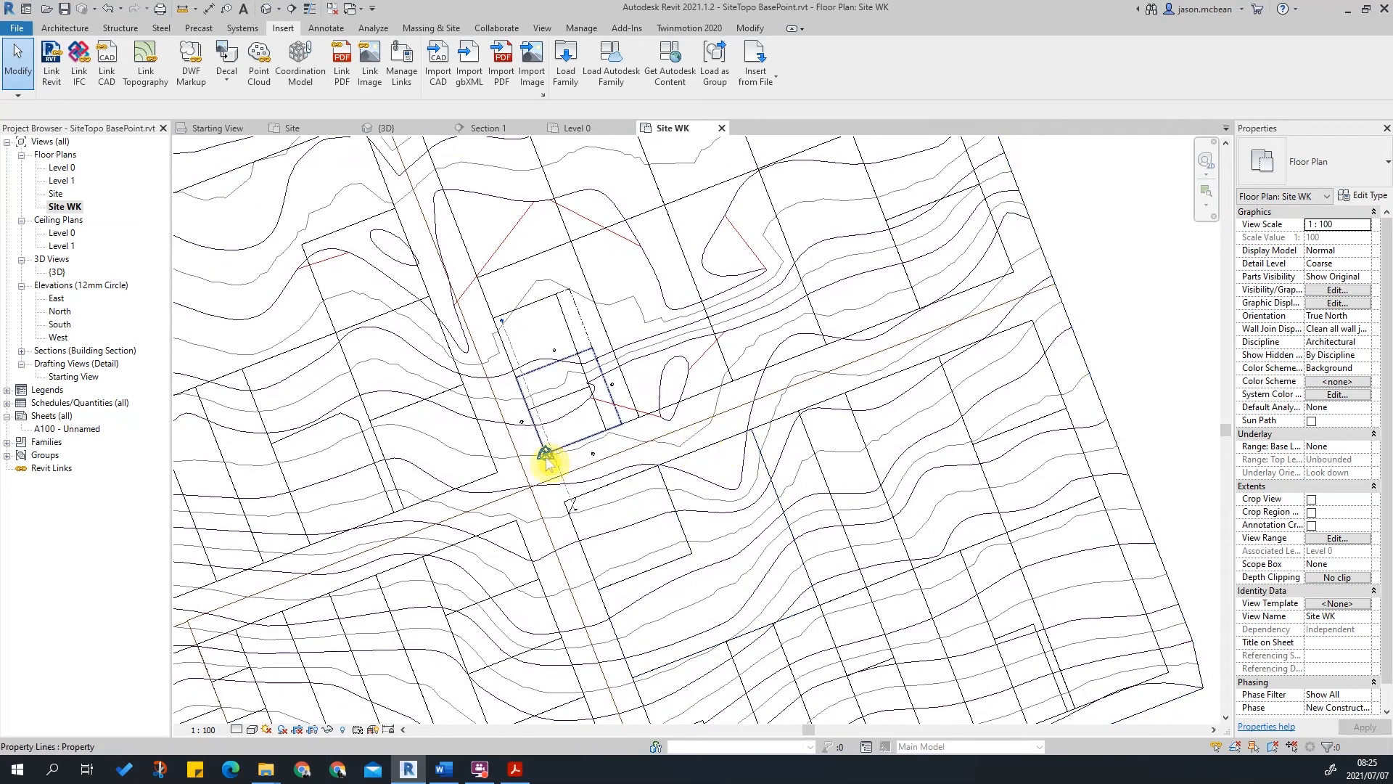
# Review the Brooklyn.DWG entry among the project's linked CAD files.
pyautogui.click(580, 29)
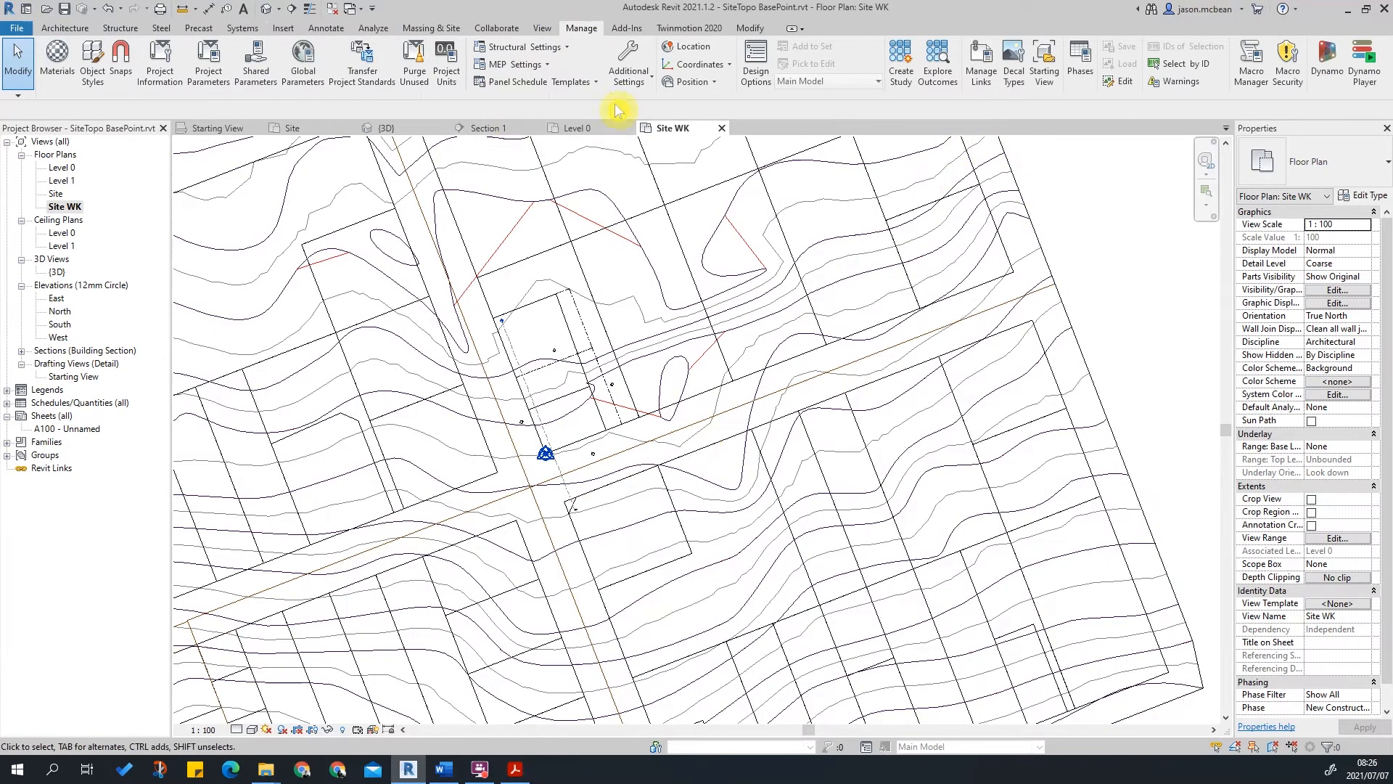
pyautogui.click(978, 81)
pyautogui.click(320, 137)
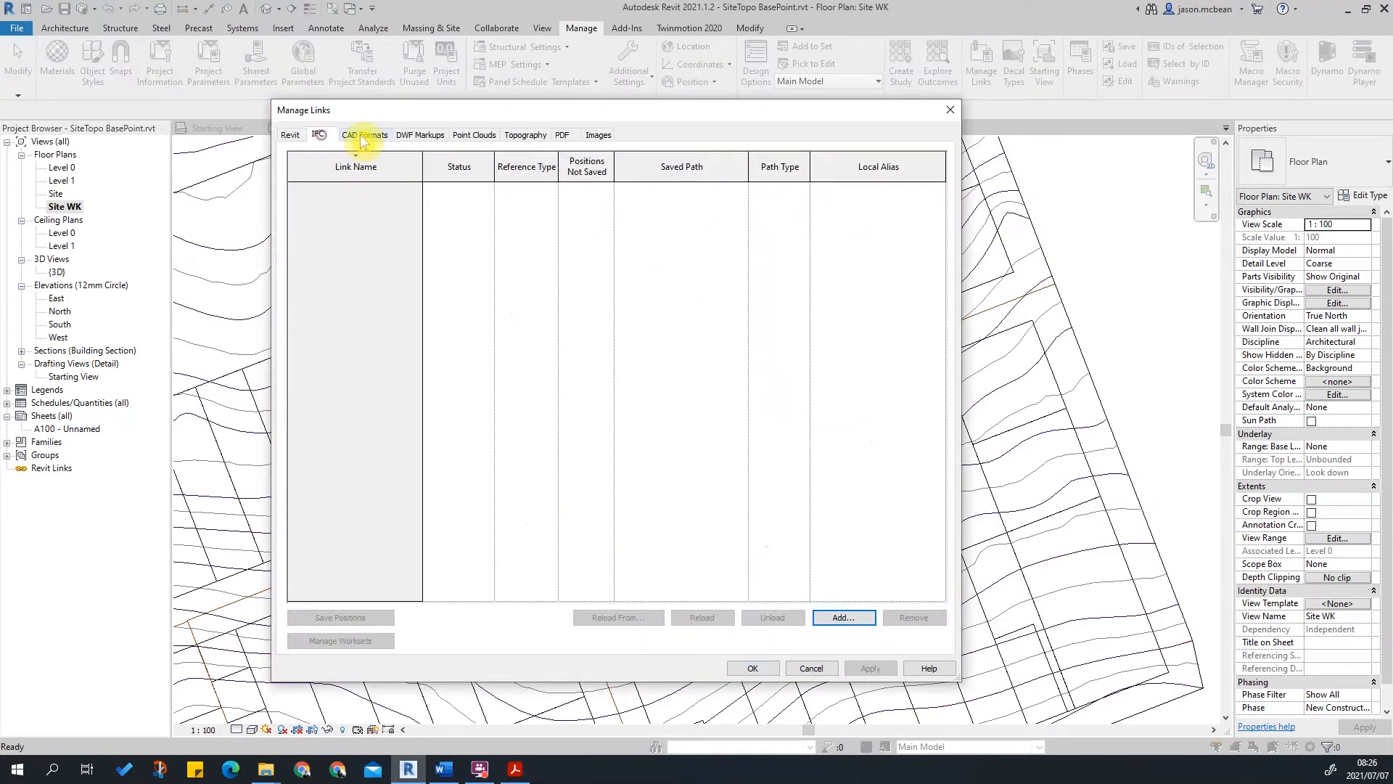
pyautogui.click(361, 136)
pyautogui.click(301, 189)
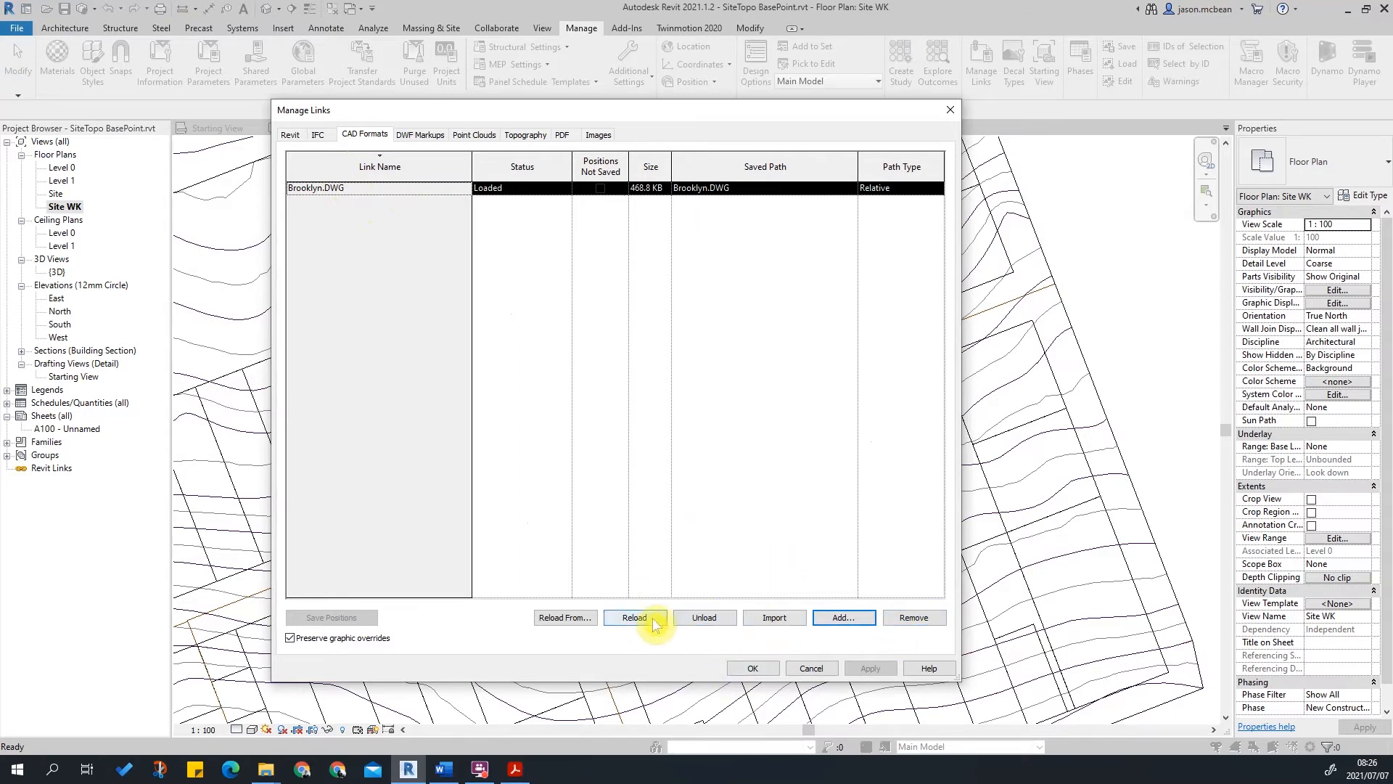
pyautogui.click(764, 668)
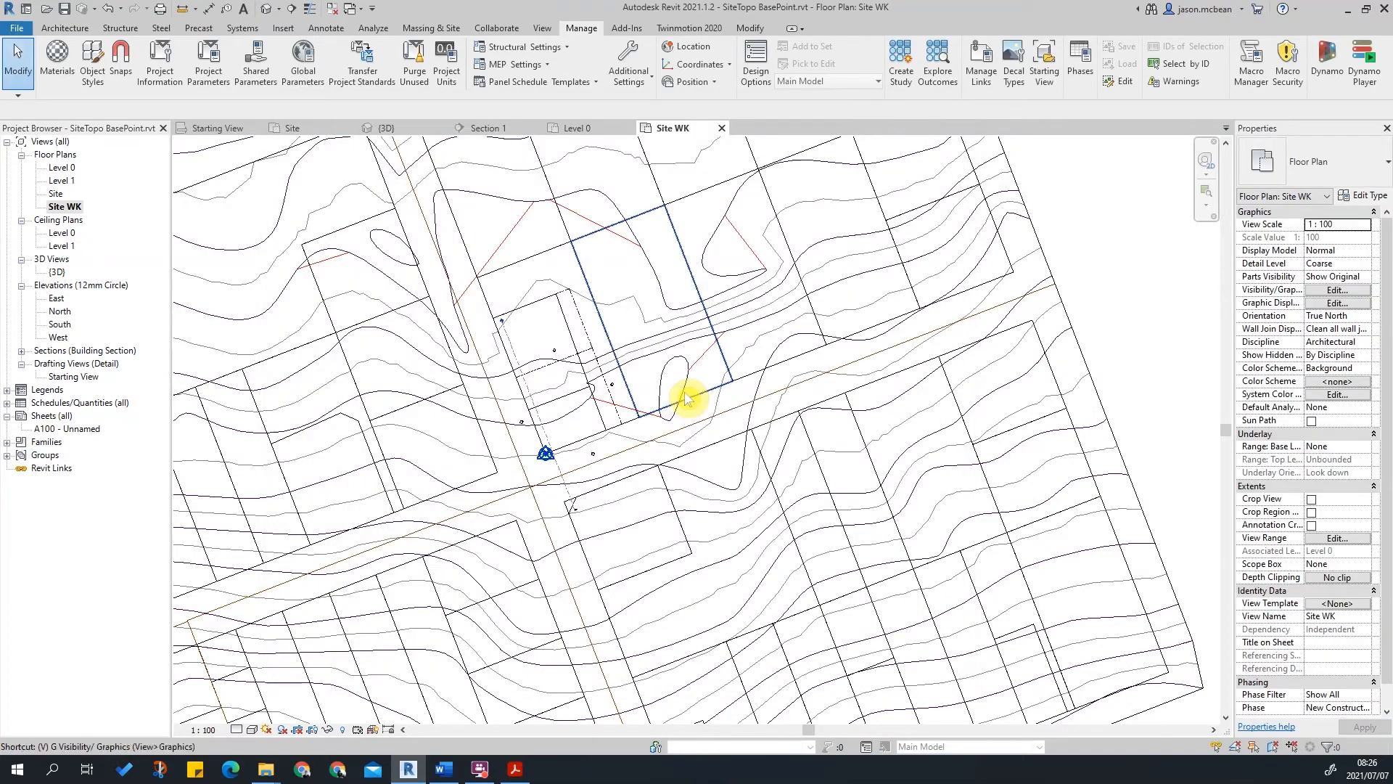
# Review the Site WK visibility settings for Brooklyn.DWG's layers and the object styles of the imported categories.
pyautogui.press('v')
pyautogui.press('g')
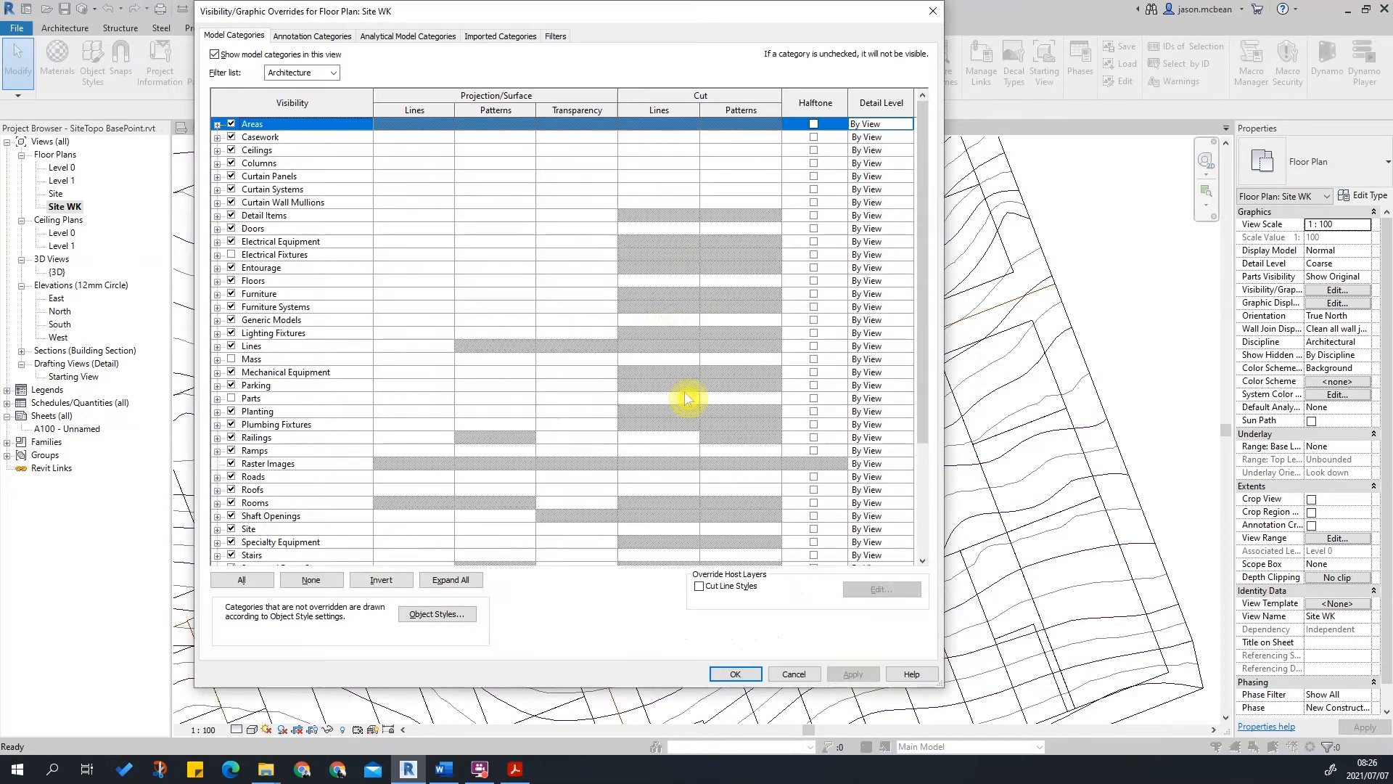
pyautogui.click(528, 36)
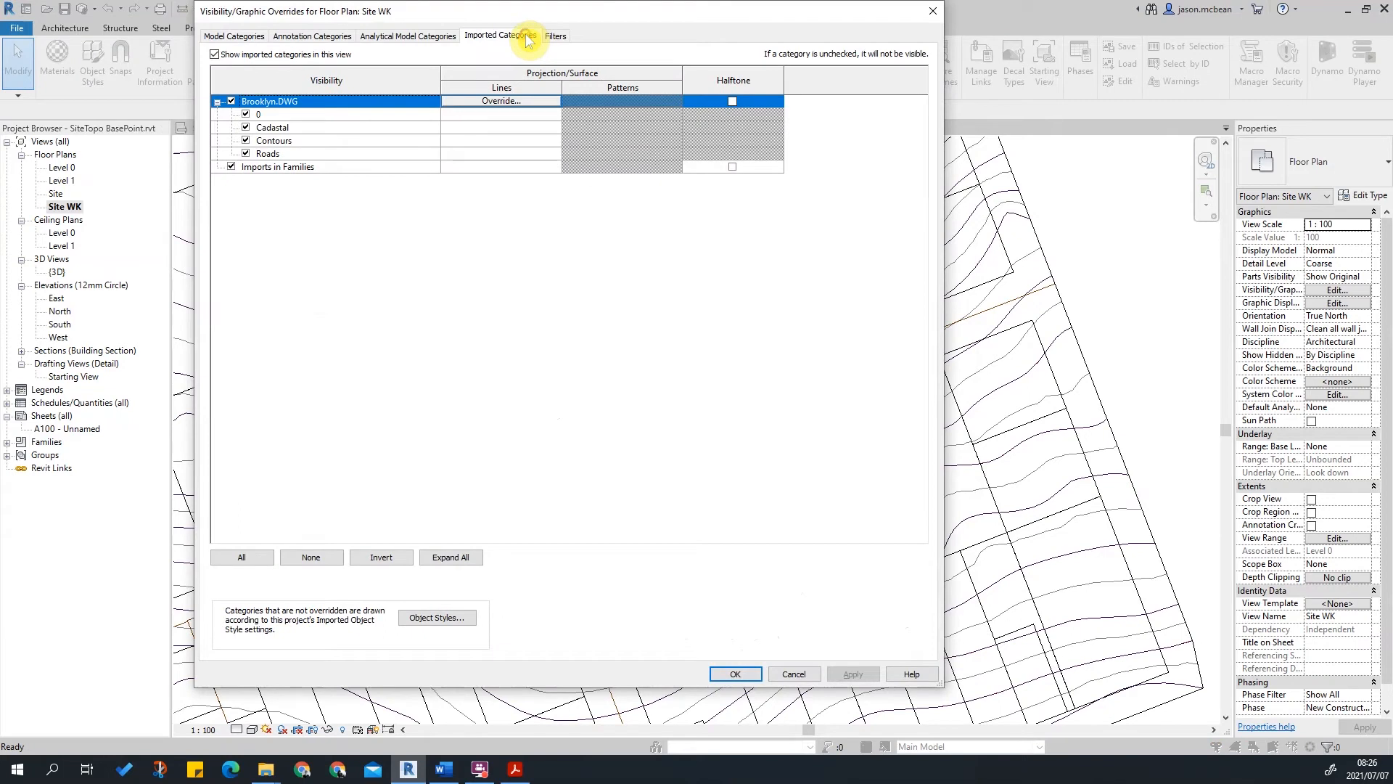
pyautogui.click(283, 115)
pyautogui.keyDown('shift'); pyautogui.click(309, 155); pyautogui.keyUp('shift')
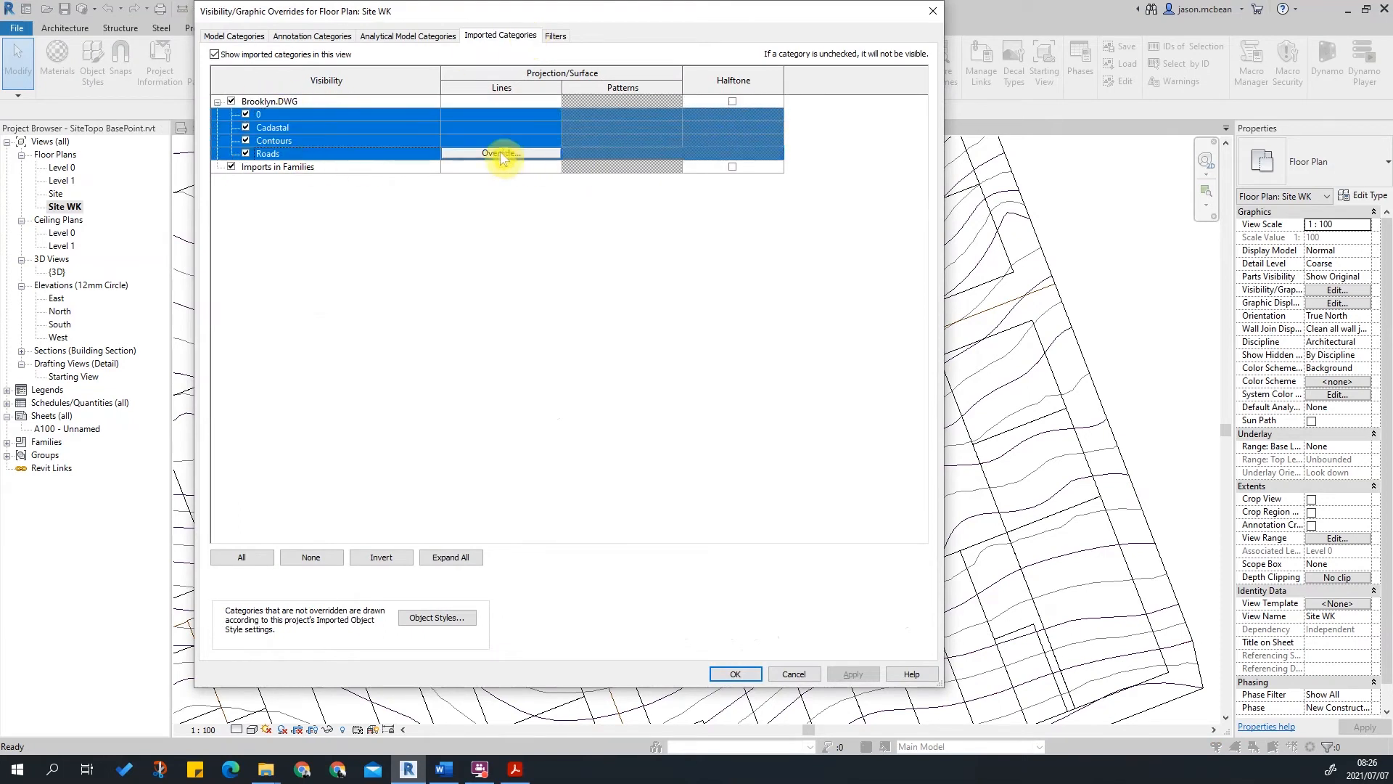
pyautogui.click(468, 623)
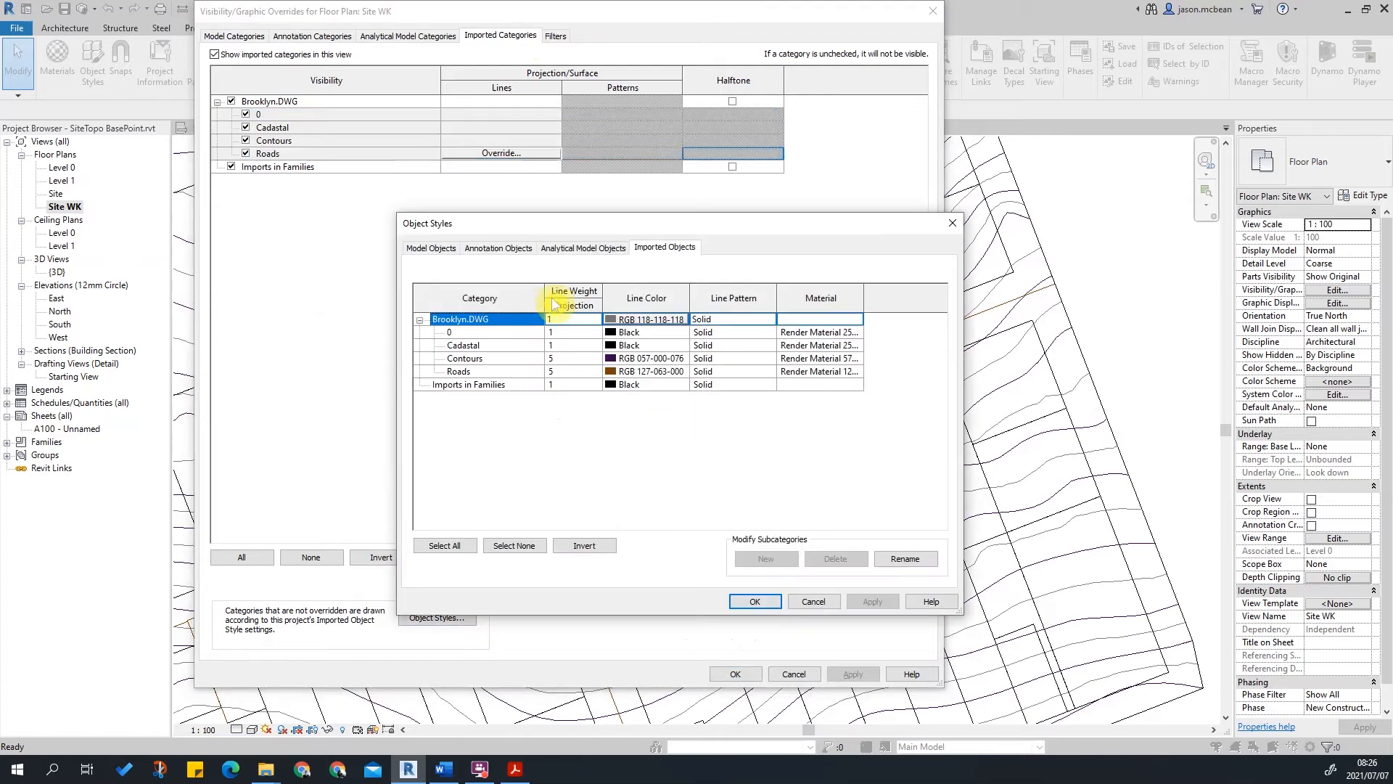
pyautogui.click(814, 602)
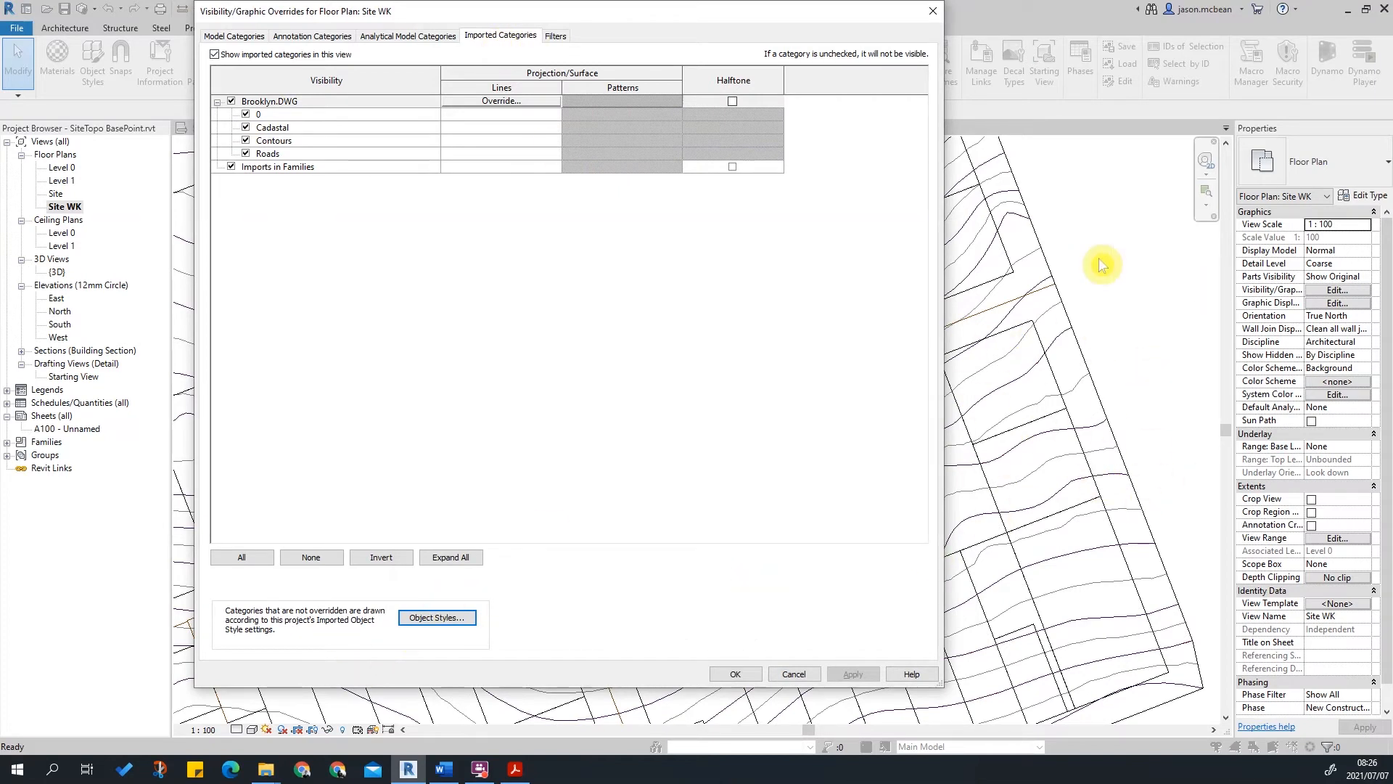
pyautogui.click(276, 114)
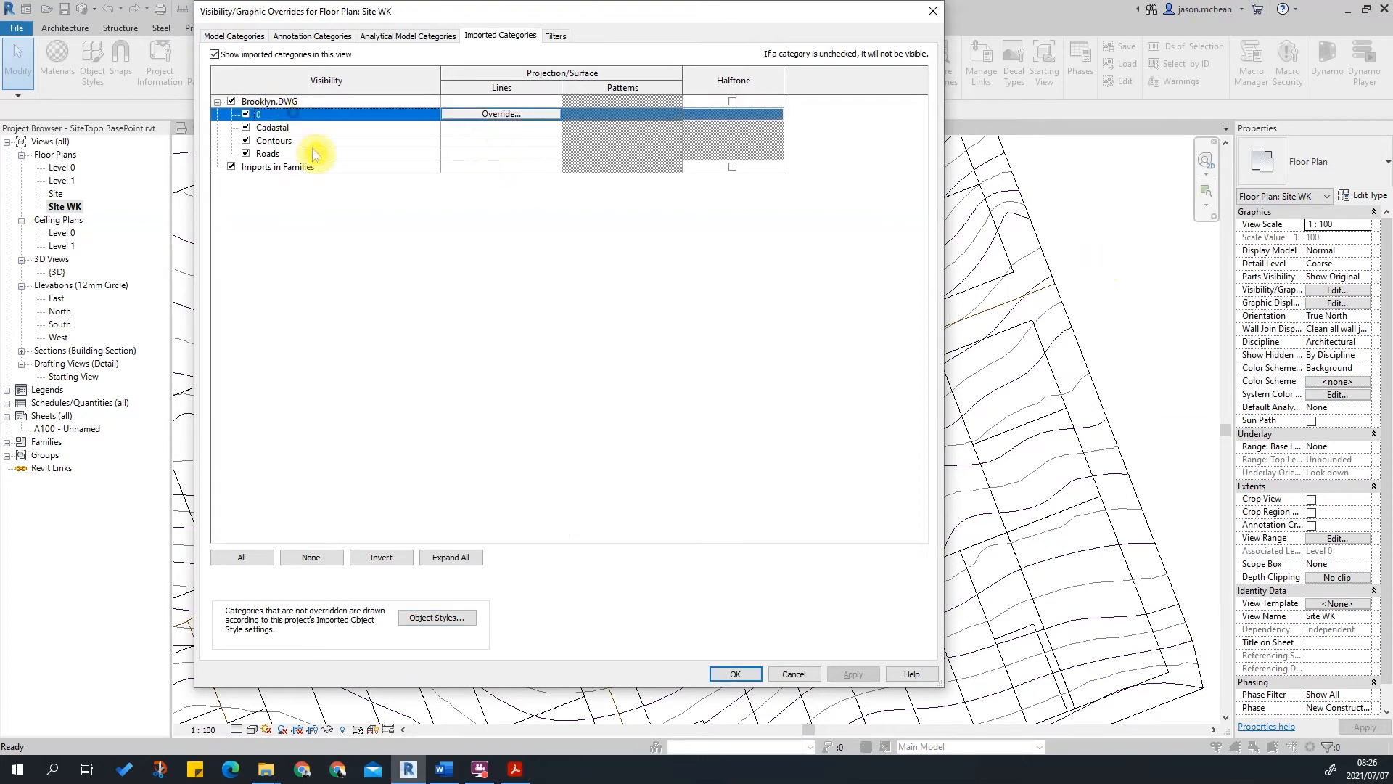
pyautogui.keyDown('shift'); pyautogui.click(313, 153); pyautogui.keyUp('shift')
pyautogui.click(515, 115)
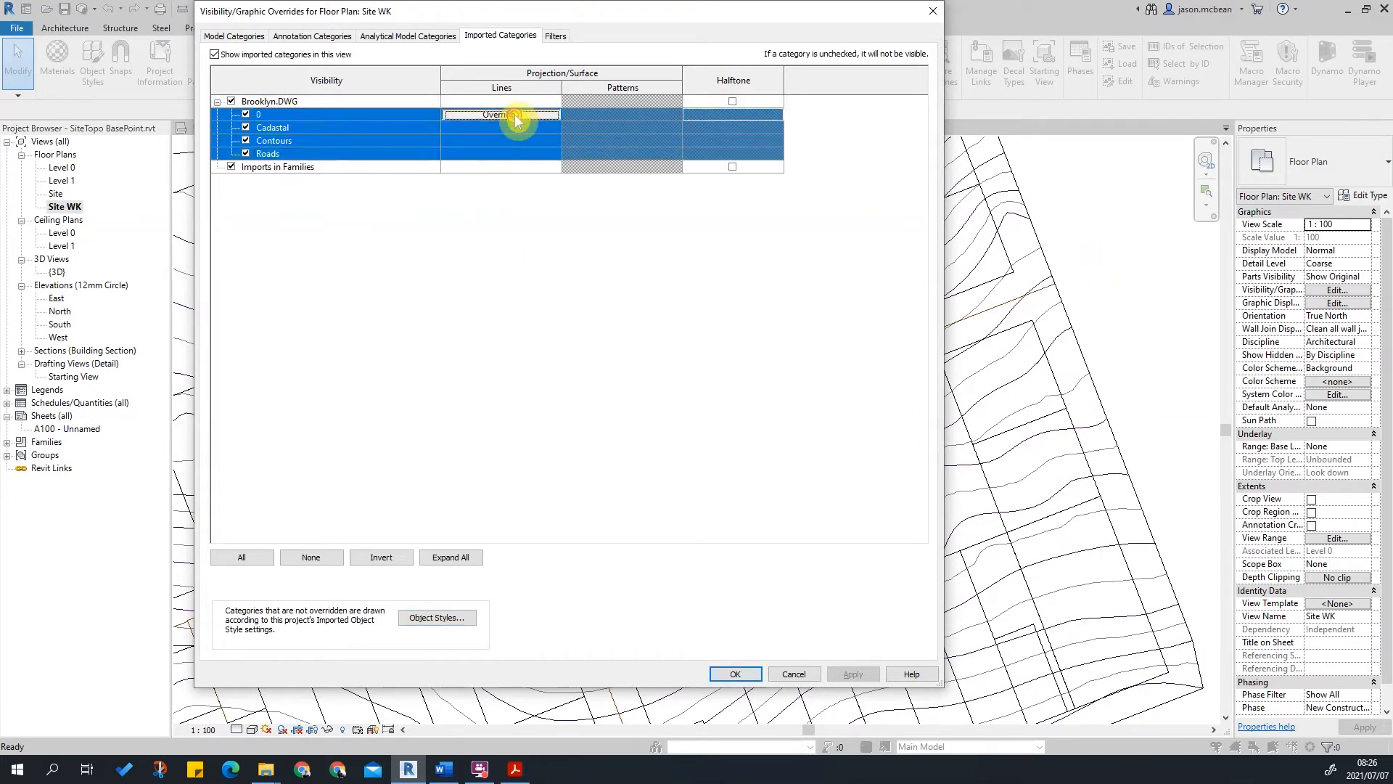
pyautogui.click(516, 114)
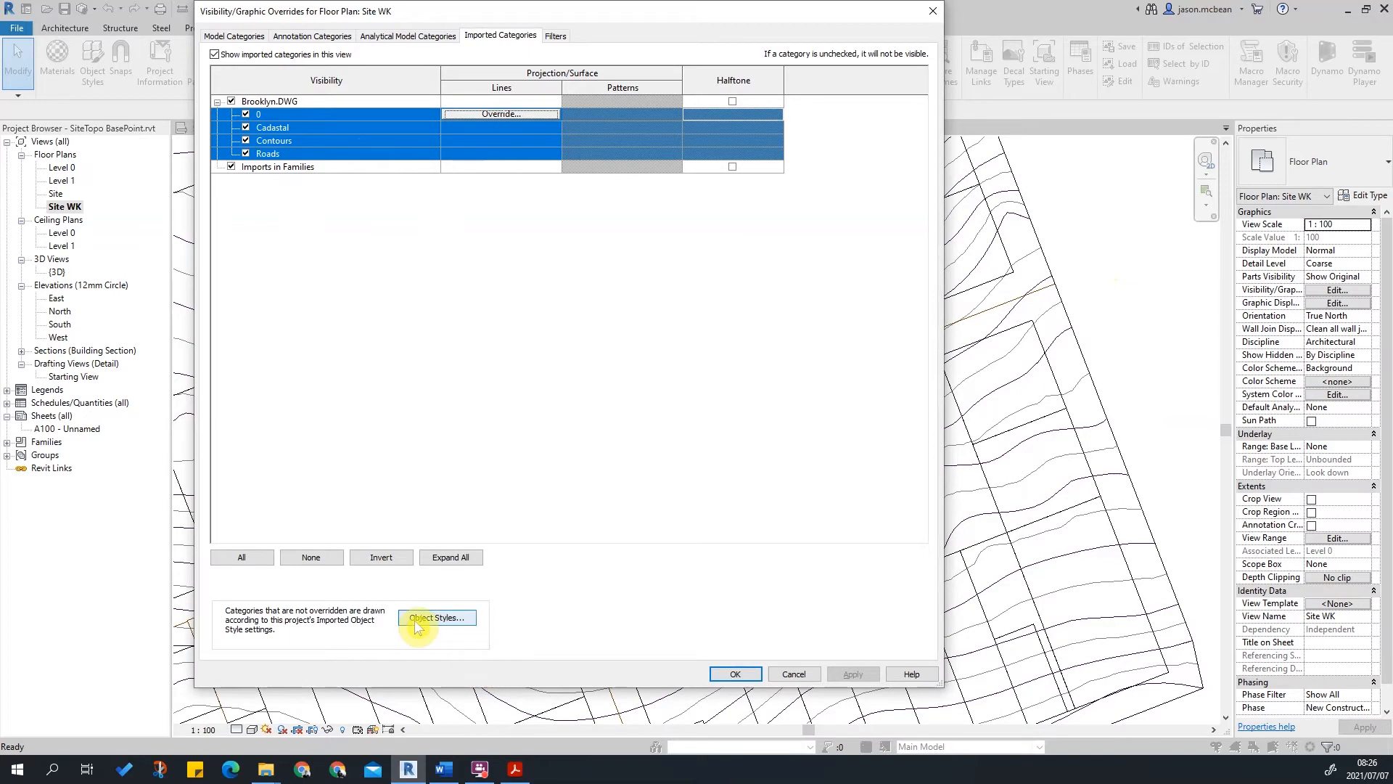
pyautogui.click(436, 618)
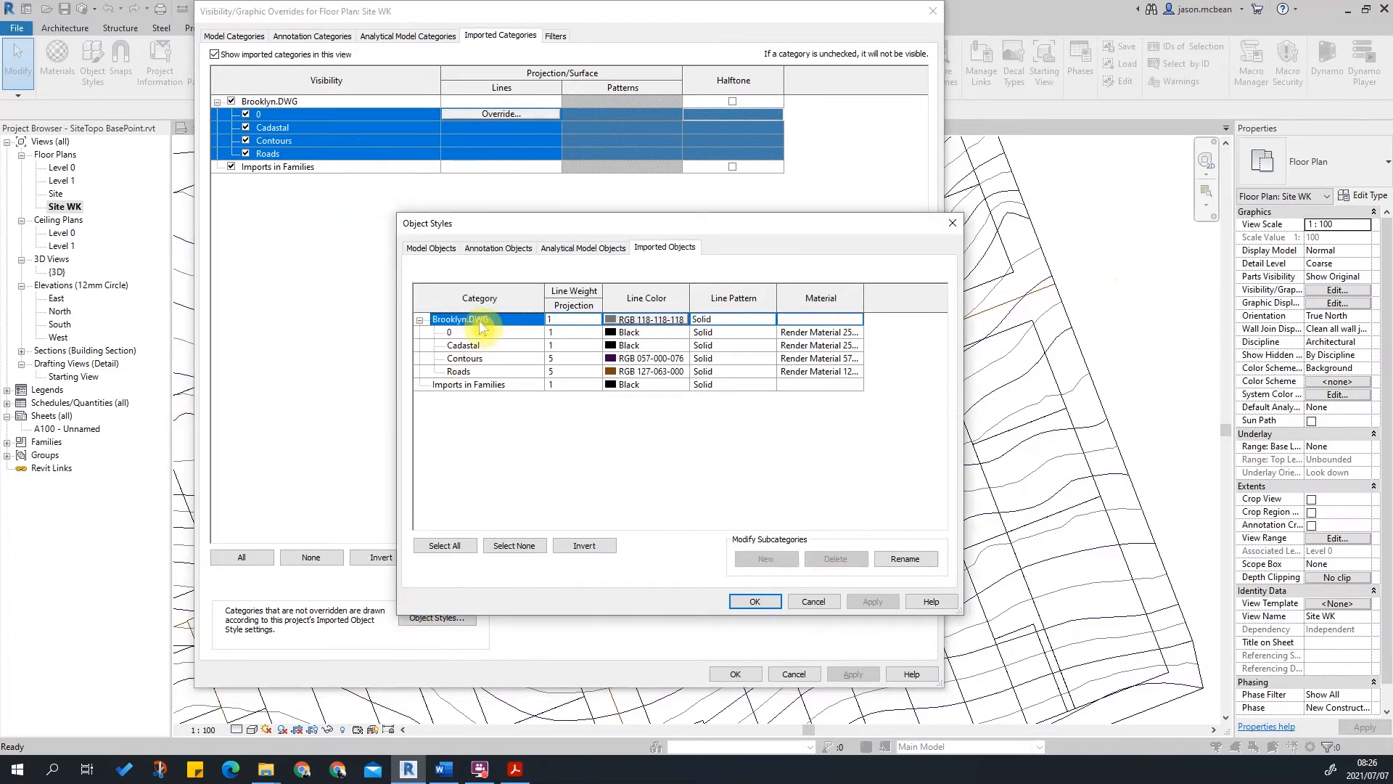
pyautogui.click(827, 603)
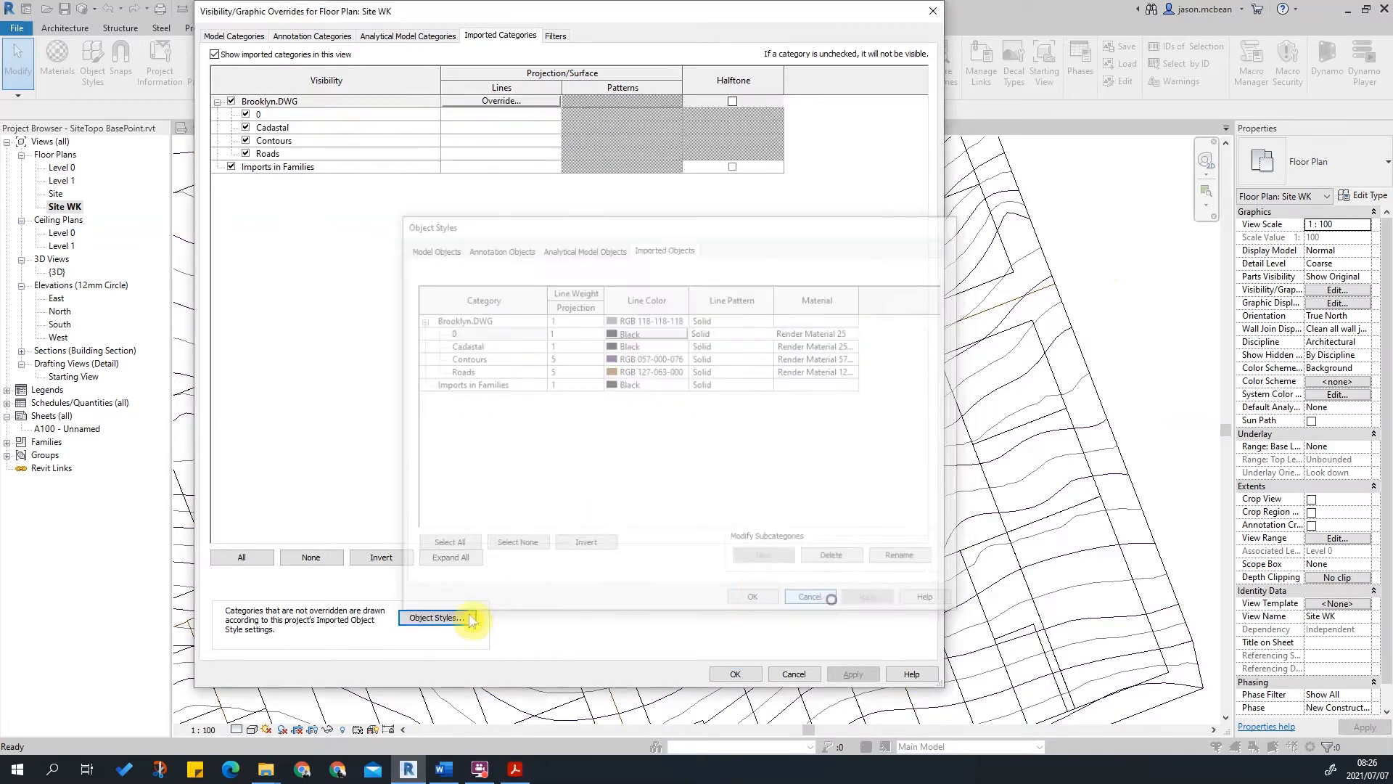
pyautogui.click(433, 621)
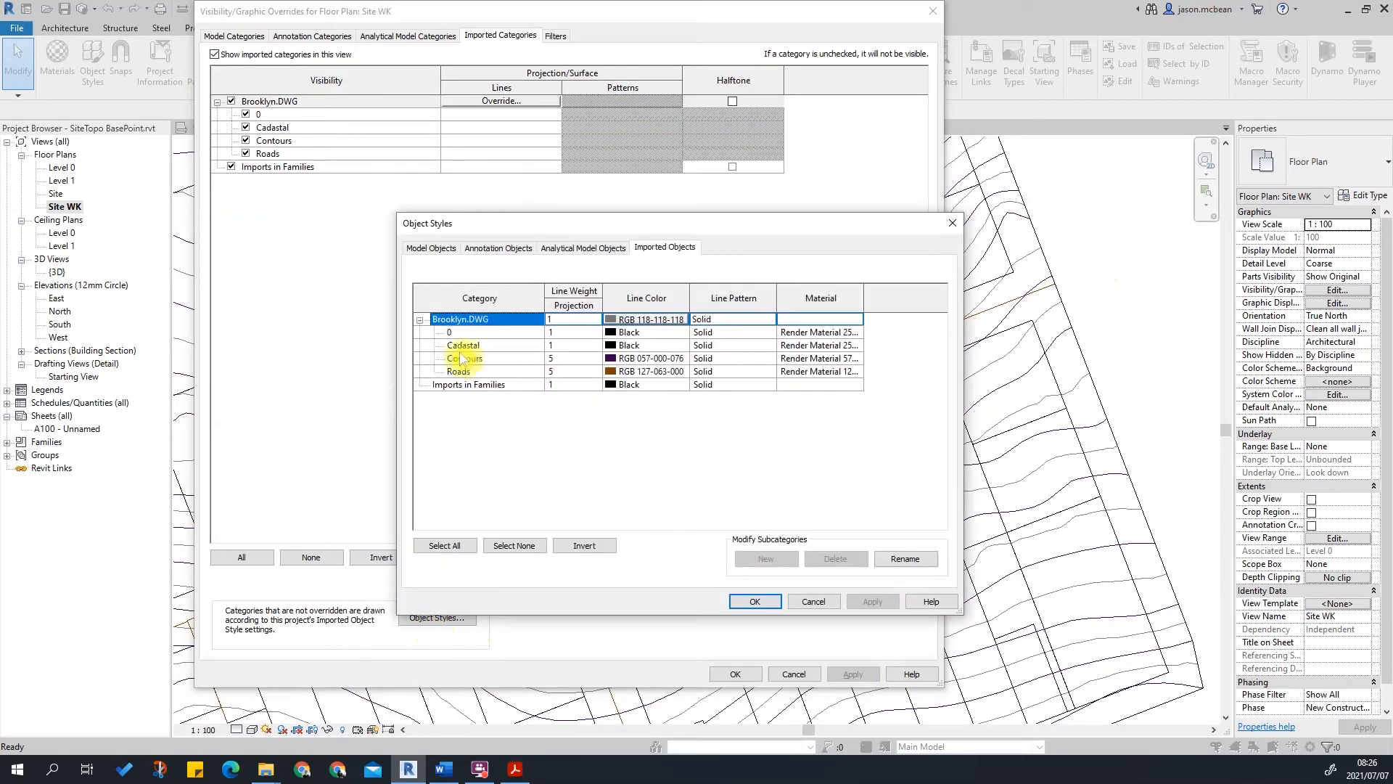
pyautogui.click(460, 346)
pyautogui.click(459, 333)
pyautogui.keyDown('shift'); pyautogui.click(471, 370); pyautogui.keyUp('shift')
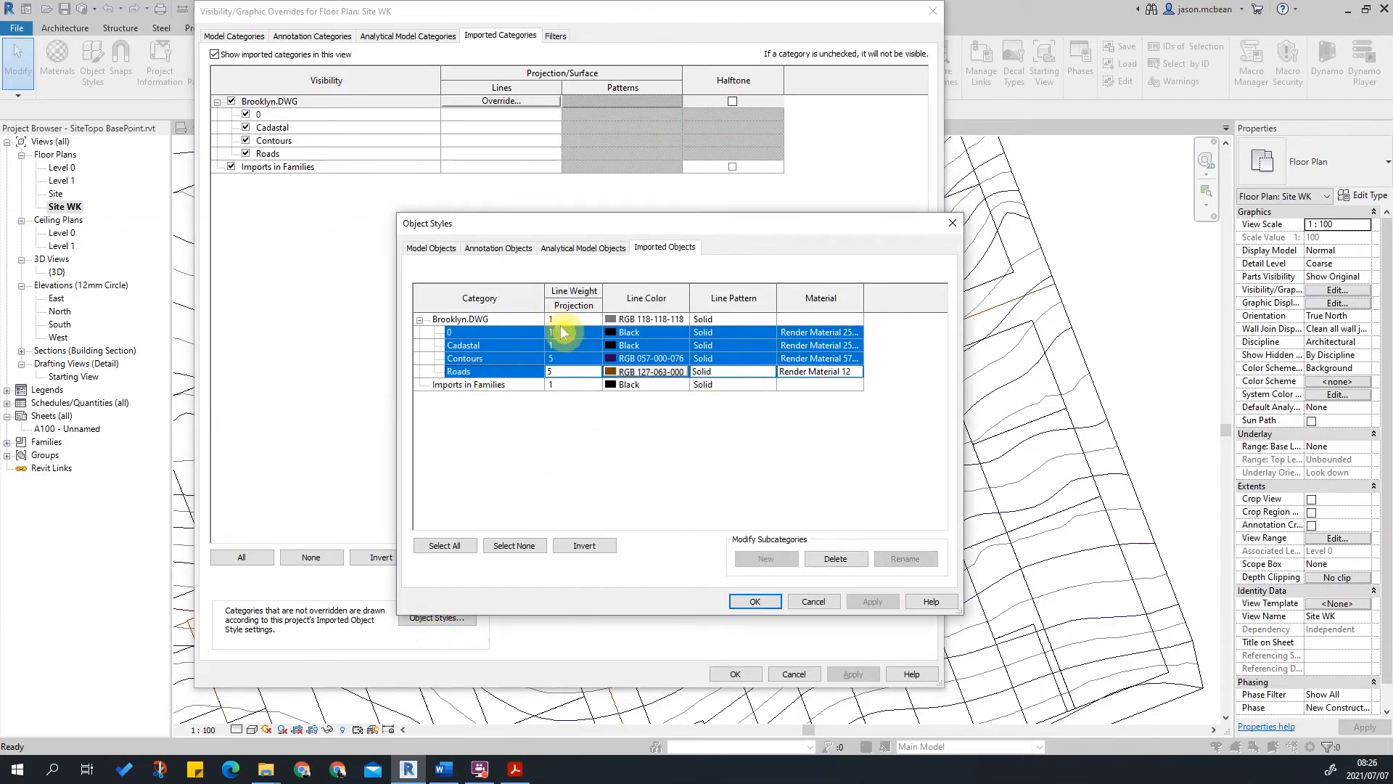
pyautogui.click(830, 604)
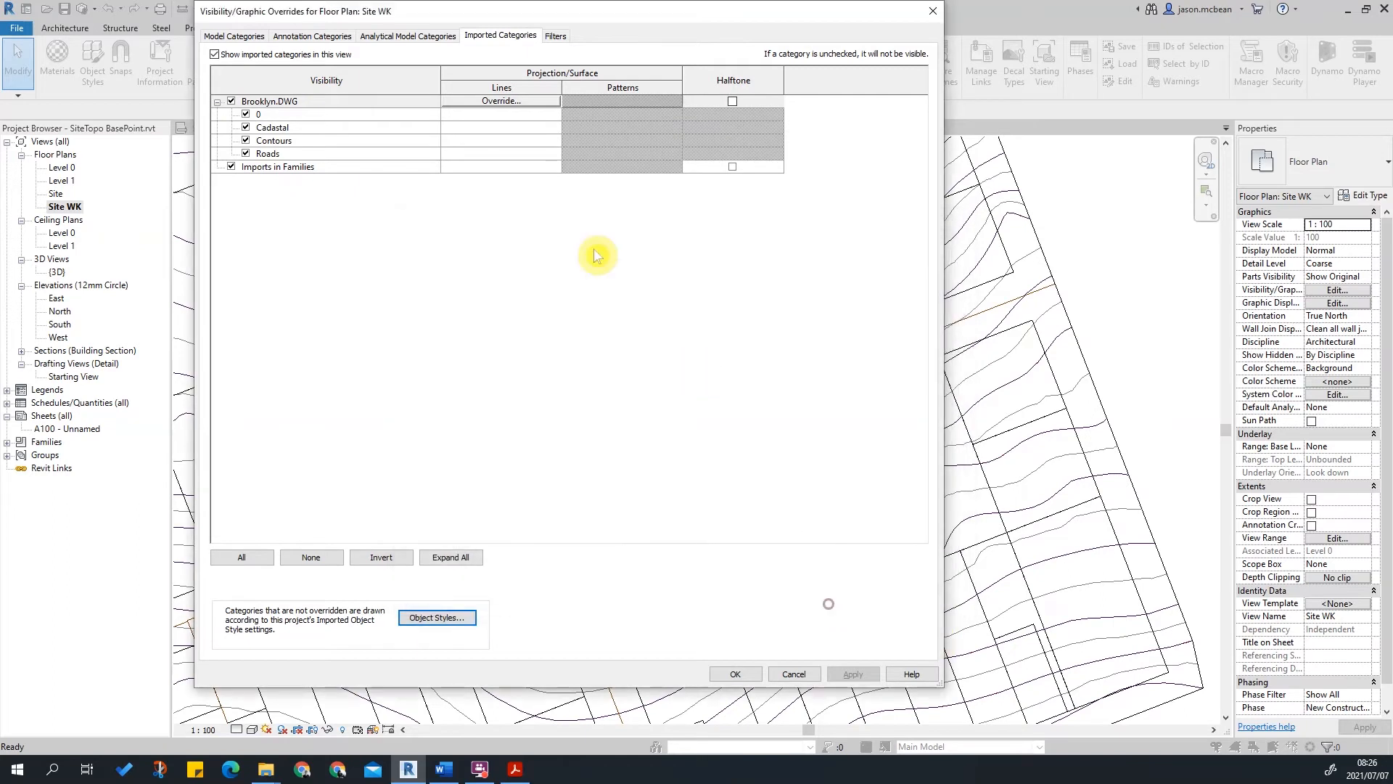
# Override the line colour of Brooklyn.DWG's 0, Cadastal, Contours and Roads layers with RGB 000-128-192 in Site WK.
pyautogui.click(282, 116)
pyautogui.keyDown('shift'); pyautogui.click(283, 153); pyautogui.keyUp('shift')
pyautogui.click(500, 118)
pyautogui.click(500, 116)
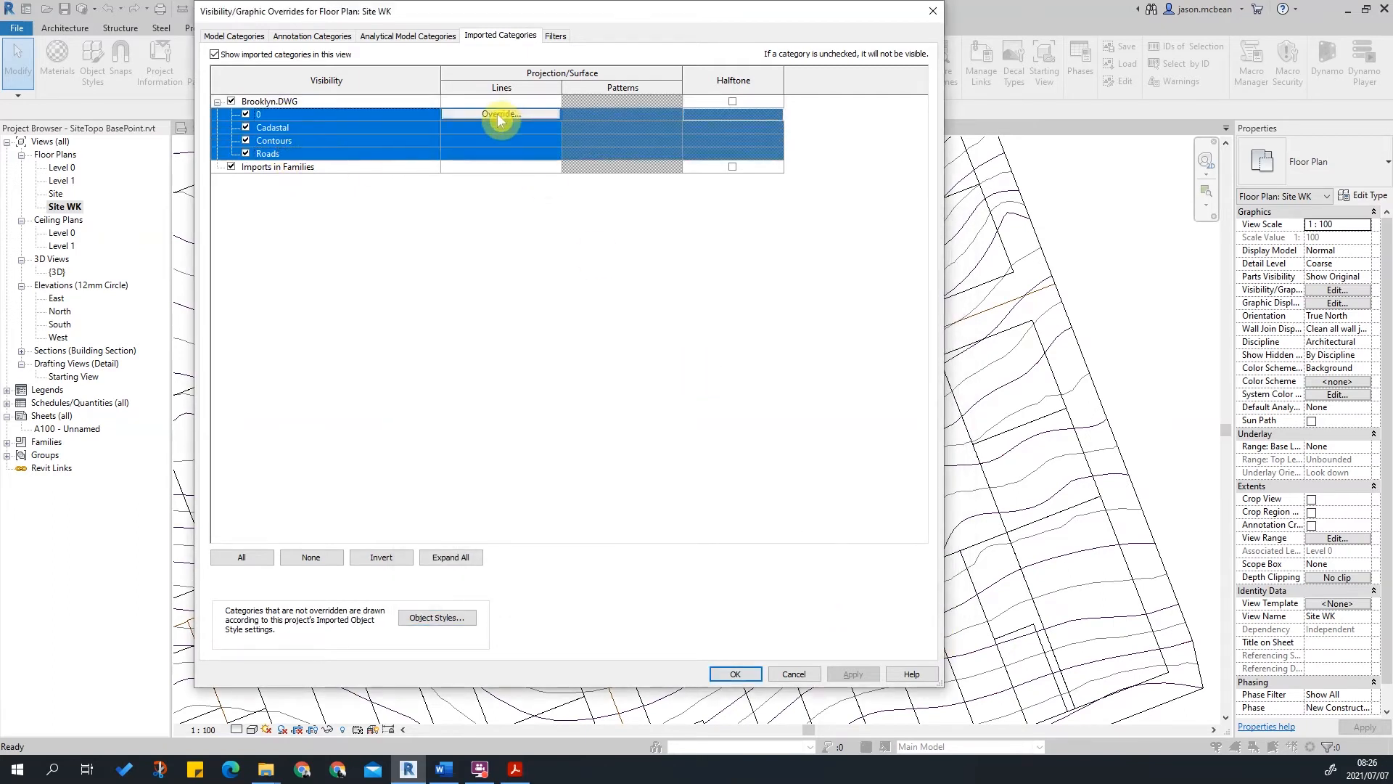
pyautogui.click(654, 323)
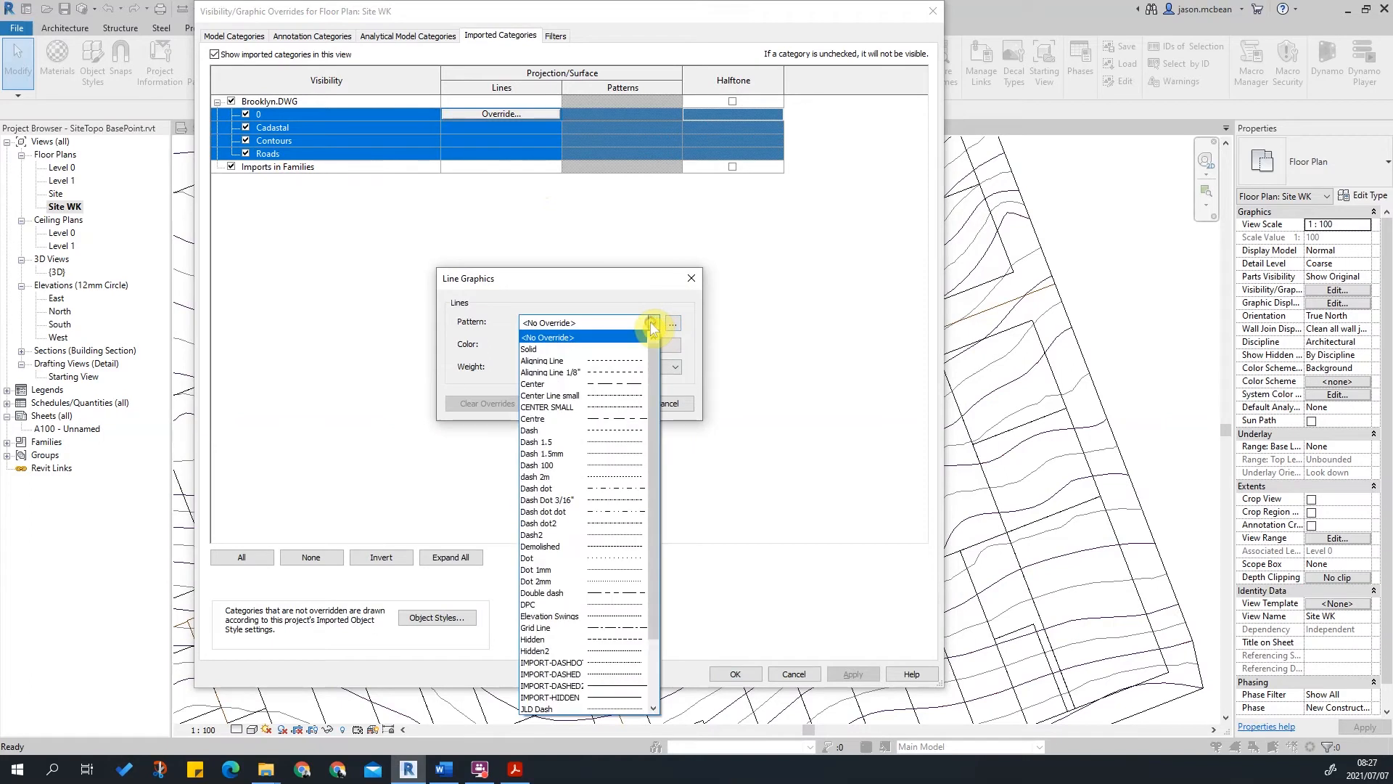
pyautogui.click(654, 325)
pyautogui.click(653, 323)
pyautogui.click(652, 327)
pyautogui.click(543, 345)
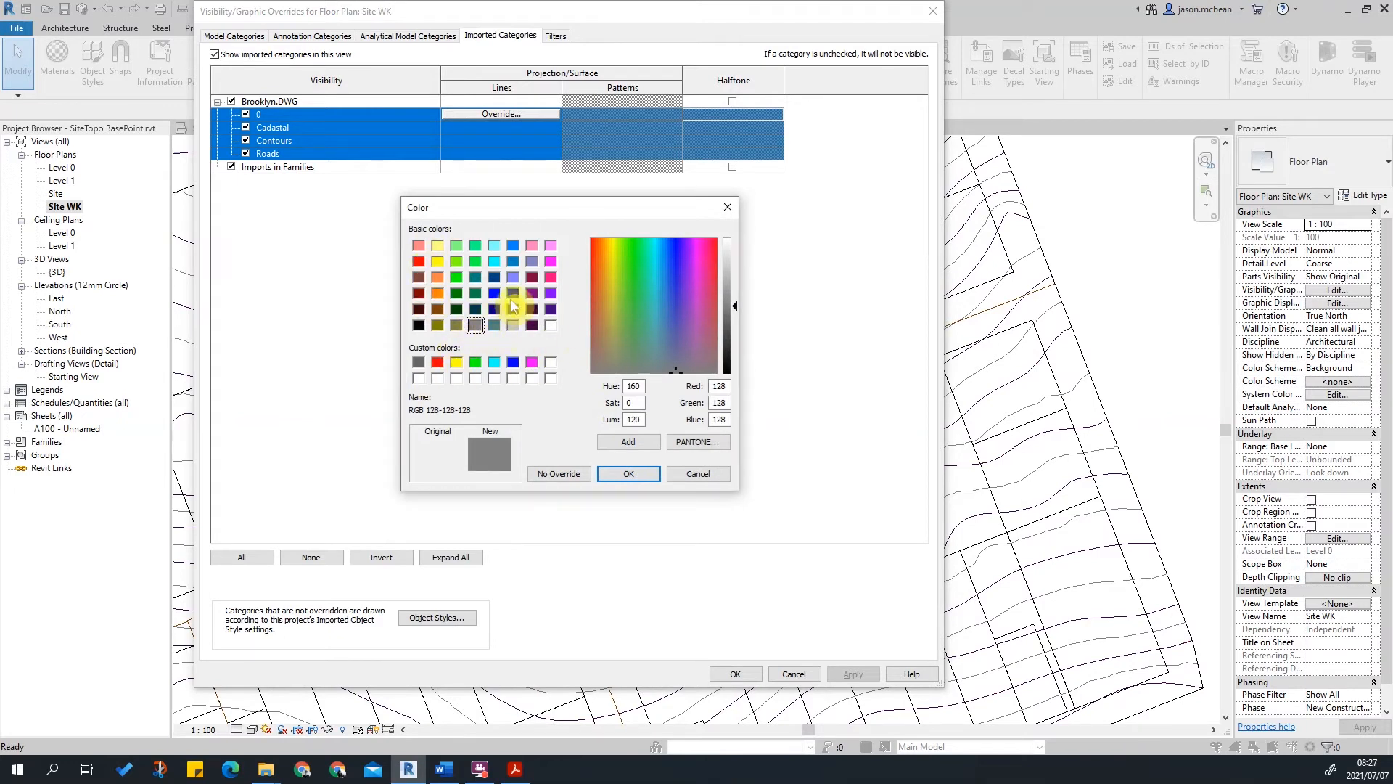
pyautogui.click(512, 263)
pyautogui.click(628, 474)
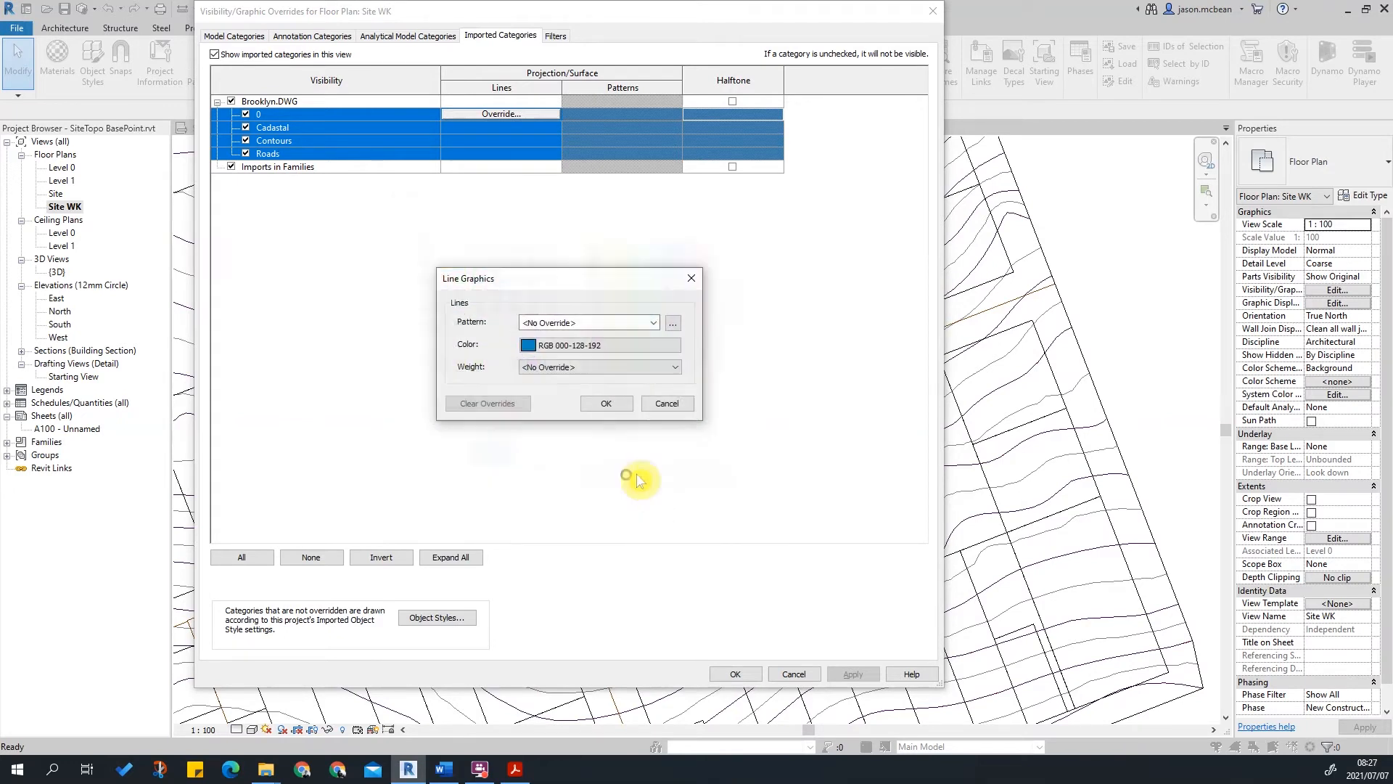
pyautogui.click(607, 405)
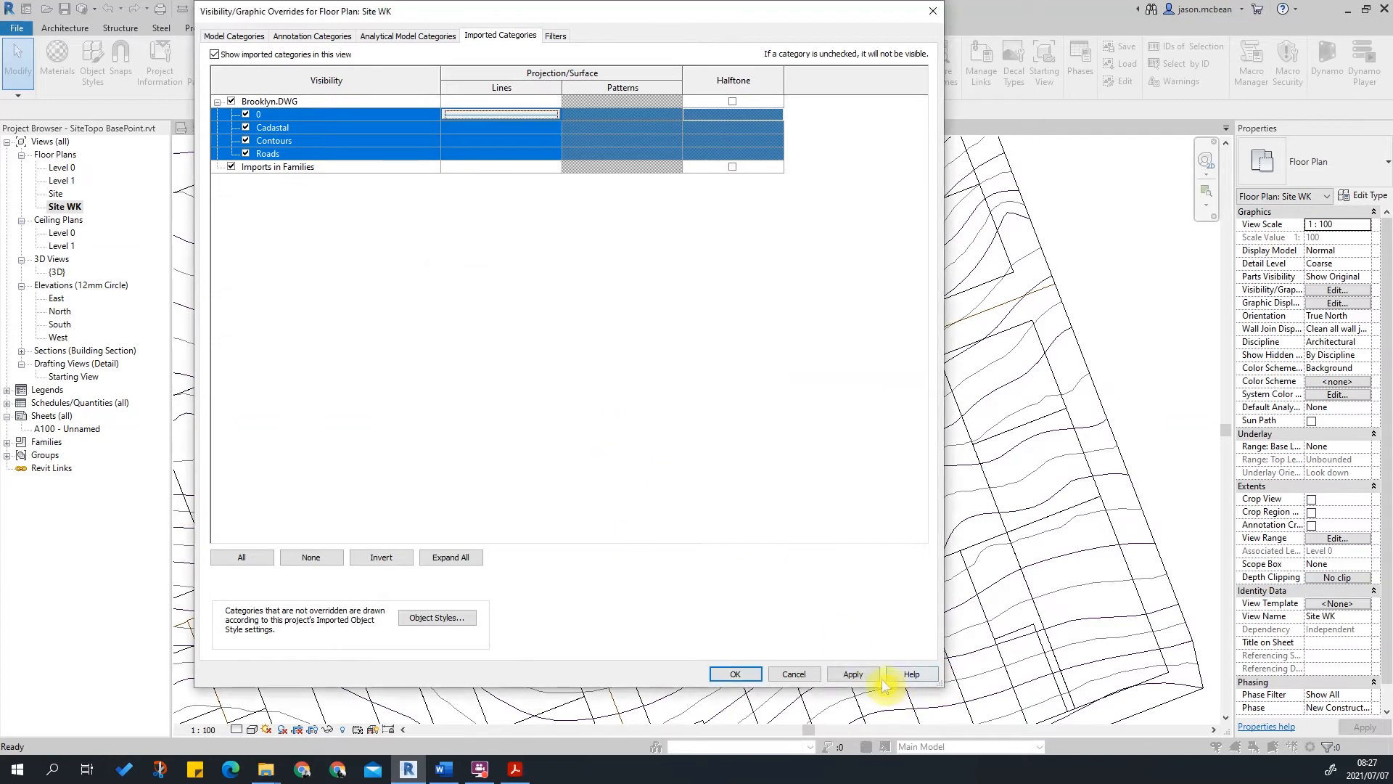
pyautogui.click(860, 676)
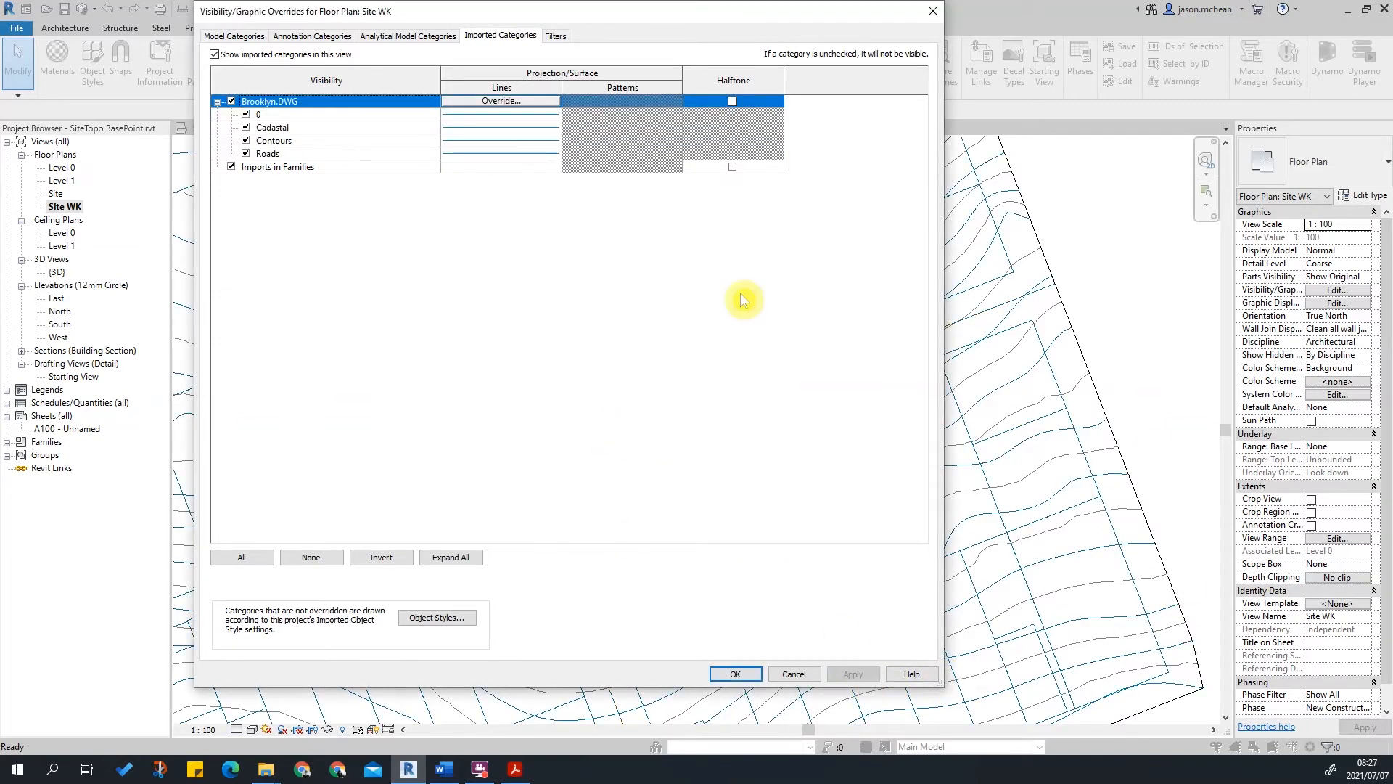
pyautogui.click(735, 674)
# Examine the recoloured Brooklyn.DWG lines against the topography contours and property lines around the base point.
pyautogui.scroll(3, 591, 389)
pyautogui.scroll(-3, 601, 600)
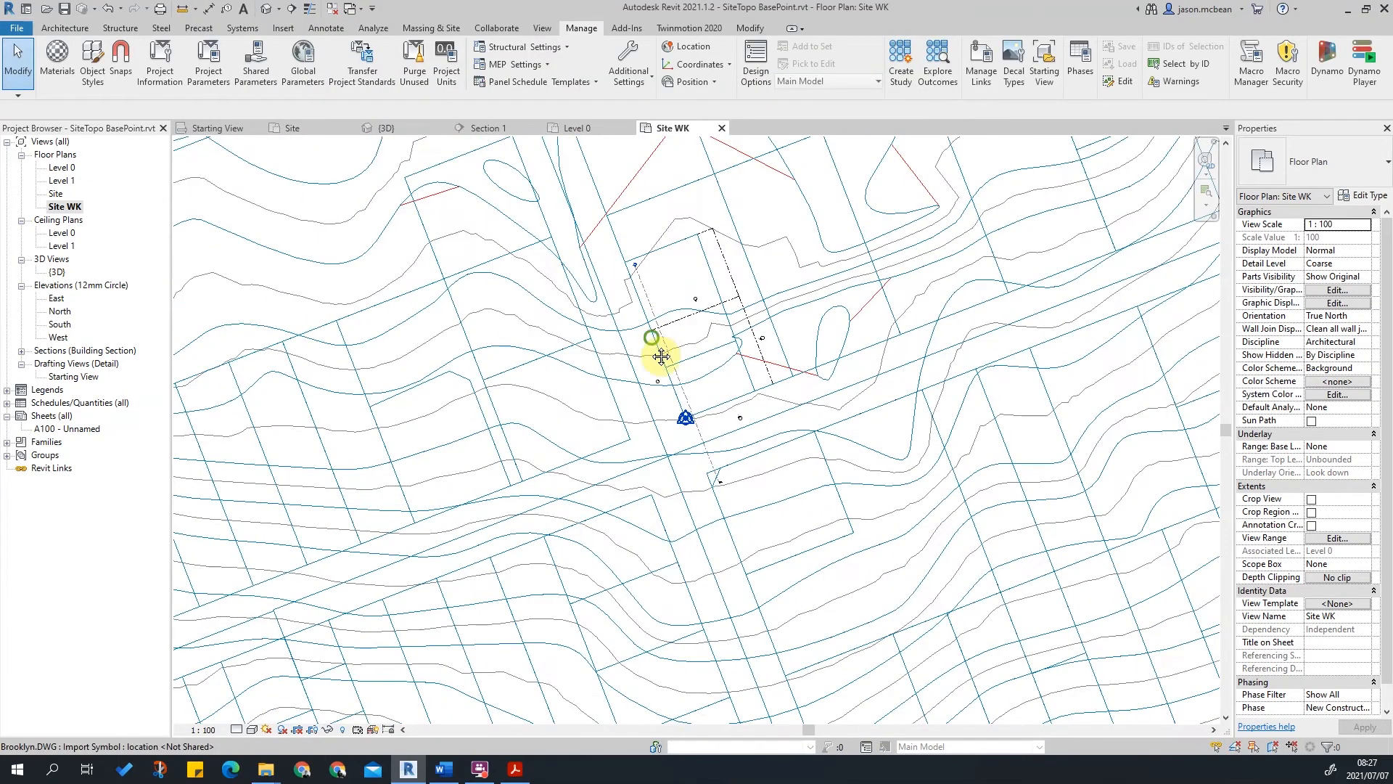
pyautogui.moveTo(661, 357); pyautogui.dragTo(633, 480, button='middle')
pyautogui.scroll(-2, 629, 476)
pyautogui.moveTo(829, 560); pyautogui.dragTo(825, 443, button='middle')
pyautogui.scroll(3, 616, 335)
pyautogui.moveTo(885, 614); pyautogui.dragTo(789, 583, button='middle')
pyautogui.scroll(1, 653, 425)
pyautogui.scroll(-2, 593, 464)
pyautogui.moveTo(590, 481); pyautogui.dragTo(513, 511, button='middle')
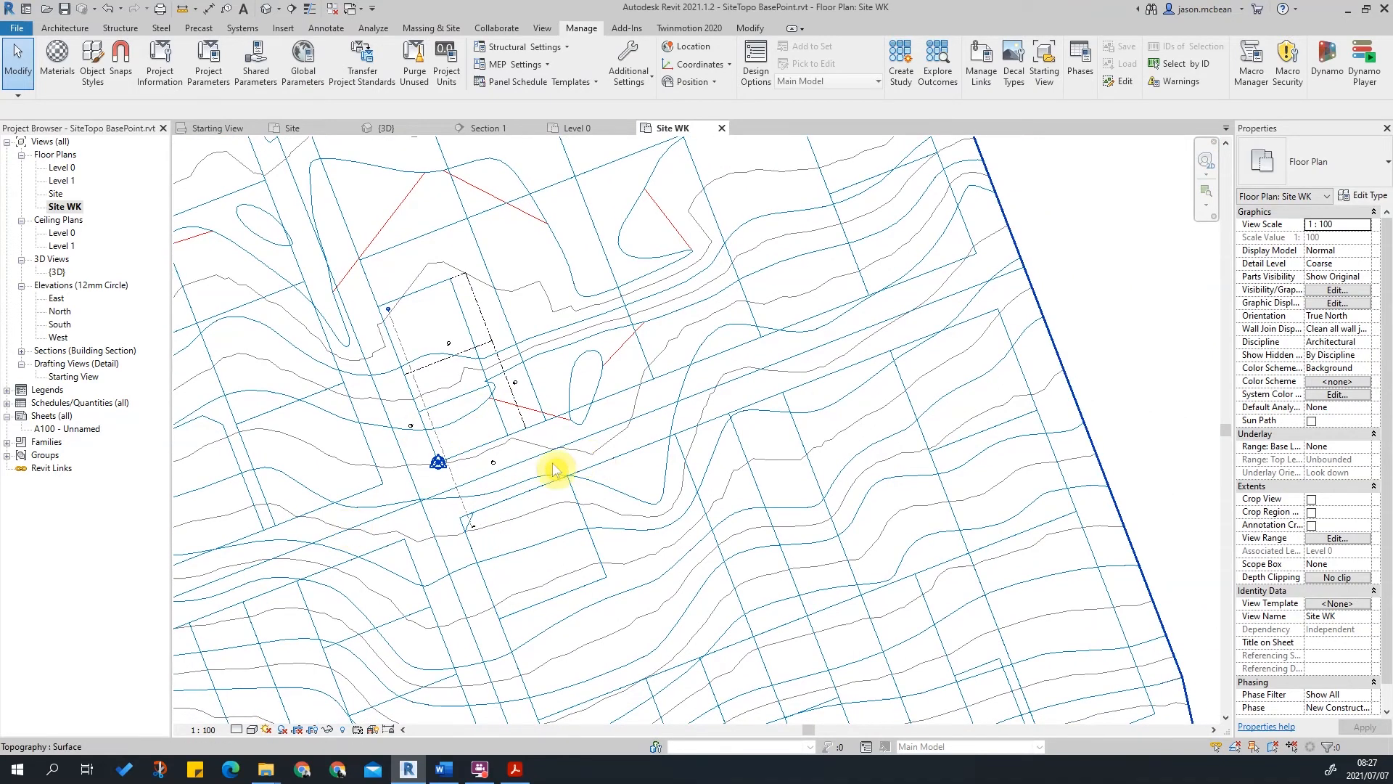
# Set the Site WK plan's visual style to Wireframe.
pyautogui.scroll(-3, 609, 467)
pyautogui.click(252, 730)
pyautogui.click(273, 661)
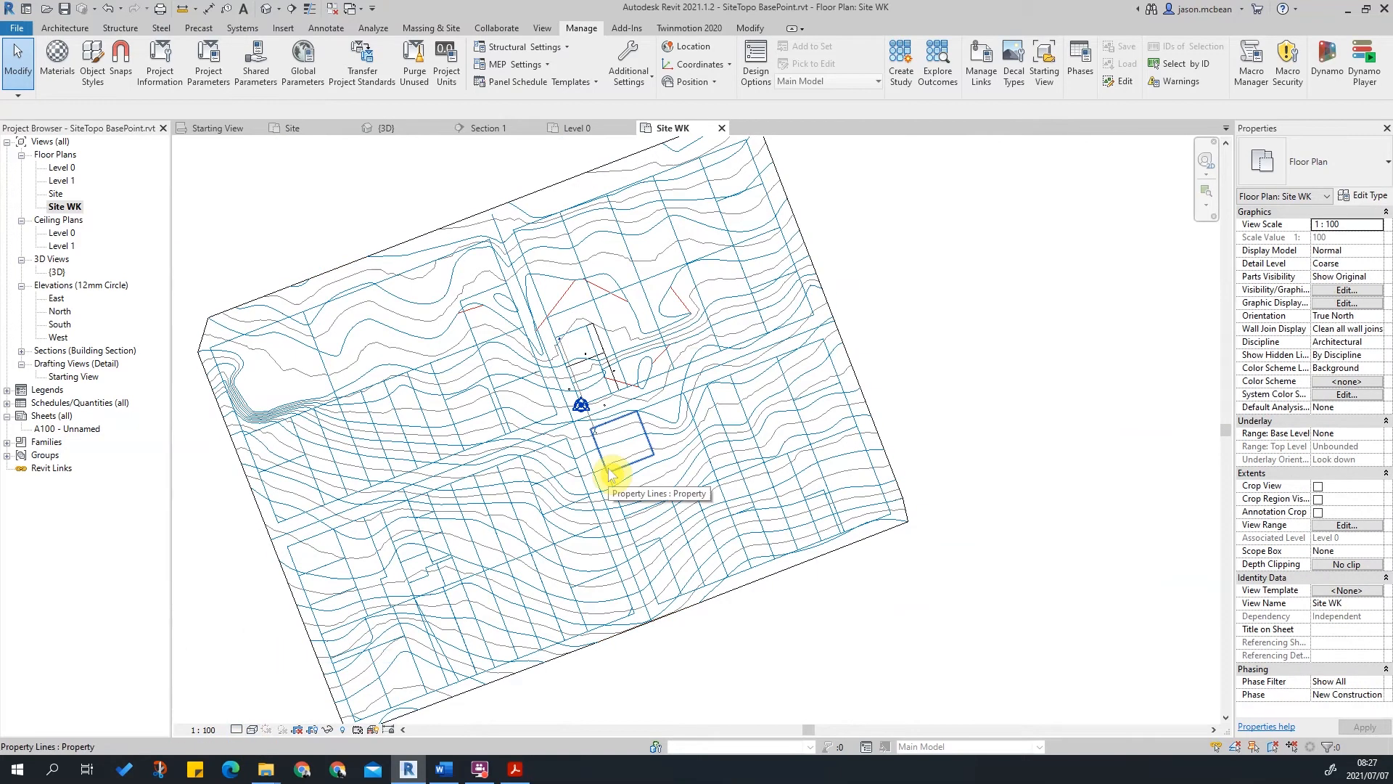
pyautogui.scroll(3, 534, 336)
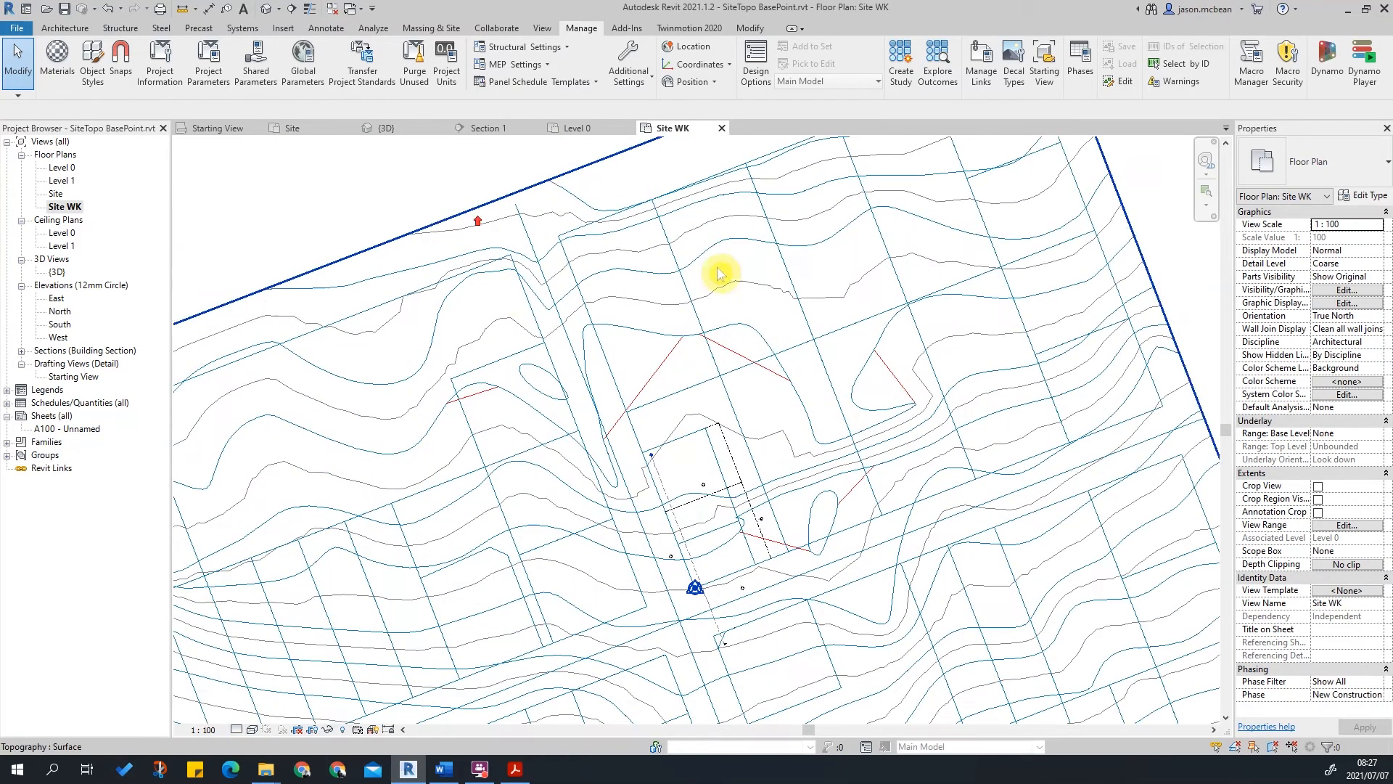
# Inspect how the topography surface and the linked Brooklyn.DWG overlap across the whole site and around the property lines.
pyautogui.scroll(-3, 554, 227)
pyautogui.click(589, 466)
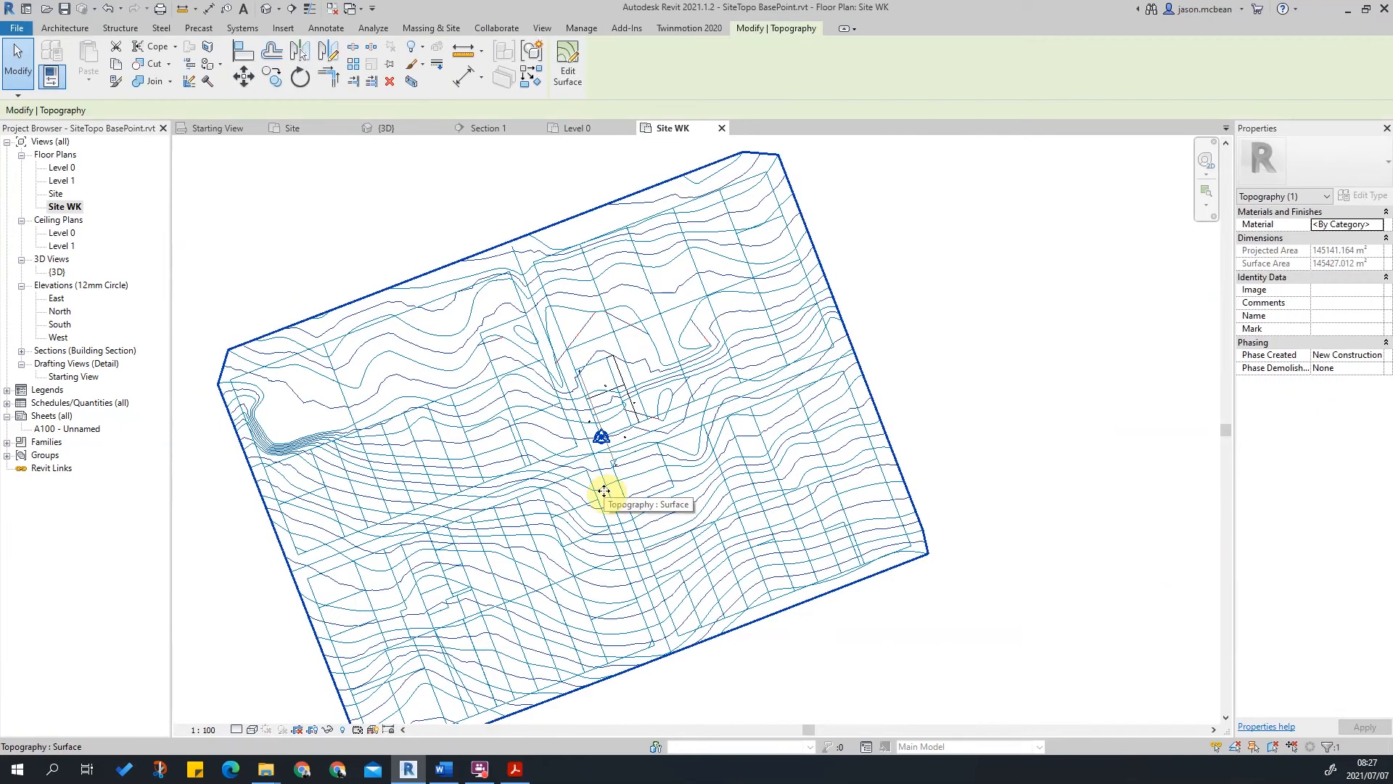
pyautogui.press('Escape')
pyautogui.scroll(5, 636, 440)
pyautogui.scroll(-3, 612, 399)
pyautogui.moveTo(876, 408); pyautogui.dragTo(907, 491, button='middle')
pyautogui.scroll(-1, 609, 439)
pyautogui.scroll(-1, 634, 440)
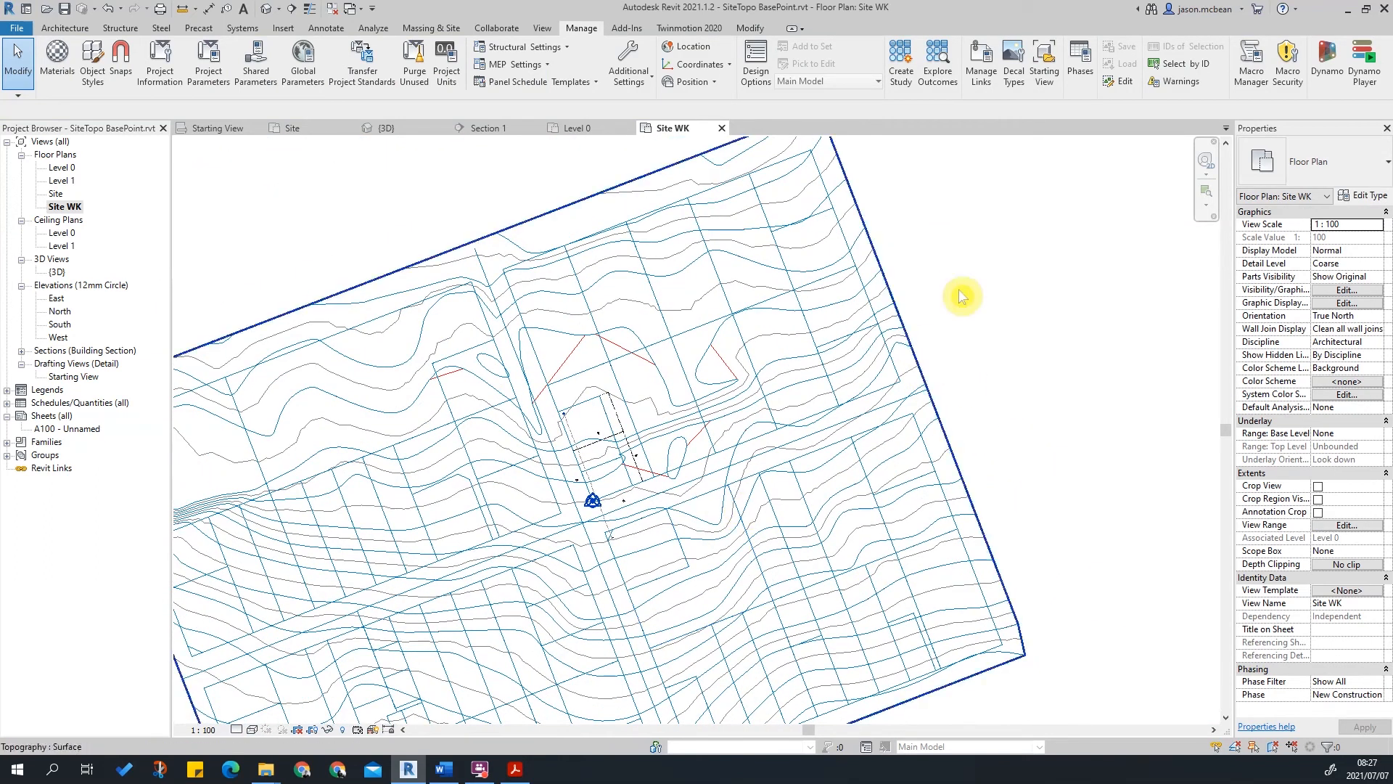
pyautogui.scroll(-2, 853, 330)
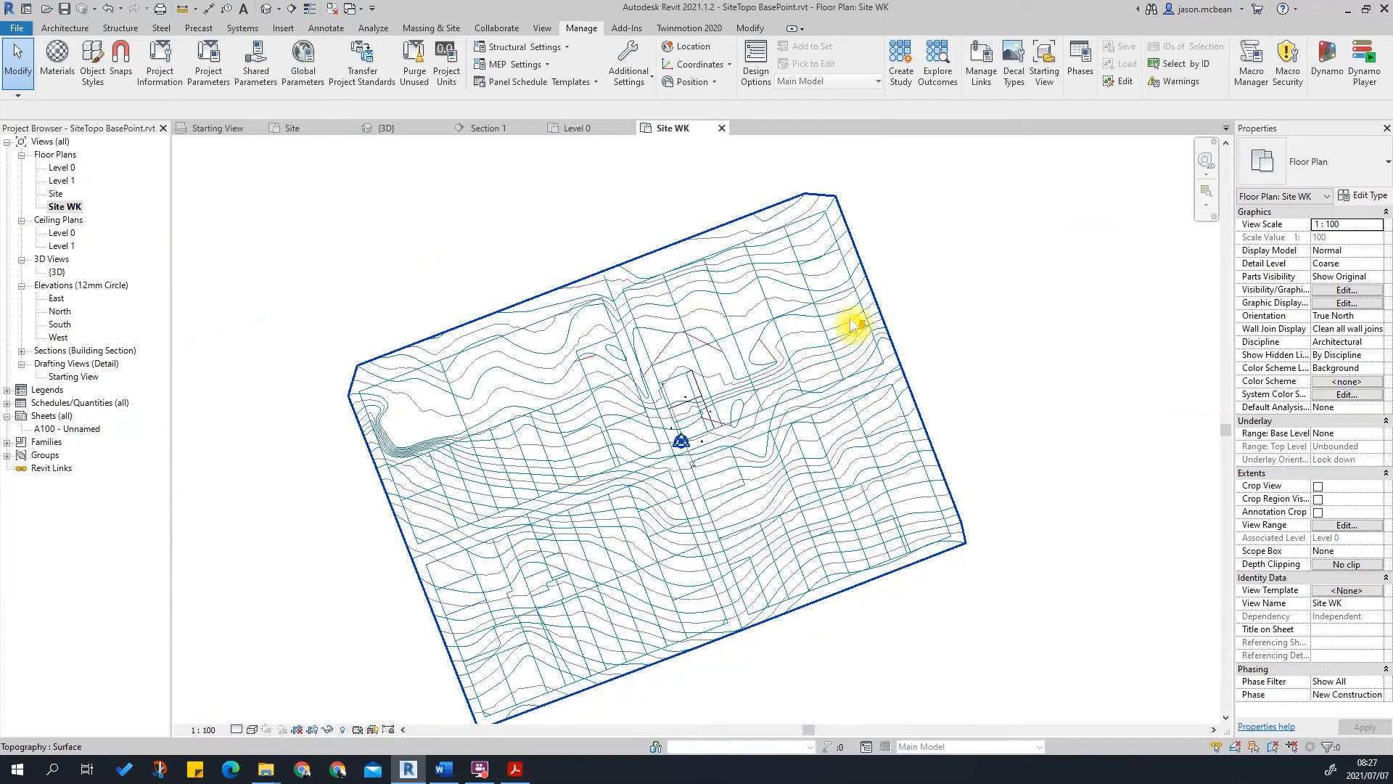
pyautogui.scroll(5, 715, 363)
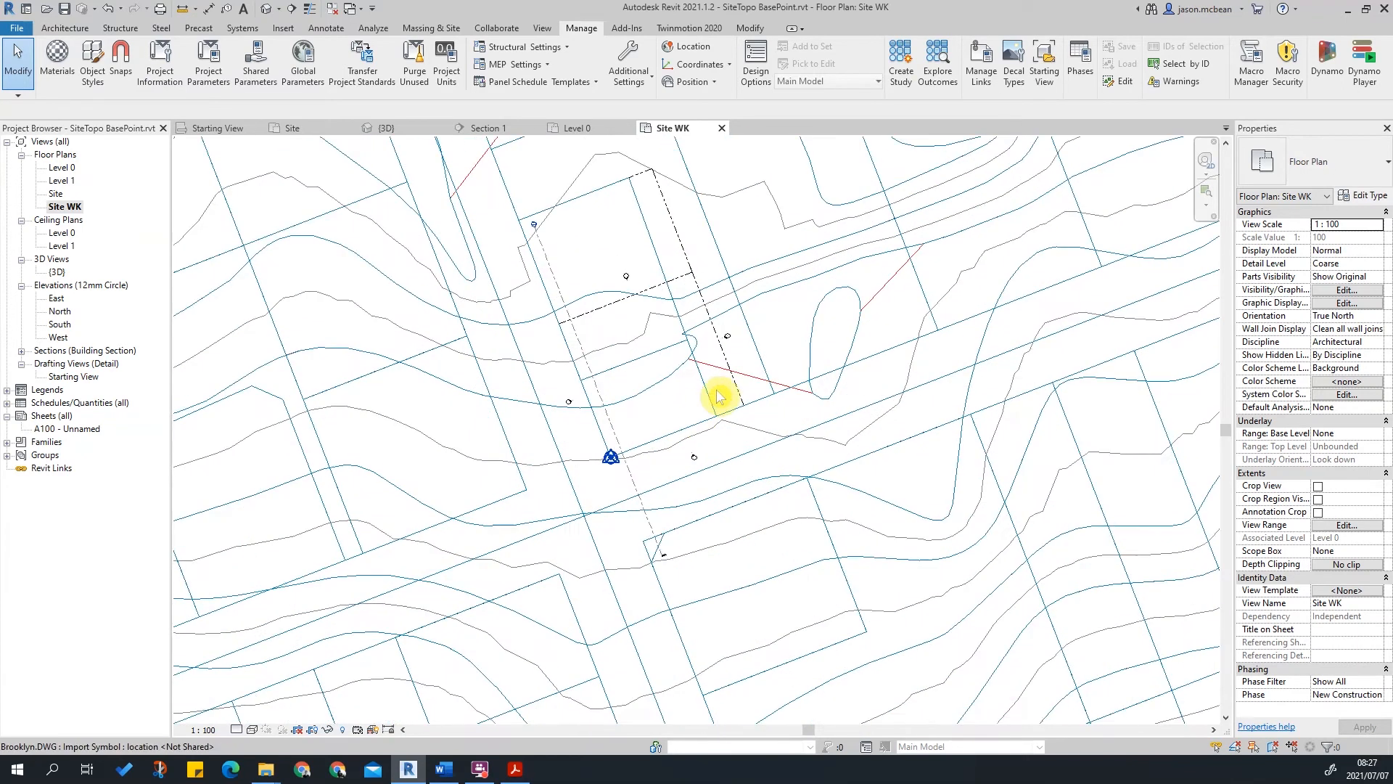
pyautogui.click(723, 409)
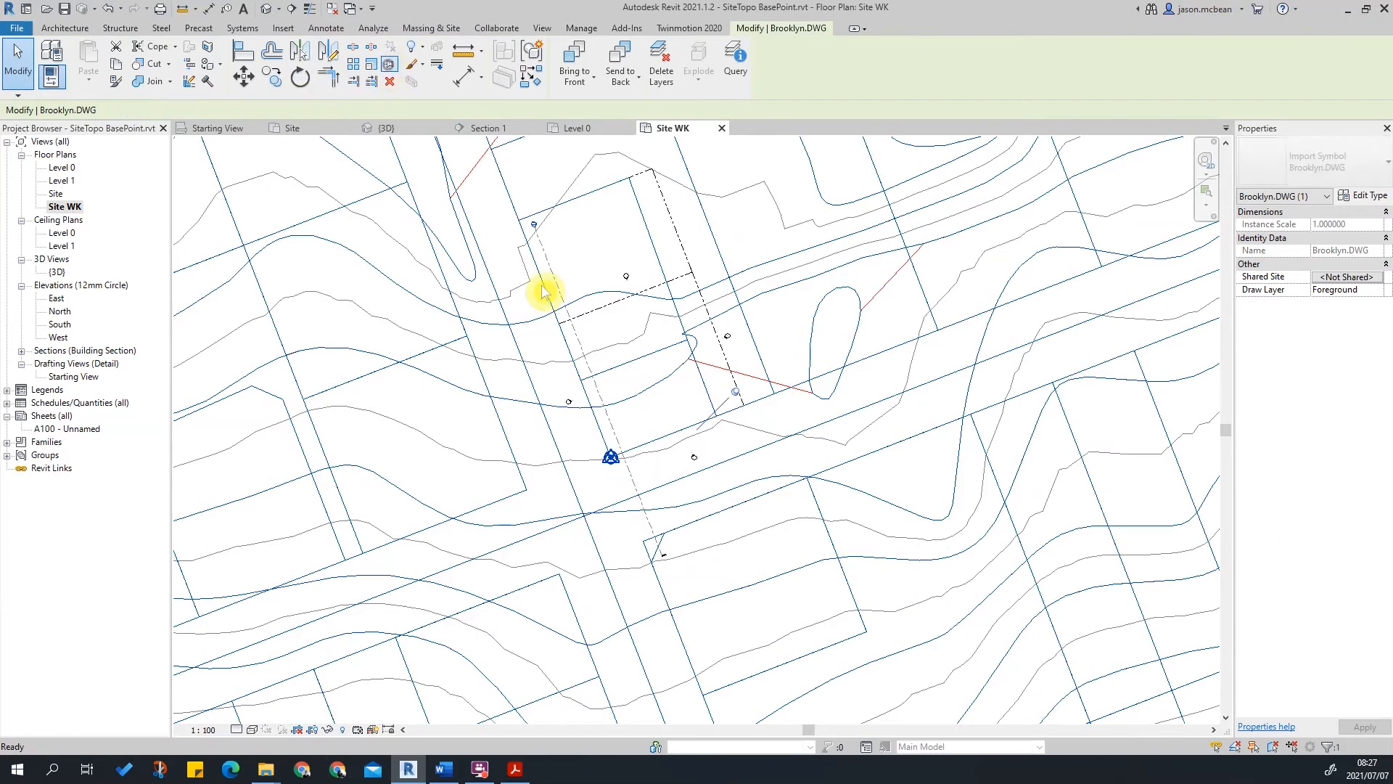
pyautogui.scroll(-3, 663, 399)
pyautogui.press('Escape')
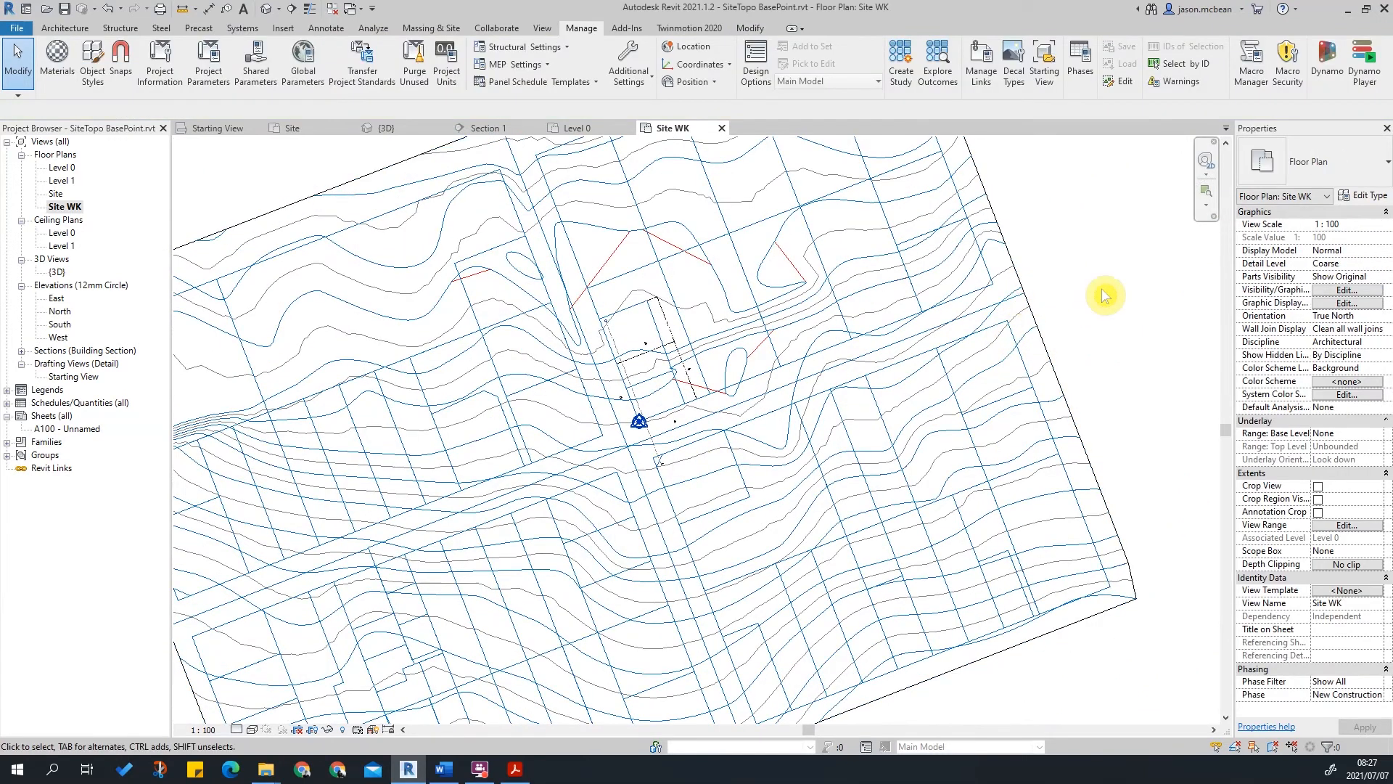
pyautogui.scroll(-3, 1104, 295)
pyautogui.scroll(4, 1076, 298)
pyautogui.moveTo(663, 314); pyautogui.dragTo(678, 270, button='middle')
# Hide the Topography category in the Site WK plan's visibility/graphic overrides.
pyautogui.press('v')
pyautogui.press('v')
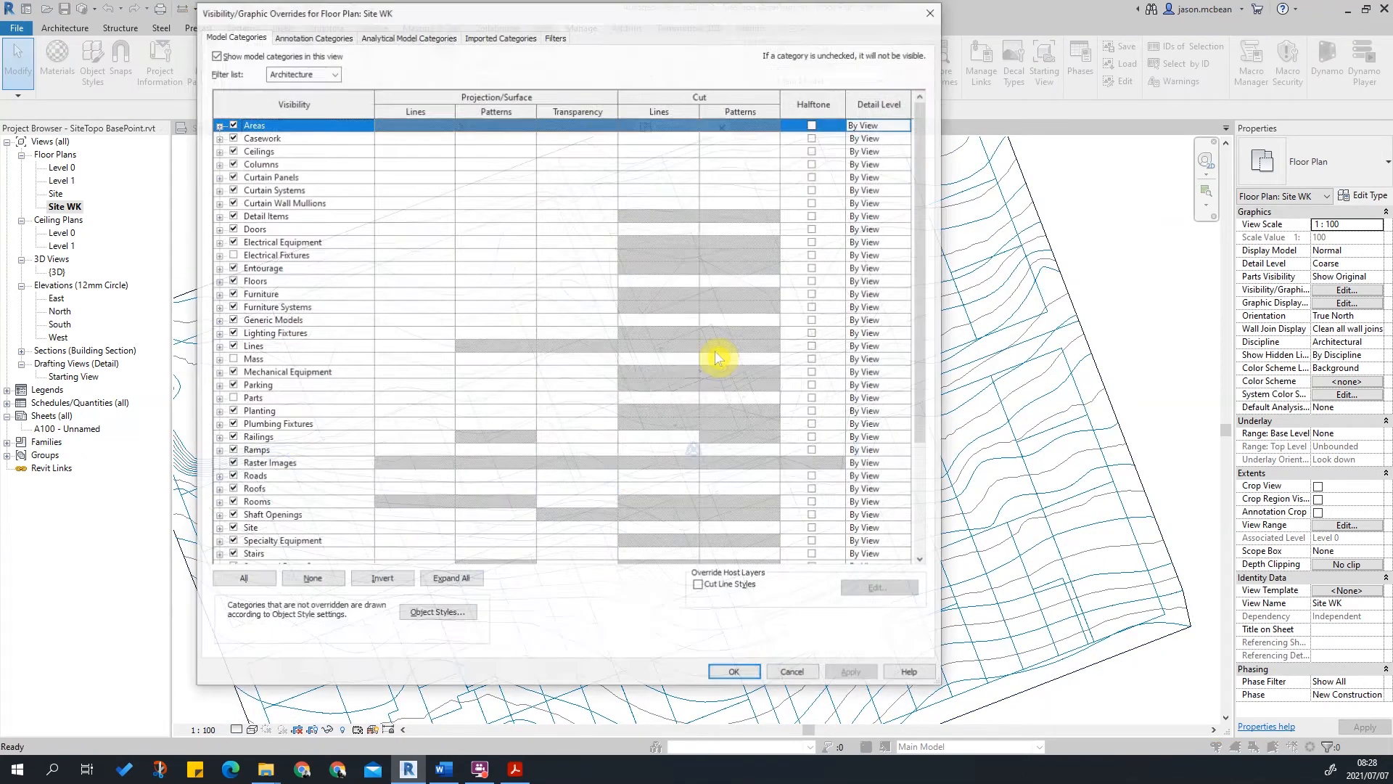
pyautogui.click(277, 431)
pyautogui.press('t')
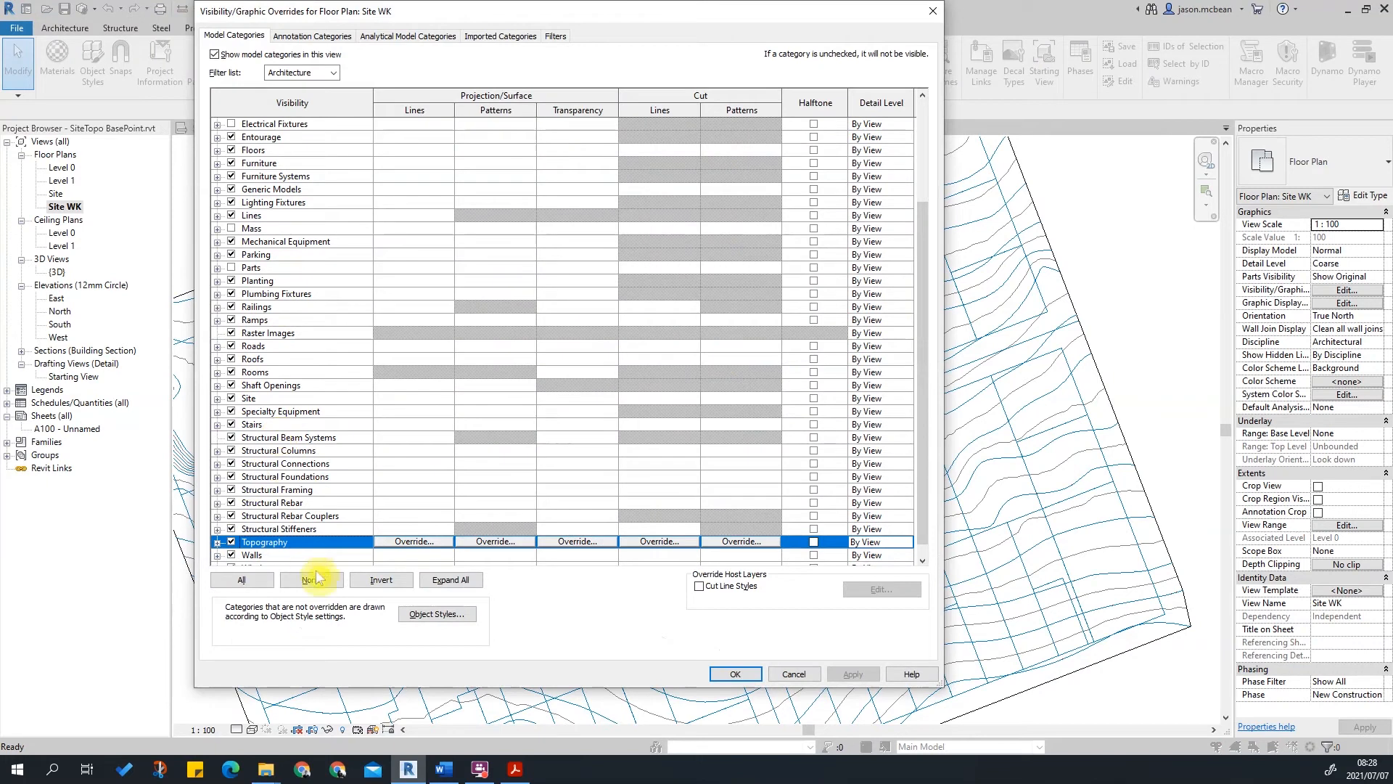
pyautogui.scroll(-1, 340, 527)
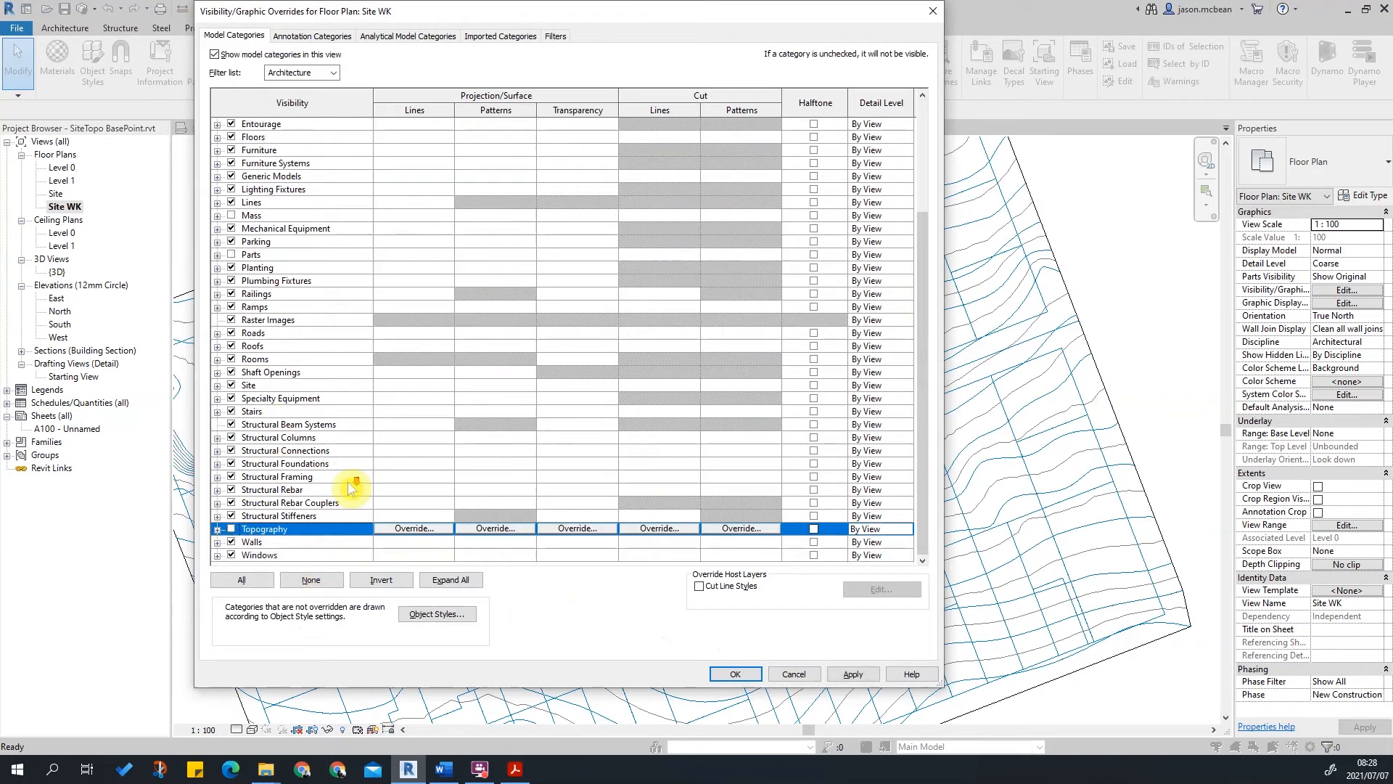
pyautogui.click(851, 675)
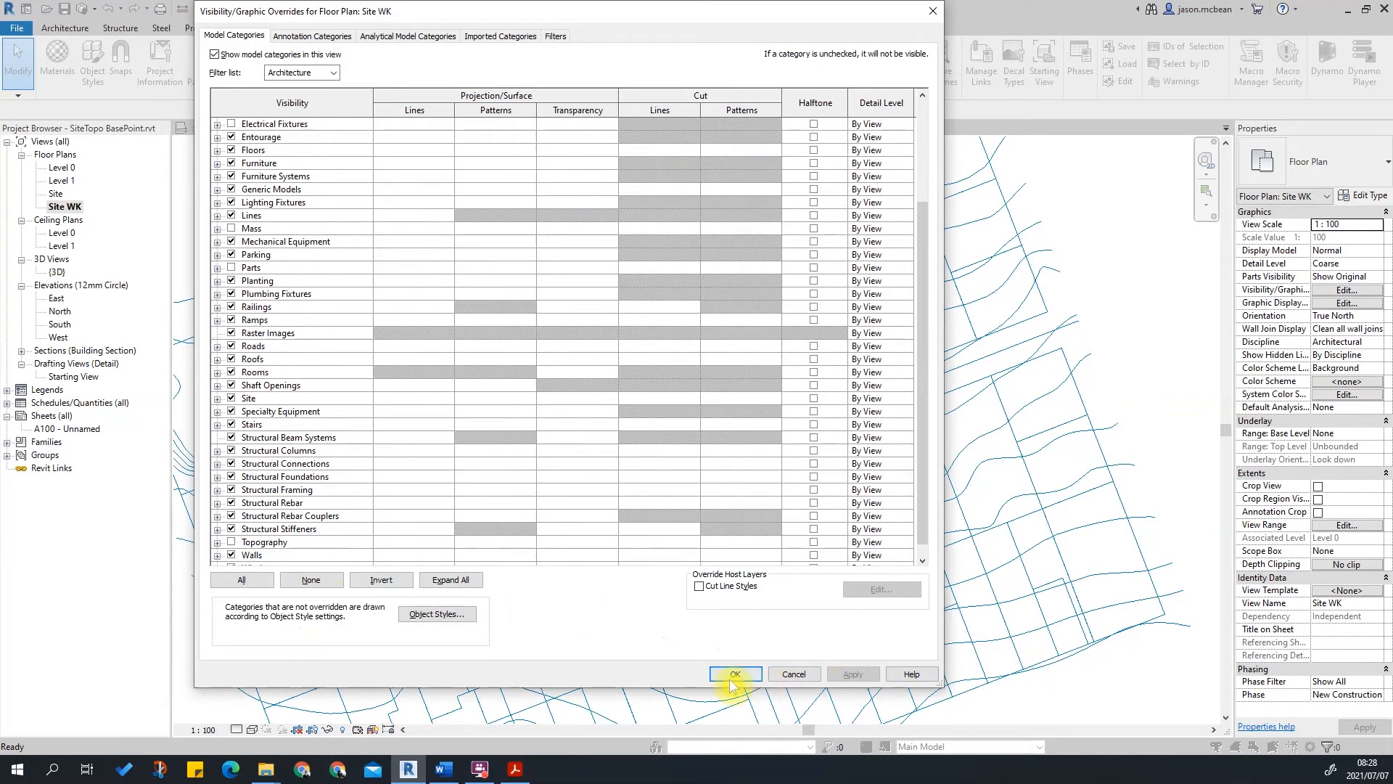
pyautogui.click(759, 677)
# Examine Brooklyn.DWG's lines on their own around the base point and the property lines.
pyautogui.click(983, 350)
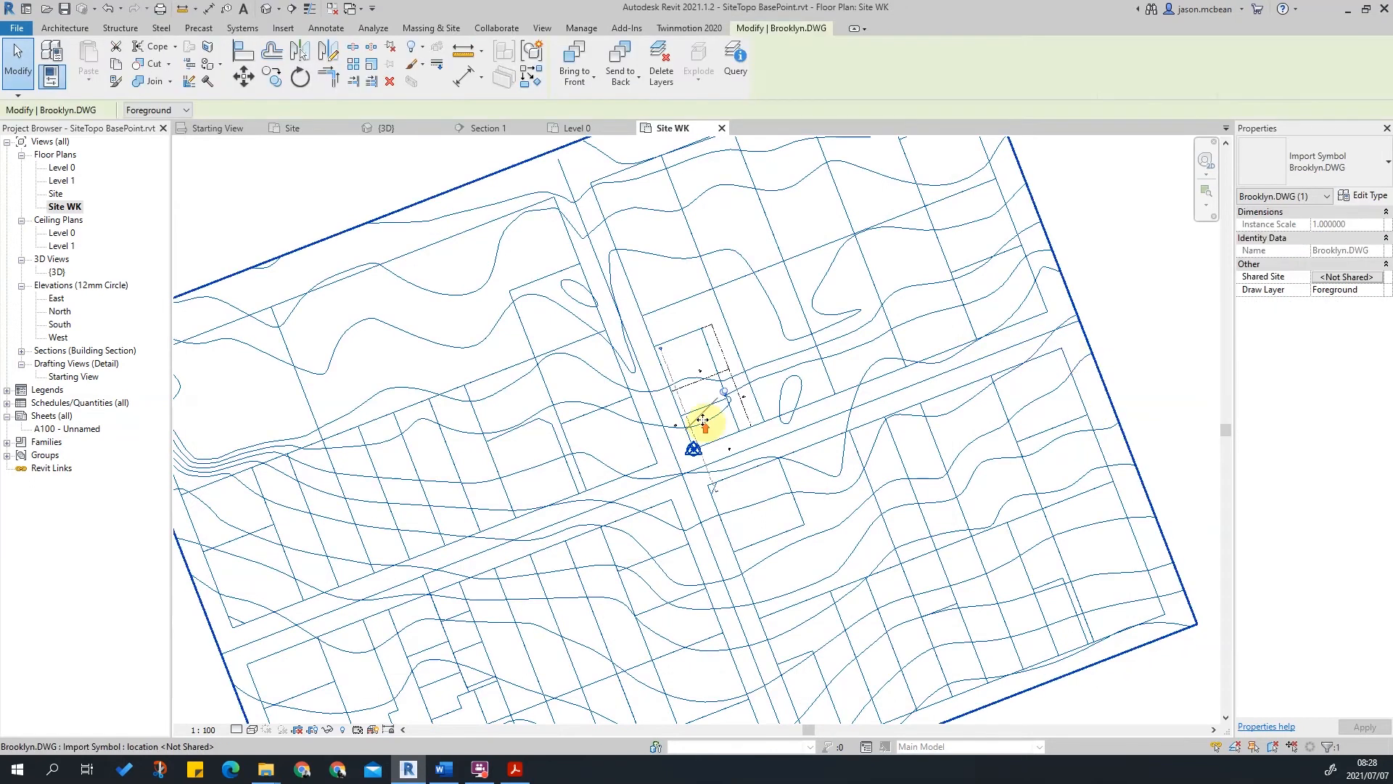
pyautogui.press('Escape')
pyautogui.scroll(2, 702, 422)
pyautogui.scroll(3, 740, 439)
pyautogui.click(861, 386)
pyautogui.press('Escape')
pyautogui.scroll(-2, 596, 310)
pyautogui.scroll(-2, 596, 310)
pyautogui.scroll(-2, 603, 438)
pyautogui.moveTo(582, 450); pyautogui.dragTo(601, 538, button='middle')
pyautogui.moveTo(774, 342); pyautogui.dragTo(698, 333, button='middle')
pyautogui.moveTo(426, 600); pyautogui.dragTo(462, 509, button='middle')
pyautogui.moveTo(268, 770)
pyautogui.click(312, 724)
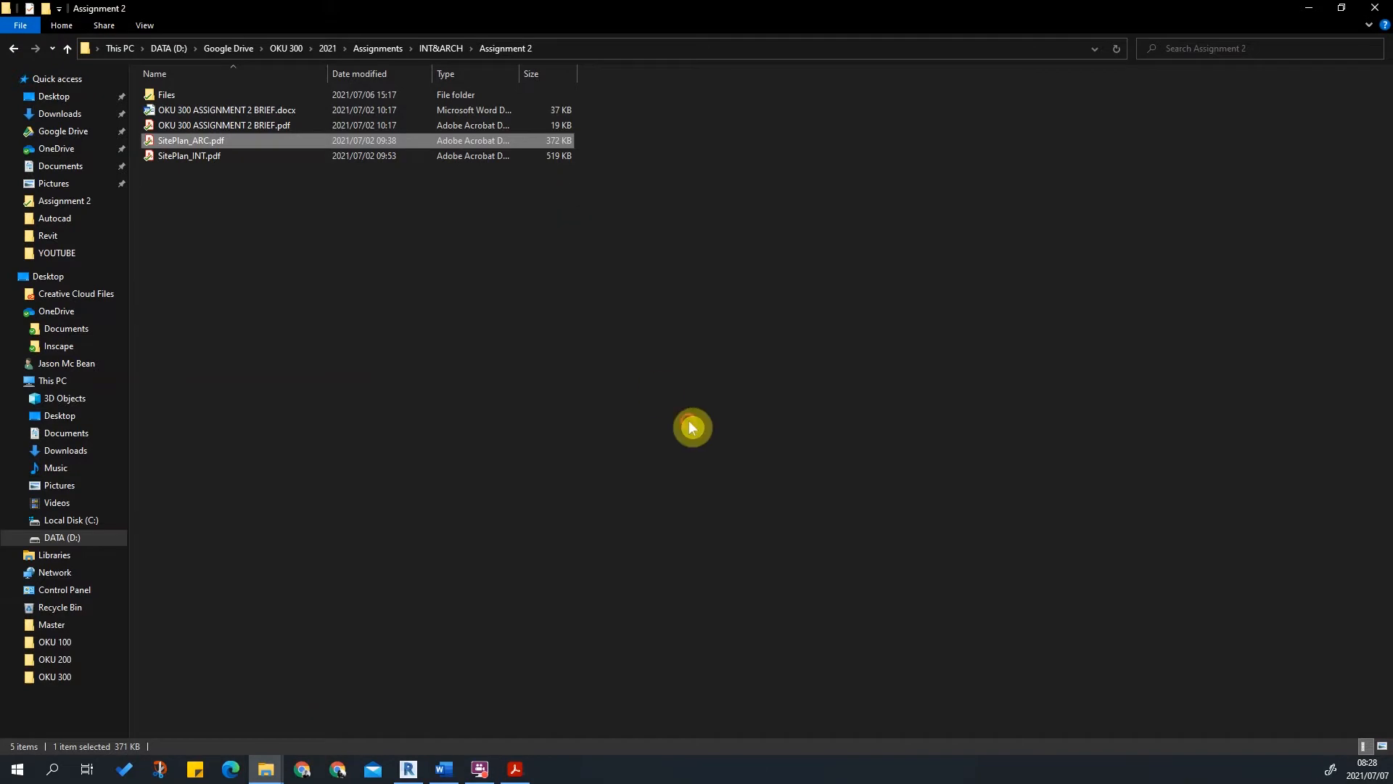
pyautogui.click(691, 427)
pyautogui.click(1312, 7)
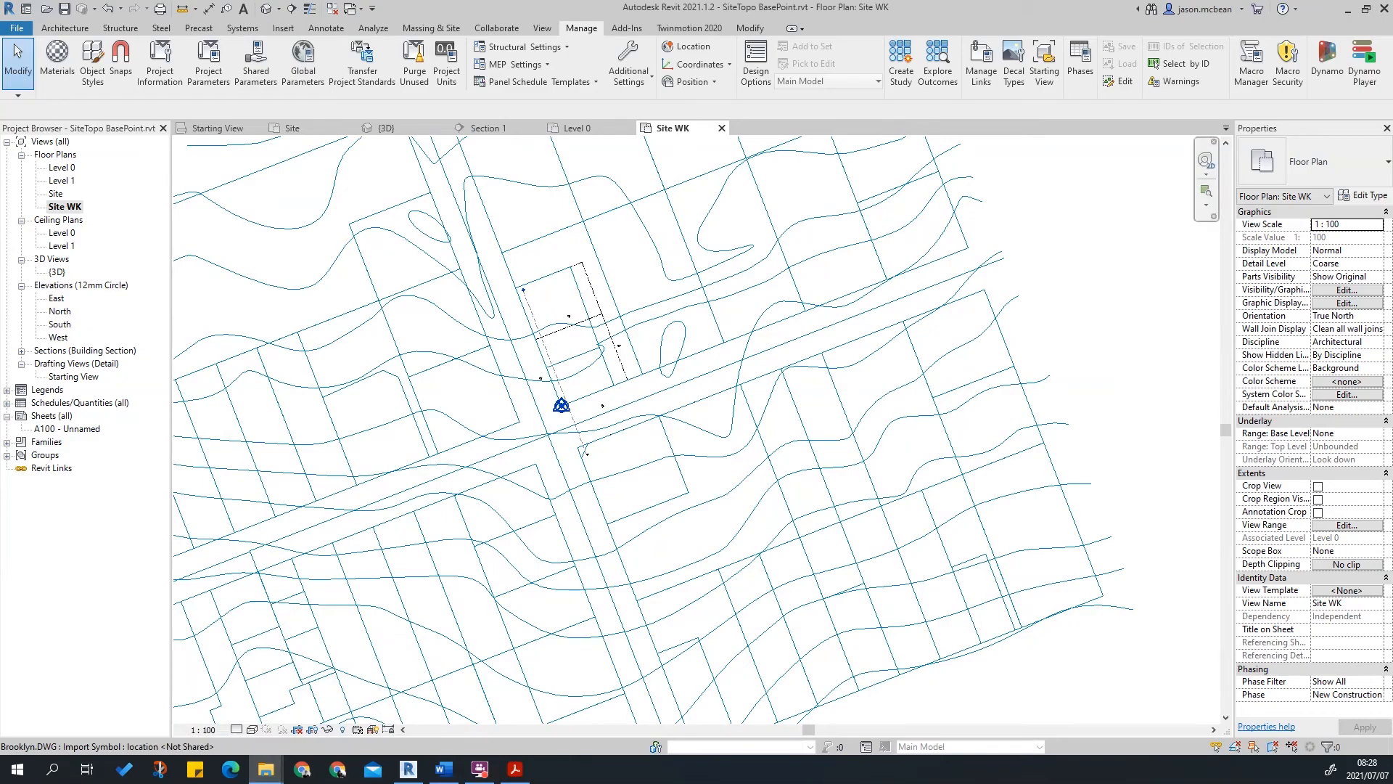
# Switch to File Explorer and open Google Drive's OKU 300 > 2021 > Class Files > ARC > SitePlan folder.
pyautogui.moveTo(1392, 174); pyautogui.dragTo(283, 2)
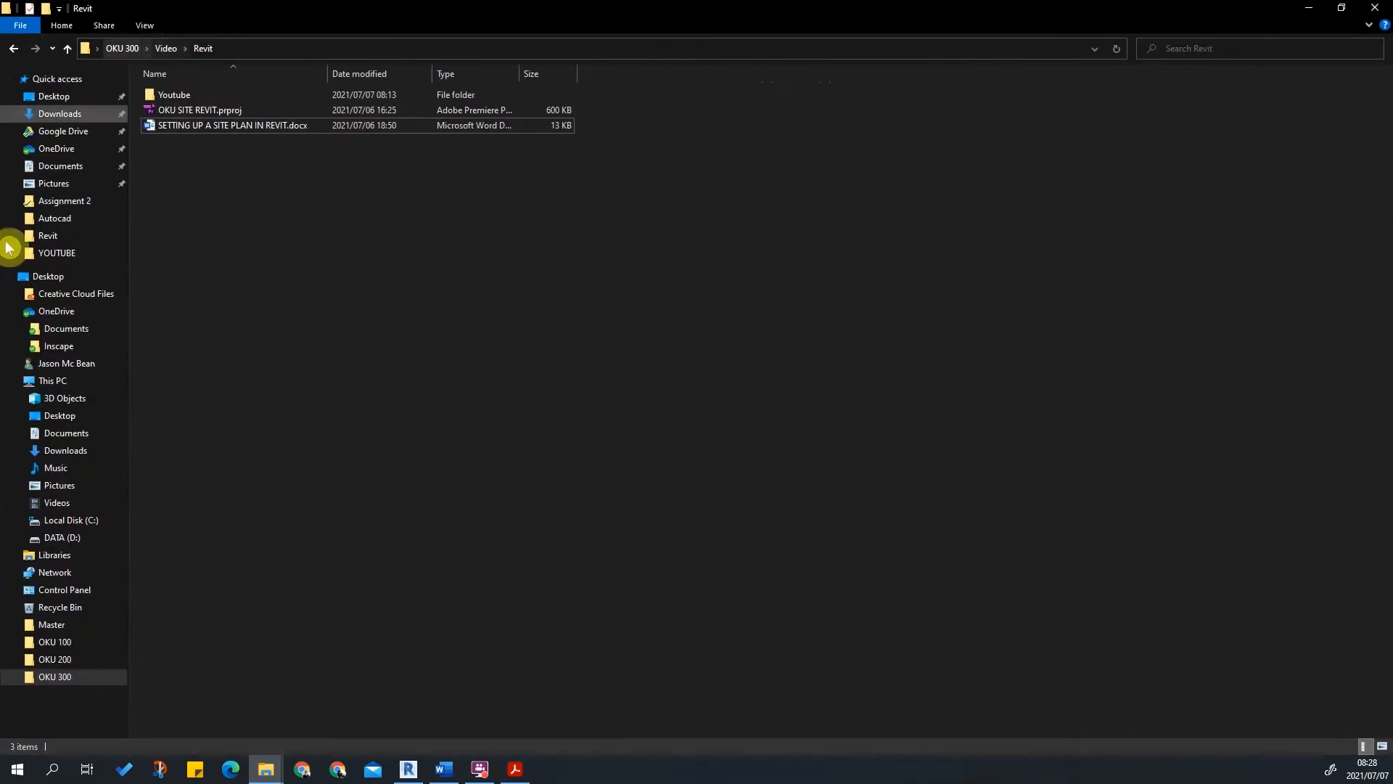
pyautogui.click(60, 538)
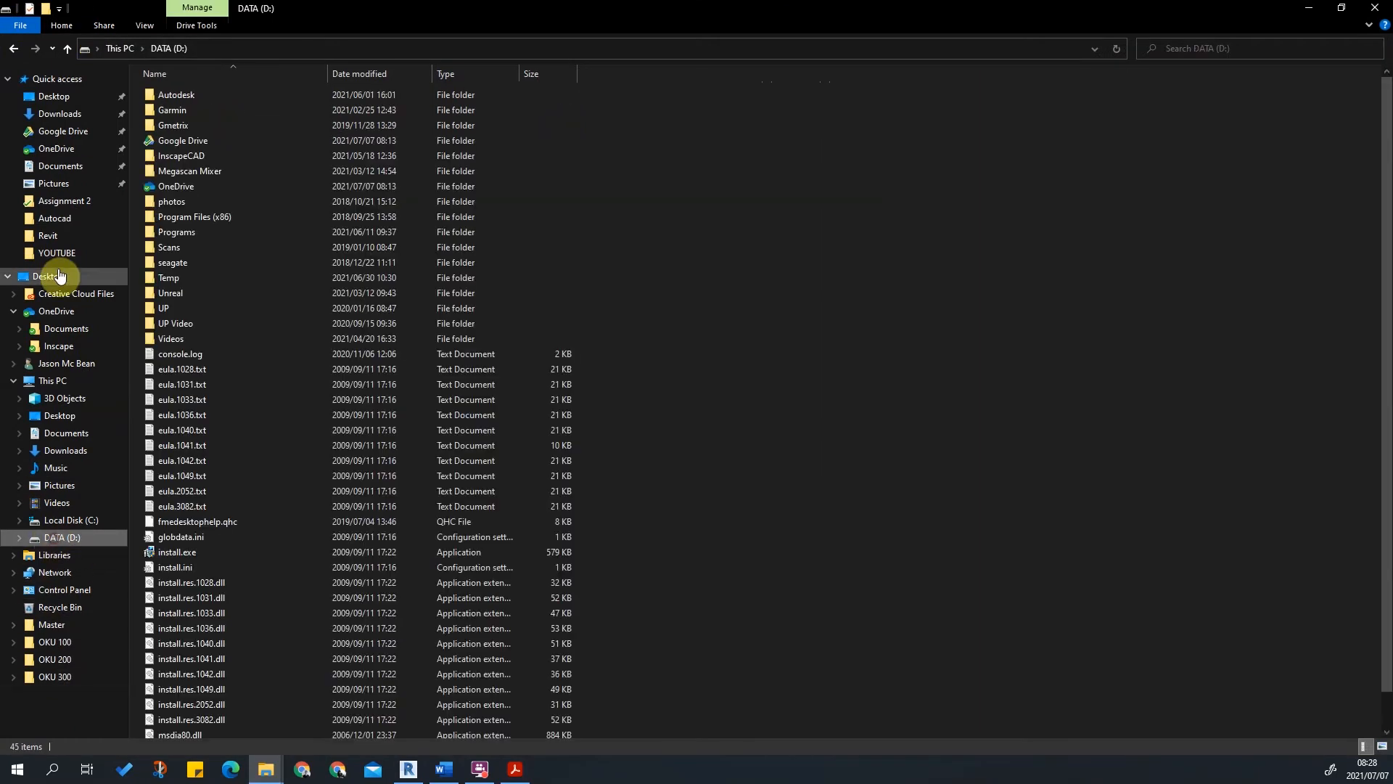
pyautogui.click(60, 132)
pyautogui.doubleClick(177, 201)
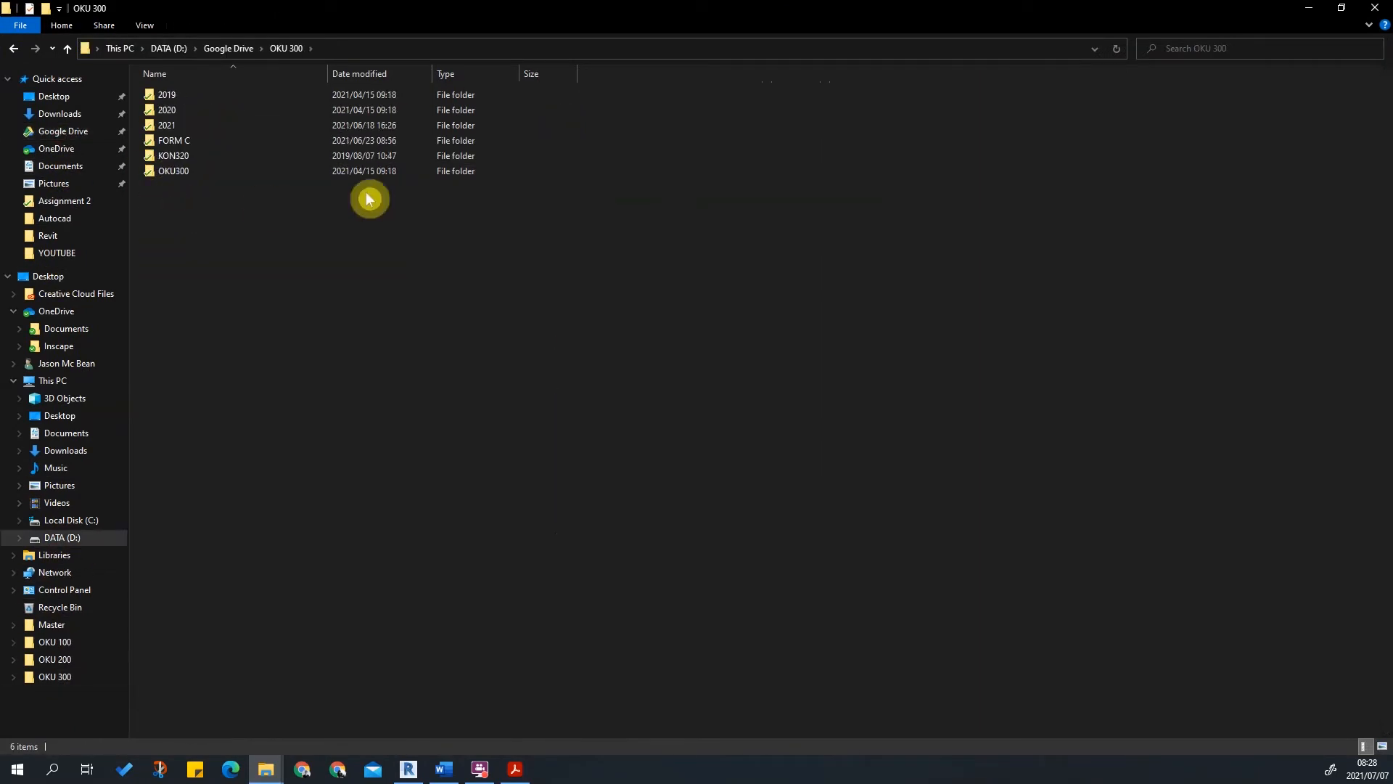
pyautogui.doubleClick(179, 126)
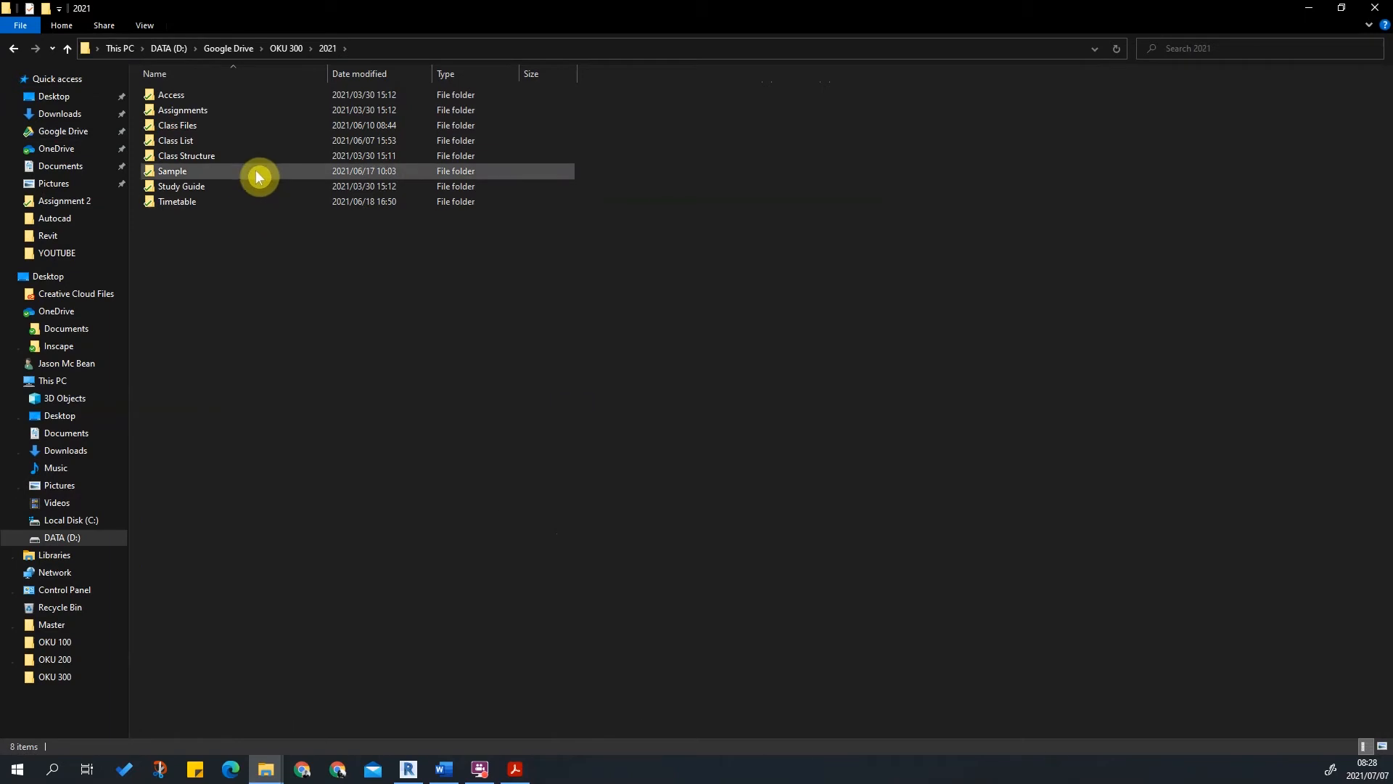
pyautogui.doubleClick(197, 124)
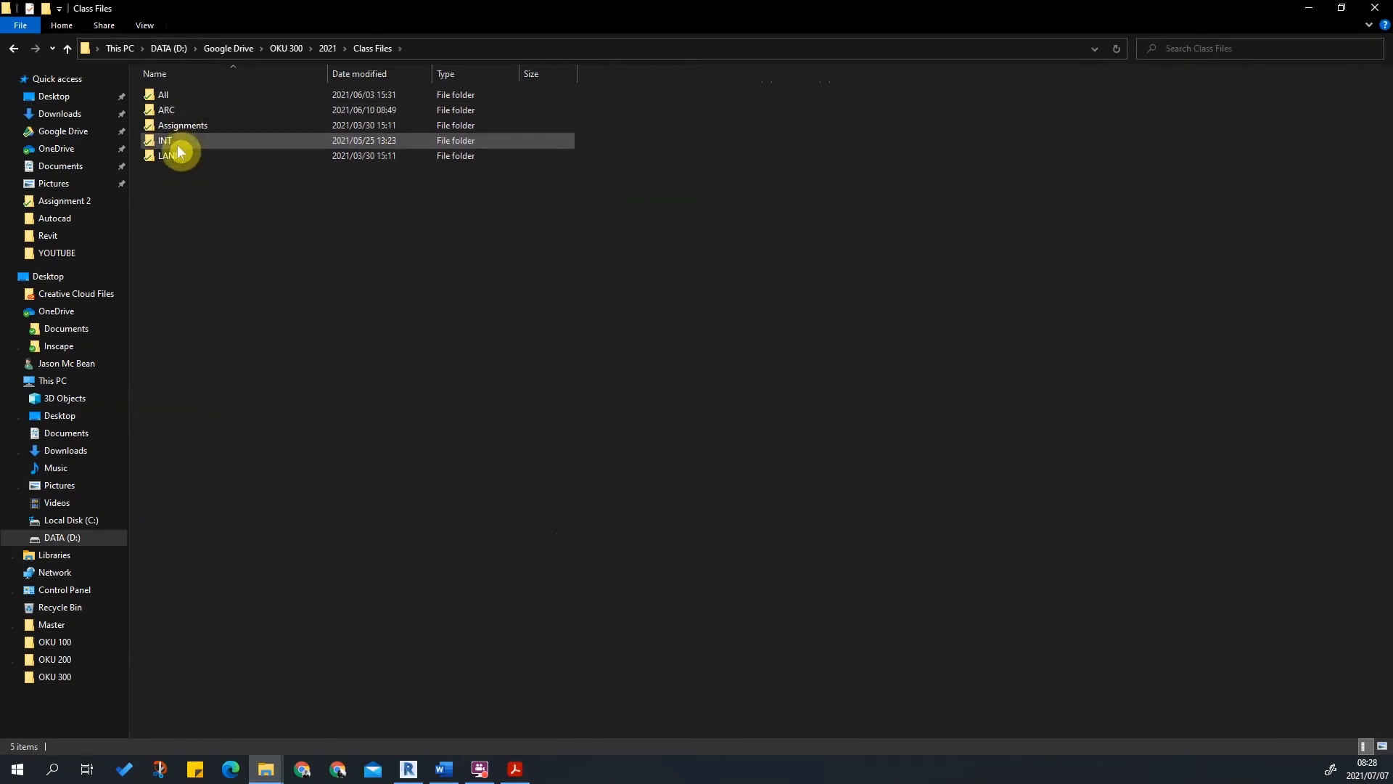
pyautogui.doubleClick(176, 111)
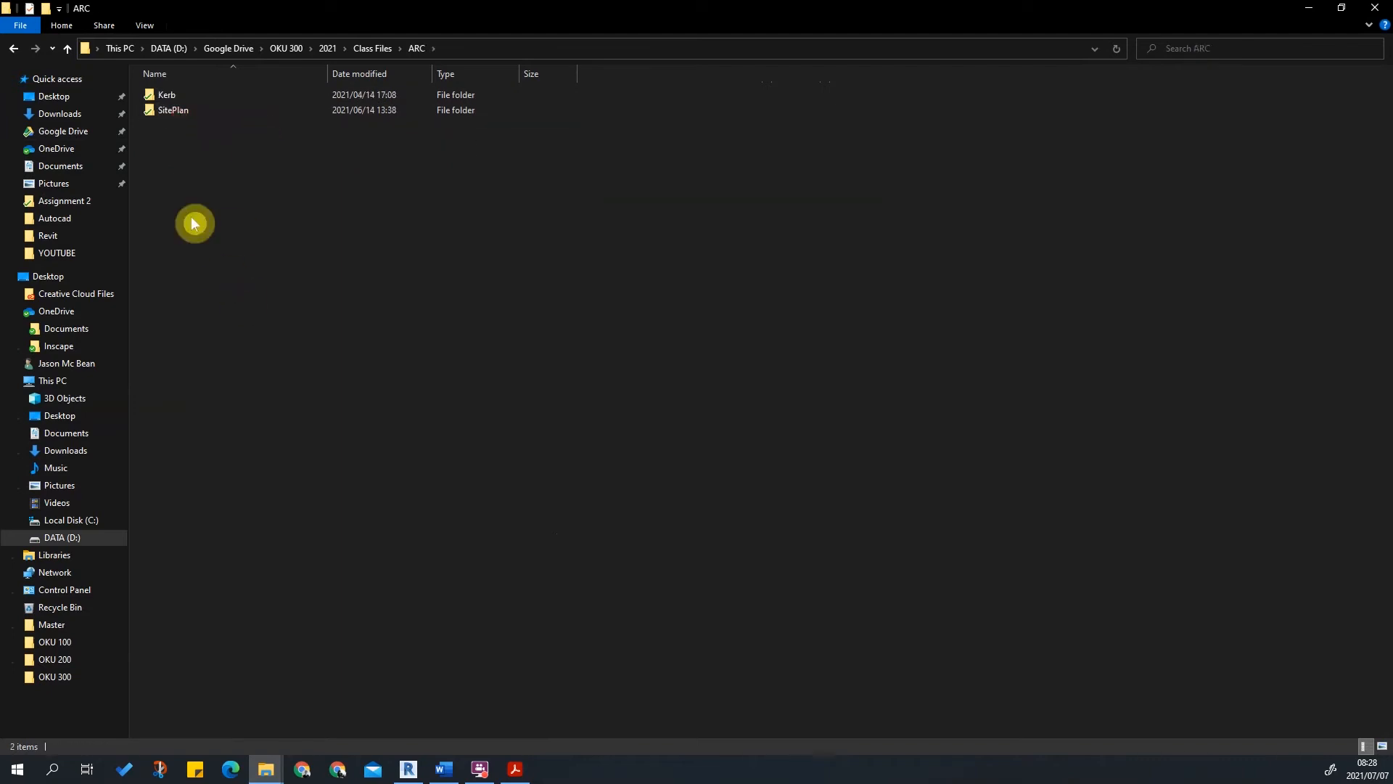
pyautogui.doubleClick(174, 114)
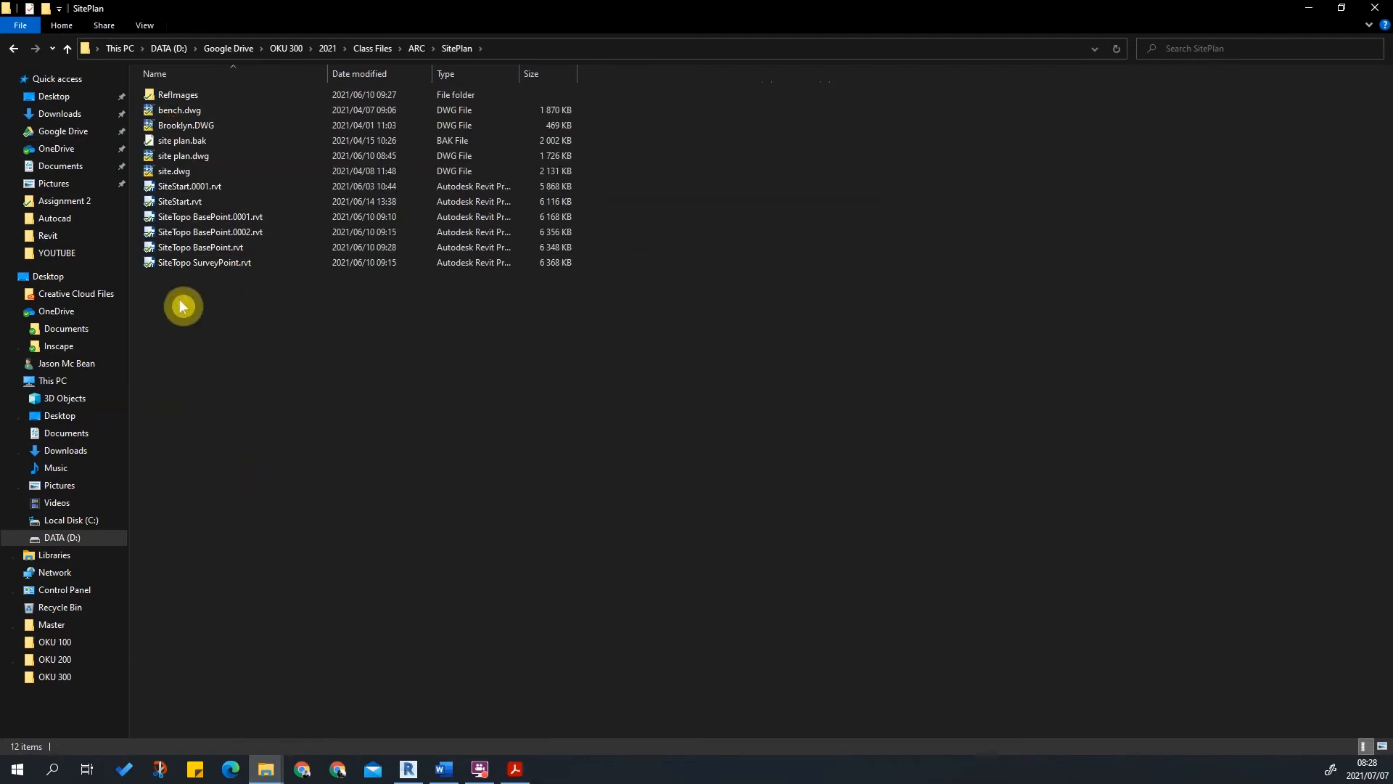
# Look through the RefImages folder and the ARC folder for the site image, ending back in SitePlan.
pyautogui.doubleClick(185, 96)
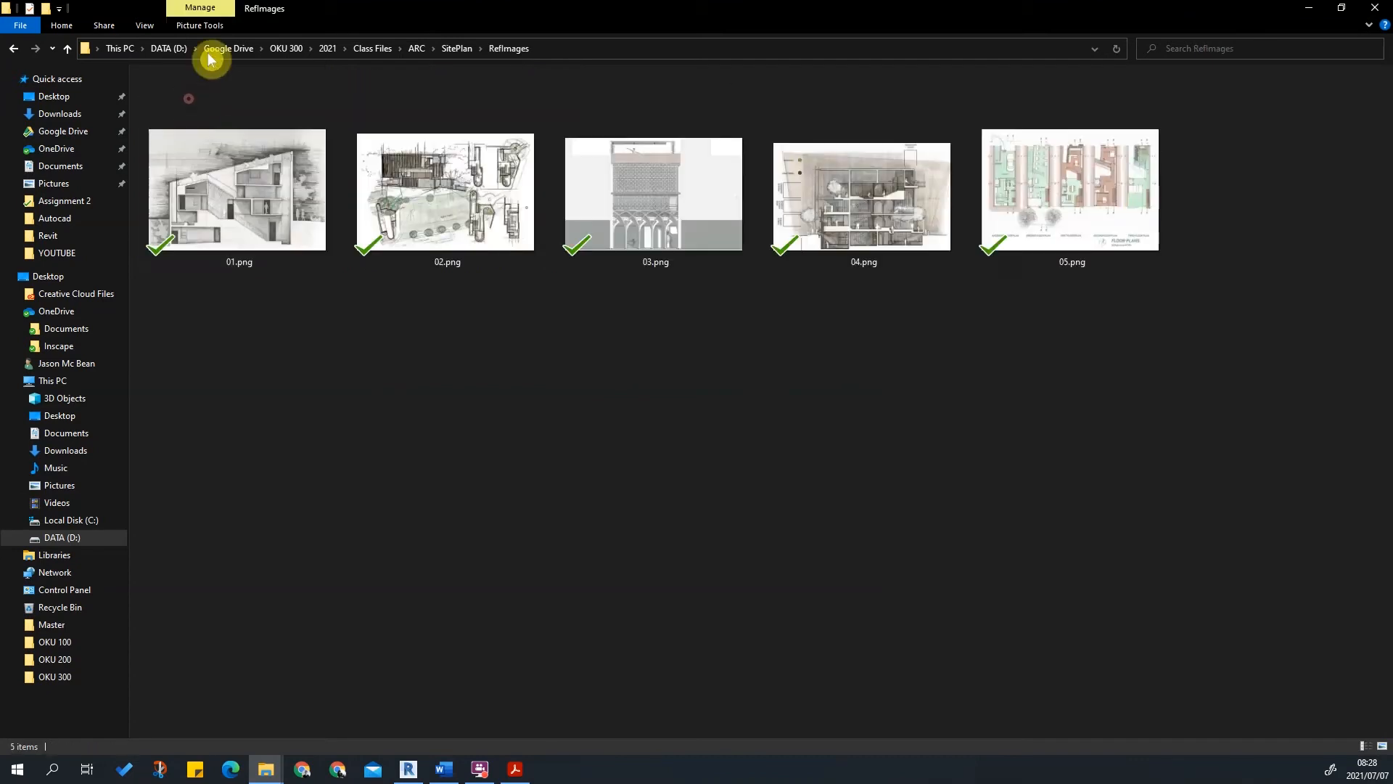
pyautogui.click(452, 49)
pyautogui.click(289, 355)
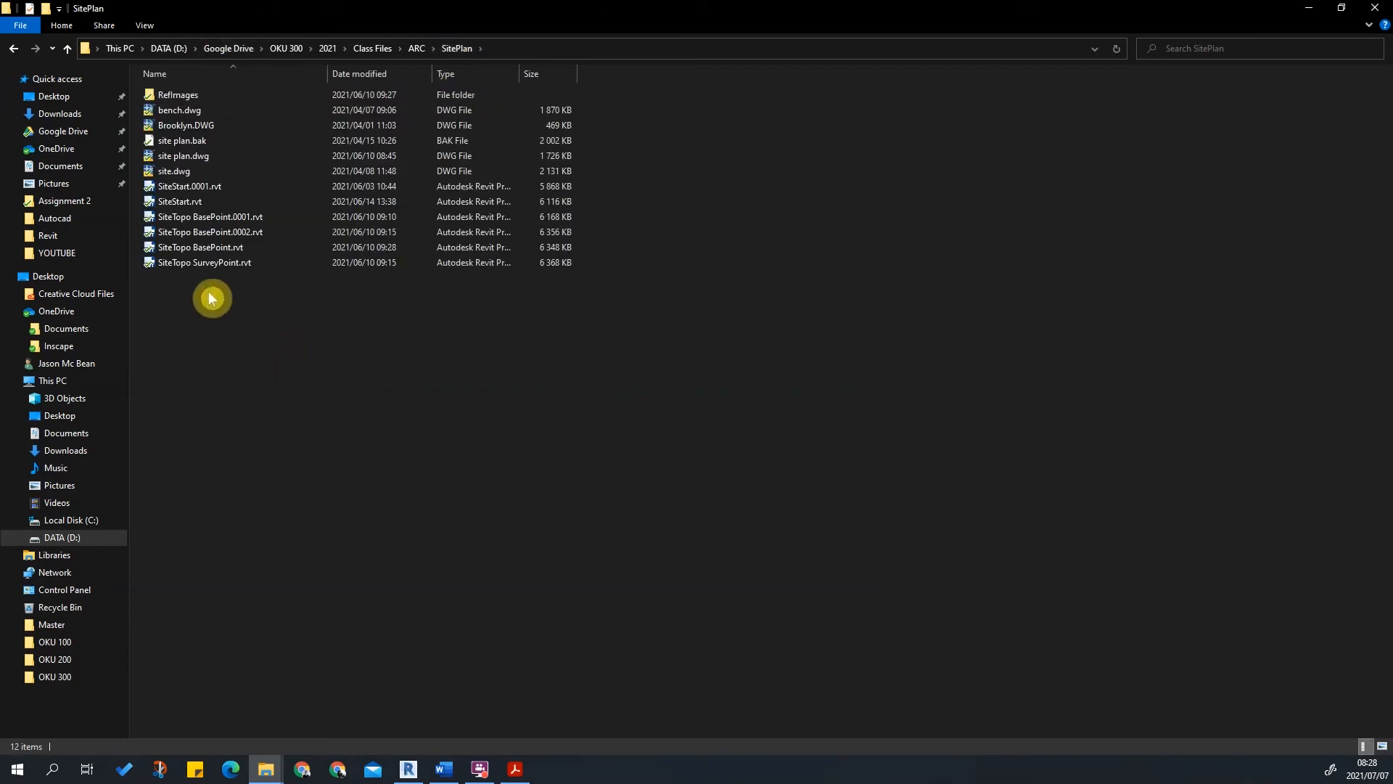
pyautogui.click(421, 48)
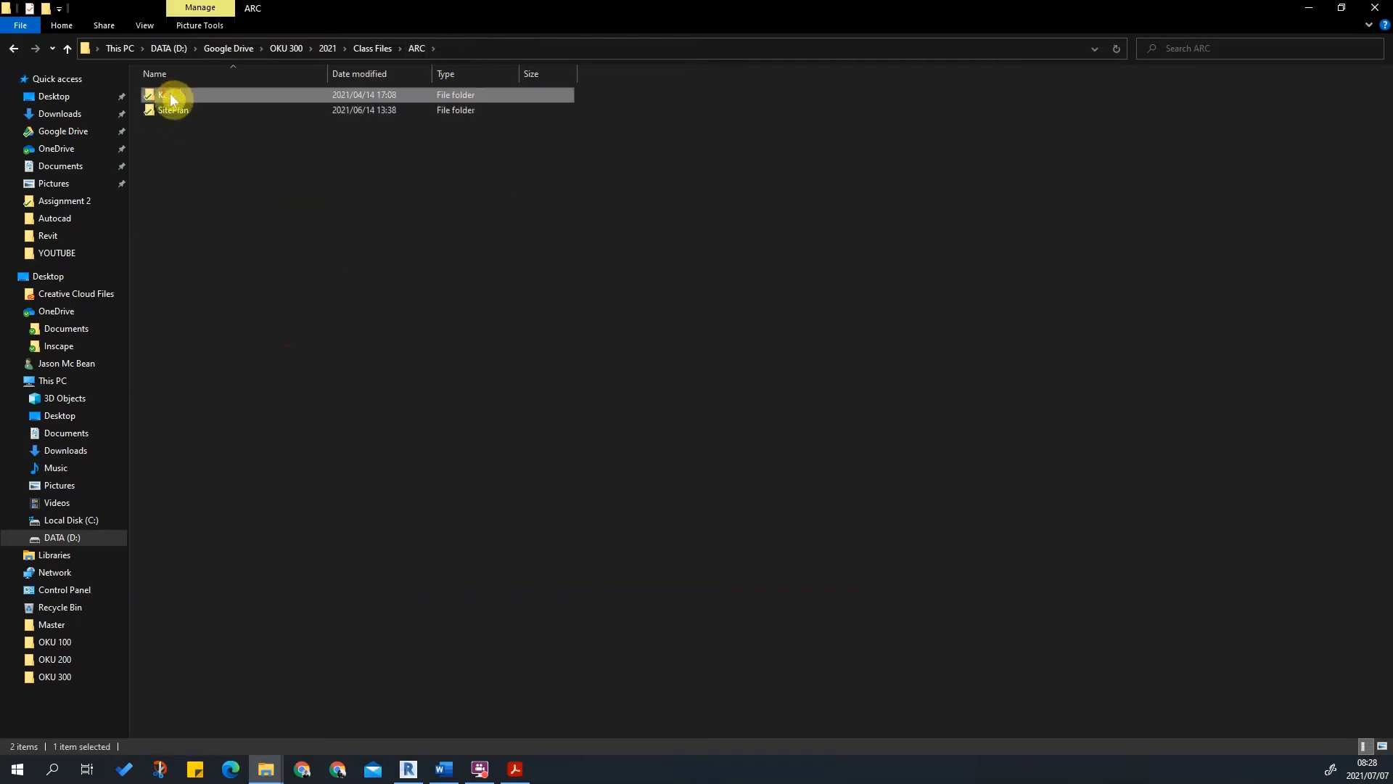
pyautogui.doubleClick(169, 116)
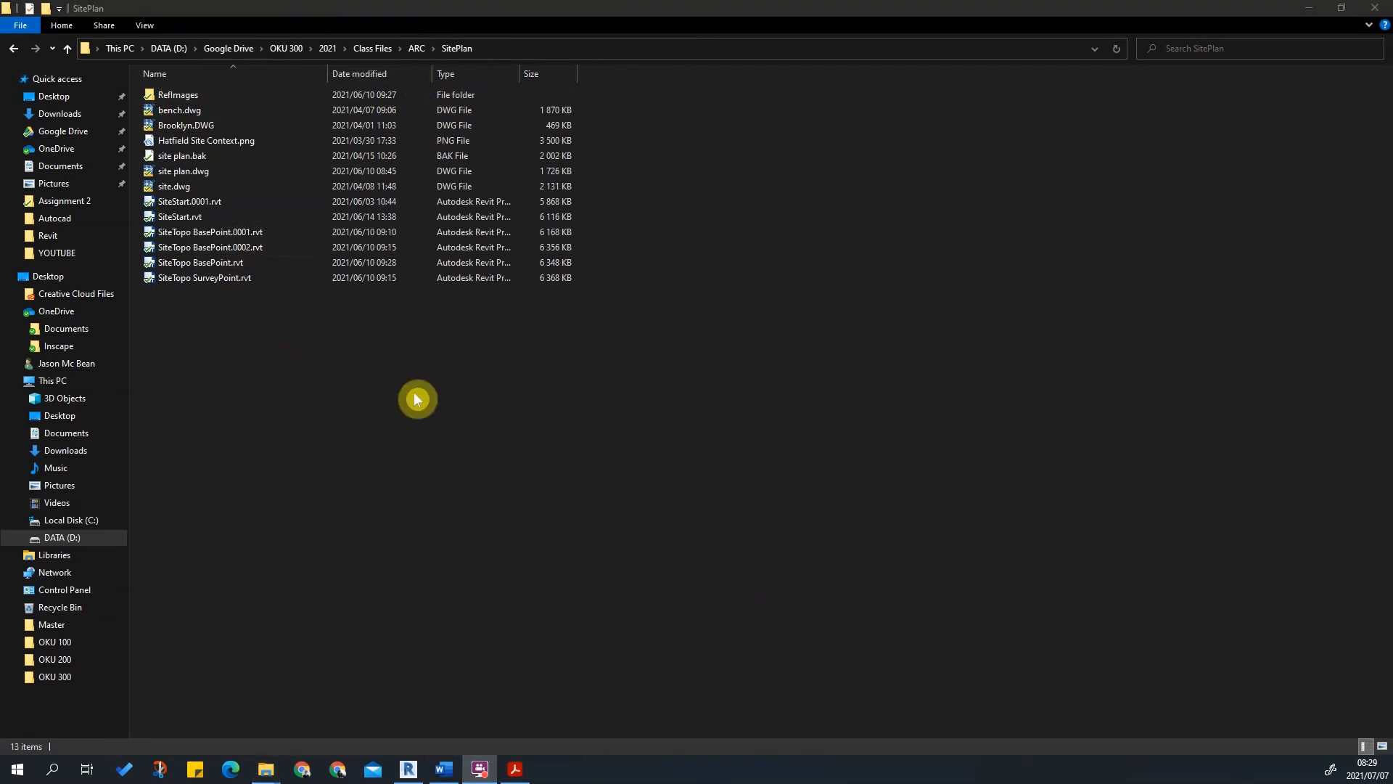
# Import Hatfield Site Context.png from the SitePlan folder into Revit's Site WK plan, placing it over the base point.
pyautogui.click(208, 336)
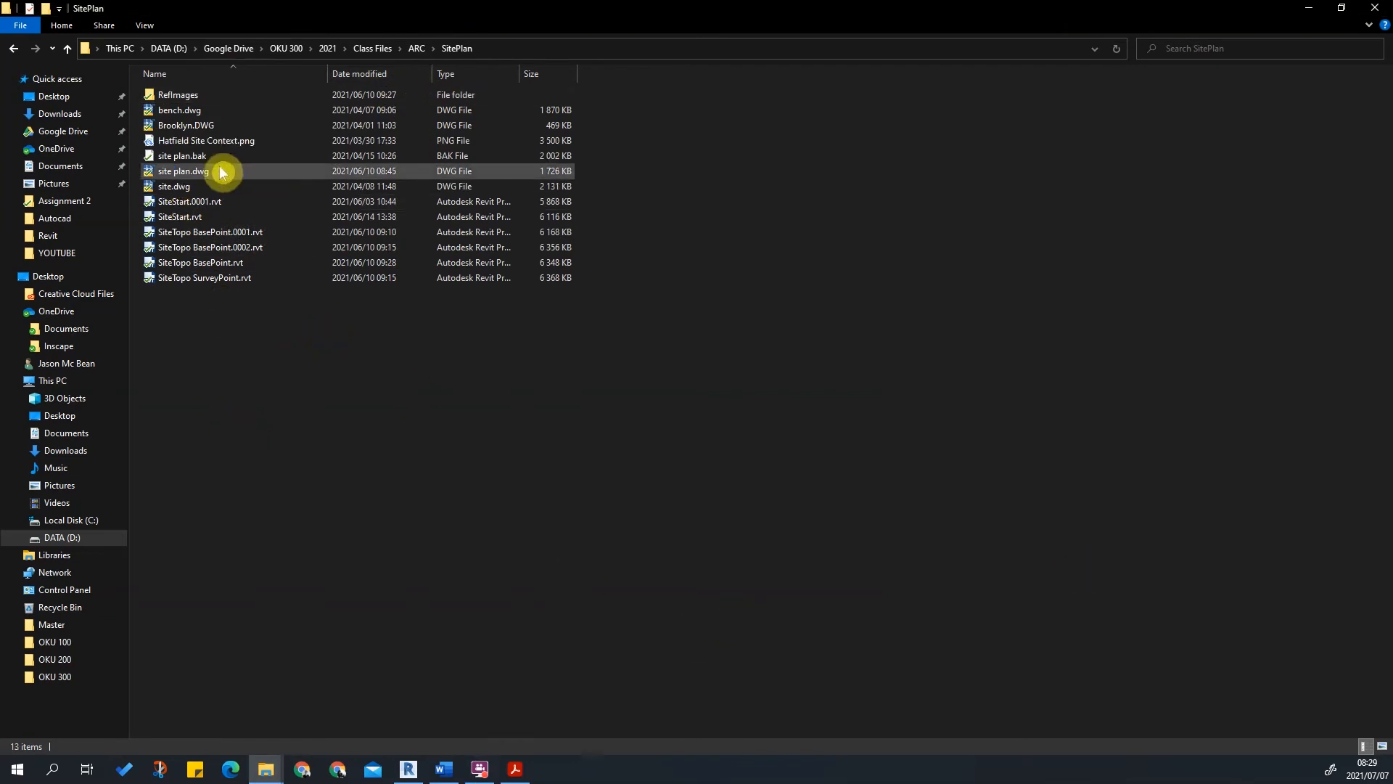
pyautogui.moveTo(634, 7); pyautogui.dragTo(1305, 235)
pyautogui.moveTo(1151, 376); pyautogui.dragTo(582, 419)
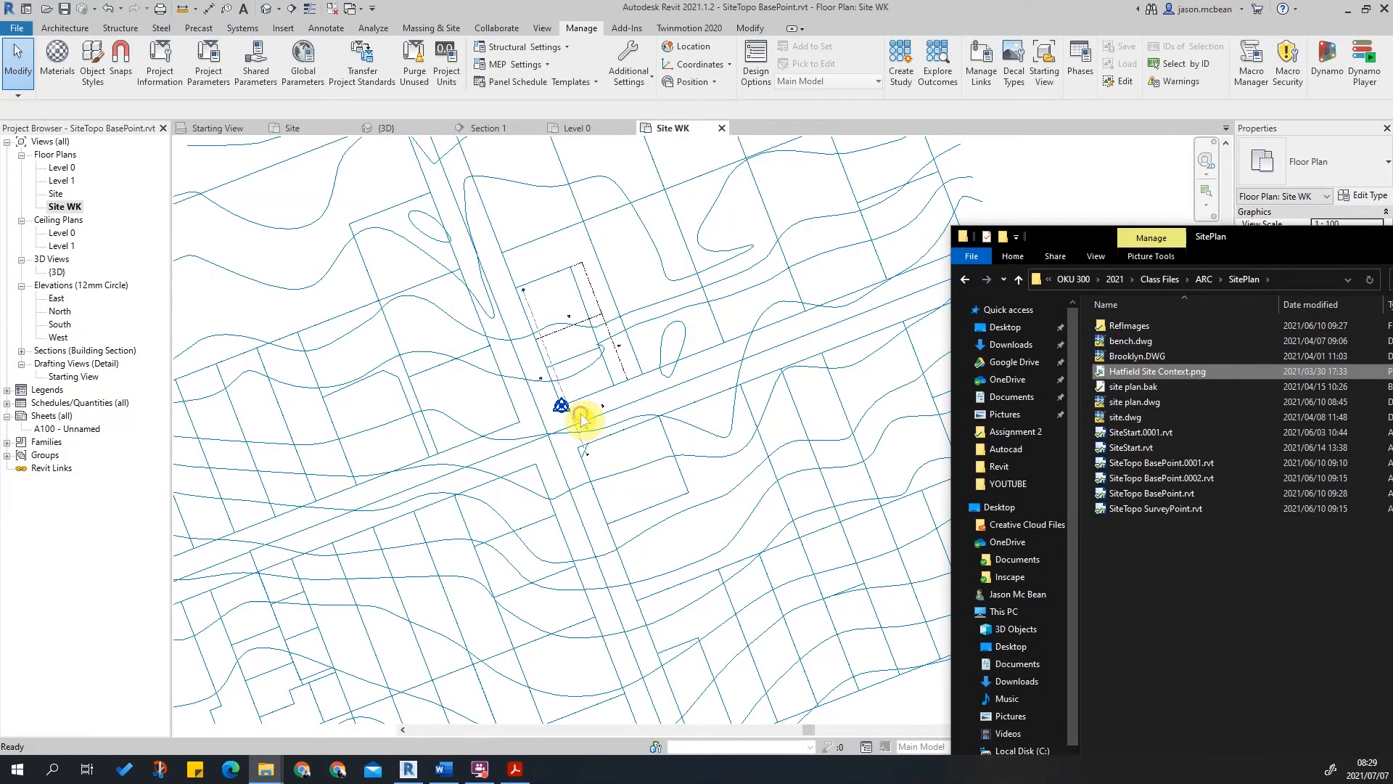
pyautogui.click(582, 416)
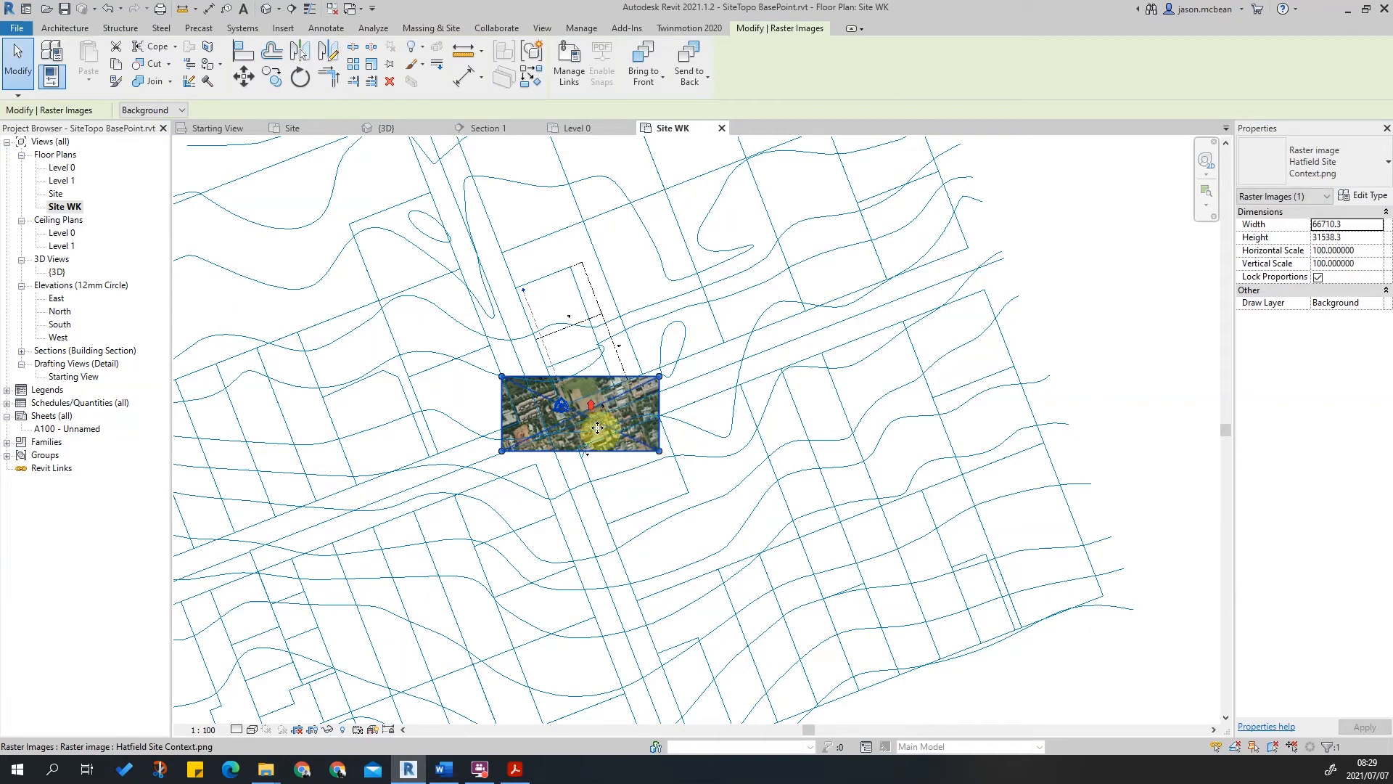
# Examine the aerial image's parcel lines, streets and position against the Brooklyn.DWG lines and property lines around the base point.
pyautogui.scroll(4, 603, 420)
pyautogui.scroll(2, 688, 407)
pyautogui.press('Escape')
pyautogui.scroll(-3, 840, 286)
pyautogui.scroll(5, 491, 416)
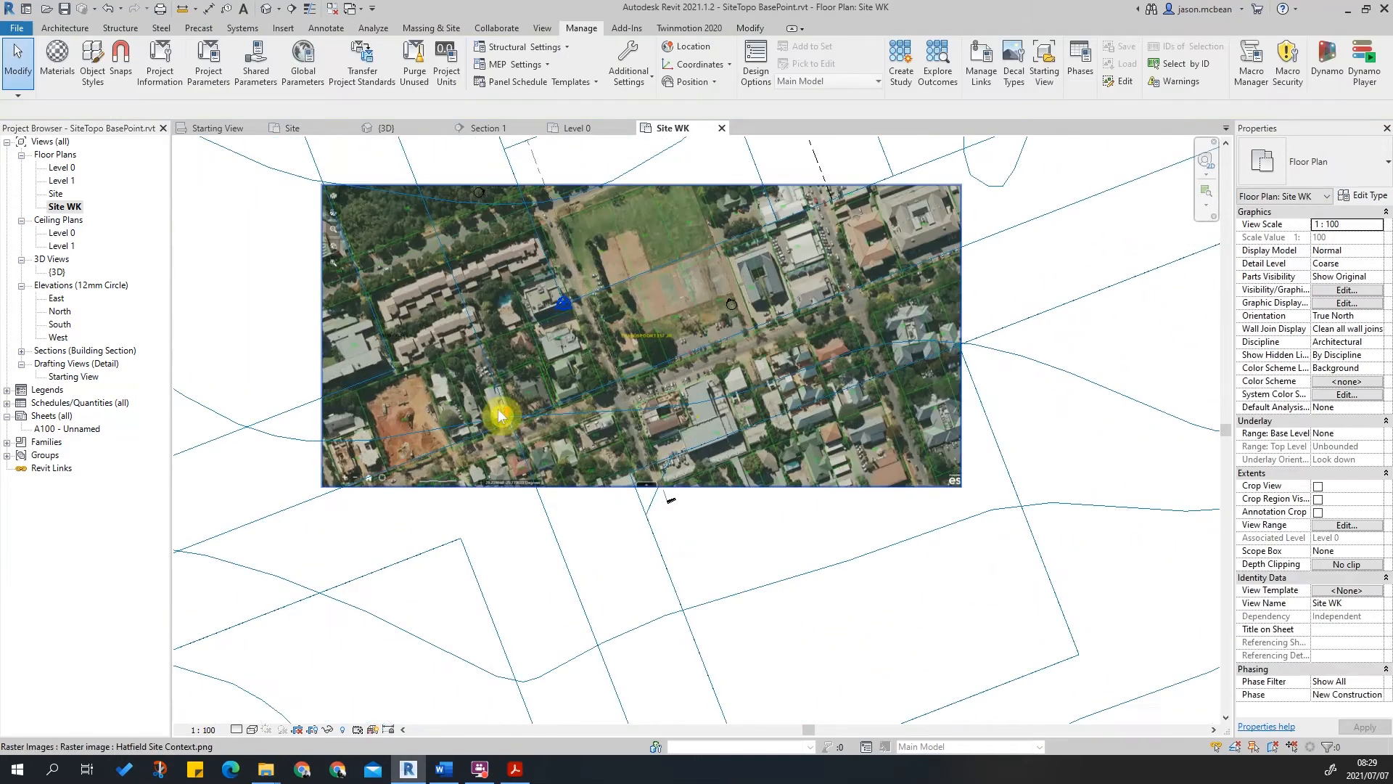
pyautogui.scroll(-4, 710, 404)
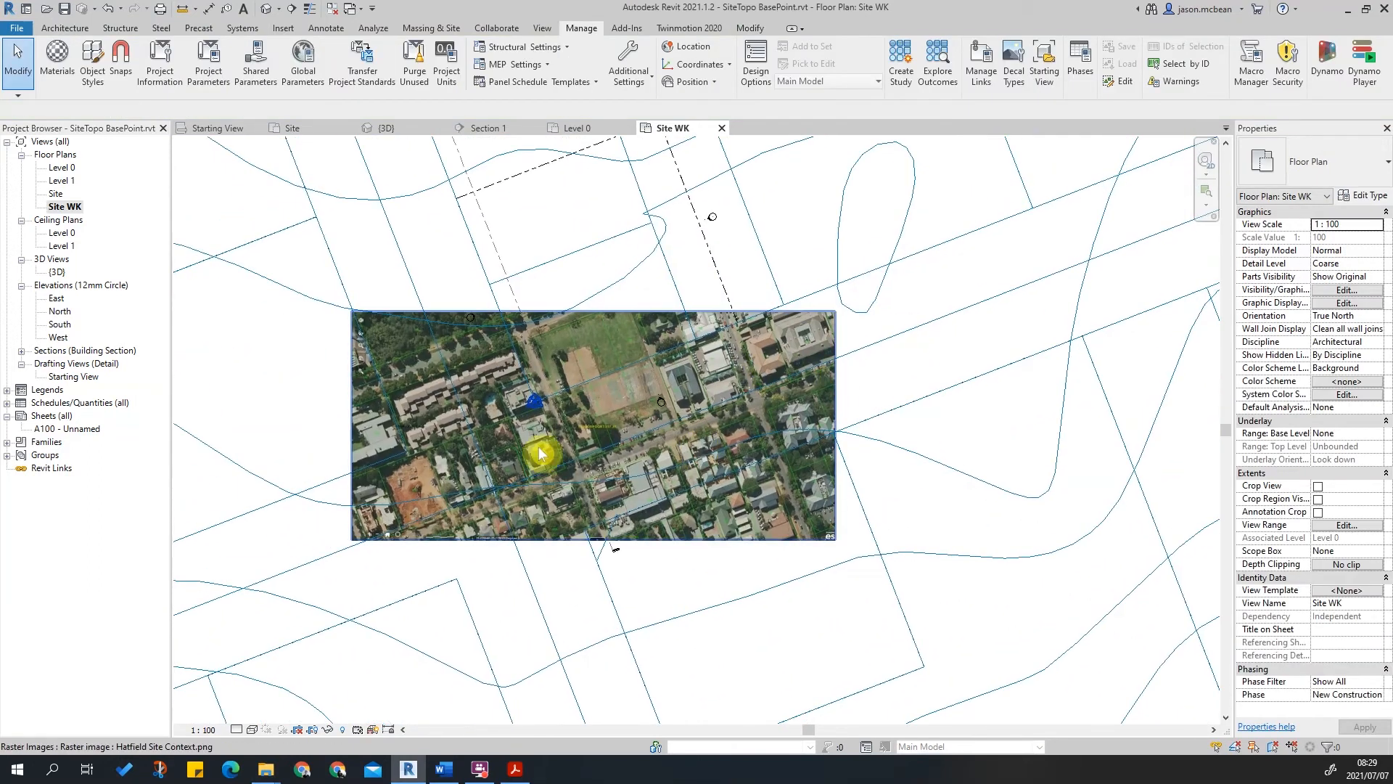
pyautogui.scroll(2, 529, 494)
pyautogui.scroll(2, 625, 428)
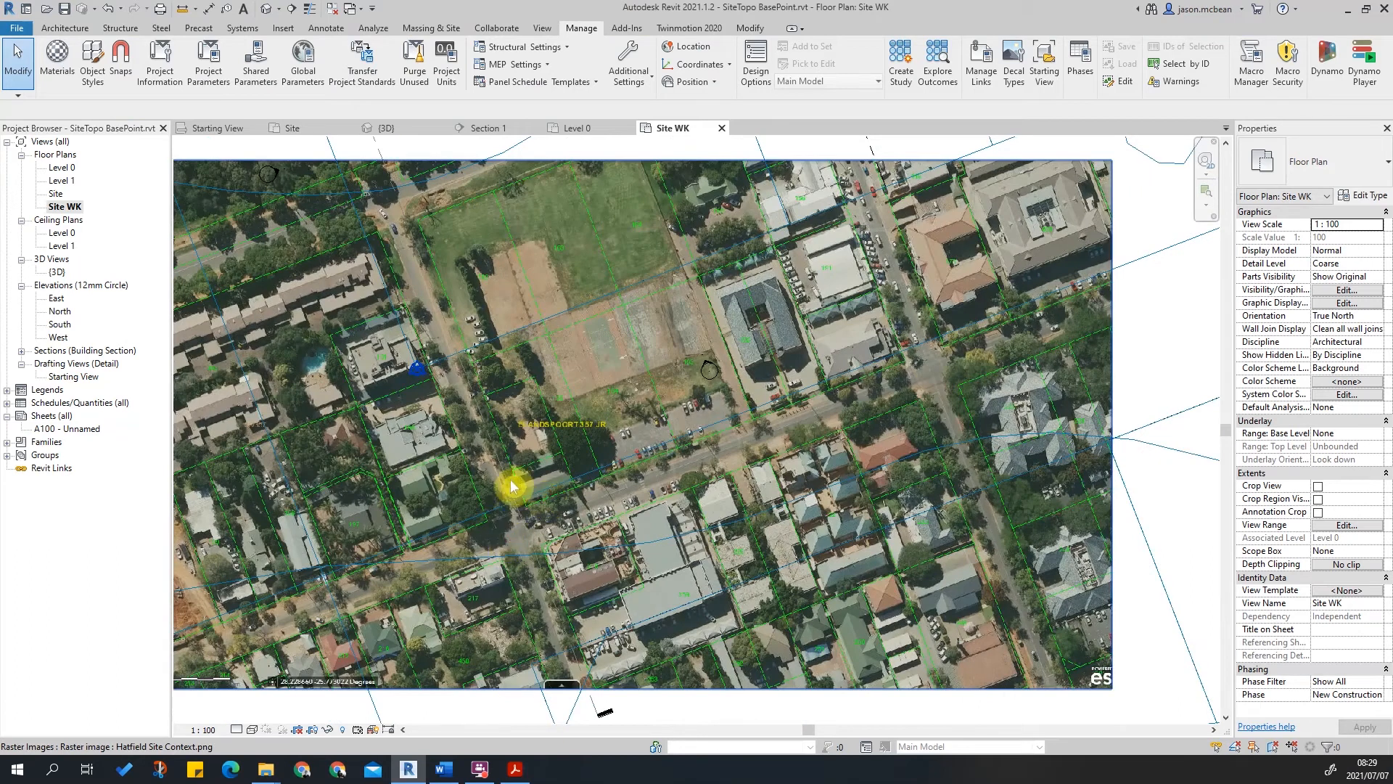
pyautogui.scroll(5, 516, 485)
pyautogui.scroll(-4, 758, 433)
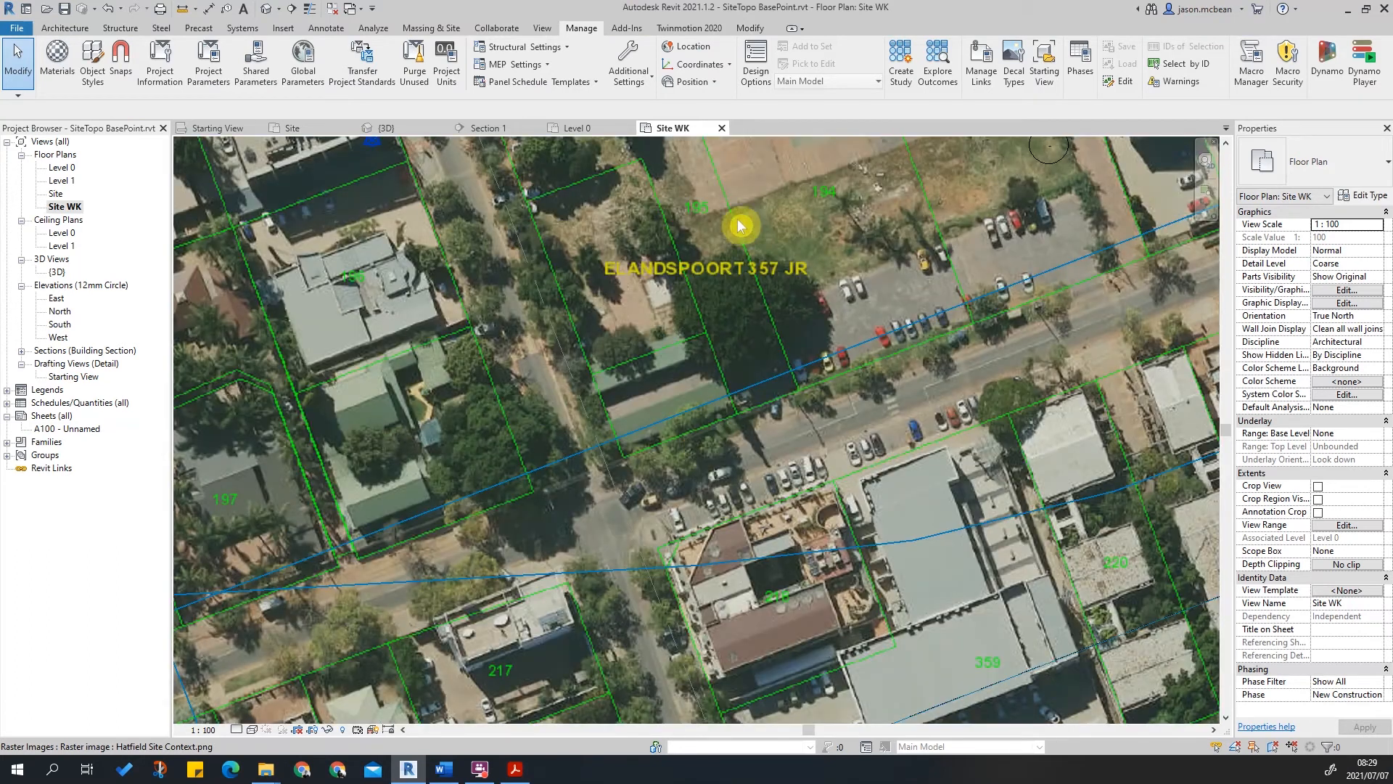
pyautogui.click(799, 228)
pyautogui.scroll(-5, 607, 218)
pyautogui.scroll(4, 588, 188)
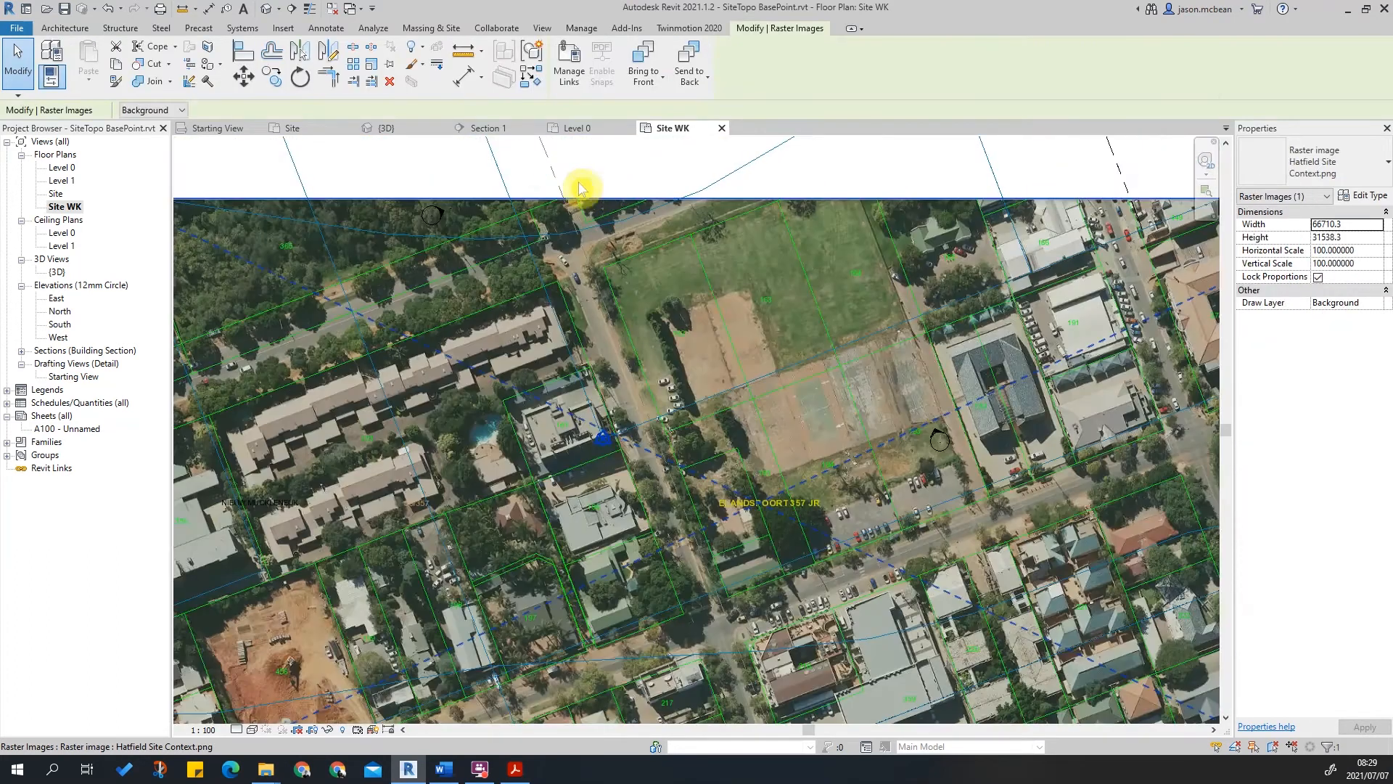
pyautogui.scroll(3, 628, 348)
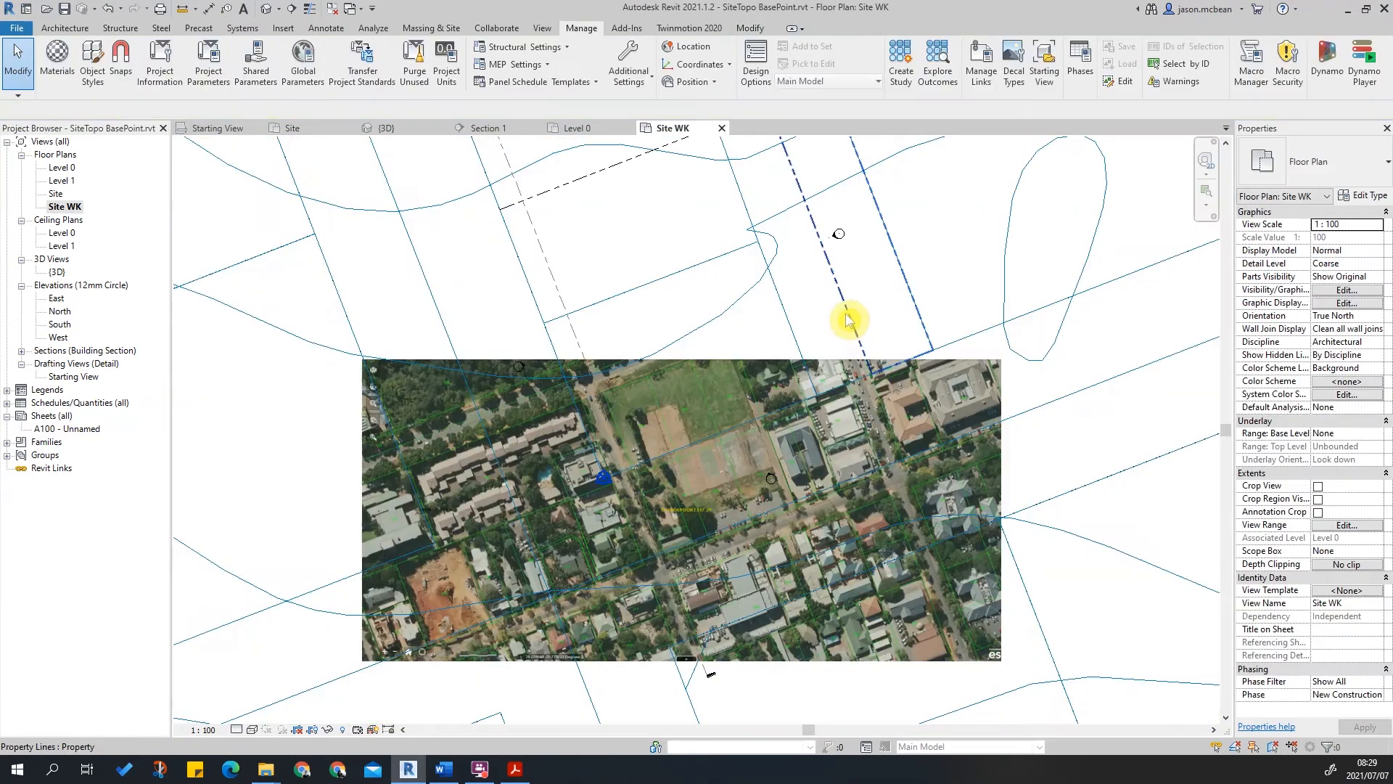
pyautogui.scroll(-1, 849, 320)
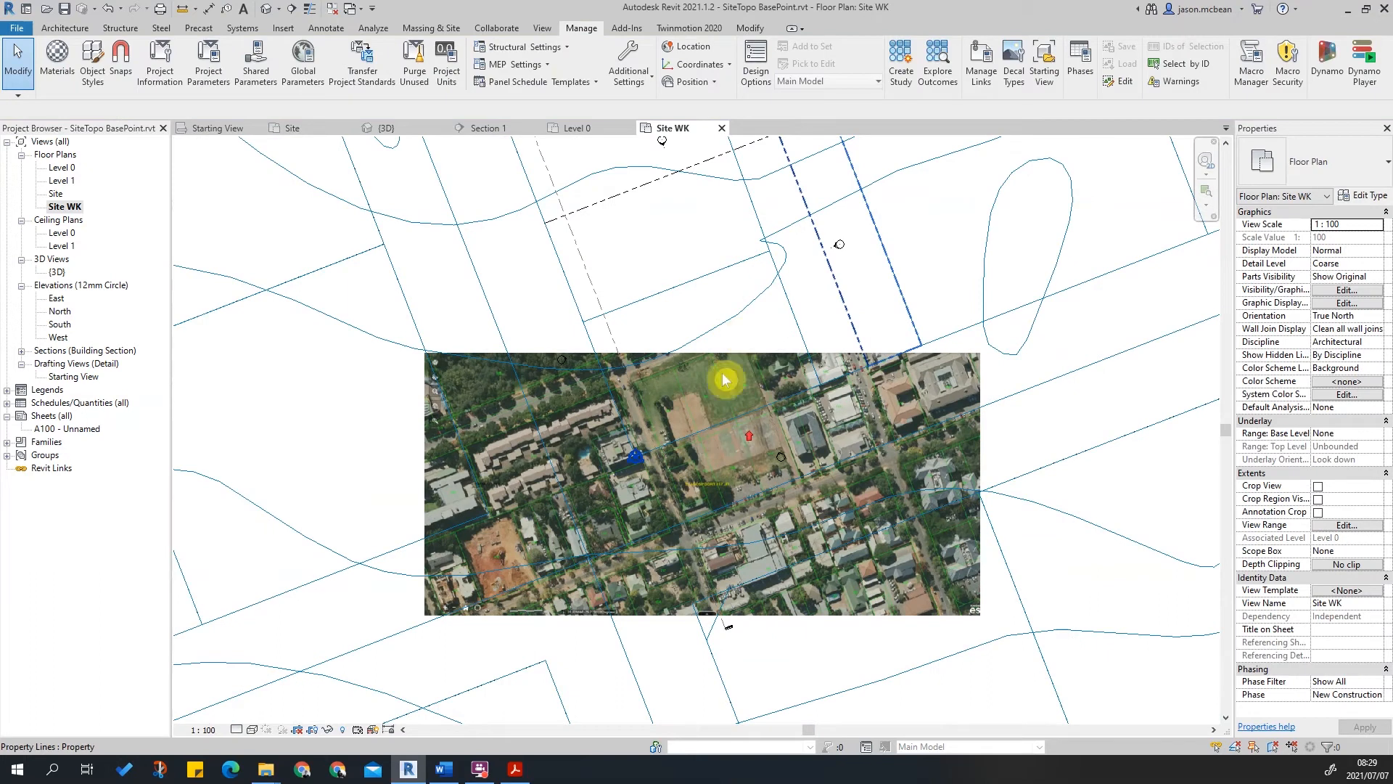
pyautogui.scroll(5, 640, 473)
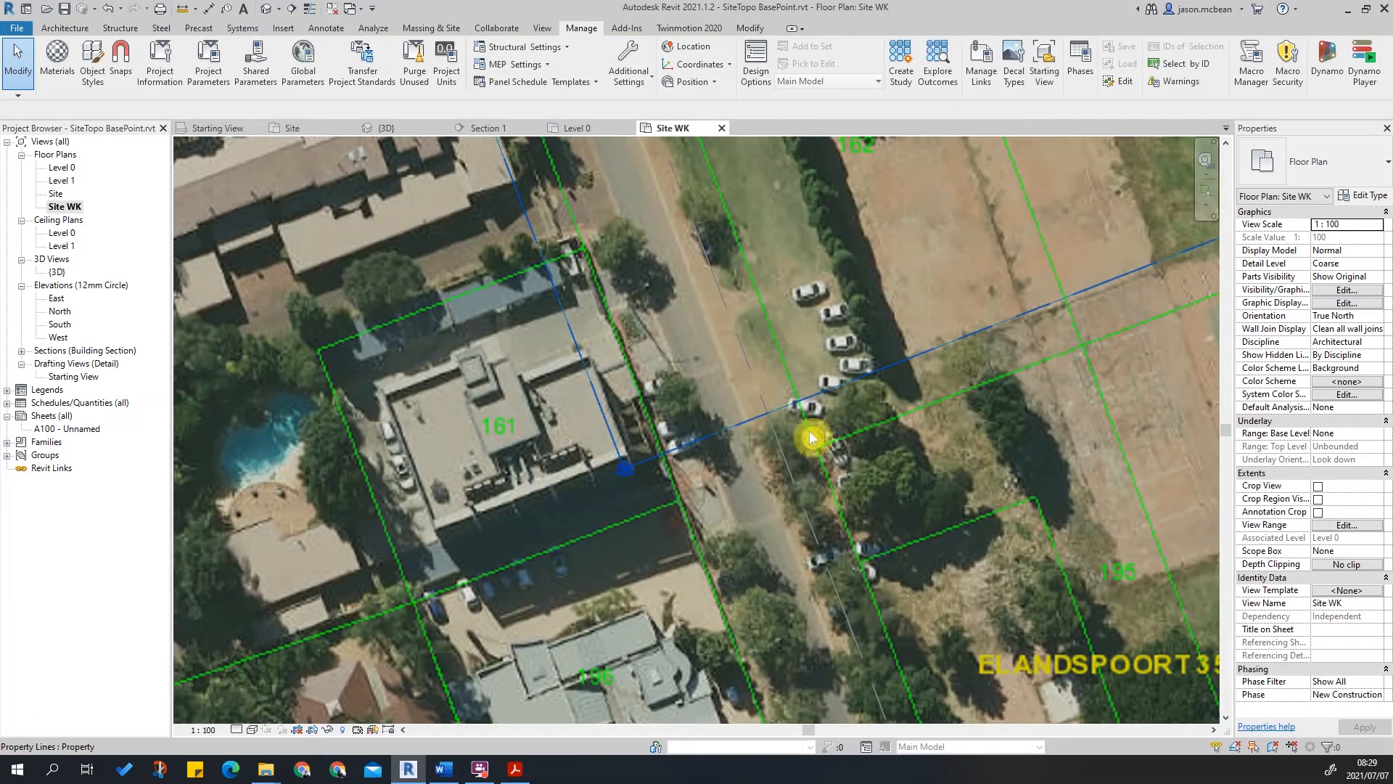
# Move the Hatfield Site Context aerial image so the southwest parcel corner of the Elandspoort 357 JR block lands on the base point.
pyautogui.scroll(-5, 682, 447)
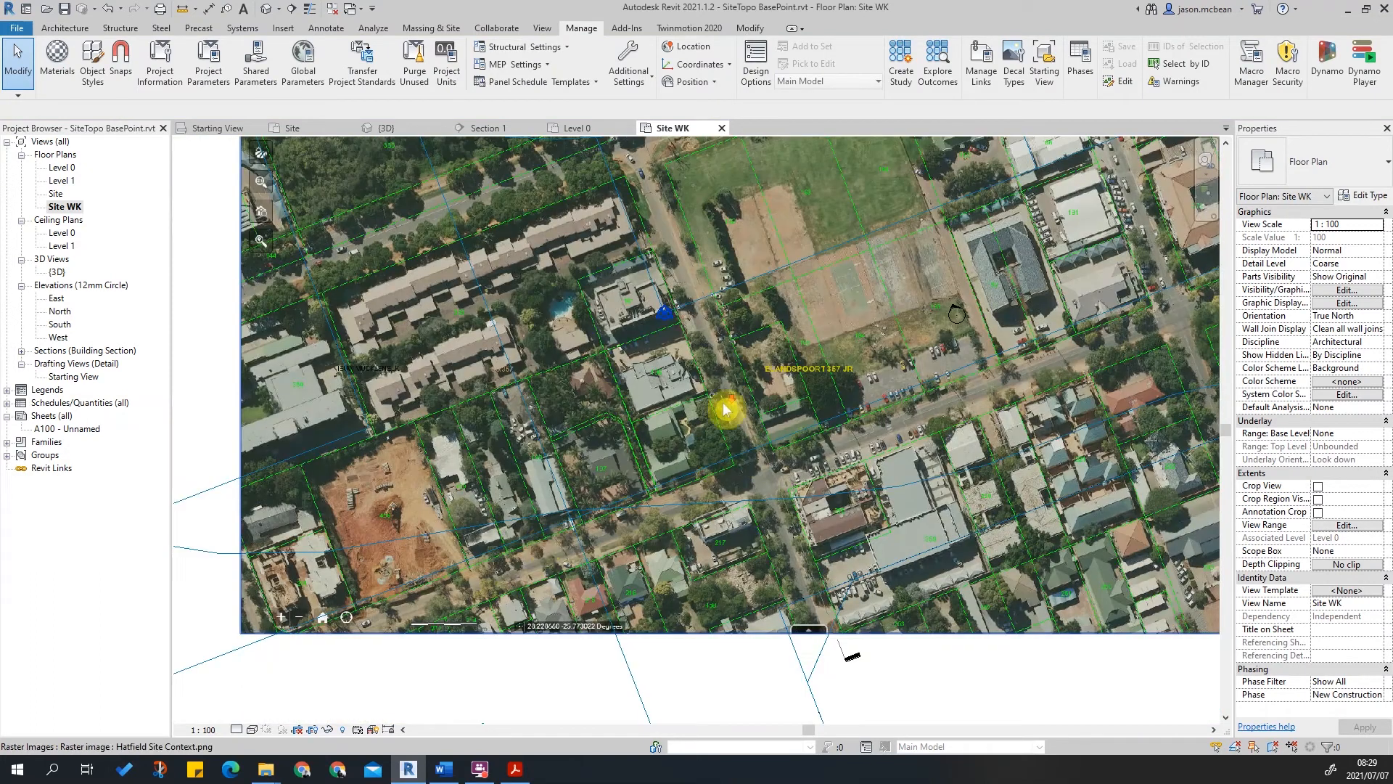
pyautogui.scroll(-3, 595, 508)
pyautogui.click(808, 436)
pyautogui.scroll(4, 808, 435)
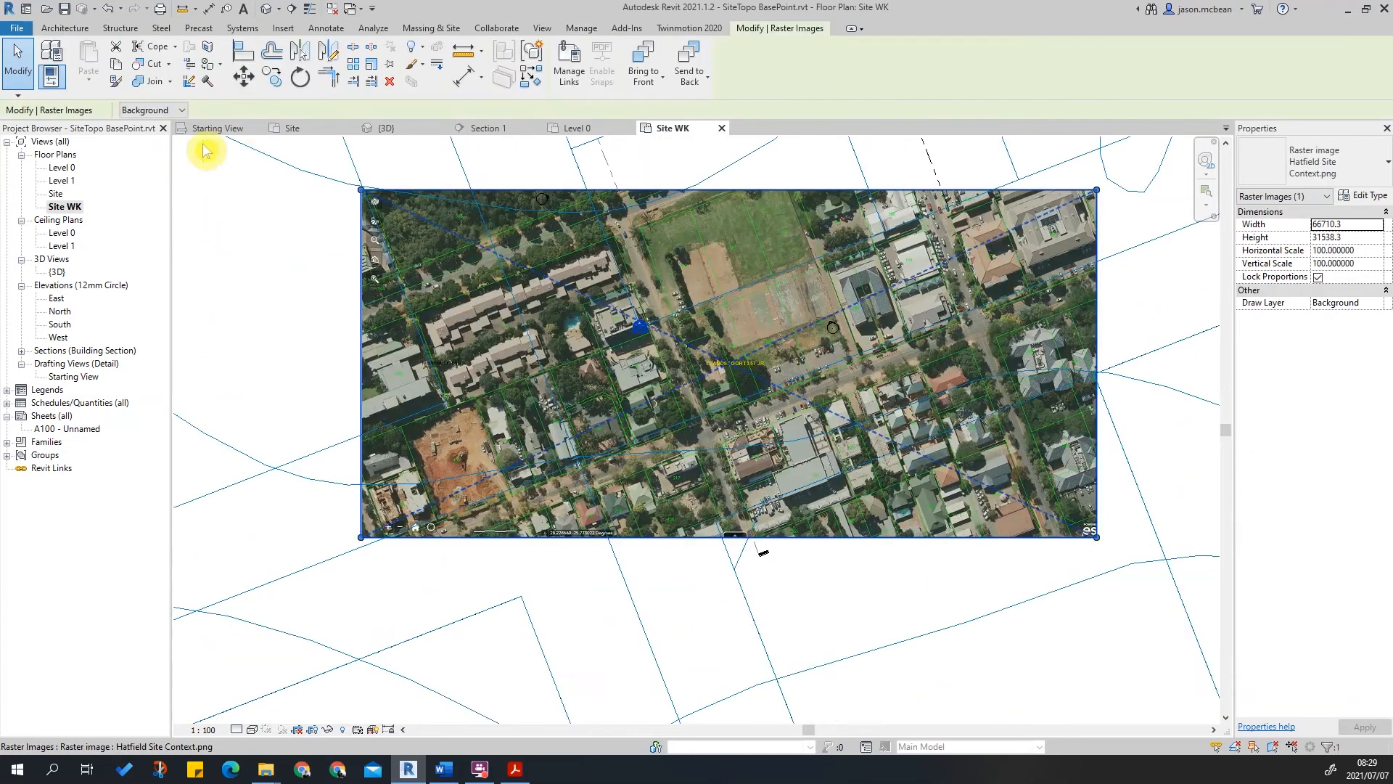
pyautogui.click(245, 79)
pyautogui.scroll(1, 669, 399)
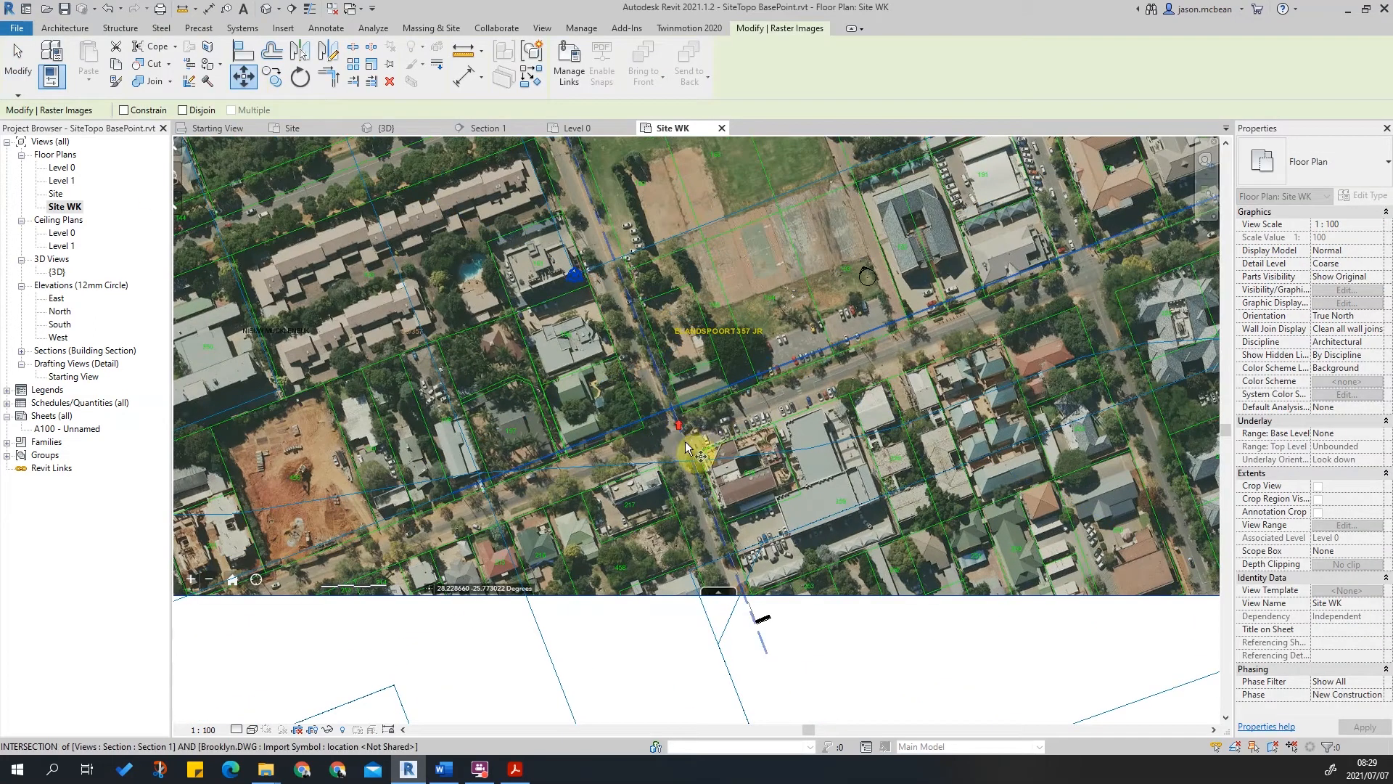
pyautogui.scroll(4, 685, 441)
pyautogui.scroll(4, 708, 381)
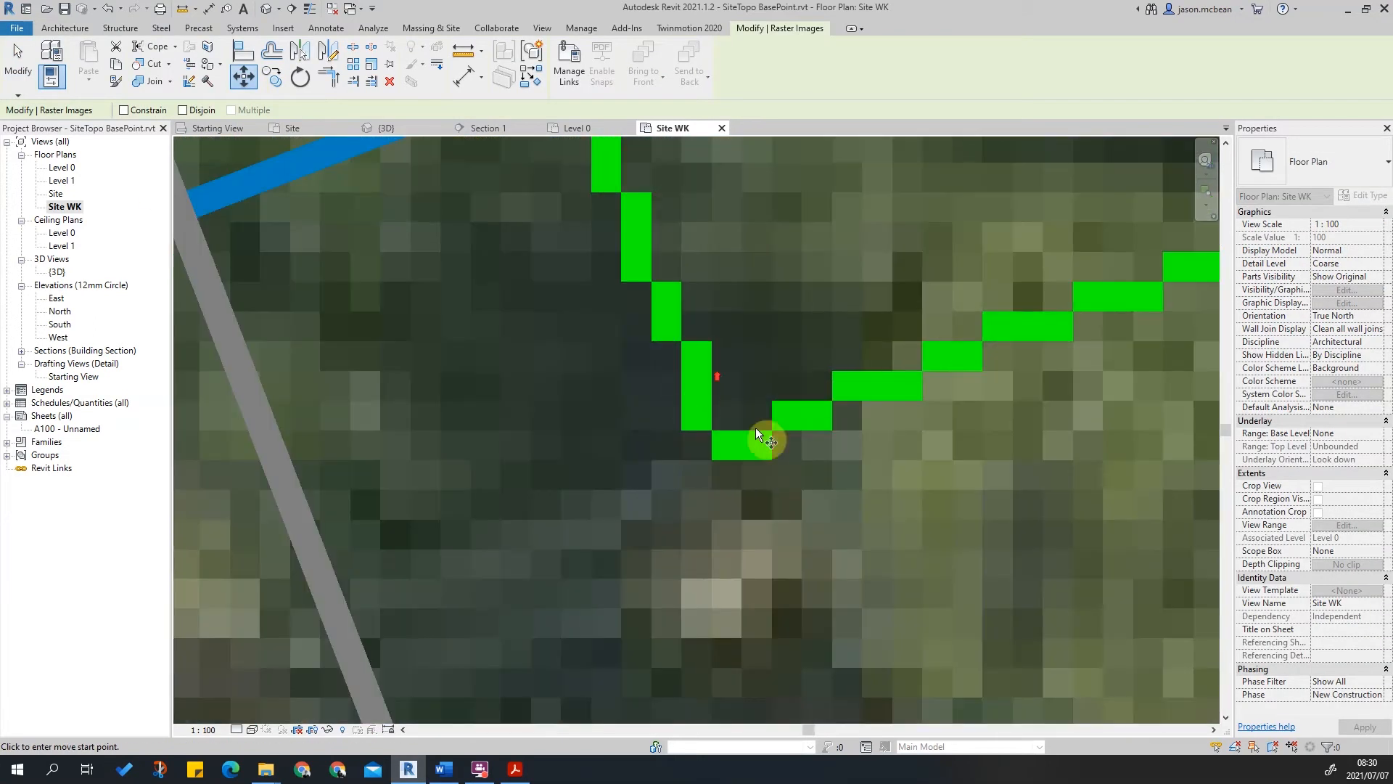
pyautogui.click(726, 453)
pyautogui.scroll(-4, 740, 465)
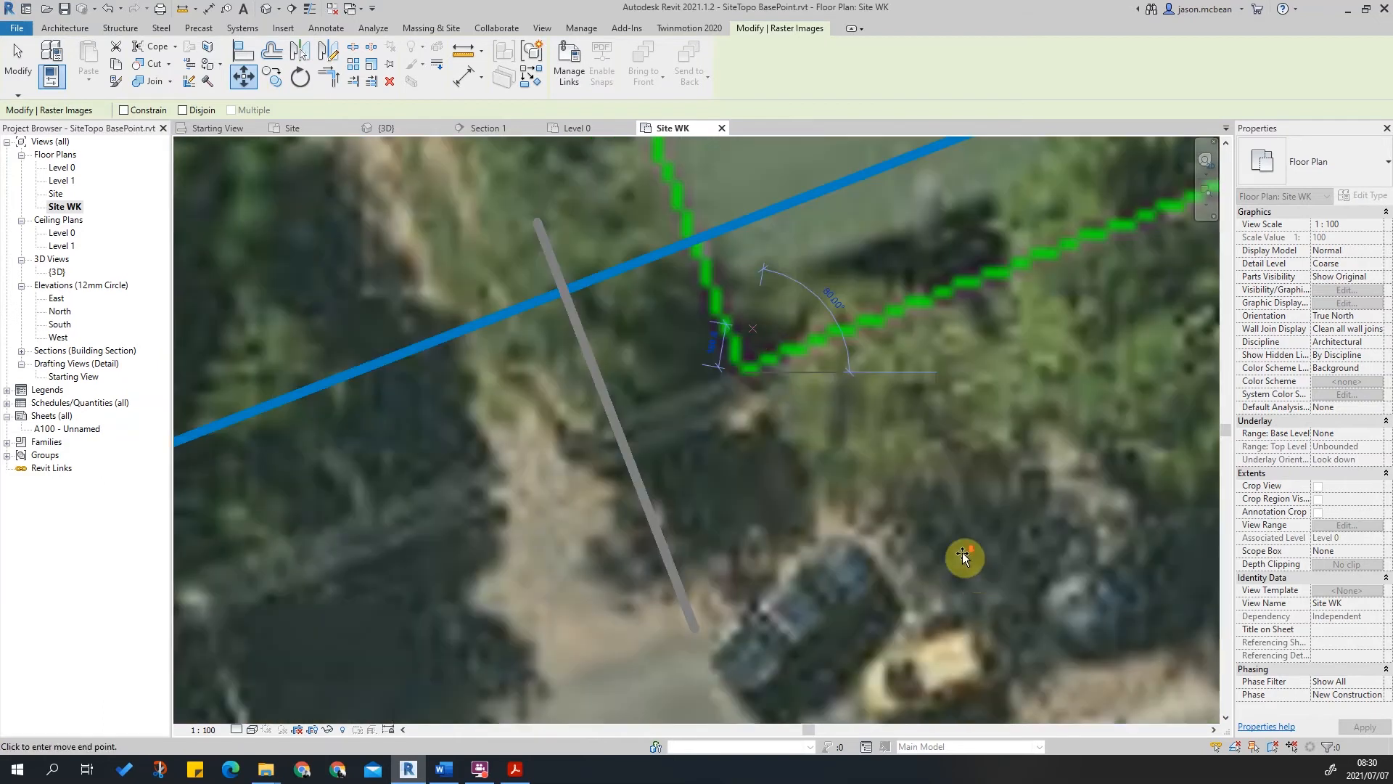
pyautogui.scroll(-5, 964, 557)
pyautogui.scroll(-2, 969, 450)
pyautogui.moveTo(970, 414); pyautogui.dragTo(612, 503, button='middle')
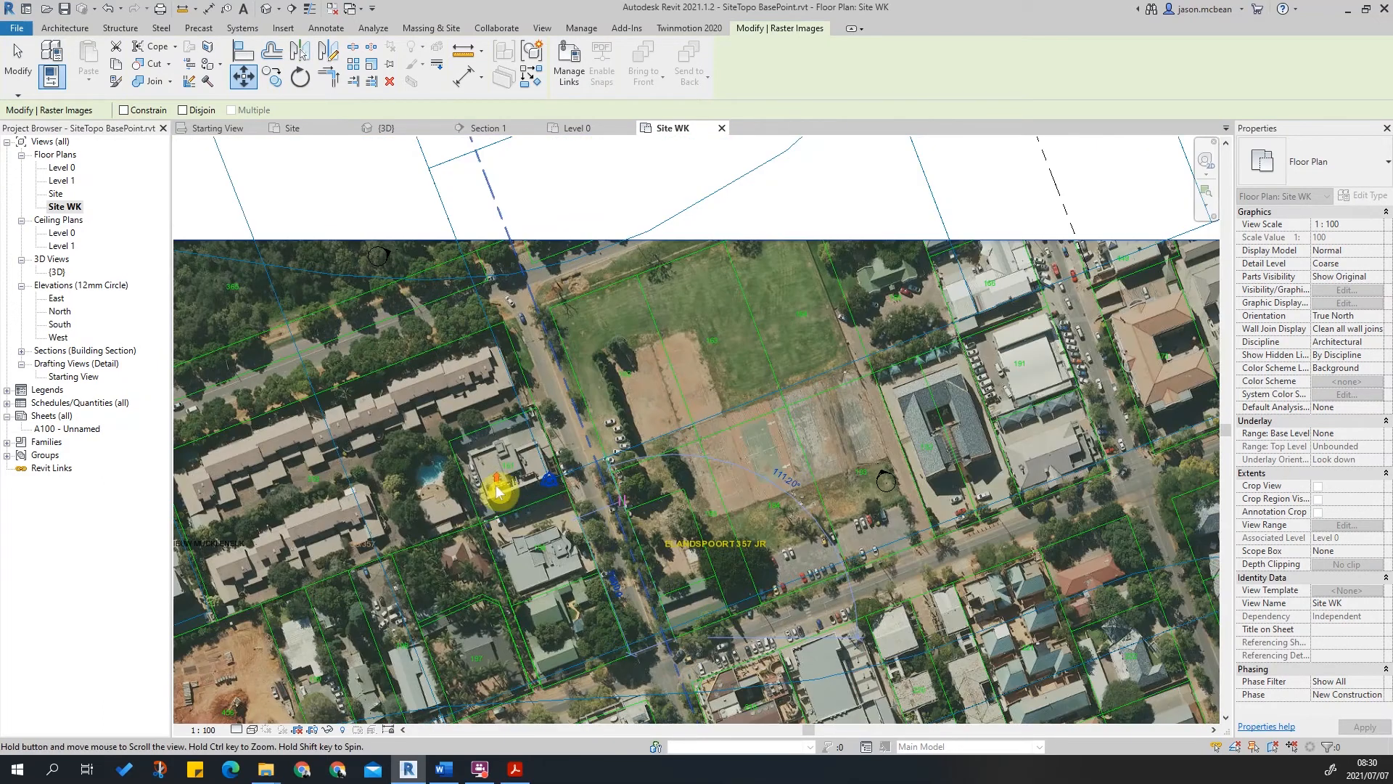
pyautogui.click(776, 447)
pyautogui.scroll(4, 778, 447)
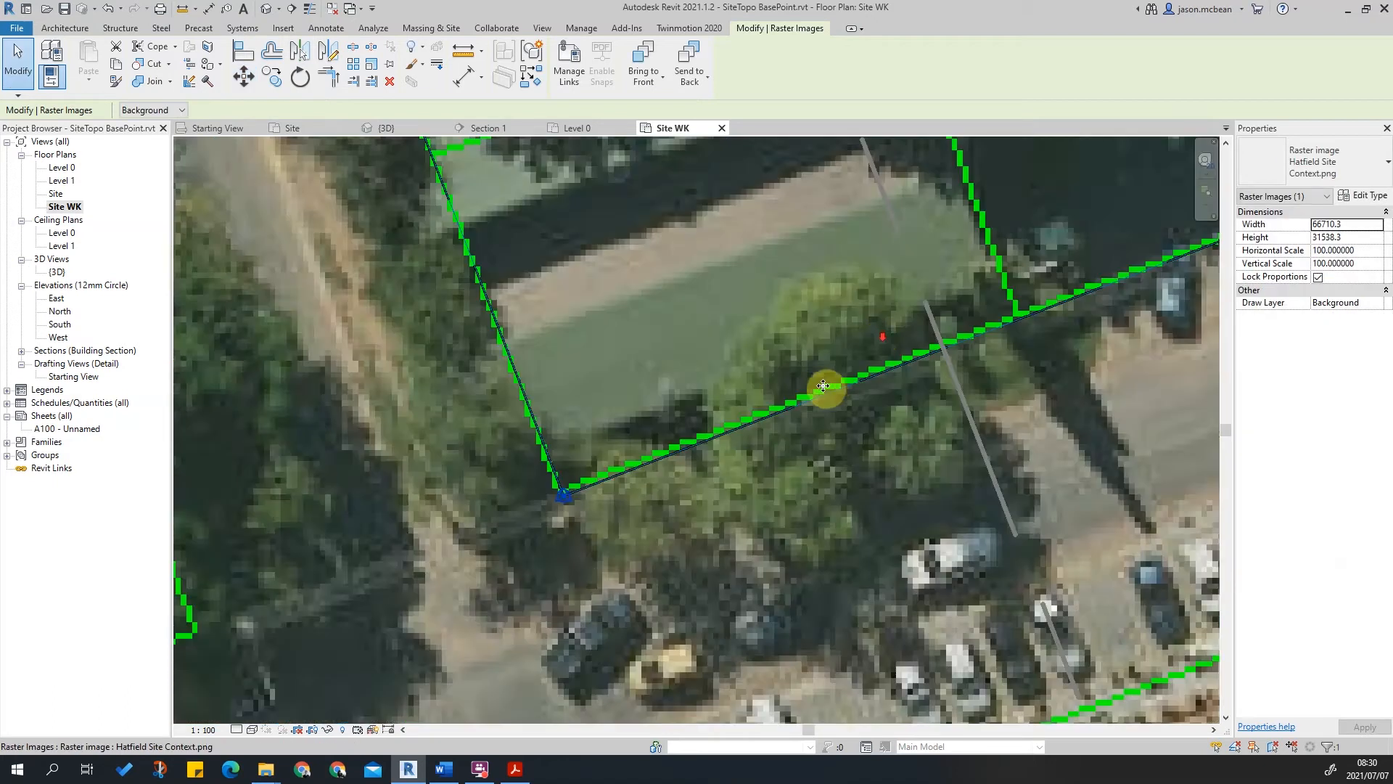
# Compare the aerial image's size and street blocks with the surrounding Brooklyn.DWG lines and property lines.
pyautogui.scroll(-3, 871, 428)
pyautogui.moveTo(871, 428); pyautogui.dragTo(662, 505, button='middle')
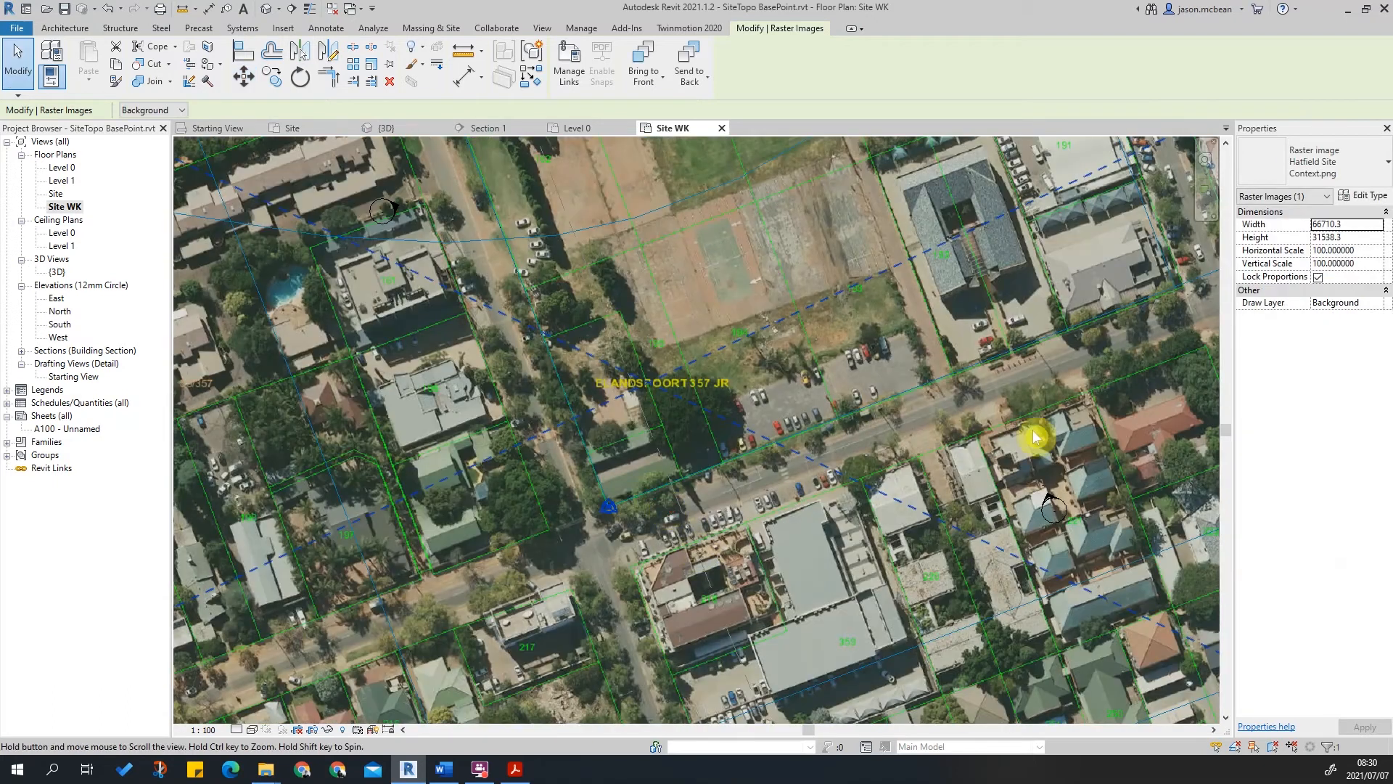
pyautogui.scroll(-2, 900, 446)
pyautogui.press('Escape')
pyautogui.scroll(-2, 896, 442)
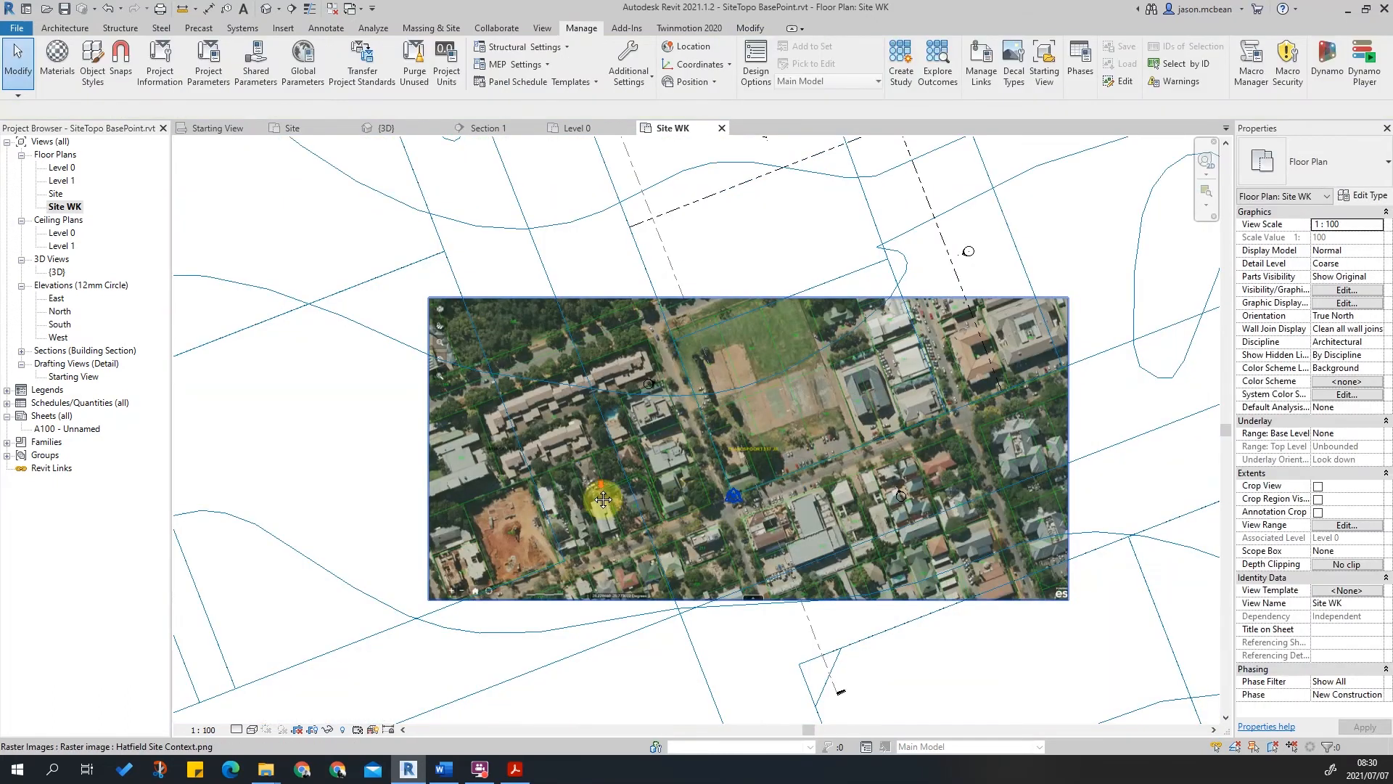
pyautogui.scroll(-3, 603, 500)
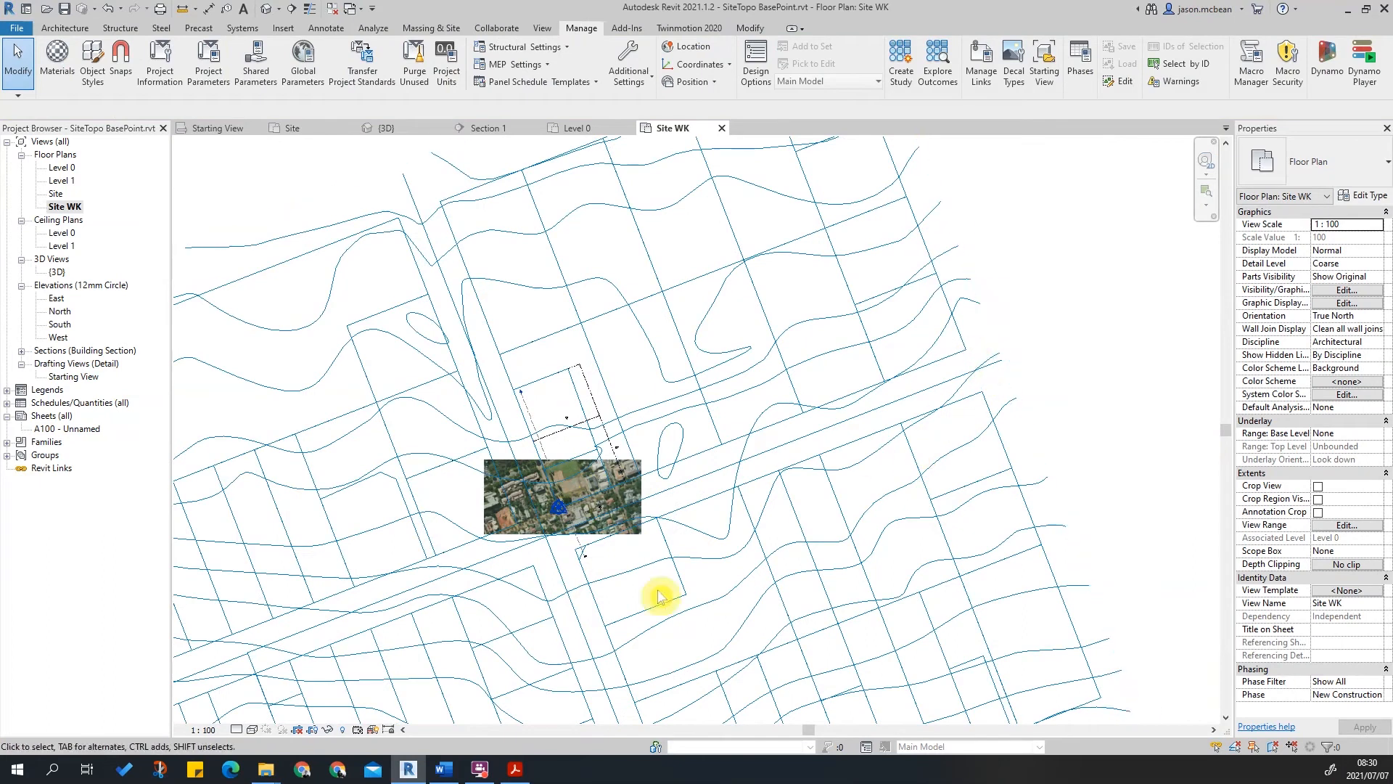
pyautogui.moveTo(710, 556); pyautogui.dragTo(764, 519, button='middle')
pyautogui.scroll(1, 820, 405)
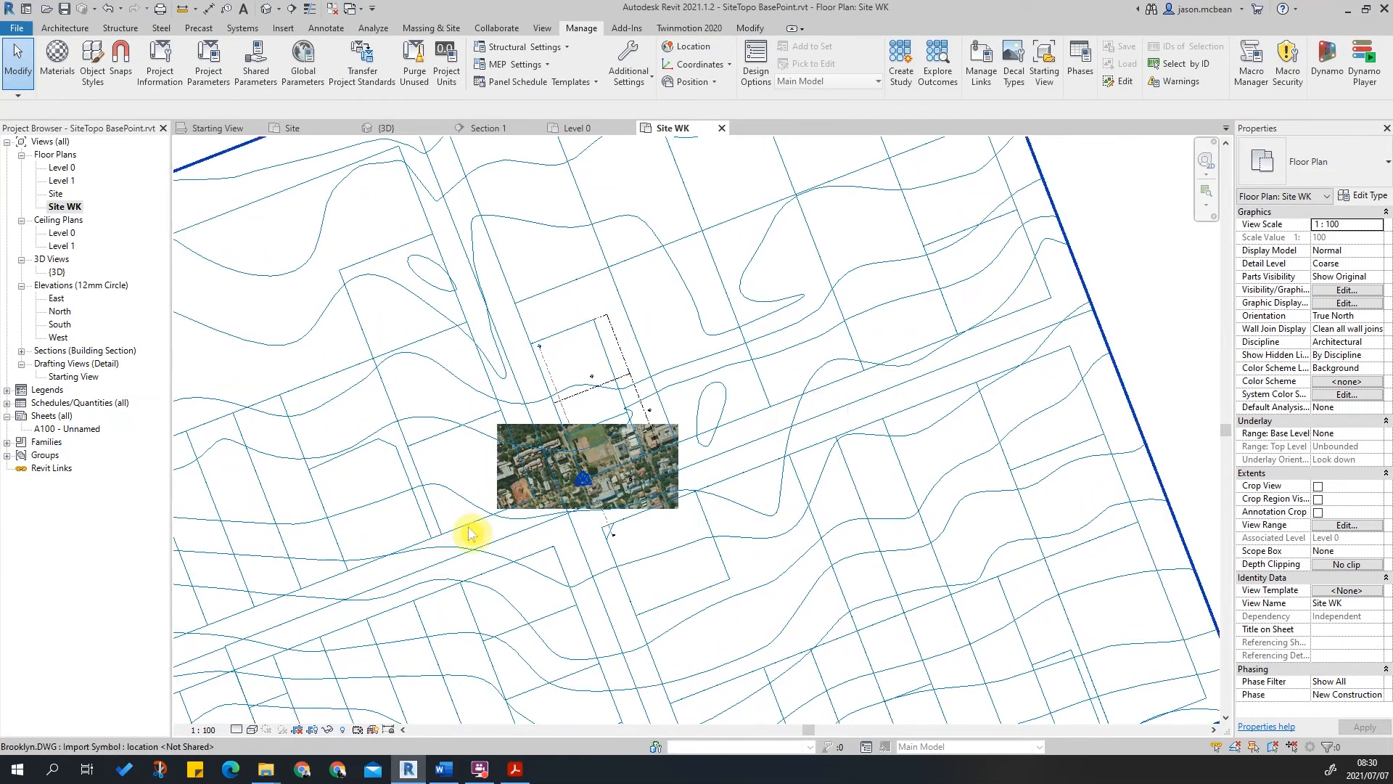
pyautogui.moveTo(508, 522); pyautogui.dragTo(663, 398, button='middle')
pyautogui.scroll(5, 887, 407)
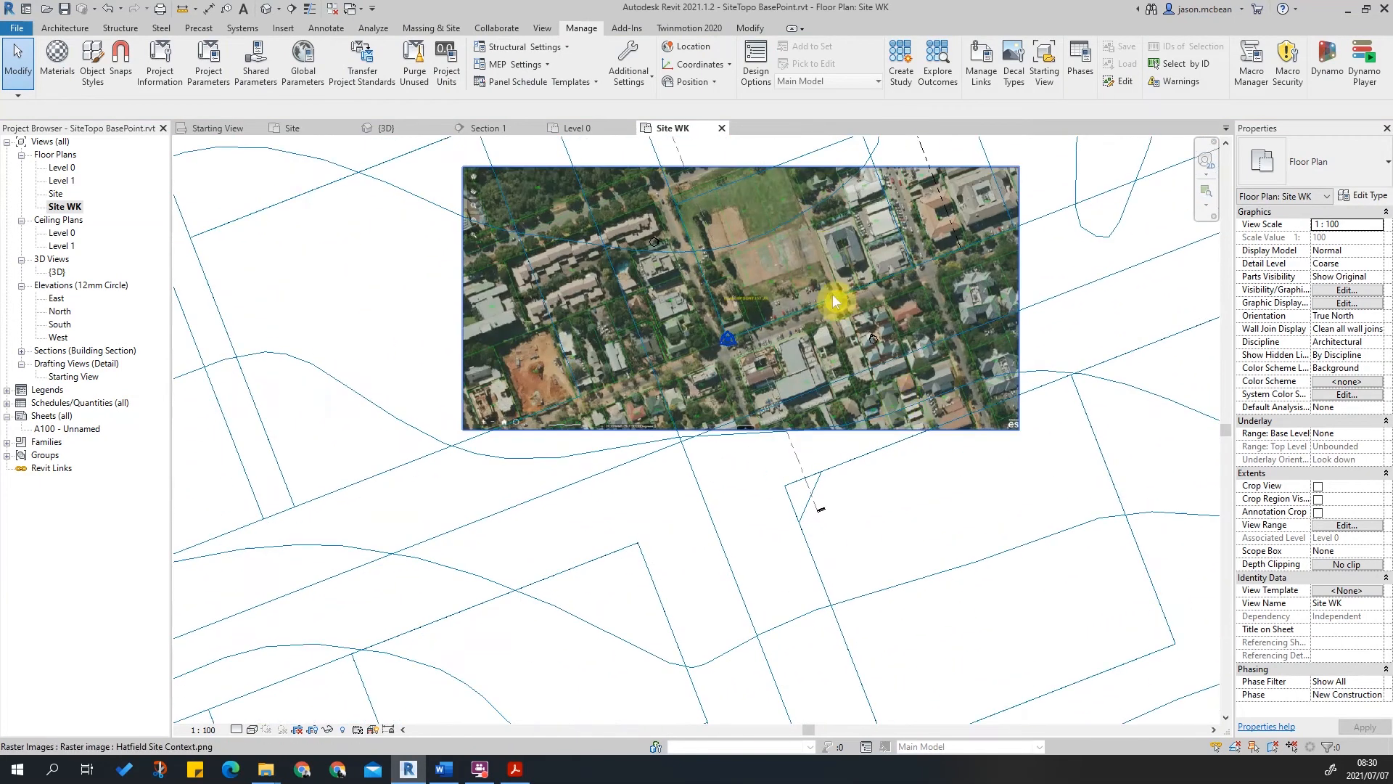
pyautogui.scroll(3, 869, 245)
pyautogui.scroll(1, 592, 381)
pyautogui.scroll(-2, 584, 428)
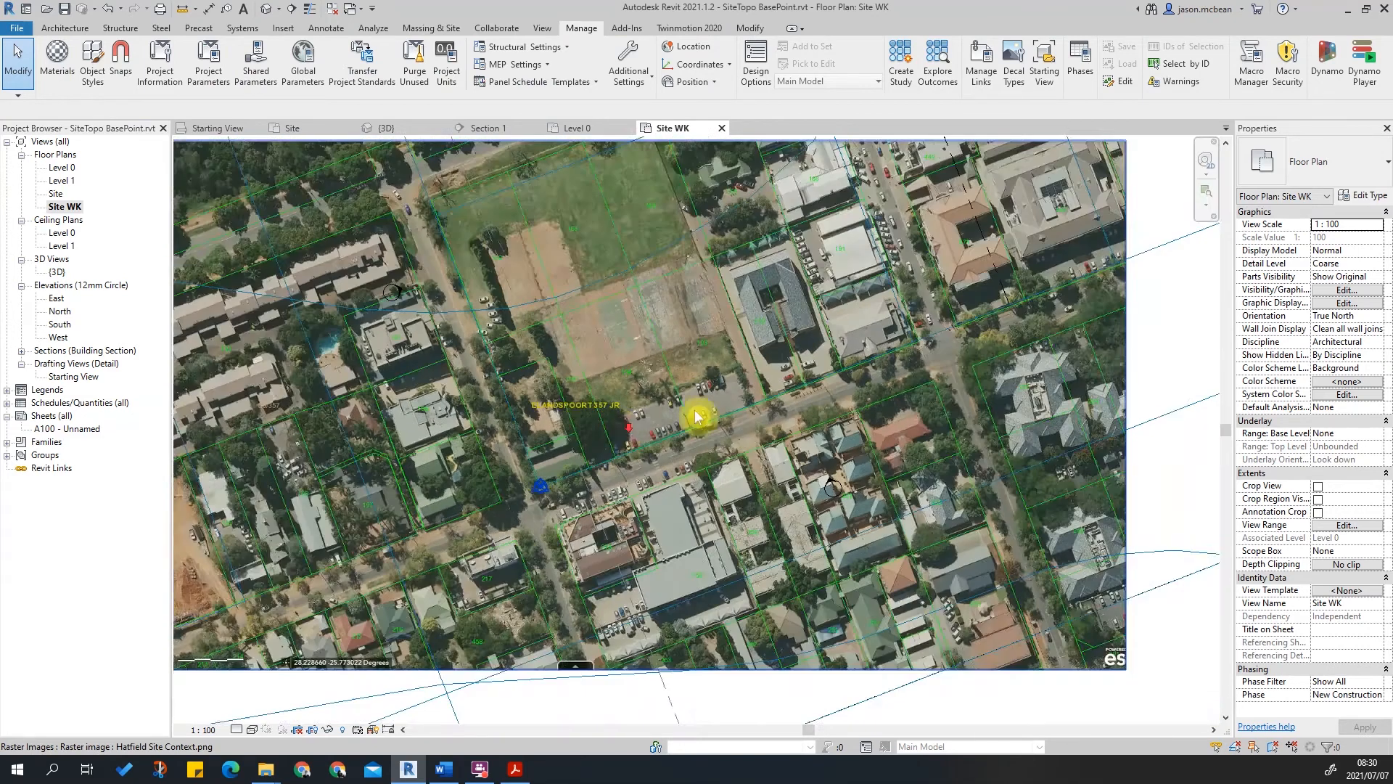
pyautogui.scroll(-2, 587, 412)
pyautogui.scroll(-1, 564, 417)
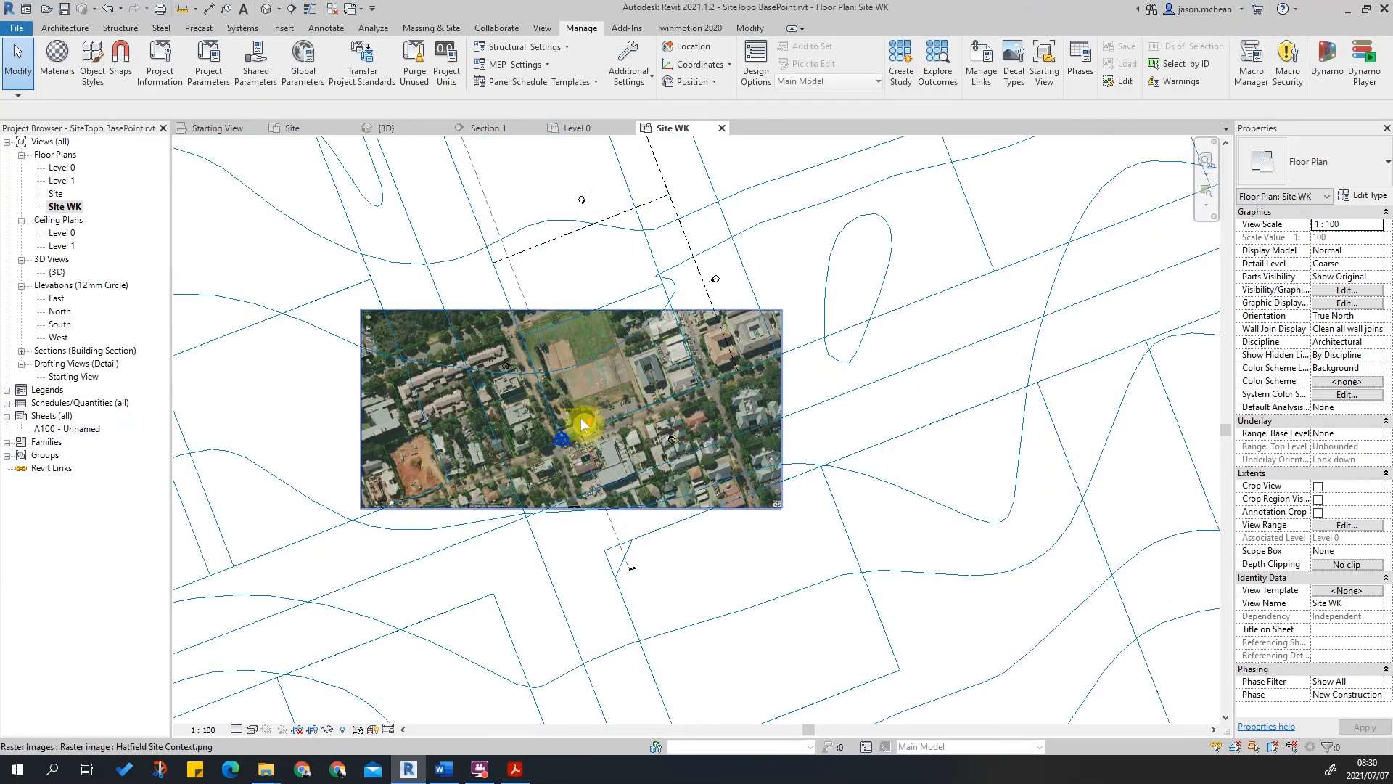
pyautogui.scroll(3, 583, 419)
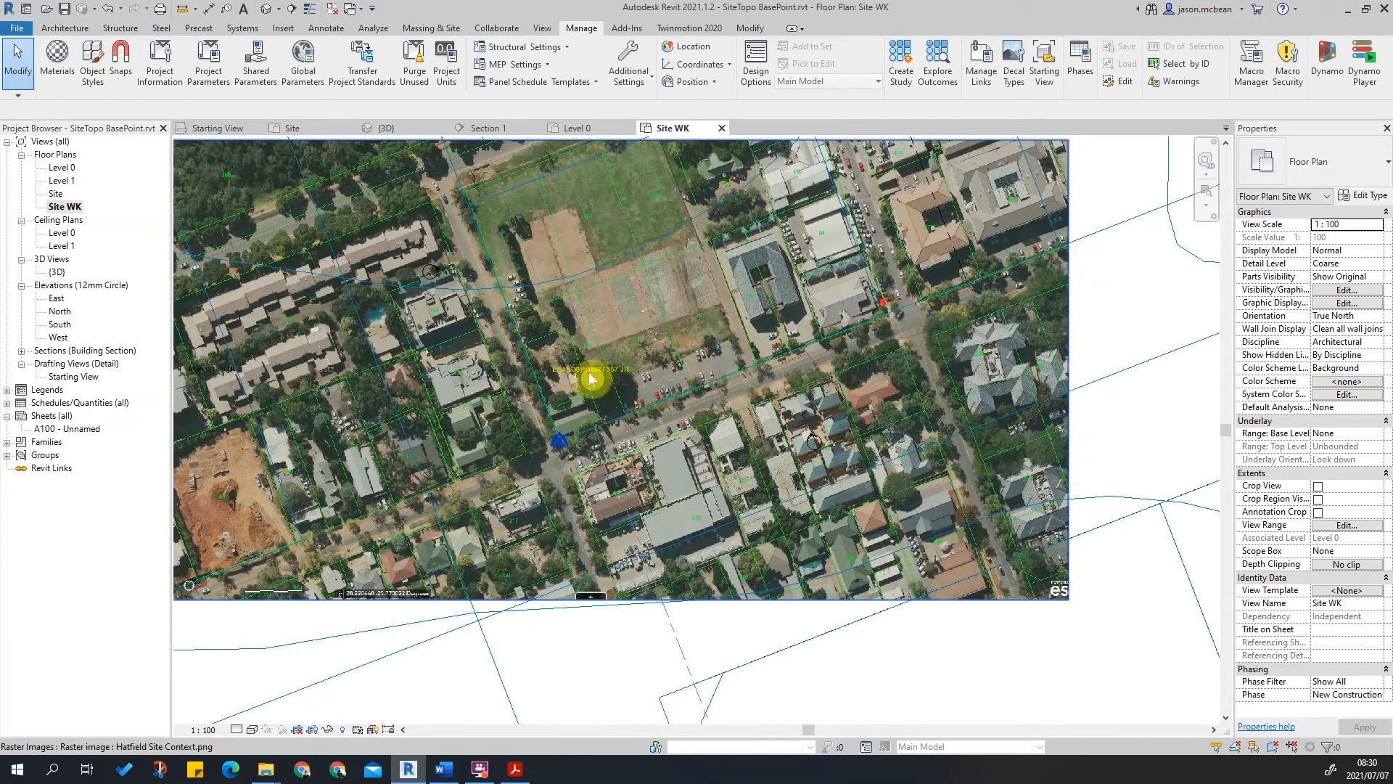
pyautogui.scroll(1, 683, 348)
pyautogui.moveTo(680, 332); pyautogui.dragTo(621, 349, button='middle')
pyautogui.scroll(-3, 717, 326)
pyautogui.moveTo(1007, 182); pyautogui.dragTo(597, 441, button='middle')
pyautogui.scroll(-2, 595, 439)
pyautogui.scroll(-2, 823, 402)
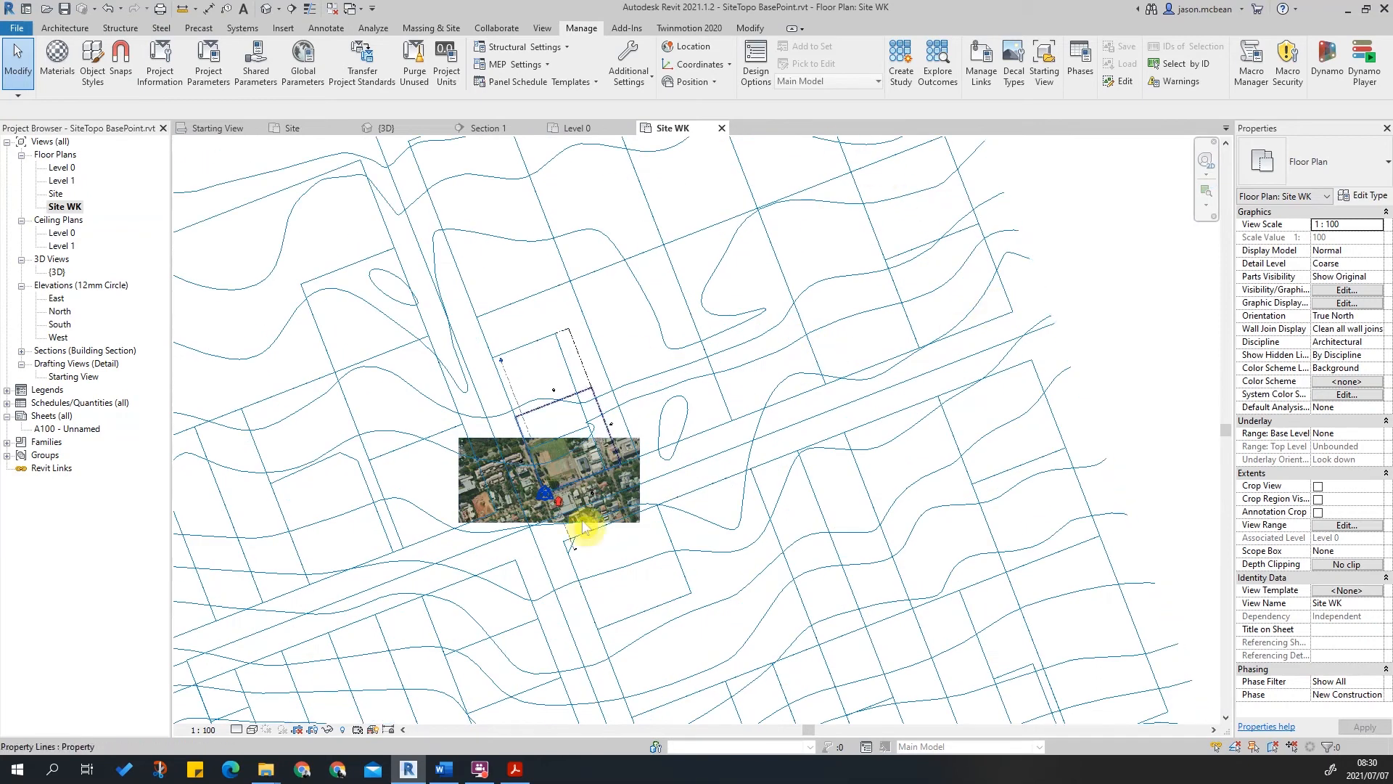
pyautogui.scroll(4, 552, 500)
pyautogui.scroll(2, 577, 435)
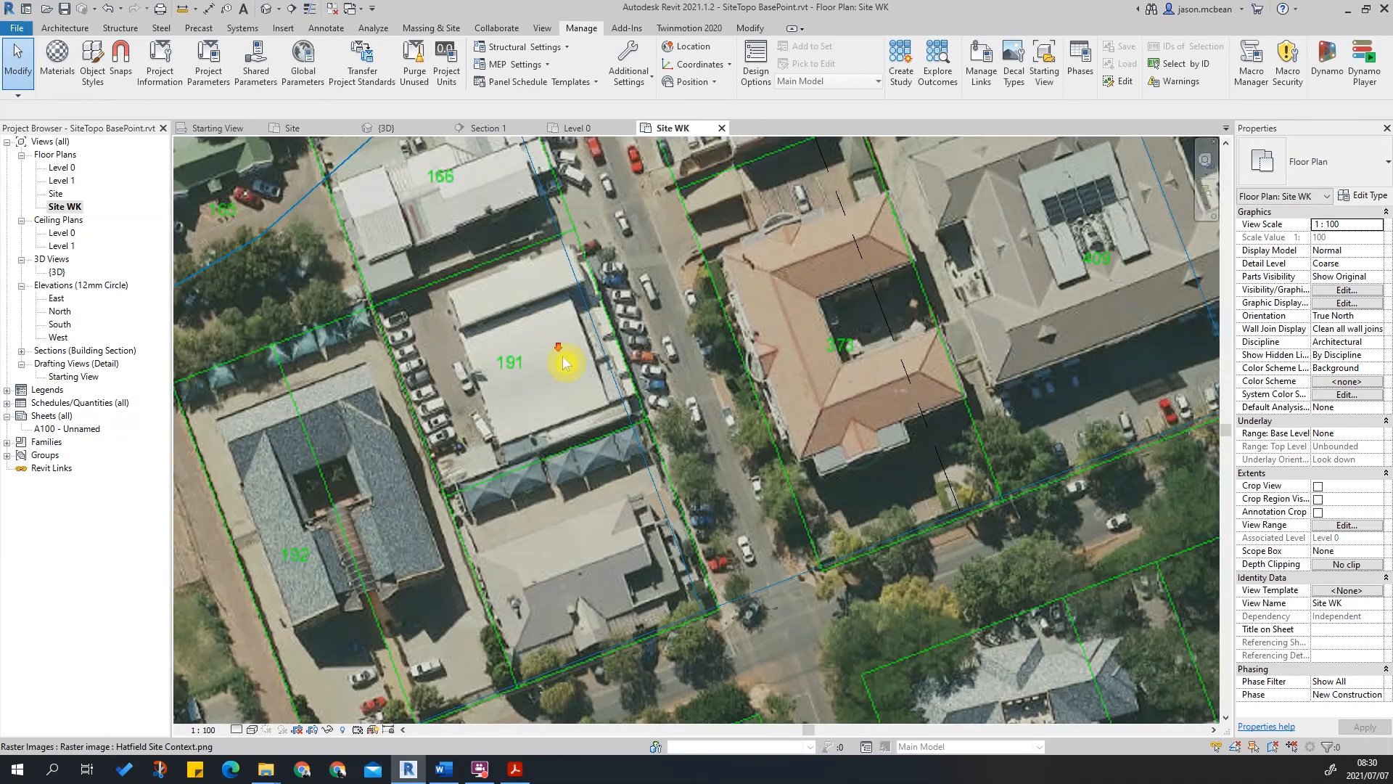
pyautogui.scroll(-5, 708, 490)
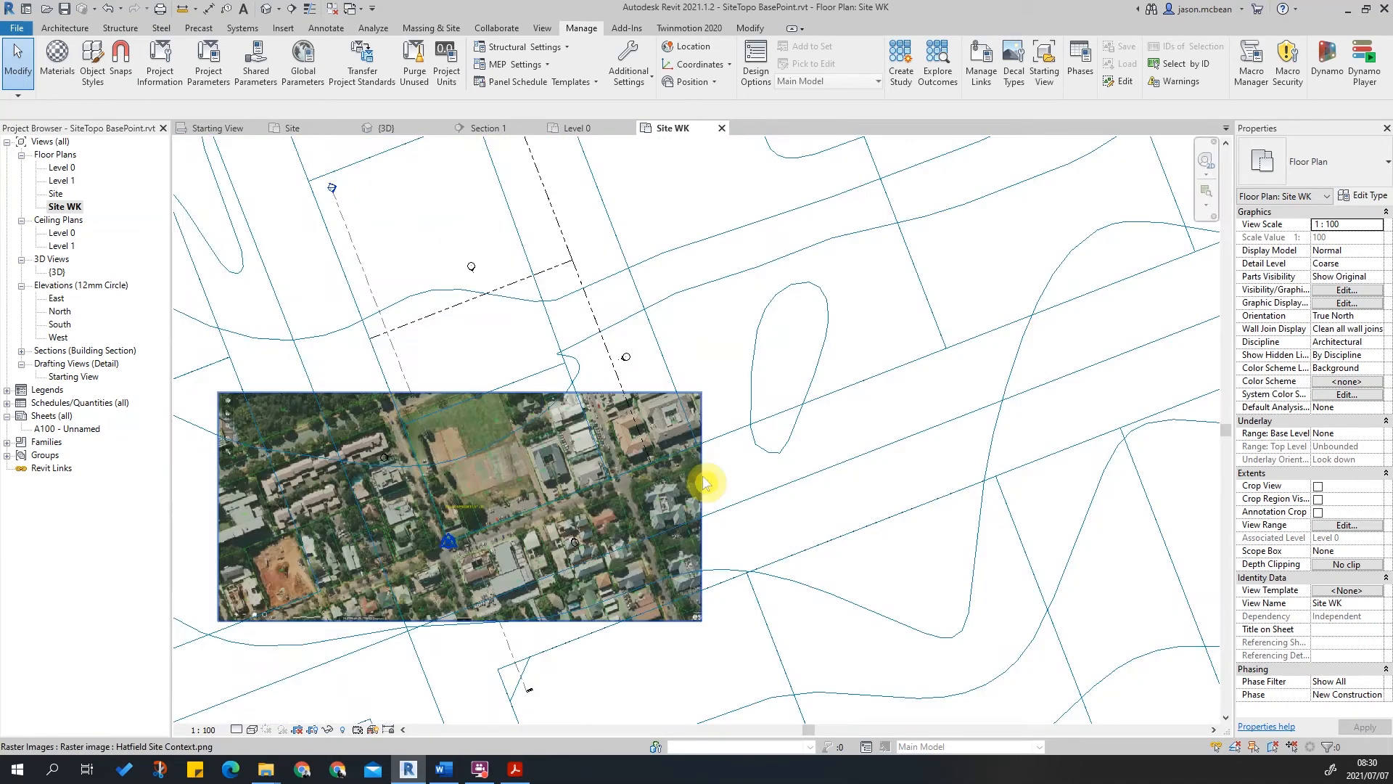
# Scale the aerial image graphically from the base point to about 761.7, matching the block's southeast parcel corner to the corresponding Brooklyn.DWG corner.
pyautogui.click(700, 479)
pyautogui.click(370, 67)
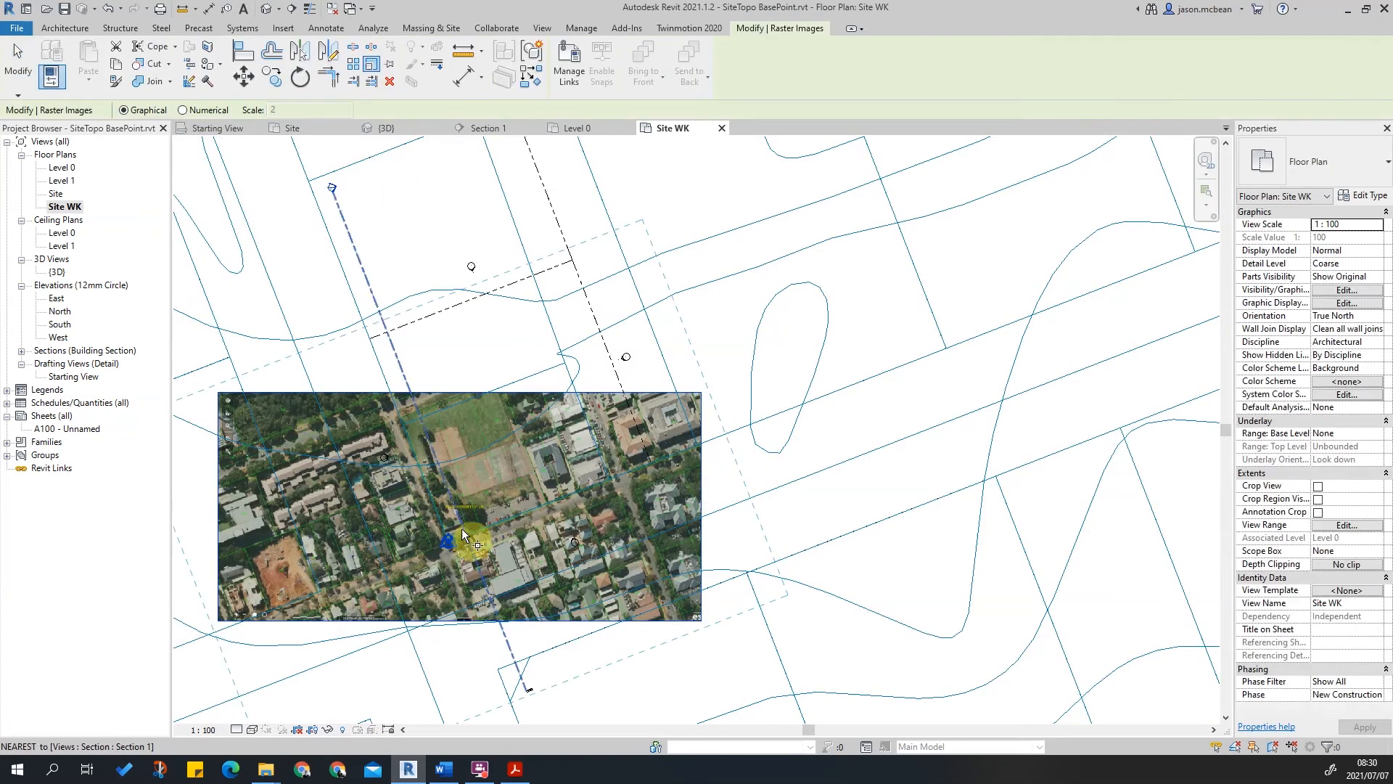
pyautogui.scroll(5, 448, 523)
pyautogui.click(465, 454)
pyautogui.scroll(-3, 367, 586)
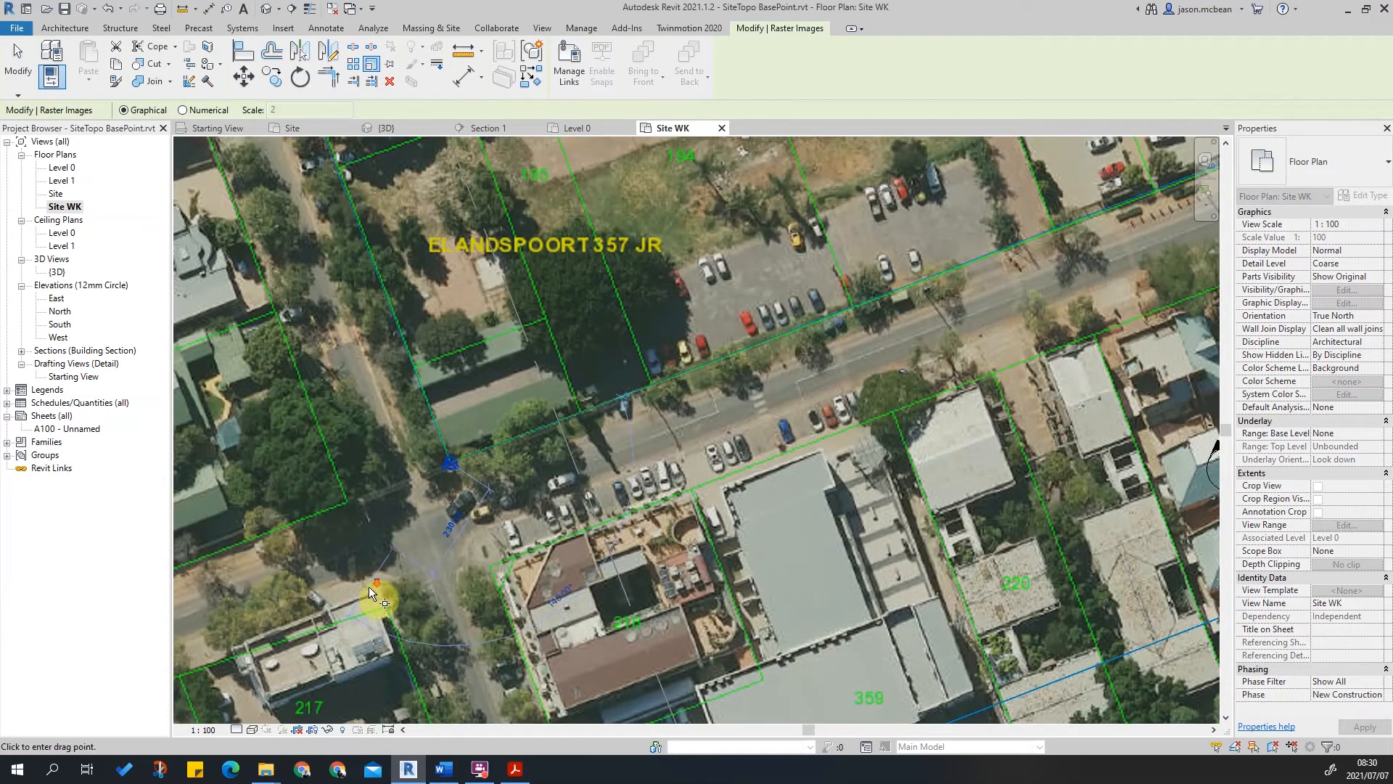
pyautogui.scroll(4, 804, 356)
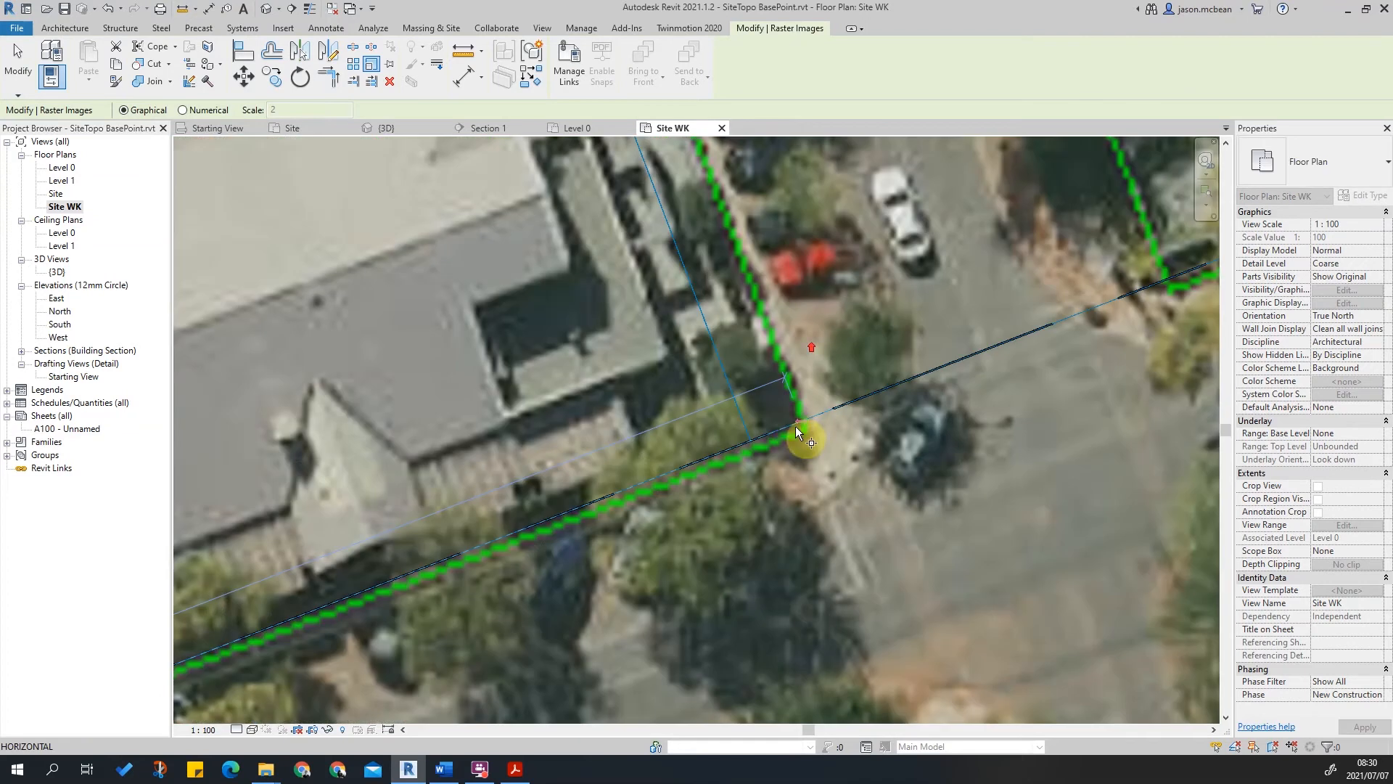
pyautogui.scroll(3, 803, 421)
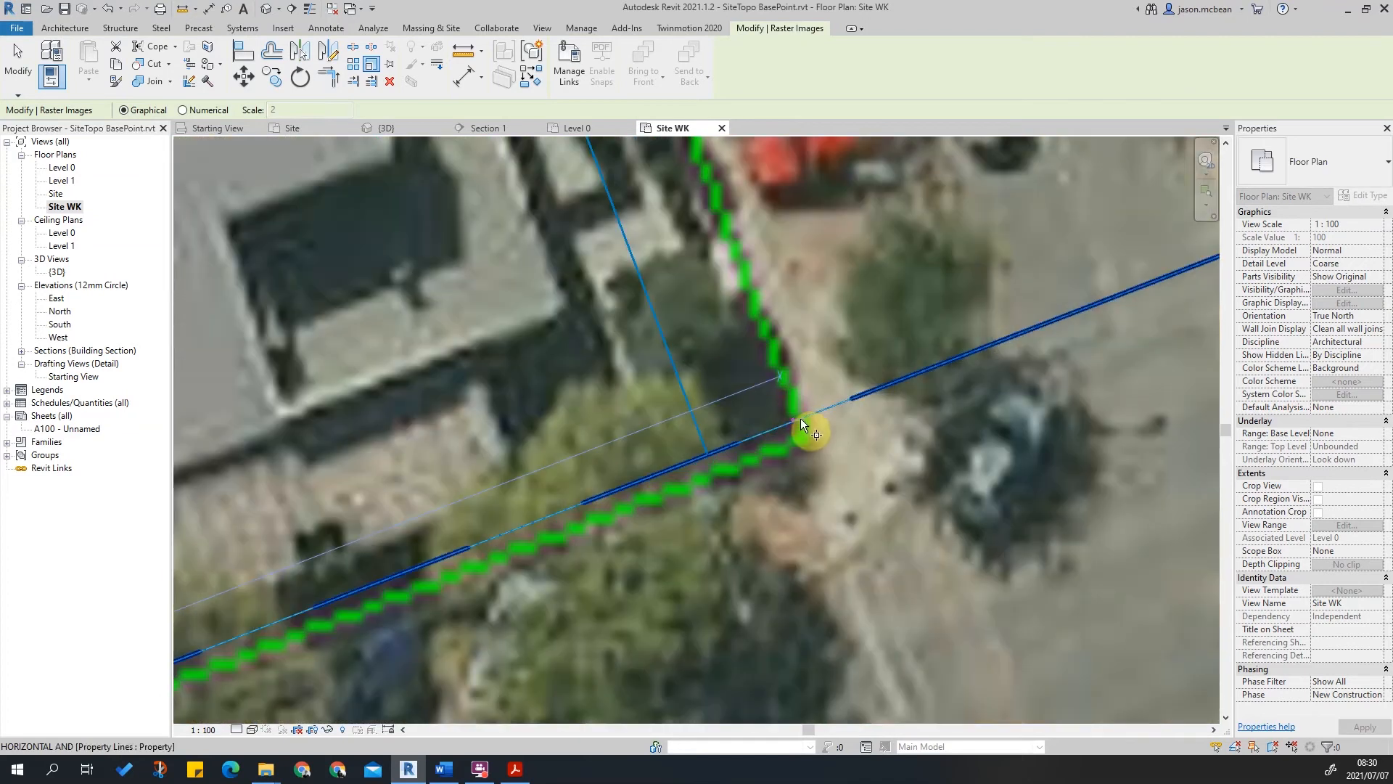
pyautogui.click(802, 418)
pyautogui.scroll(-1, 625, 504)
pyautogui.scroll(-3, 622, 511)
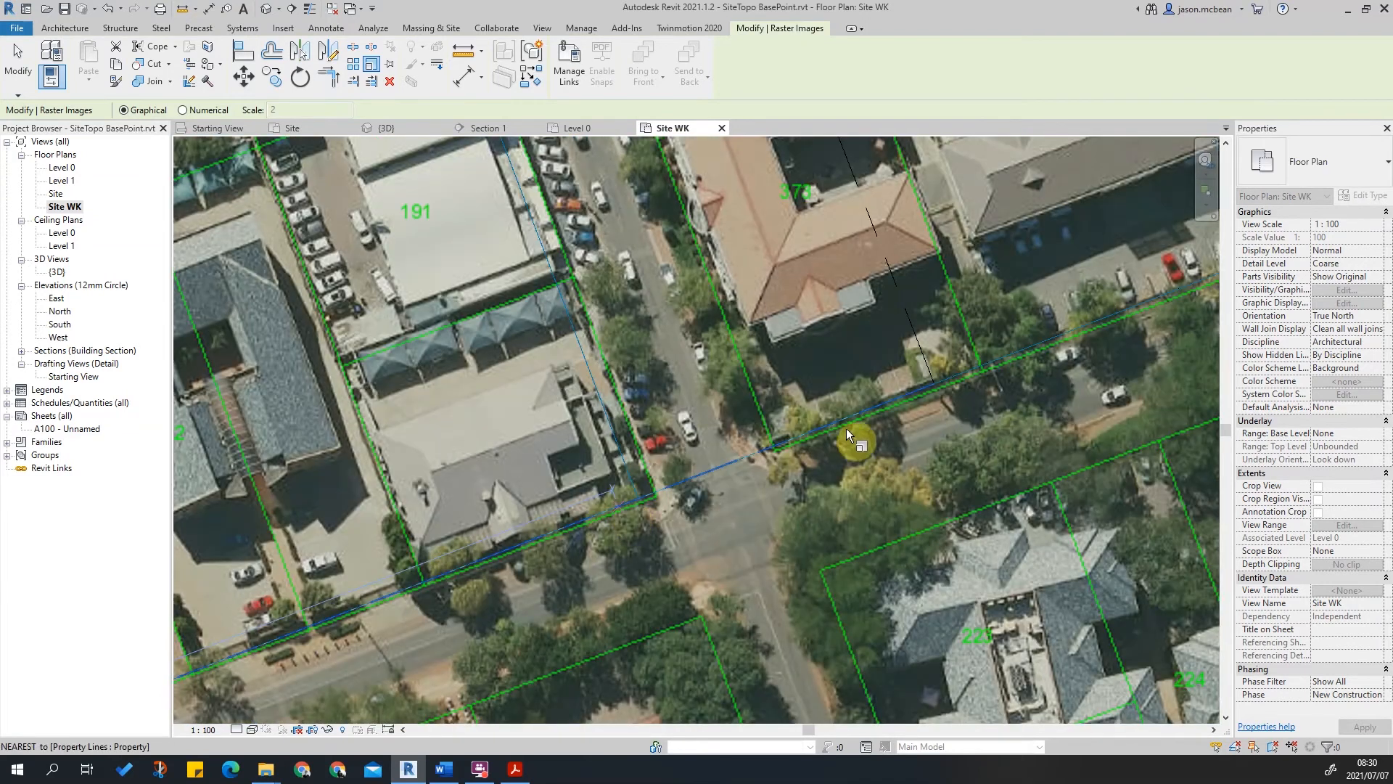
pyautogui.click(730, 494)
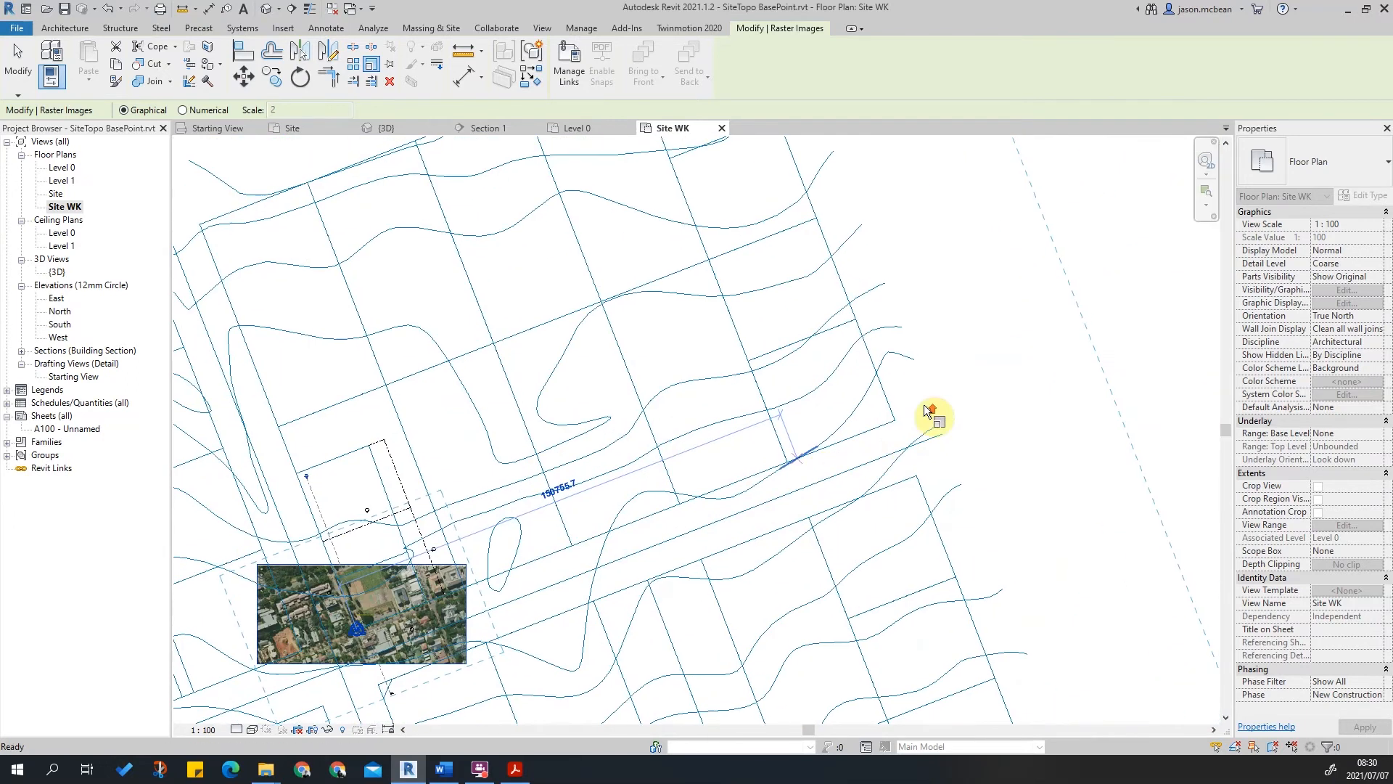
pyautogui.click(871, 432)
pyautogui.scroll(-3, 859, 439)
pyautogui.press('Escape')
# Examine how the scaled aerial image's parcels and streets line up with the Brooklyn.DWG contours and property lines around the site.
pyautogui.scroll(2, 575, 460)
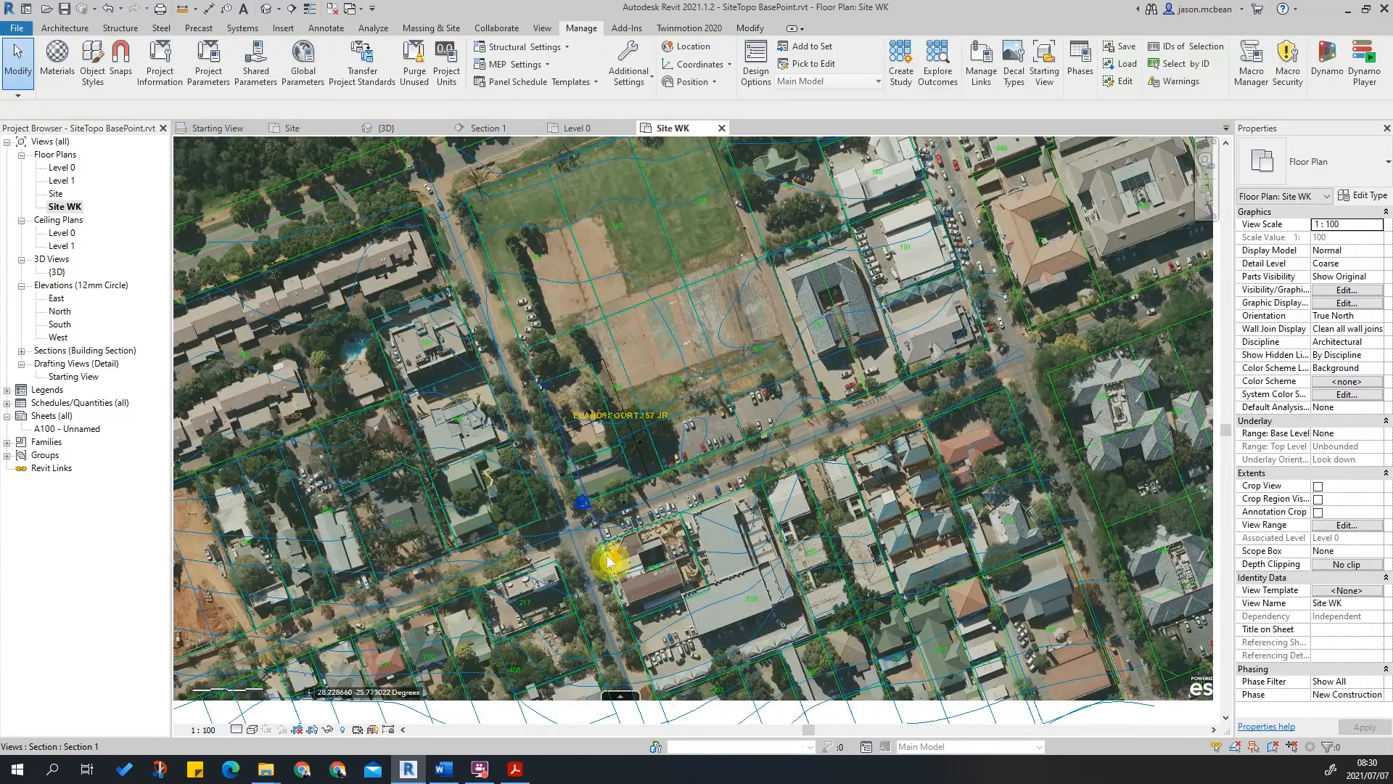
pyautogui.scroll(5, 608, 561)
pyautogui.scroll(-3, 727, 560)
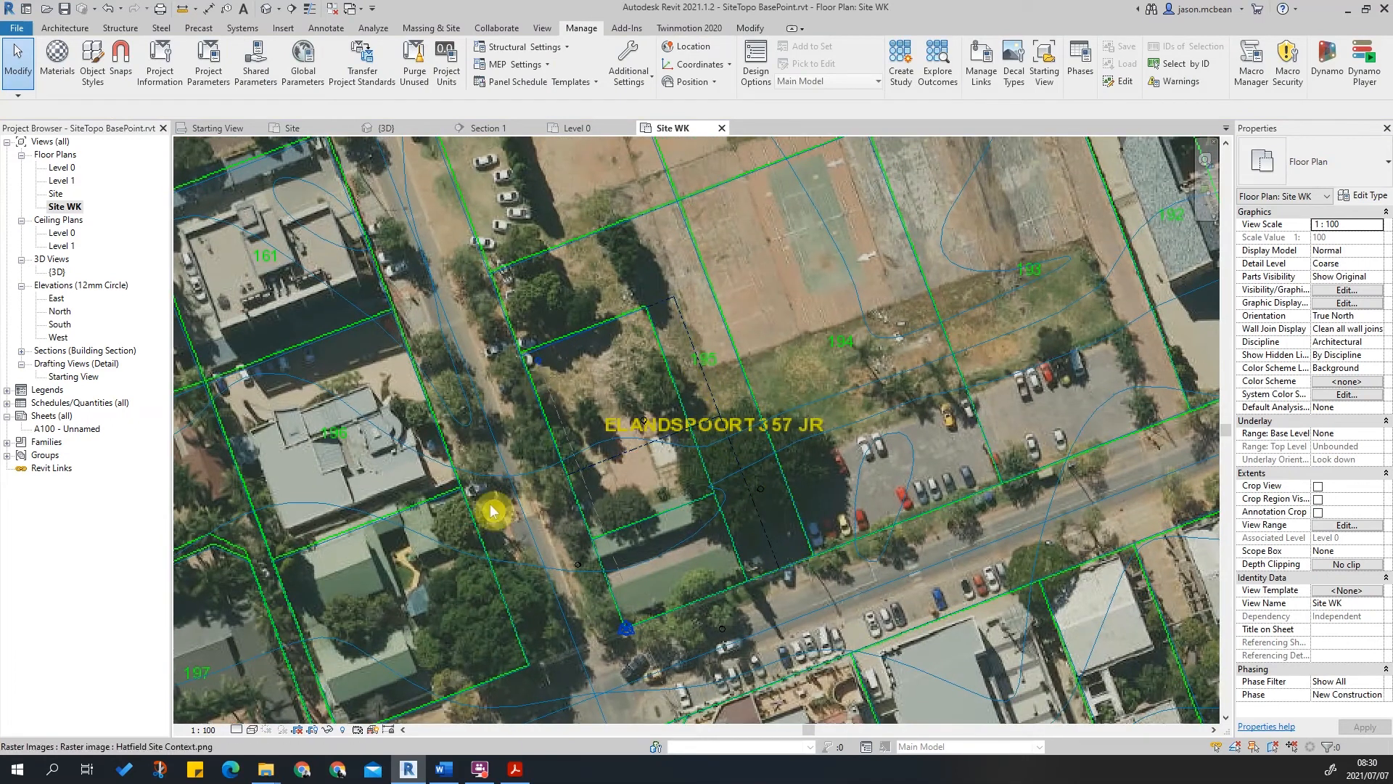
pyautogui.scroll(-1, 545, 405)
pyautogui.scroll(-2, 842, 427)
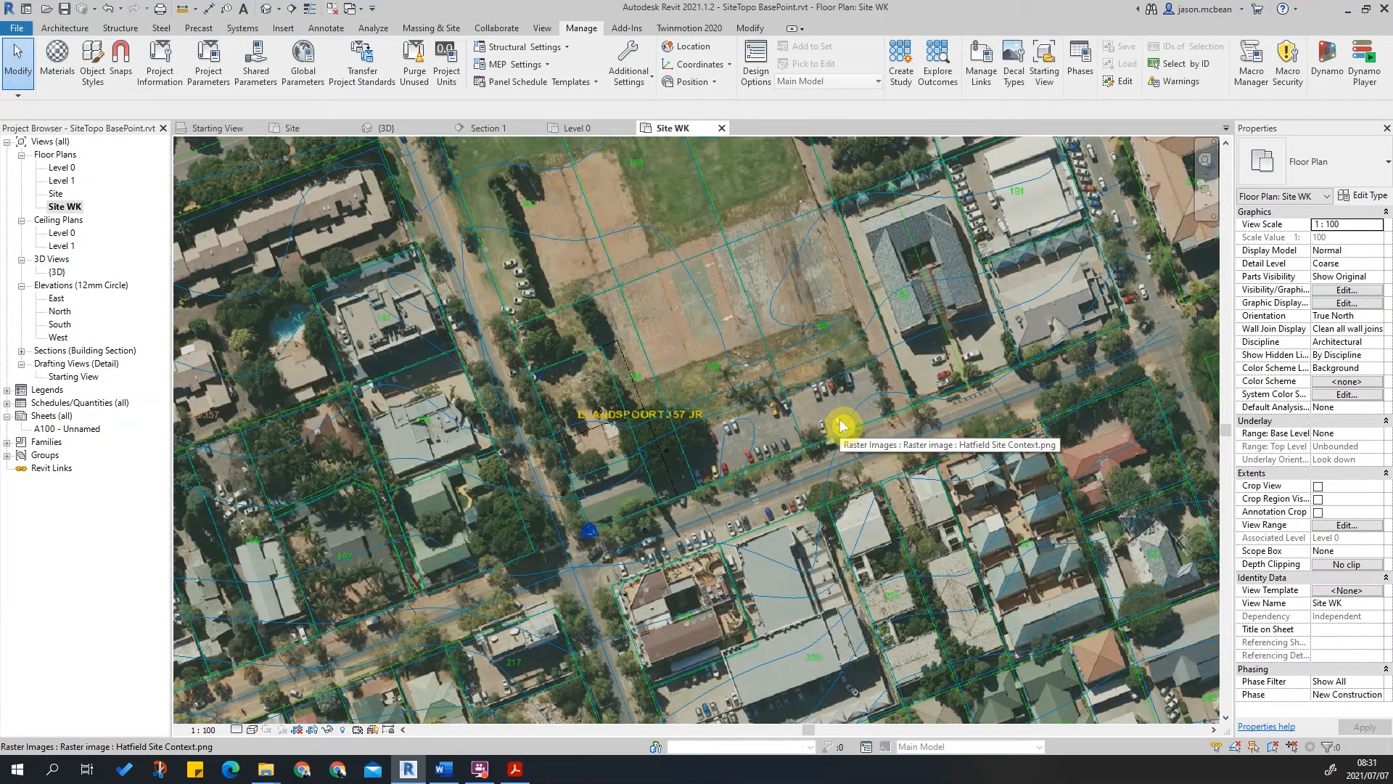
pyautogui.scroll(-3, 737, 719)
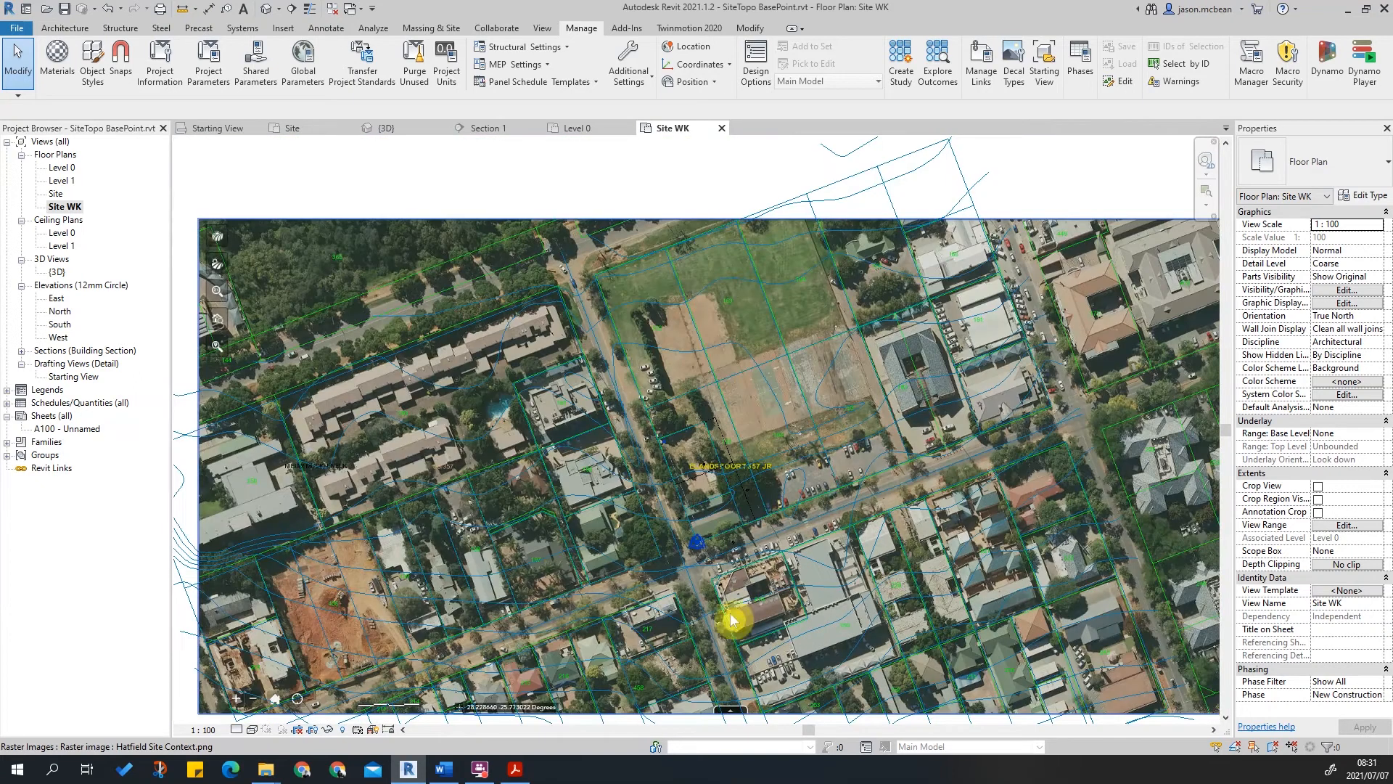
pyautogui.moveTo(737, 719); pyautogui.dragTo(636, 488, button='middle')
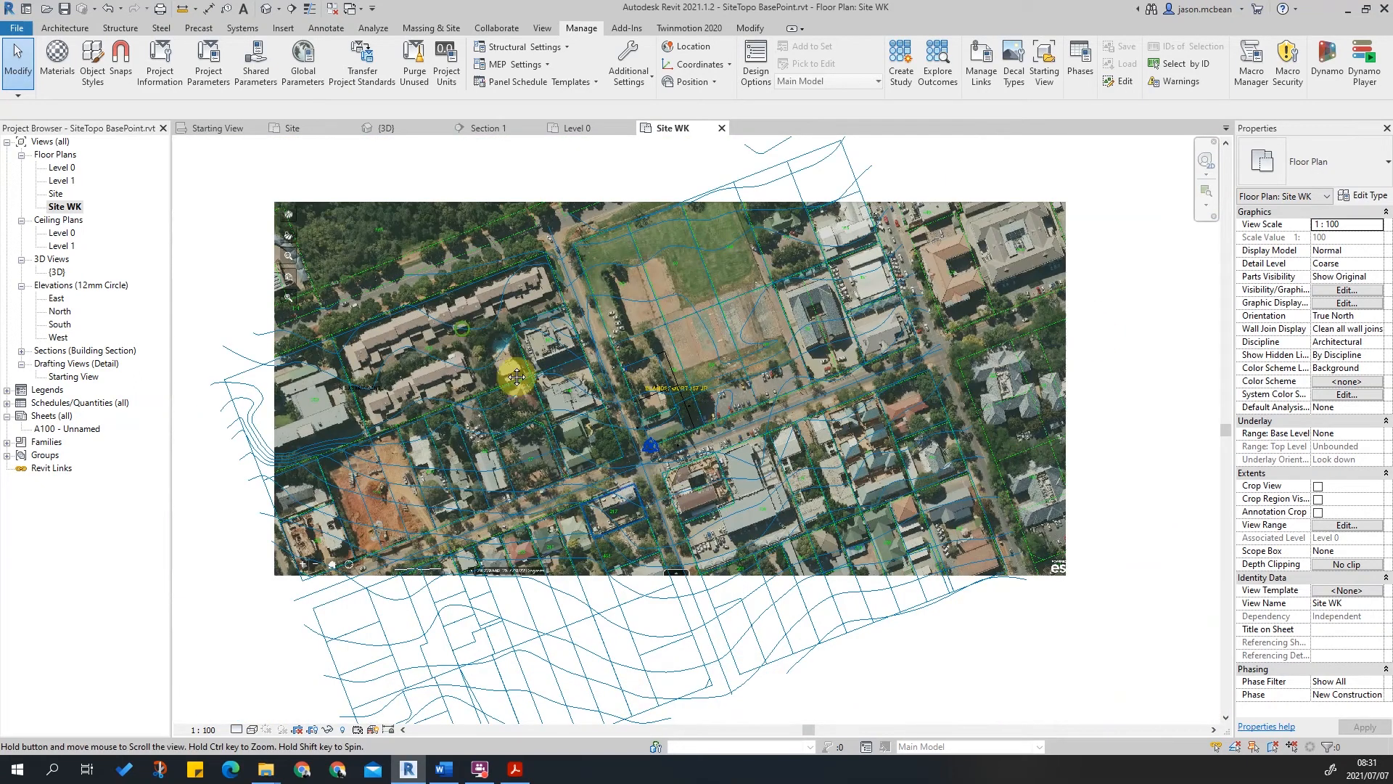
pyautogui.scroll(5, 731, 494)
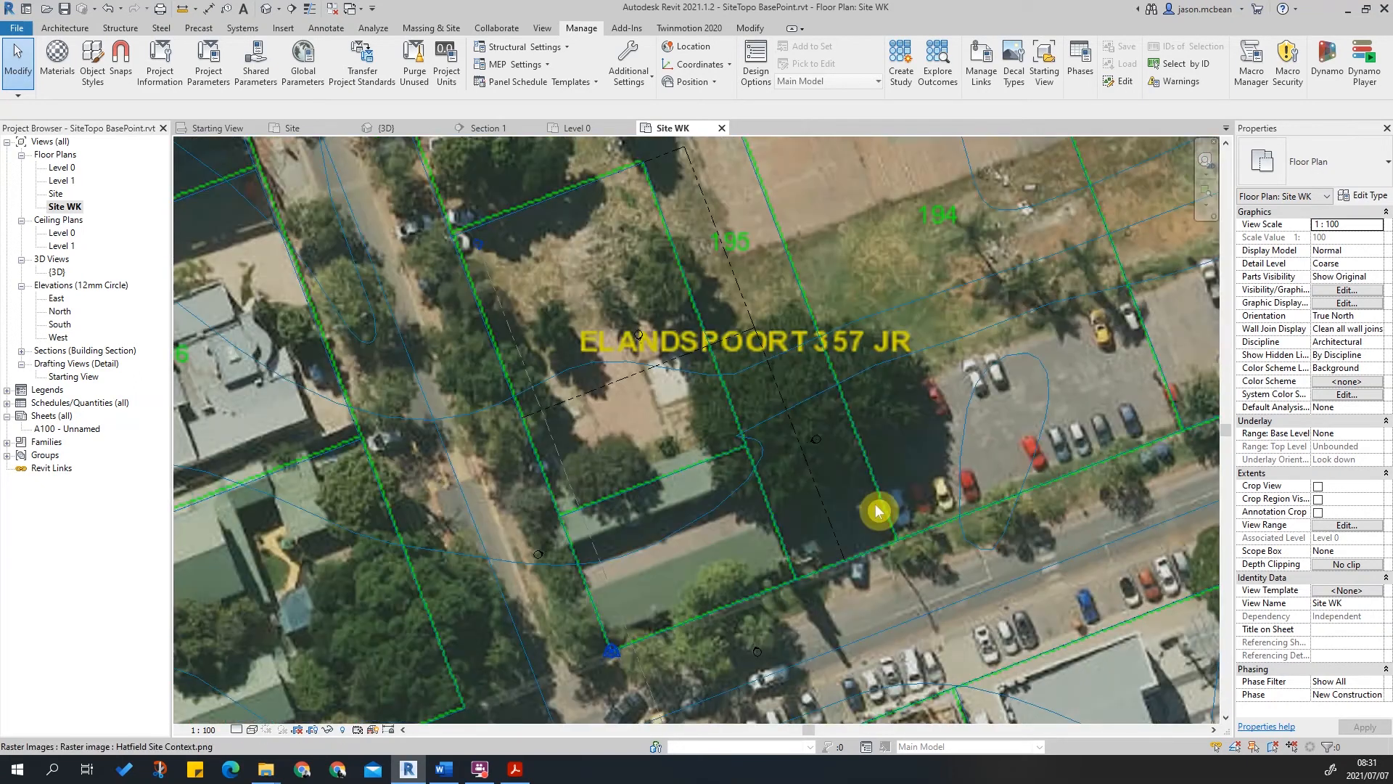
pyautogui.scroll(-3, 815, 476)
pyautogui.moveTo(857, 561); pyautogui.dragTo(909, 269, button='middle')
pyautogui.scroll(-3, 871, 366)
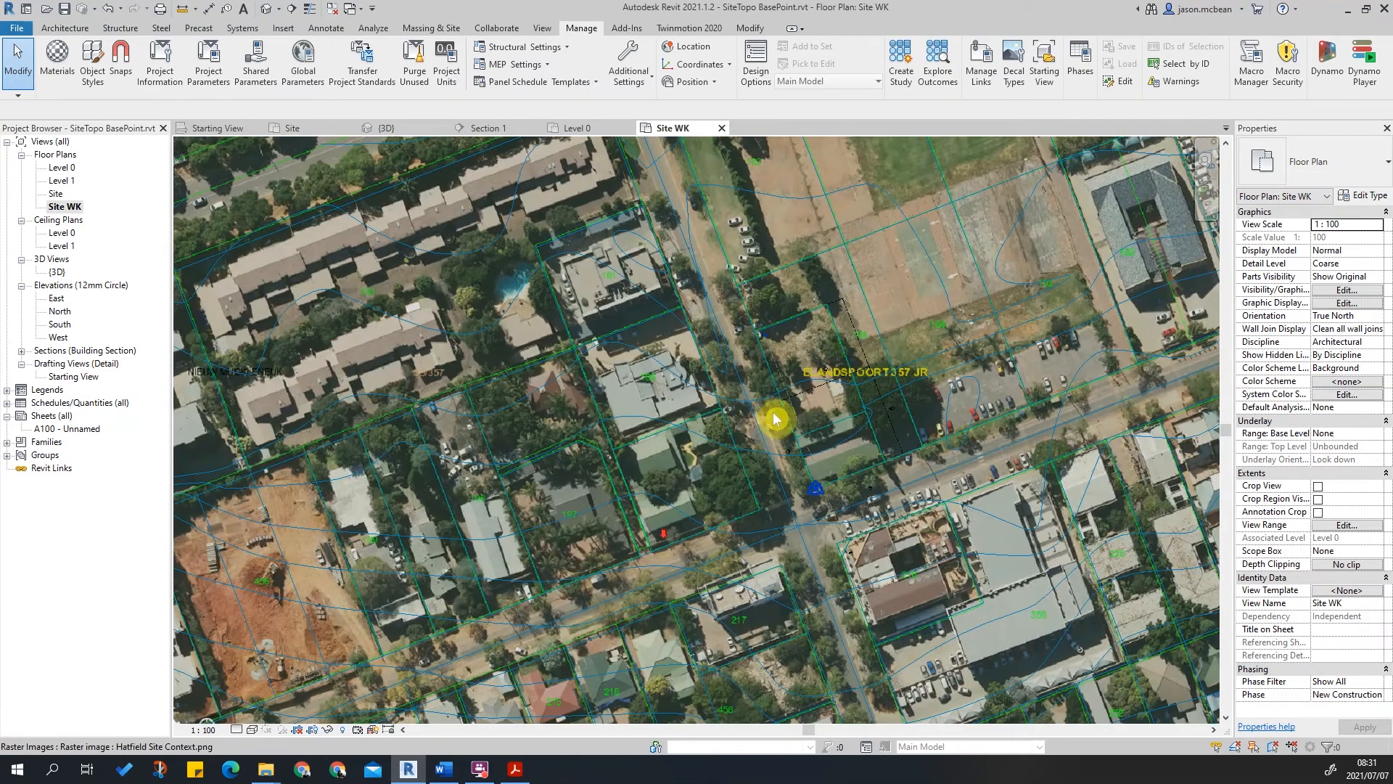
# Select the aerial image and set its draw layer to Background.
pyautogui.click(219, 164)
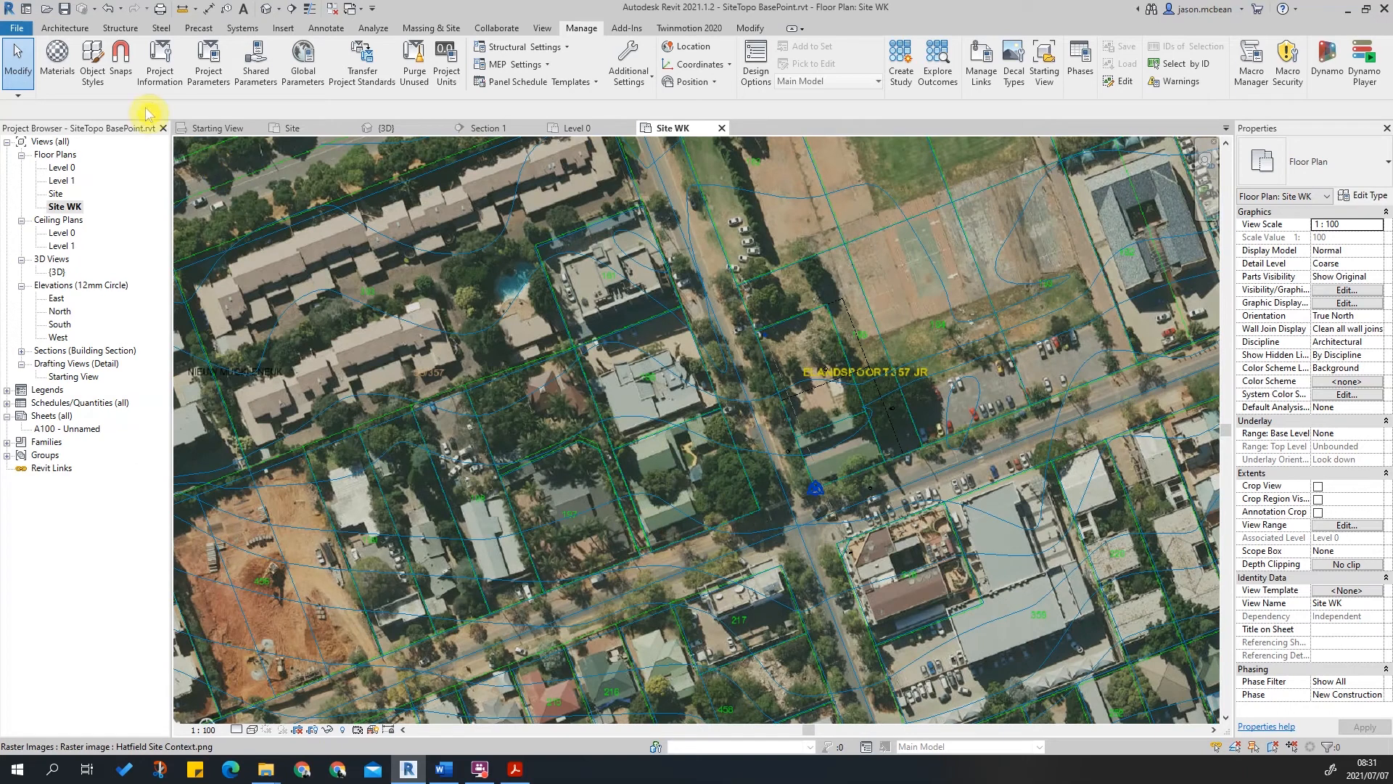
pyautogui.click(148, 111)
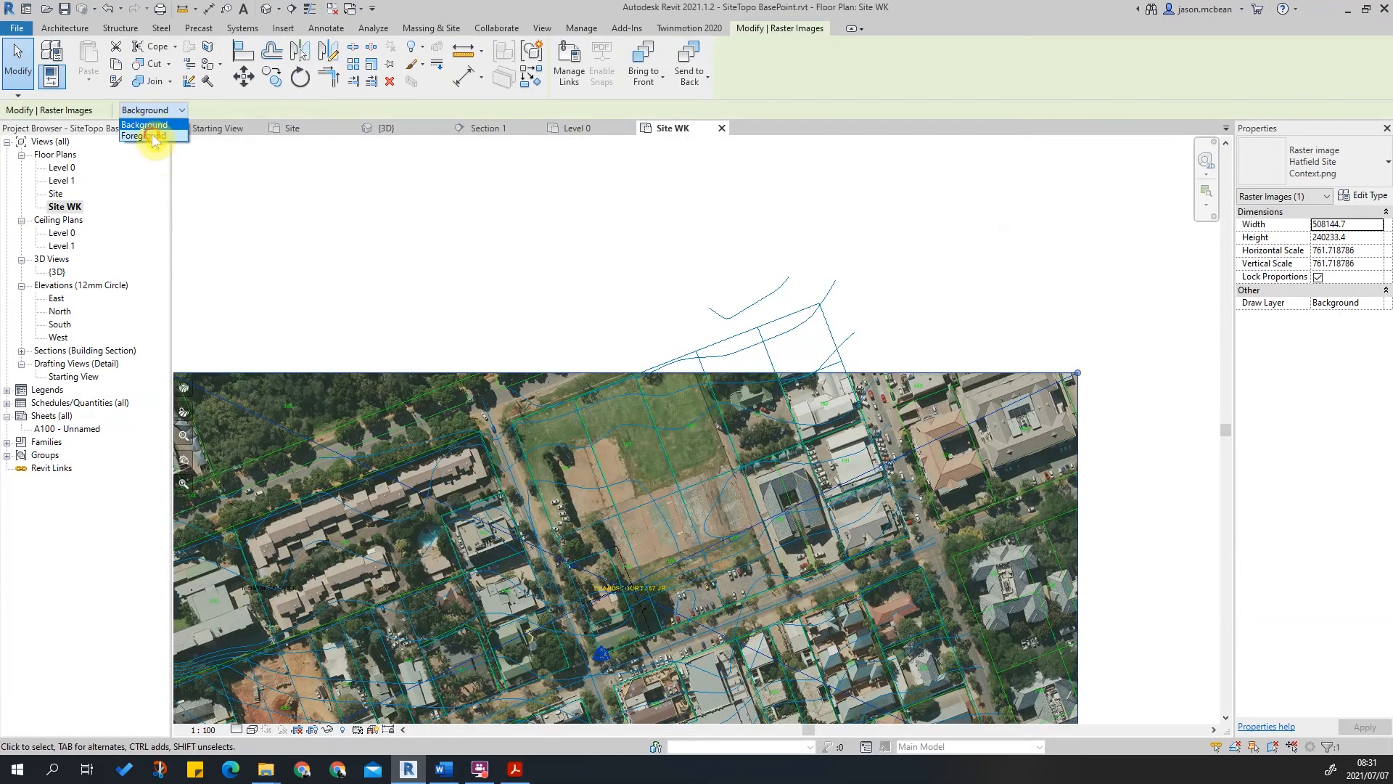
pyautogui.press('Down')
pyautogui.click(155, 125)
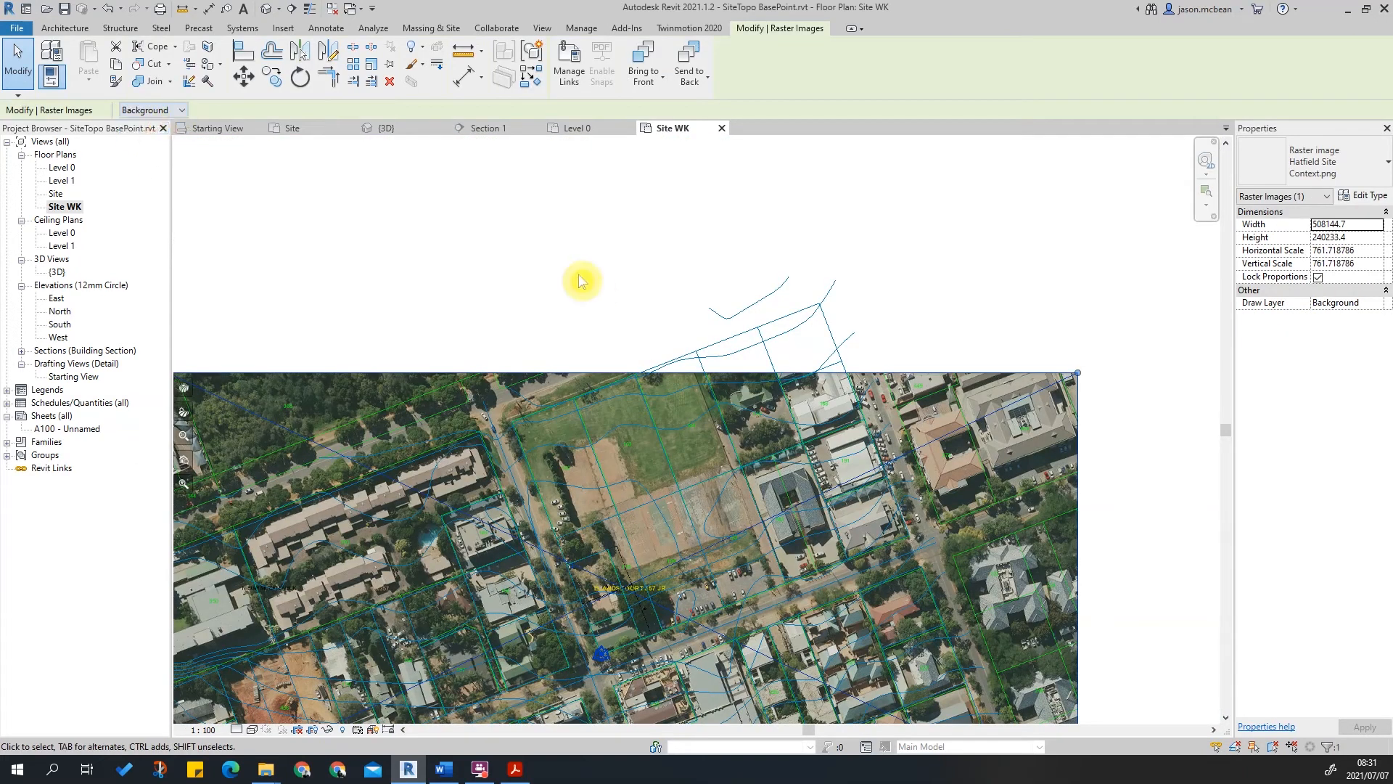
pyautogui.moveTo(788, 454); pyautogui.dragTo(796, 276, button='middle')
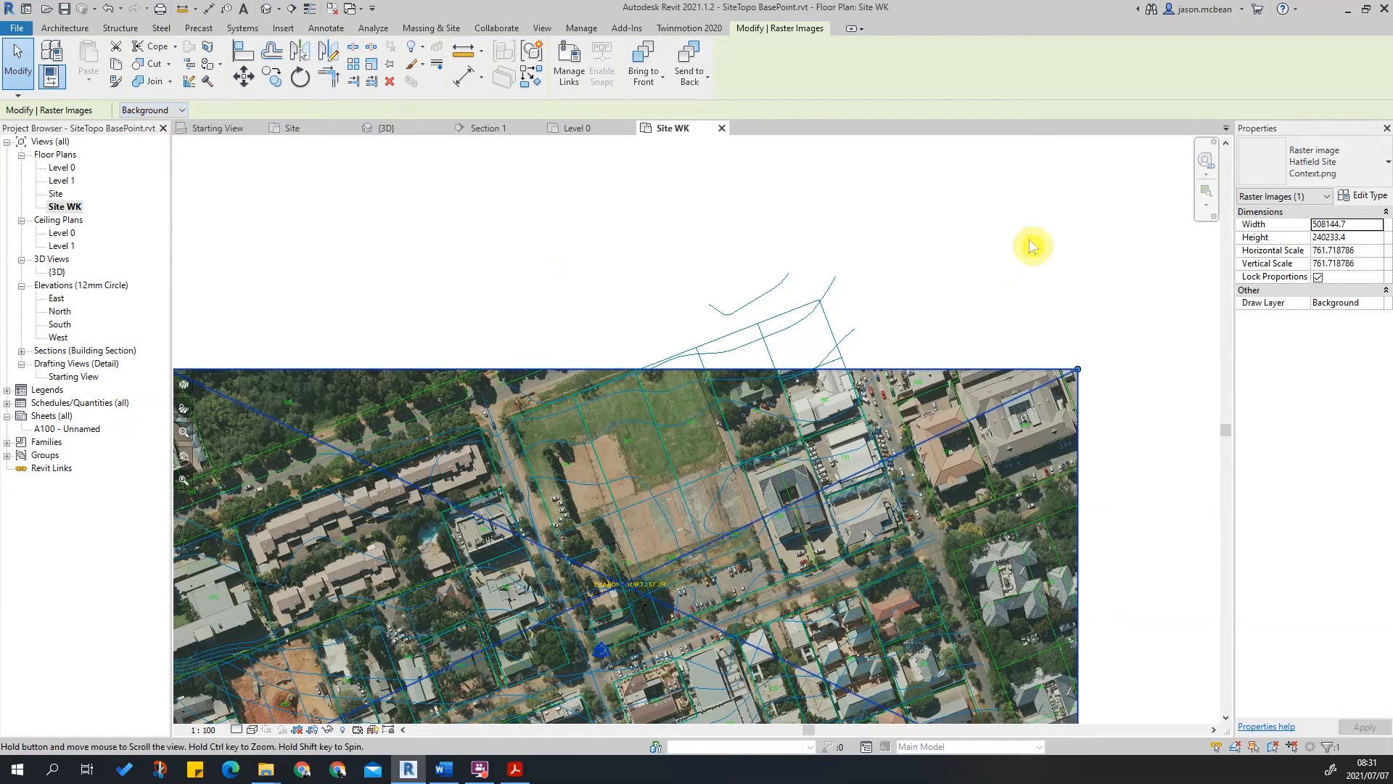
# Deselect the aerial image and check the Topography category's visibility in the Site WK view's Visibility/Graphic Overrides.
pyautogui.click(1053, 198)
pyautogui.click(820, 250)
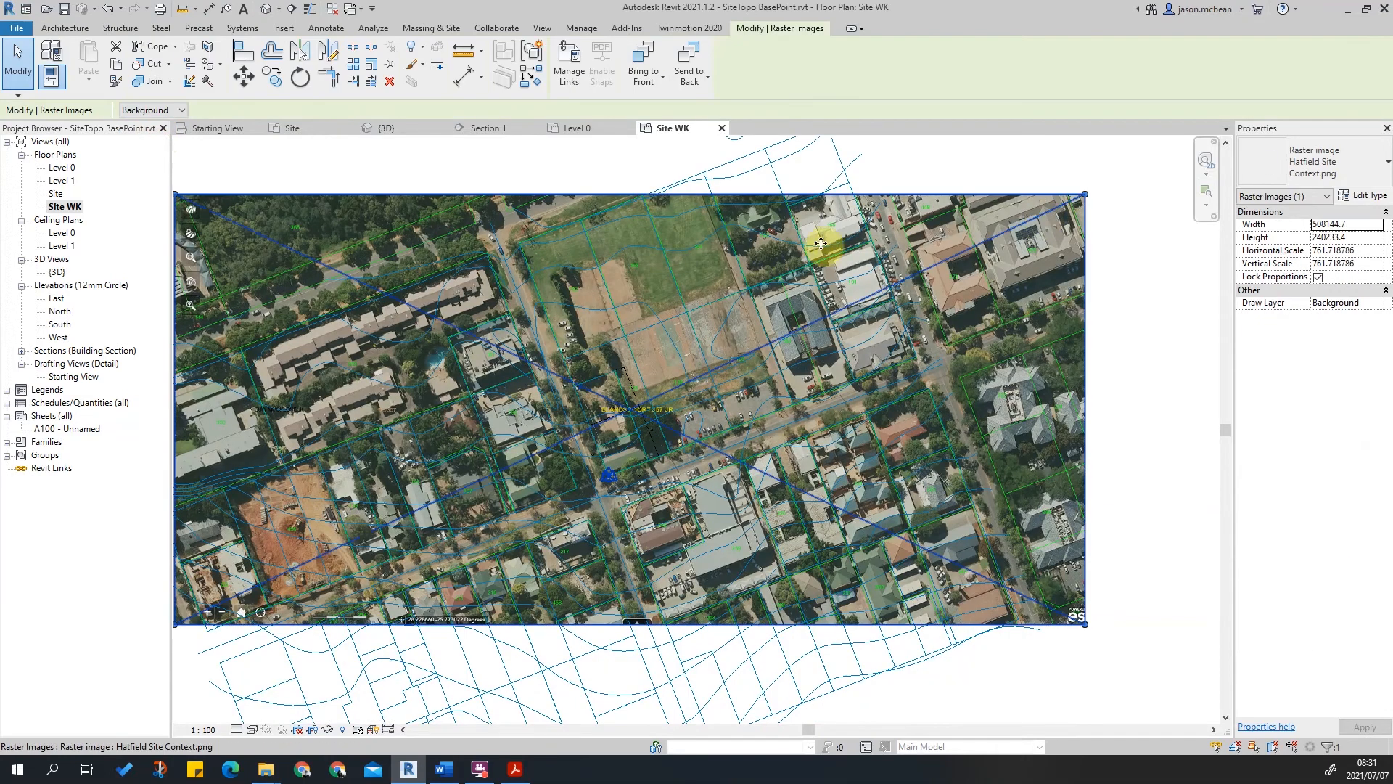
pyautogui.click(252, 726)
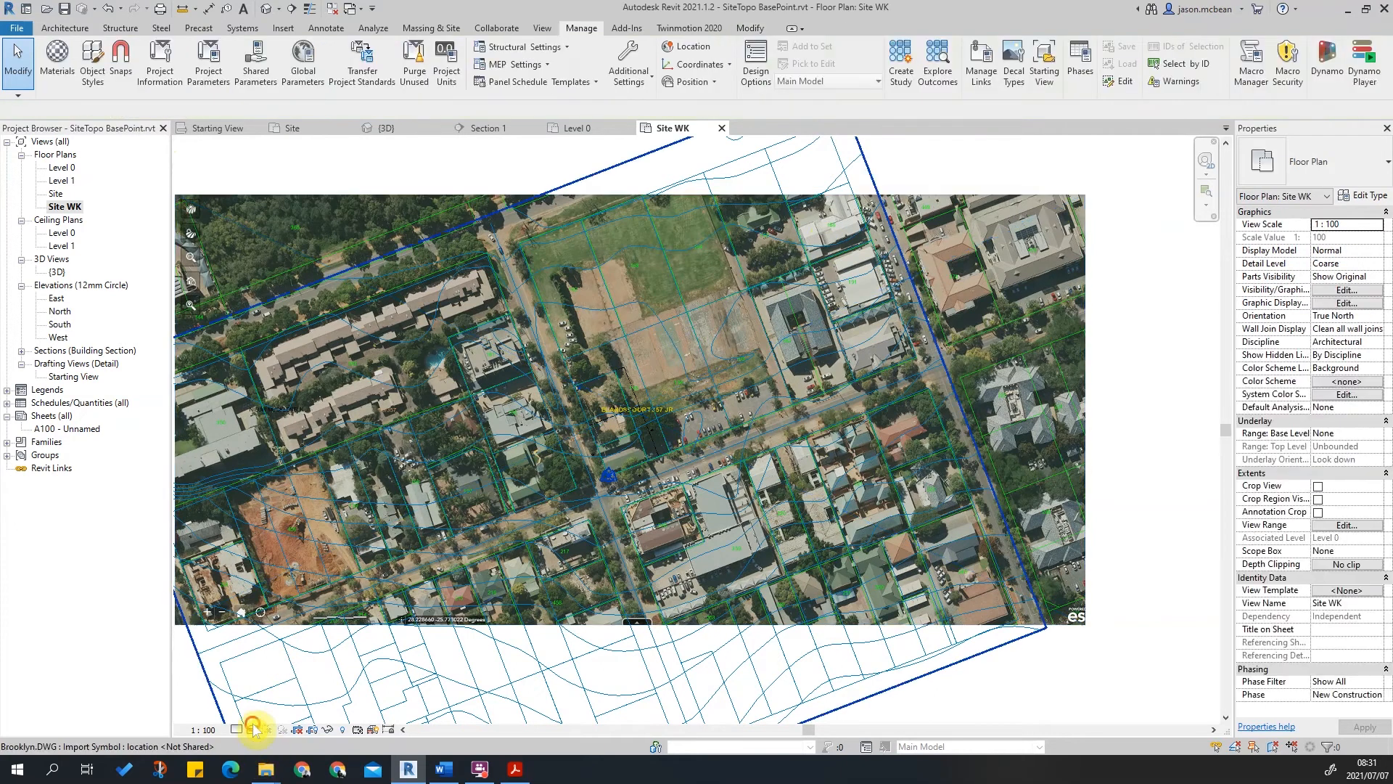
pyautogui.moveTo(917, 258); pyautogui.dragTo(944, 333, button='middle')
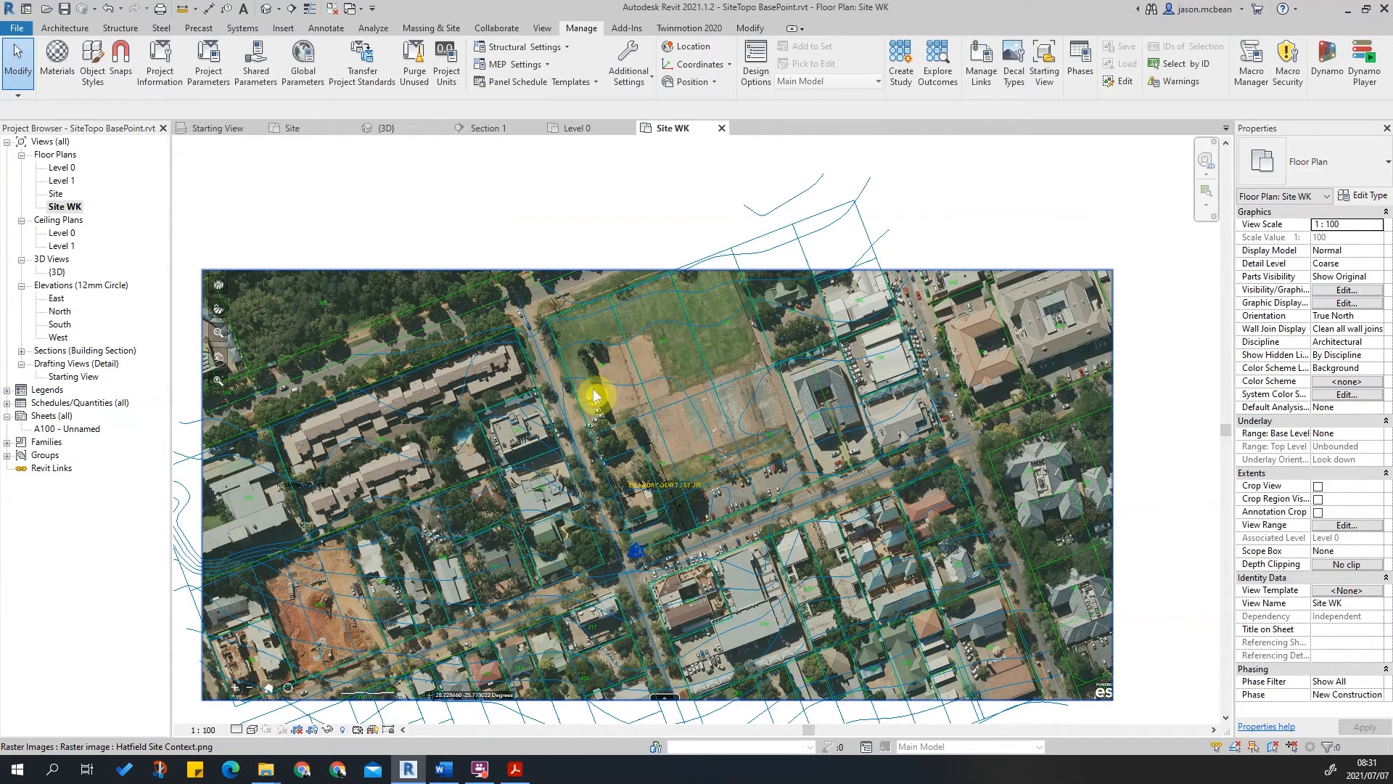
pyautogui.press('v')
pyautogui.press('v')
pyautogui.click(310, 516)
pyautogui.scroll(-4, 311, 522)
pyautogui.click(263, 544)
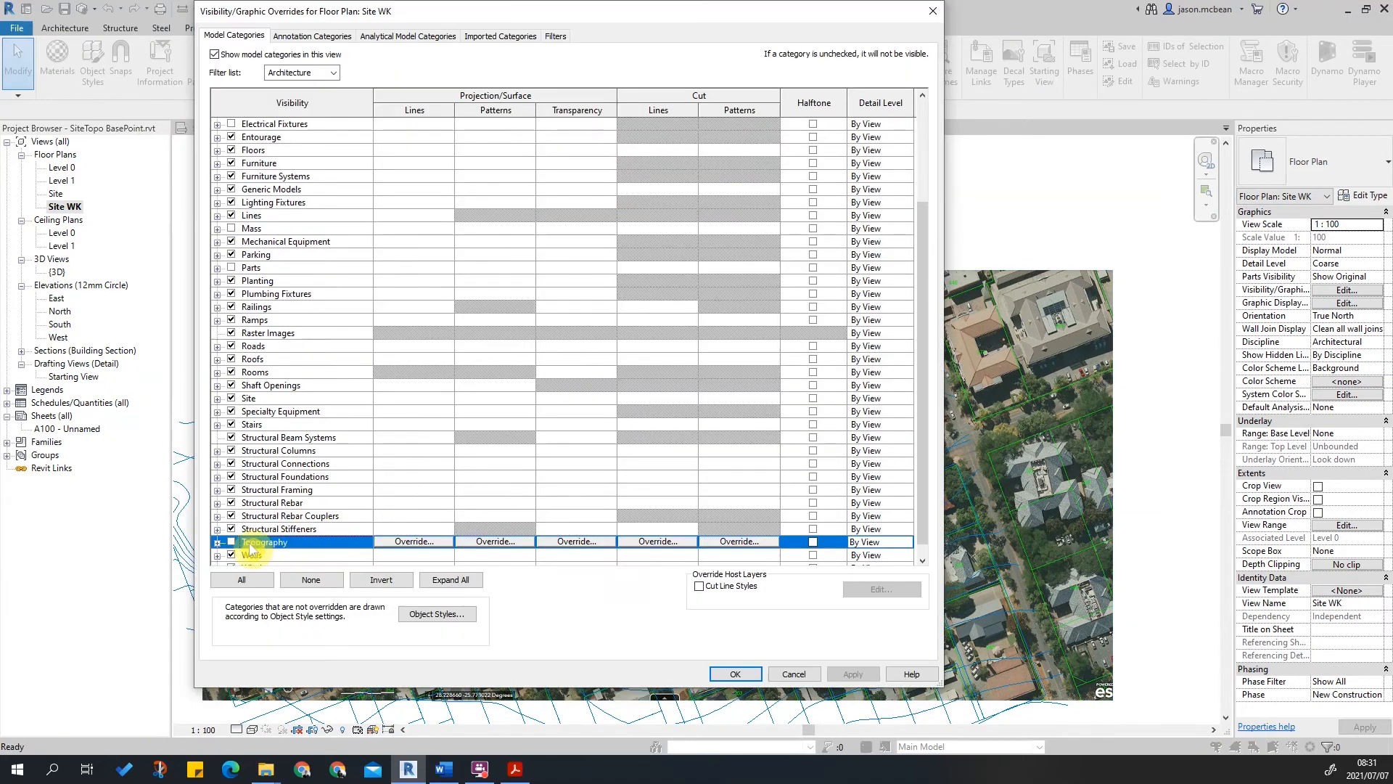
pyautogui.click(934, 10)
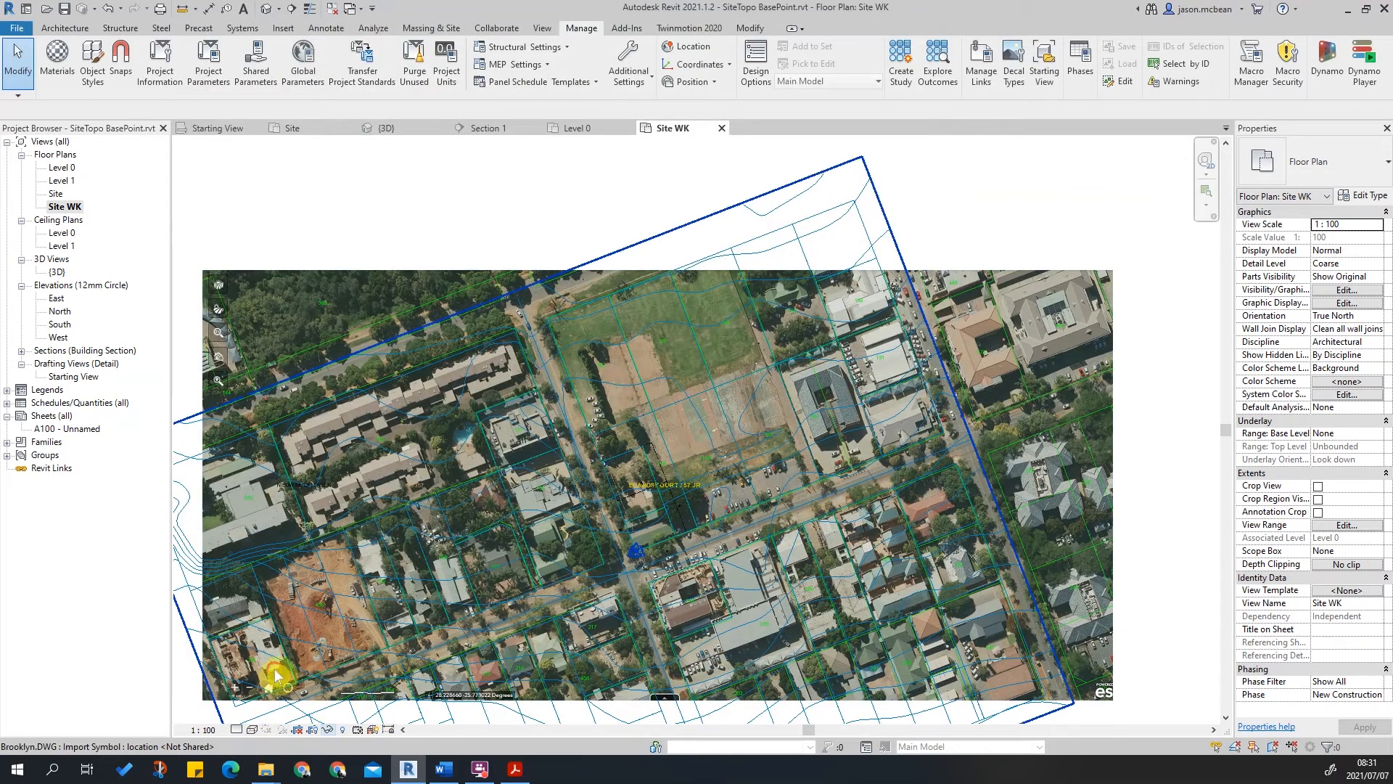
# Set the Site WK view's visual style to Hidden Line and inspect the aerial image beneath the Brooklyn.DWG linework.
pyautogui.click(252, 730)
pyautogui.click(286, 671)
pyautogui.scroll(-1, 871, 349)
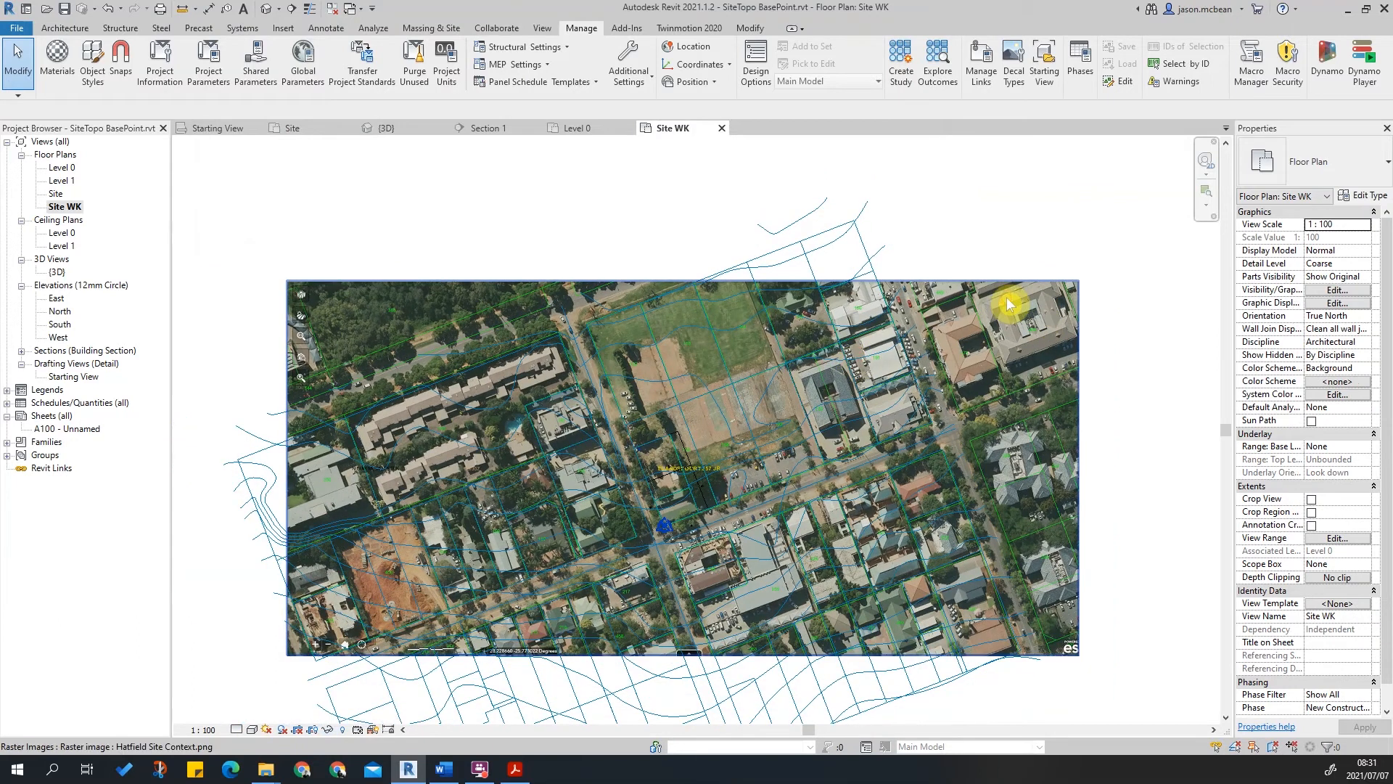
pyautogui.click(1009, 303)
pyautogui.scroll(-1, 852, 353)
pyautogui.scroll(2, 813, 303)
pyautogui.click(892, 246)
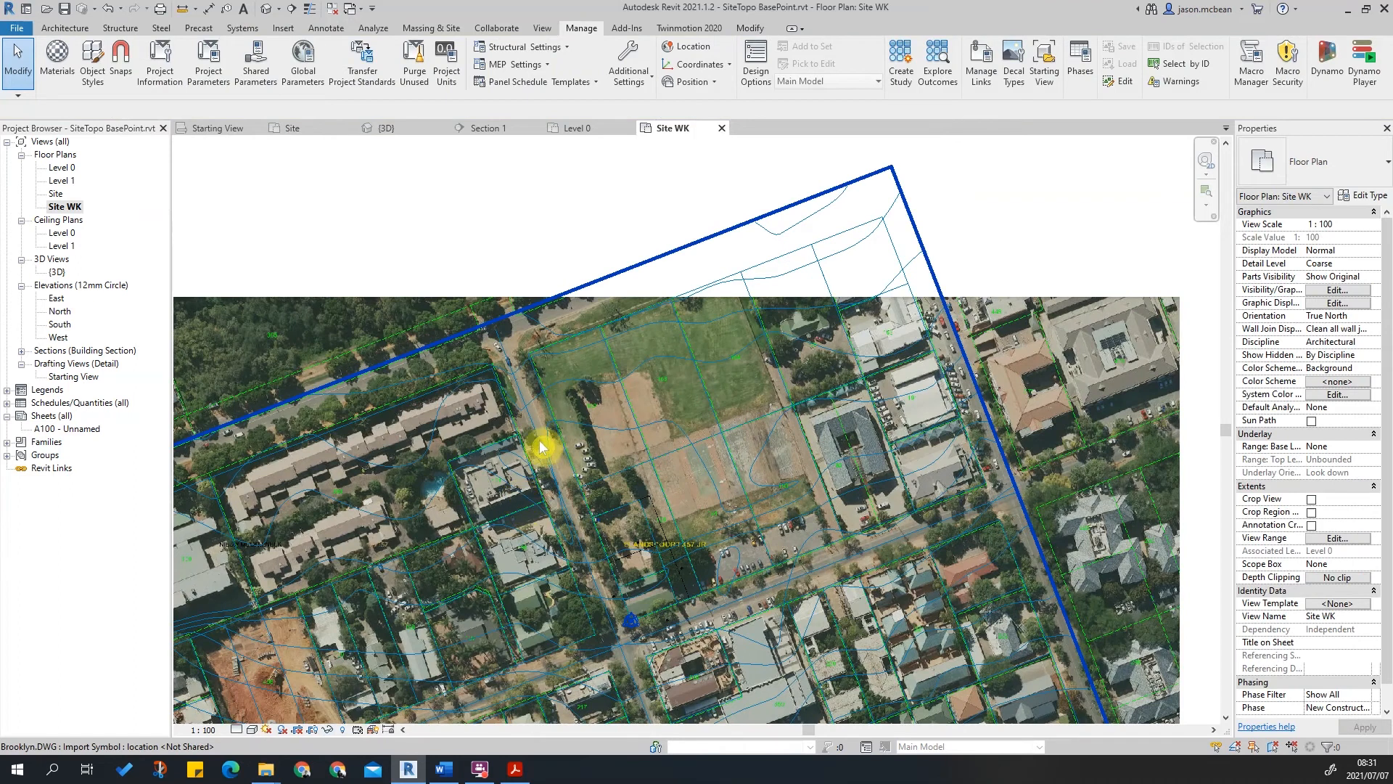
# Turn on the Topography category in the Visibility/Graphic Overrides of the Site WK view.
pyautogui.press('v')
pyautogui.press('g')
pyautogui.scroll(-4, 358, 445)
pyautogui.click(266, 334)
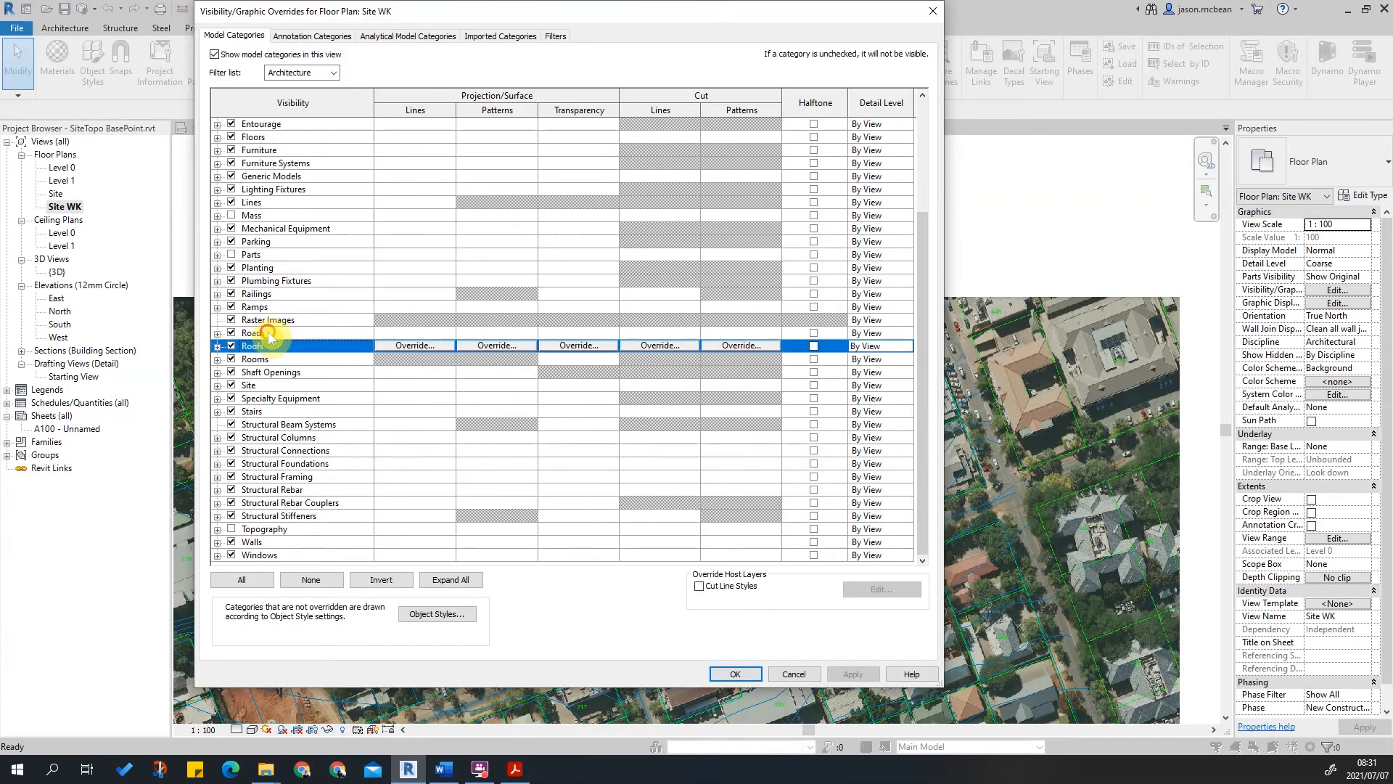
pyautogui.click(232, 529)
pyautogui.click(853, 673)
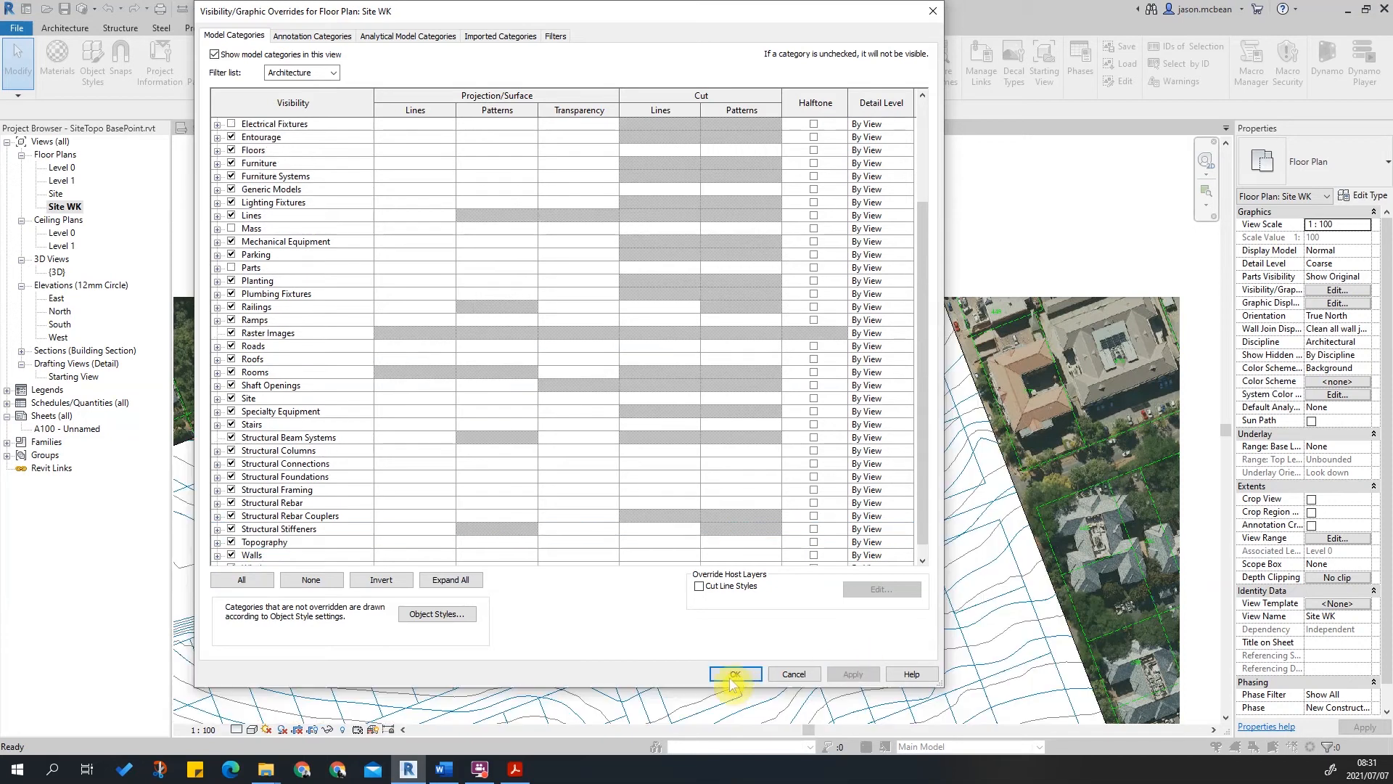
pyautogui.click(735, 673)
pyautogui.scroll(-2, 1006, 338)
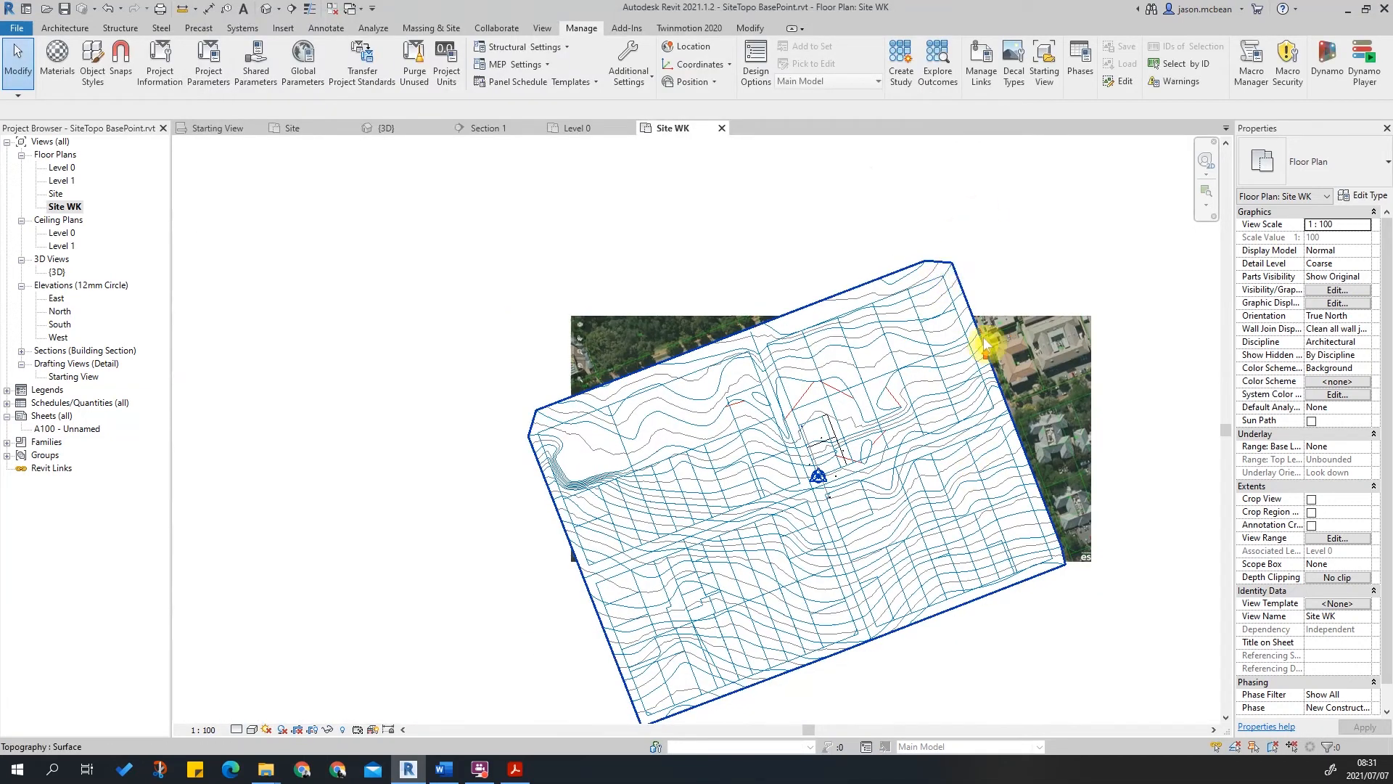
# Switch the aerial image's draw layer to Foreground and back to Background, and deselect the image.
pyautogui.scroll(2, 986, 337)
pyautogui.click(1087, 319)
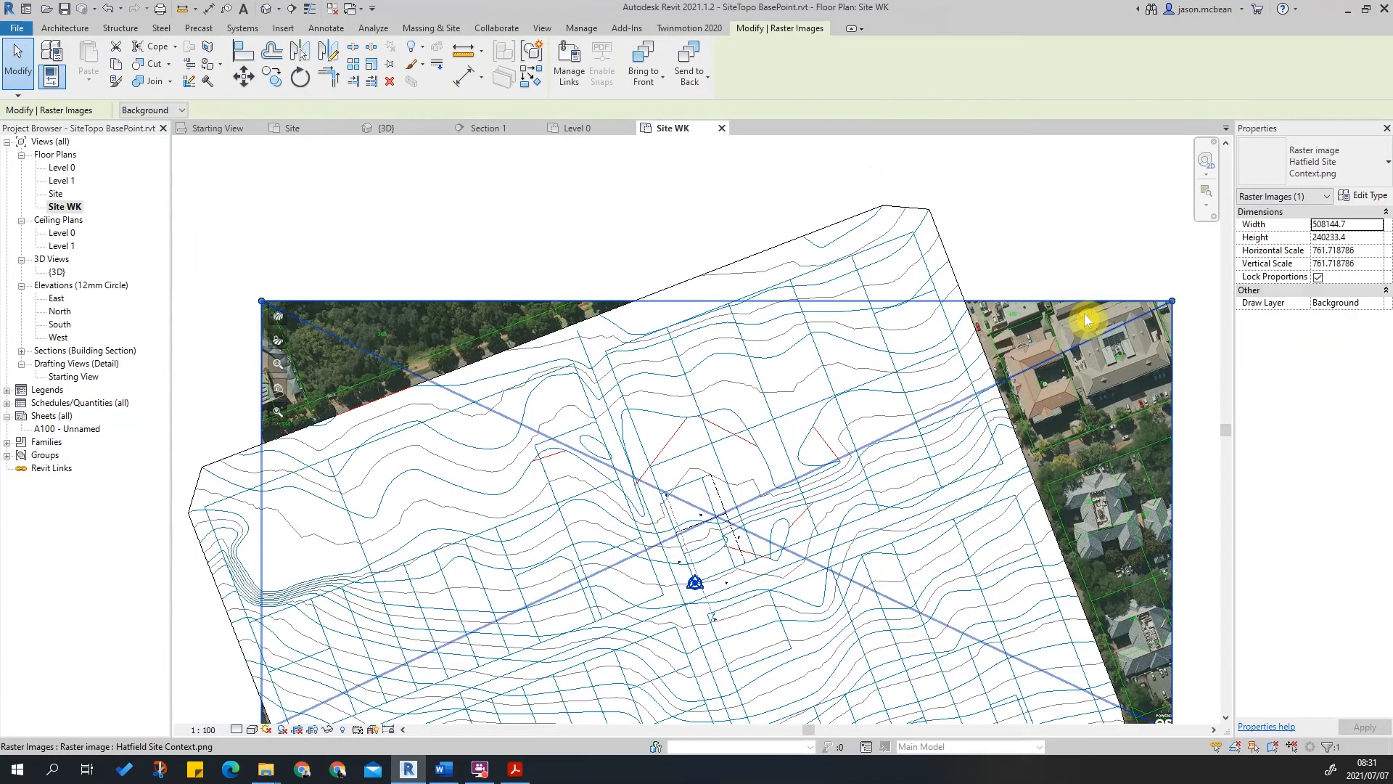
pyautogui.click(169, 110)
pyautogui.click(150, 137)
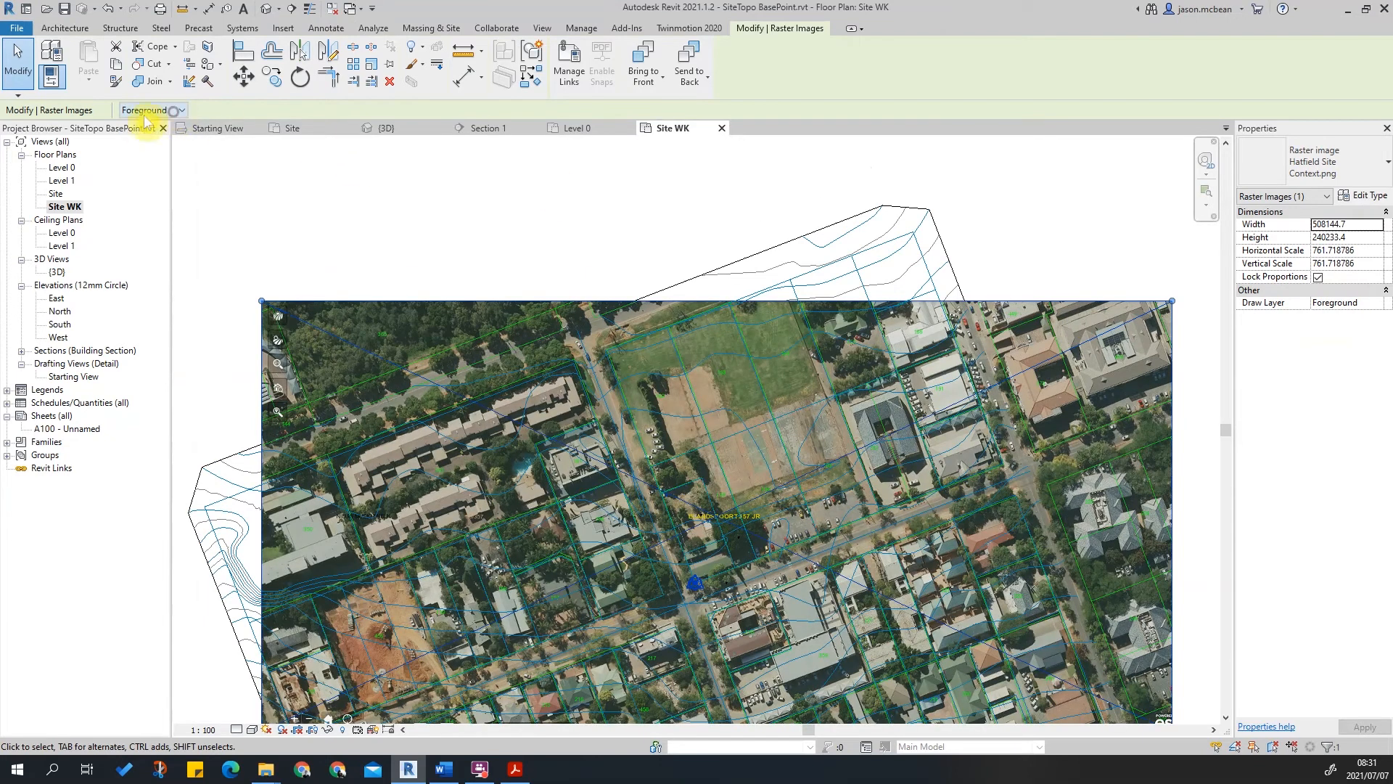
pyautogui.click(138, 122)
pyautogui.press('Escape')
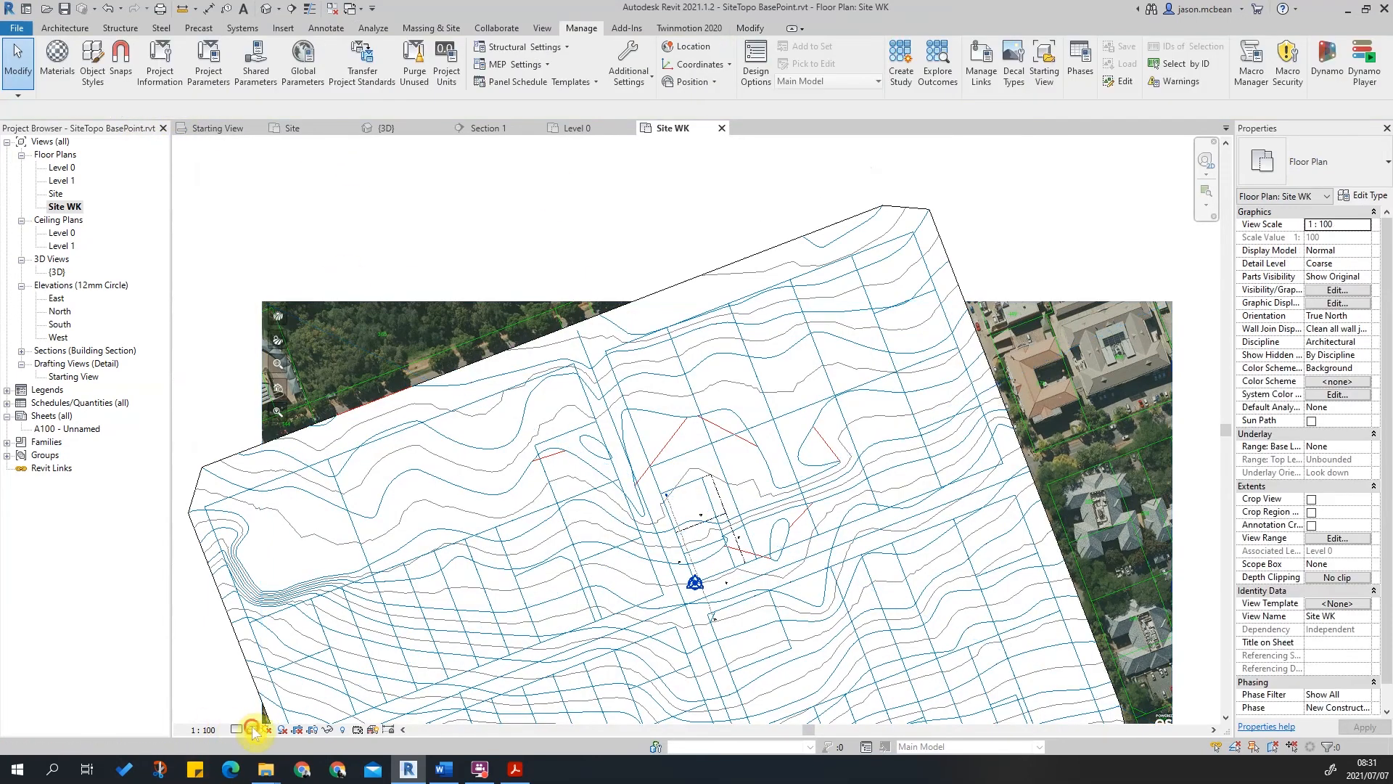
# Set the Site WK view's visual style to Wireframe and turn off its Topography category.
pyautogui.click(254, 729)
pyautogui.click(275, 655)
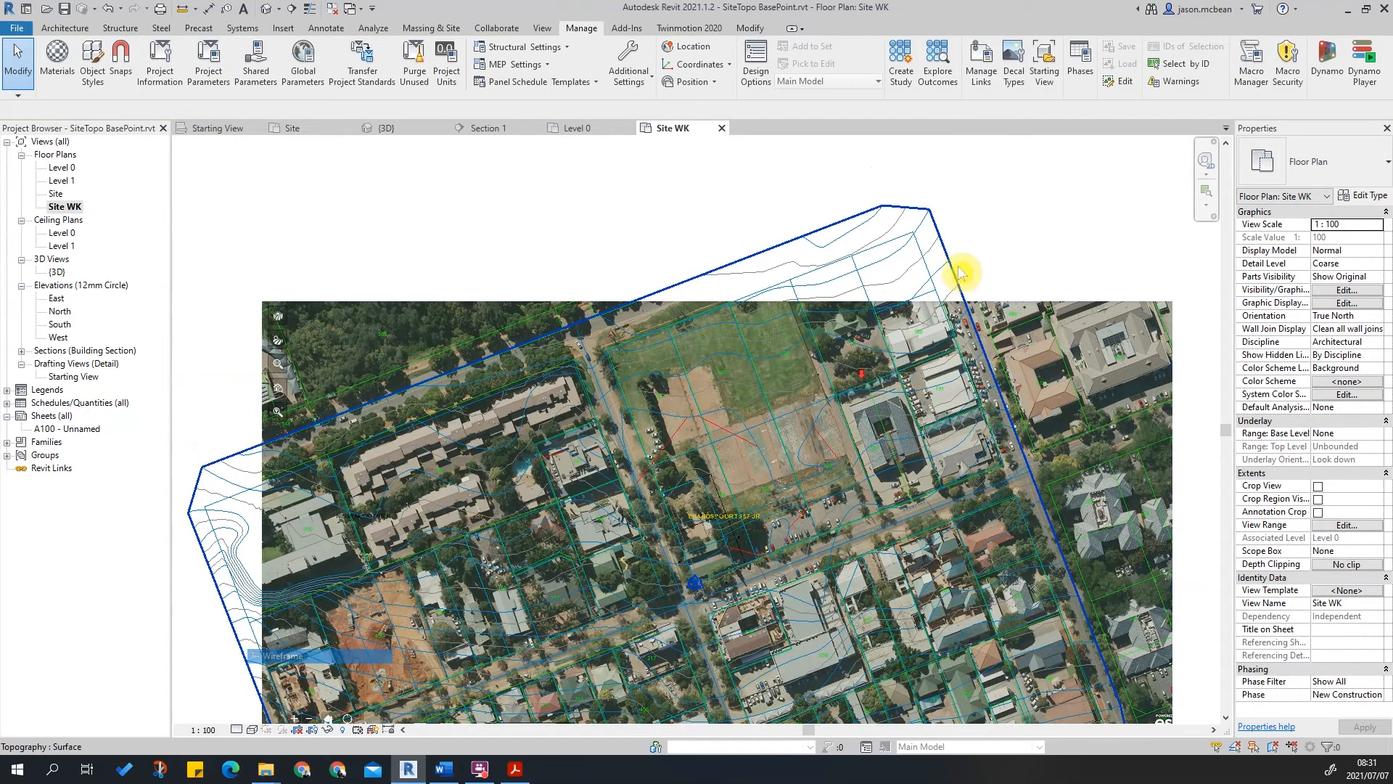
pyautogui.scroll(-1, 939, 269)
pyautogui.press('v')
pyautogui.press('g')
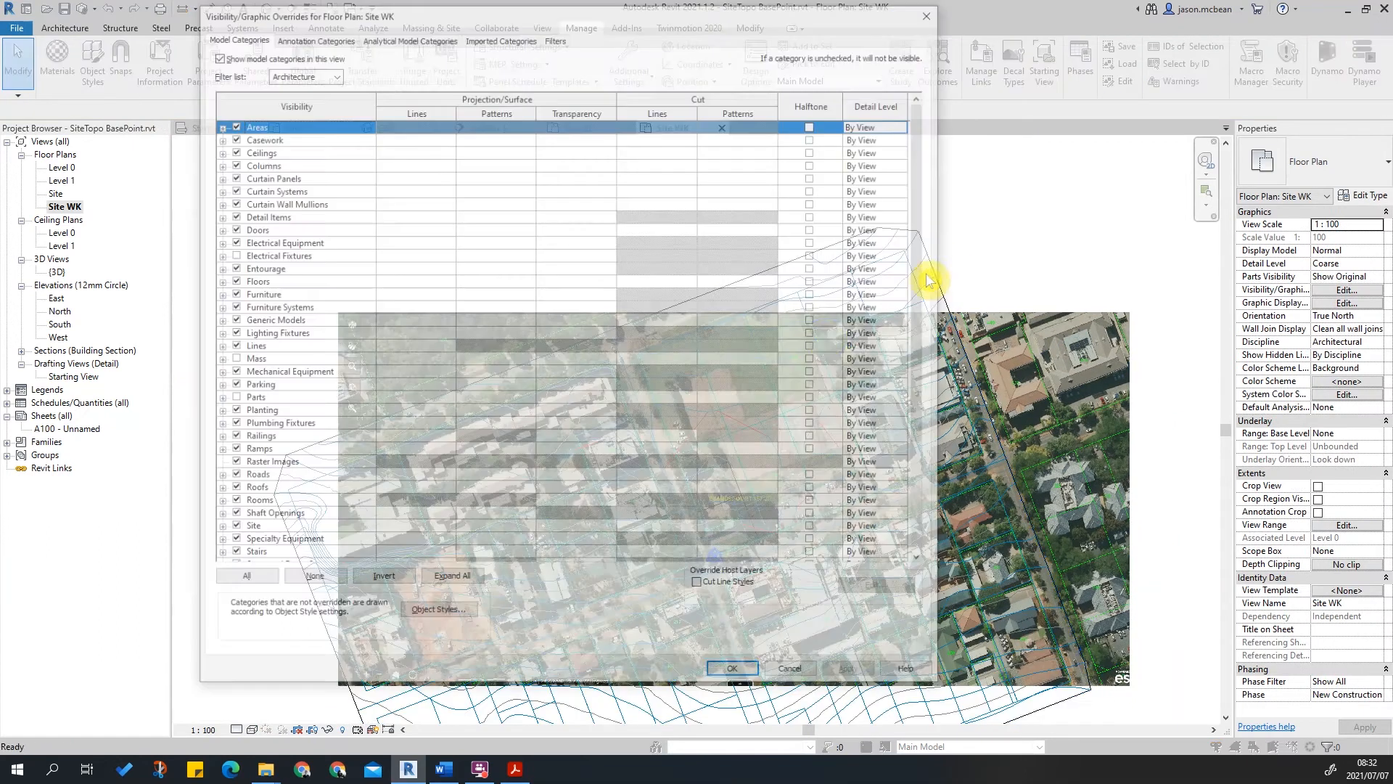
pyautogui.scroll(-4, 290, 501)
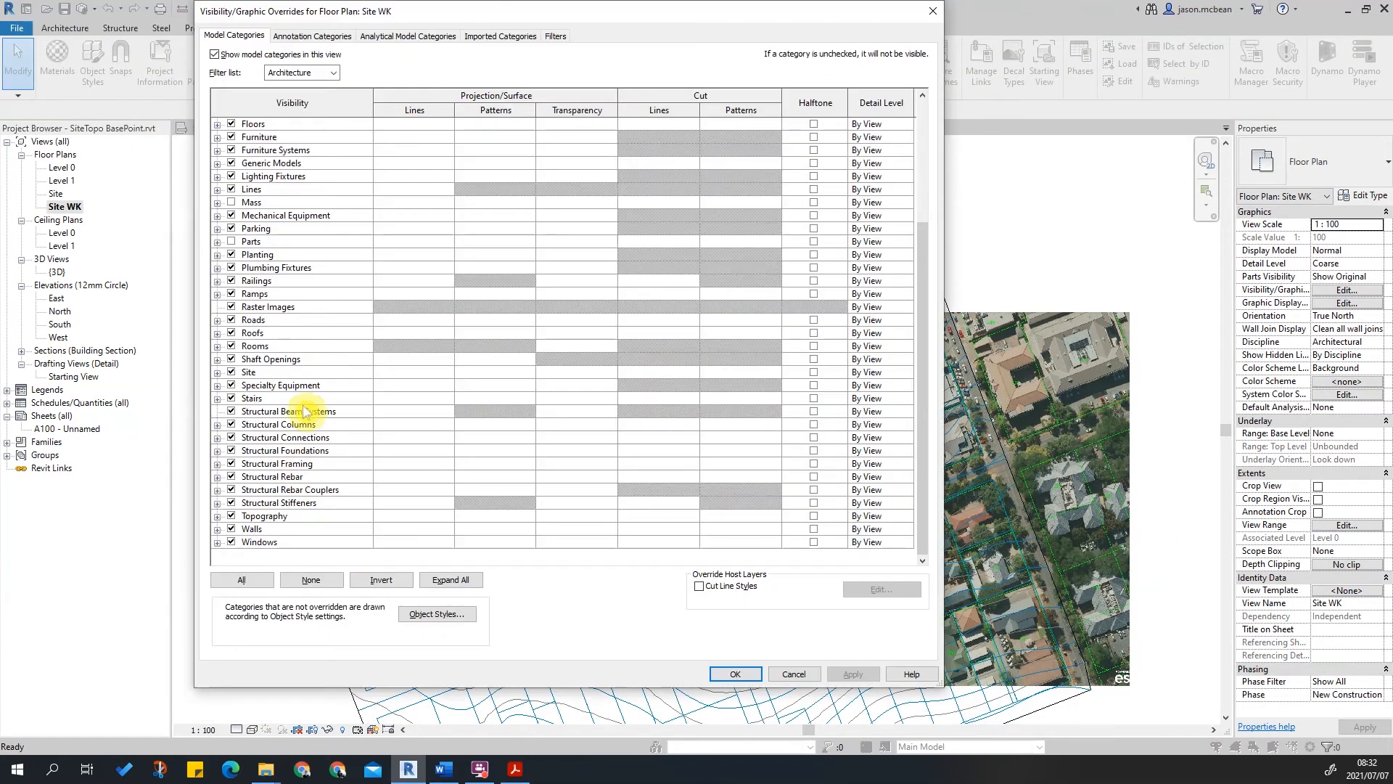
pyautogui.click(283, 337)
pyautogui.press('t')
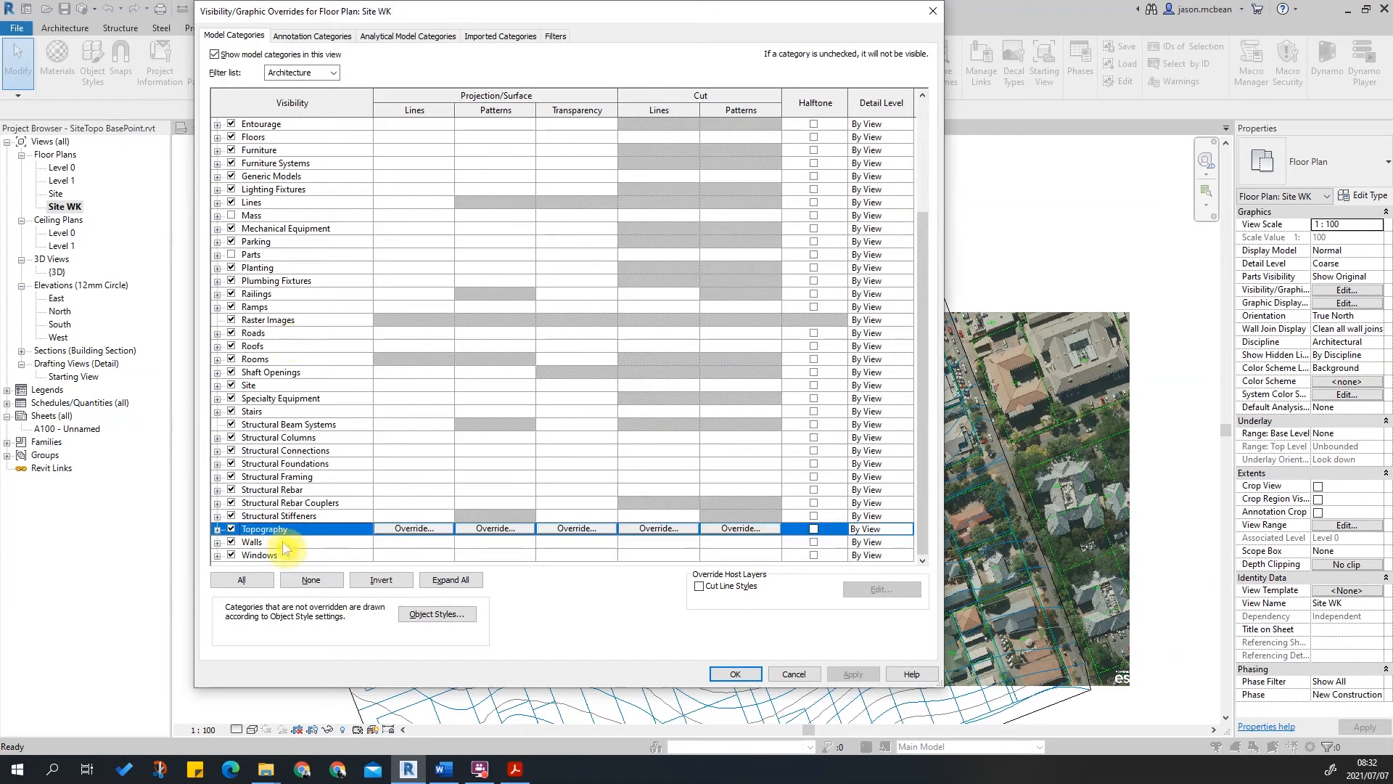
pyautogui.click(230, 529)
pyautogui.click(854, 674)
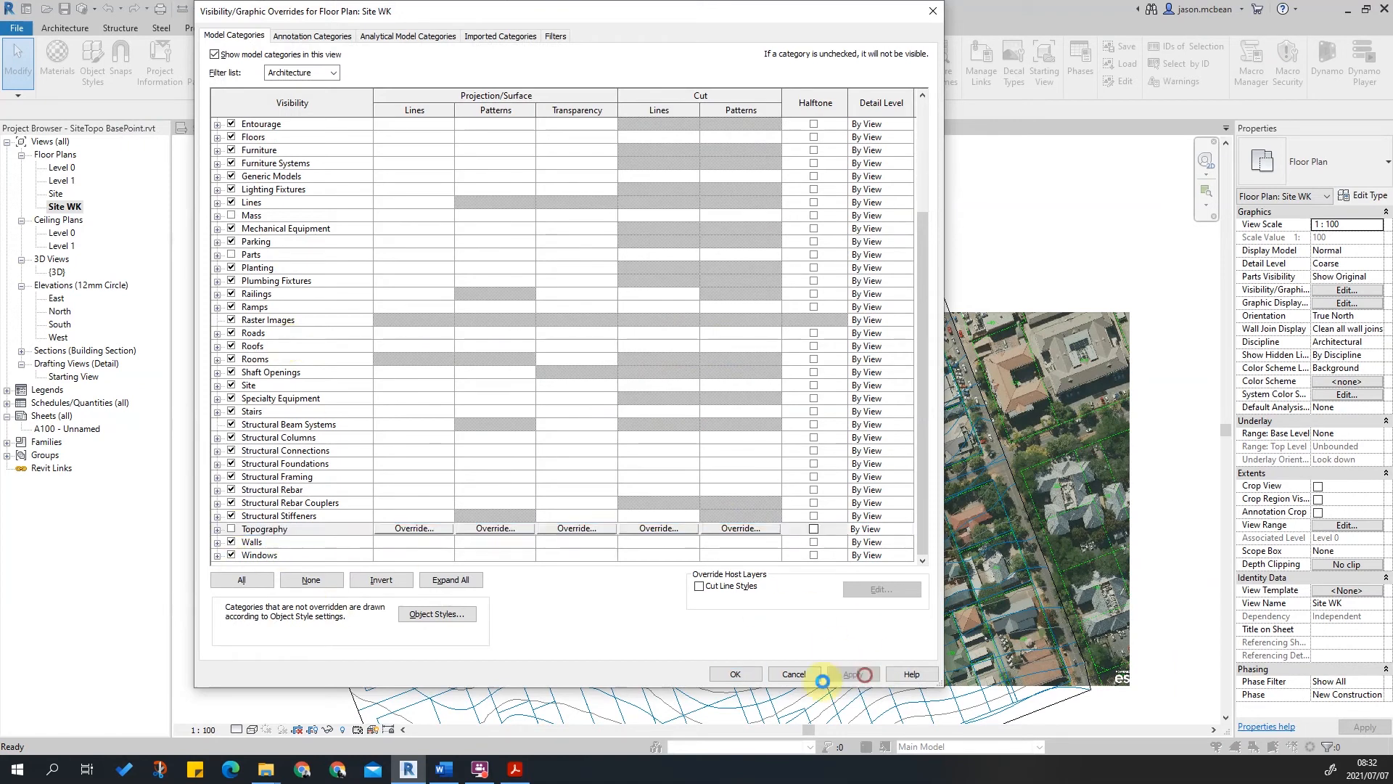
pyautogui.click(735, 673)
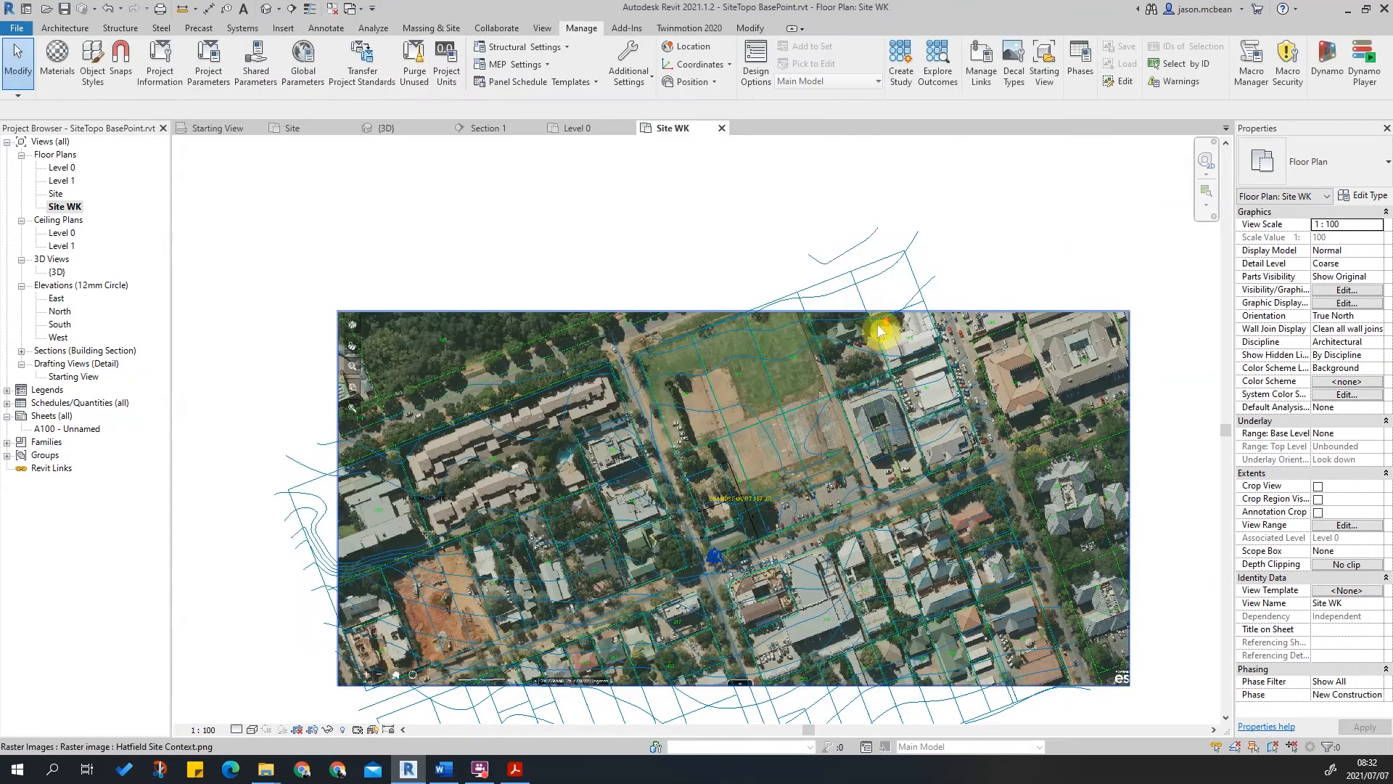
# Examine the aerial image against the Brooklyn.DWG contours and parcel lines with the topography hidden, up close and across the whole site.
pyautogui.scroll(-1, 809, 226)
pyautogui.scroll(2, 1057, 174)
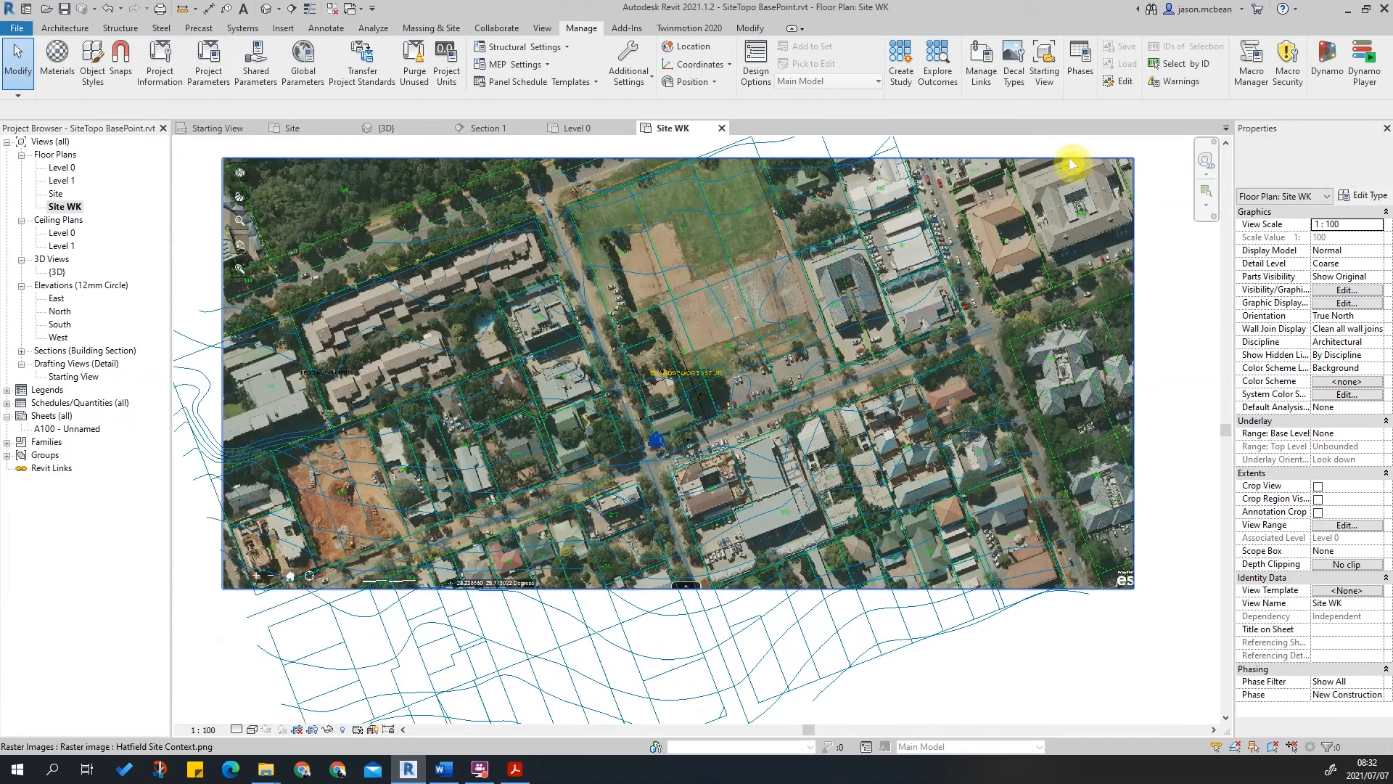
pyautogui.scroll(2, 926, 273)
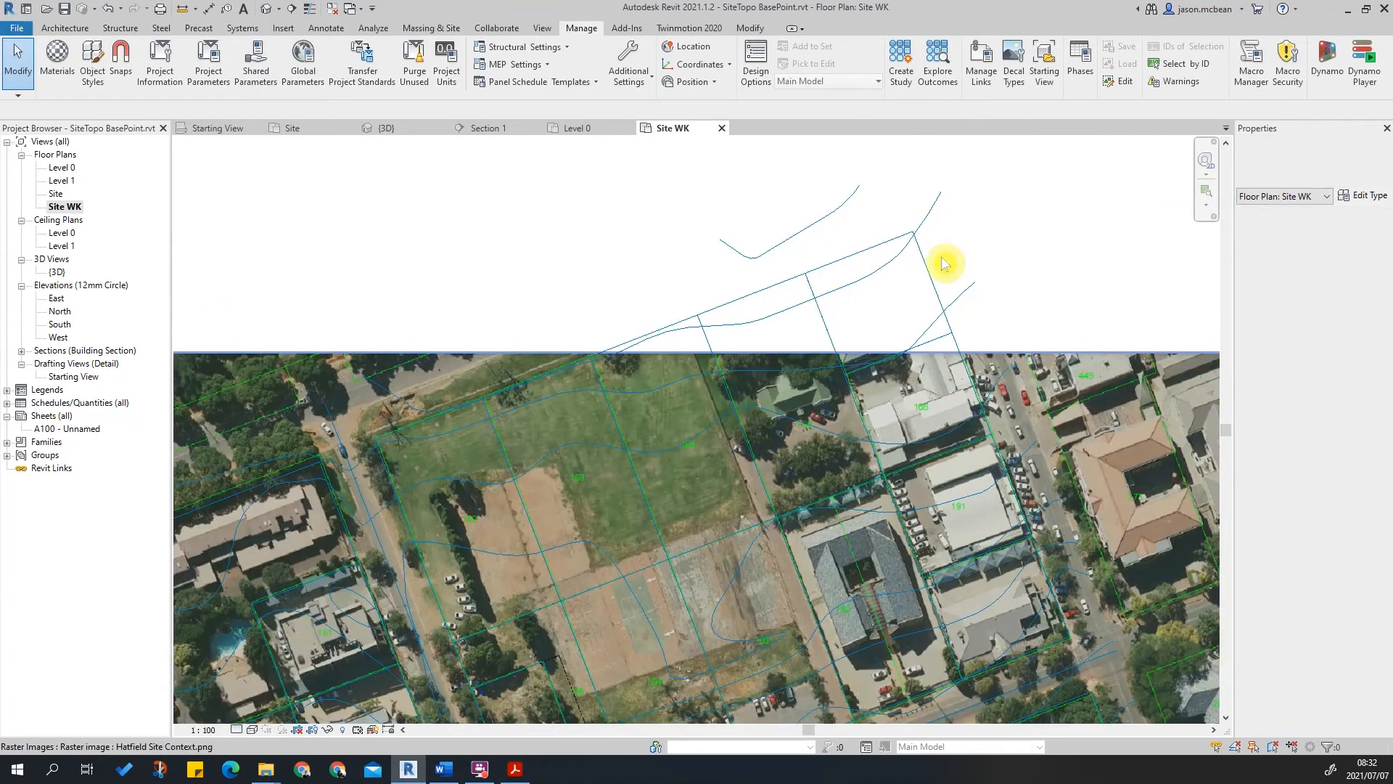
pyautogui.middleClick(809, 413)
pyautogui.middleClick(809, 413)
pyautogui.scroll(3, 697, 405)
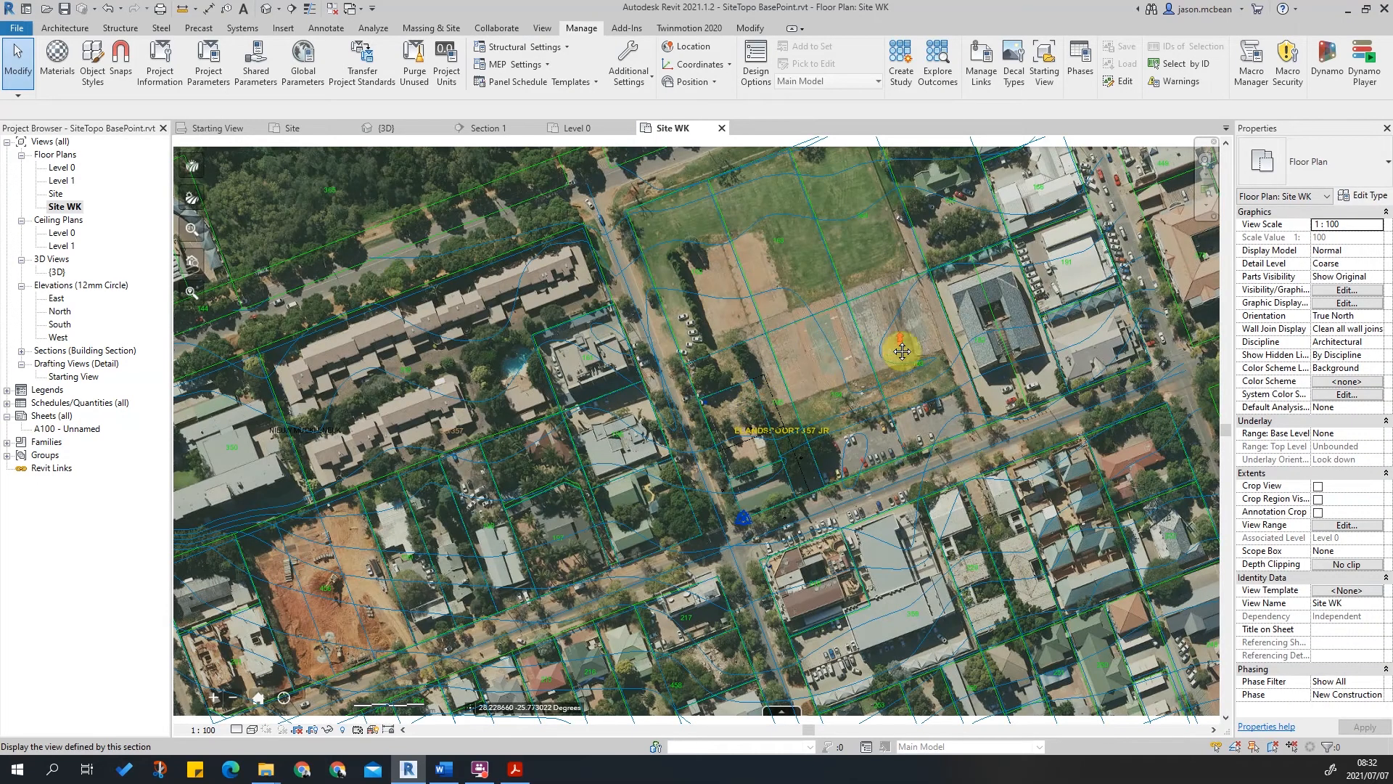
pyautogui.scroll(-1, 616, 500)
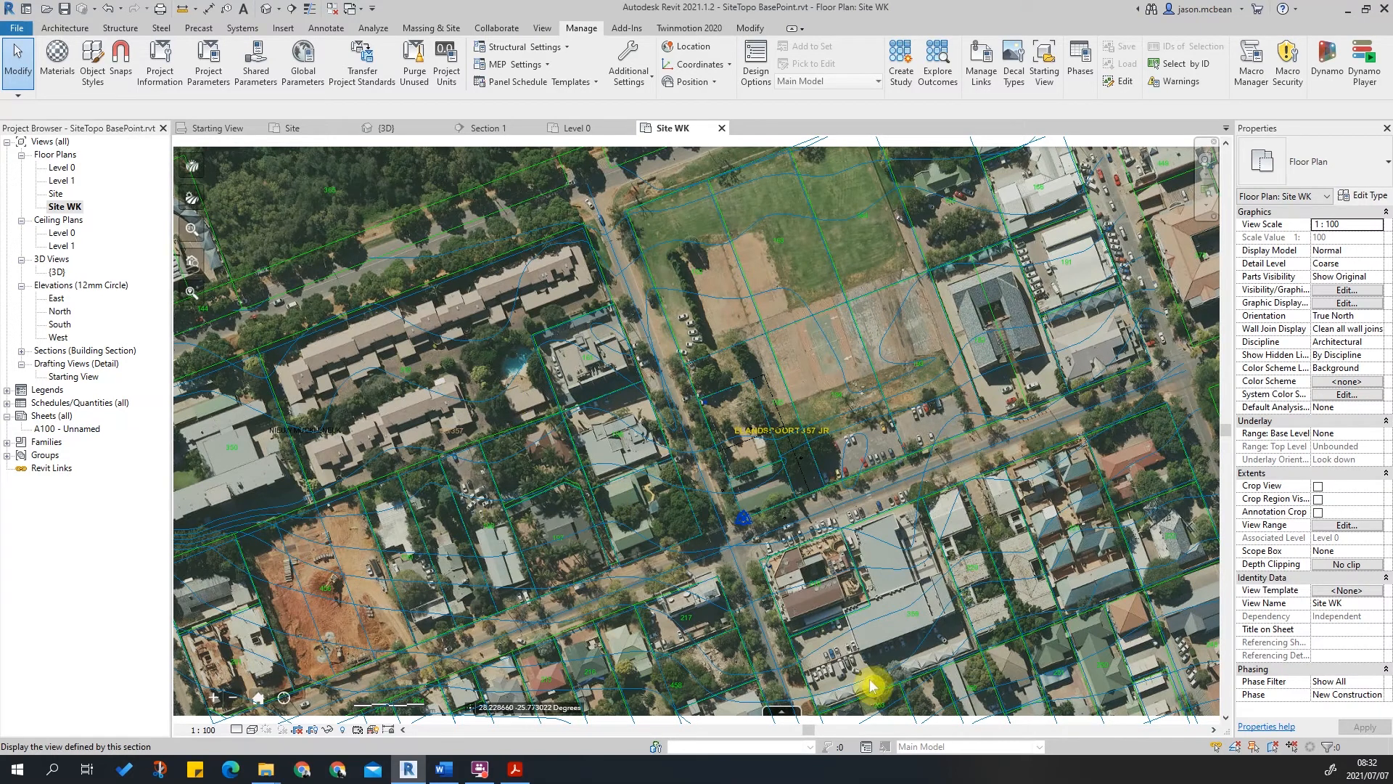
pyautogui.scroll(-2, 769, 338)
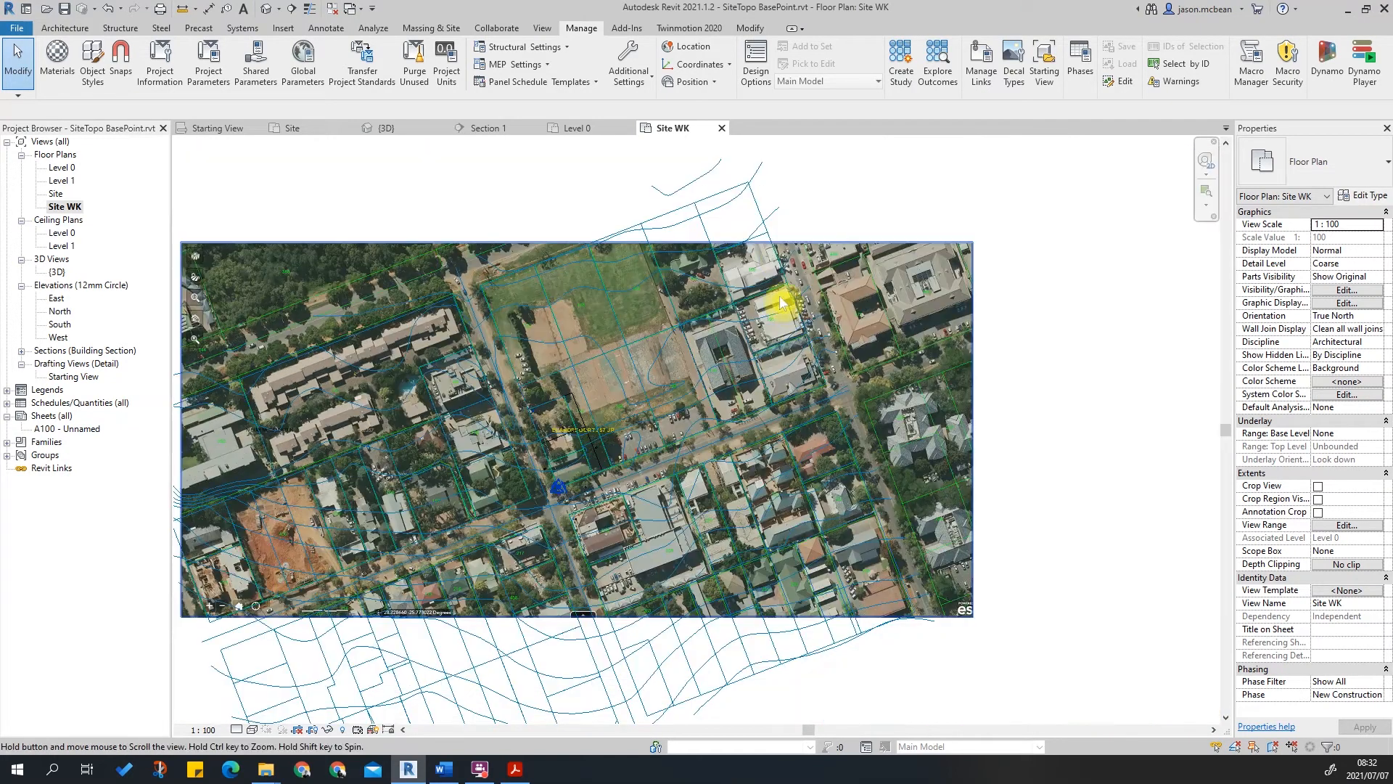
# Identify the Brooklyn.DWG drawing in the plan and review its entry among the project's linked CAD files.
pyautogui.click(777, 259)
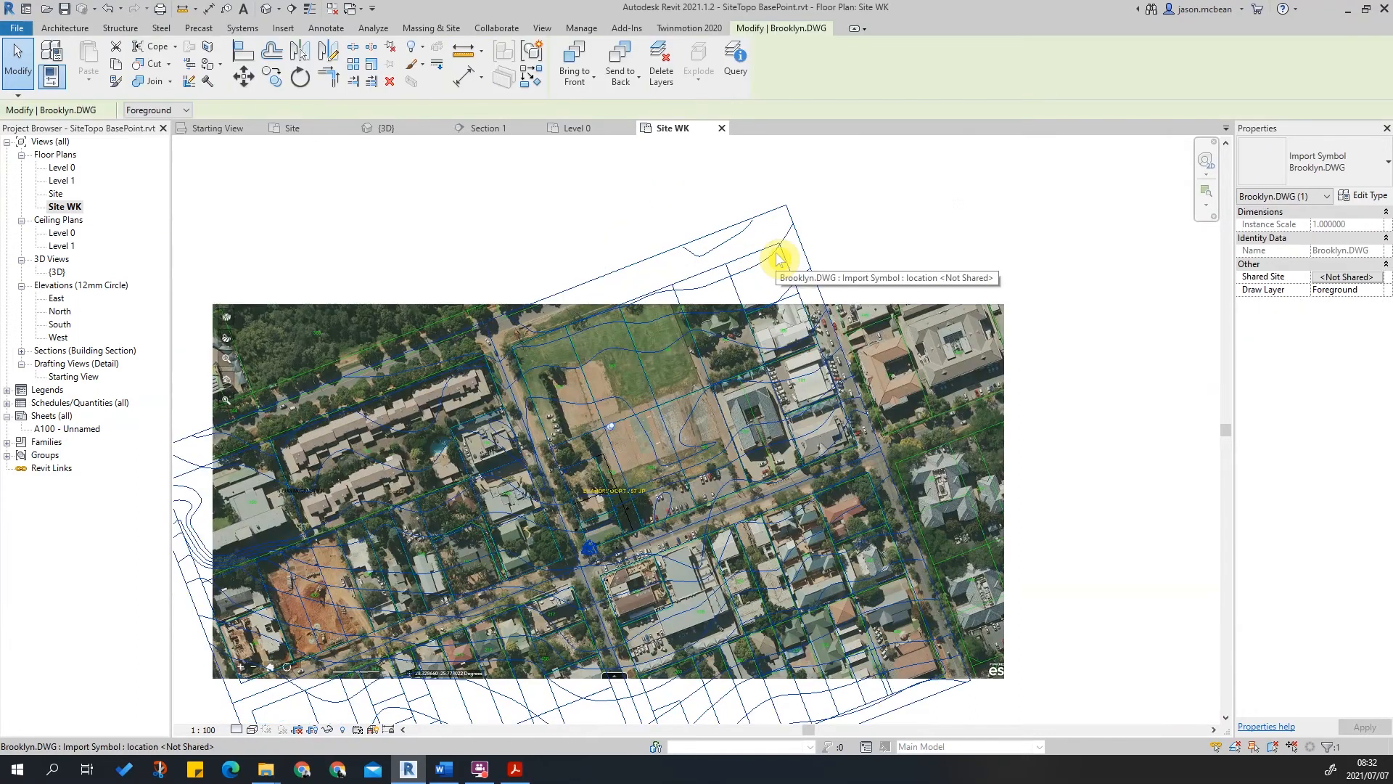
pyautogui.click(718, 187)
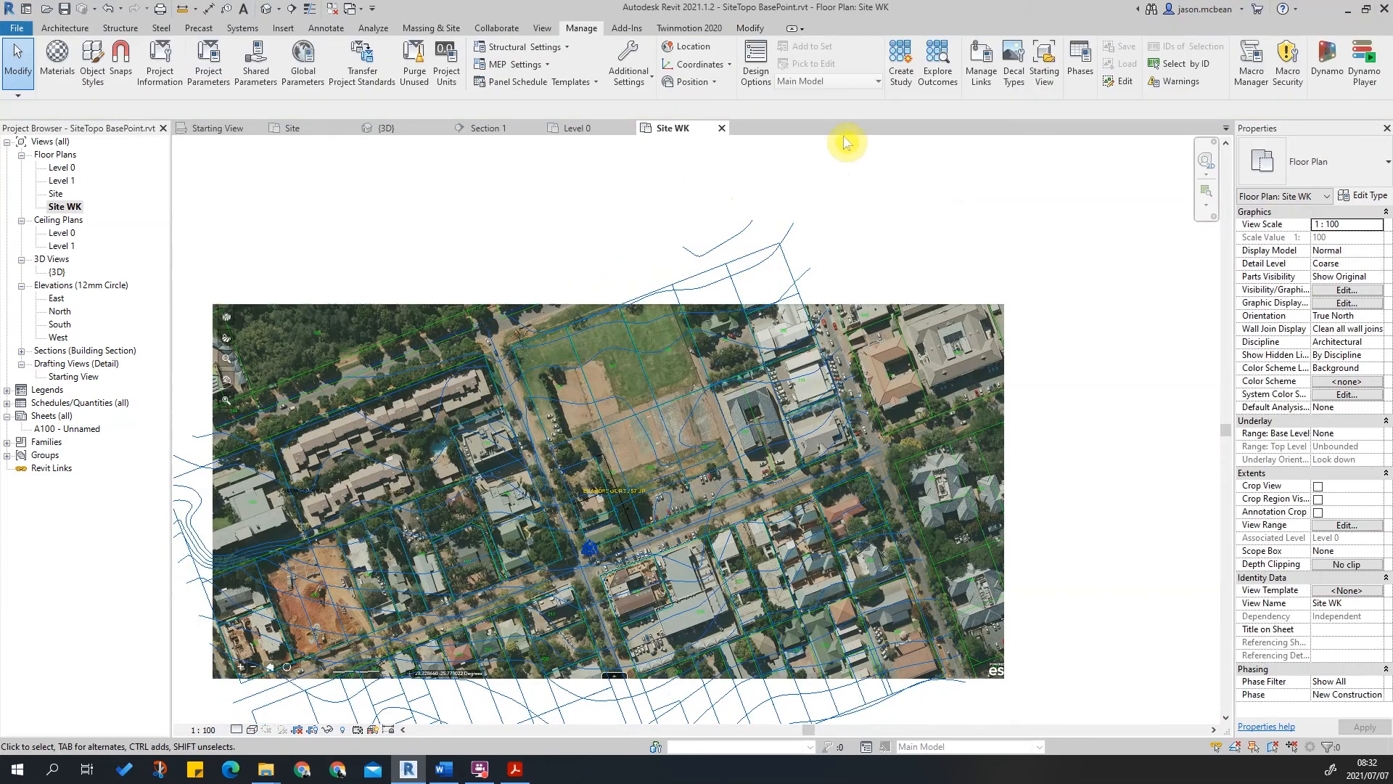
pyautogui.click(977, 72)
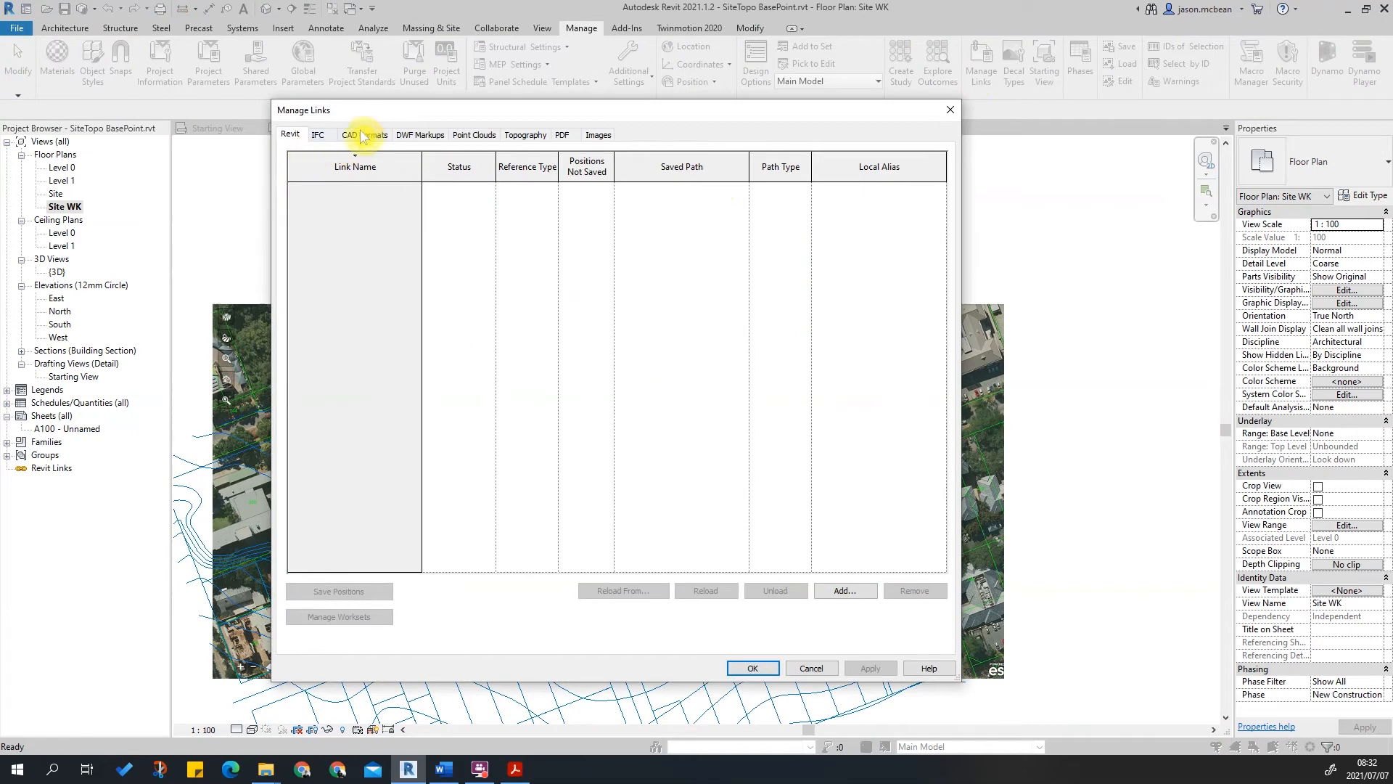
pyautogui.click(367, 128)
pyautogui.click(323, 188)
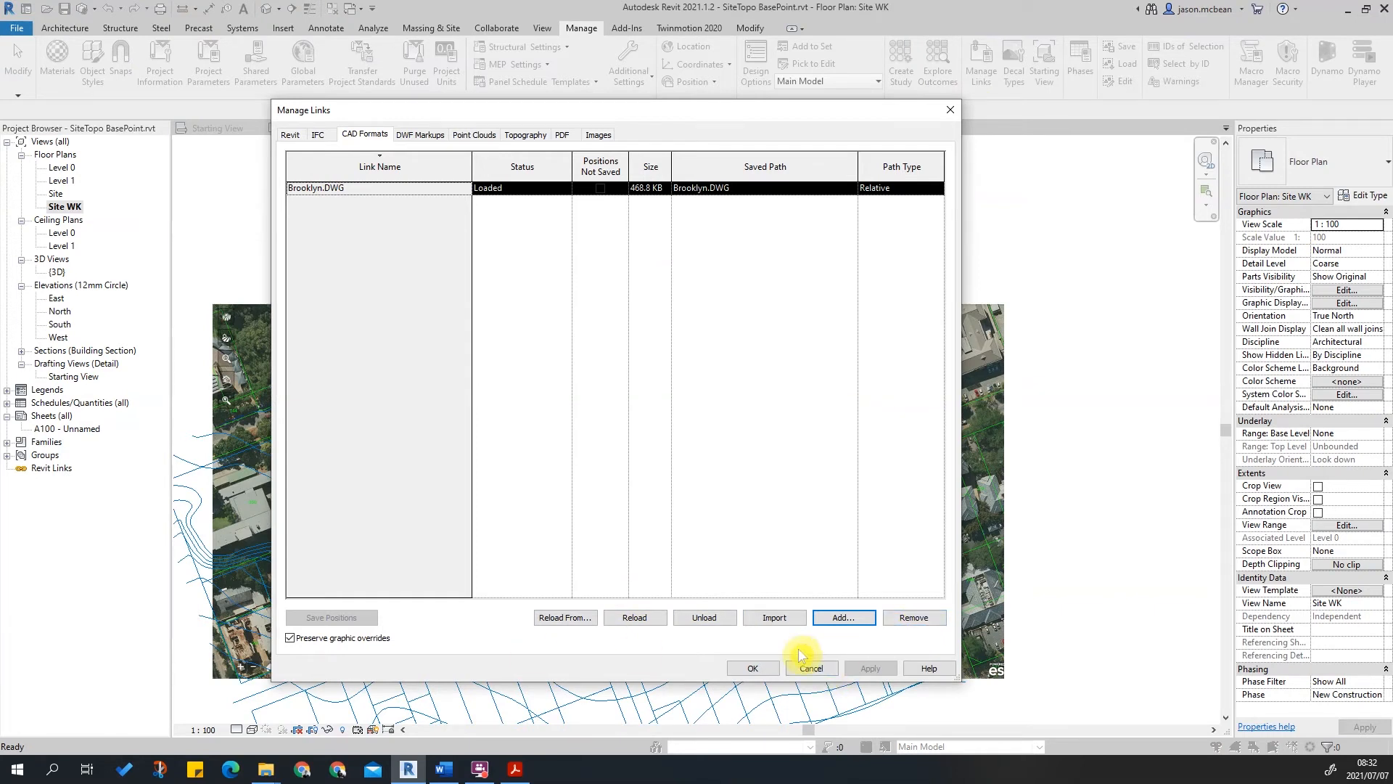
pyautogui.click(811, 668)
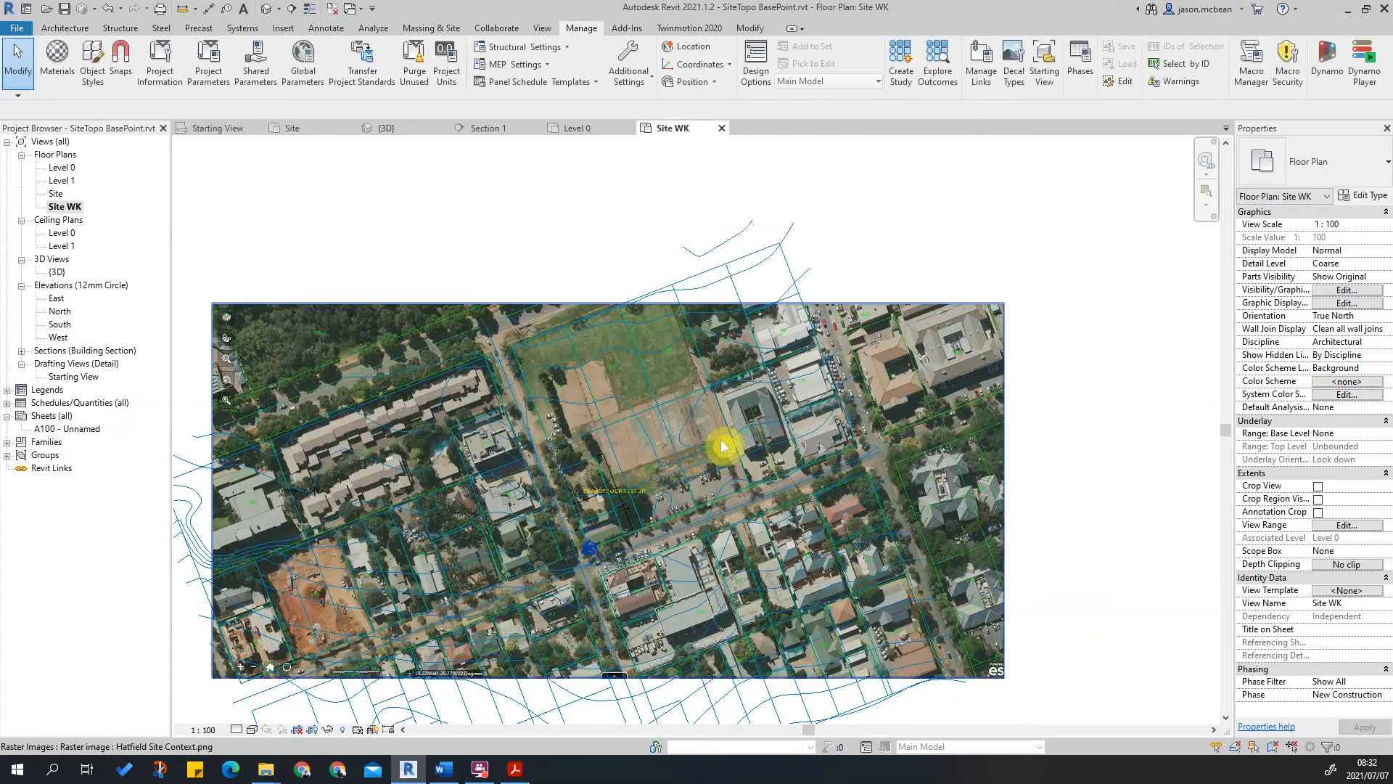
# Look over sheet A100 and the Site floor plan, and reopen the Site WK floor plan.
pyautogui.scroll(4, 666, 372)
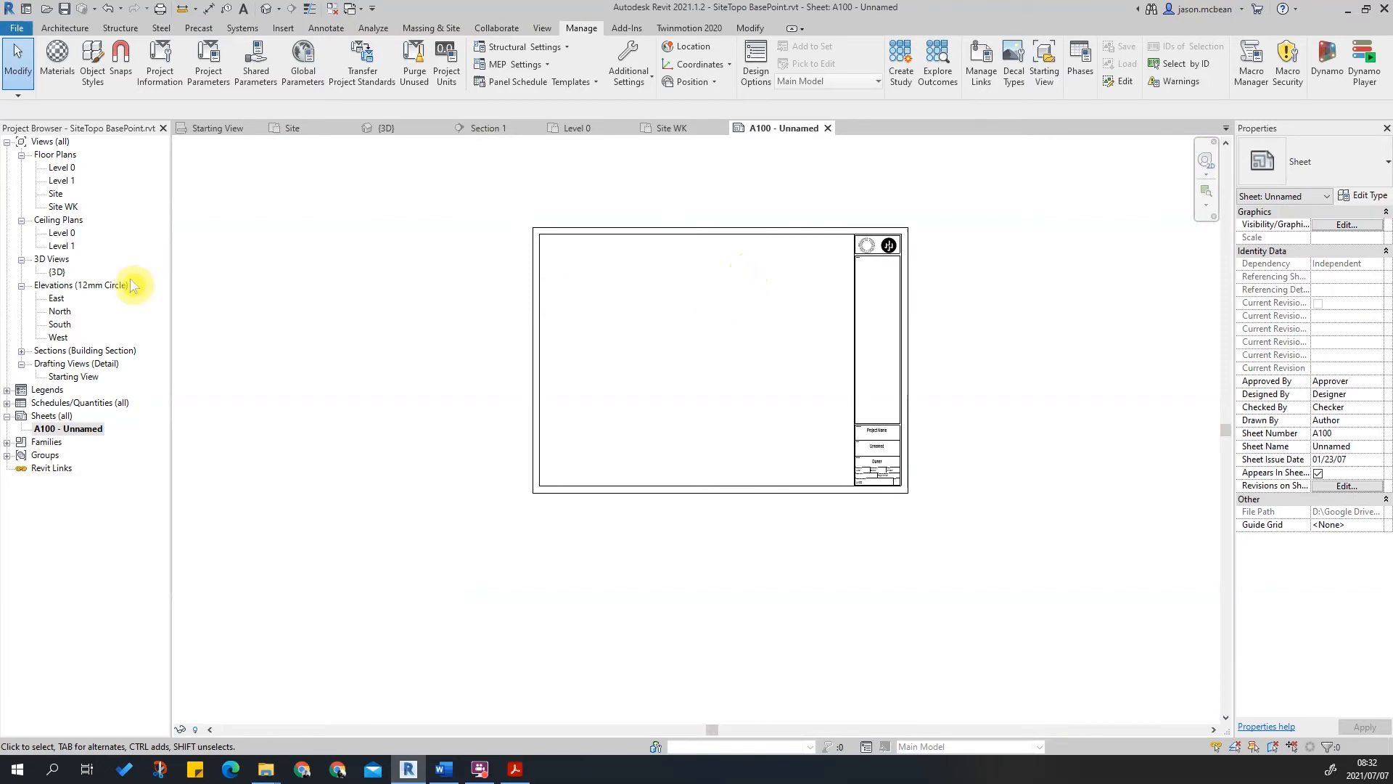
pyautogui.click(64, 207)
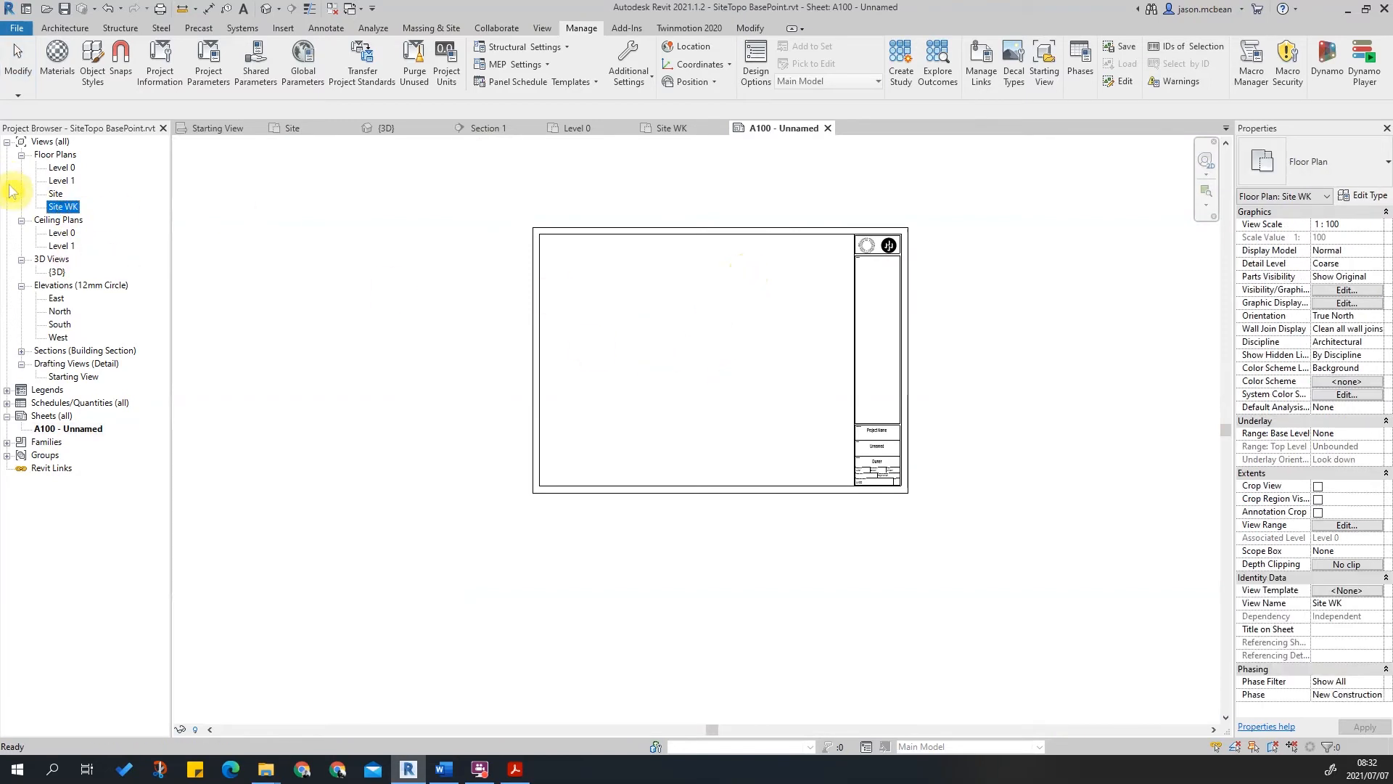
pyautogui.doubleClick(58, 193)
pyautogui.scroll(5, 634, 302)
pyautogui.click(66, 207)
pyautogui.doubleClick(68, 210)
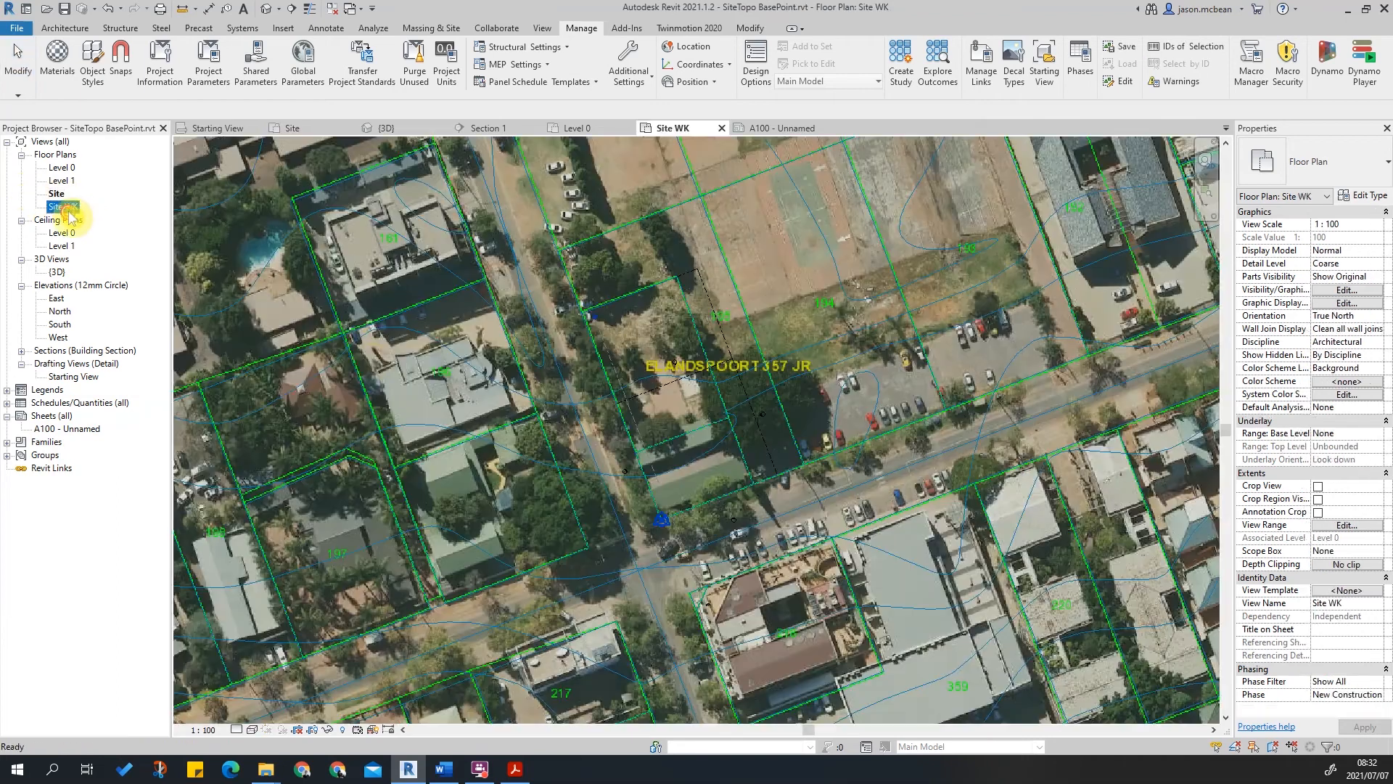
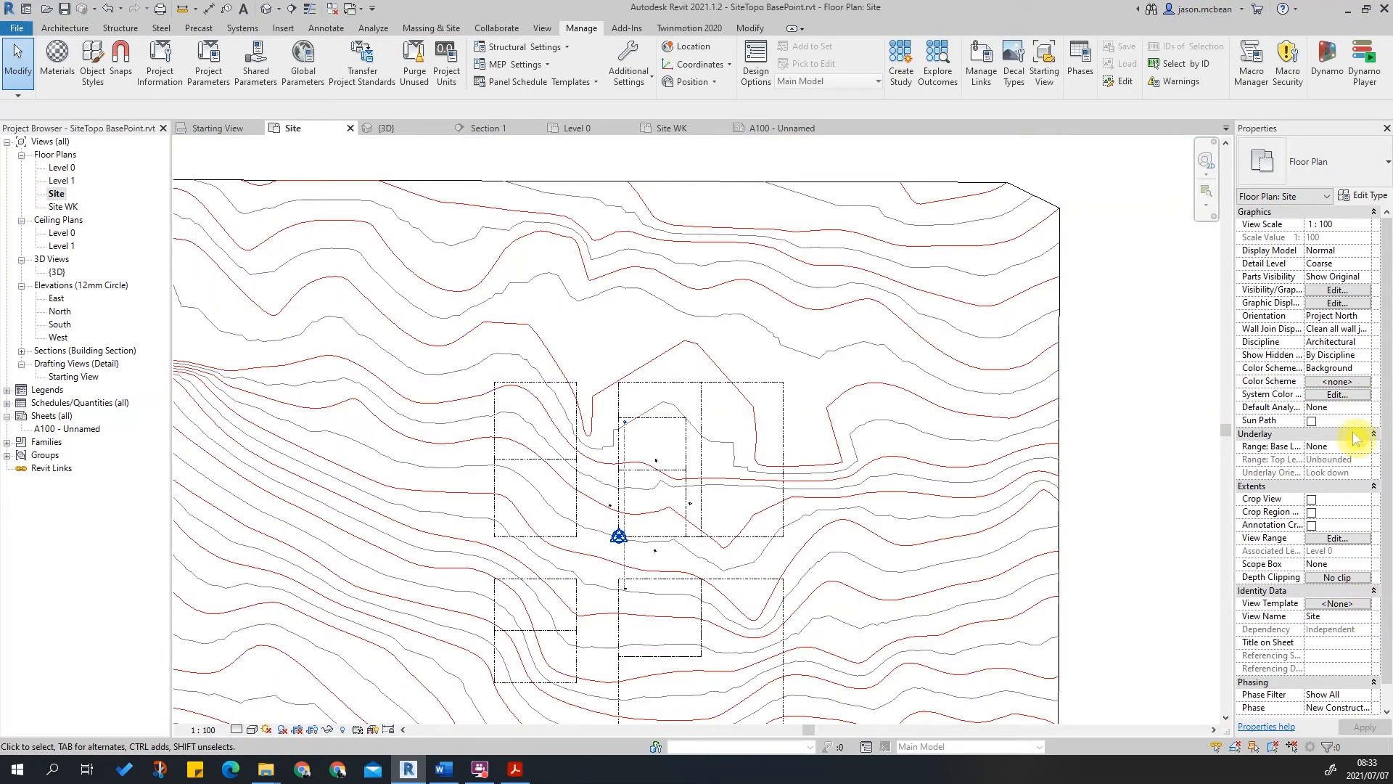
# Set the Site floor plan's orientation to True North.
pyautogui.click(1366, 317)
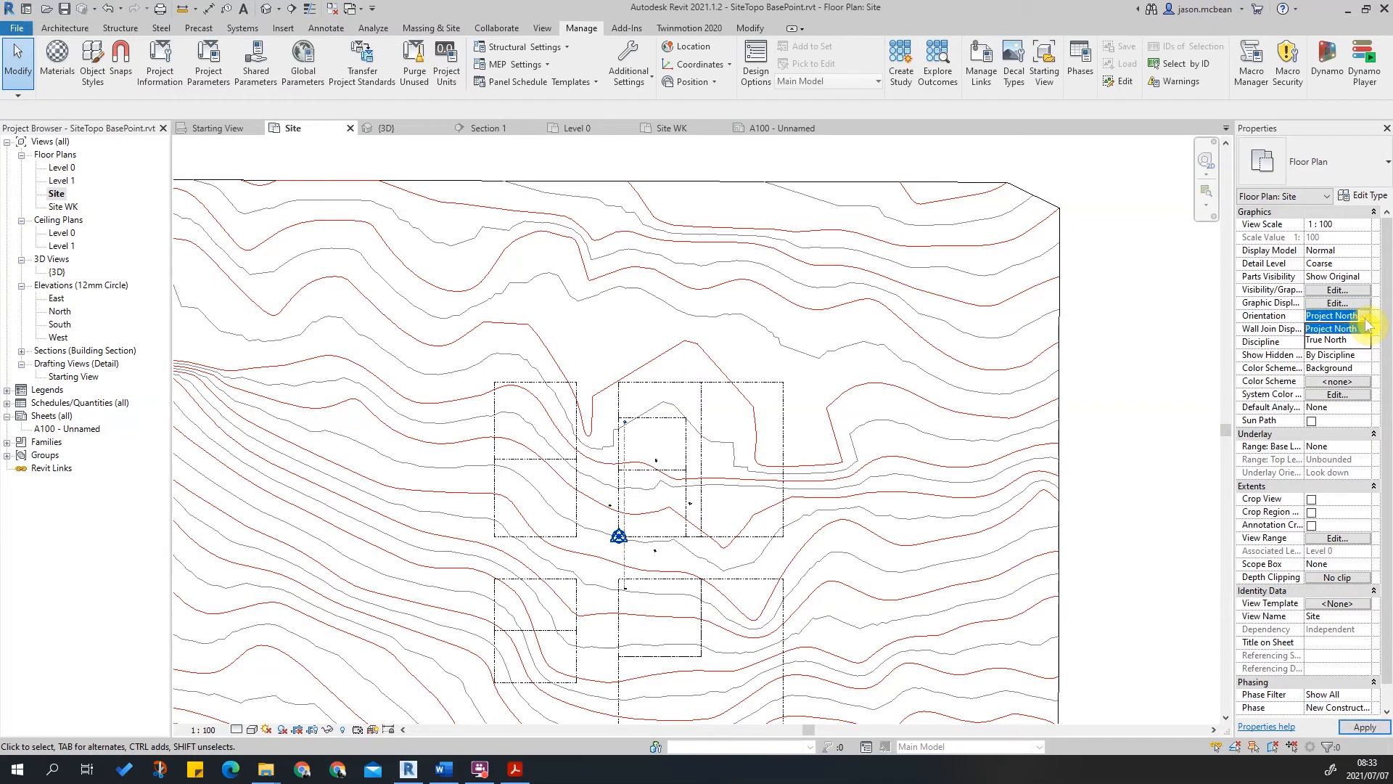
pyautogui.click(1328, 340)
pyautogui.scroll(-3, 662, 472)
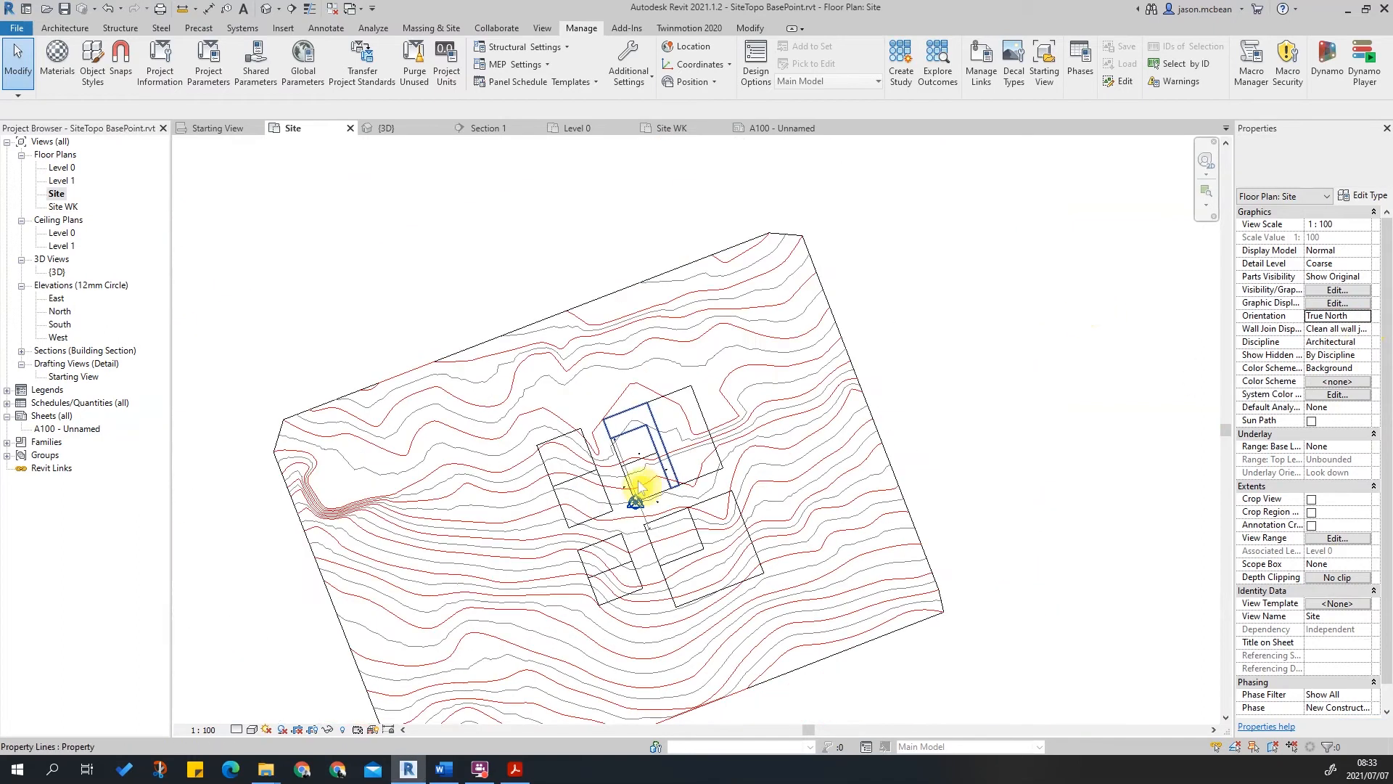
# Compare the contours and property lines of the Site floor plan with the aerial image in the Site WK floor plan.
pyautogui.scroll(5, 616, 513)
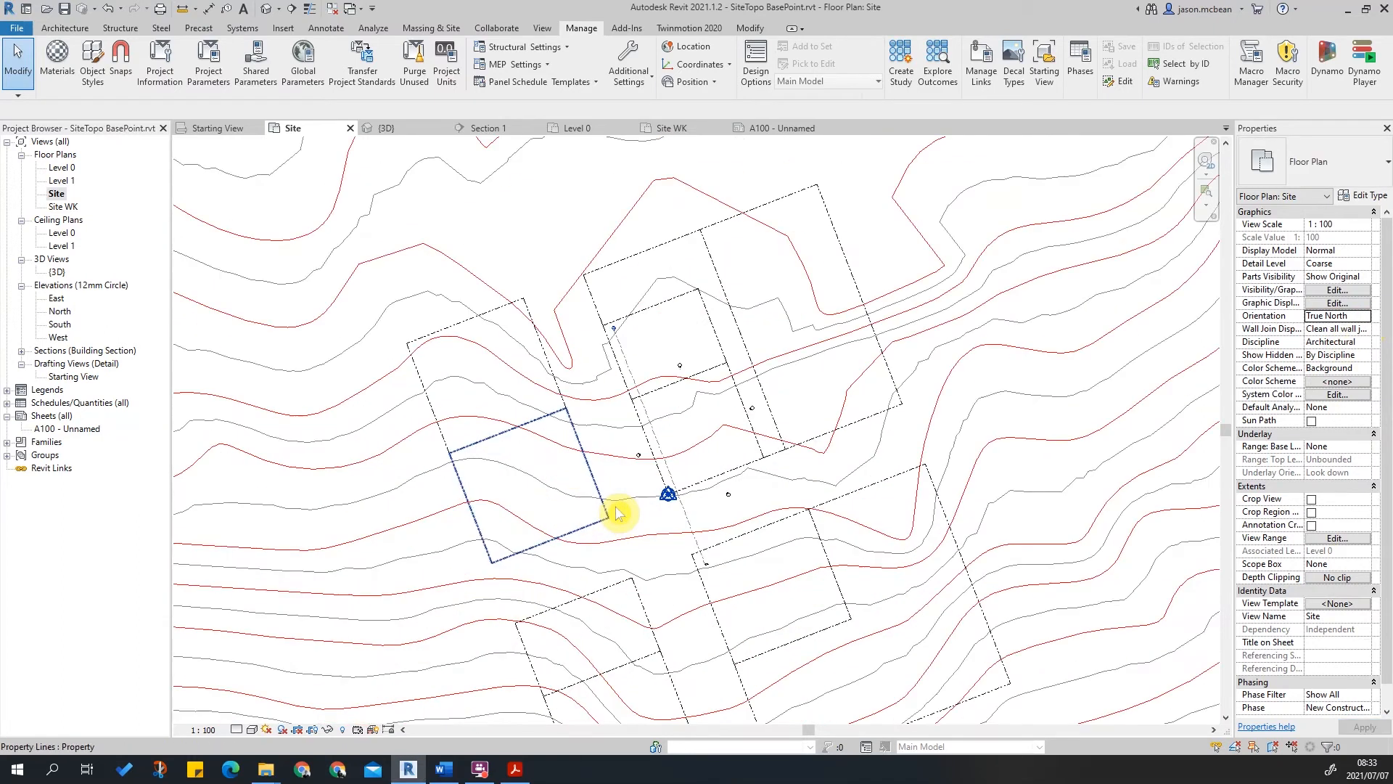
pyautogui.doubleClick(66, 208)
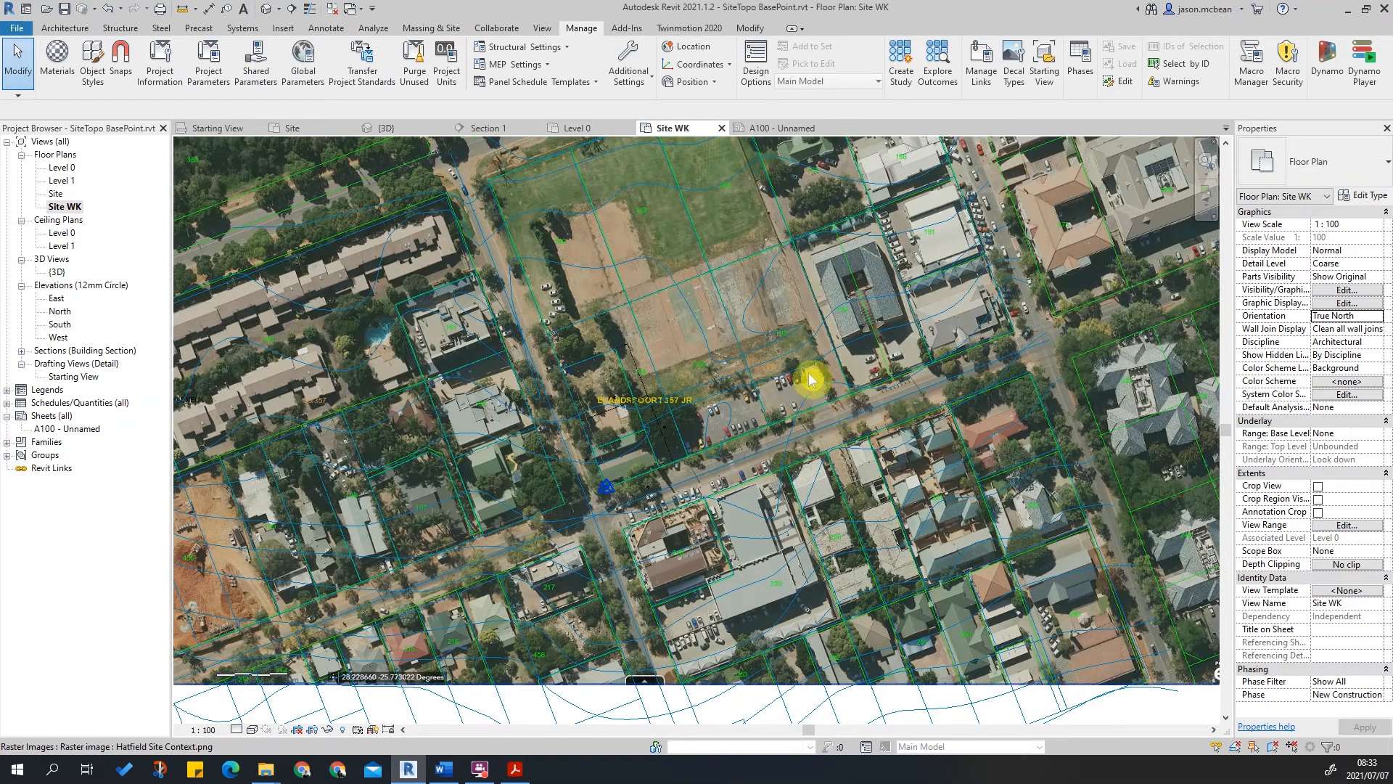
pyautogui.scroll(2, 722, 500)
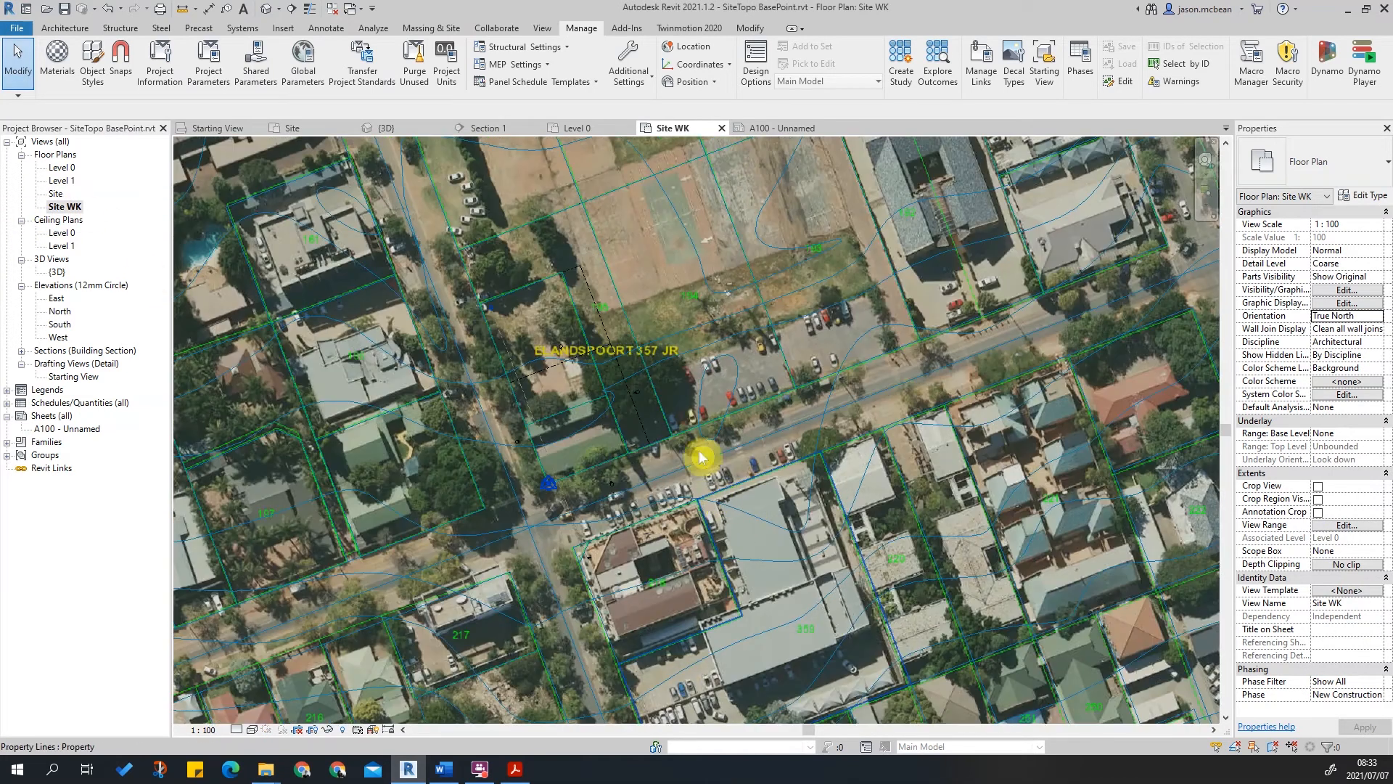
pyautogui.doubleClick(53, 194)
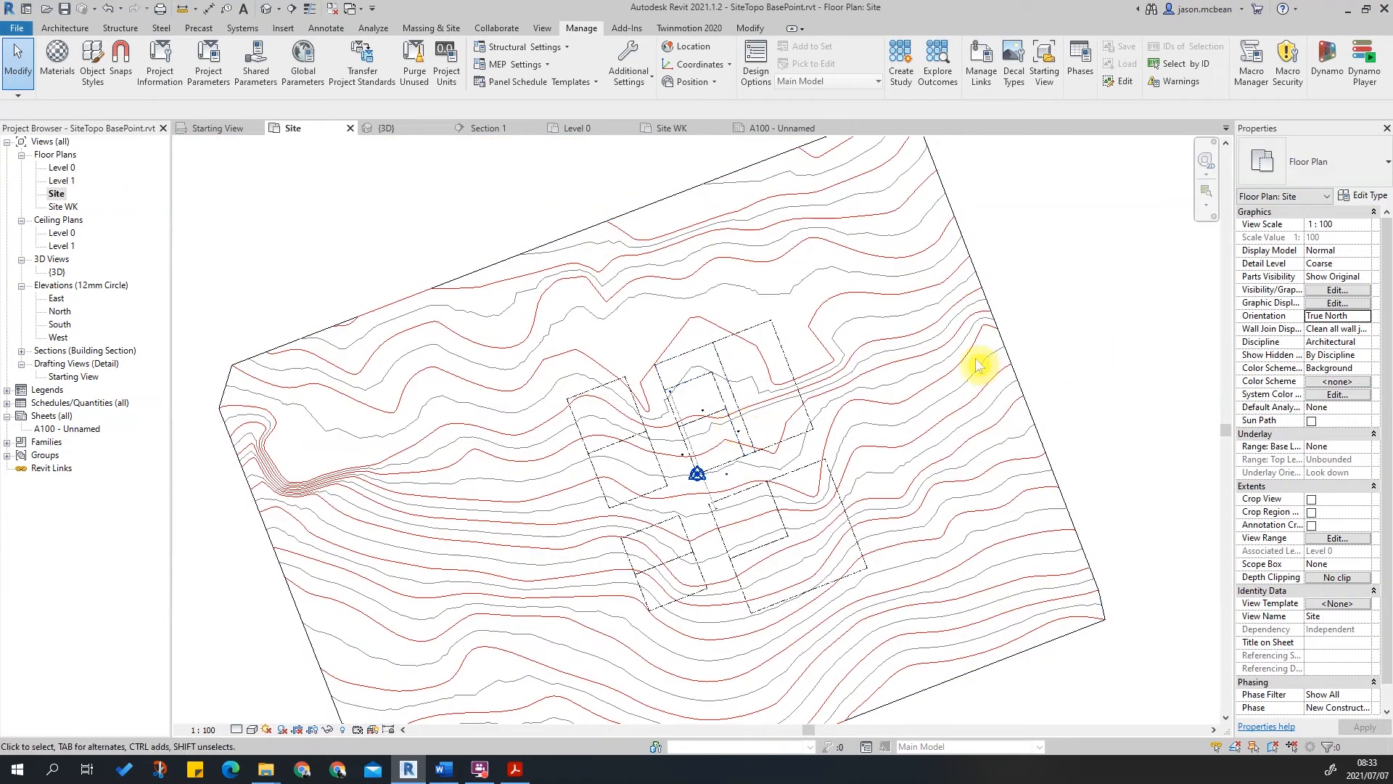
pyautogui.scroll(2, 926, 392)
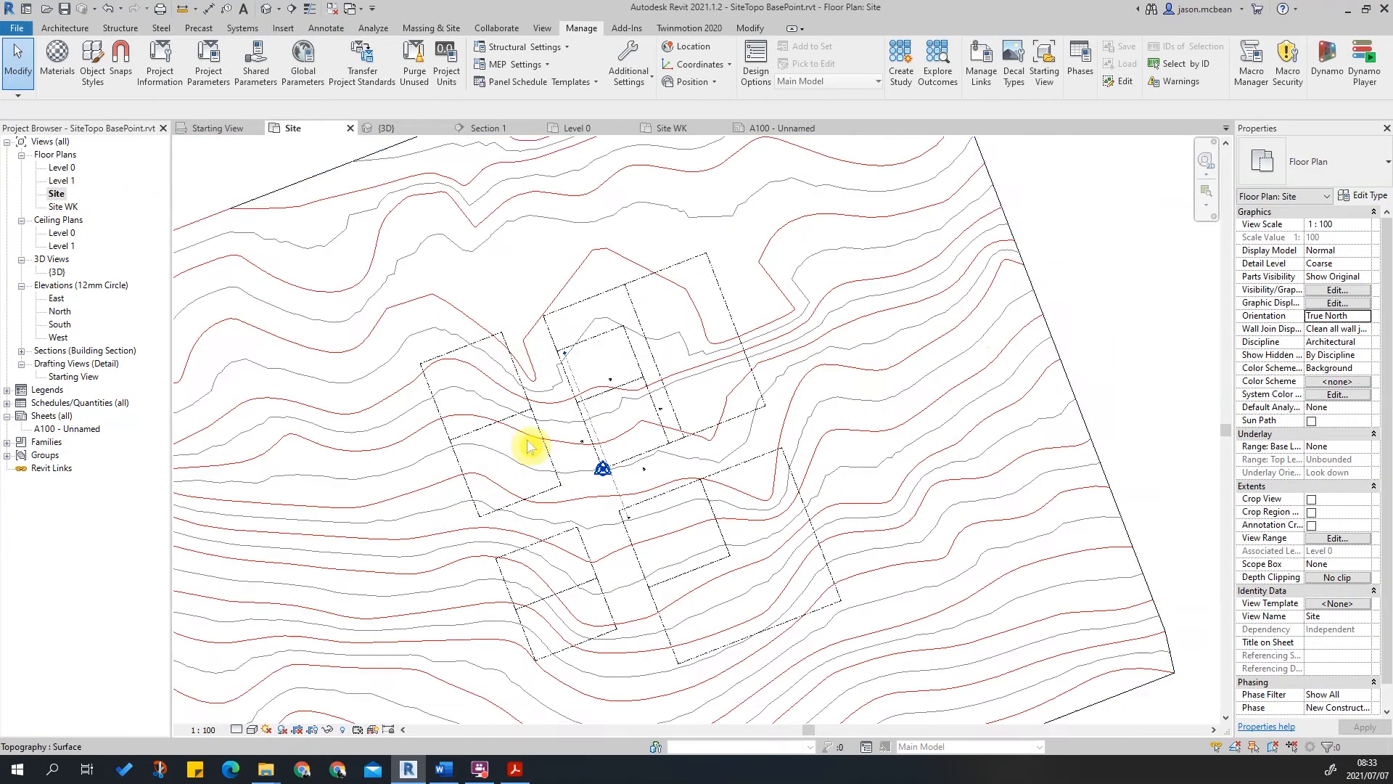
# Open sheet A100 and place the uncropped Site floor plan on it.
pyautogui.doubleClick(68, 429)
pyautogui.moveTo(725, 400); pyautogui.dragTo(719, 409, button='middle')
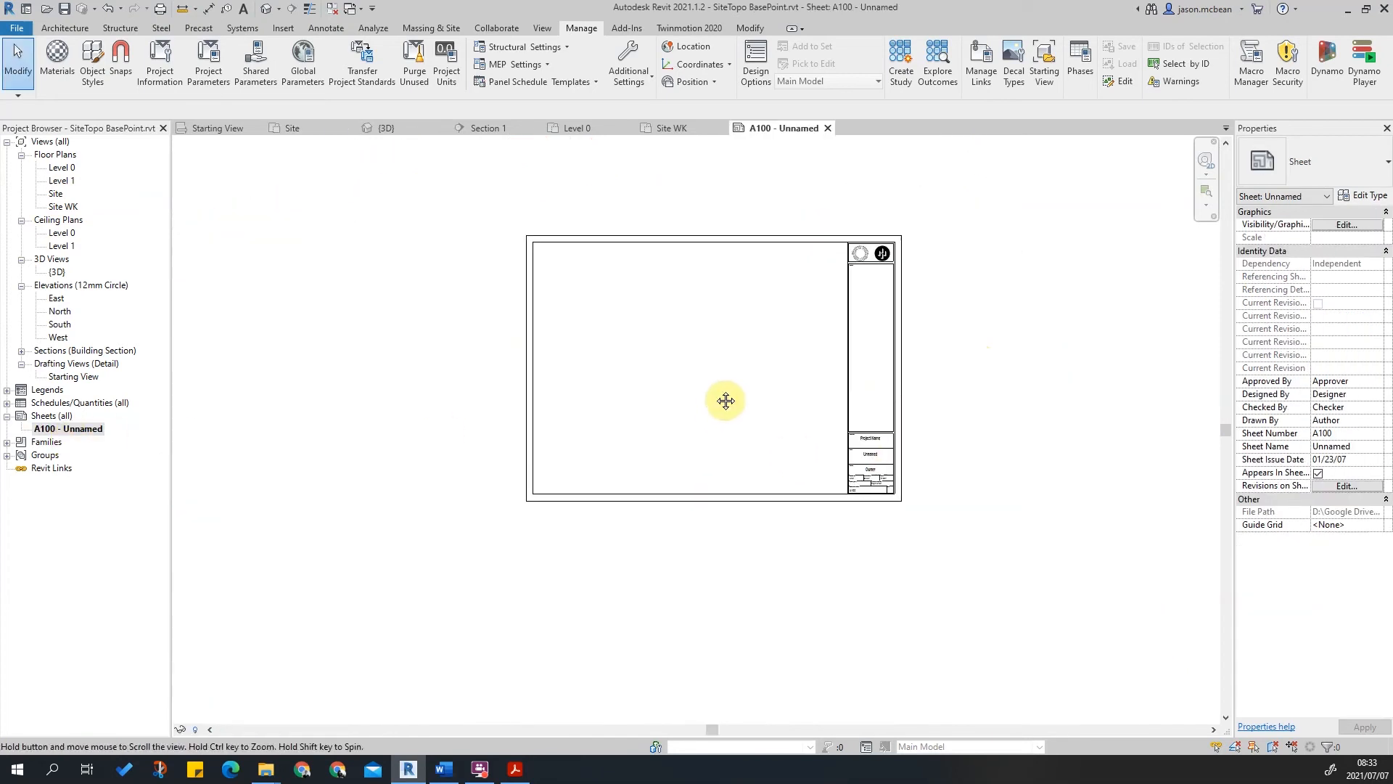
pyautogui.click(55, 195)
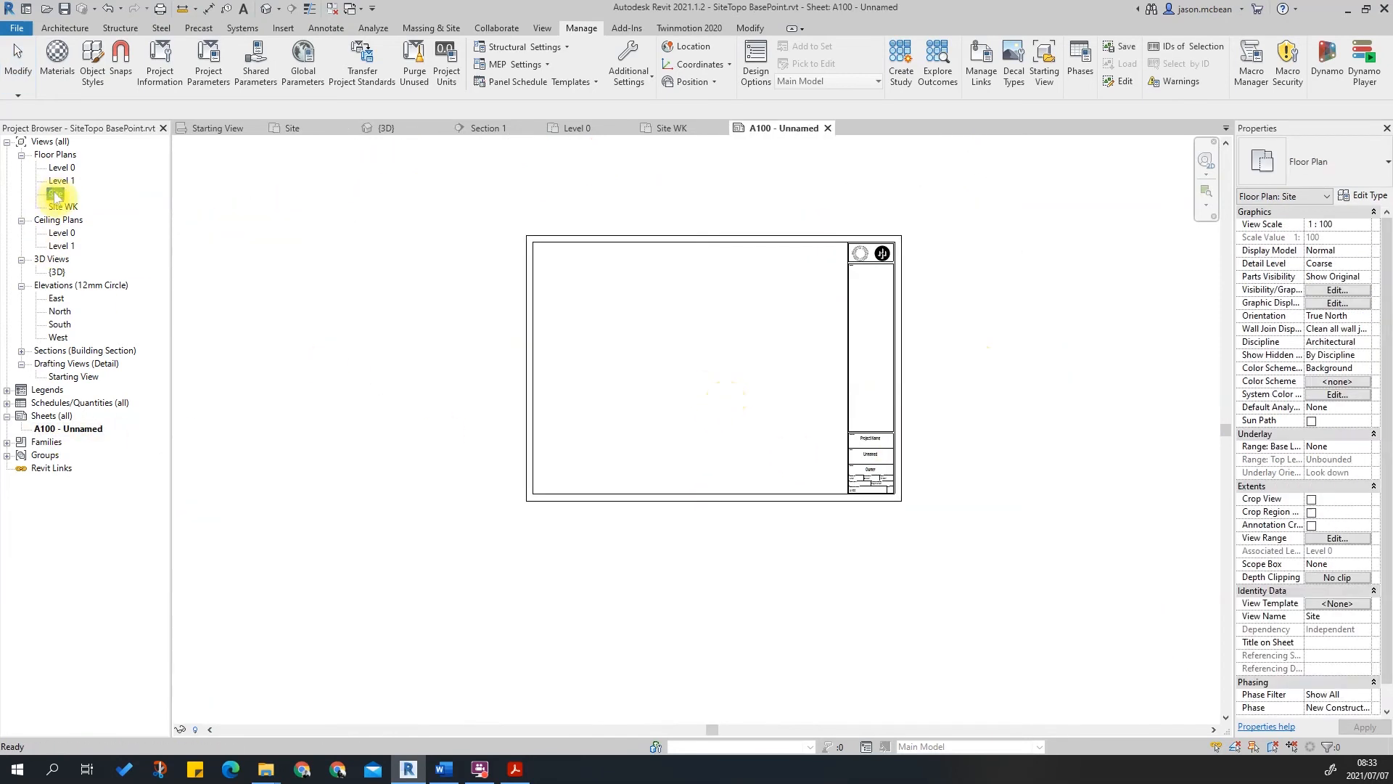
pyautogui.moveTo(754, 346); pyautogui.dragTo(747, 347)
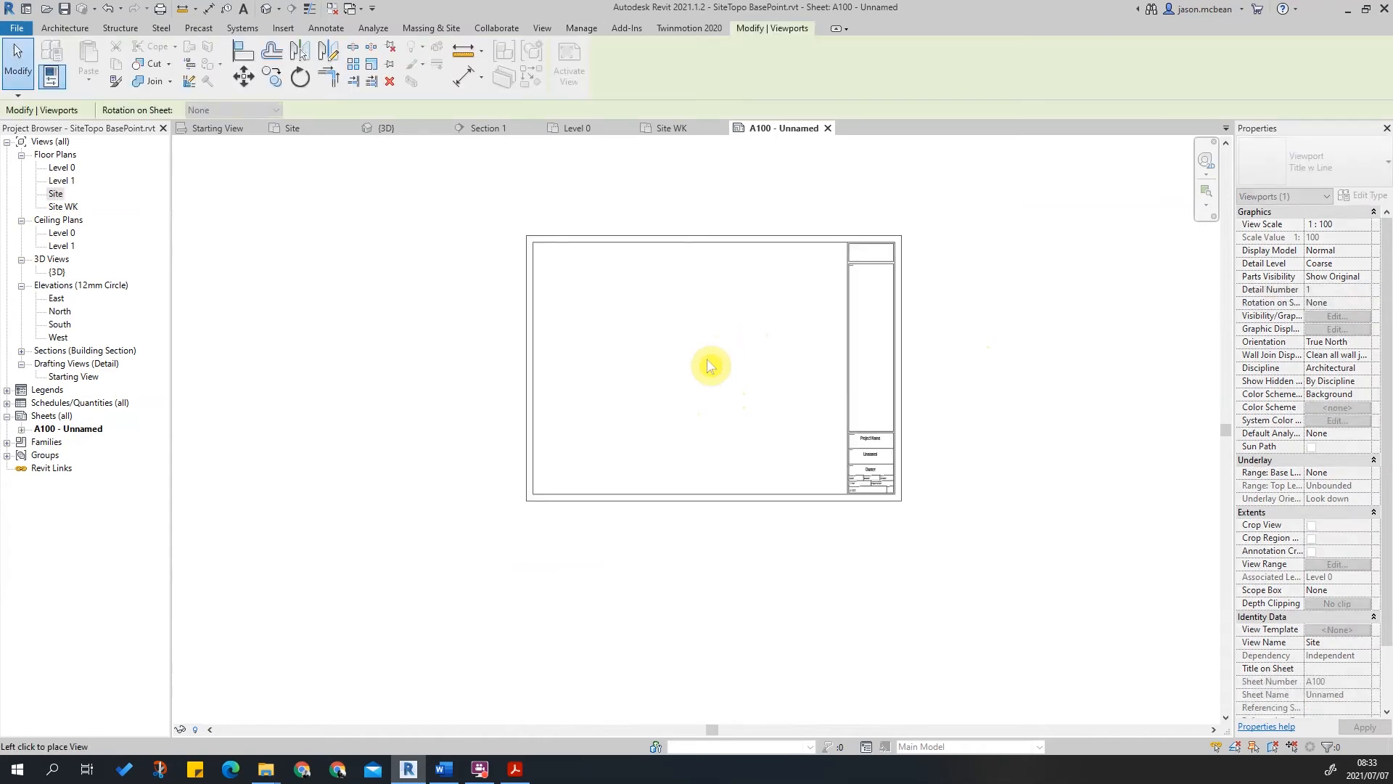
pyautogui.scroll(-1, 690, 384)
pyautogui.scroll(-1, 675, 379)
pyautogui.click(672, 374)
pyautogui.scroll(3, 705, 360)
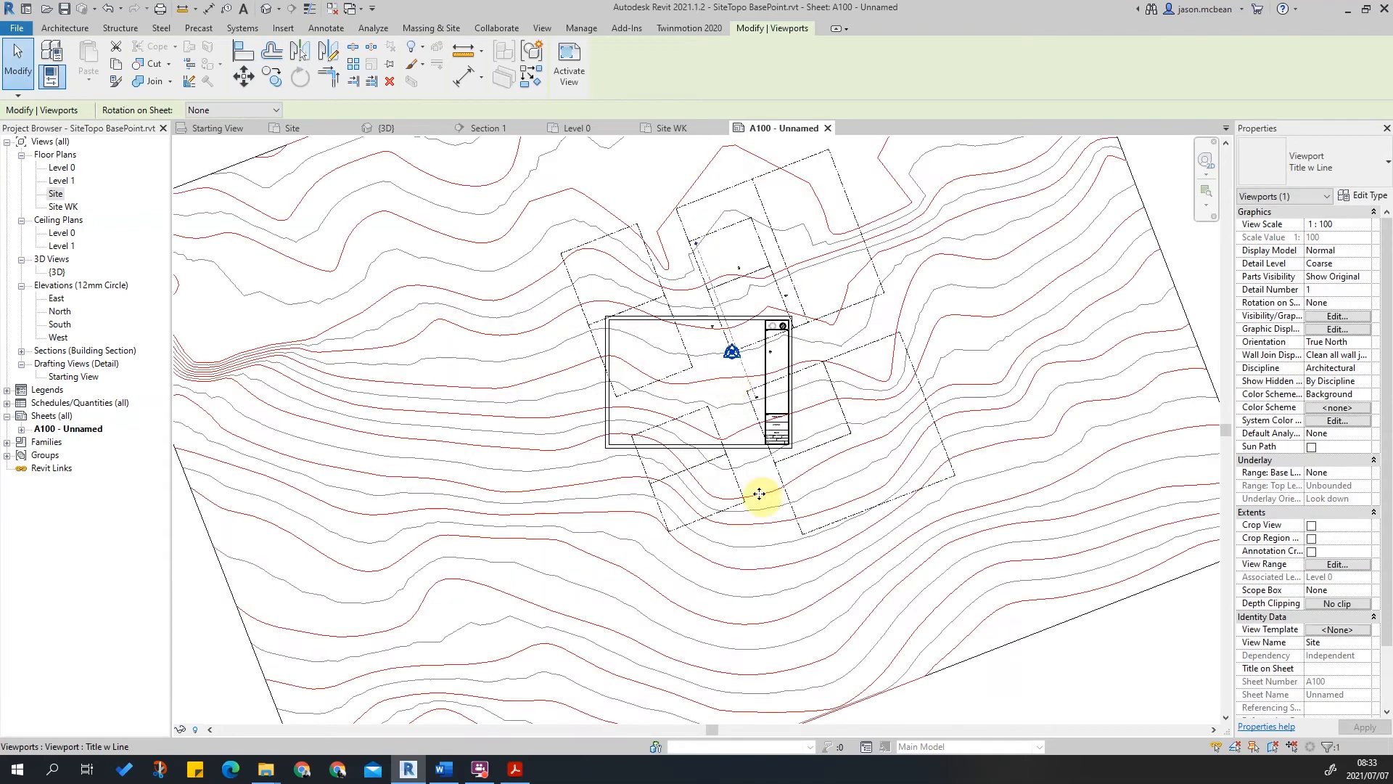
pyautogui.press('Escape')
# Reopen the Site floor plan and set its view scale to 1:200.
pyautogui.doubleClick(54, 193)
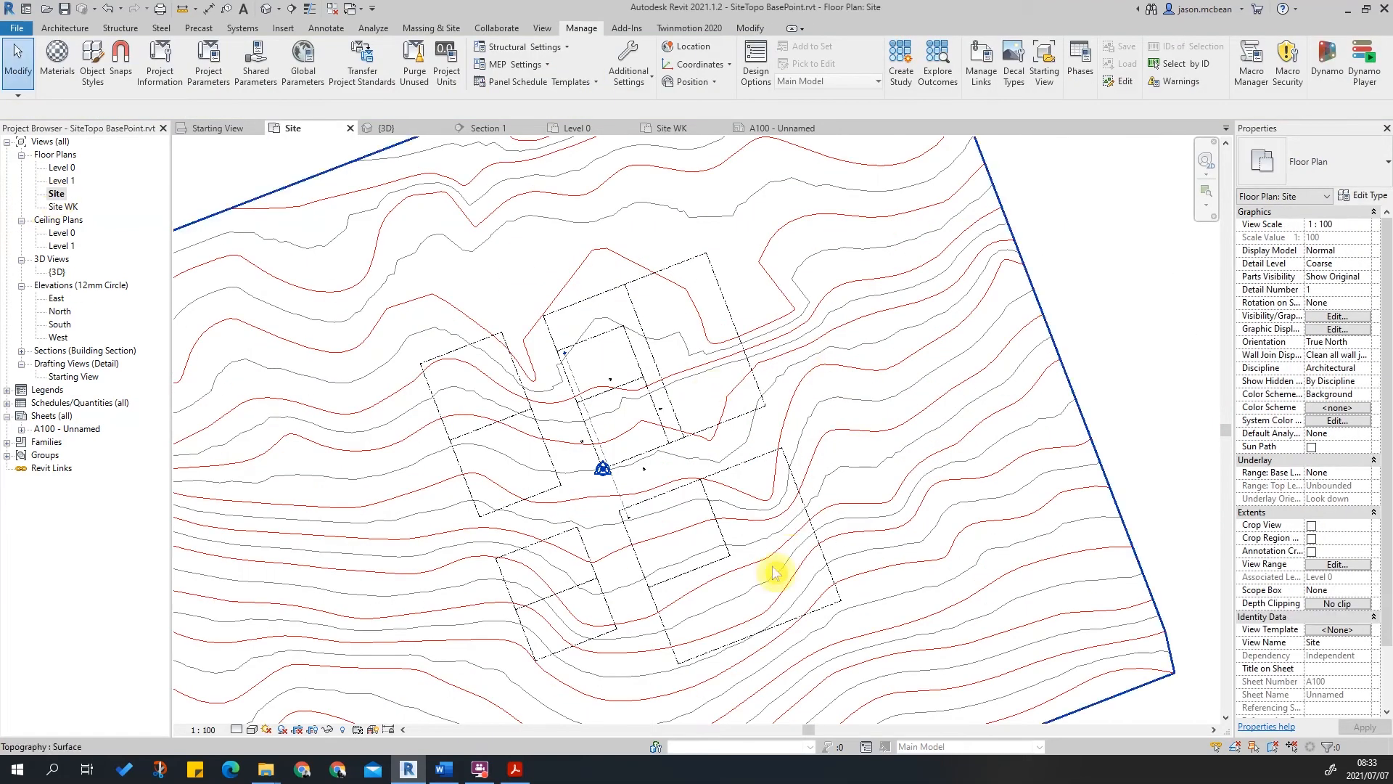
pyautogui.click(203, 729)
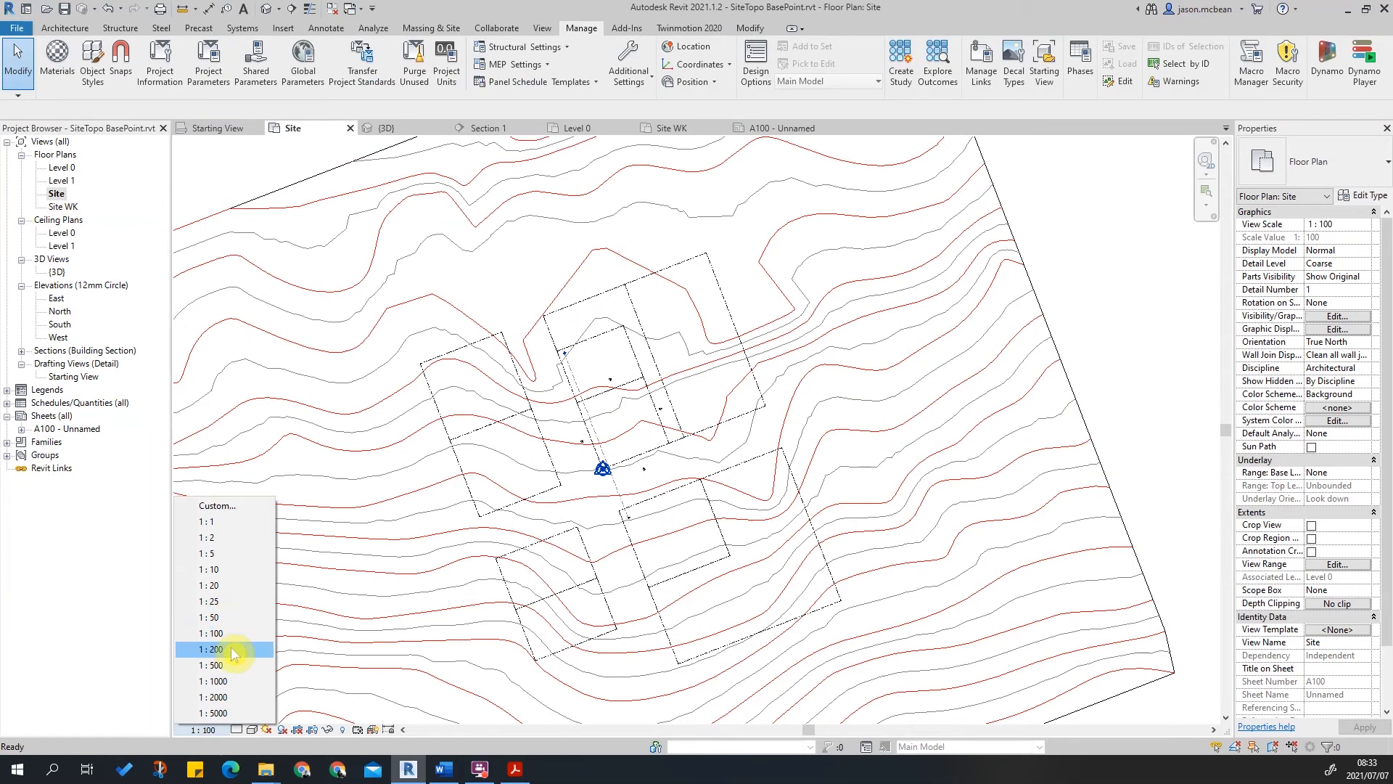
pyautogui.click(230, 649)
# Examine the contour labels and elevation markers around the central property lines of the Site floor plan.
pyautogui.scroll(4, 653, 460)
pyautogui.moveTo(614, 372); pyautogui.dragTo(707, 366, button='middle')
pyautogui.scroll(3, 683, 350)
pyautogui.scroll(-2, 728, 413)
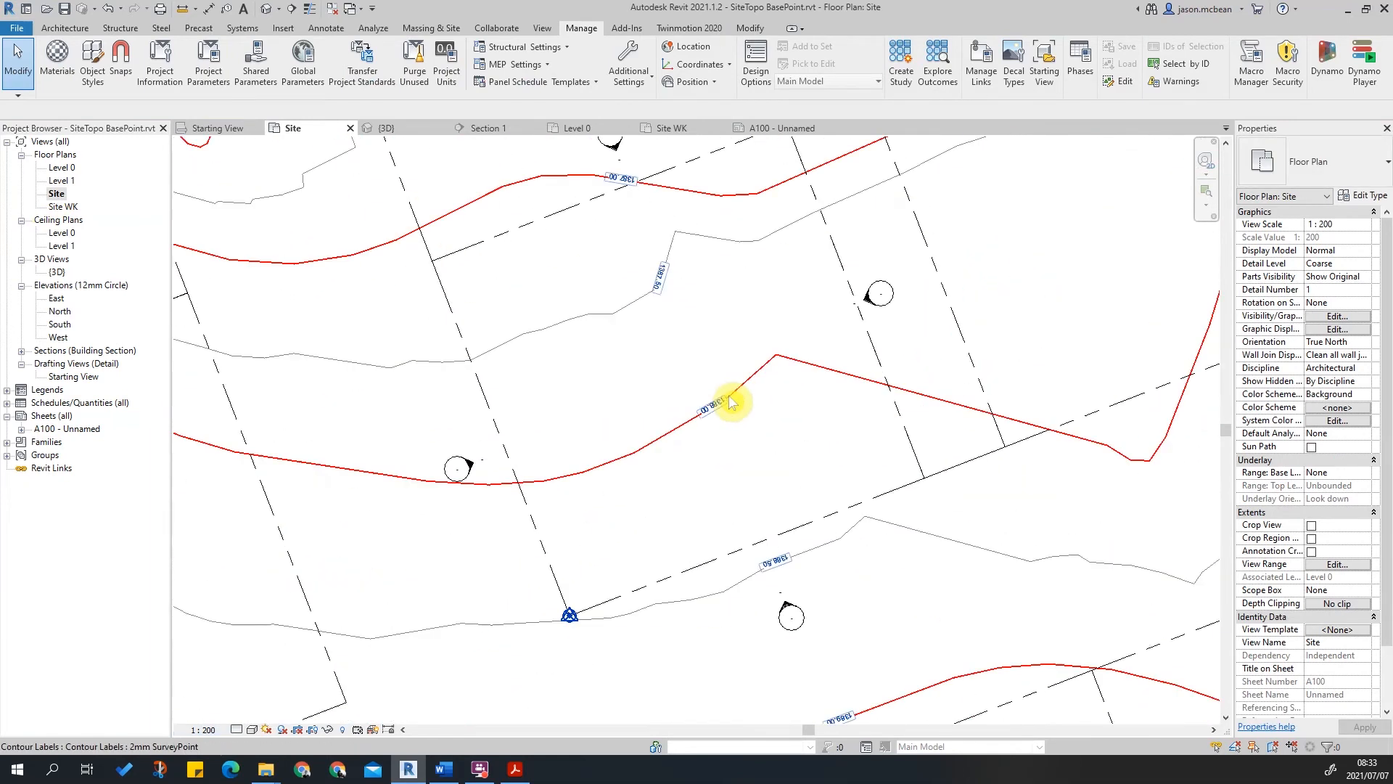
pyautogui.click(716, 412)
pyautogui.scroll(-4, 716, 412)
pyautogui.scroll(4, 761, 465)
pyautogui.scroll(4, 721, 508)
pyautogui.click(709, 392)
pyautogui.scroll(-4, 717, 357)
pyautogui.scroll(-3, 722, 363)
# Open the Site plan's visibility/graphics overrides and turn off the Elevations annotation category.
pyautogui.press('v')
pyautogui.press('v')
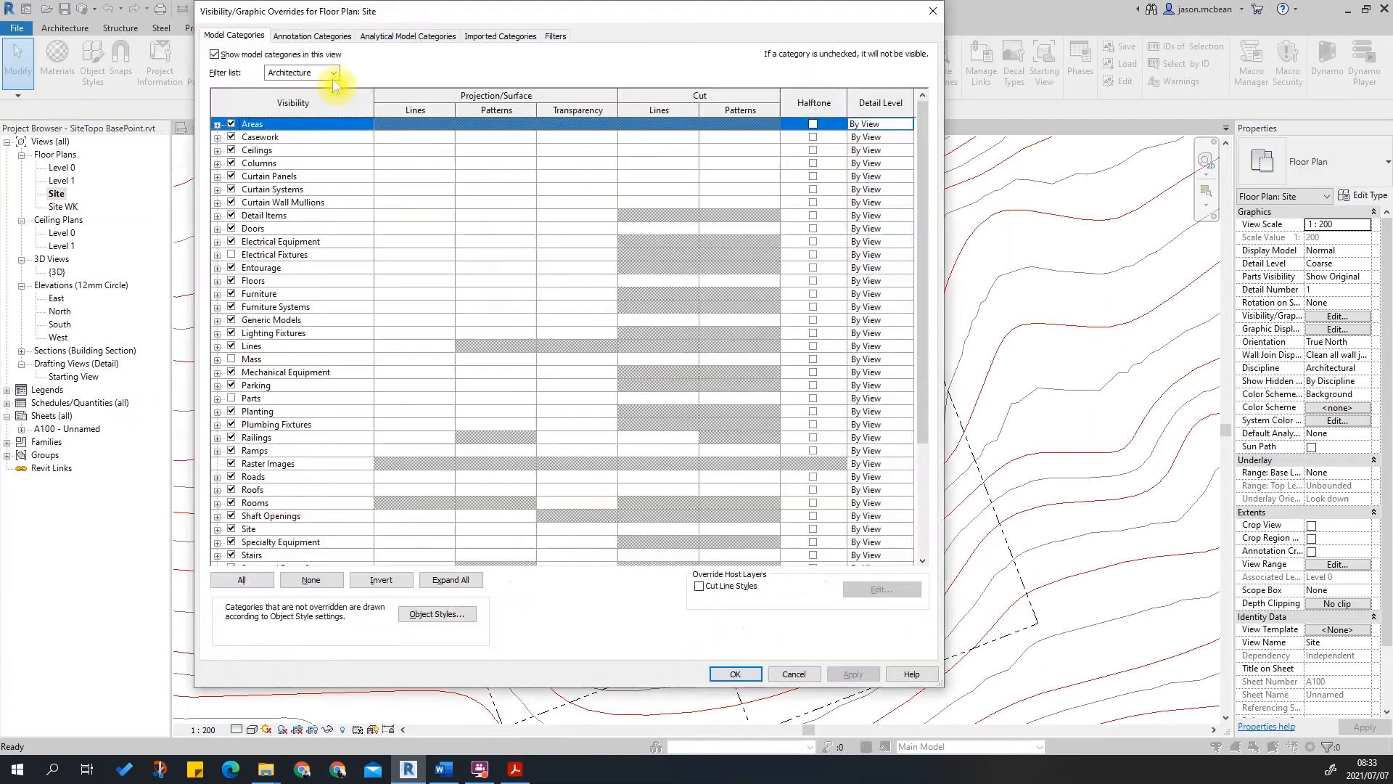
pyautogui.click(297, 36)
pyautogui.scroll(-6, 398, 298)
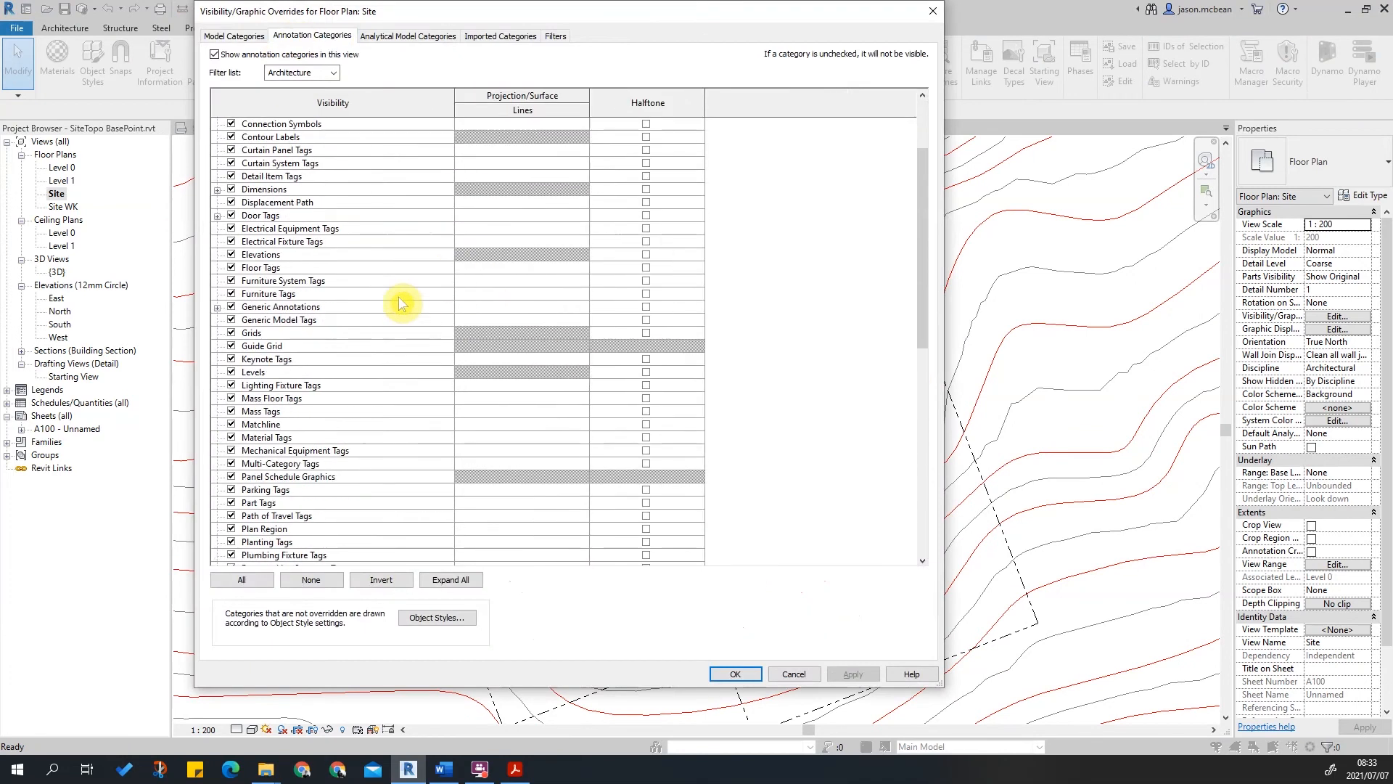
pyautogui.scroll(-3, 399, 298)
pyautogui.press('e')
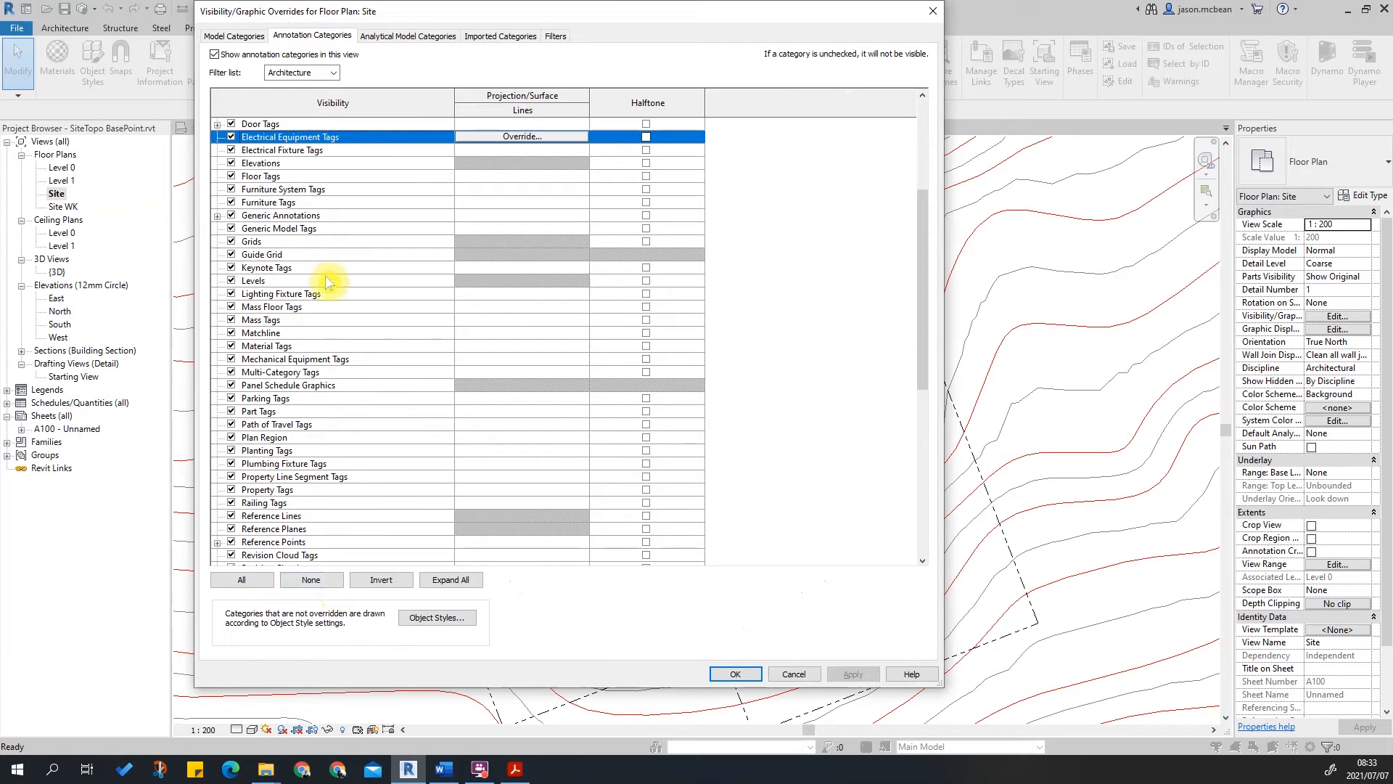
pyautogui.click(232, 163)
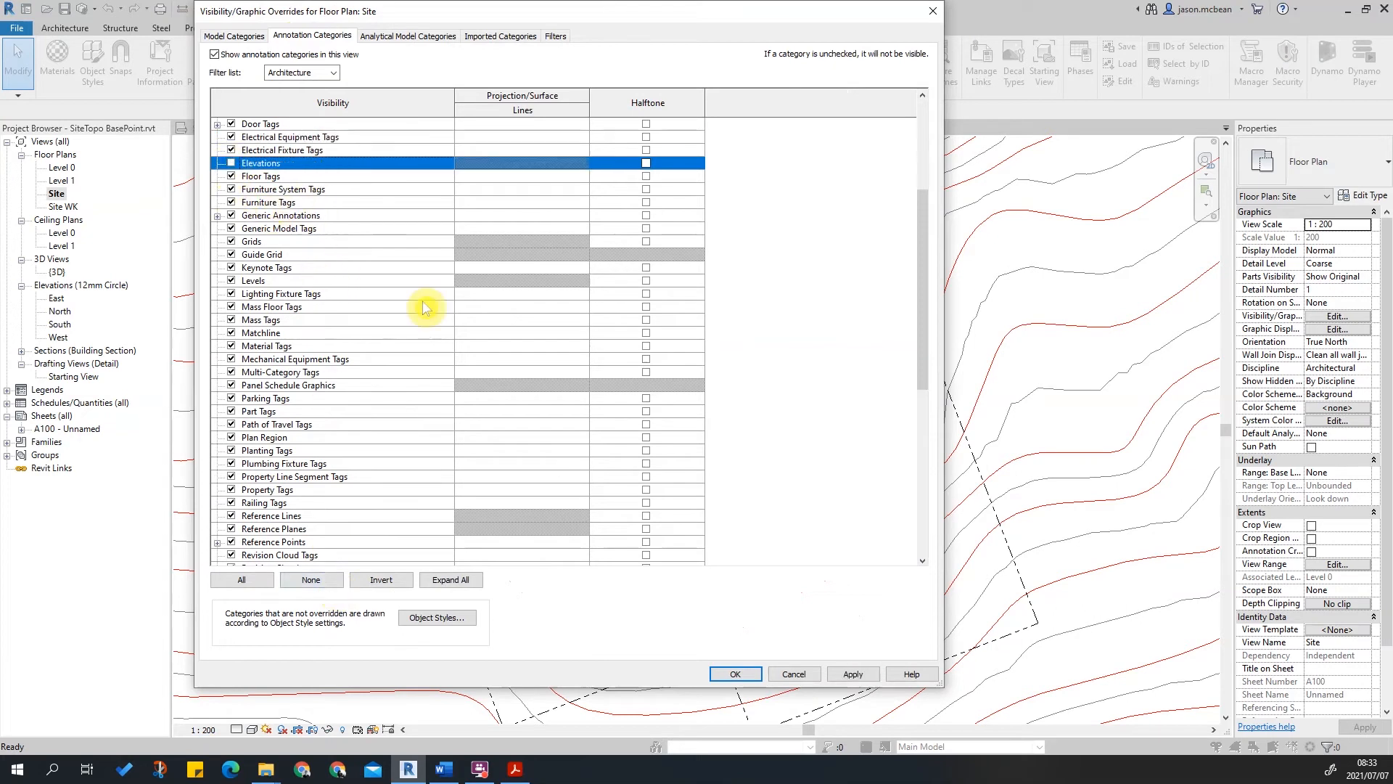
# Turn off the Sections annotation category as well and apply the visibility overrides to the Site floor plan.
pyautogui.scroll(-2, 294, 282)
pyautogui.scroll(-1, 283, 281)
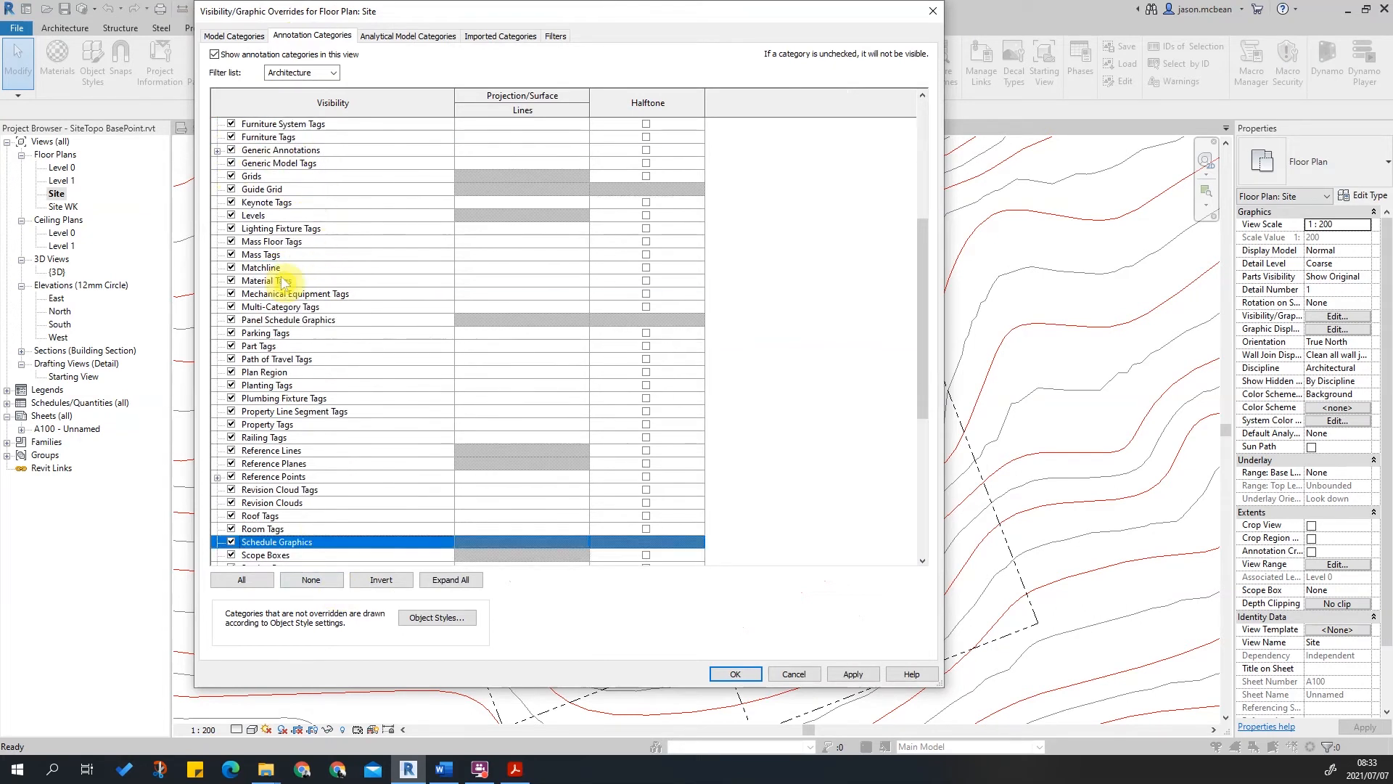
pyautogui.scroll(-1, 331, 450)
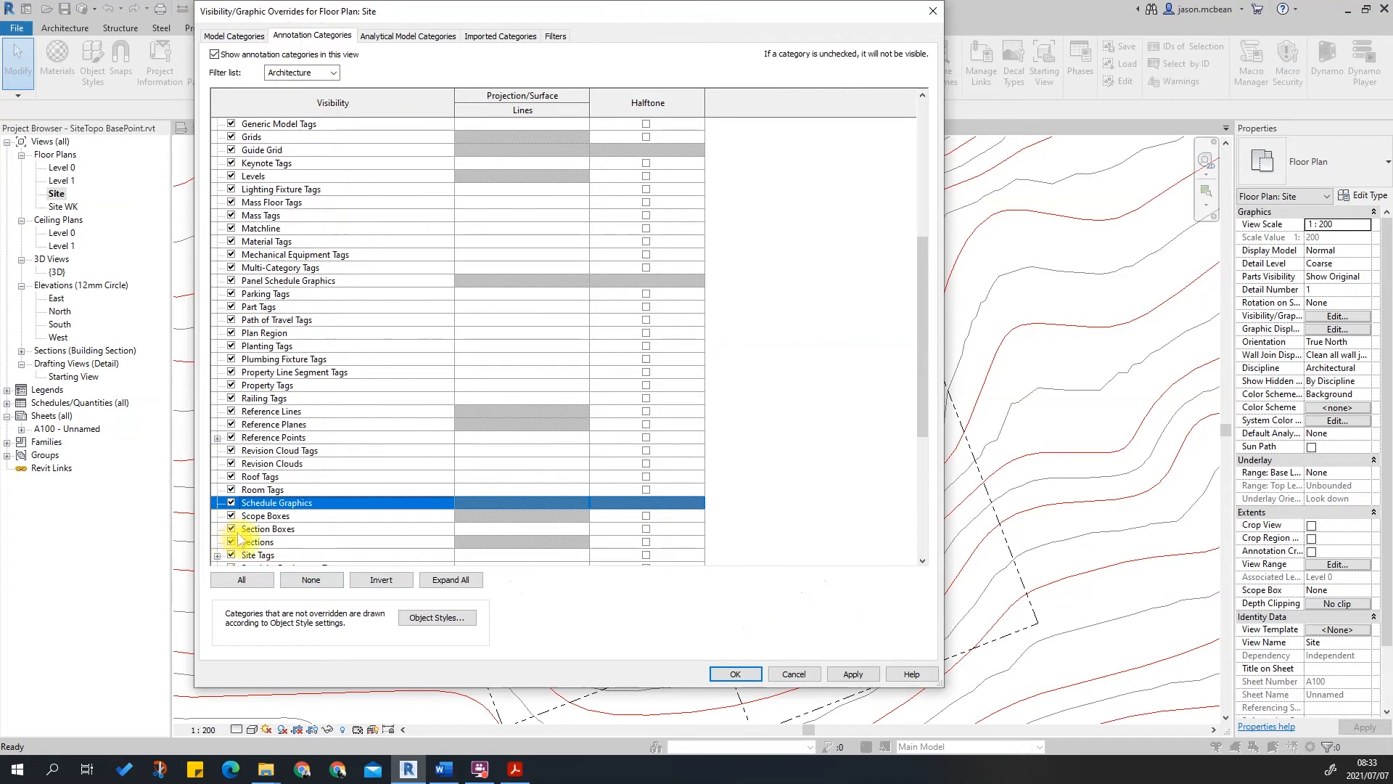
pyautogui.scroll(-1, 375, 444)
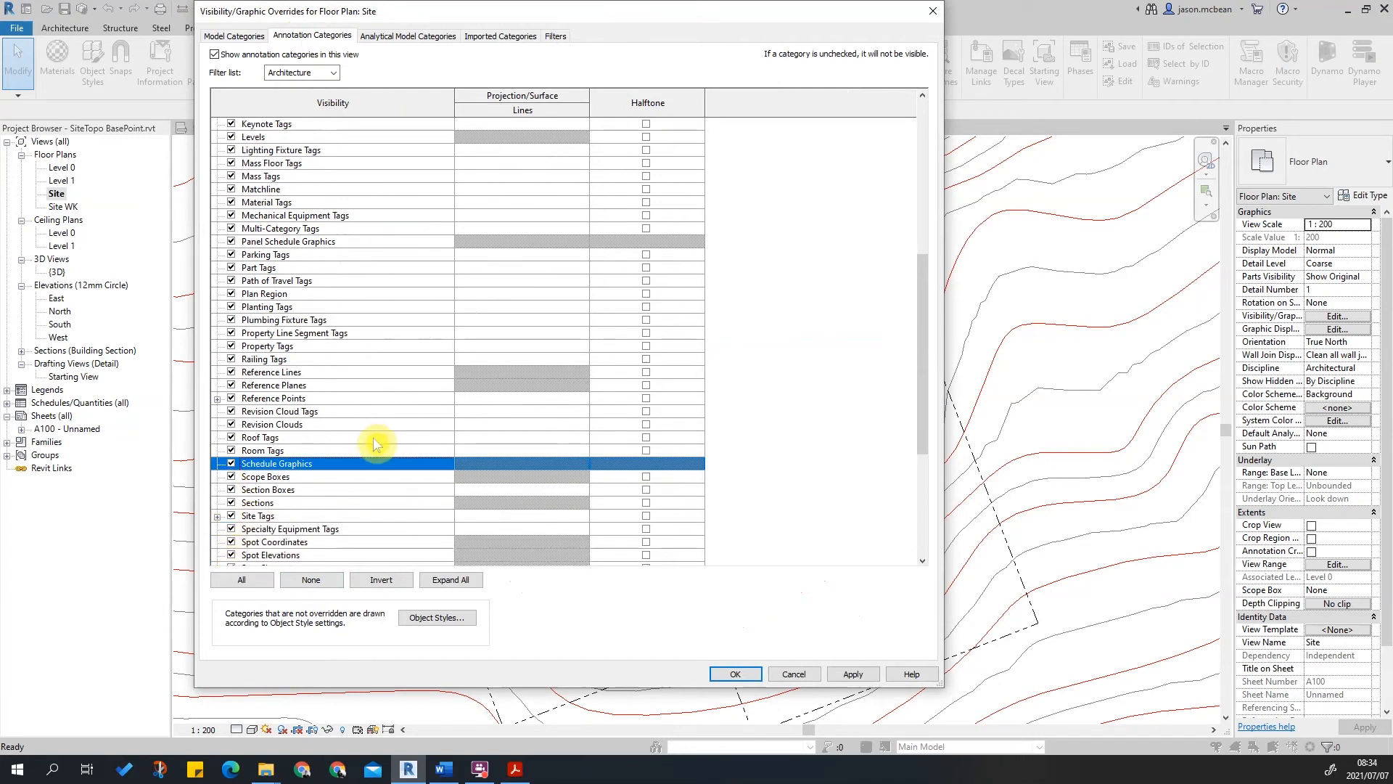
pyautogui.click(231, 506)
pyautogui.click(852, 674)
pyautogui.click(736, 674)
# Turn on cropping for the Site floor plan and show its crop region.
pyautogui.scroll(-4, 761, 518)
pyautogui.scroll(3, 637, 329)
pyautogui.scroll(3, 617, 366)
pyautogui.scroll(-6, 661, 496)
pyautogui.moveTo(701, 528); pyautogui.dragTo(685, 434, button='middle')
pyautogui.click(298, 729)
pyautogui.click(312, 729)
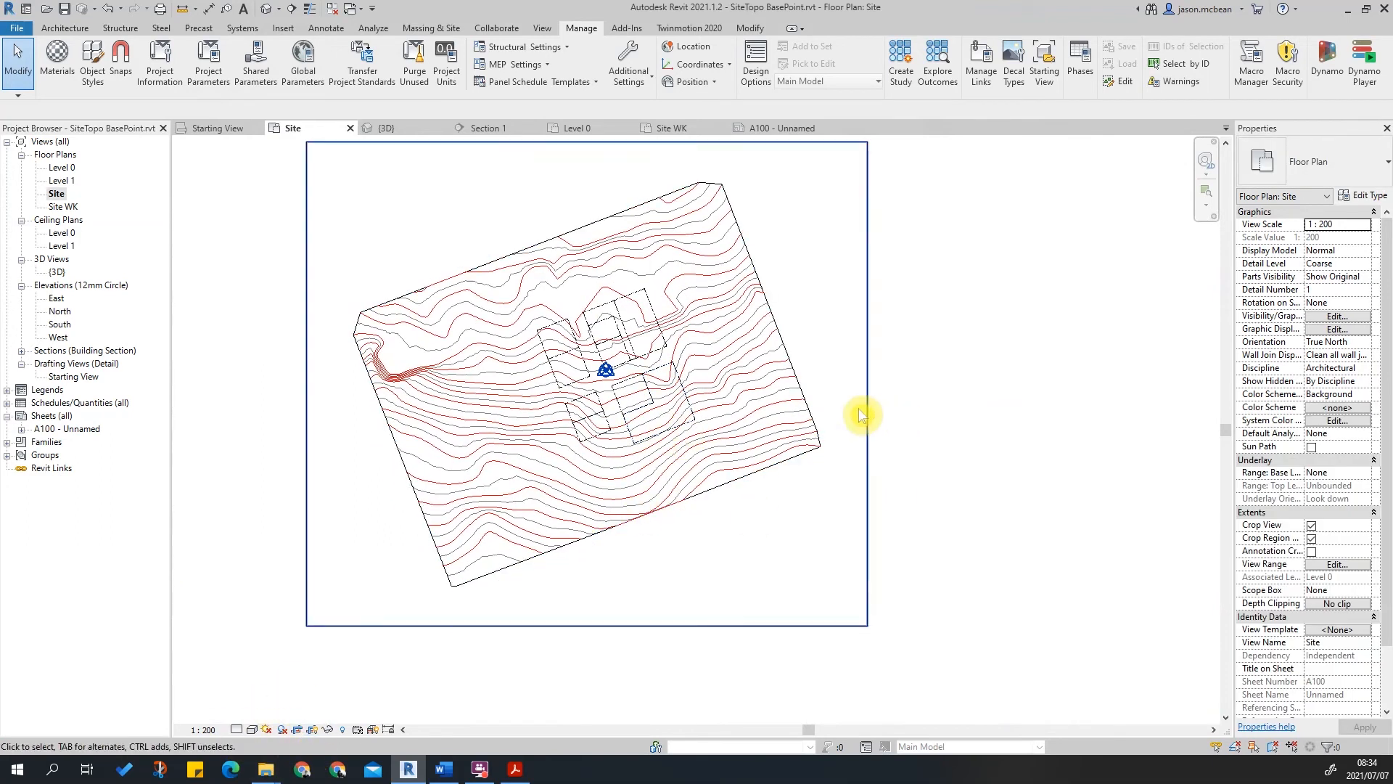
# Pull all four sides of the crop region in to a tight frame around the property lines.
pyautogui.click(867, 406)
pyautogui.moveTo(869, 384); pyautogui.dragTo(731, 387)
pyautogui.moveTo(308, 384); pyautogui.dragTo(502, 399)
pyautogui.moveTo(616, 143); pyautogui.dragTo(617, 270)
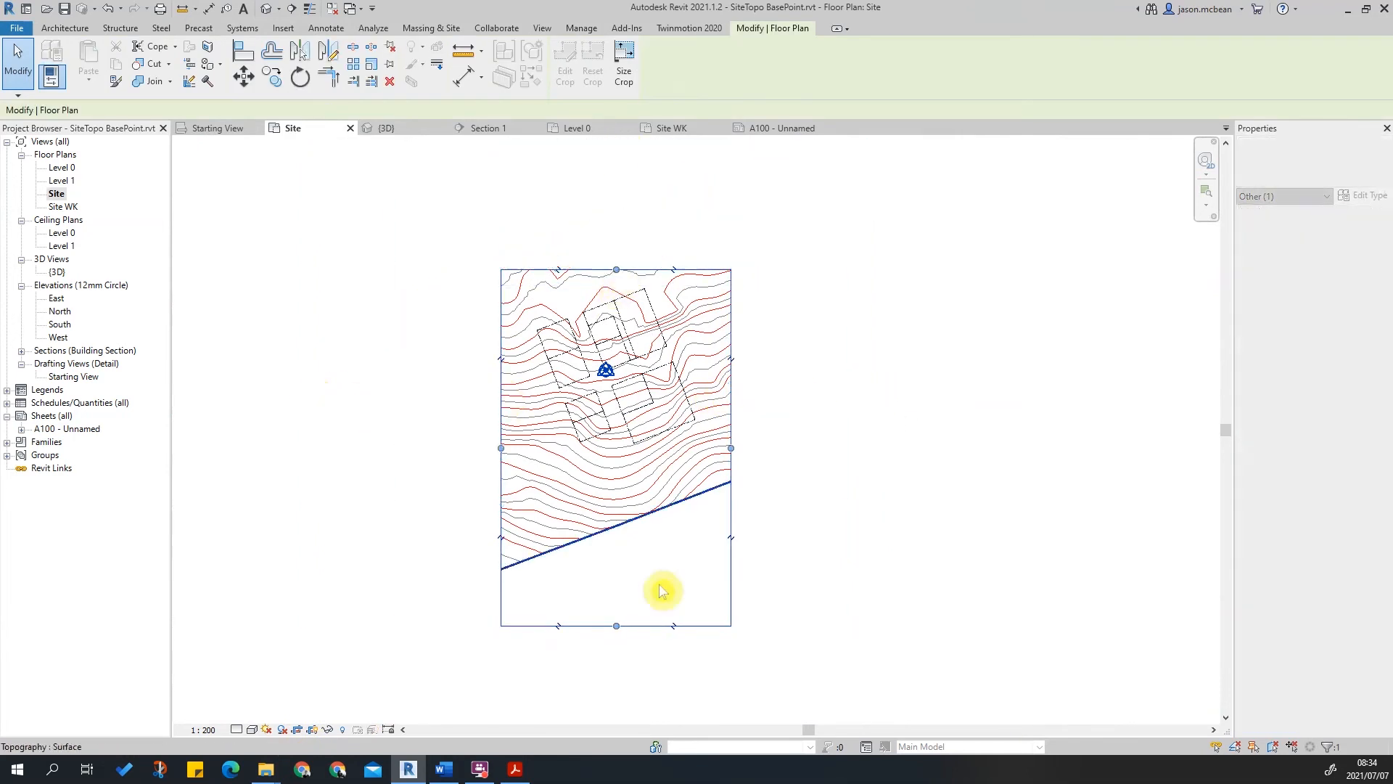
pyautogui.moveTo(616, 626); pyautogui.dragTo(622, 465)
pyautogui.press('Escape')
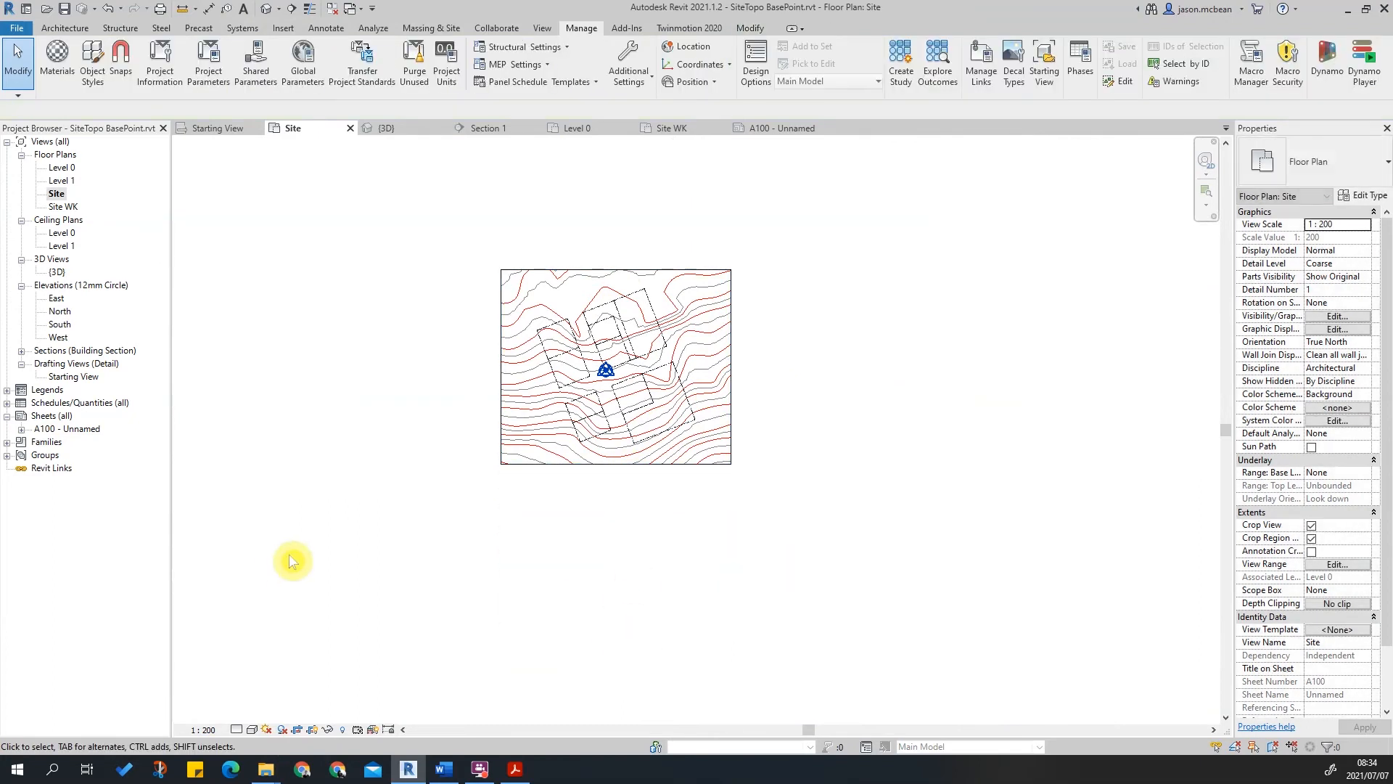
# Return to sheet A100 and delete the existing Site viewport.
pyautogui.doubleClick(65, 429)
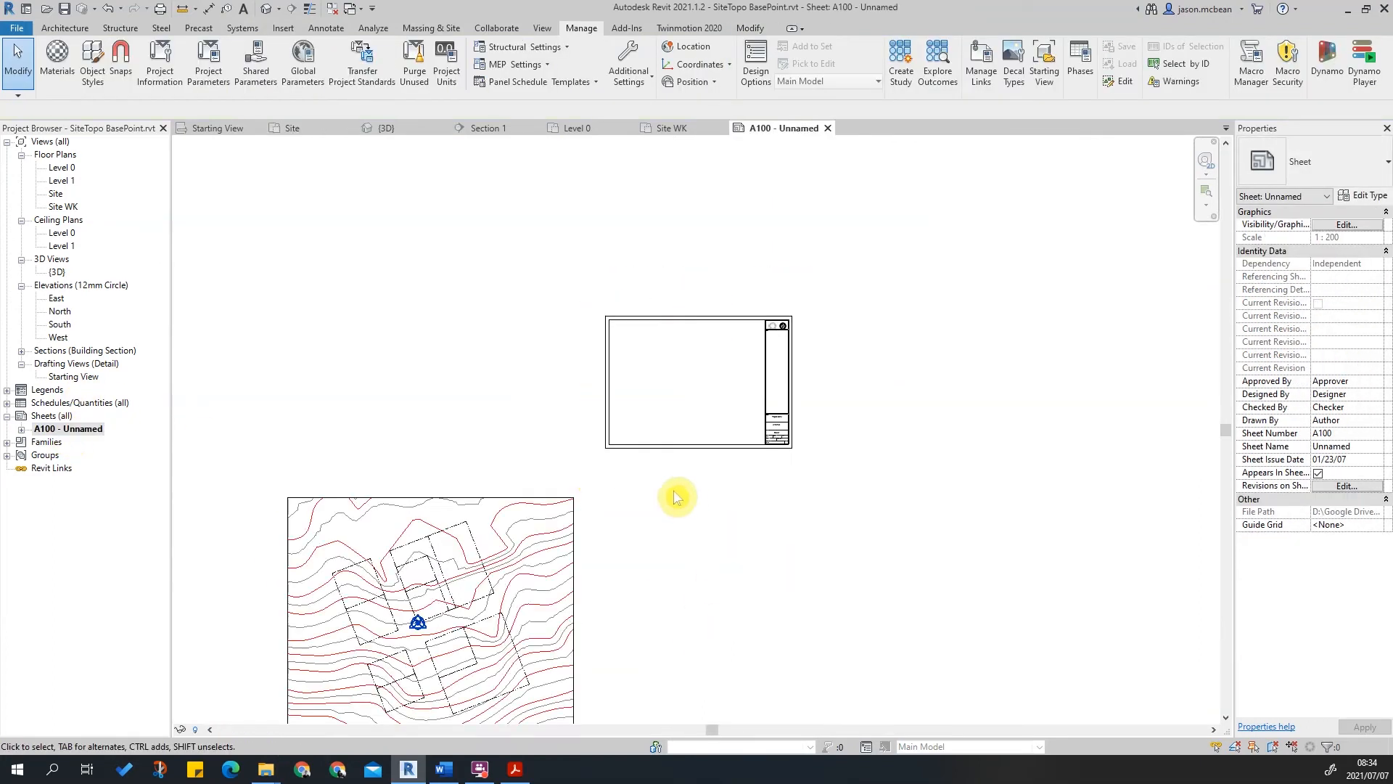
pyautogui.scroll(-3, 685, 491)
pyautogui.click(611, 552)
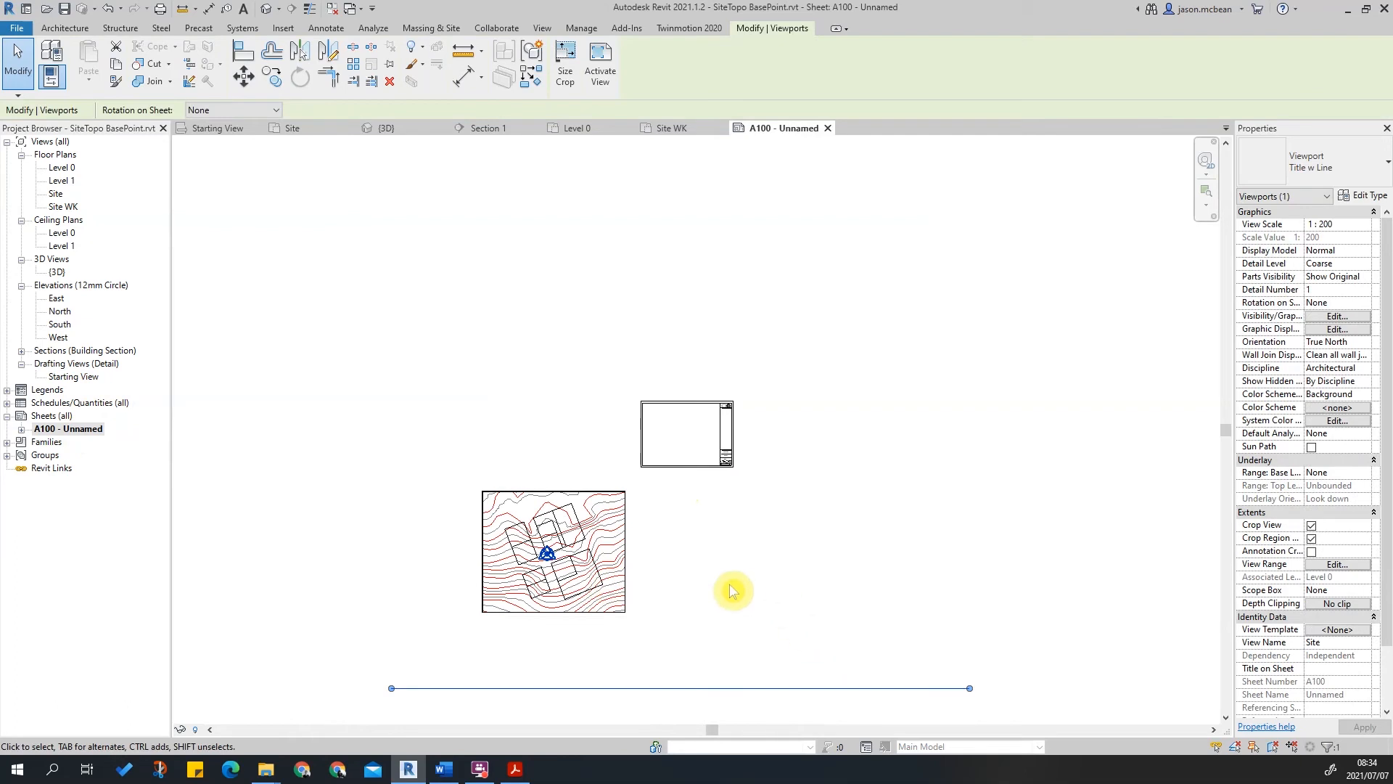
pyautogui.press('Delete')
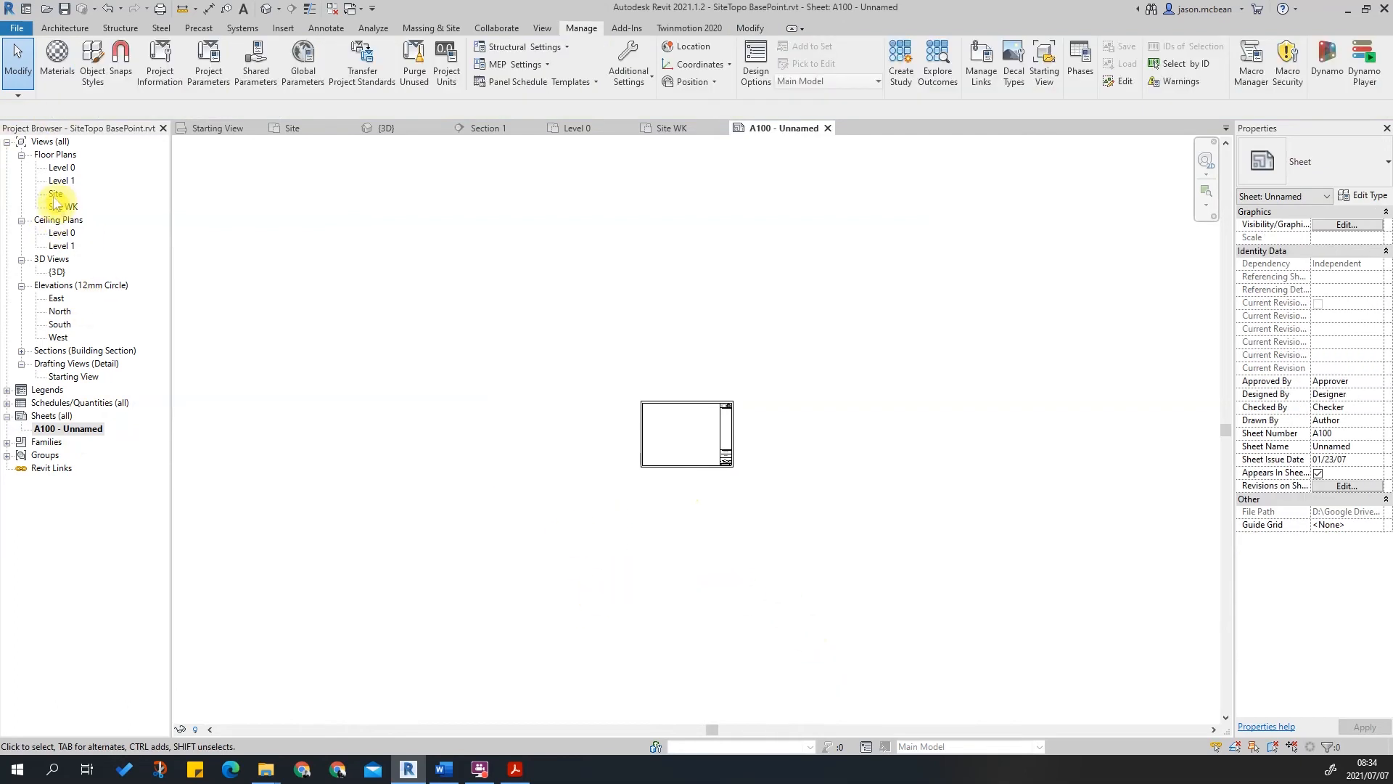
# Place the cropped Site floor plan over sheet A100's title block and shift the viewport slightly to the southeast.
pyautogui.moveTo(53, 194); pyautogui.dragTo(587, 341)
pyautogui.click(679, 429)
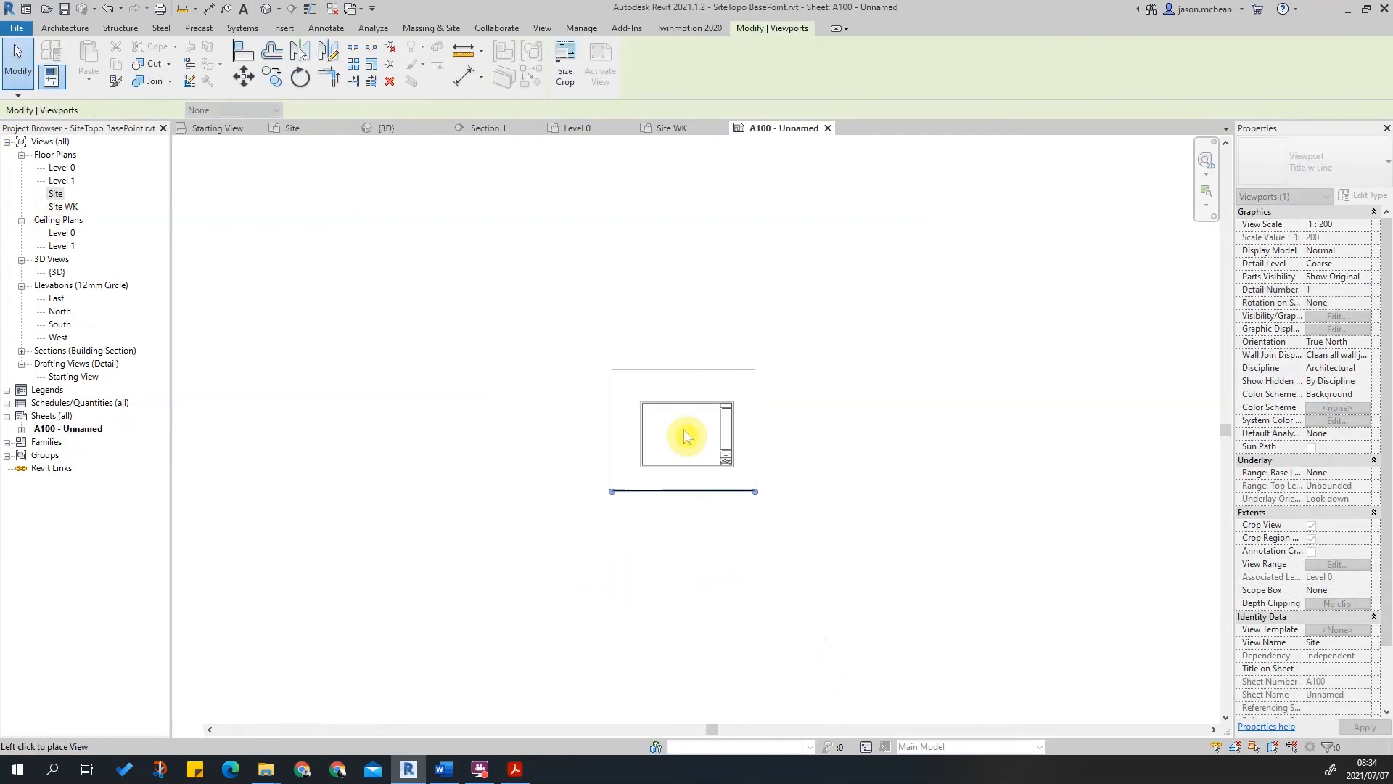
pyautogui.scroll(3, 683, 477)
pyautogui.scroll(5, 653, 430)
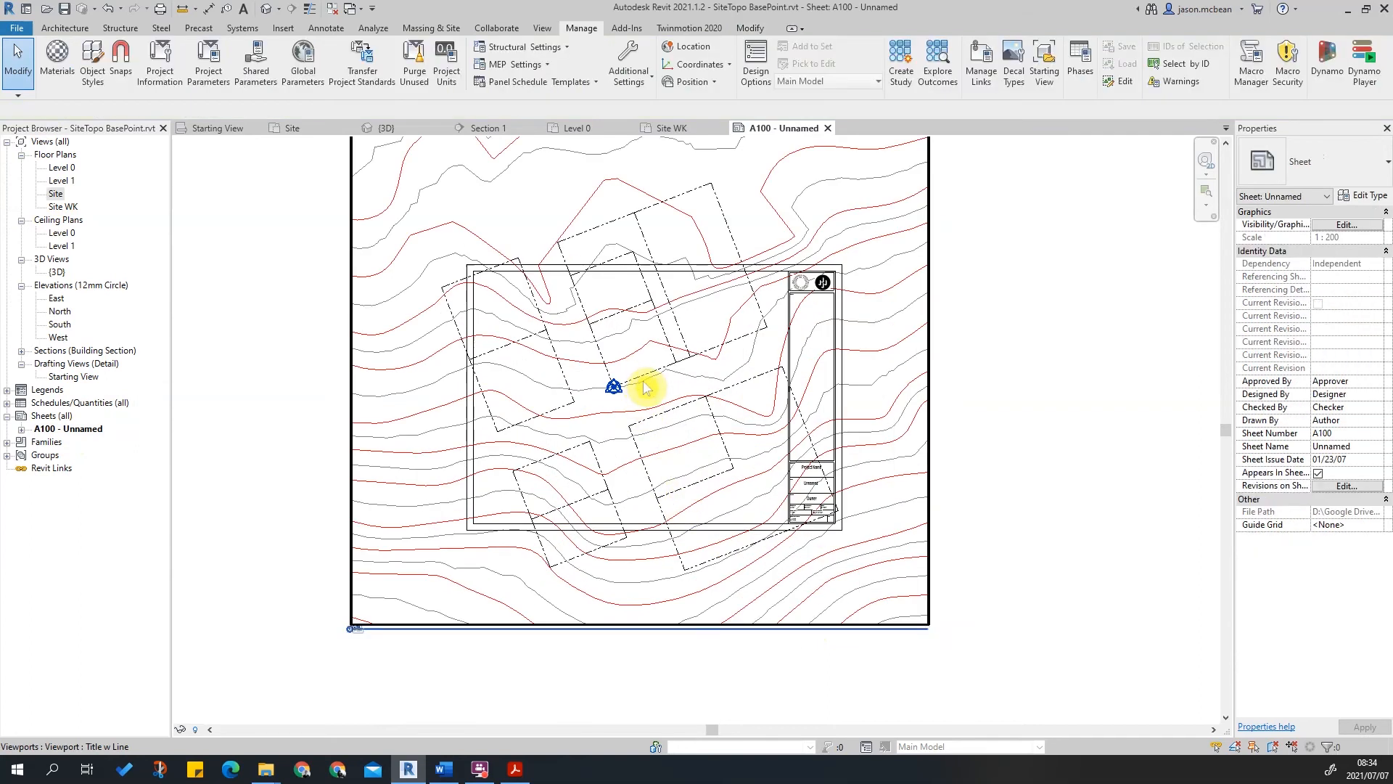
pyautogui.scroll(-3, 653, 395)
pyautogui.moveTo(623, 389); pyautogui.dragTo(642, 415)
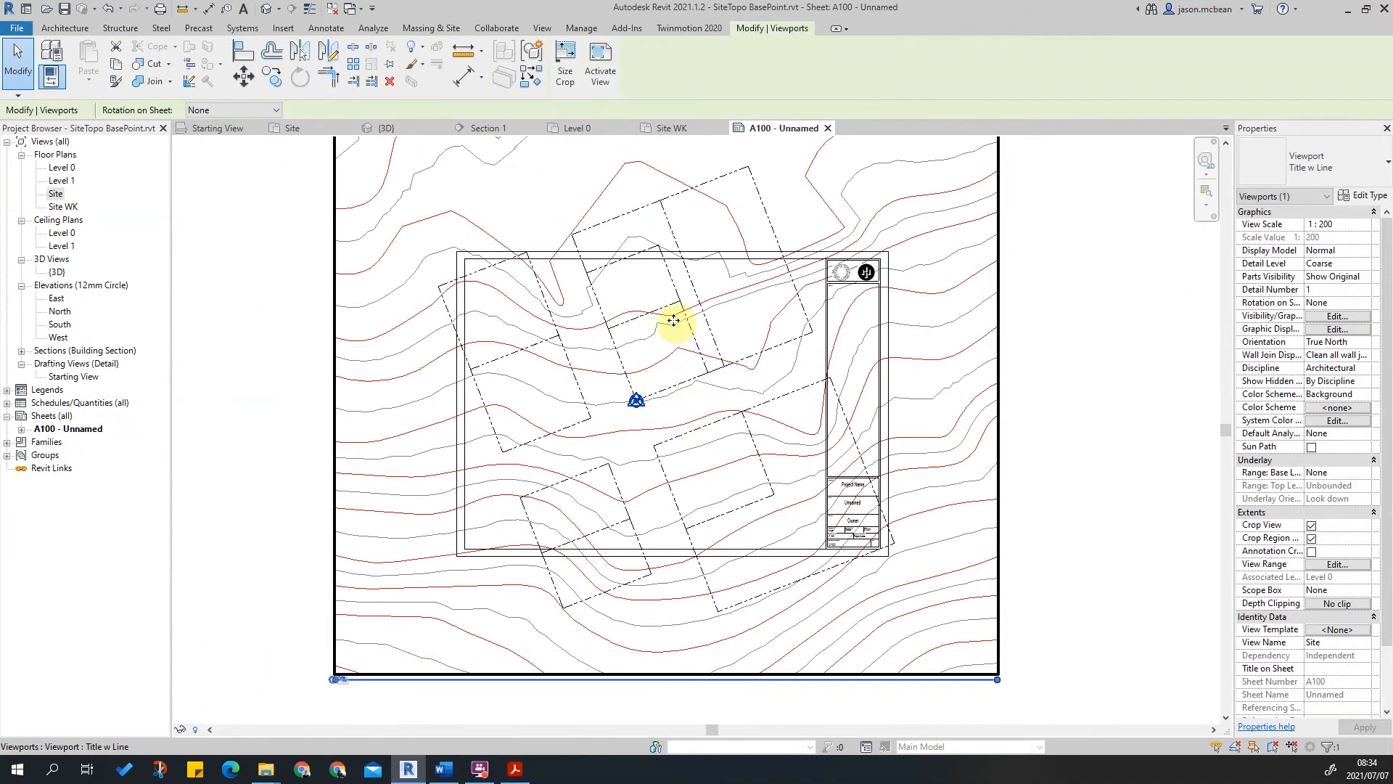
pyautogui.scroll(-2, 596, 440)
pyautogui.scroll(-1, 596, 439)
pyautogui.press('Escape')
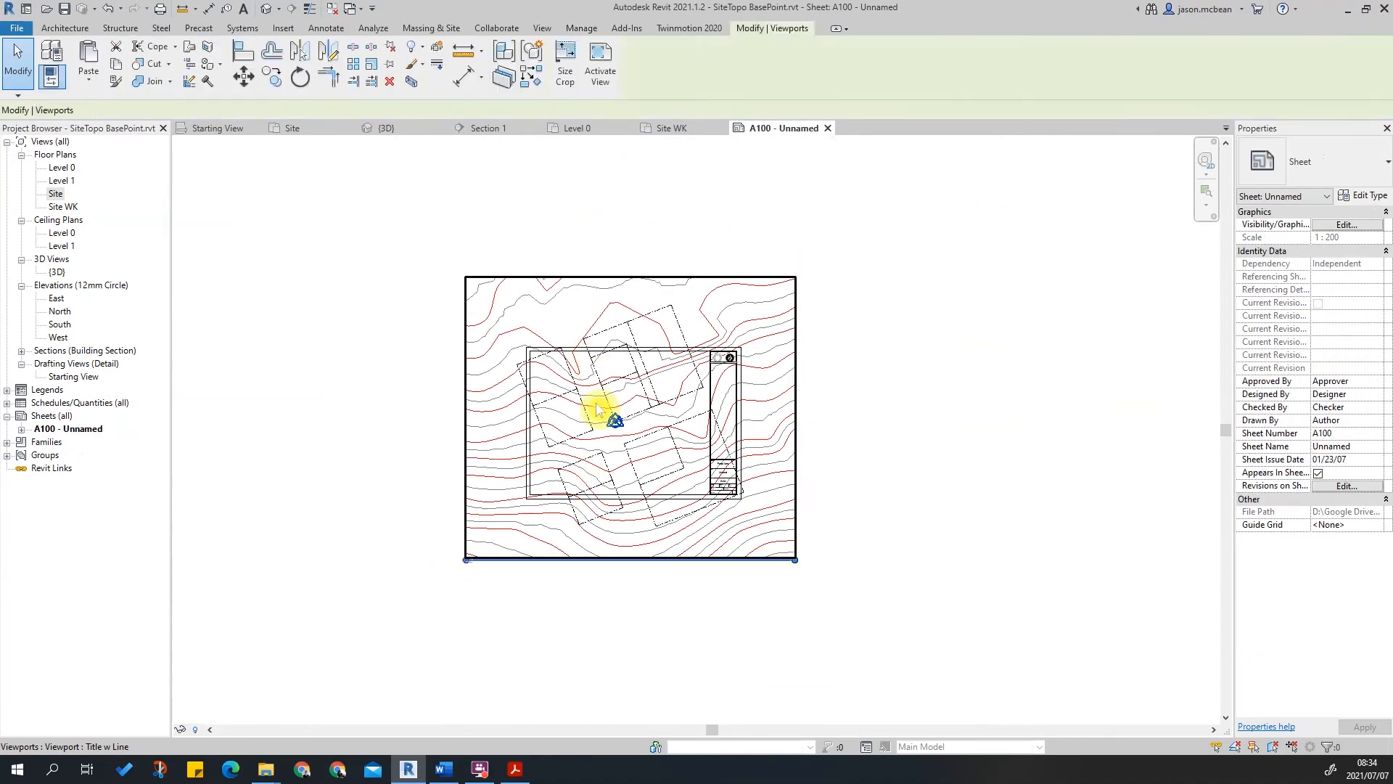
# Activate the Site viewport on A100 and pull all four sides of its crop region in to fit the title block's drawing area.
pyautogui.doubleClick(595, 409)
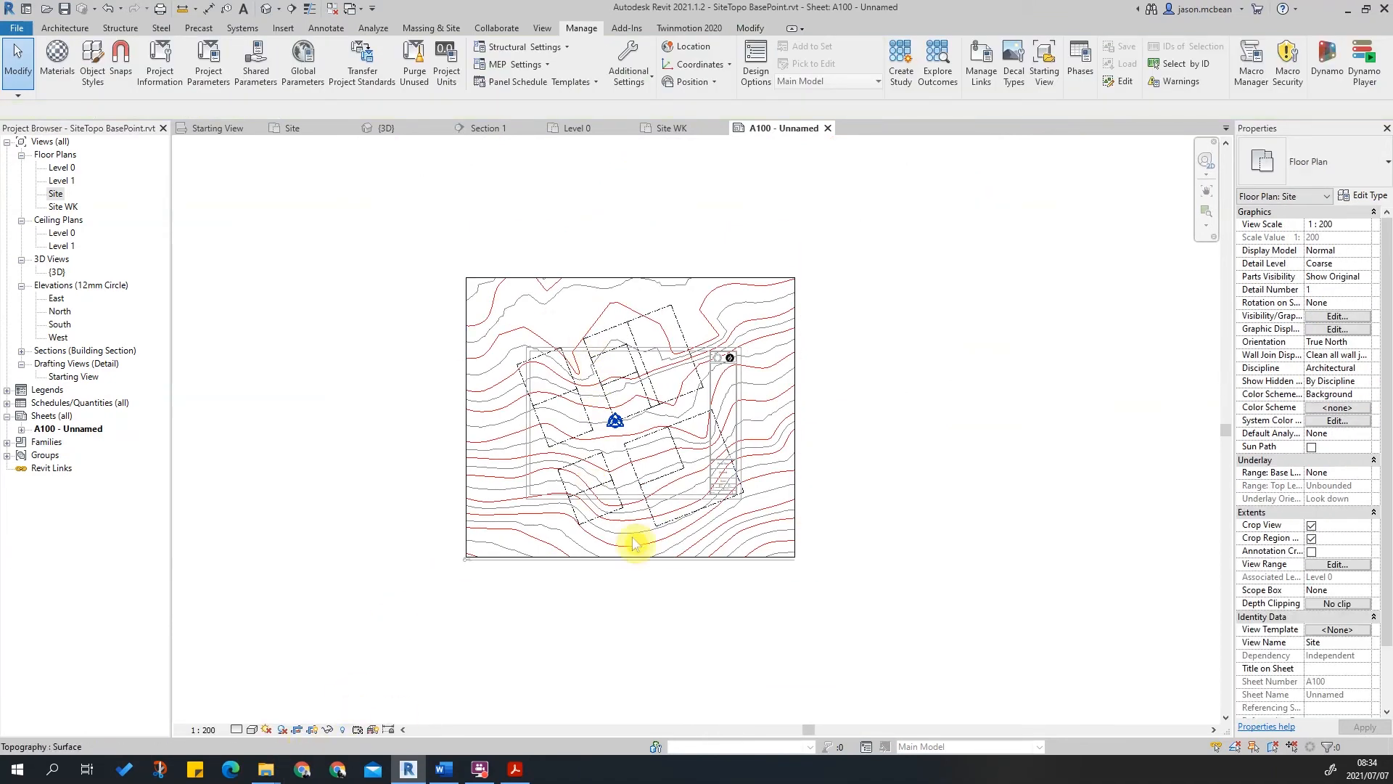
pyautogui.scroll(6, 624, 533)
pyautogui.scroll(-3, 396, 629)
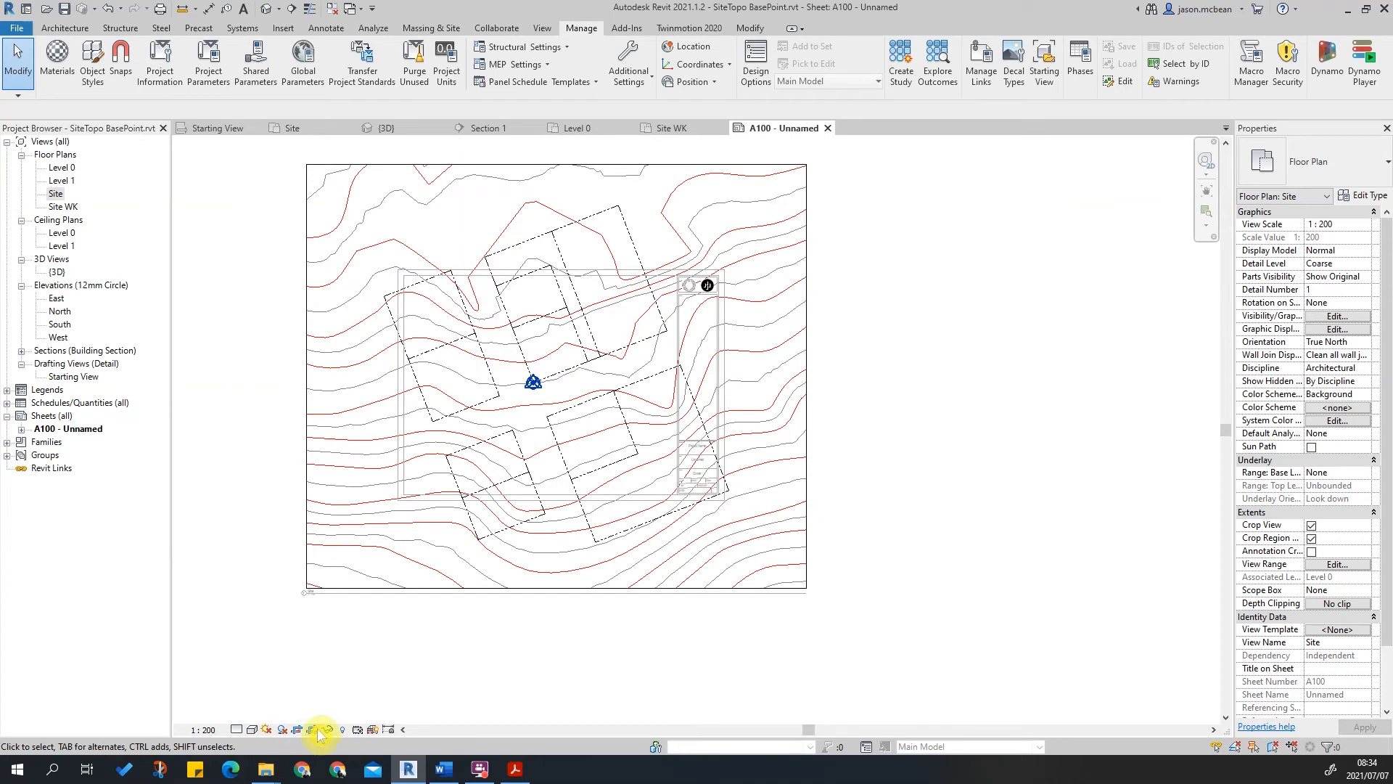
pyautogui.click(314, 482)
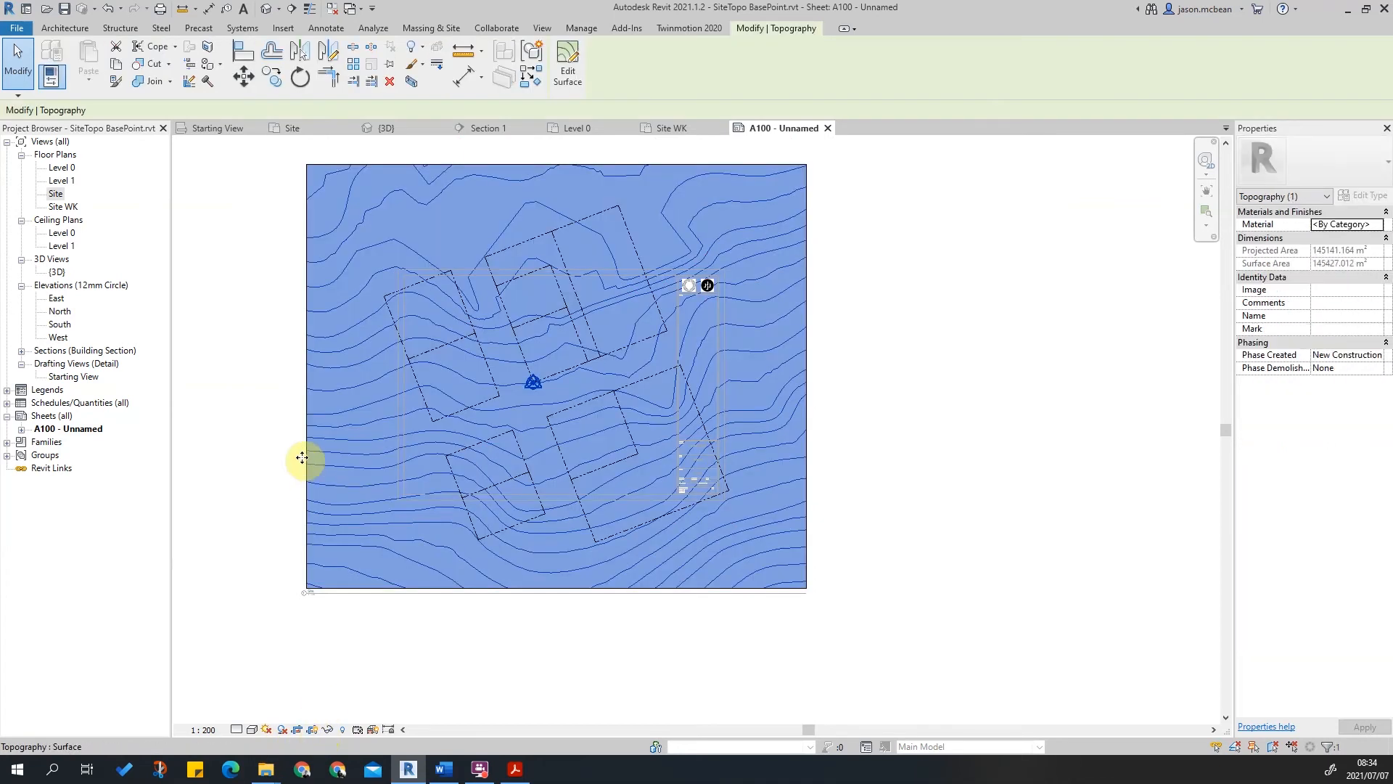
pyautogui.press('Escape')
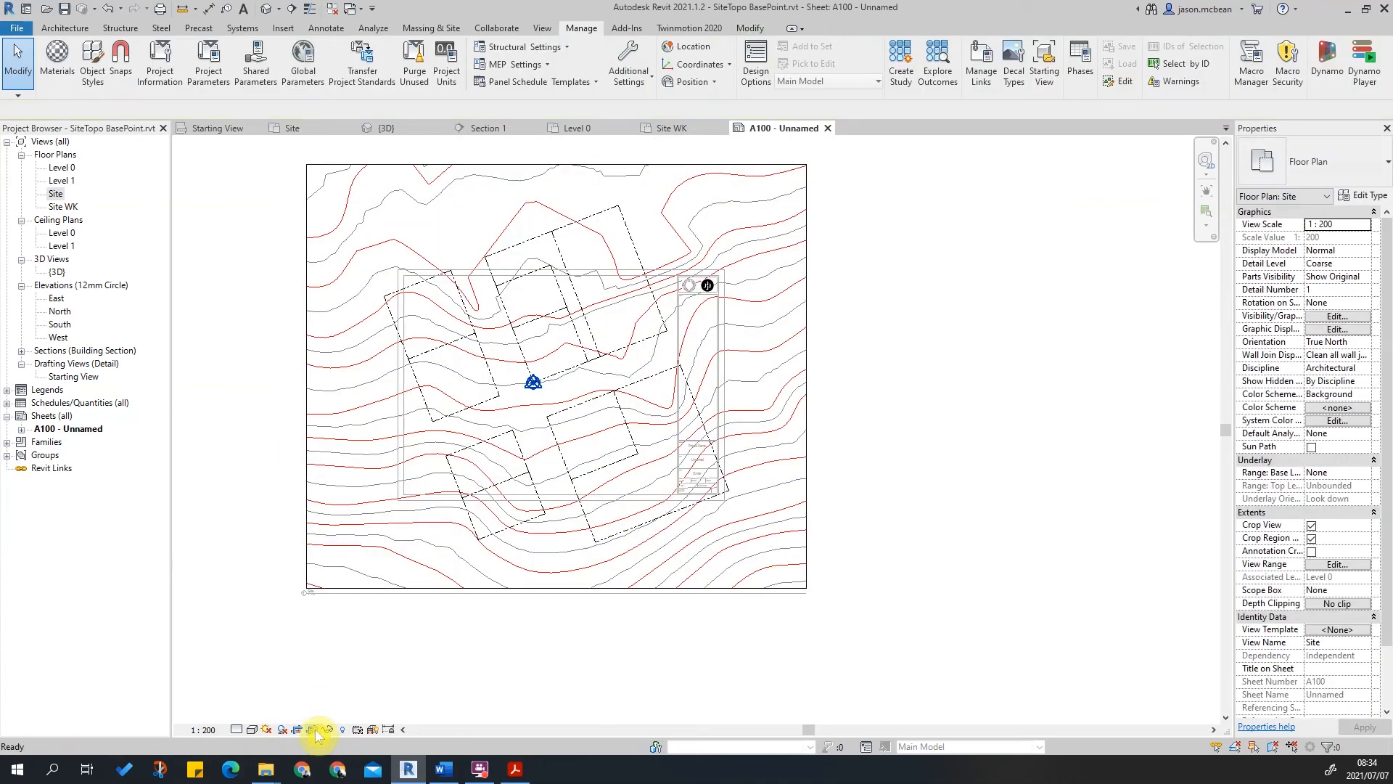
pyautogui.click(304, 492)
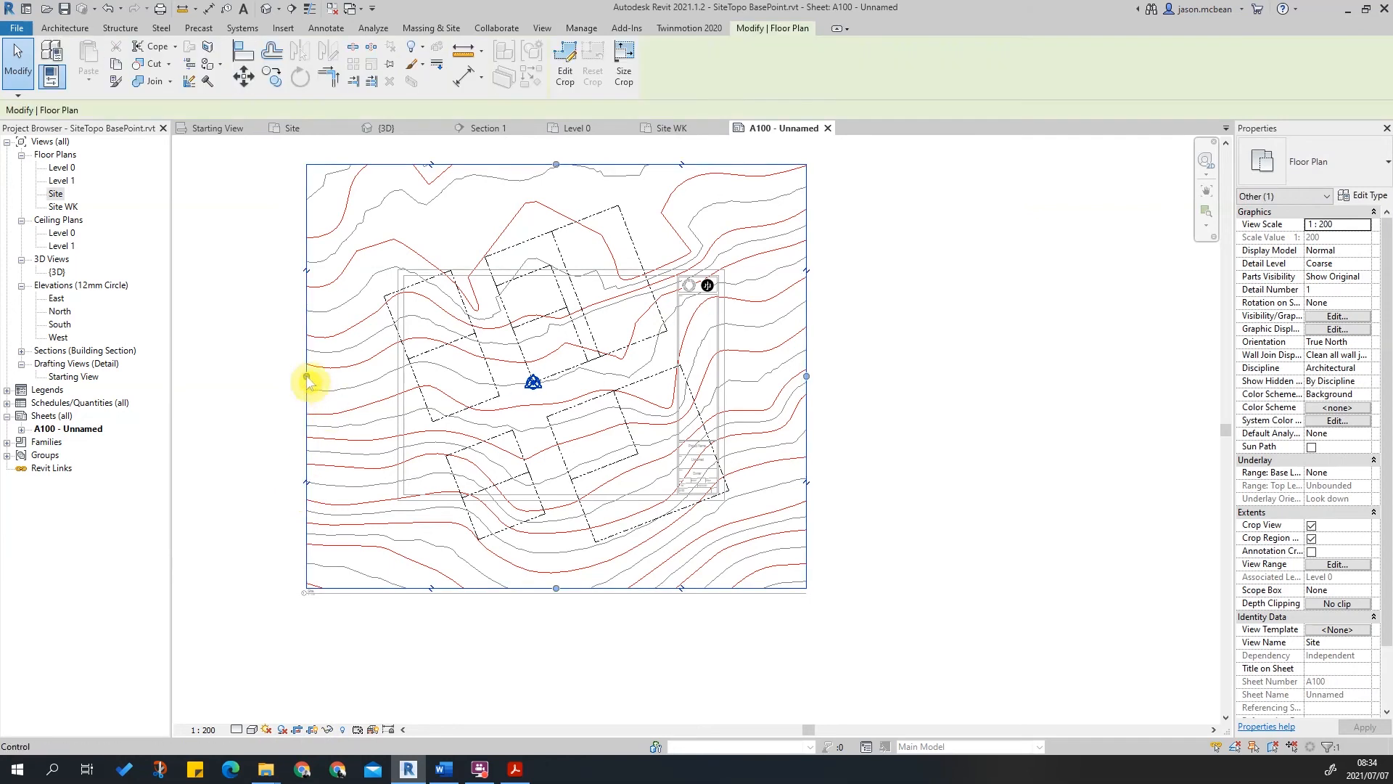
pyautogui.moveTo(409, 378); pyautogui.dragTo(407, 378)
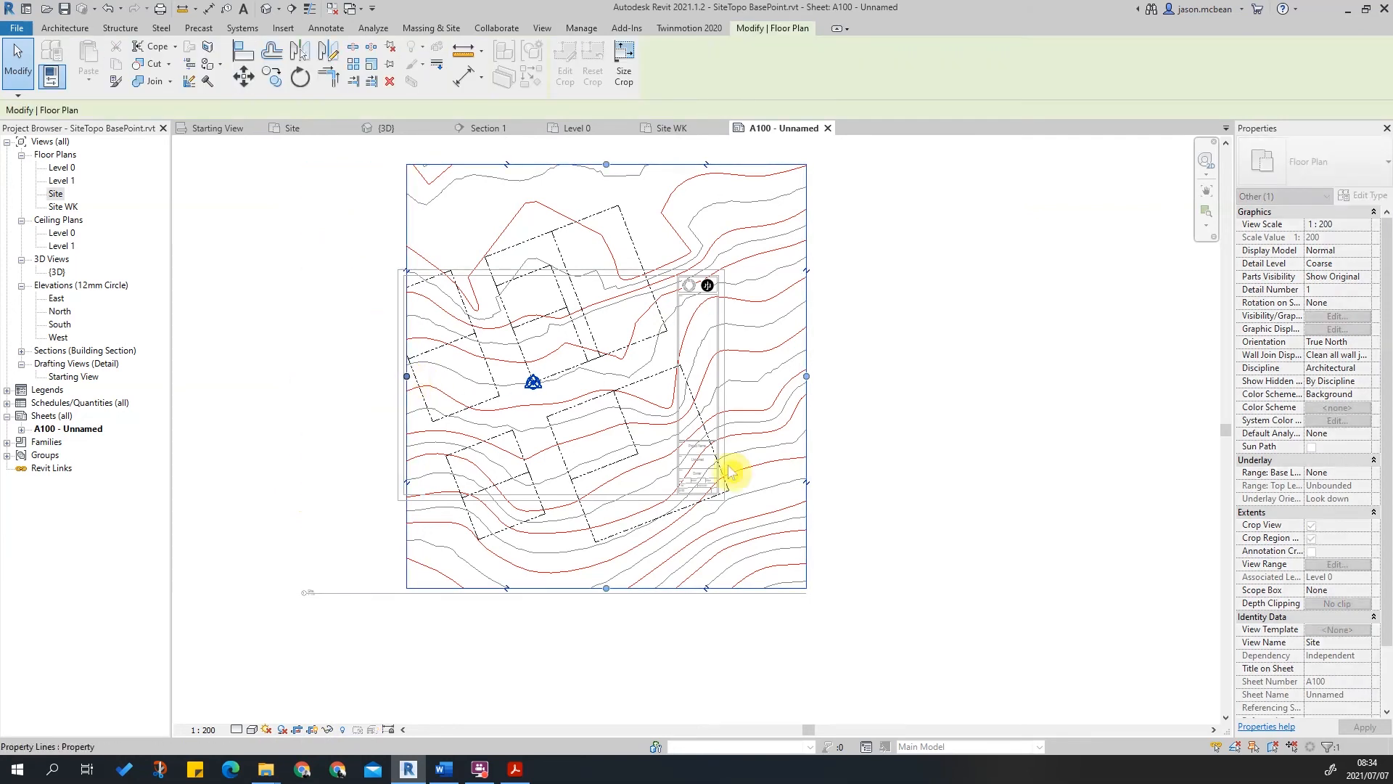
pyautogui.moveTo(807, 377); pyautogui.dragTo(675, 393)
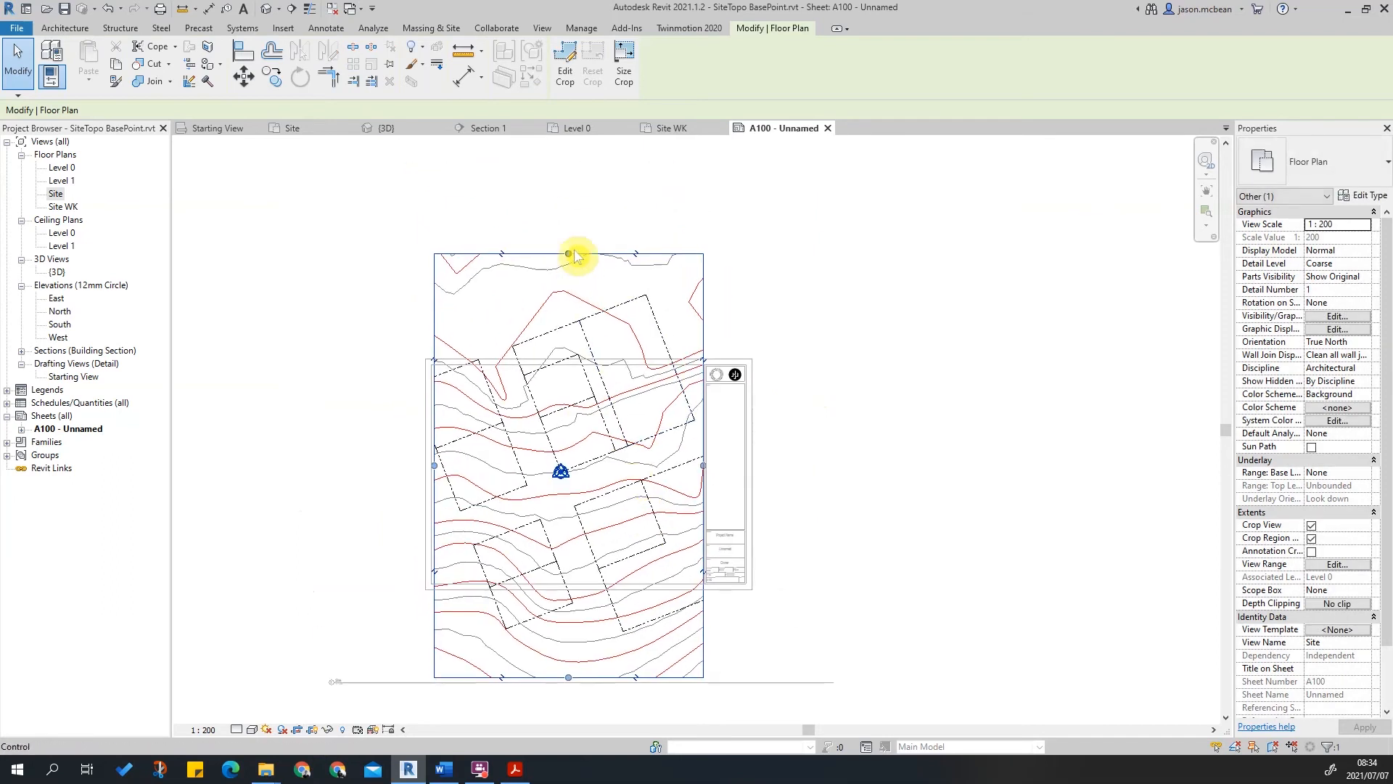
pyautogui.moveTo(570, 258); pyautogui.dragTo(574, 367)
pyautogui.moveTo(568, 680); pyautogui.dragTo(560, 569)
pyautogui.click(834, 535)
# Move the Site view title up to sit directly beneath the lower-left corner of the cropped viewport.
pyautogui.scroll(1, 465, 673)
pyautogui.scroll(1, 464, 673)
pyautogui.click(399, 690)
pyautogui.moveTo(399, 691); pyautogui.dragTo(548, 533)
pyautogui.click(630, 602)
pyautogui.scroll(2, 391, 555)
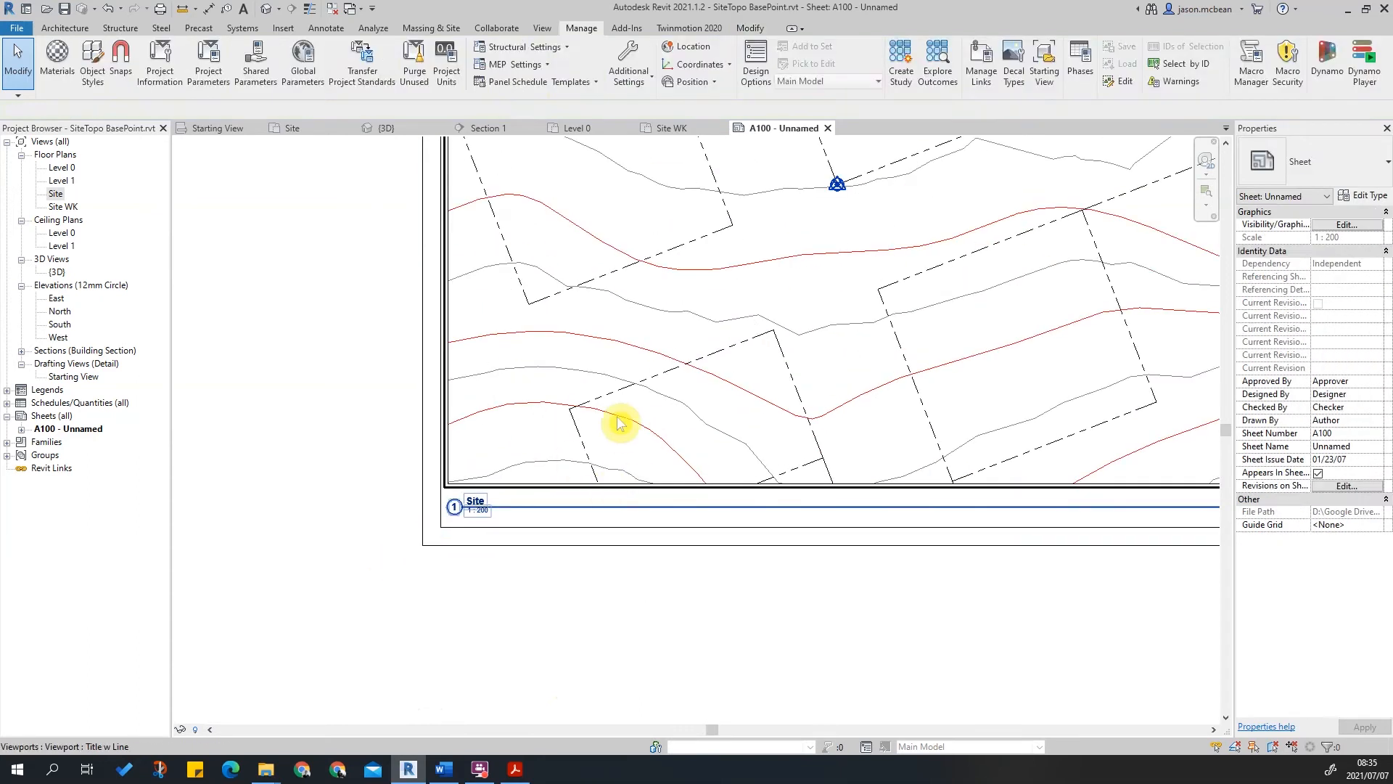
# Change the Site viewport's type to Title No Line and shift its title toward the viewport's left edge.
pyautogui.click(615, 431)
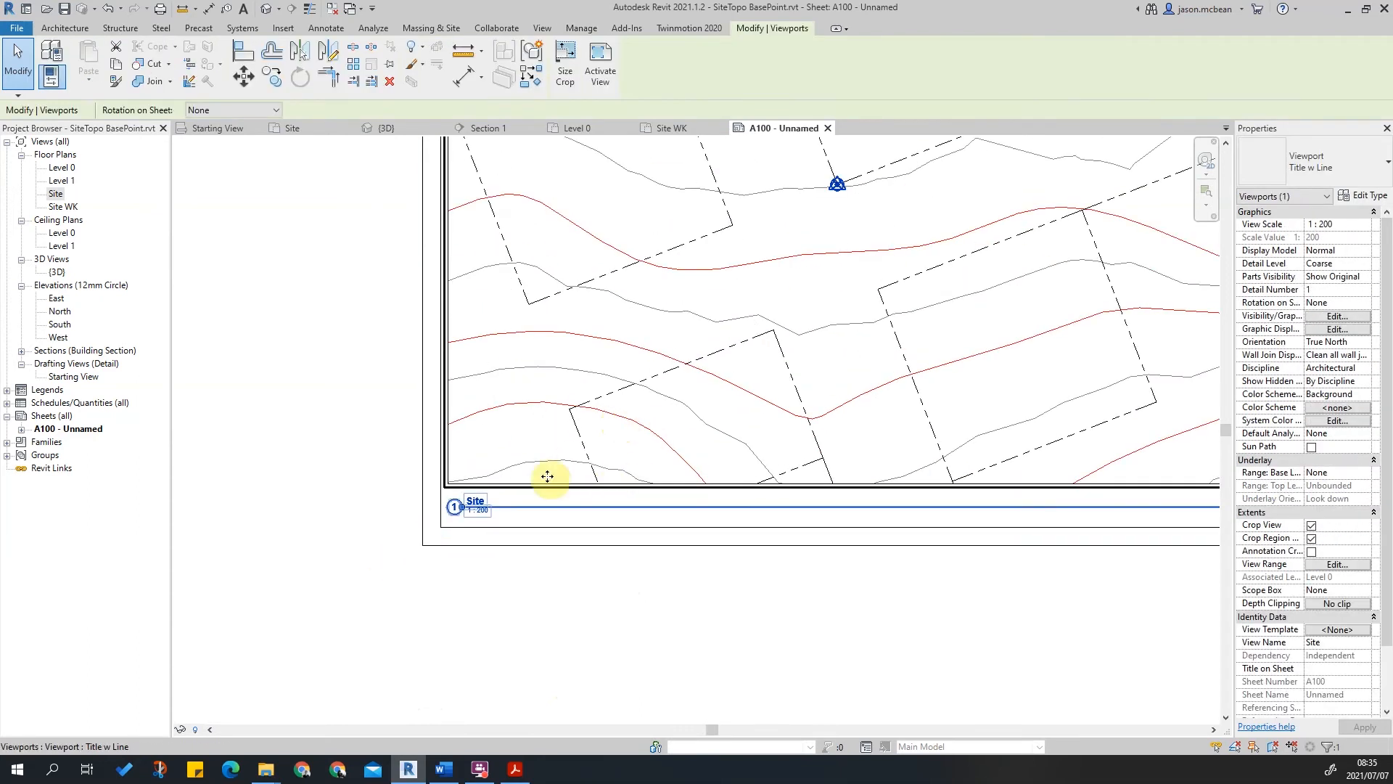
pyautogui.click(1308, 187)
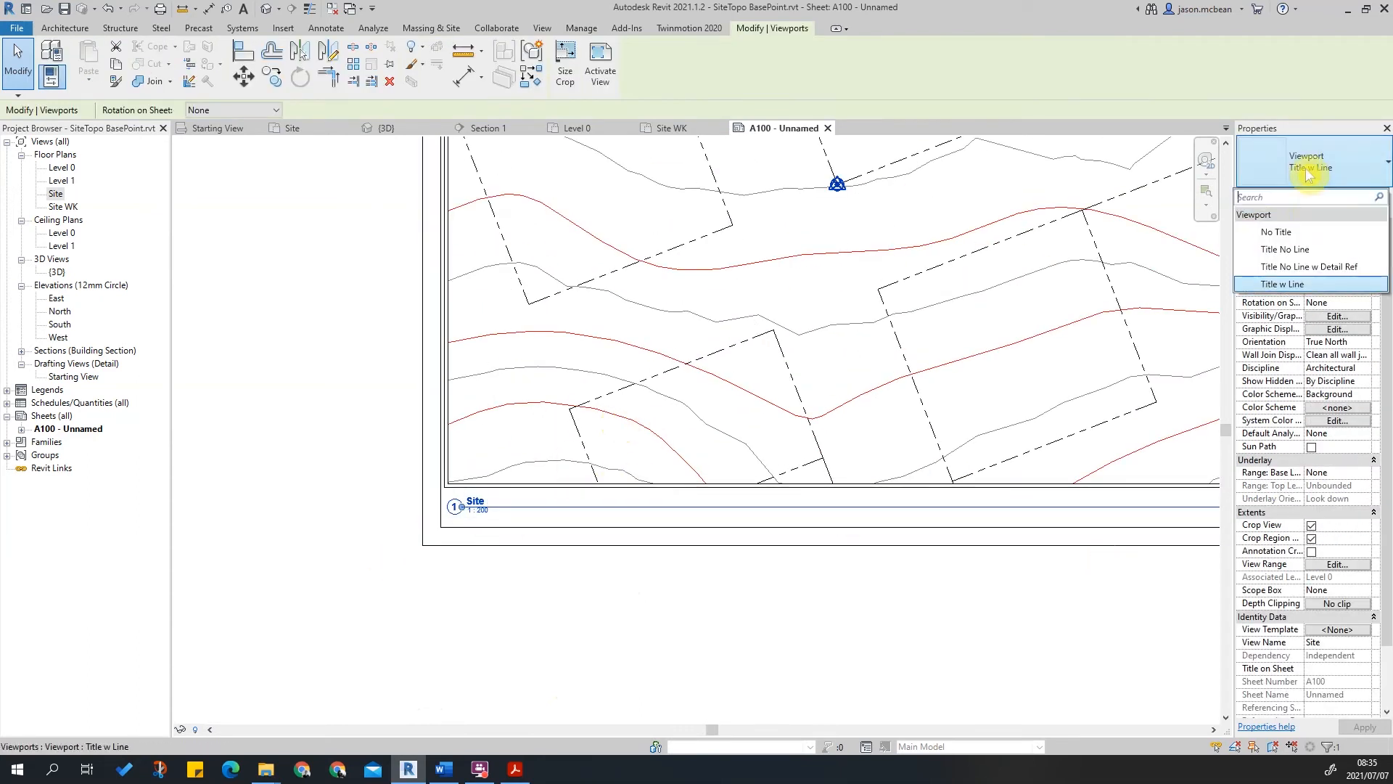
pyautogui.click(1284, 249)
pyautogui.scroll(3, 639, 523)
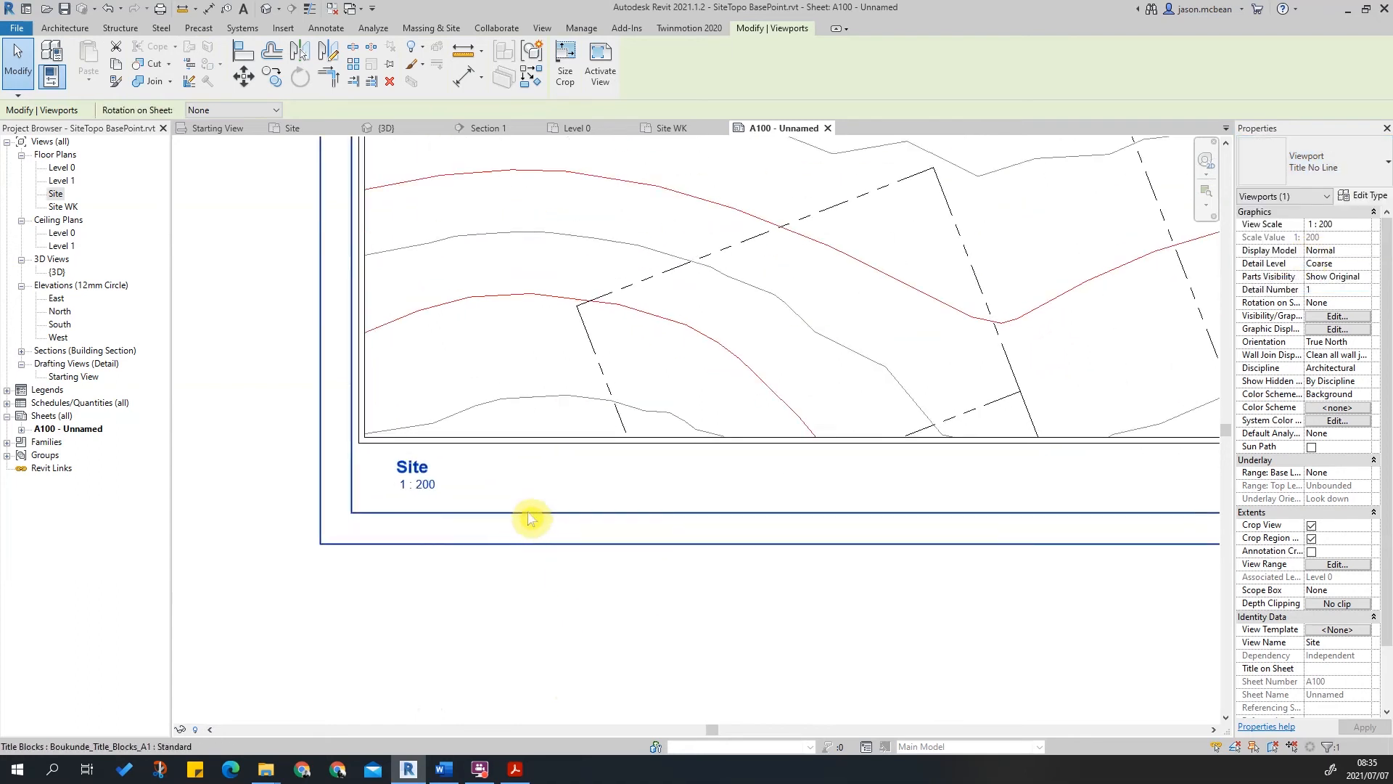
pyautogui.click(638, 513)
pyautogui.click(363, 456)
pyautogui.moveTo(350, 457); pyautogui.dragTo(302, 457)
pyautogui.click(696, 545)
# Examine the Site plan on sheet A100, checking the base point symbol, the contours and the fit within the title block.
pyautogui.scroll(-5, 707, 547)
pyautogui.moveTo(776, 472); pyautogui.dragTo(499, 548, button='middle')
pyautogui.scroll(-2, 826, 554)
pyautogui.scroll(1, 826, 555)
pyautogui.scroll(4, 618, 445)
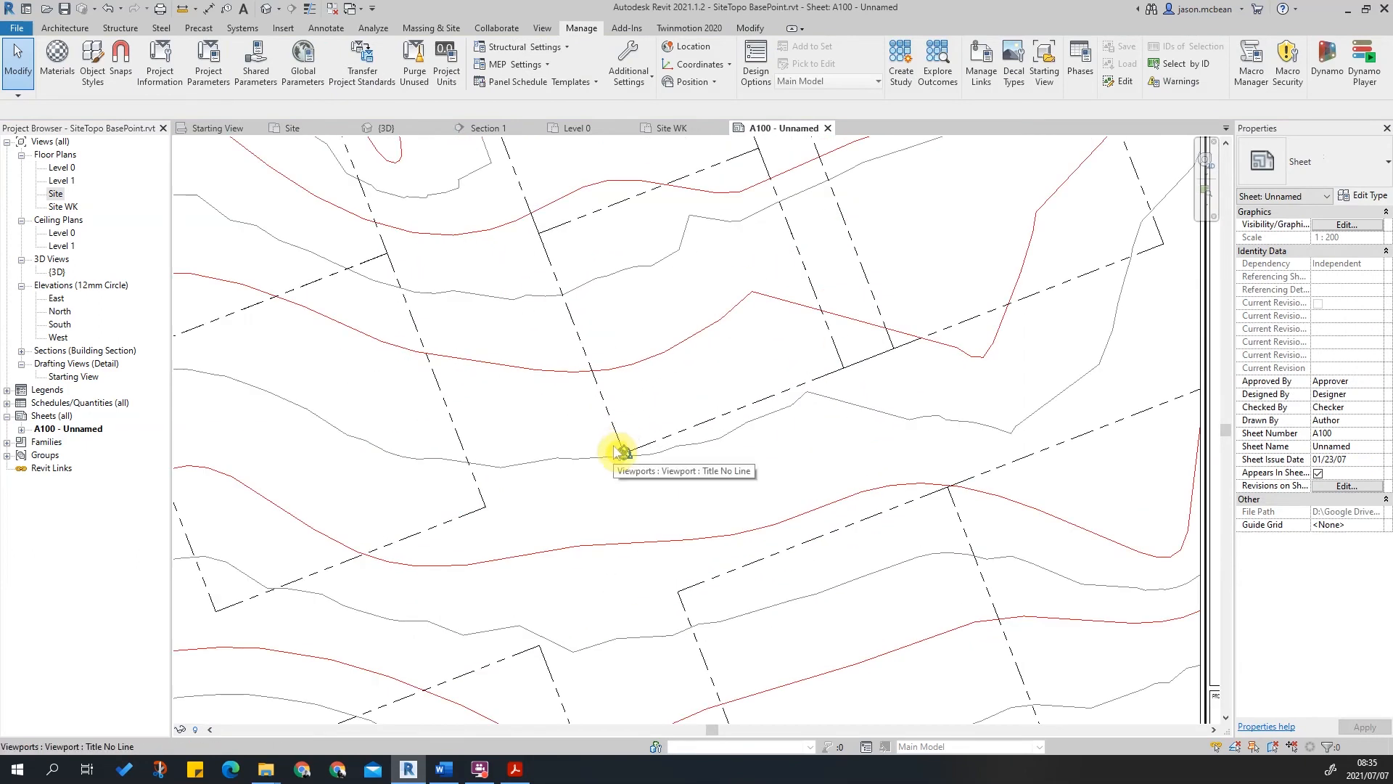
pyautogui.moveTo(870, 420); pyautogui.dragTo(873, 493, button='middle')
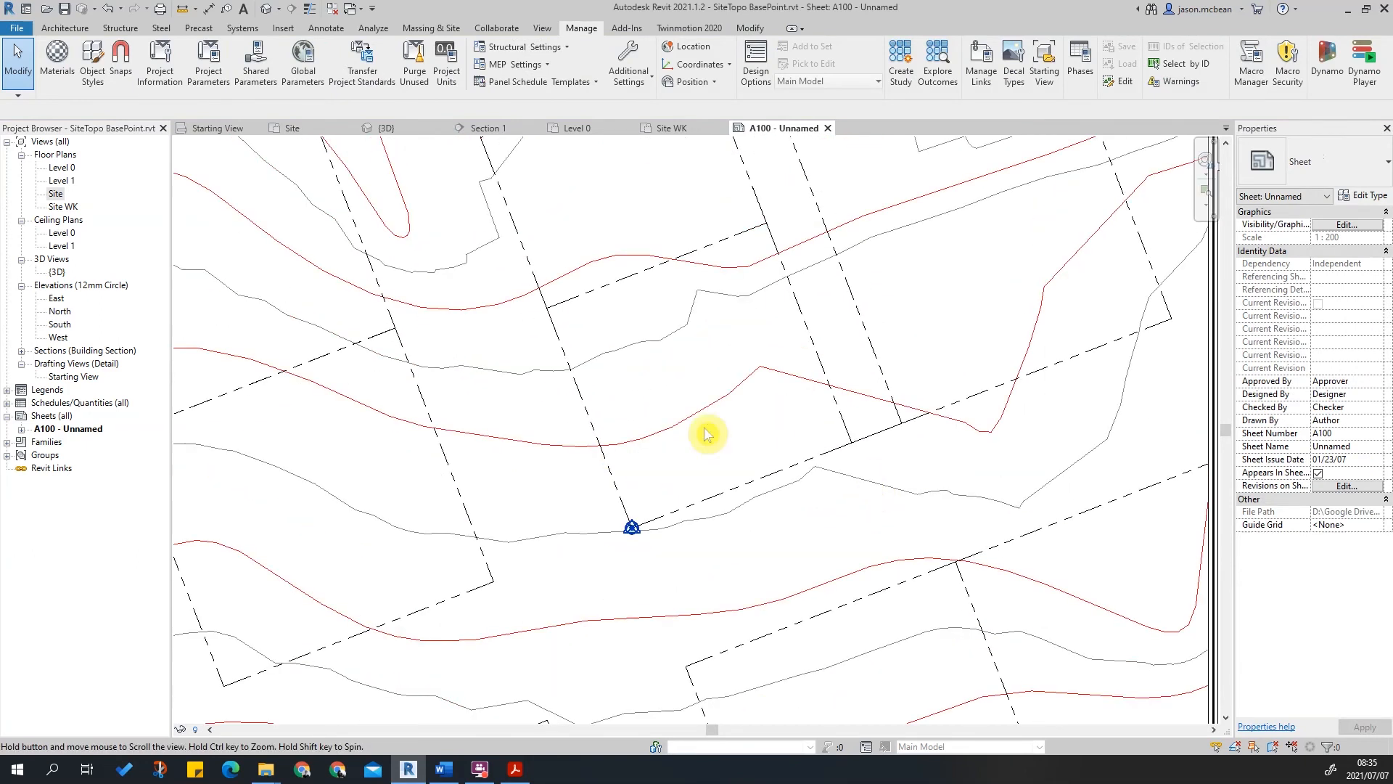
pyautogui.scroll(-5, 718, 436)
pyautogui.scroll(-1, 871, 363)
pyautogui.scroll(5, 1053, 320)
pyautogui.scroll(-4, 1072, 304)
pyautogui.scroll(-1, 787, 431)
pyautogui.moveTo(744, 510); pyautogui.dragTo(640, 456, button='middle')
pyautogui.scroll(1, 570, 388)
pyautogui.scroll(-2, 765, 357)
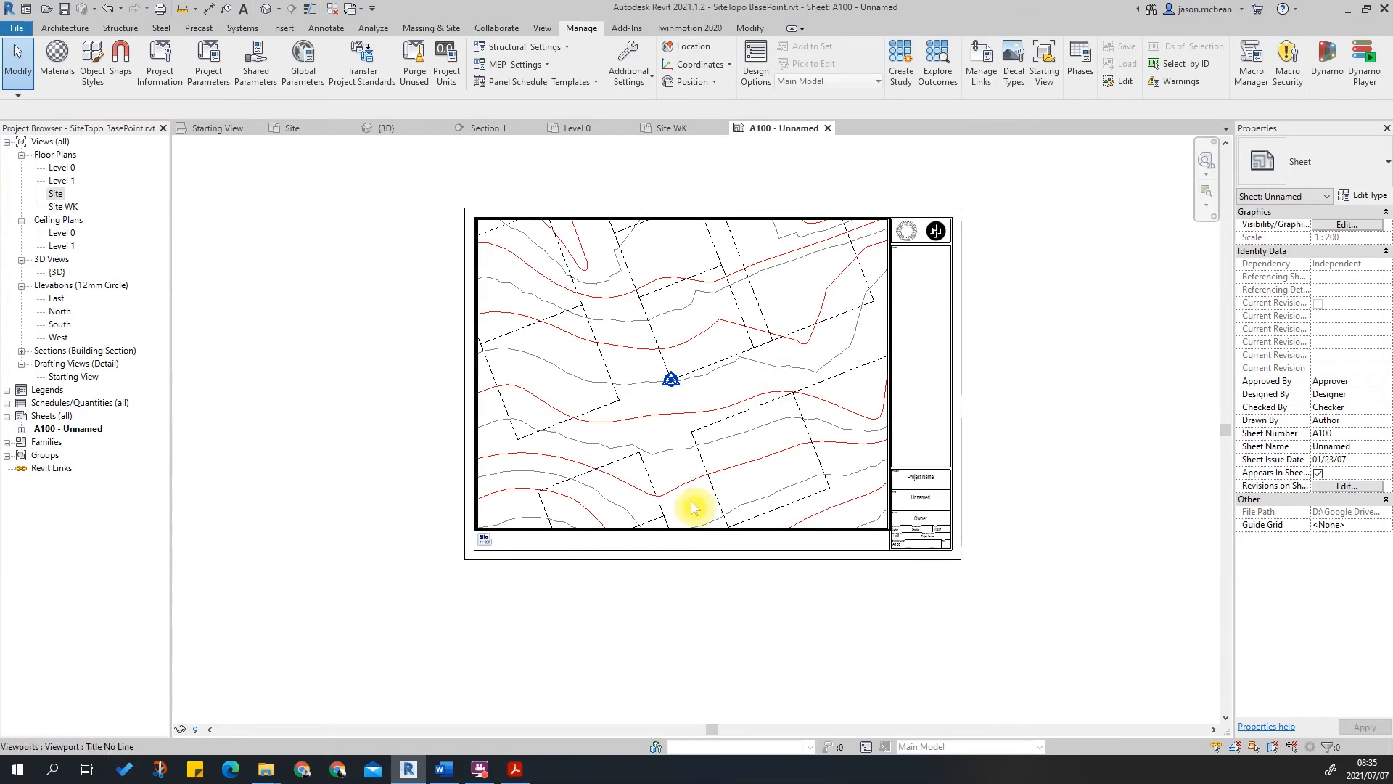
pyautogui.scroll(2, 675, 383)
pyautogui.scroll(-3, 697, 311)
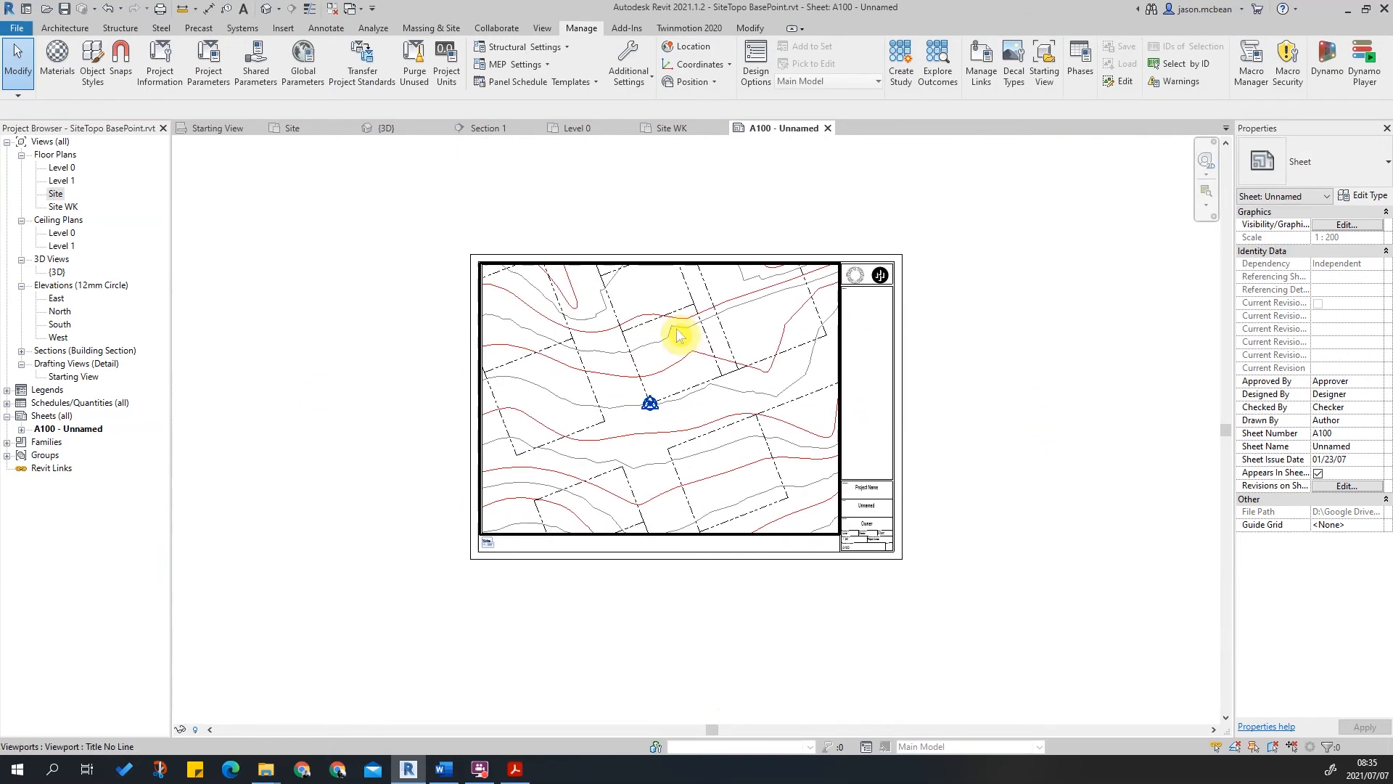
pyautogui.scroll(2, 677, 333)
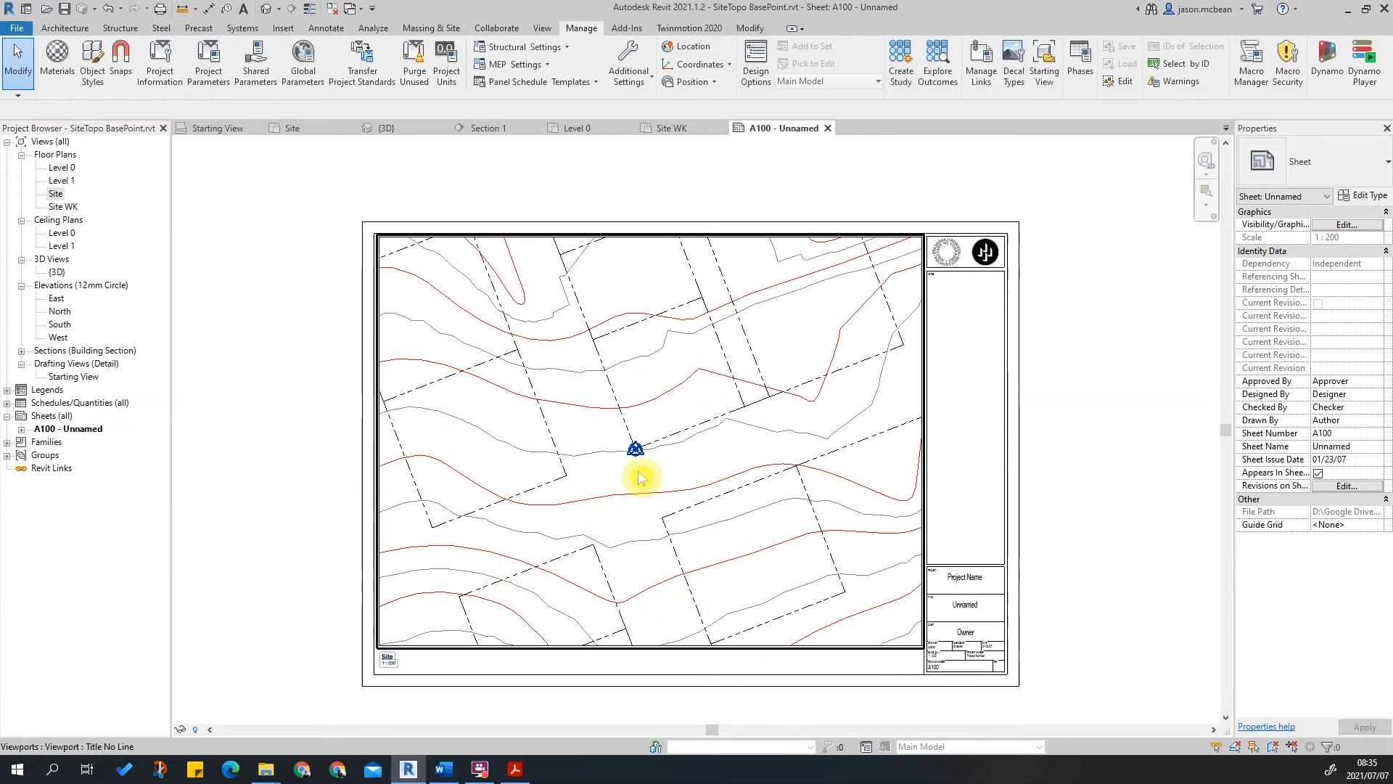
# Switch to Adobe Acrobat to review the reference drawing SitePlan_ARC.pdf, and return to Revit.
pyautogui.scroll(-4, 639, 475)
pyautogui.middleClick(950, 448)
pyautogui.middleClick(951, 448)
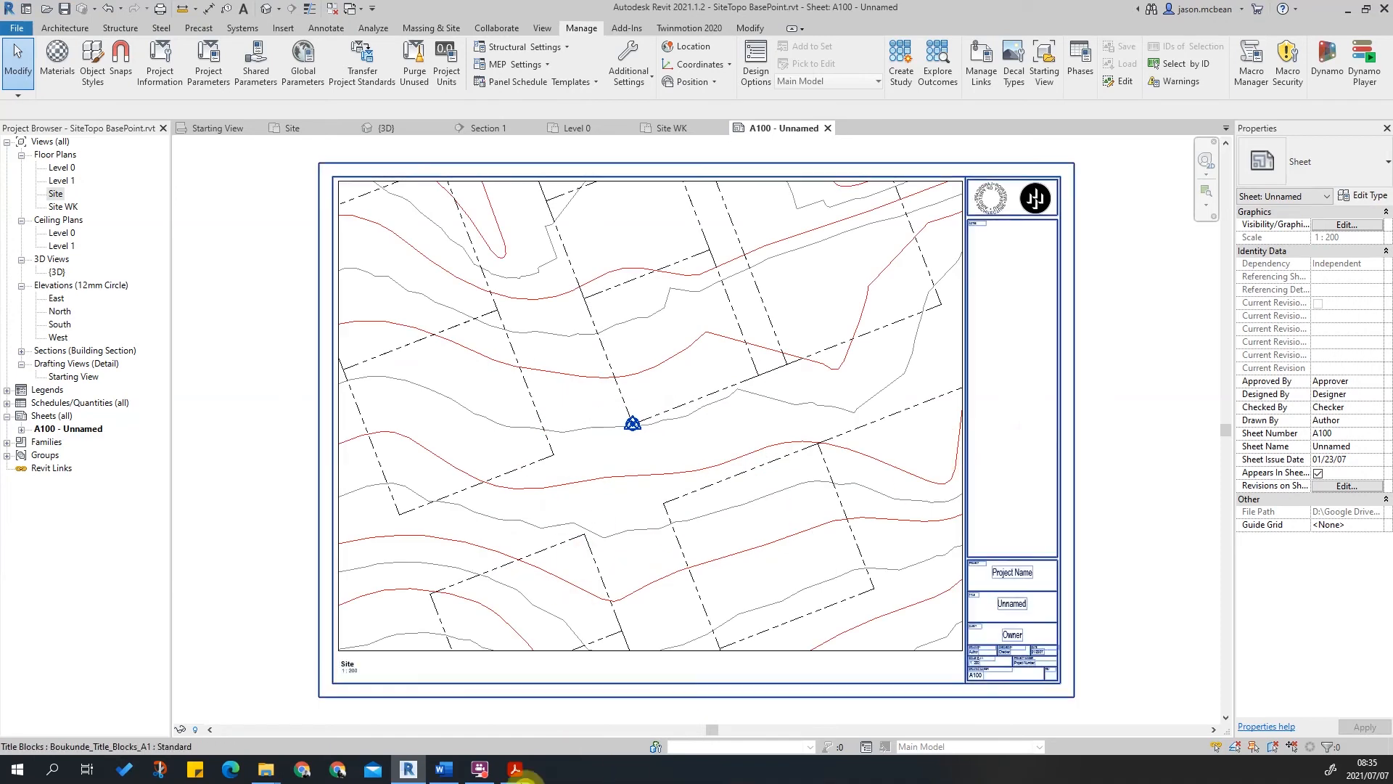
pyautogui.click(514, 770)
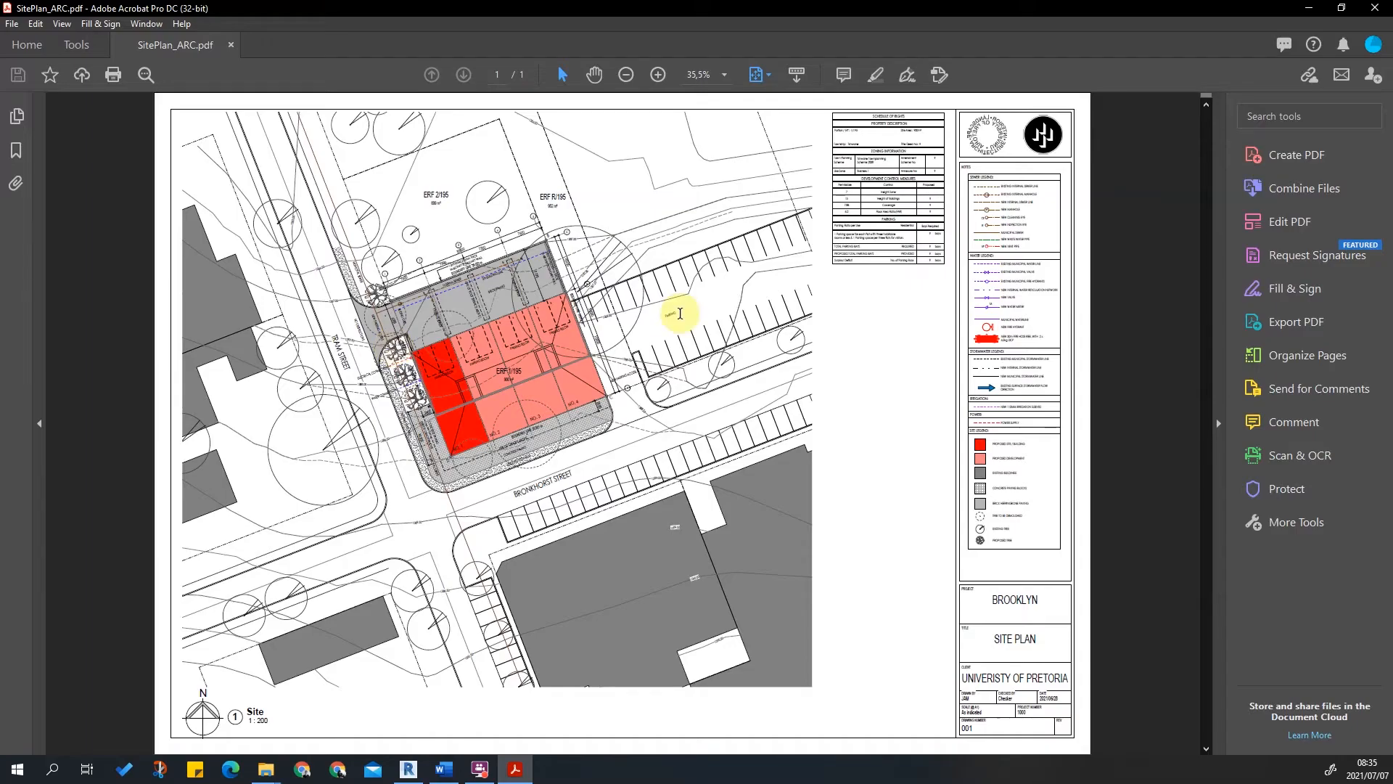
pyautogui.click(1314, 10)
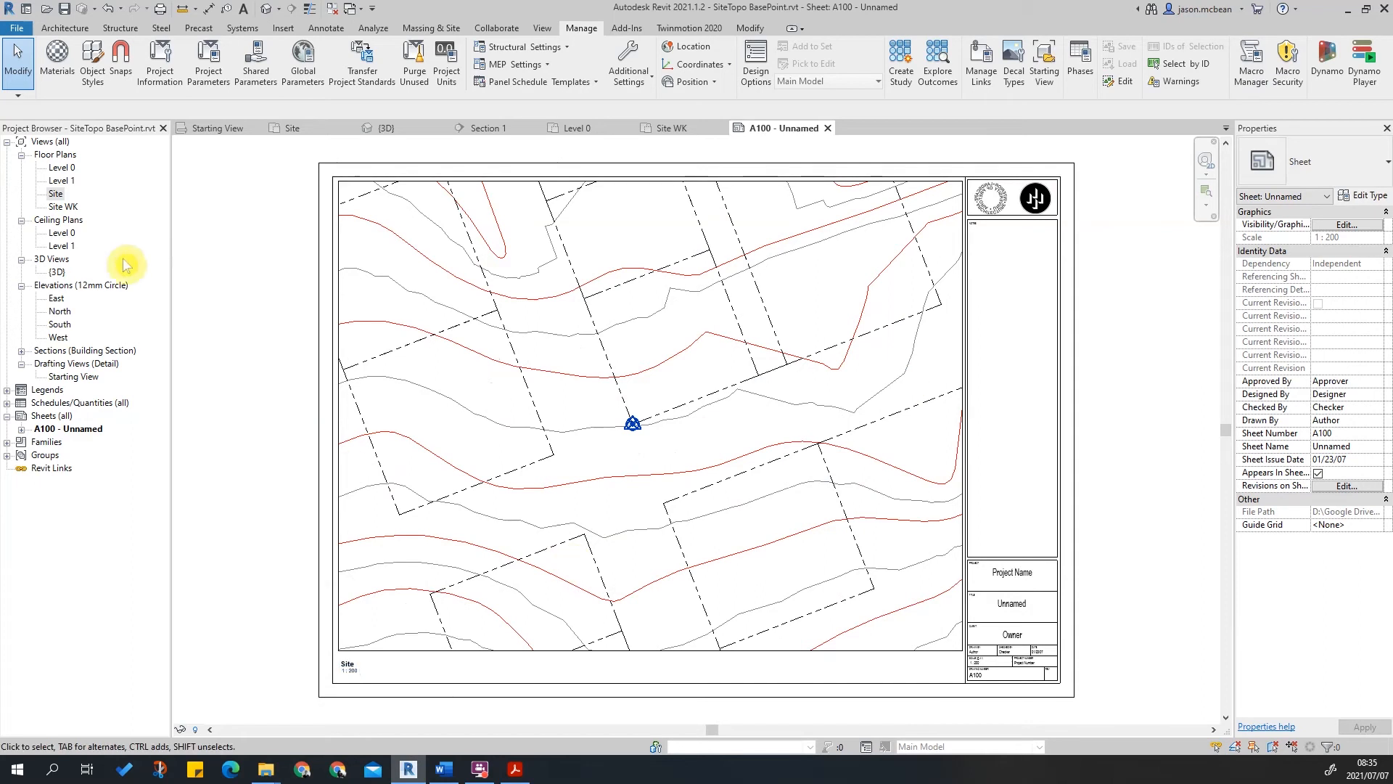
# Open the Site WK floor plan and view the full aerial image with the linked drawing.
pyautogui.click(55, 193)
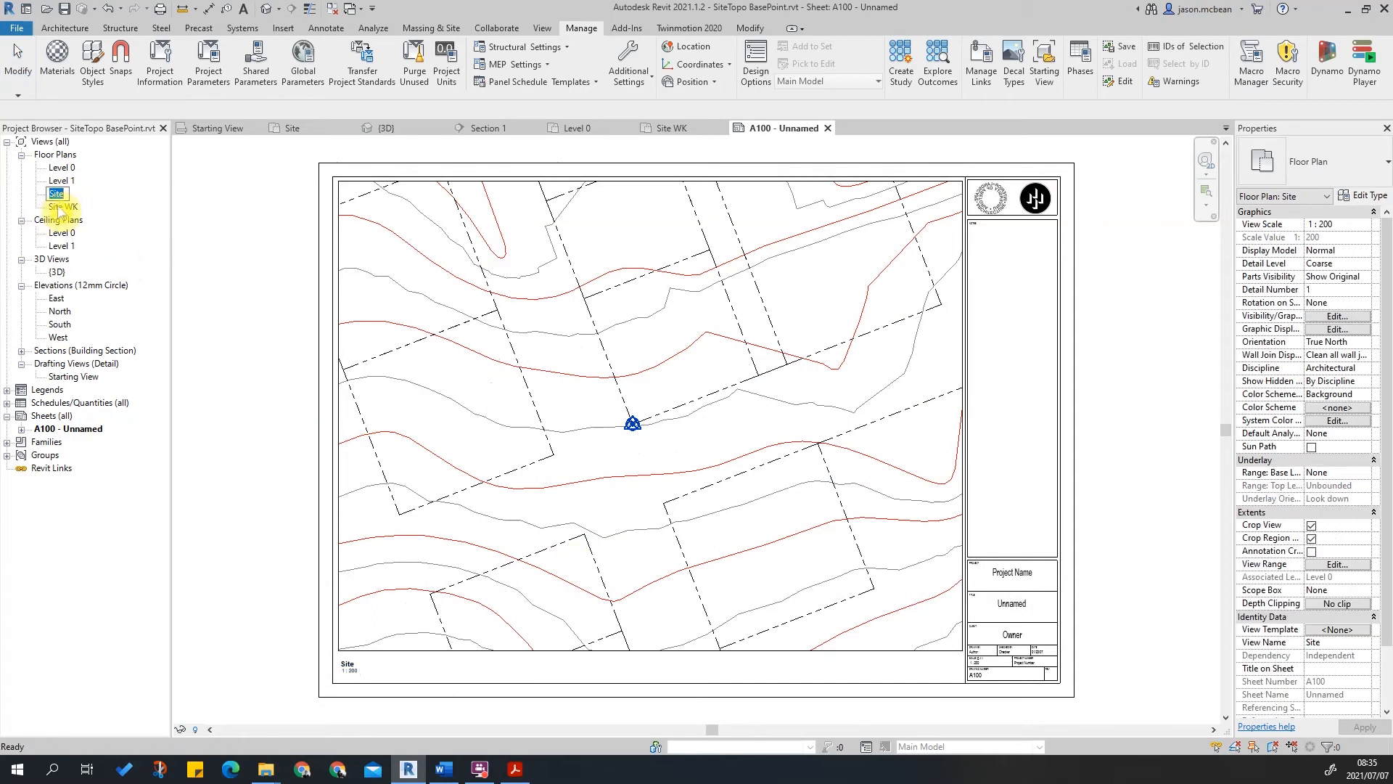
pyautogui.doubleClick(63, 207)
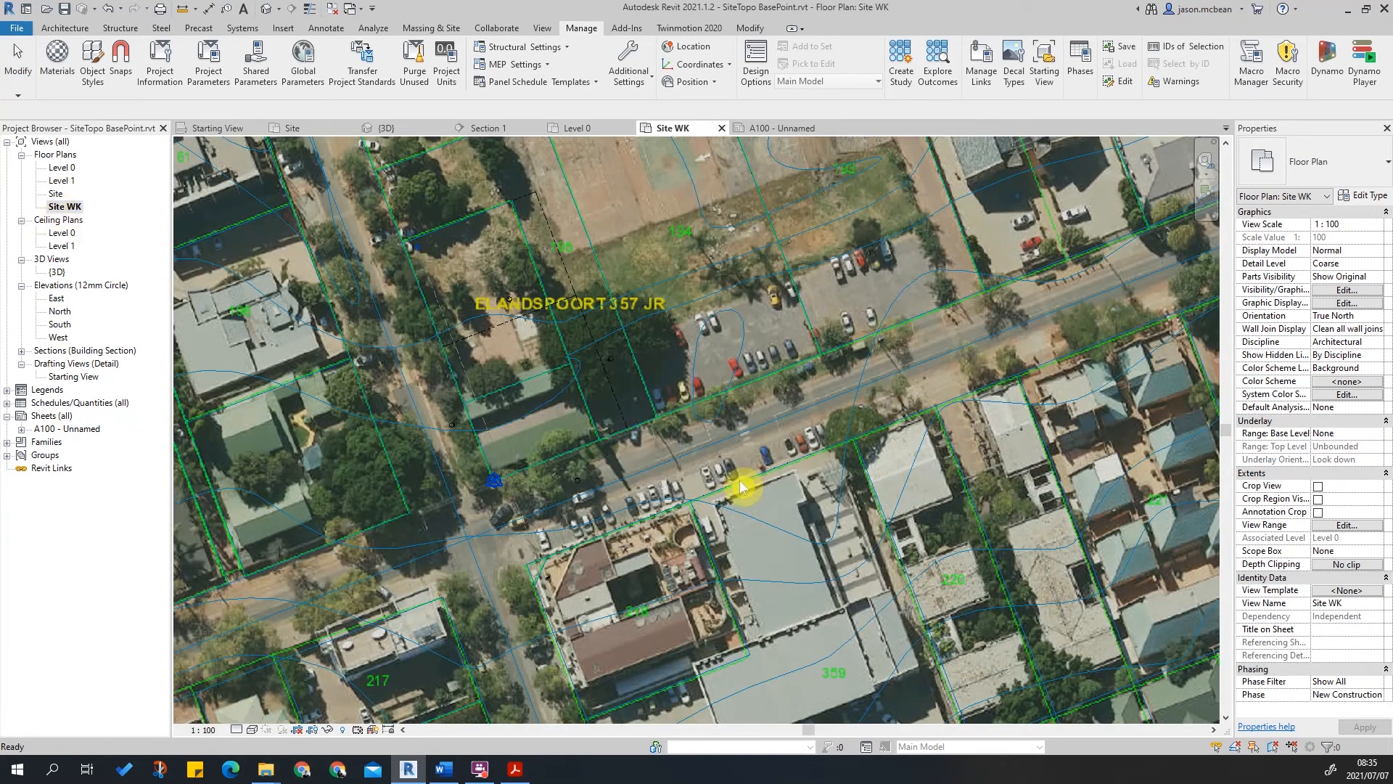
pyautogui.middleClick(962, 389)
pyautogui.middleClick(963, 389)
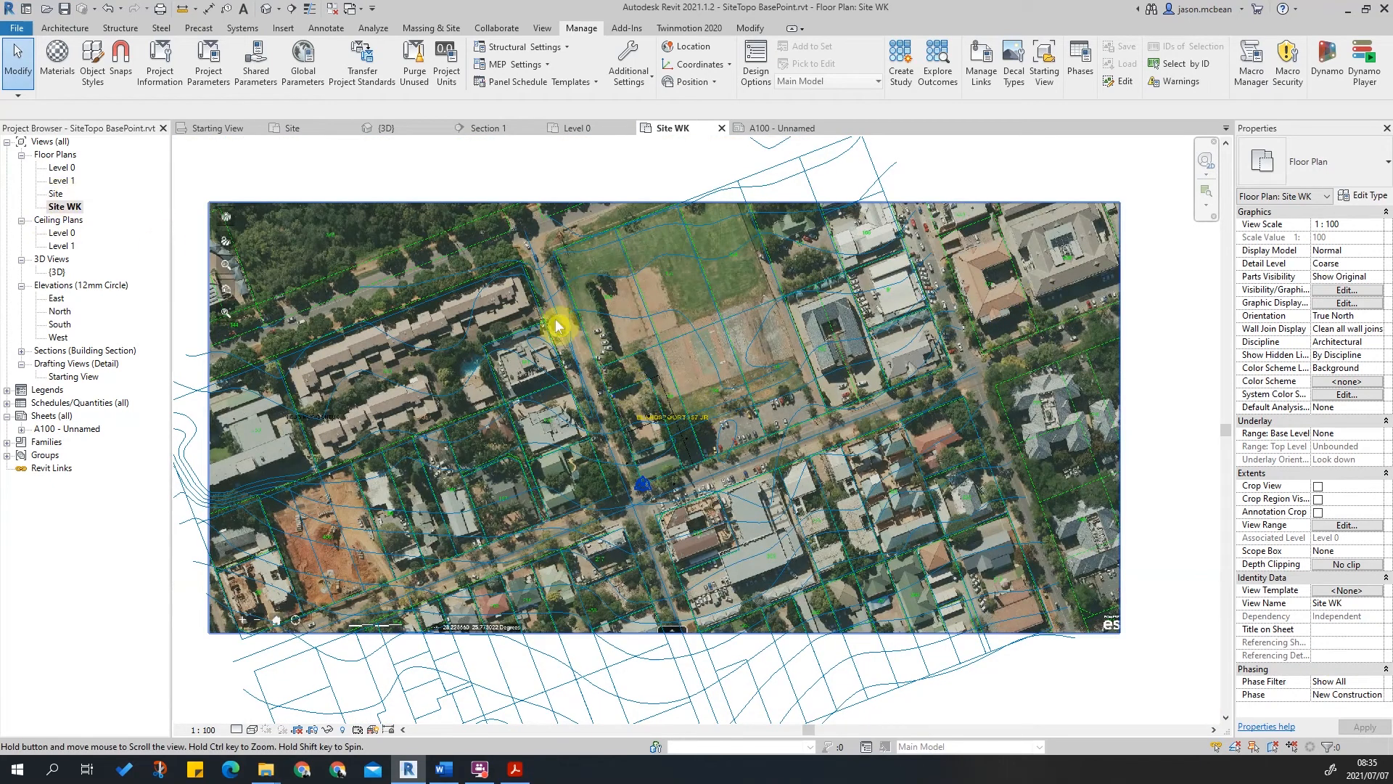
# Turn off Survey Point and Project Base Point under the Site category in the Site floor plan's Visibility/Graphic Overrides.
pyautogui.hotkey('ctrl', 'Tab')
pyautogui.moveTo(589, 468); pyautogui.dragTo(591, 487, button='middle')
pyautogui.press('v')
pyautogui.press('g')
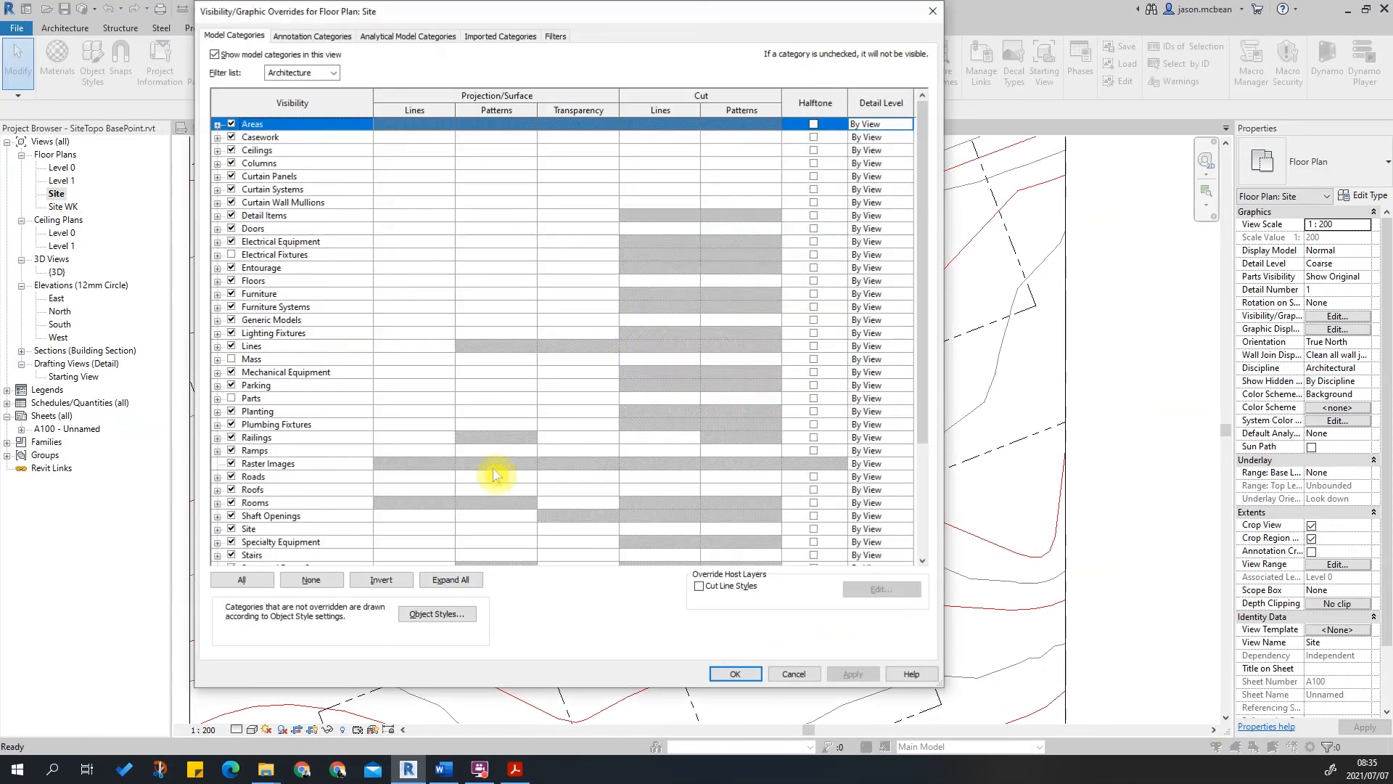
pyautogui.click(258, 411)
pyautogui.click(355, 516)
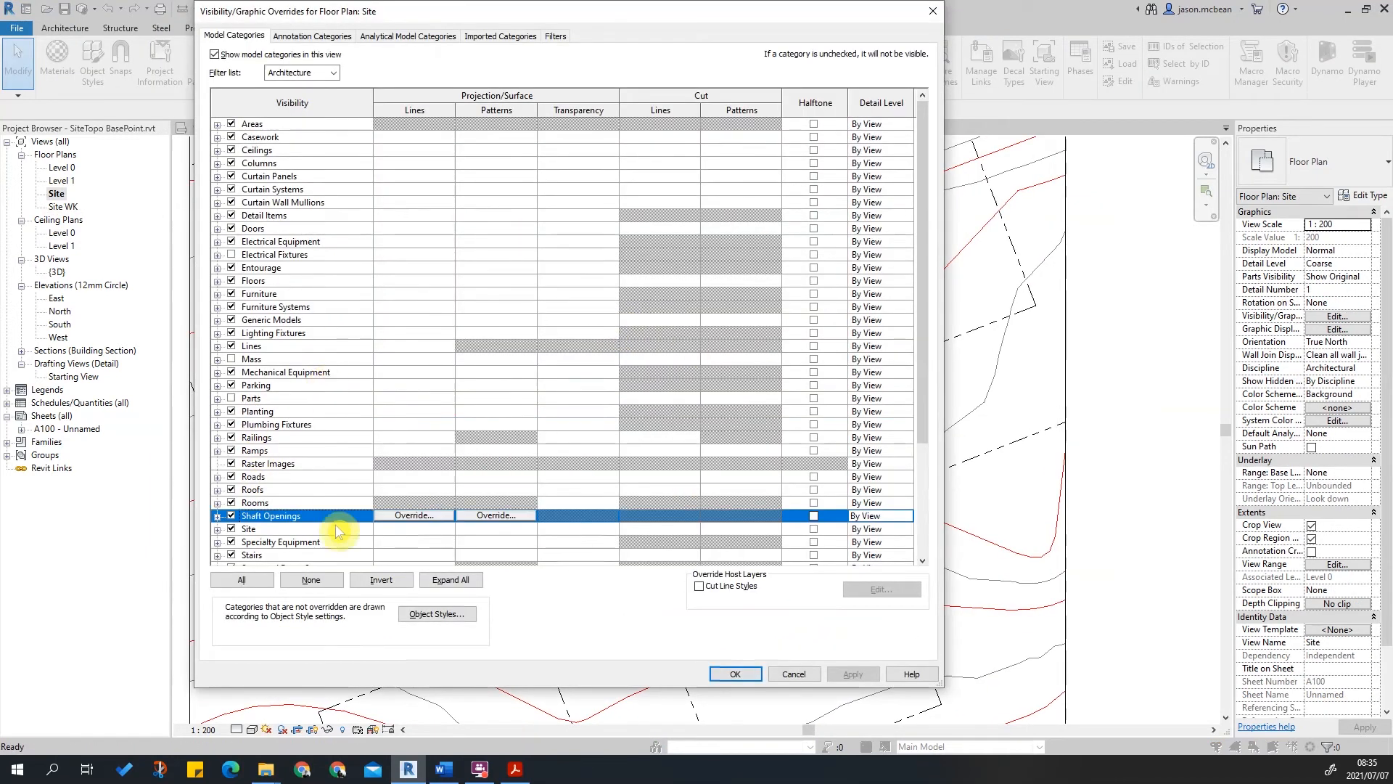
pyautogui.scroll(-1, 236, 513)
pyautogui.click(217, 490)
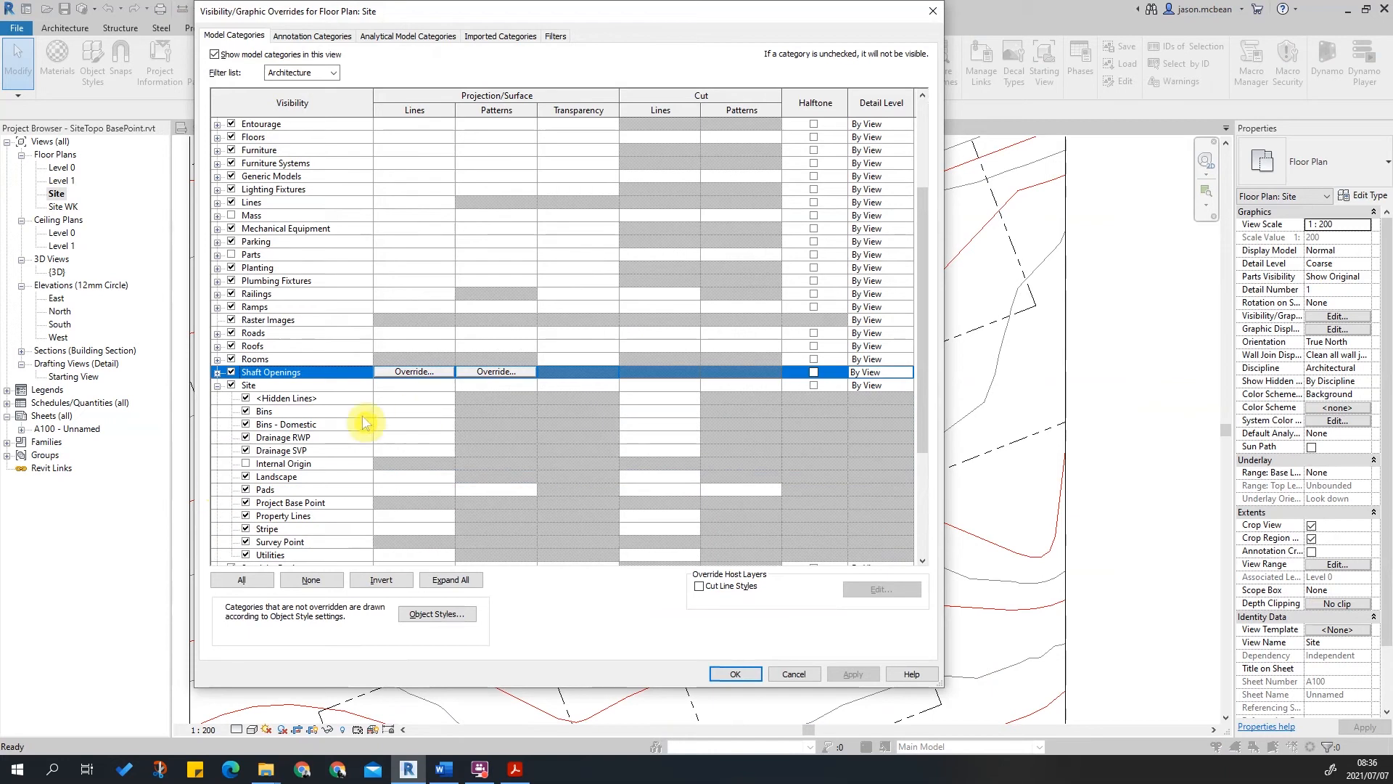
pyautogui.scroll(-2, 452, 395)
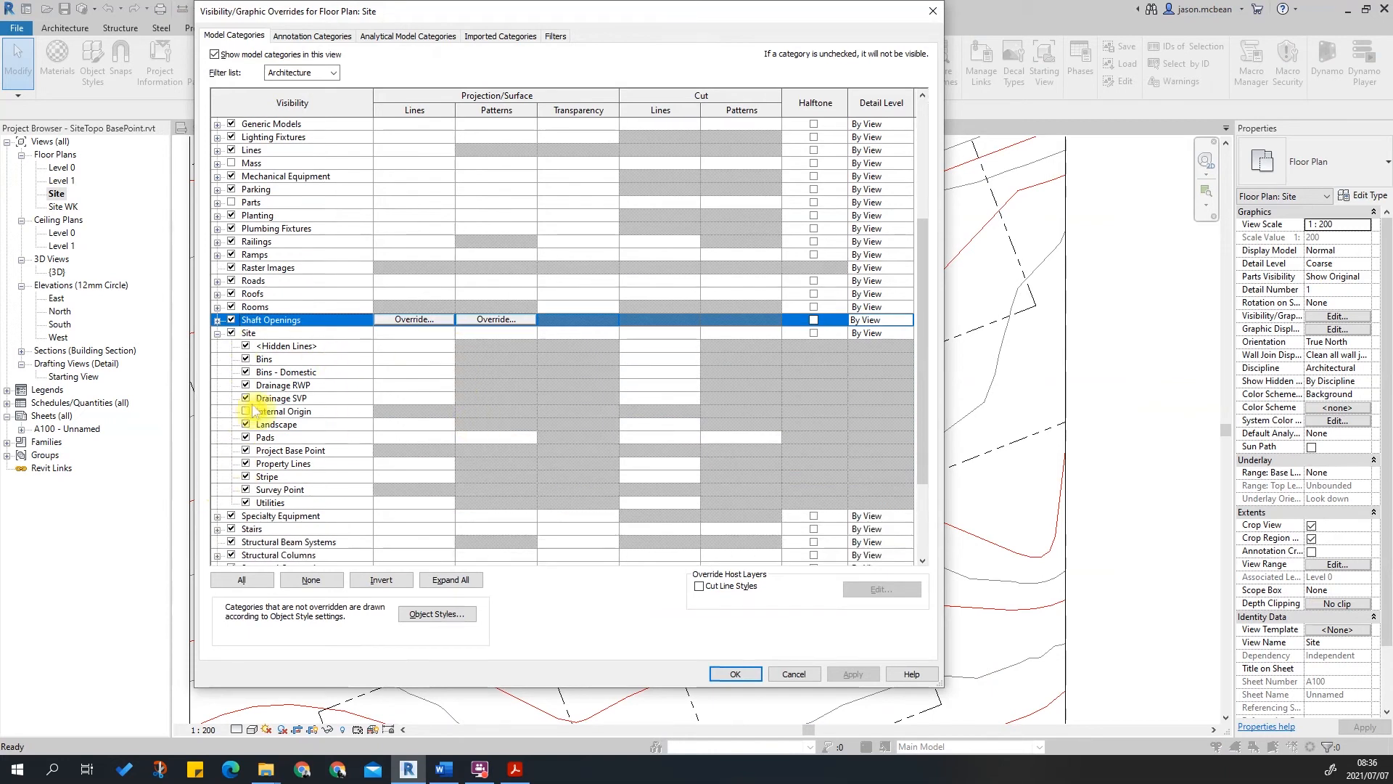
pyautogui.click(247, 491)
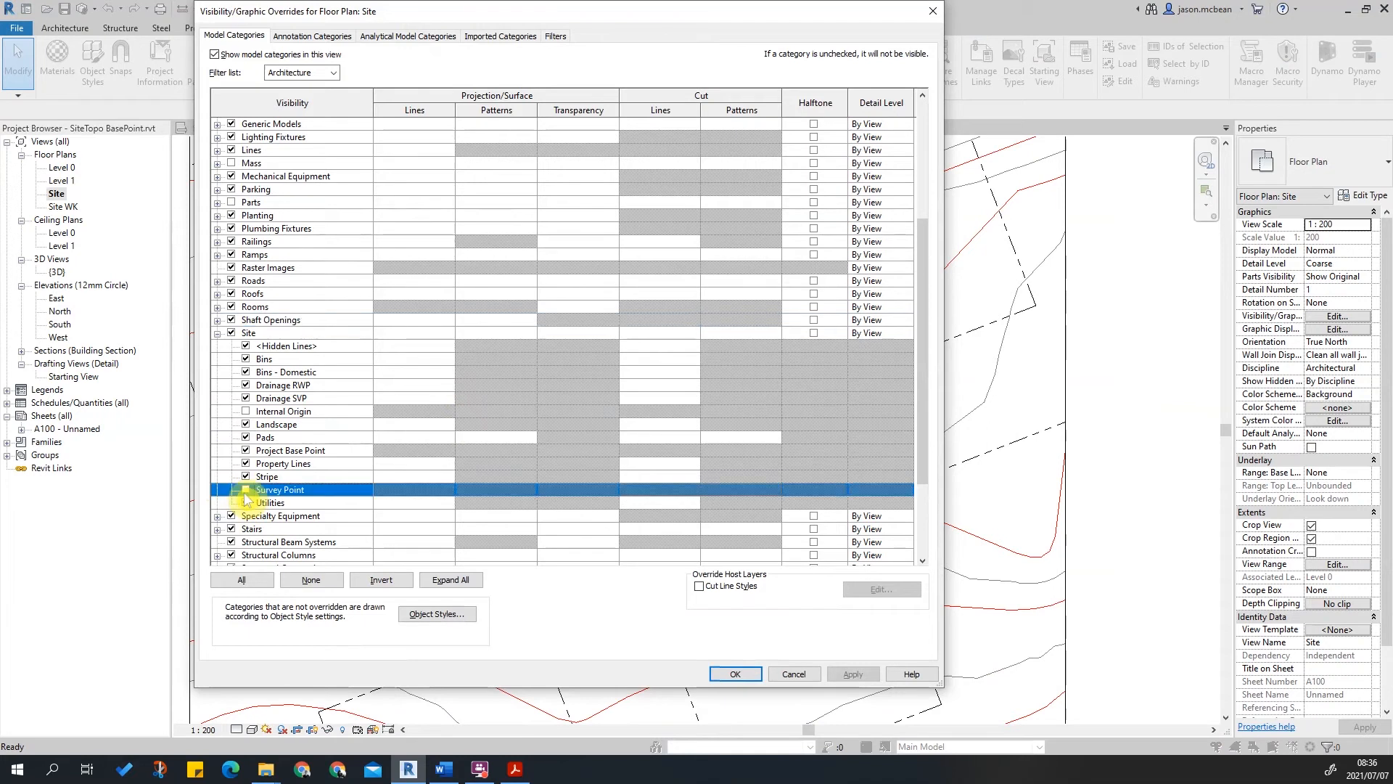
pyautogui.click(245, 451)
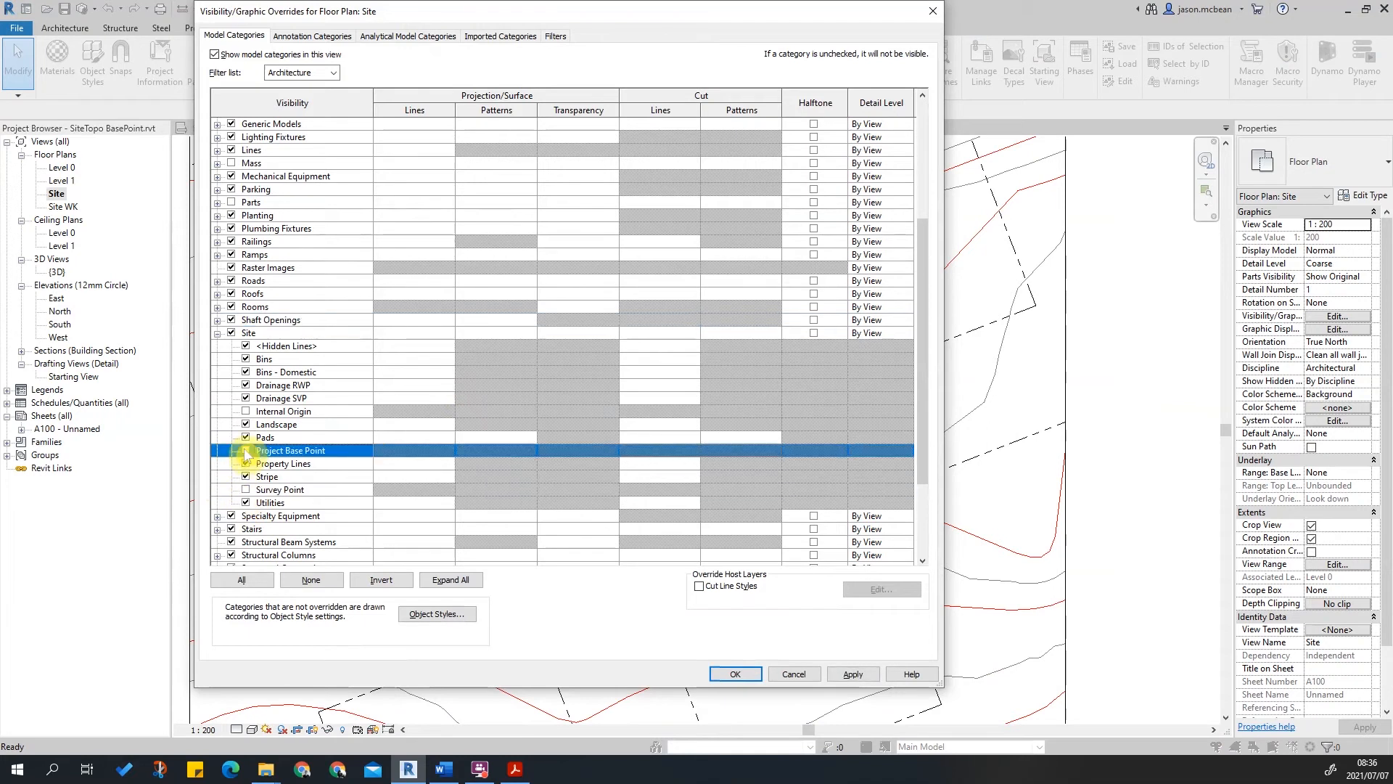
pyautogui.click(856, 675)
pyautogui.click(735, 674)
# Compare the clean Site presentation plan with the Site WK working plan.
pyautogui.scroll(-3, 991, 426)
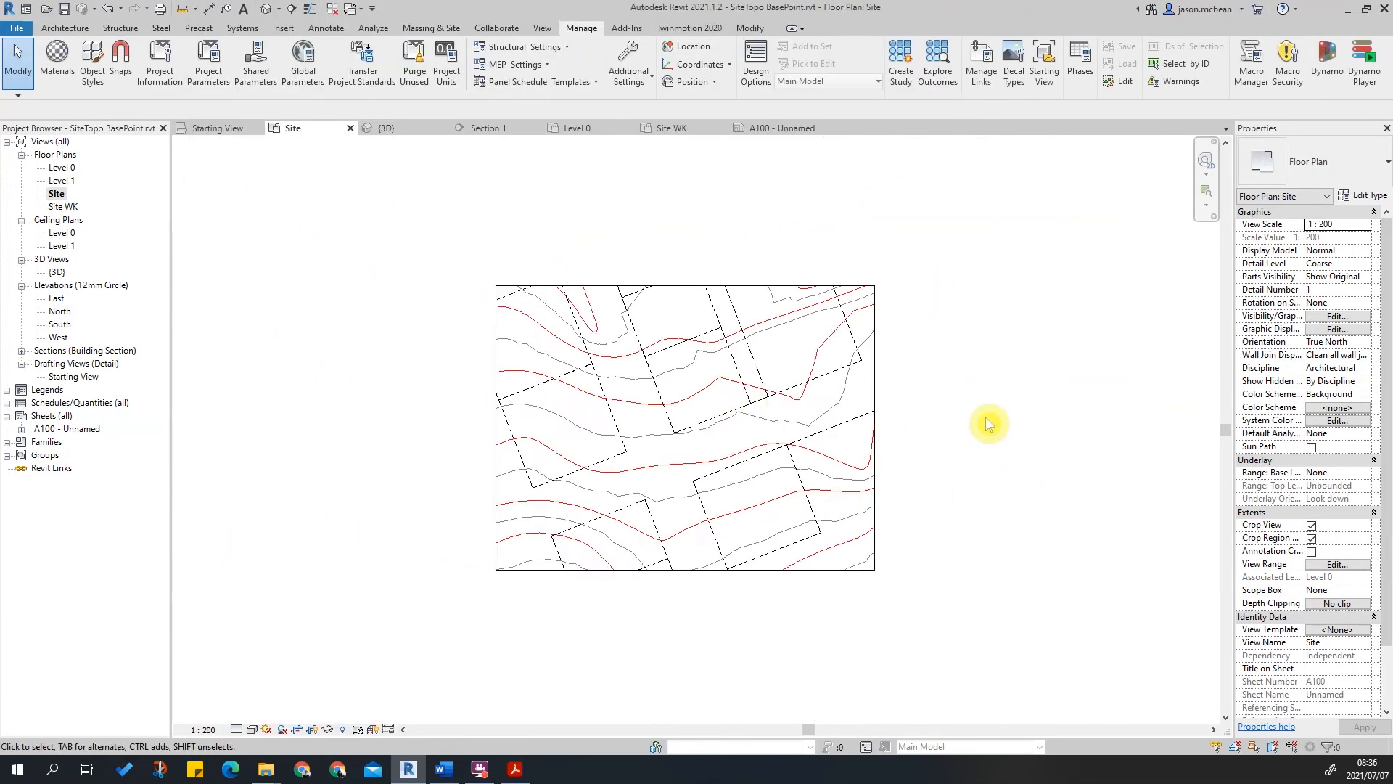
pyautogui.scroll(3, 719, 417)
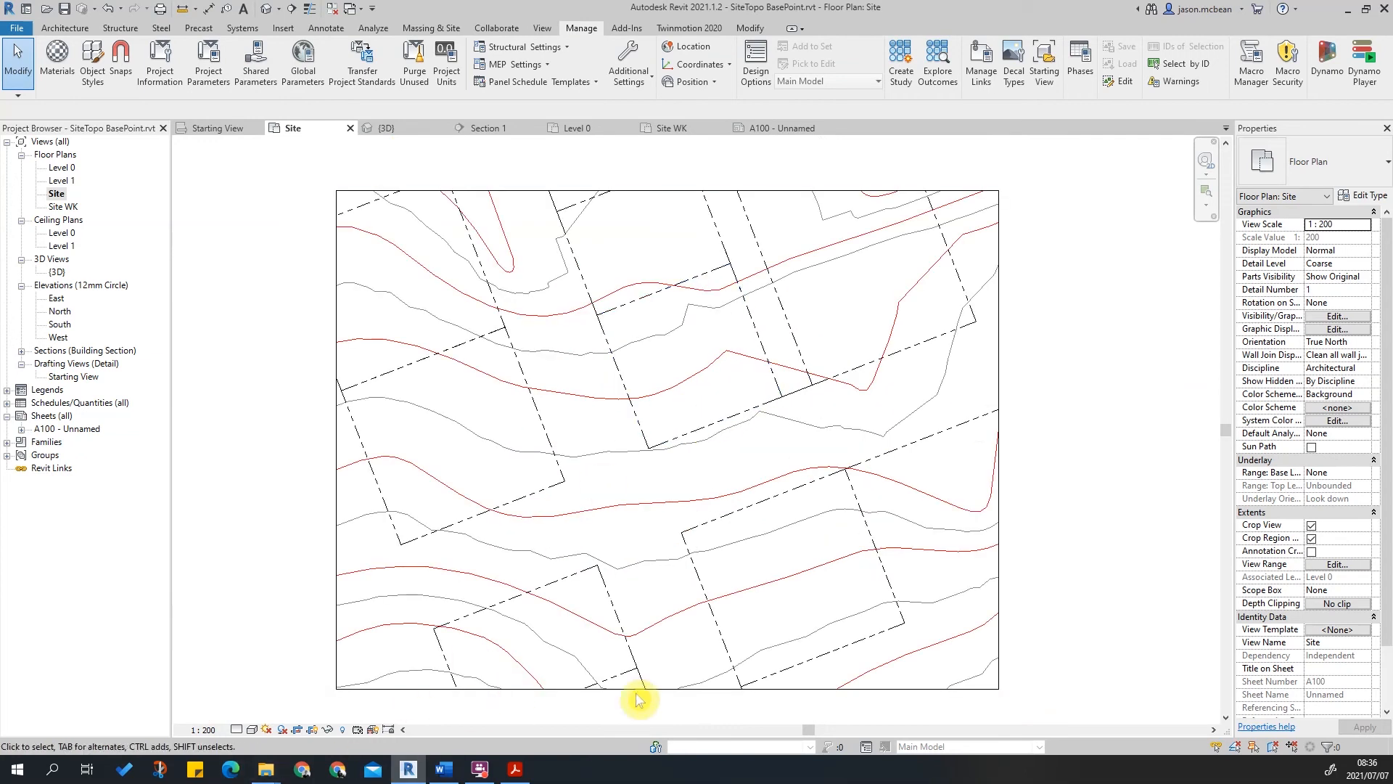
pyautogui.doubleClick(68, 208)
pyautogui.doubleClick(57, 193)
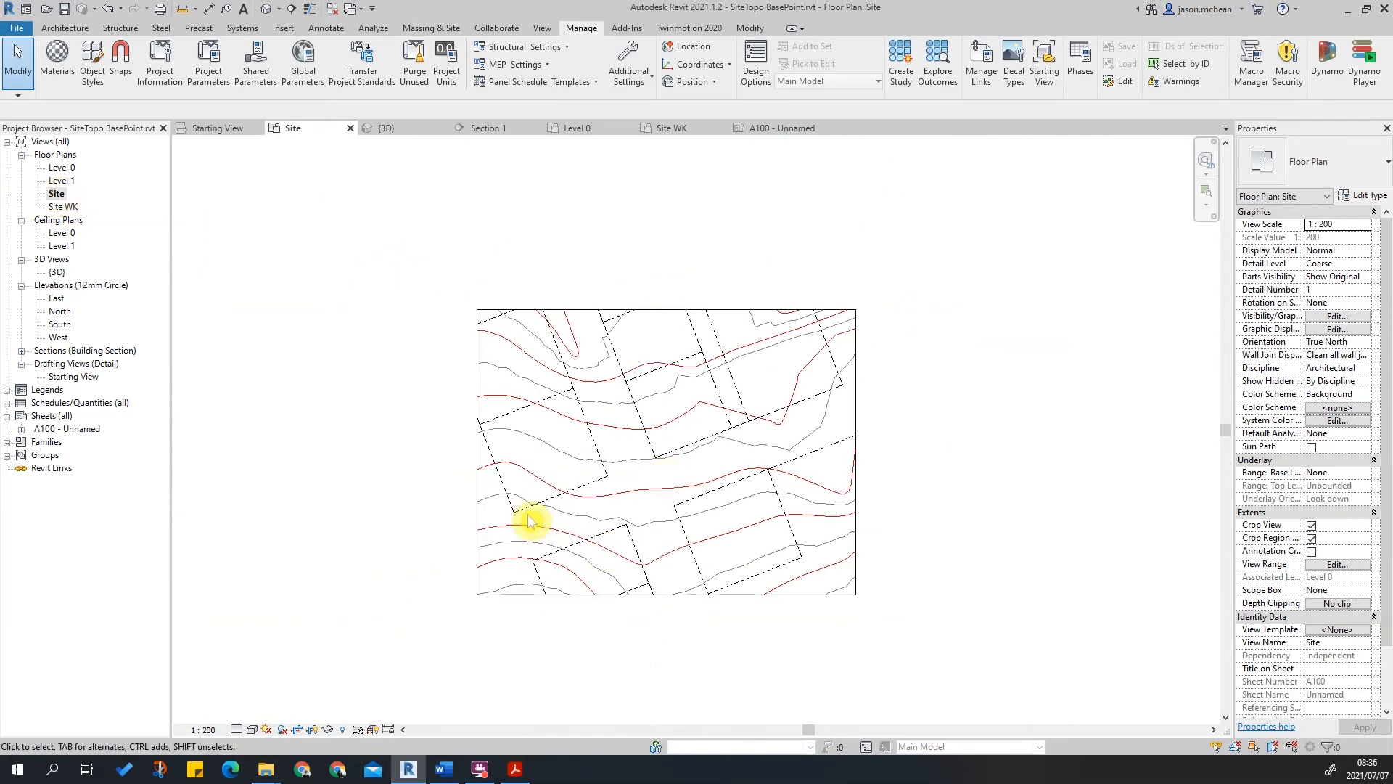
# Inspect the topography in the default 3D view and close that view.
pyautogui.click(267, 9)
pyautogui.click(937, 441)
pyautogui.keyDown('shift'); pyautogui.moveTo(937, 441); pyautogui.dragTo(621, 326, button='middle'); pyautogui.keyUp('shift')
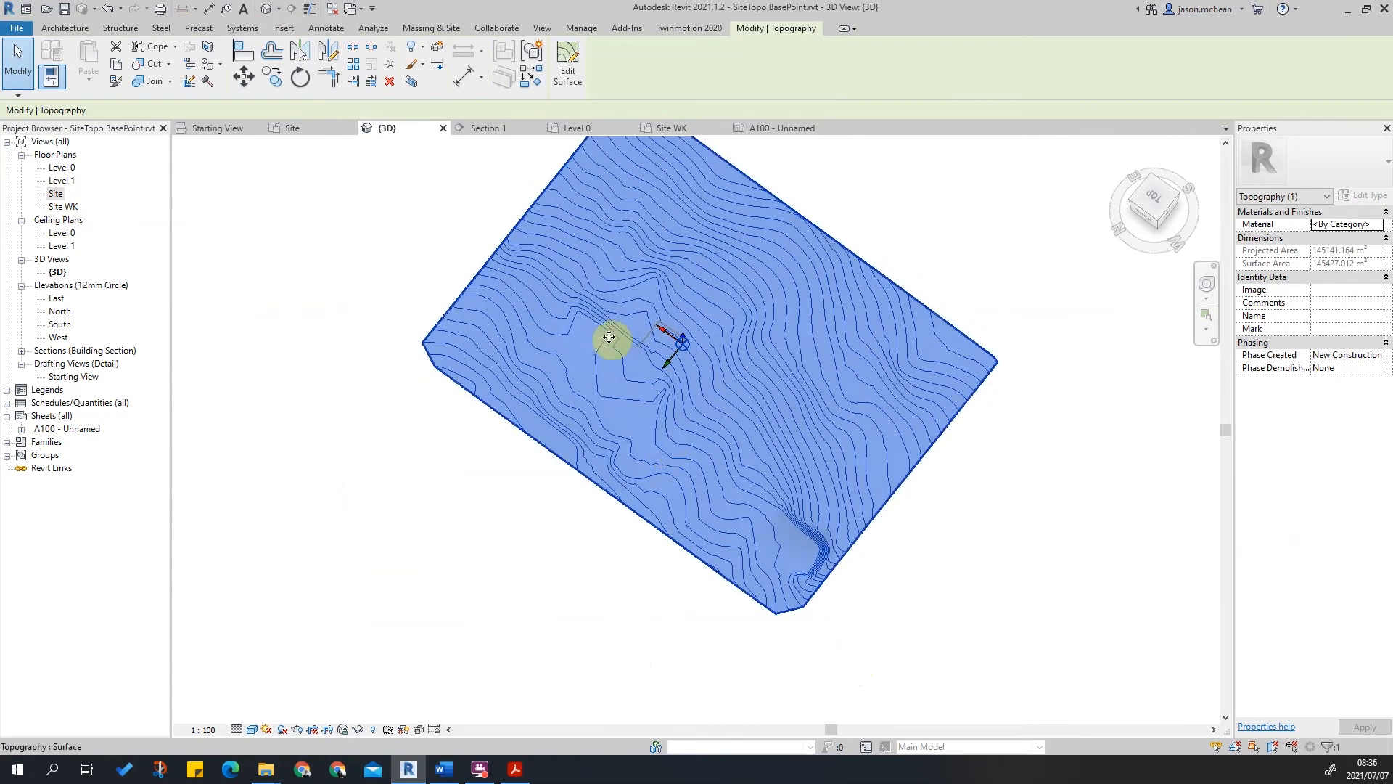
pyautogui.press('Escape')
pyautogui.scroll(3, 621, 326)
pyautogui.click(444, 127)
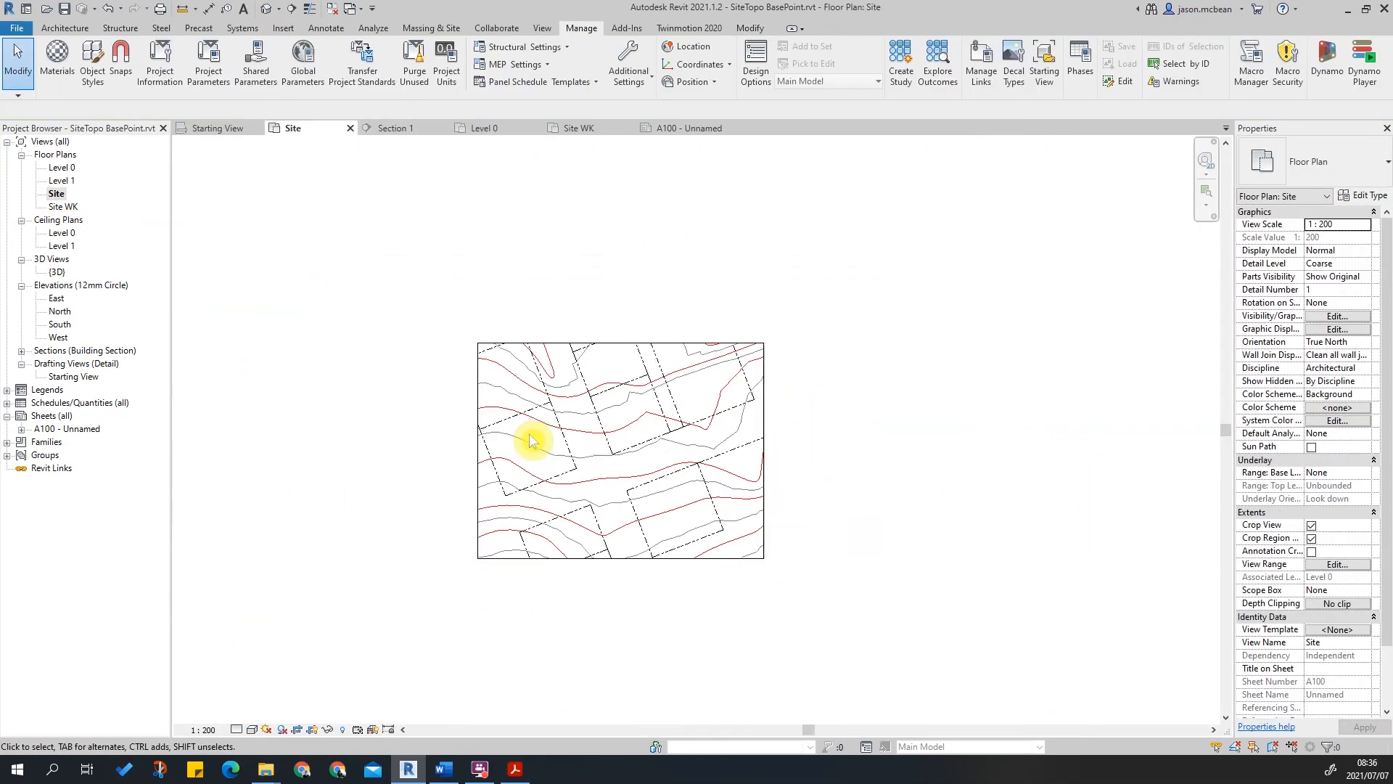
pyautogui.scroll(3, 622, 352)
pyautogui.scroll(-4, 752, 506)
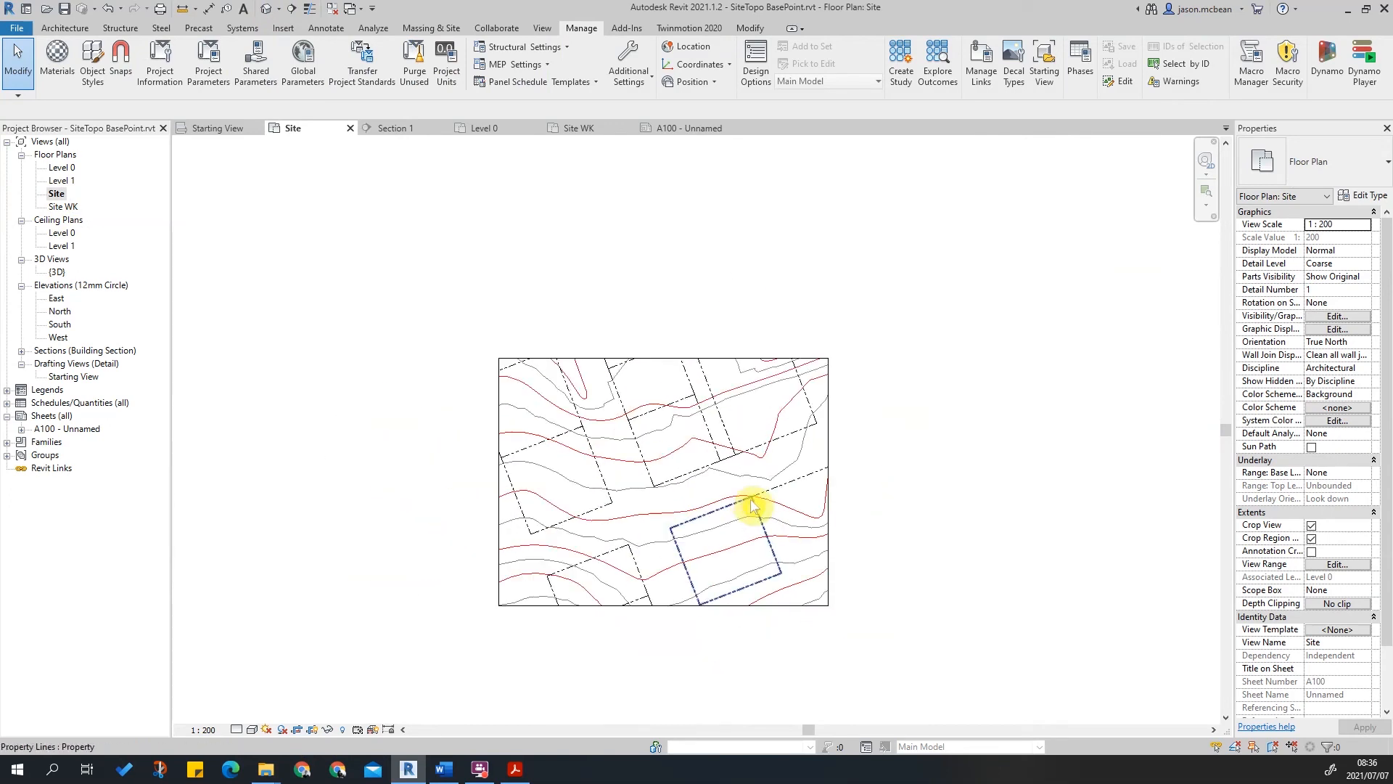
pyautogui.click(506, 550)
pyautogui.click(427, 598)
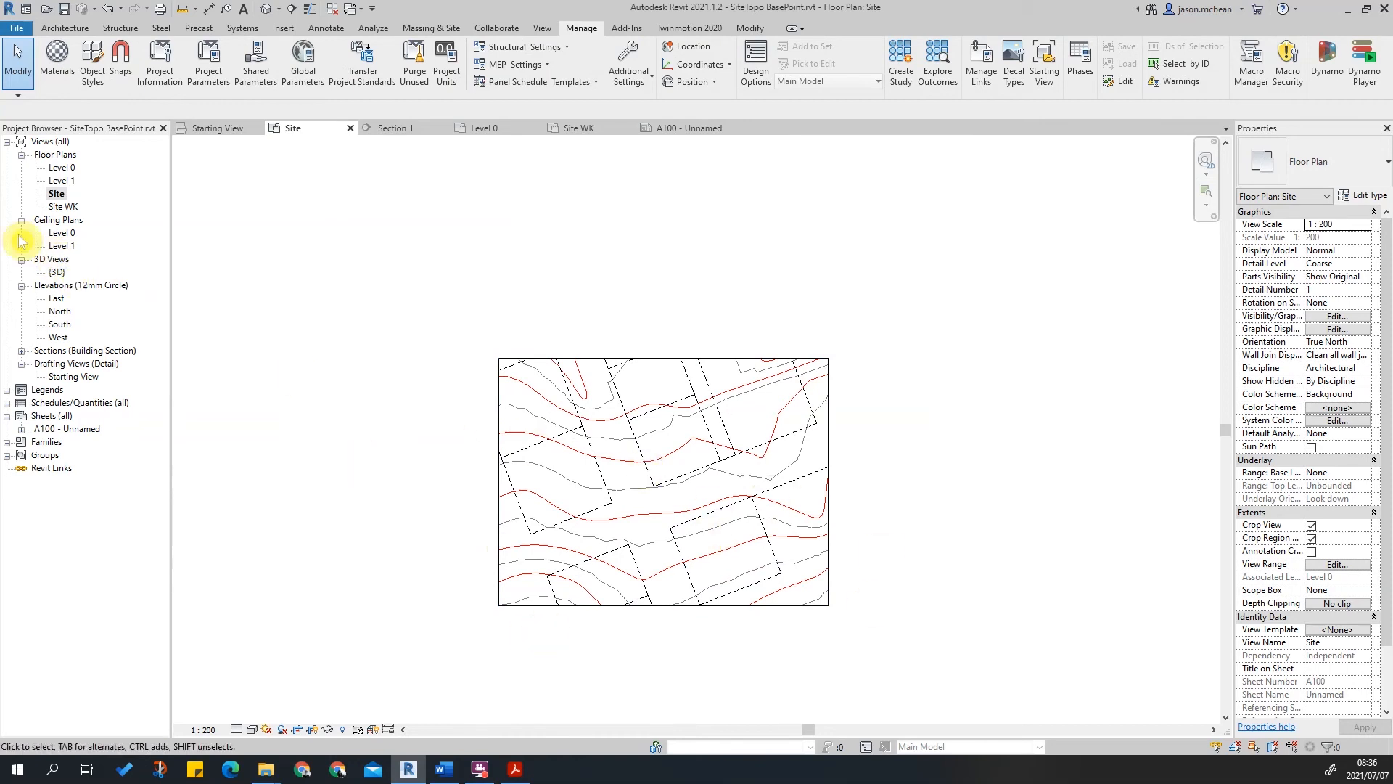
# Open the Site WK floor plan and set its Orientation to Project North.
pyautogui.doubleClick(63, 206)
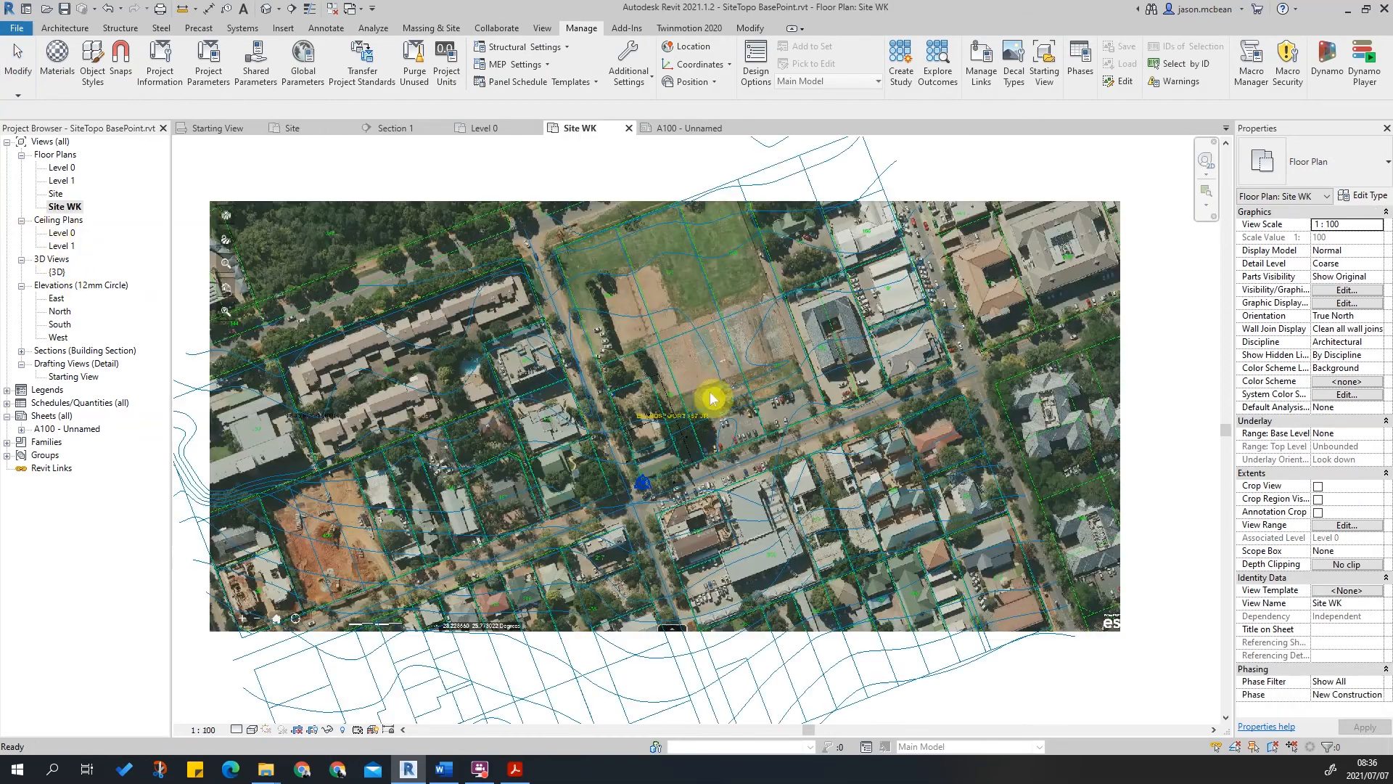
pyautogui.scroll(3, 853, 331)
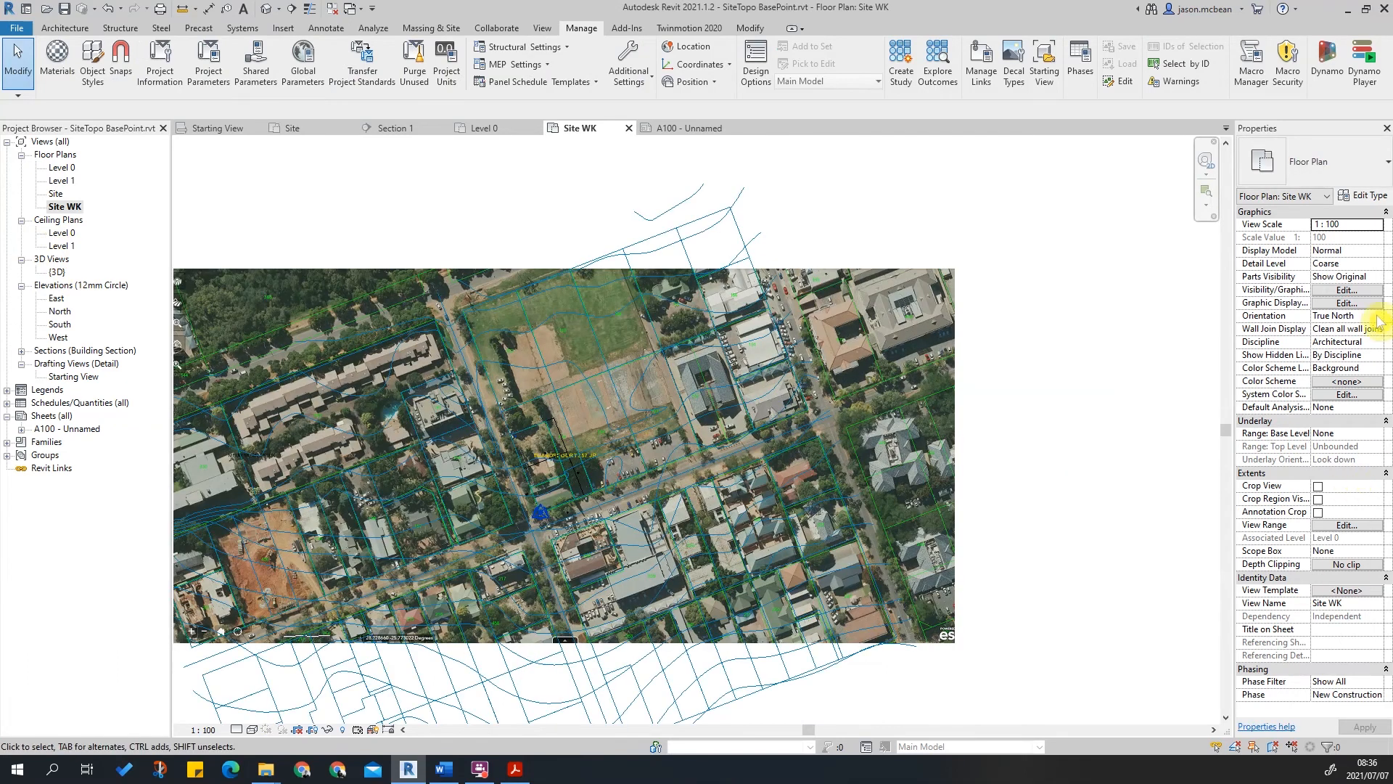
pyautogui.click(1346, 316)
pyautogui.click(1343, 329)
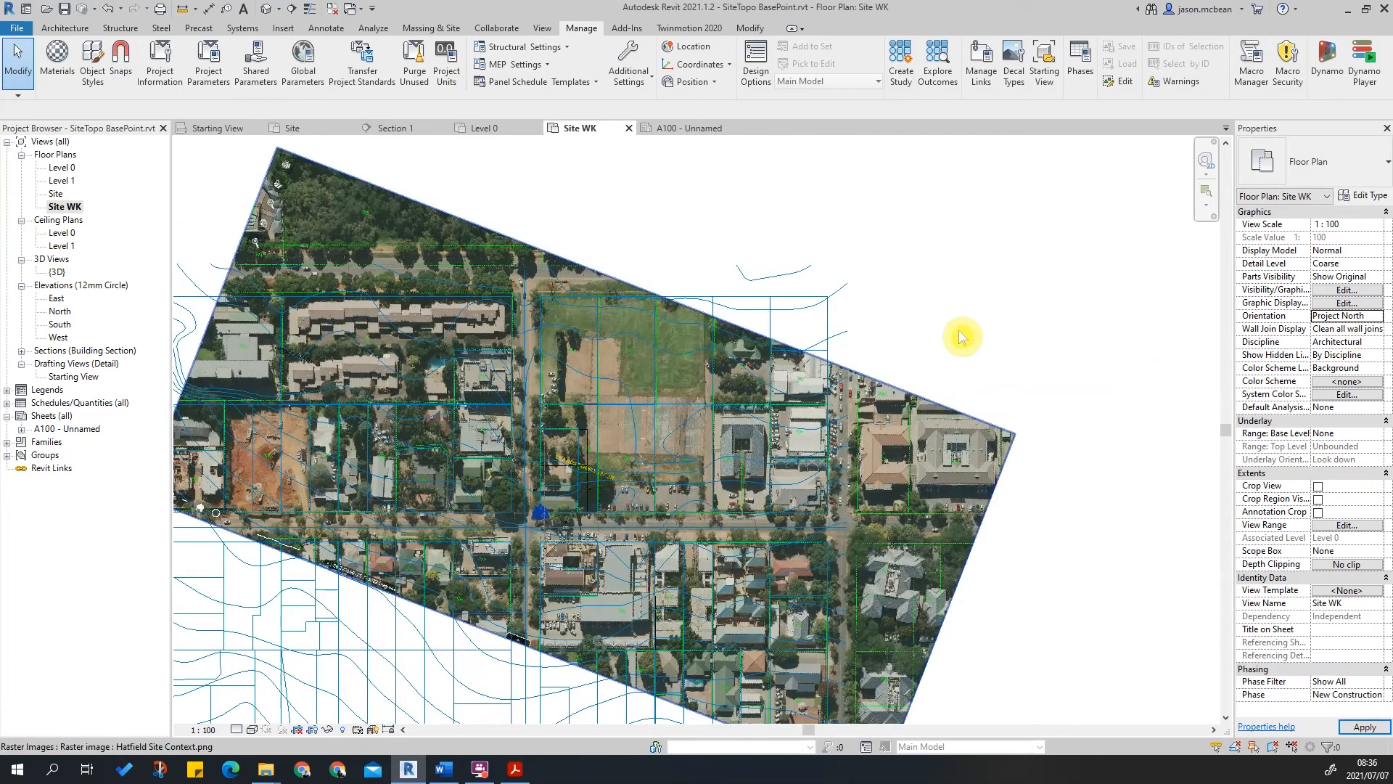
pyautogui.moveTo(538, 682); pyautogui.dragTo(613, 523, button='middle')
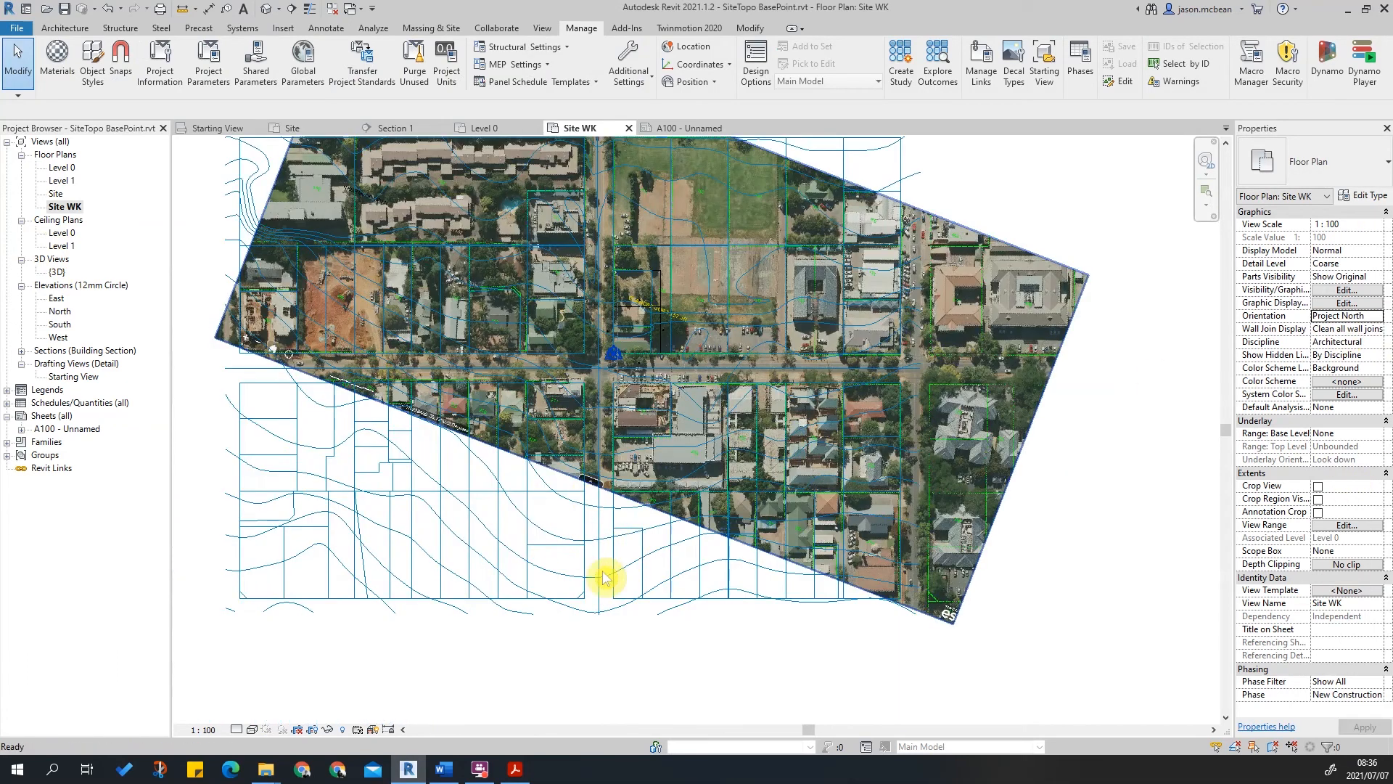
# Turn off Raster Images and the imported Brooklyn.DWG in Site WK's Visibility/Graphic Overrides.
pyautogui.press('v')
pyautogui.press('g')
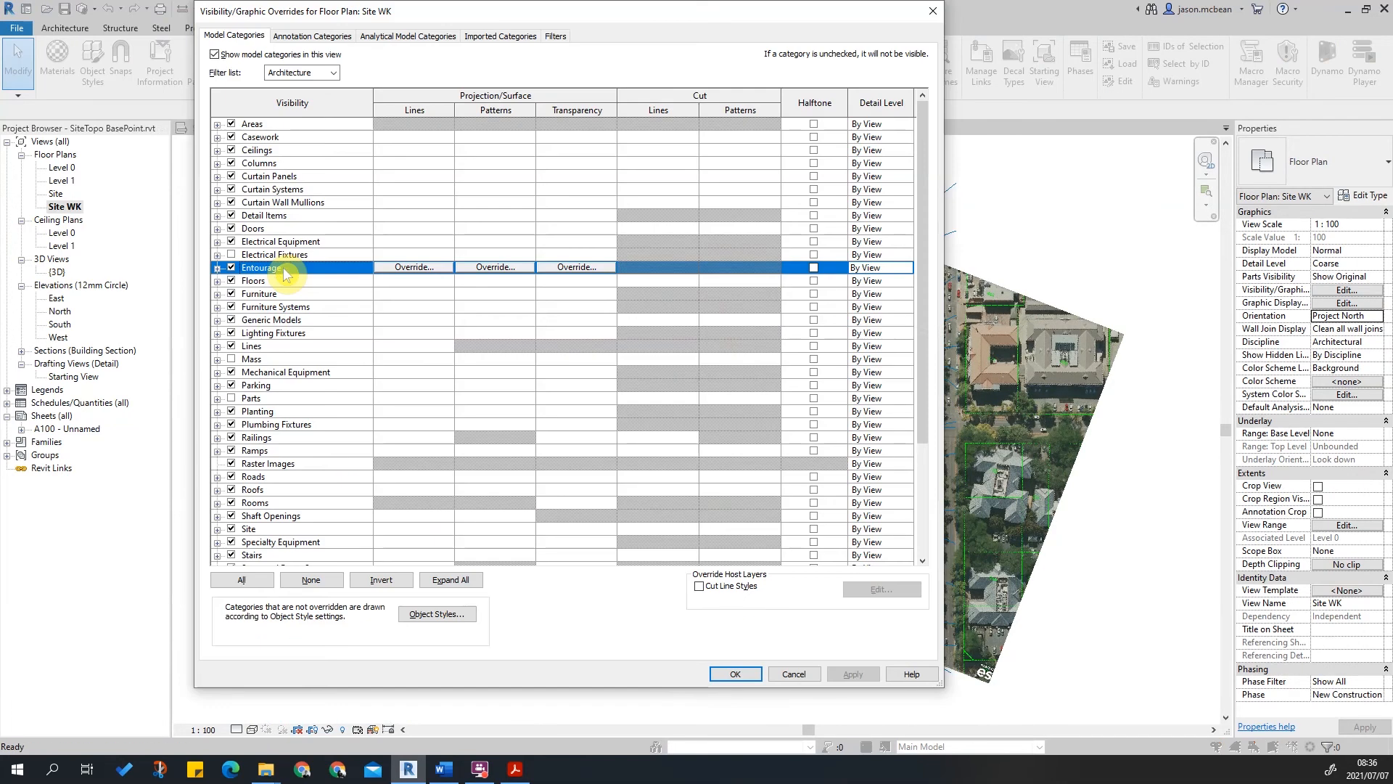
pyautogui.click(232, 464)
pyautogui.click(874, 675)
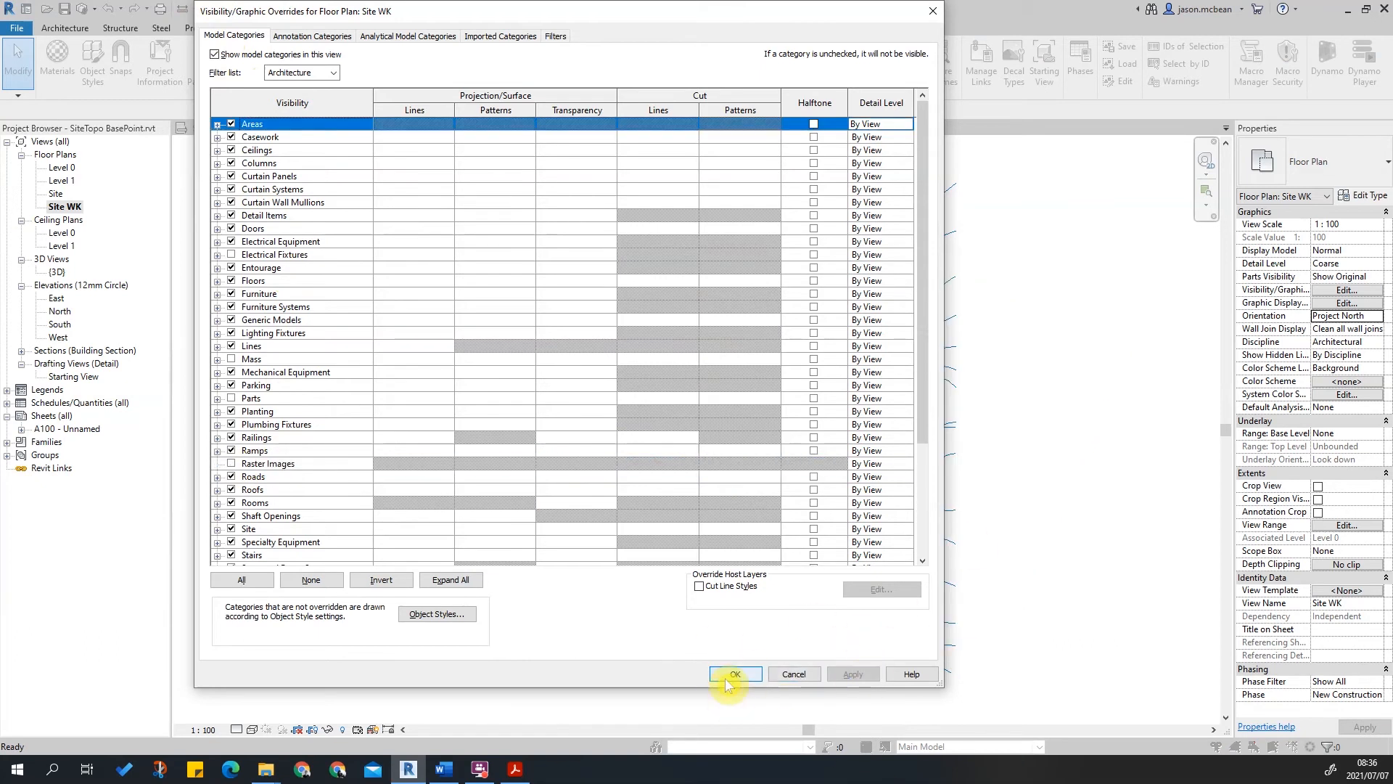
pyautogui.click(500, 36)
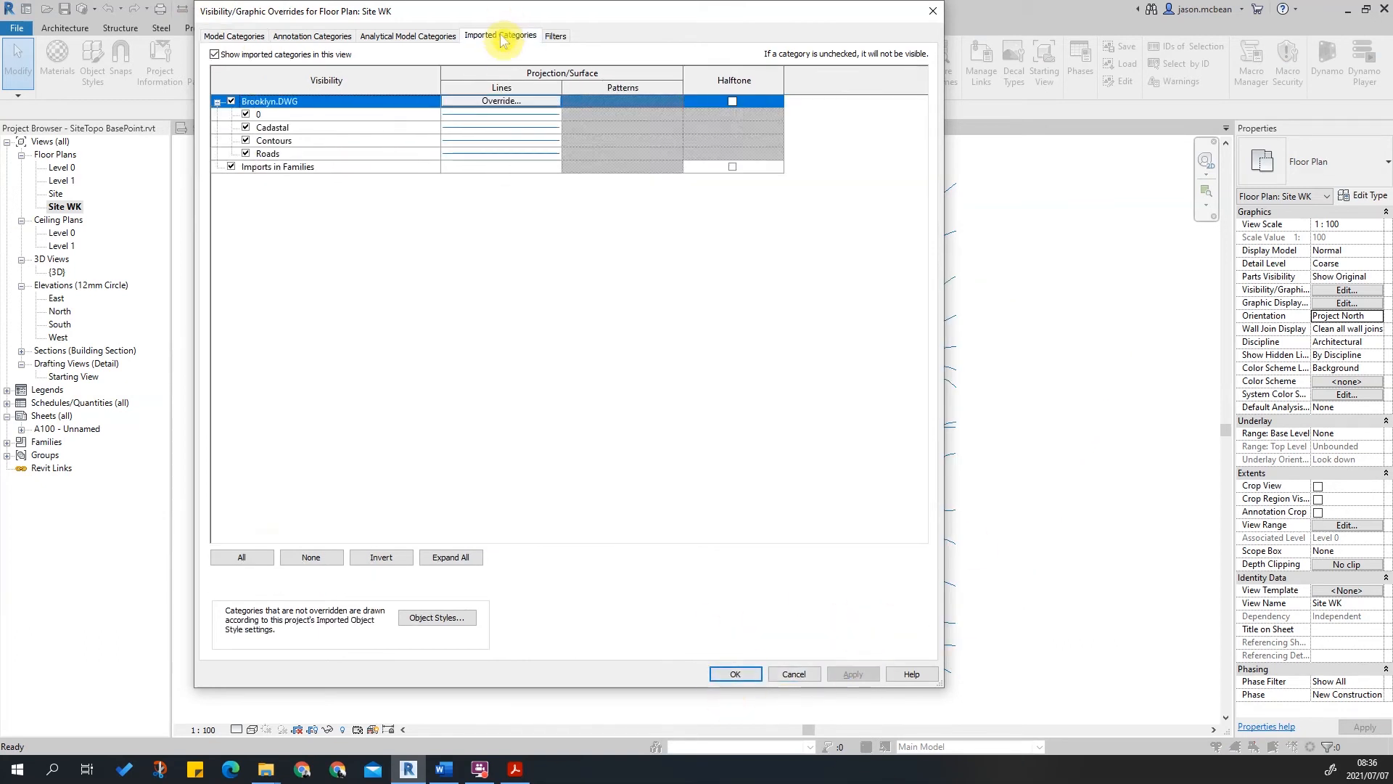
pyautogui.click(735, 673)
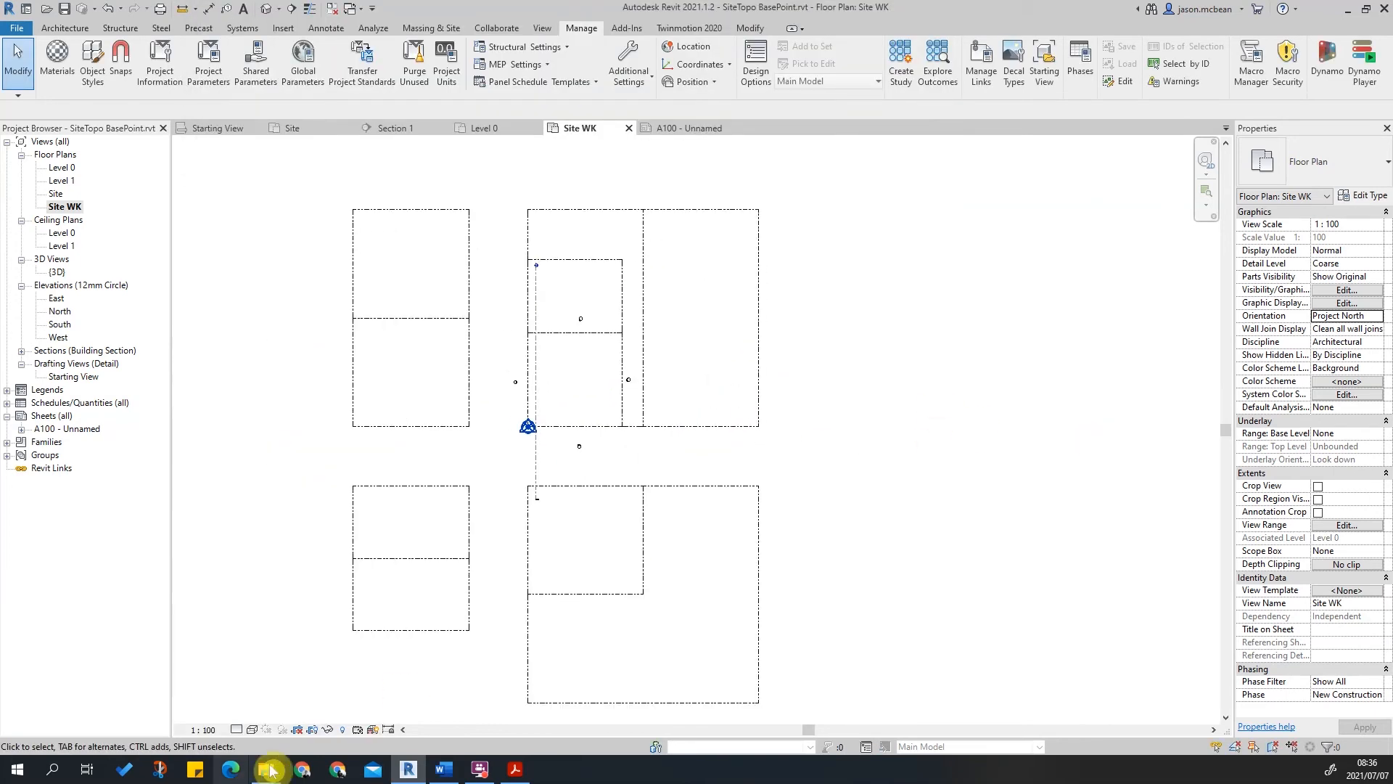
# Set Site WK to the Hidden Line visual style and turn on the Topography category in its Visibility/Graphic Overrides.
pyautogui.click(252, 730)
pyautogui.click(279, 669)
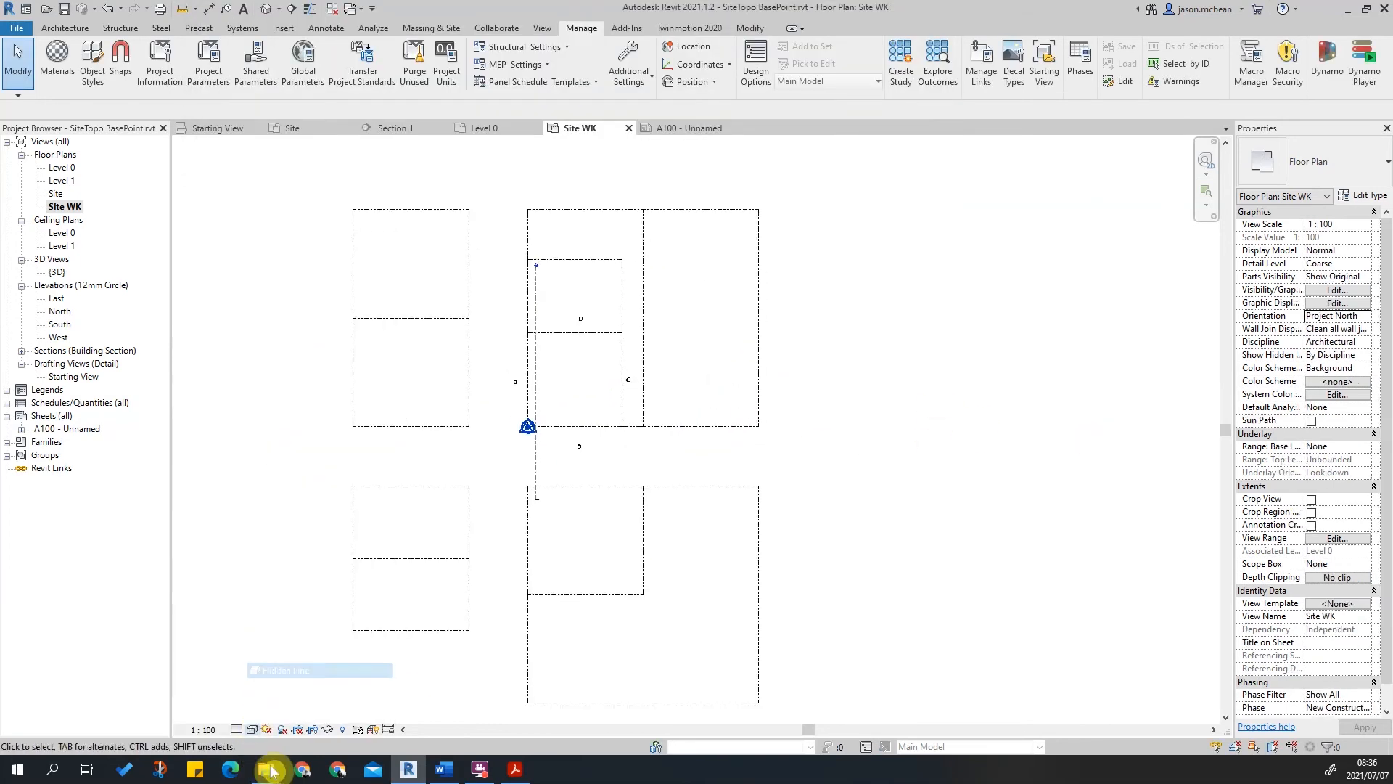
pyautogui.press('v')
pyautogui.press('v')
pyautogui.click(382, 416)
pyautogui.press('t')
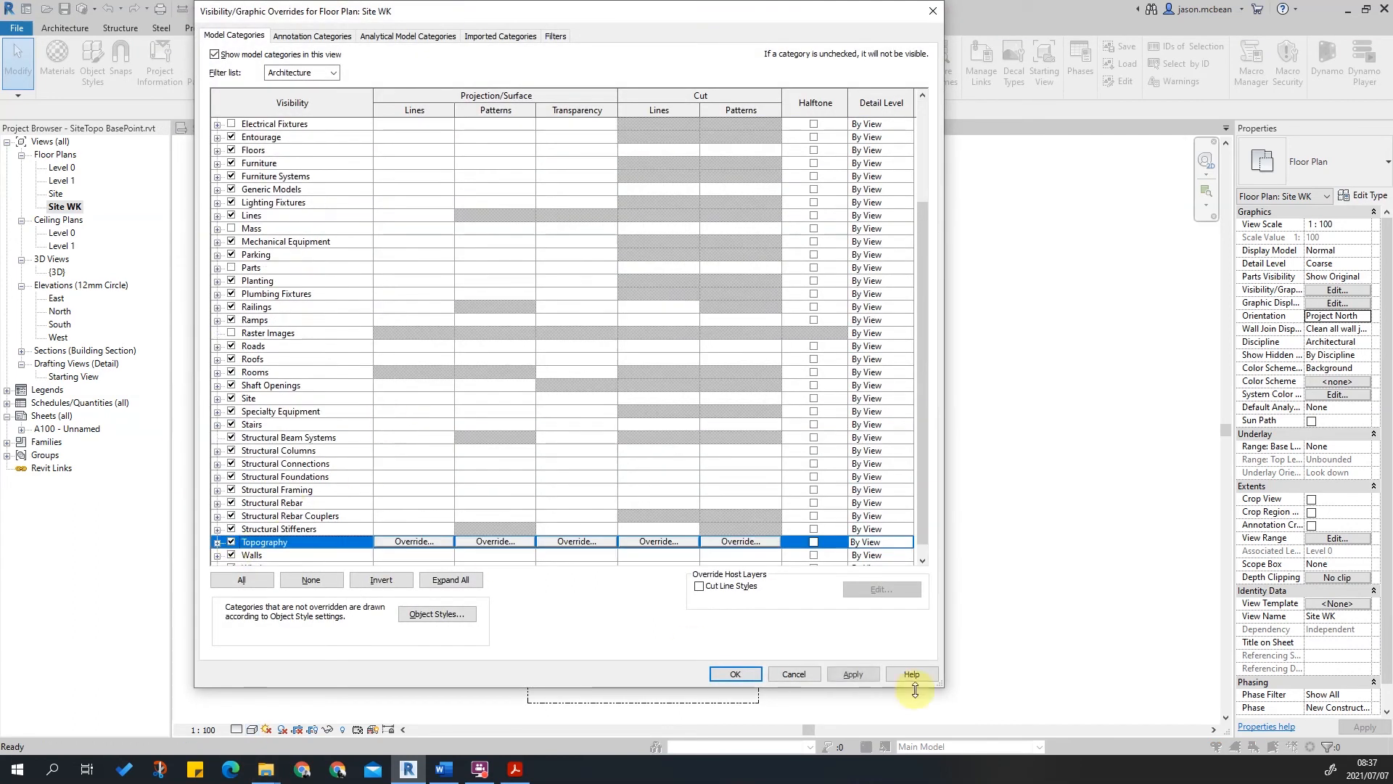
pyautogui.click(850, 675)
pyautogui.click(735, 674)
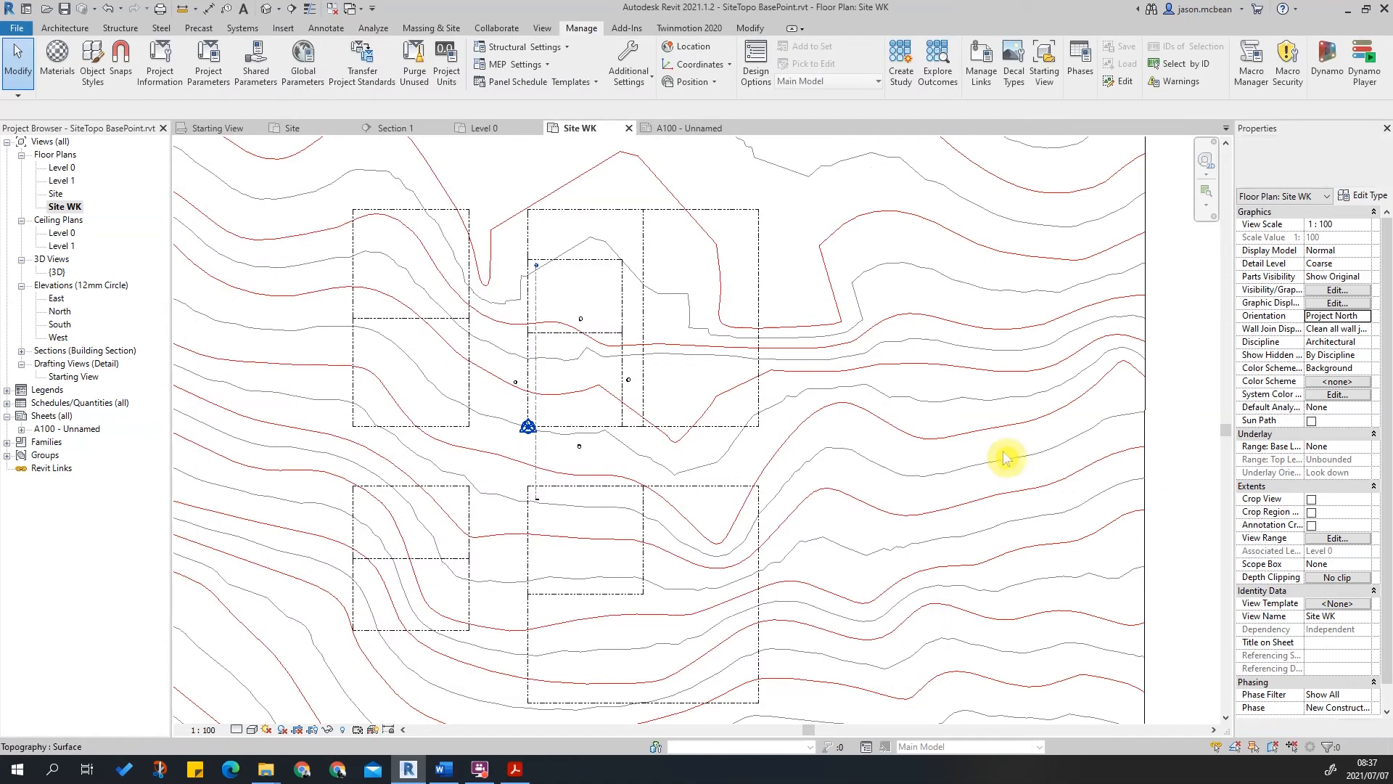
# Examine how far the toposurface extends beyond the property lines in Site WK.
pyautogui.moveTo(578, 425); pyautogui.dragTo(853, 452, button='middle')
pyautogui.scroll(-1, 598, 378)
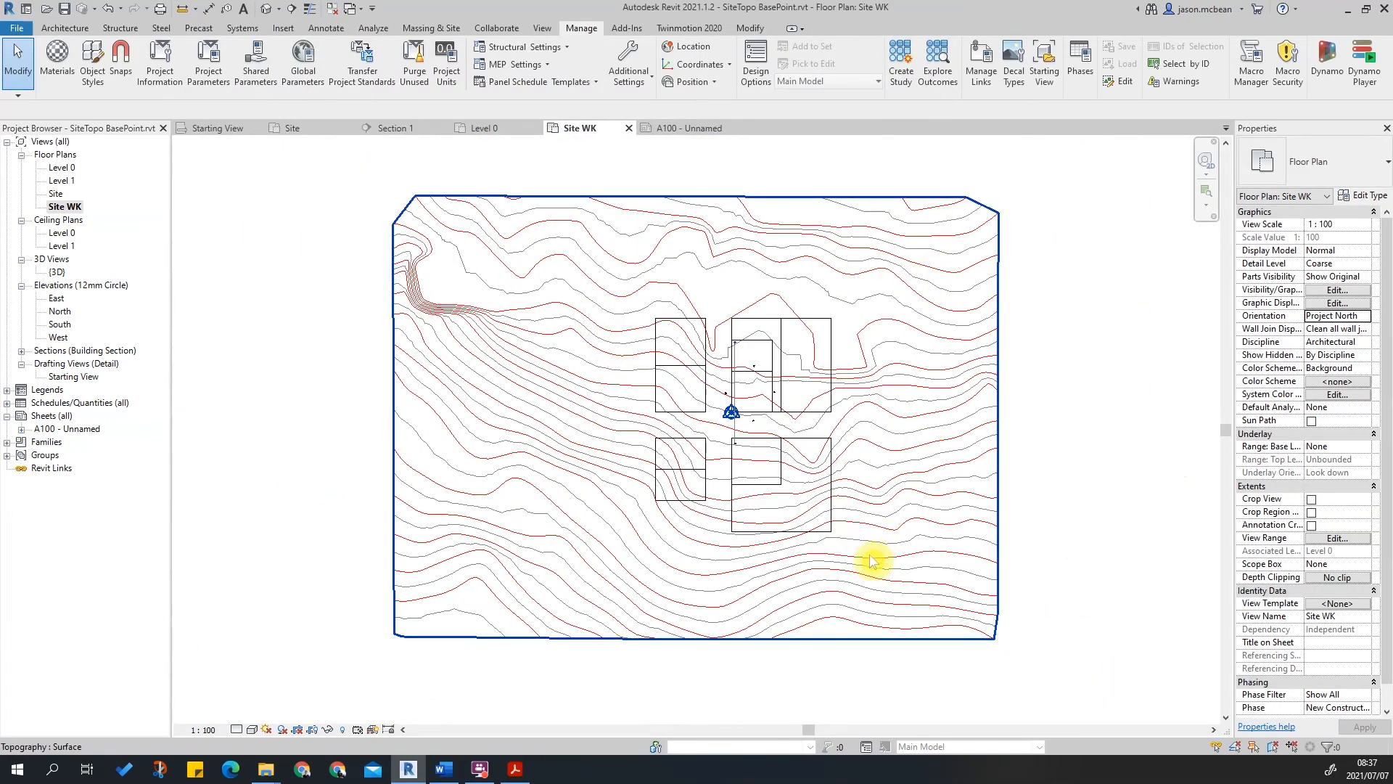
pyautogui.scroll(2, 834, 552)
pyautogui.scroll(-1, 544, 473)
pyautogui.click(517, 415)
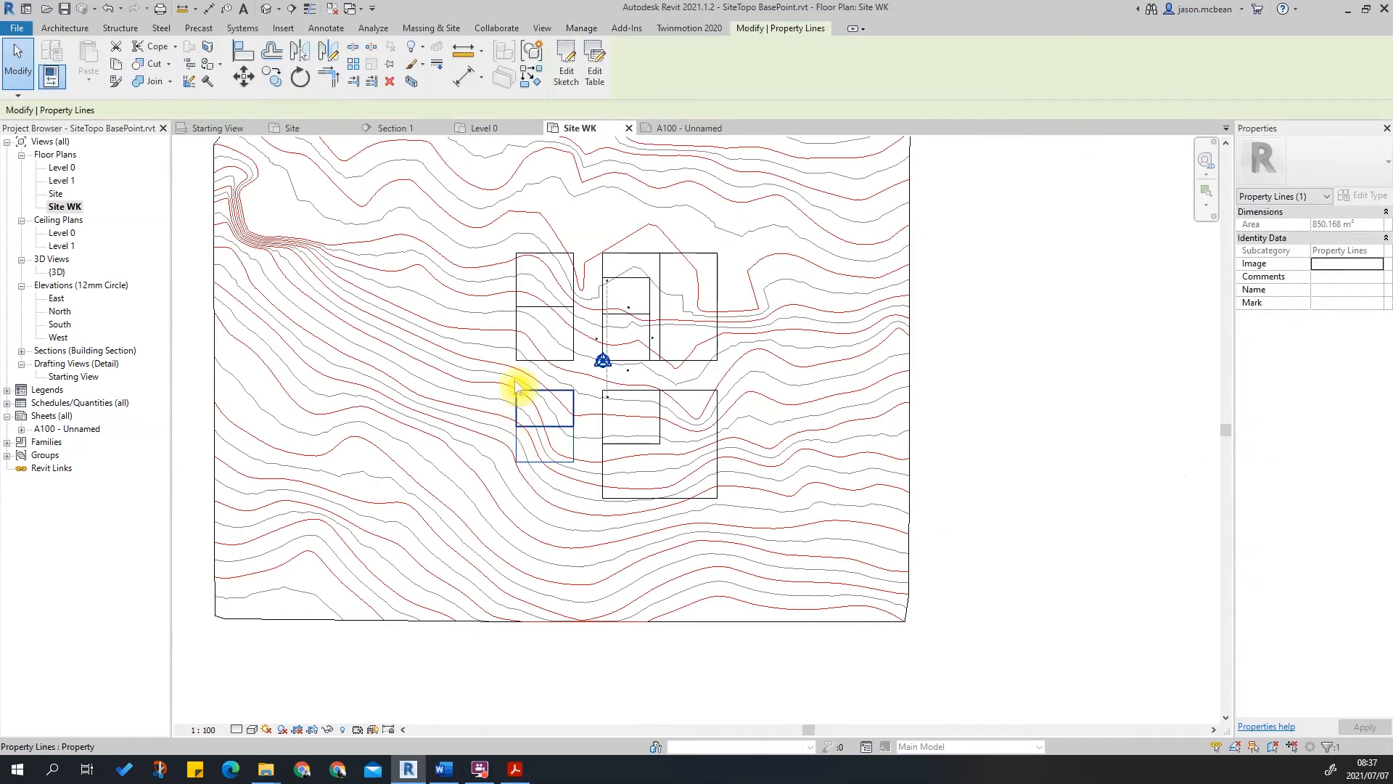
pyautogui.press('Escape')
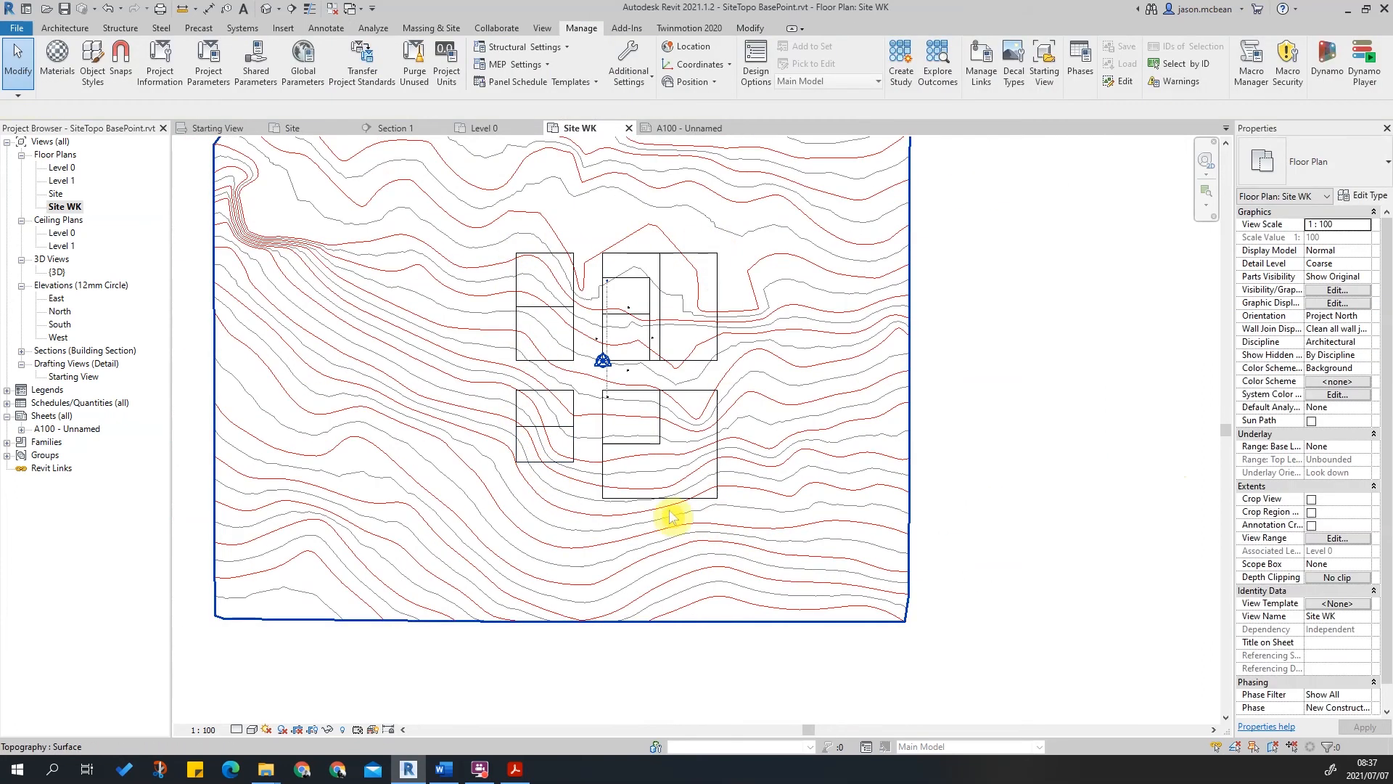
pyautogui.moveTo(732, 332); pyautogui.dragTo(728, 407, button='middle')
pyautogui.scroll(1, 730, 473)
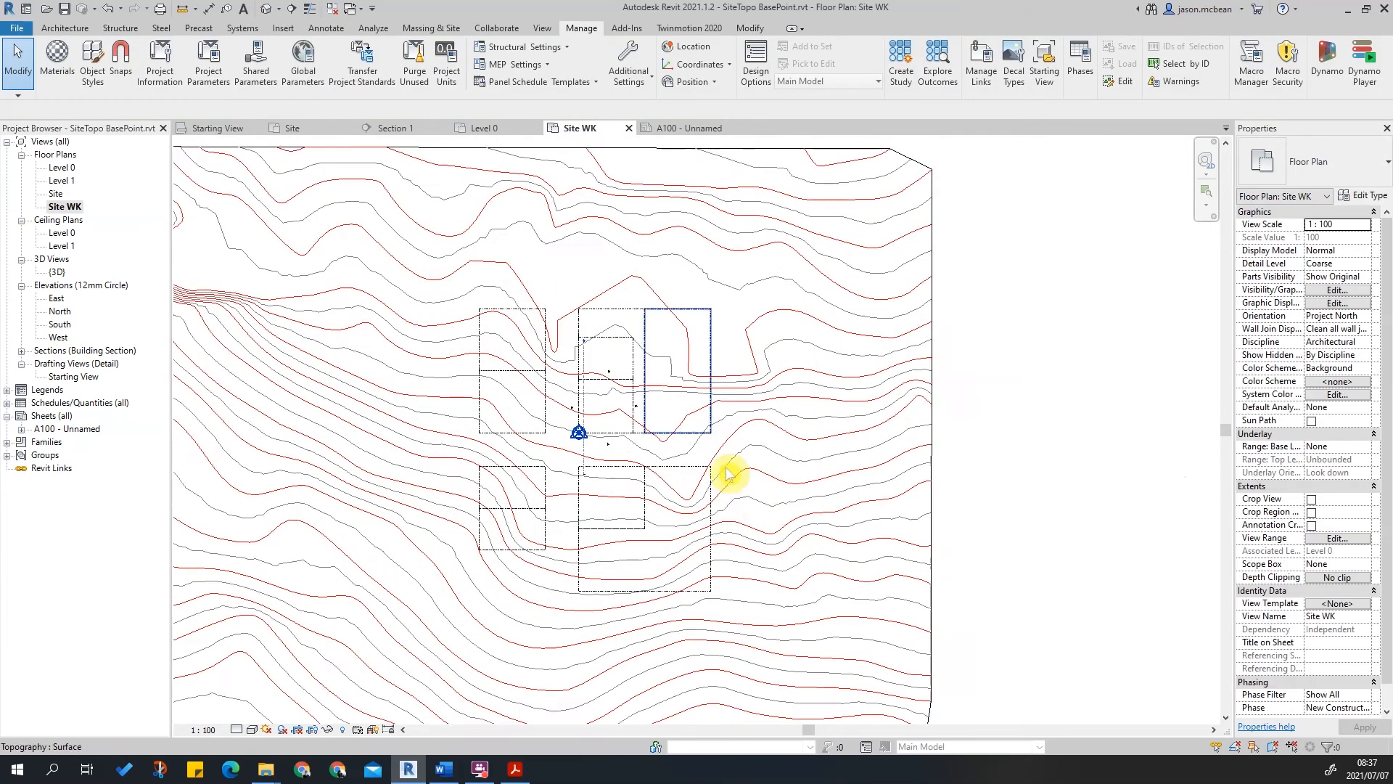
pyautogui.moveTo(802, 366); pyautogui.dragTo(804, 321, button='middle')
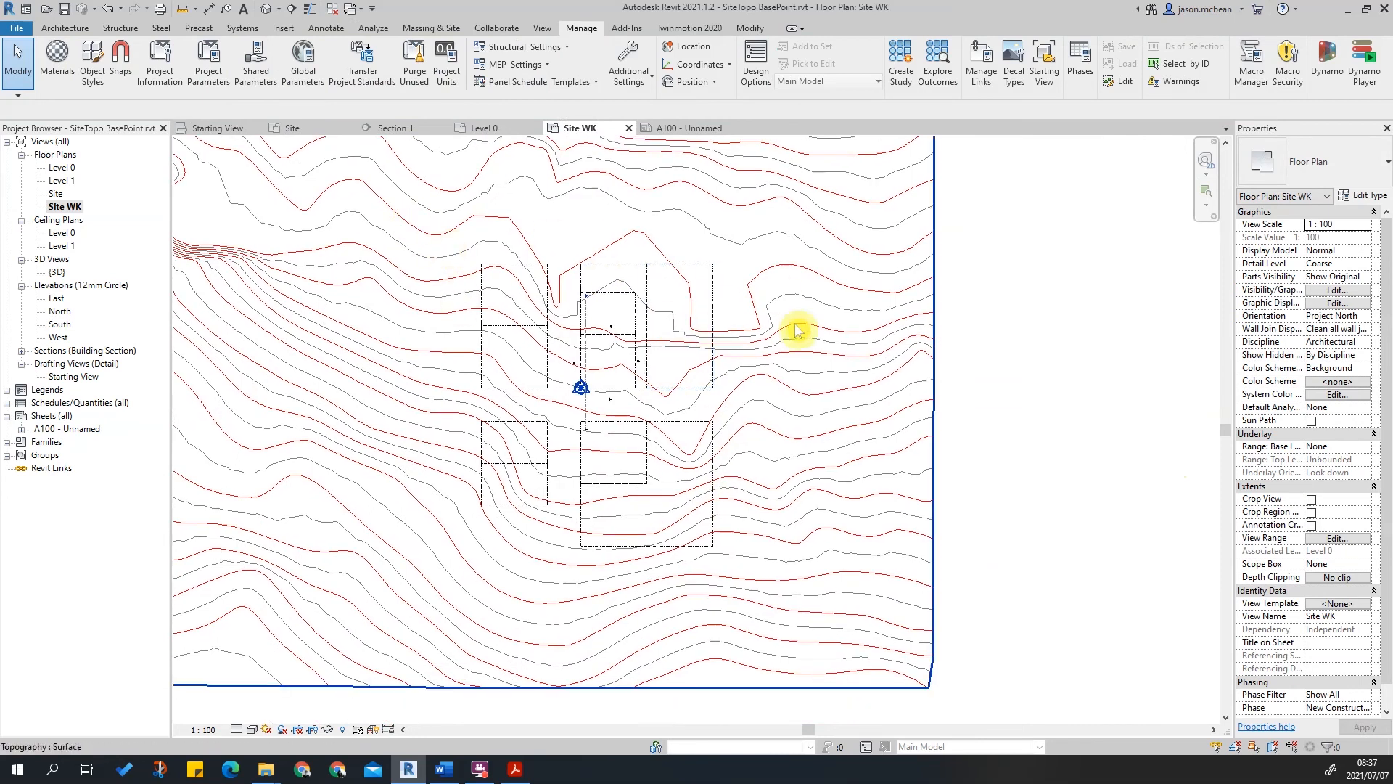
pyautogui.scroll(-3, 1046, 362)
pyautogui.click(953, 376)
pyautogui.scroll(4, 943, 384)
pyautogui.press('Escape')
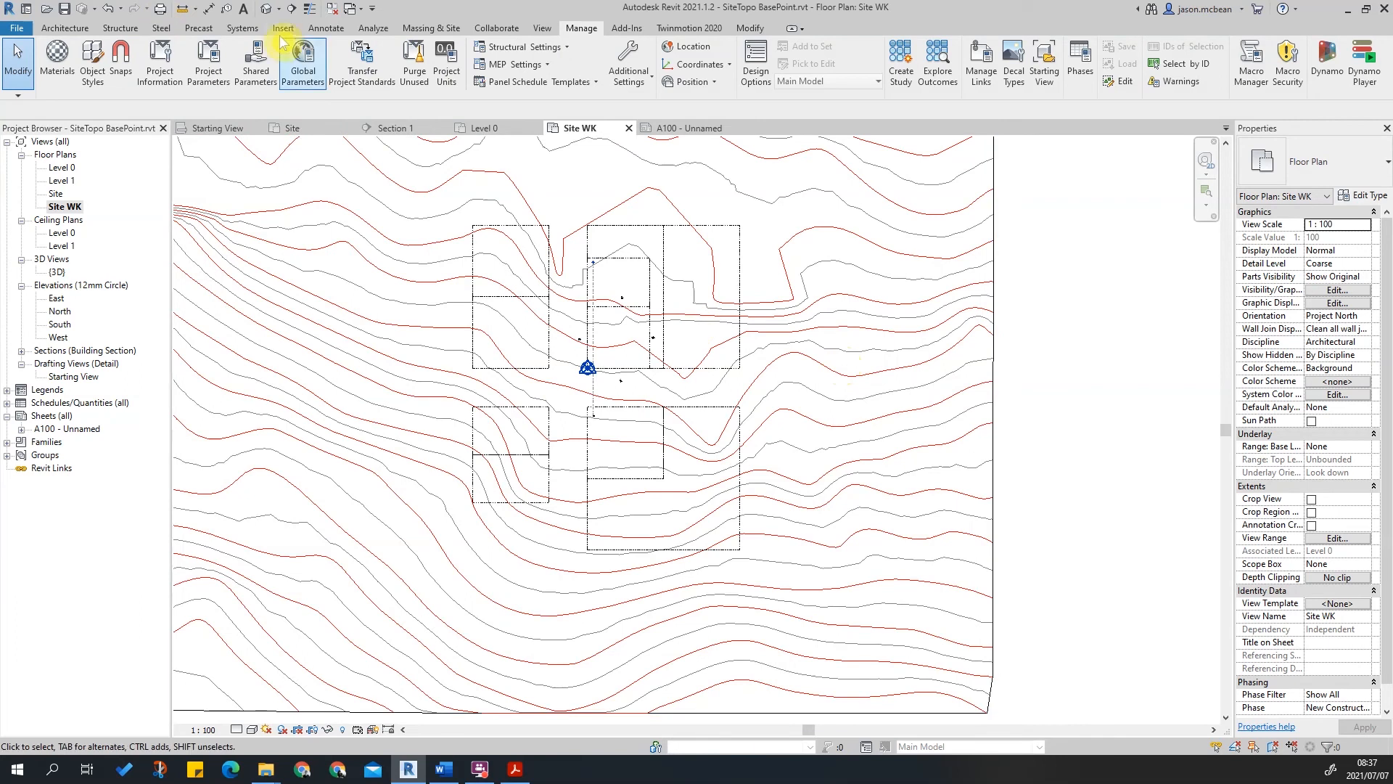
# Draw a detail-line rectangle on the topography in Site WK, enclosing all the property lines with a margin around them.
pyautogui.click(325, 28)
pyautogui.click(358, 82)
pyautogui.click(576, 49)
pyautogui.click(394, 172)
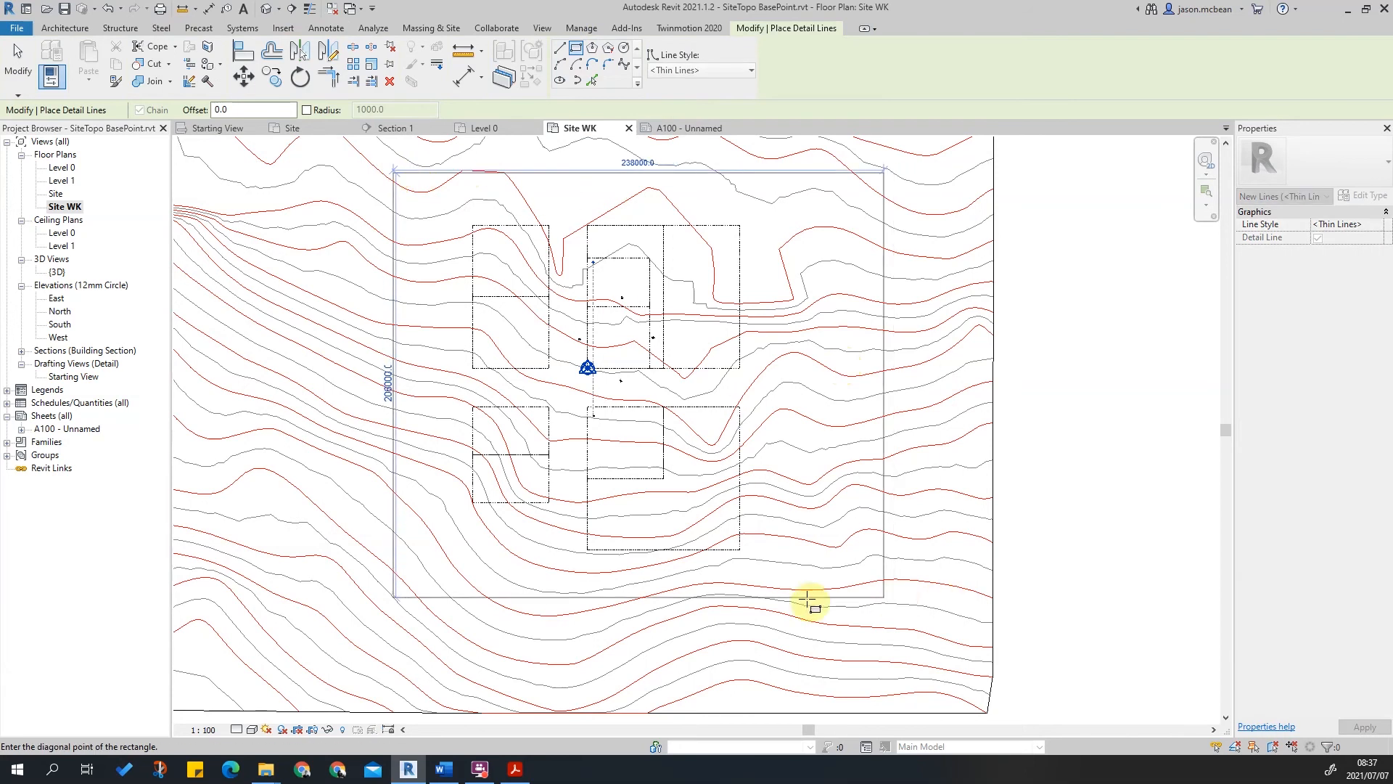
pyautogui.click(802, 609)
pyautogui.scroll(-2, 947, 458)
pyautogui.press('Escape')
# Move the right-hand side of the detail-line rectangle slightly outward from the property lines.
pyautogui.scroll(2, 838, 406)
pyautogui.moveTo(862, 416)
pyautogui.mouseDown()
pyautogui.moveTo(895, 415)
pyautogui.moveTo(884, 415)
pyautogui.mouseUp()
pyautogui.scroll(-2, 841, 413)
pyautogui.click(1019, 426)
pyautogui.click(982, 414)
pyautogui.click(1048, 364)
pyautogui.scroll(2, 802, 435)
pyautogui.scroll(-2, 554, 299)
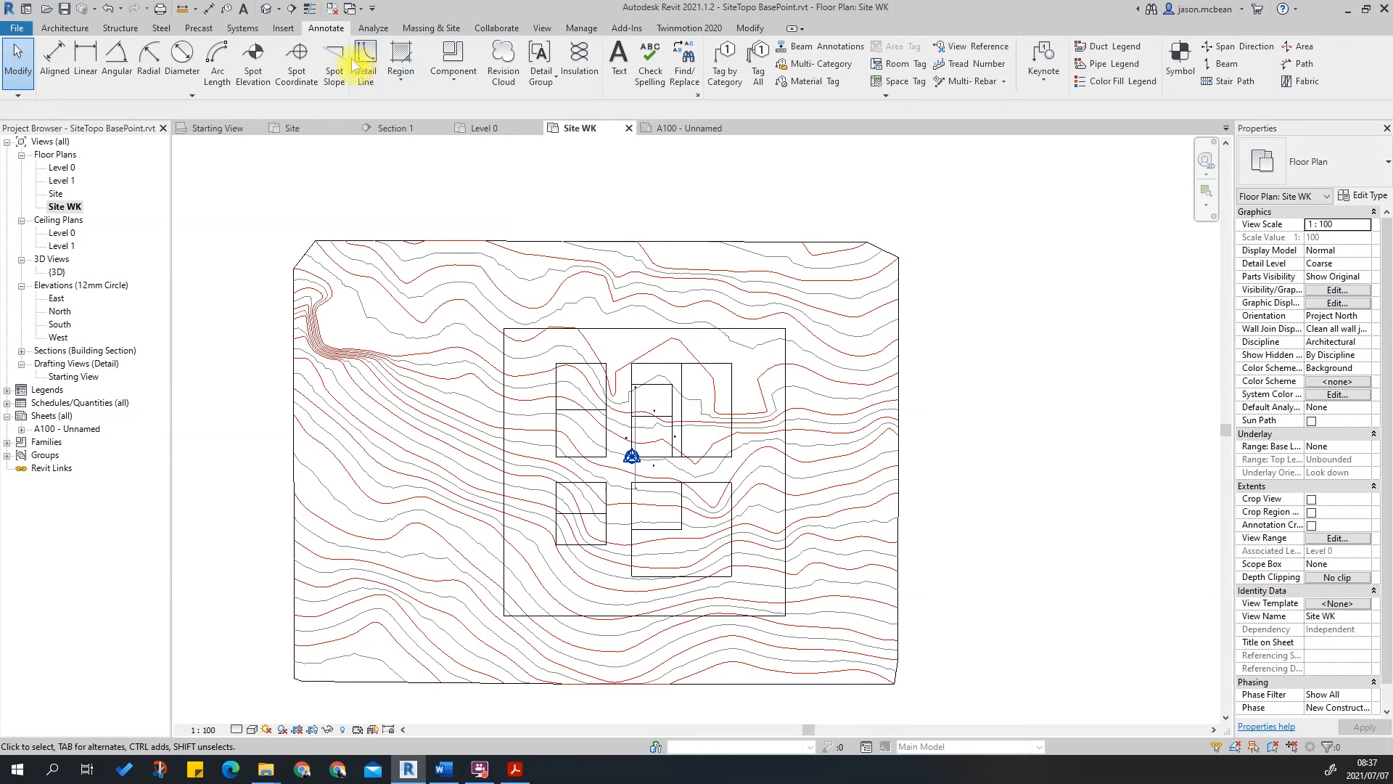
# Split the toposurface along the detail-line rectangle, picking its whole chain of lines as the split boundary.
pyautogui.click(425, 31)
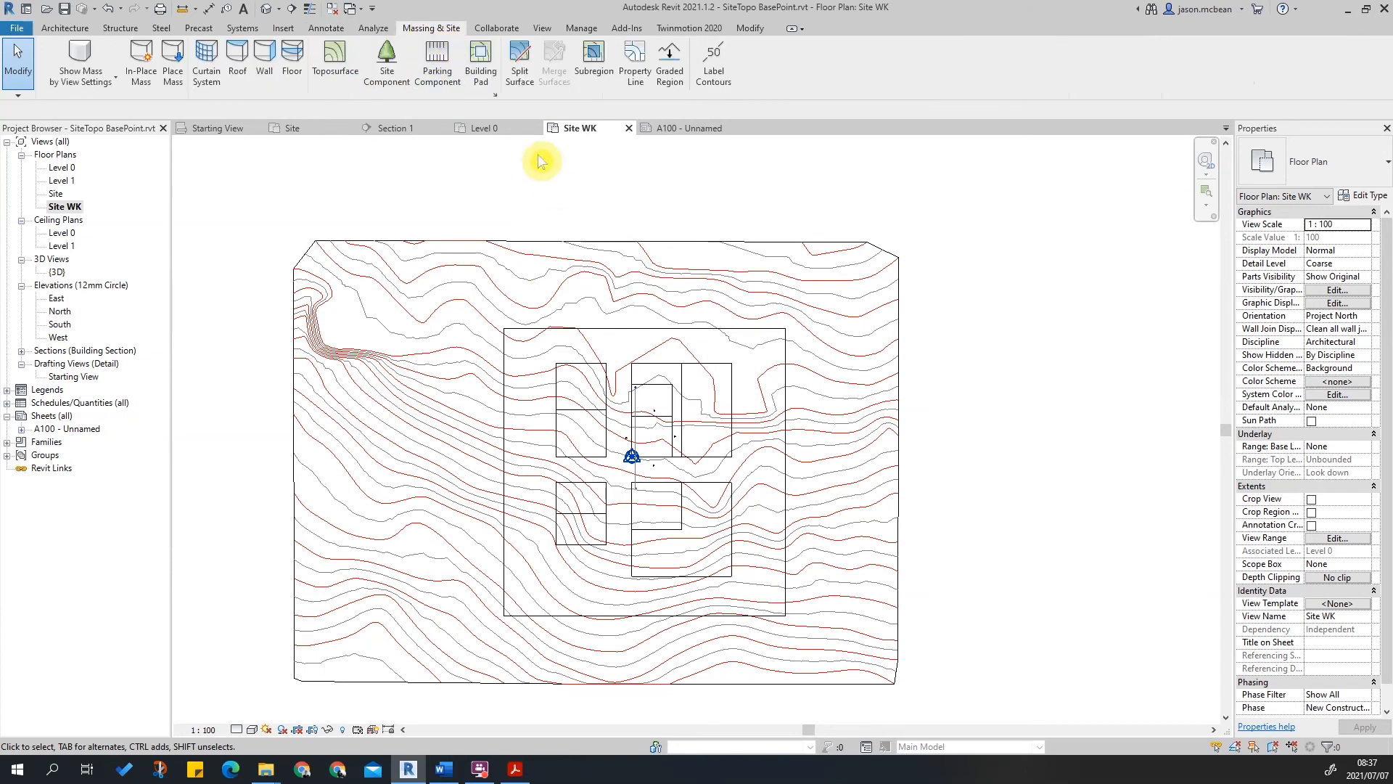
pyautogui.click(517, 63)
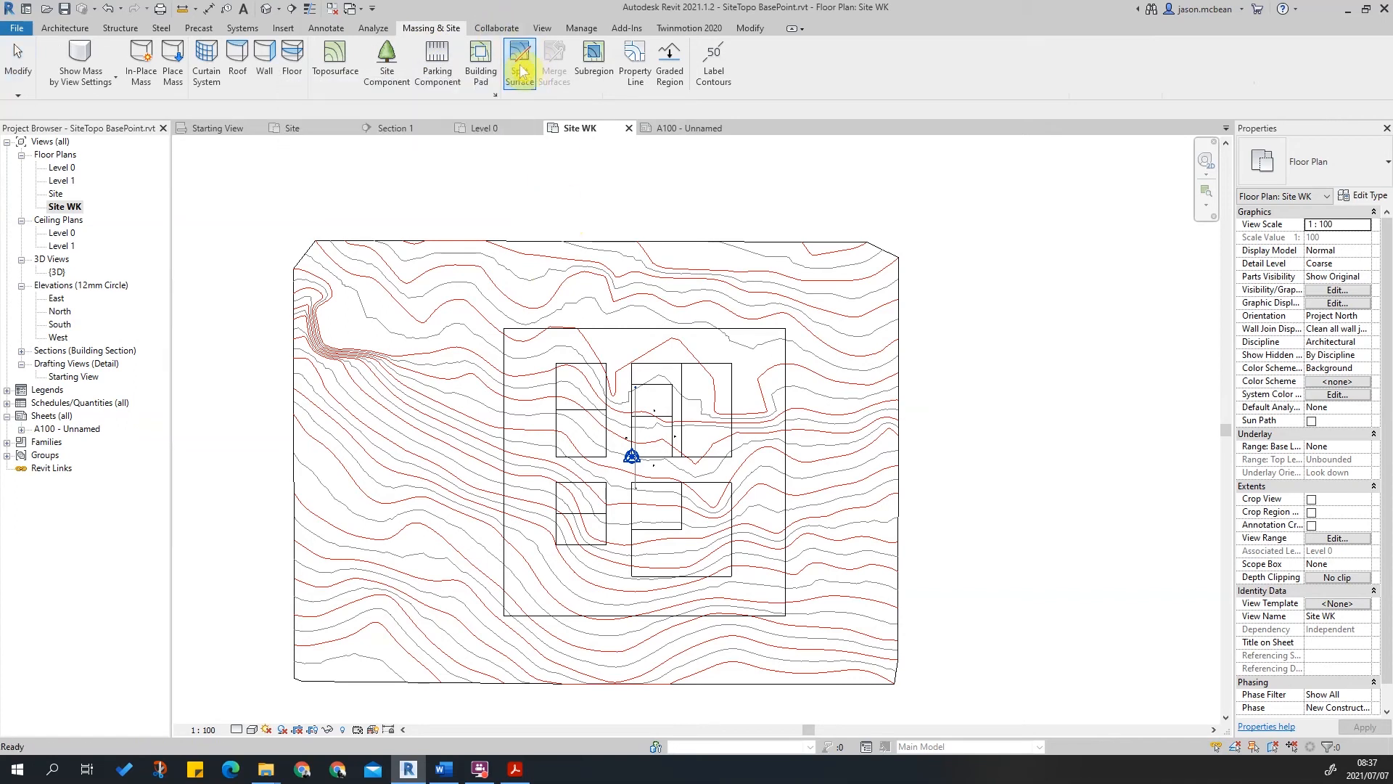
pyautogui.click(559, 262)
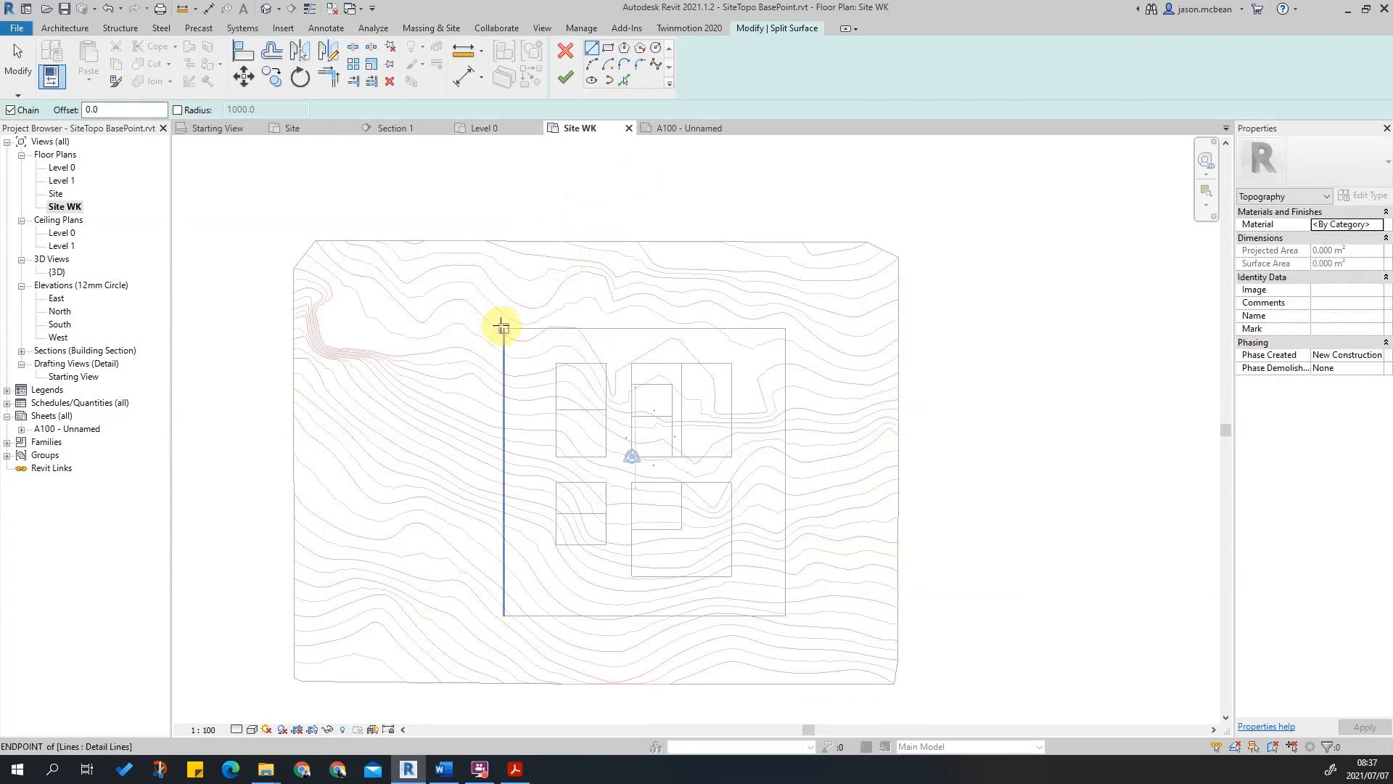
pyautogui.click(623, 81)
pyautogui.press('Tab')
pyautogui.click(696, 326)
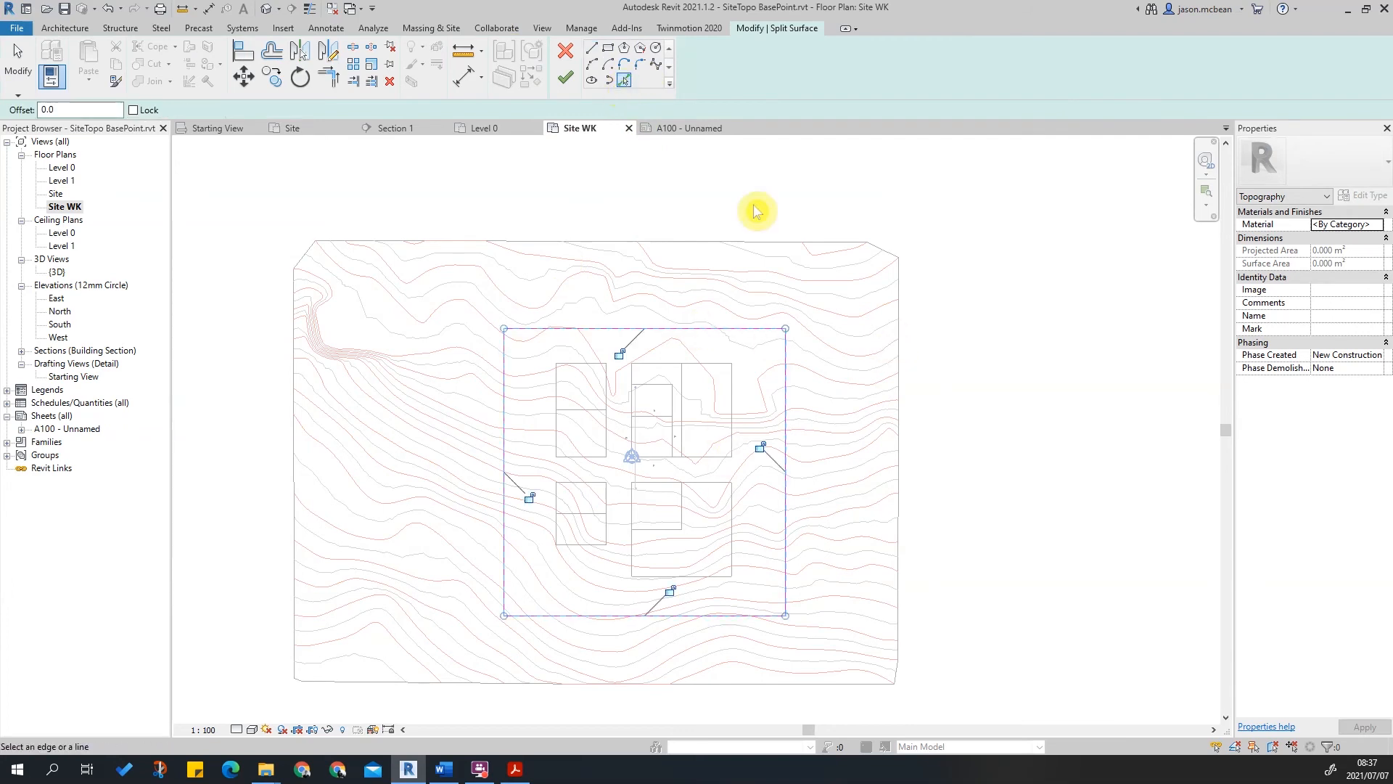
pyautogui.click(566, 78)
pyautogui.click(968, 314)
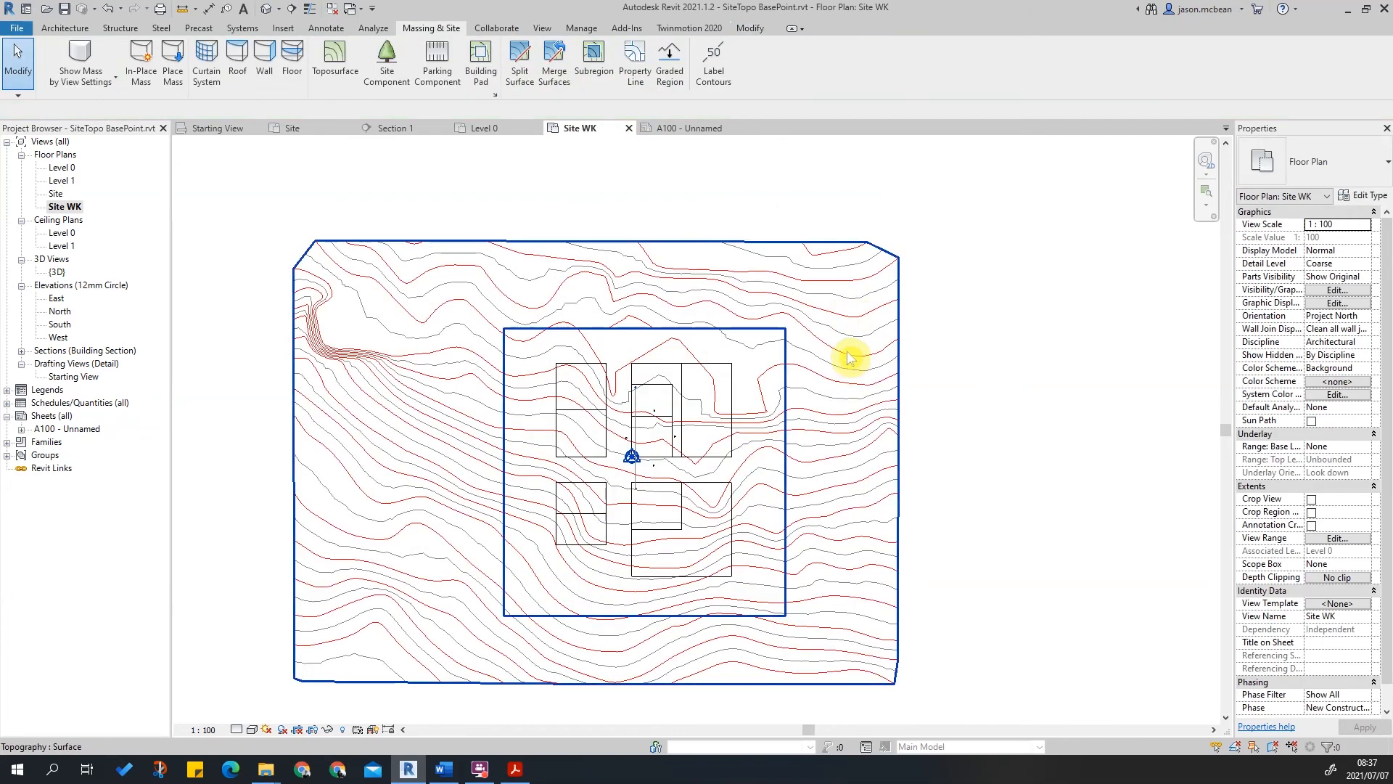
# Delete the outer split topography surface, keeping only the portion inside the rectangle around the property lines.
pyautogui.click(892, 332)
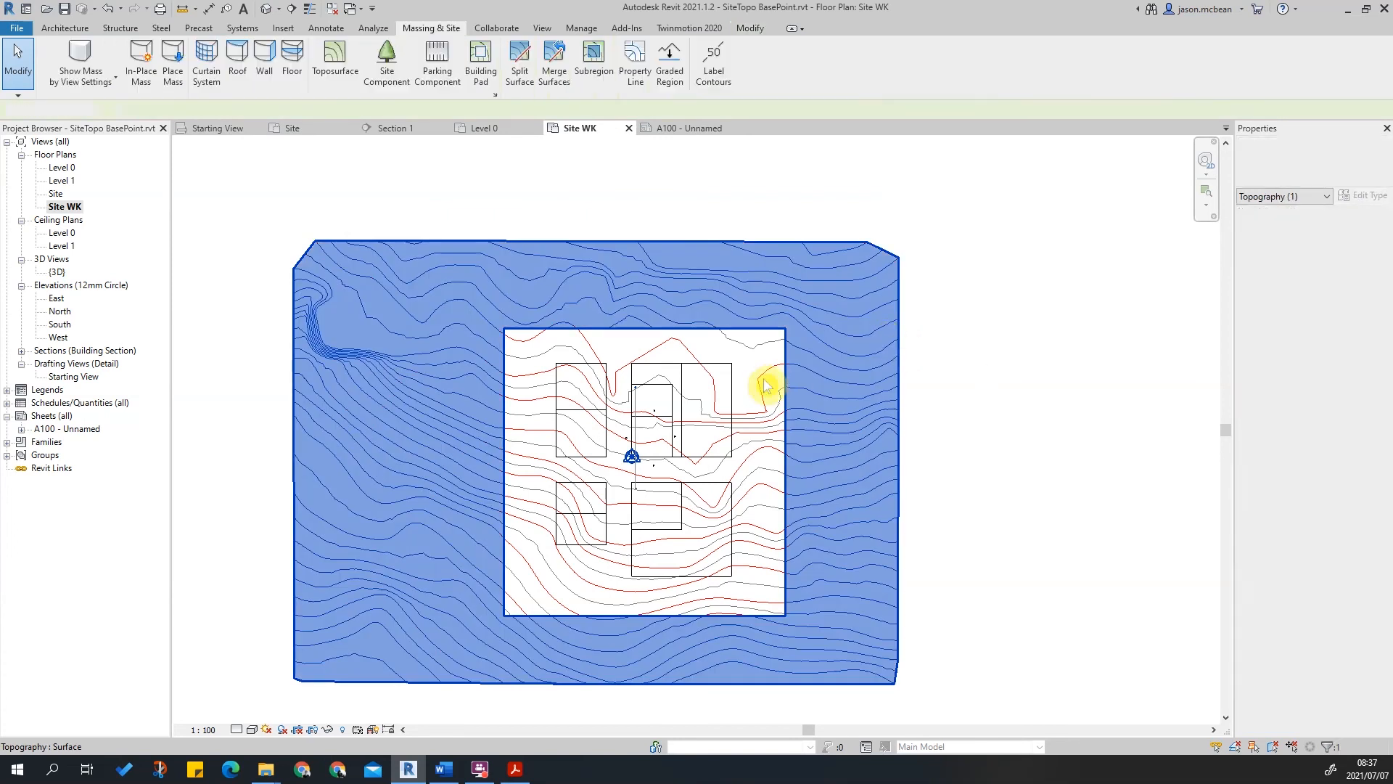
pyautogui.press('Escape')
pyautogui.click(755, 388)
pyautogui.press('Escape')
pyautogui.click(886, 384)
pyautogui.press('Delete')
pyautogui.scroll(3, 754, 419)
pyautogui.scroll(-2, 827, 341)
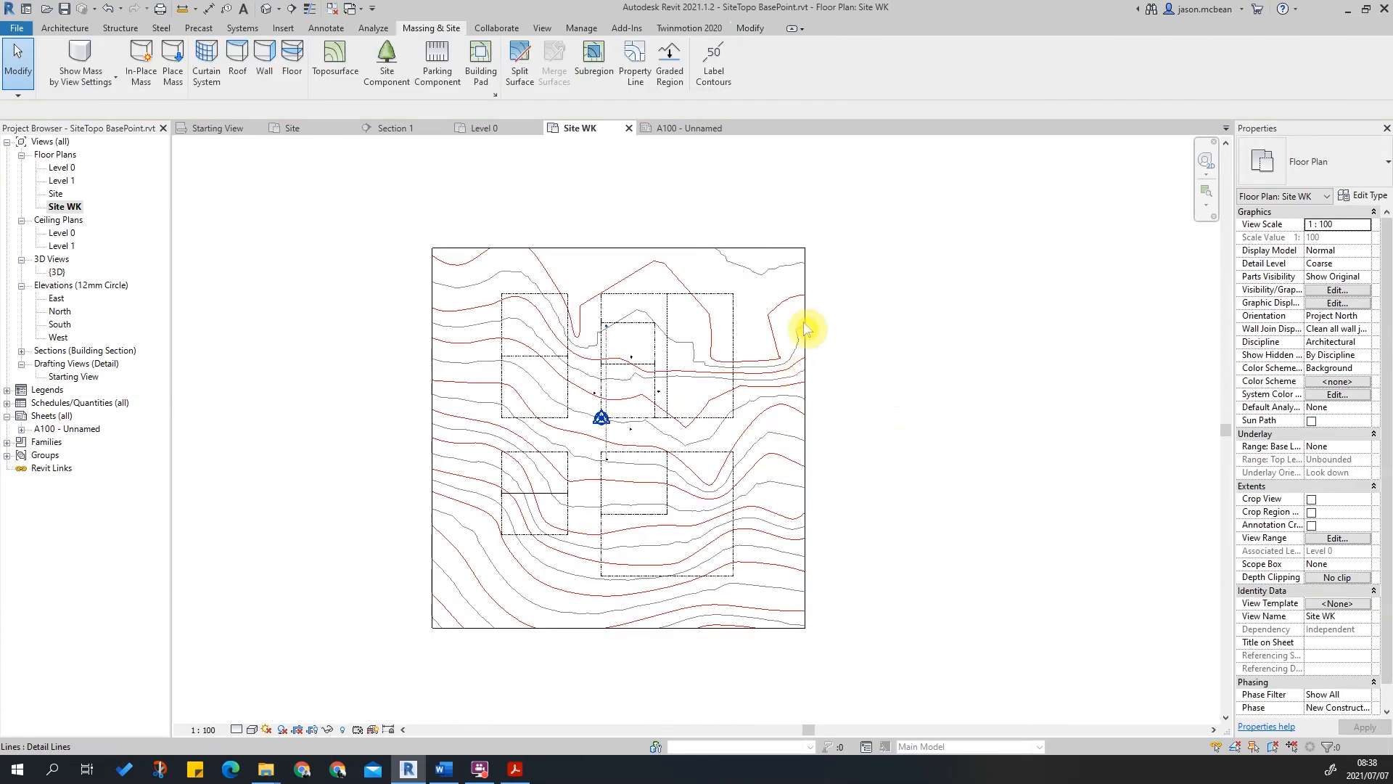
pyautogui.click(811, 323)
pyautogui.press('Escape')
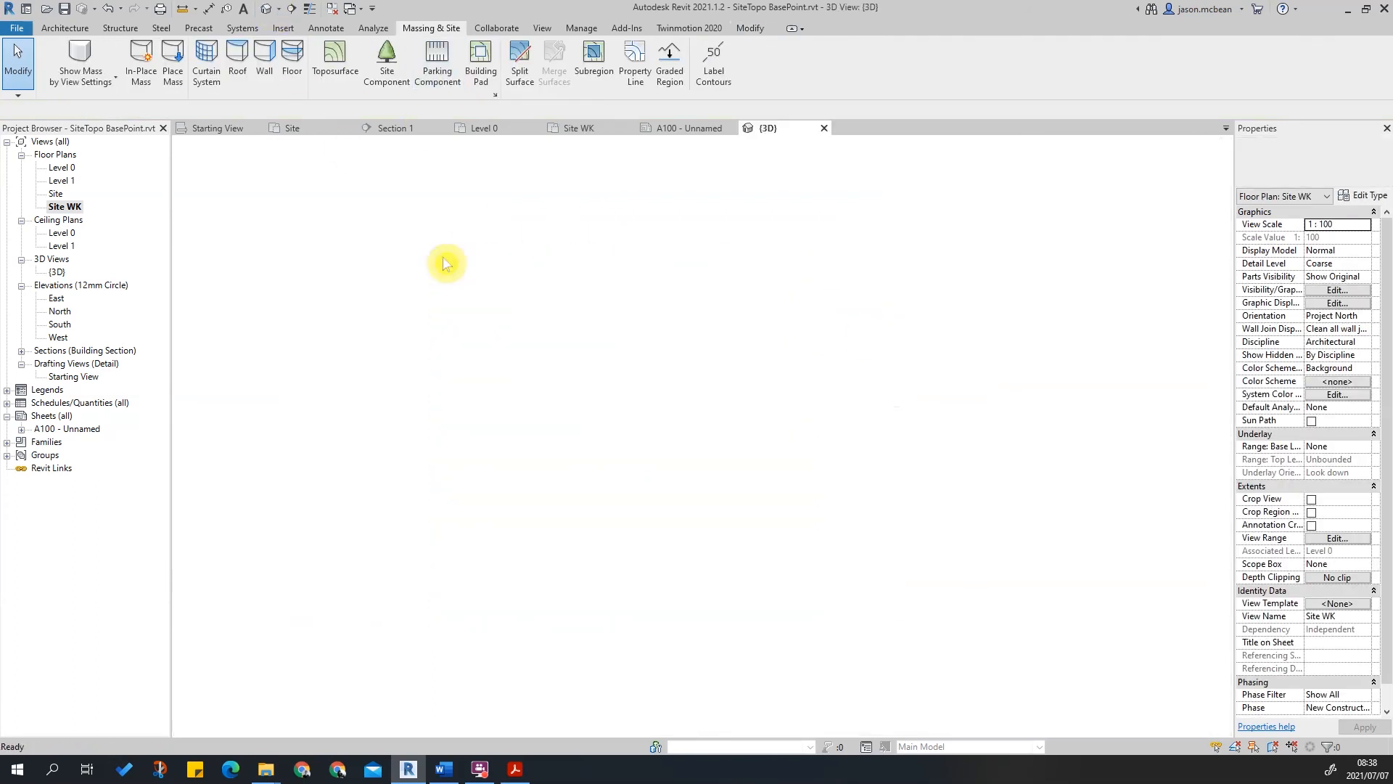
# Open the default 3D view and inspect the trimmed toposurface.
pyautogui.click(267, 9)
pyautogui.scroll(4, 715, 444)
pyautogui.keyDown('shift'); pyautogui.moveTo(714, 445); pyautogui.dragTo(700, 360, button='middle'); pyautogui.keyUp('shift')
pyautogui.click(796, 407)
pyautogui.press('Escape')
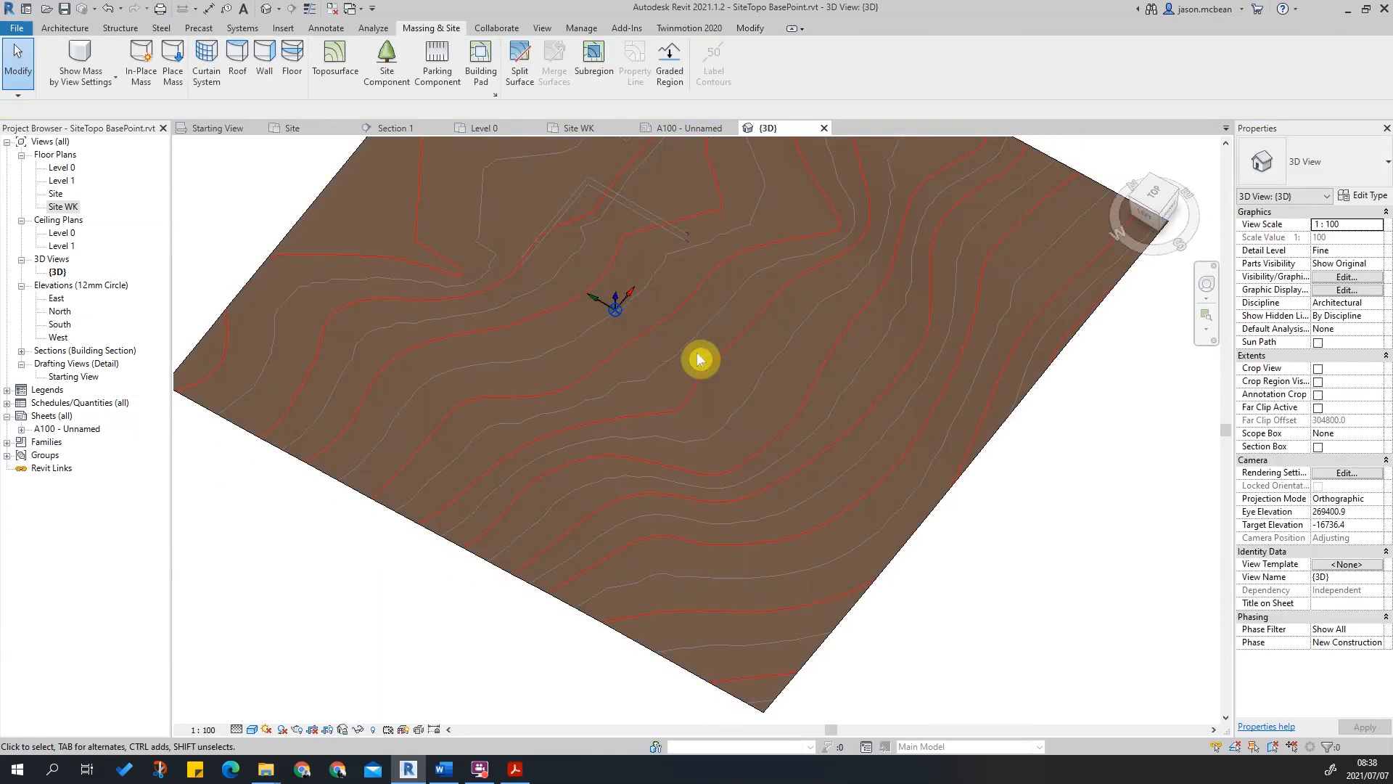
# Open the Site floor plan and check the contours and property lines within its crop region.
pyautogui.click(55, 194)
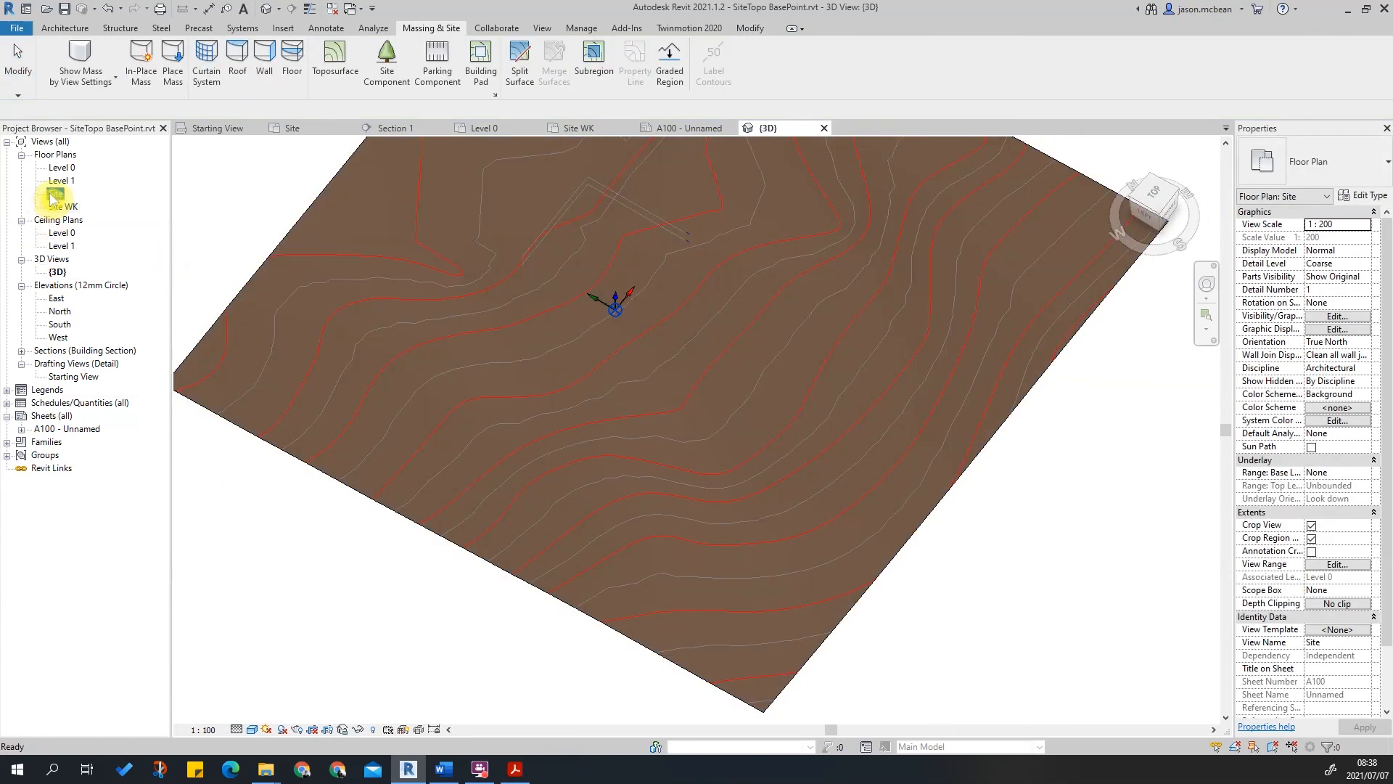
pyautogui.doubleClick(56, 194)
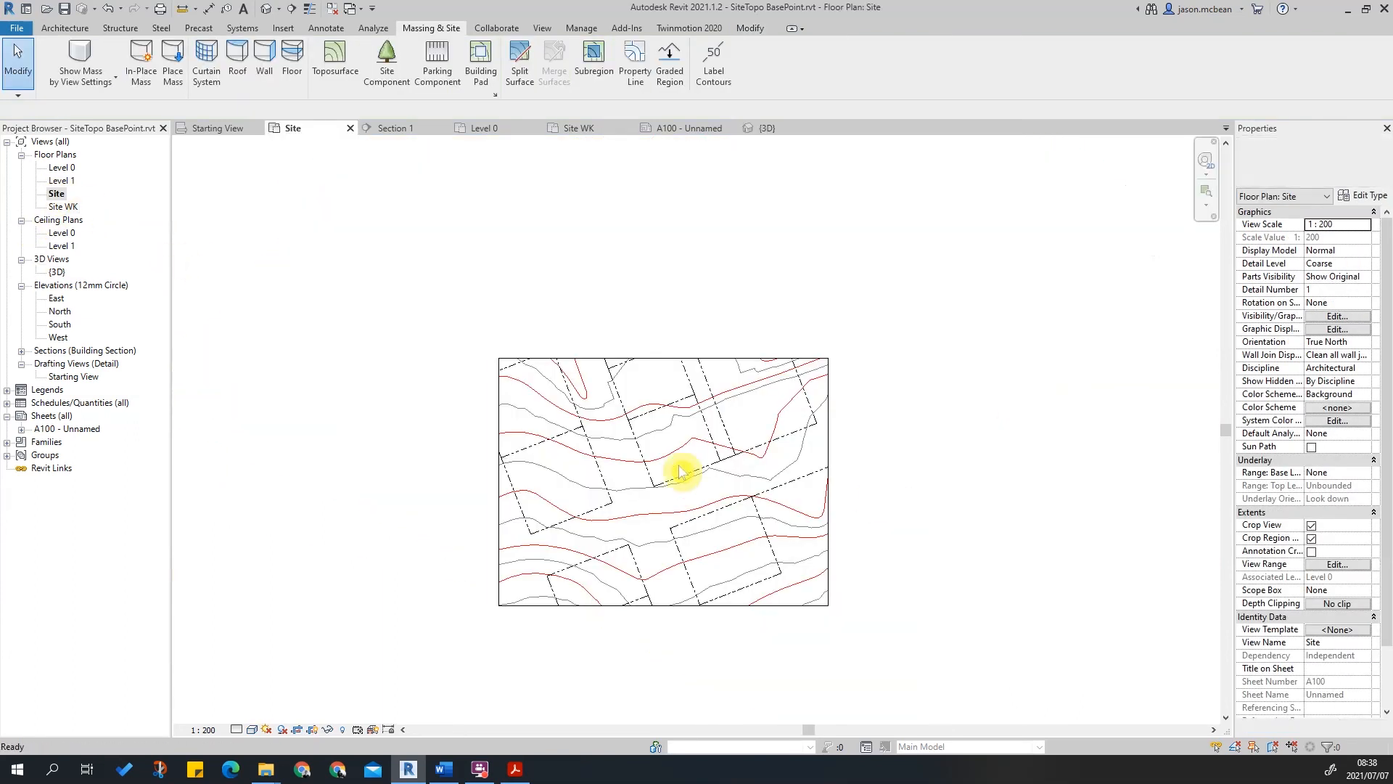
pyautogui.scroll(3, 672, 538)
pyautogui.scroll(-3, 973, 348)
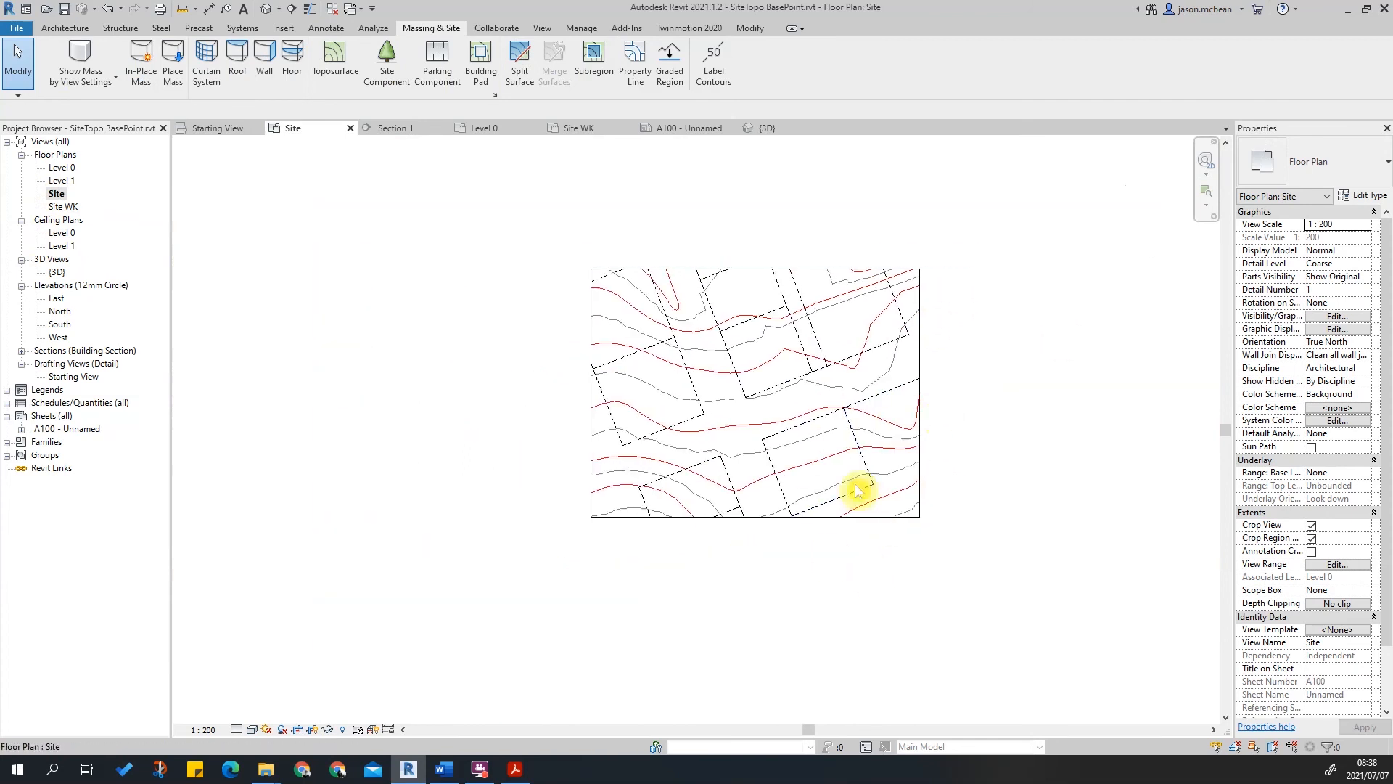
pyautogui.scroll(3, 943, 573)
pyautogui.click(945, 578)
pyautogui.scroll(-3, 946, 578)
pyautogui.click(994, 590)
pyautogui.scroll(3, 848, 398)
pyautogui.middleClick(707, 401)
pyautogui.middleClick(707, 401)
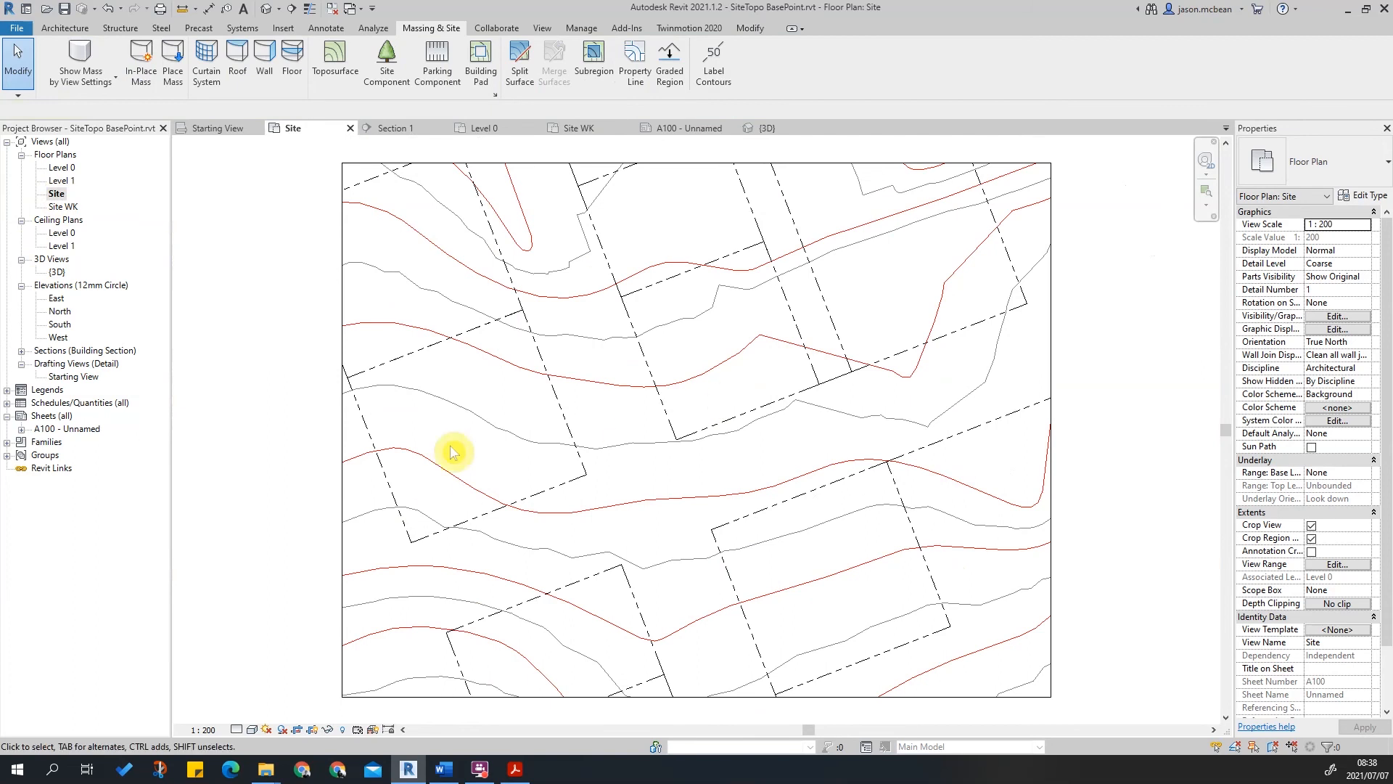
# Return to the Site WK floor plan, fit it to the window and check its Orientation setting.
pyautogui.doubleClick(62, 206)
pyautogui.middleClick(815, 395)
pyautogui.middleClick(815, 394)
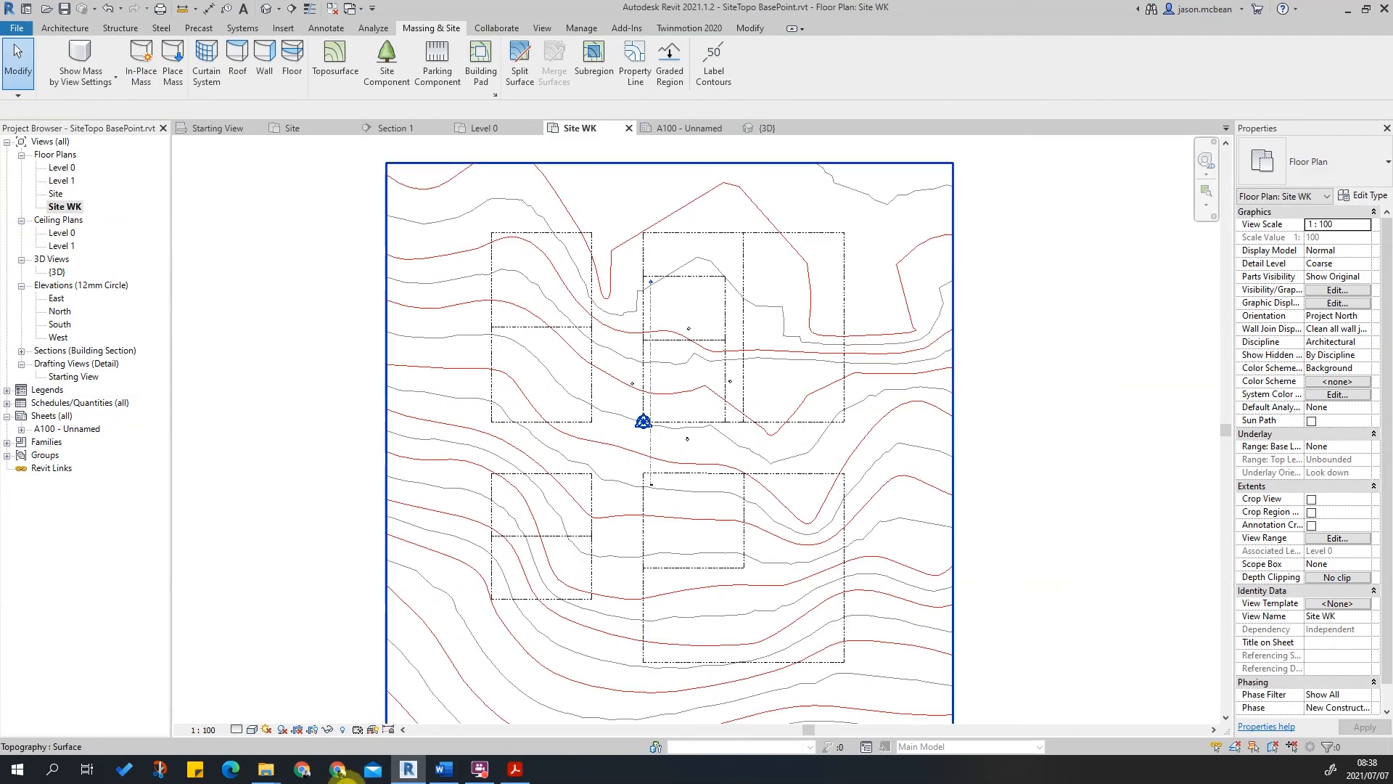
pyautogui.click(1368, 306)
pyautogui.press('Escape')
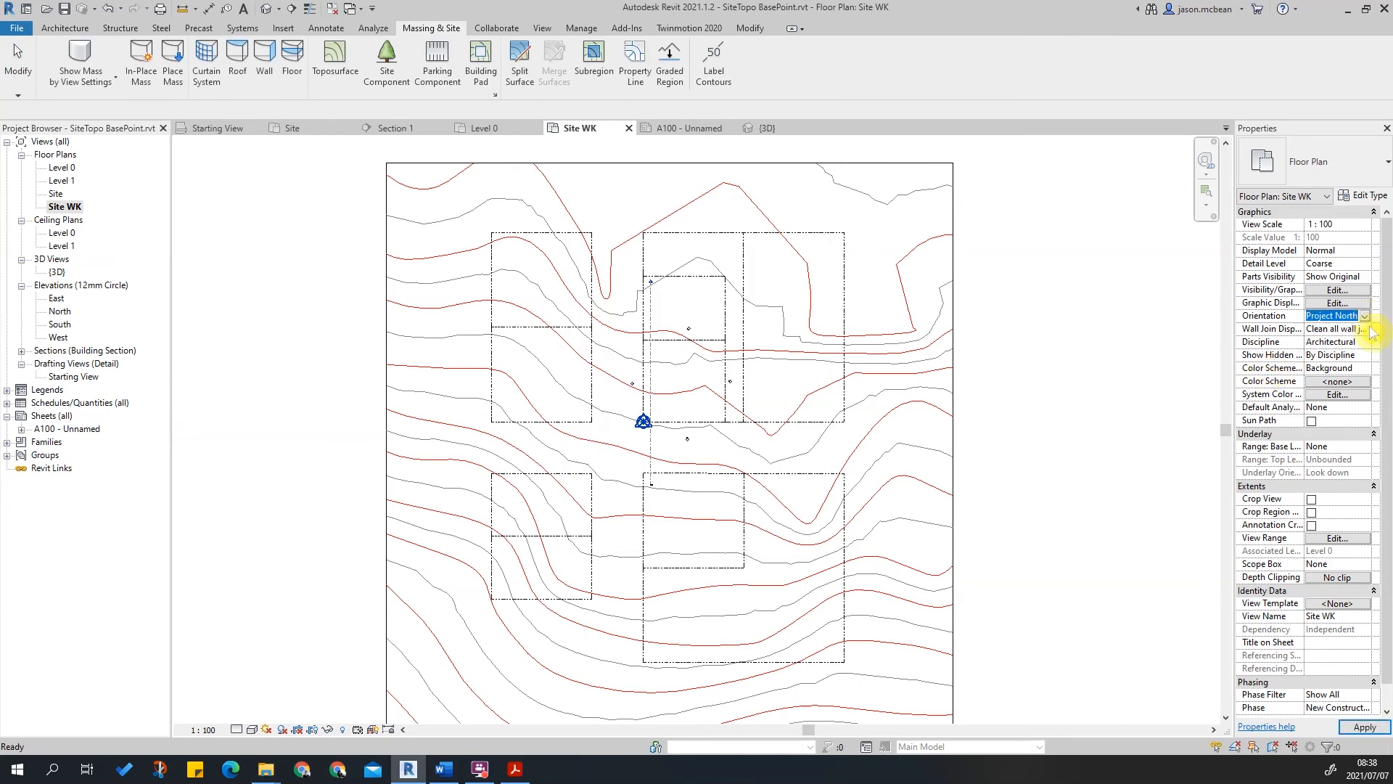
pyautogui.click(902, 363)
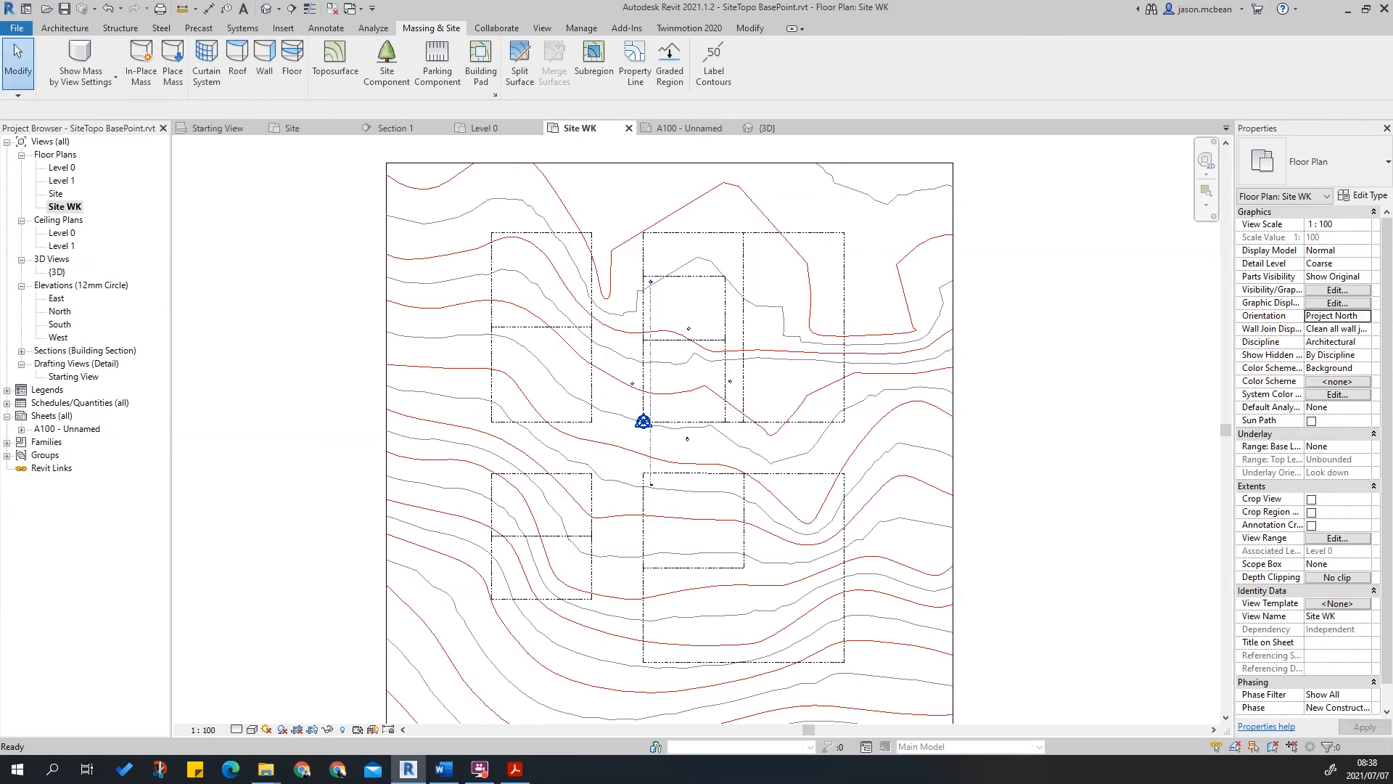
# Set the Site WK floor plan's orientation to True North and check the rotated topography and property lines.
pyautogui.click(1365, 325)
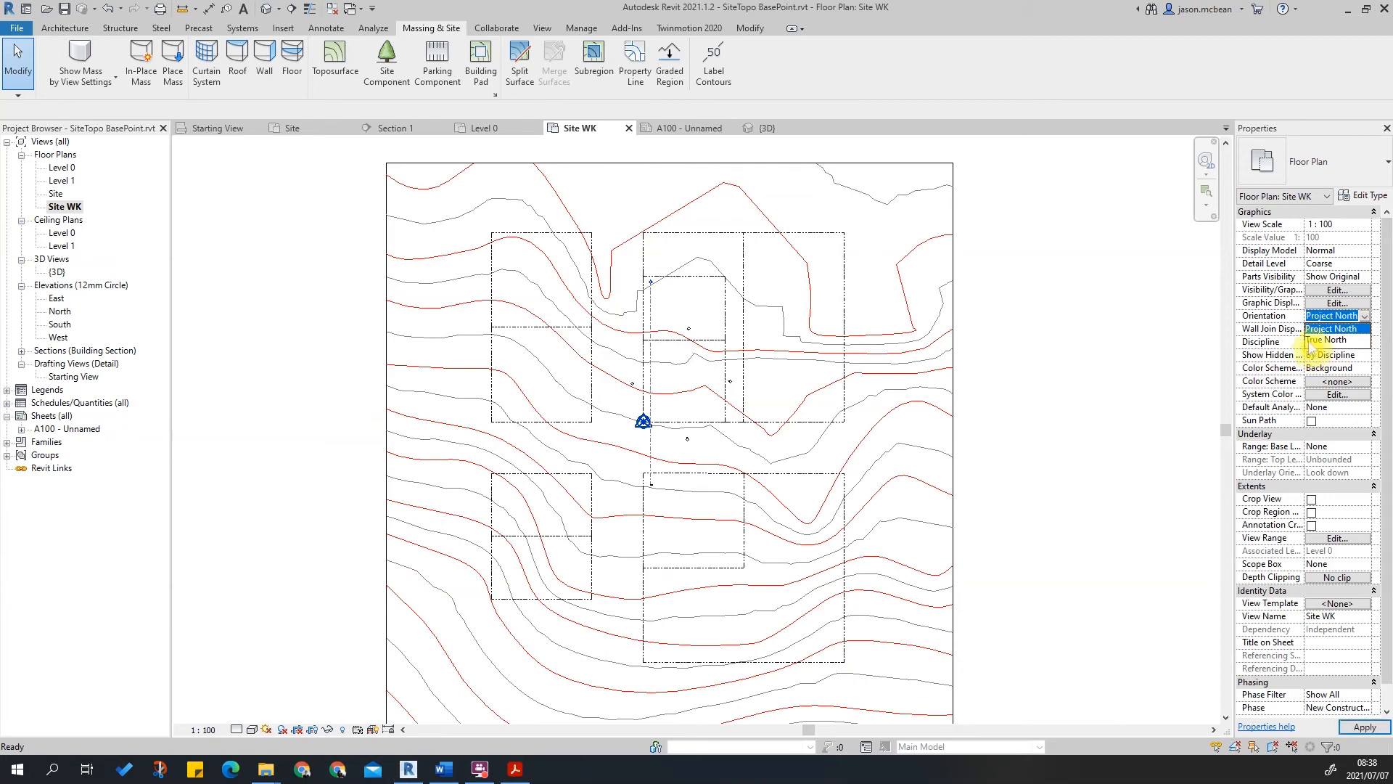
pyautogui.click(1313, 340)
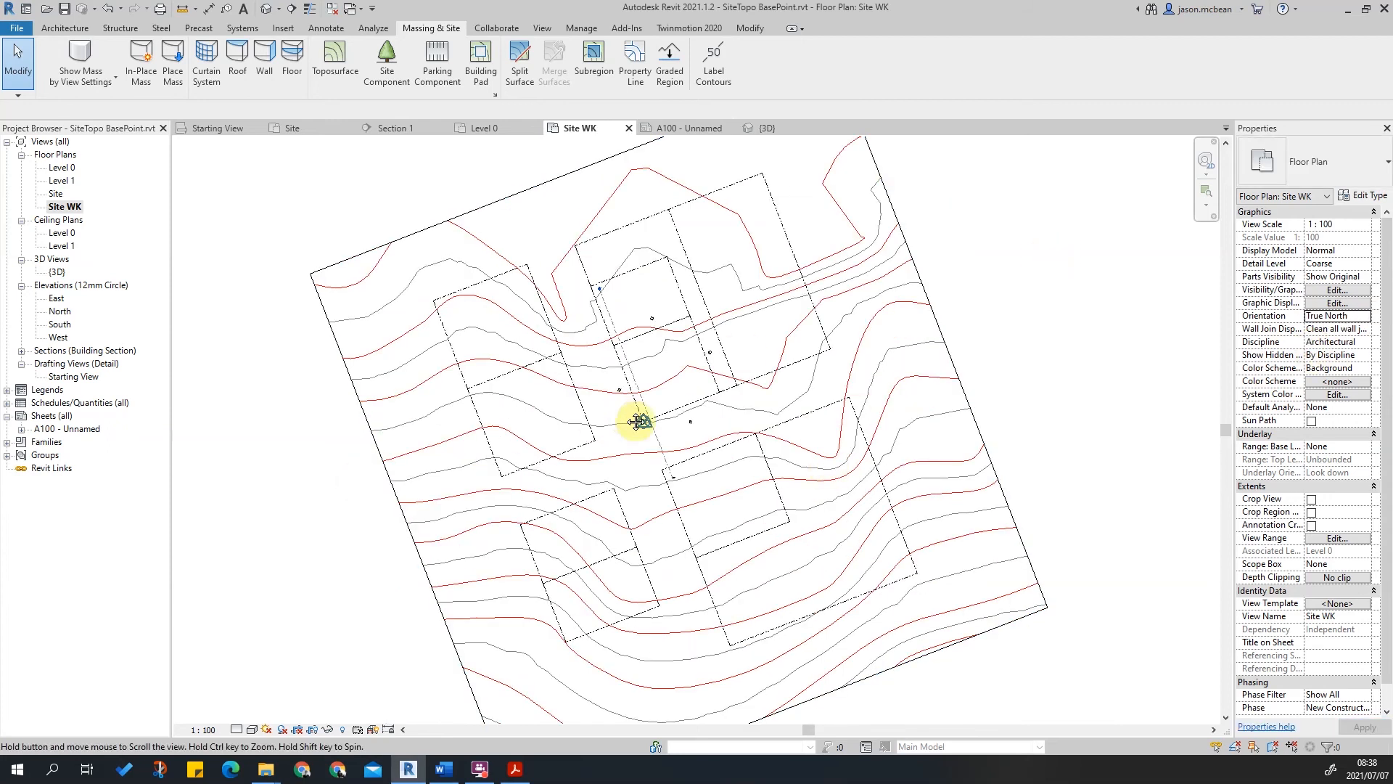
pyautogui.scroll(4, 638, 405)
pyautogui.moveTo(886, 529); pyautogui.dragTo(655, 411, button='middle')
pyautogui.scroll(-4, 653, 411)
pyautogui.scroll(-2, 618, 384)
pyautogui.scroll(2, 553, 434)
pyautogui.scroll(-3, 557, 432)
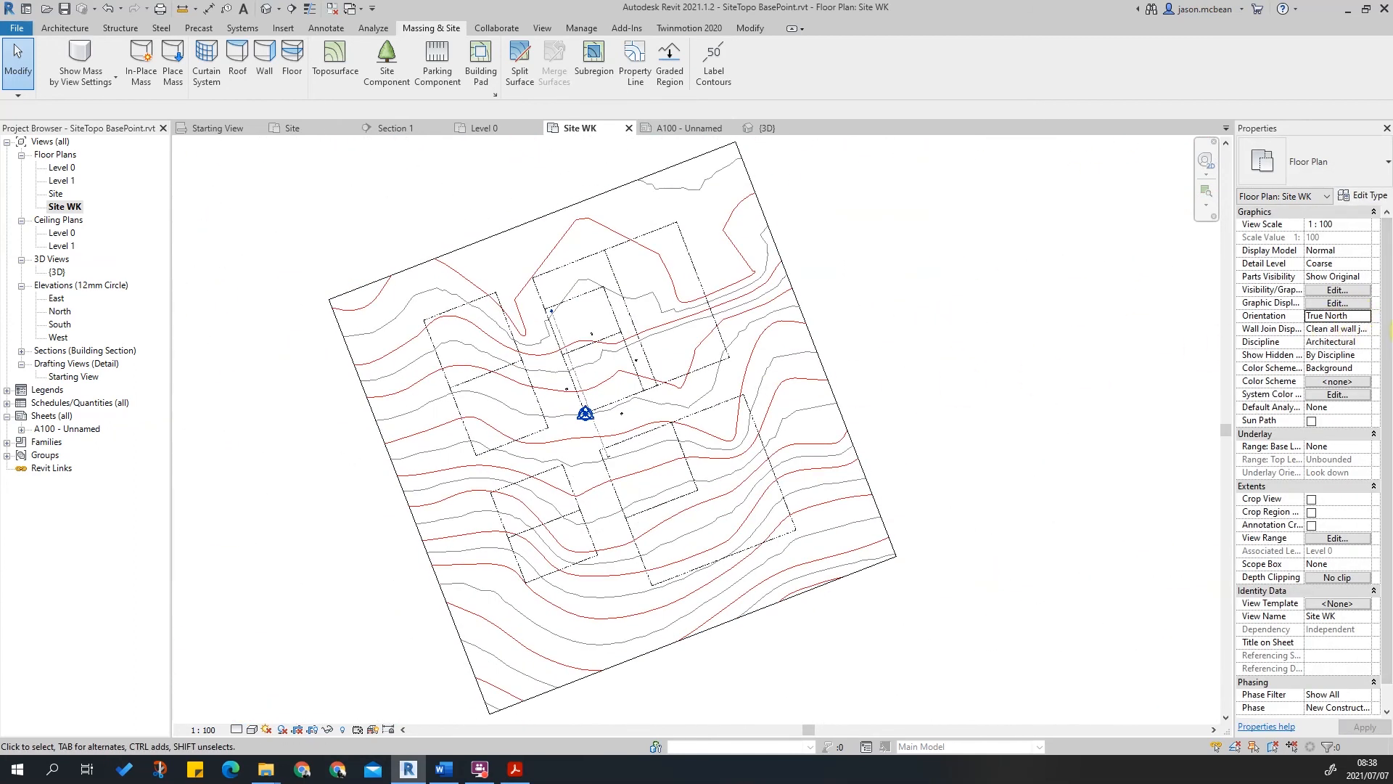
# Turn on the Raster Images category and the imported Brooklyn.DWG in the Site WK visibility/graphics overrides.
pyautogui.scroll(2, 595, 648)
pyautogui.press('v')
pyautogui.press('v')
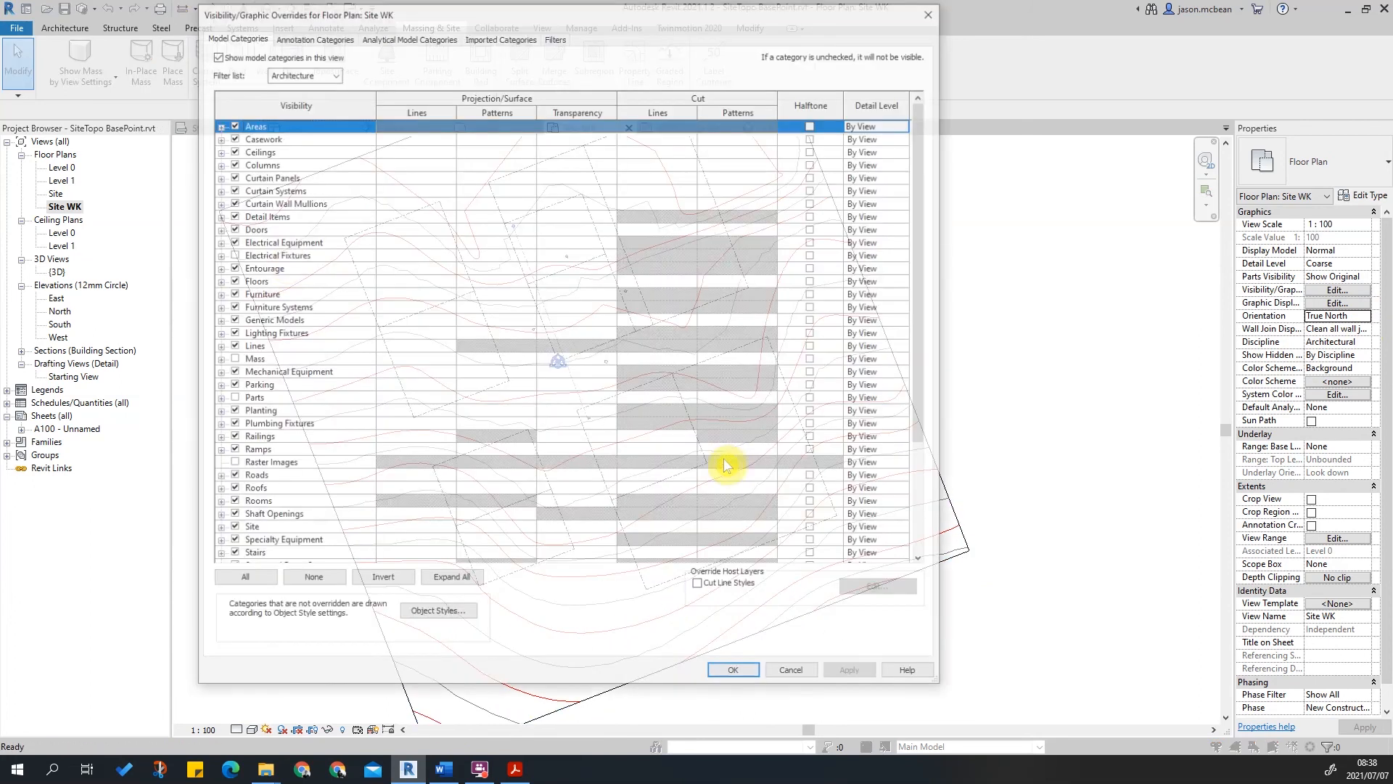
pyautogui.click(271, 270)
pyautogui.press('r')
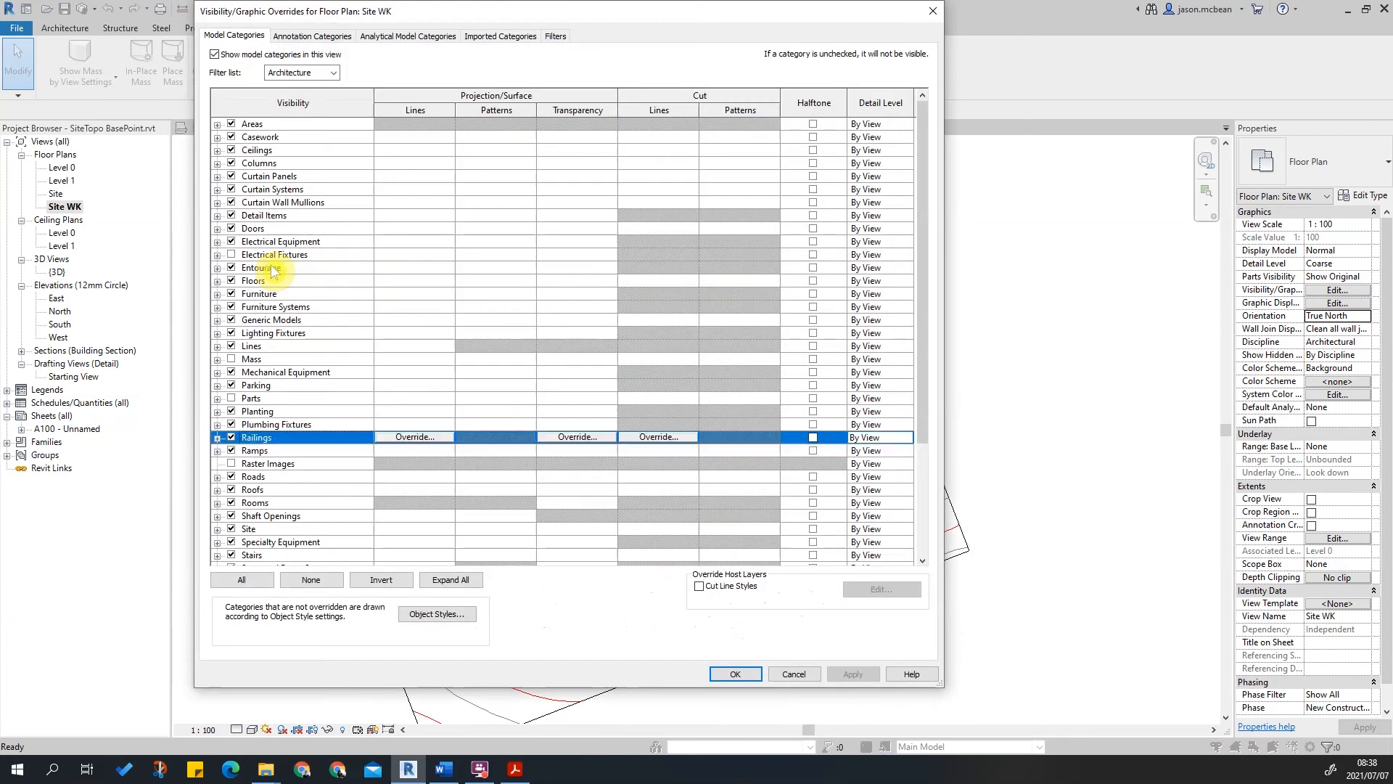
pyautogui.click(231, 464)
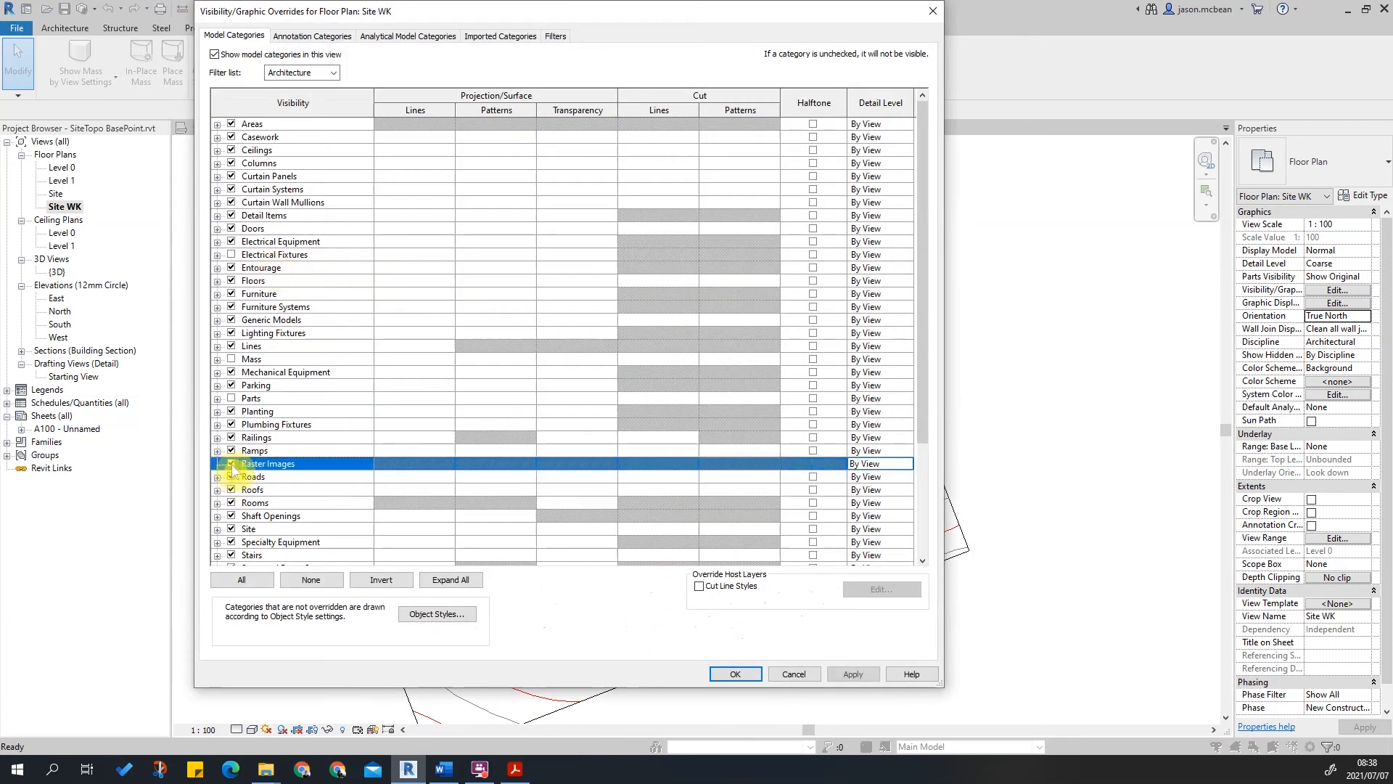
pyautogui.click(500, 37)
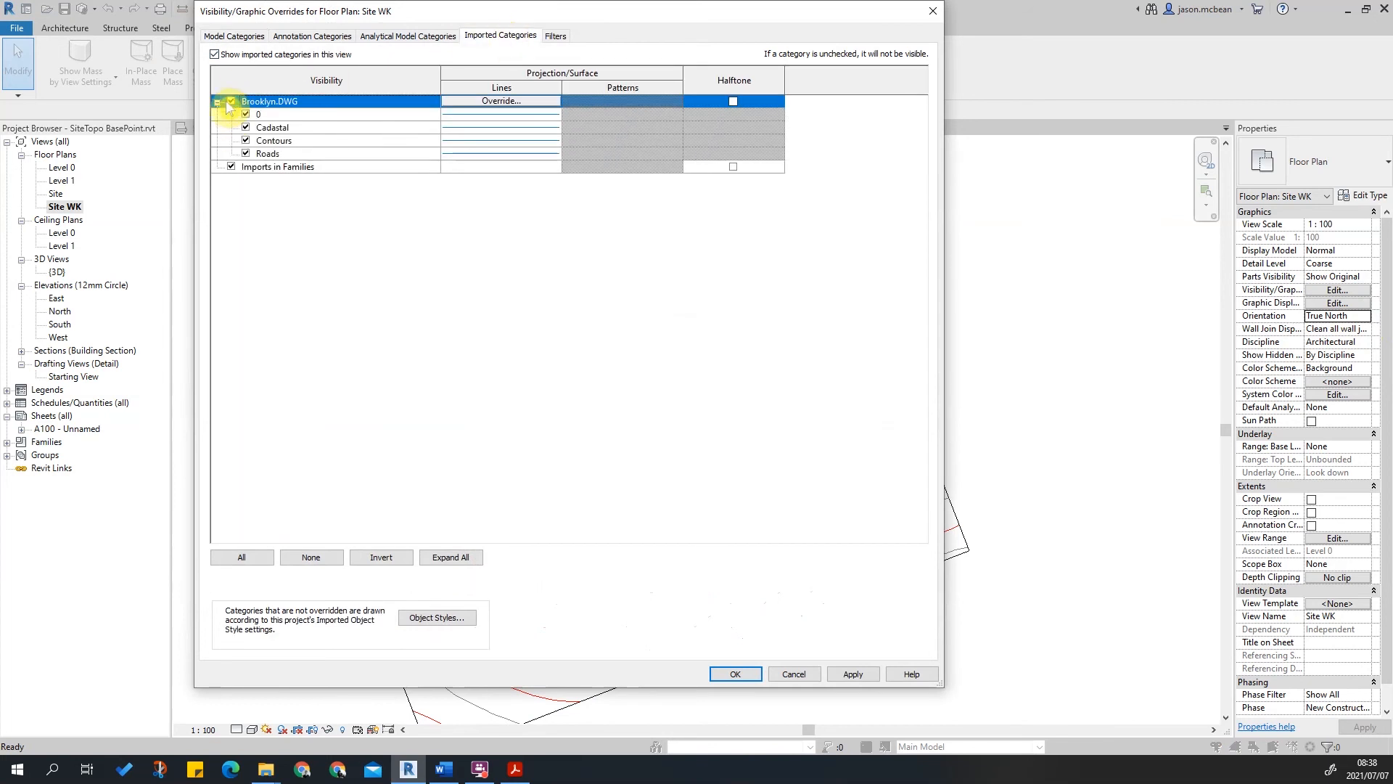
pyautogui.click(853, 675)
pyautogui.click(736, 673)
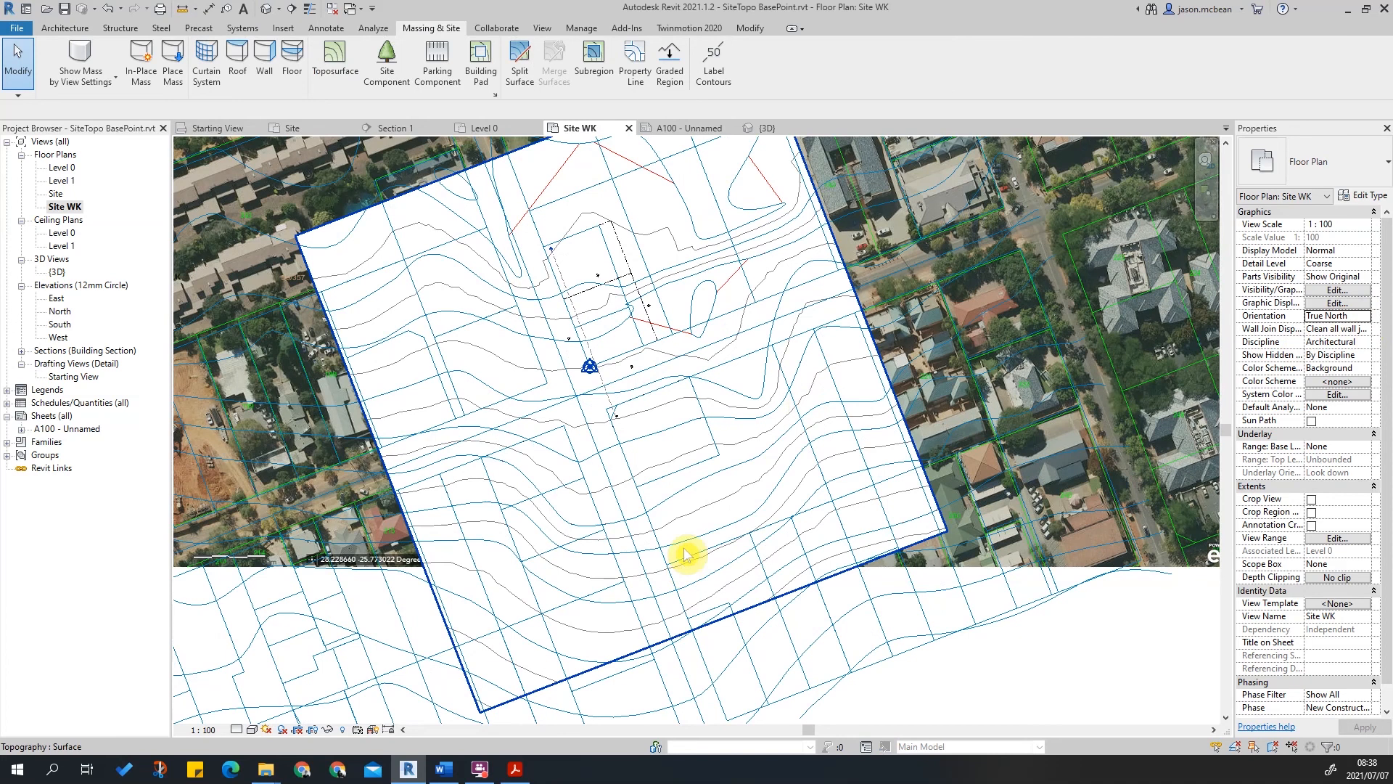
# Review the Topography category in the Site WK visibility/graphics overrides.
pyautogui.press('v')
pyautogui.press('v')
pyautogui.click(320, 386)
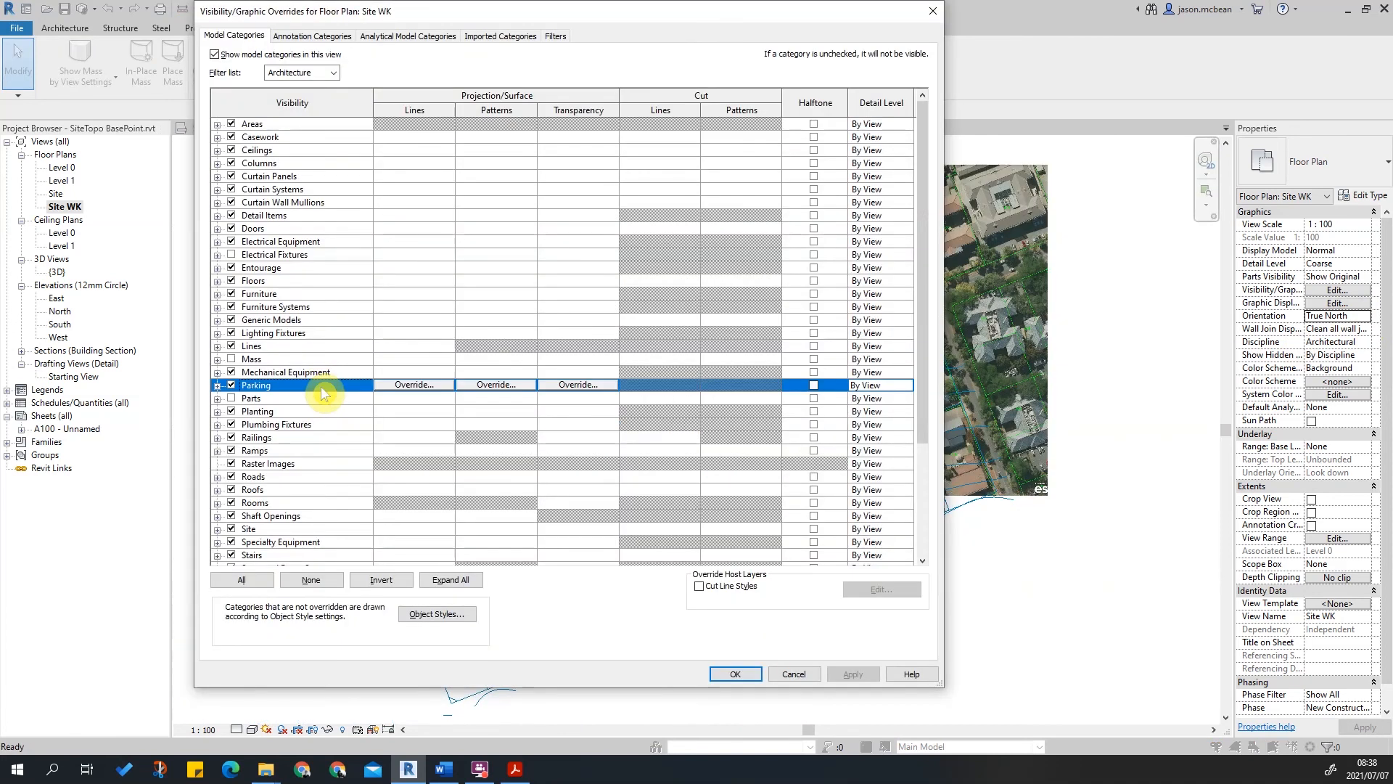
pyautogui.press('t')
pyautogui.click(735, 674)
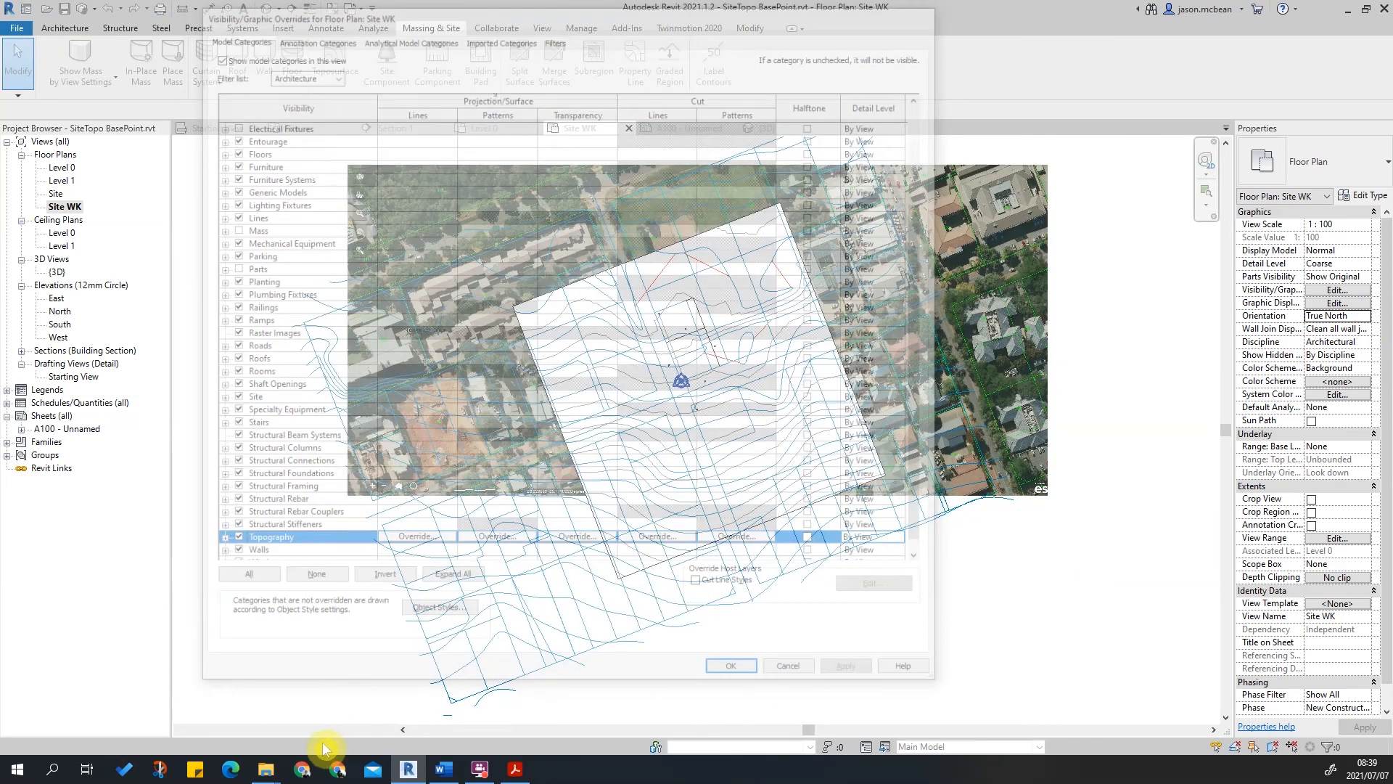
# Temporarily hide the topography surface over the aerial image and apply the hiding to the Site WK view.
pyautogui.click(330, 730)
pyautogui.click(699, 529)
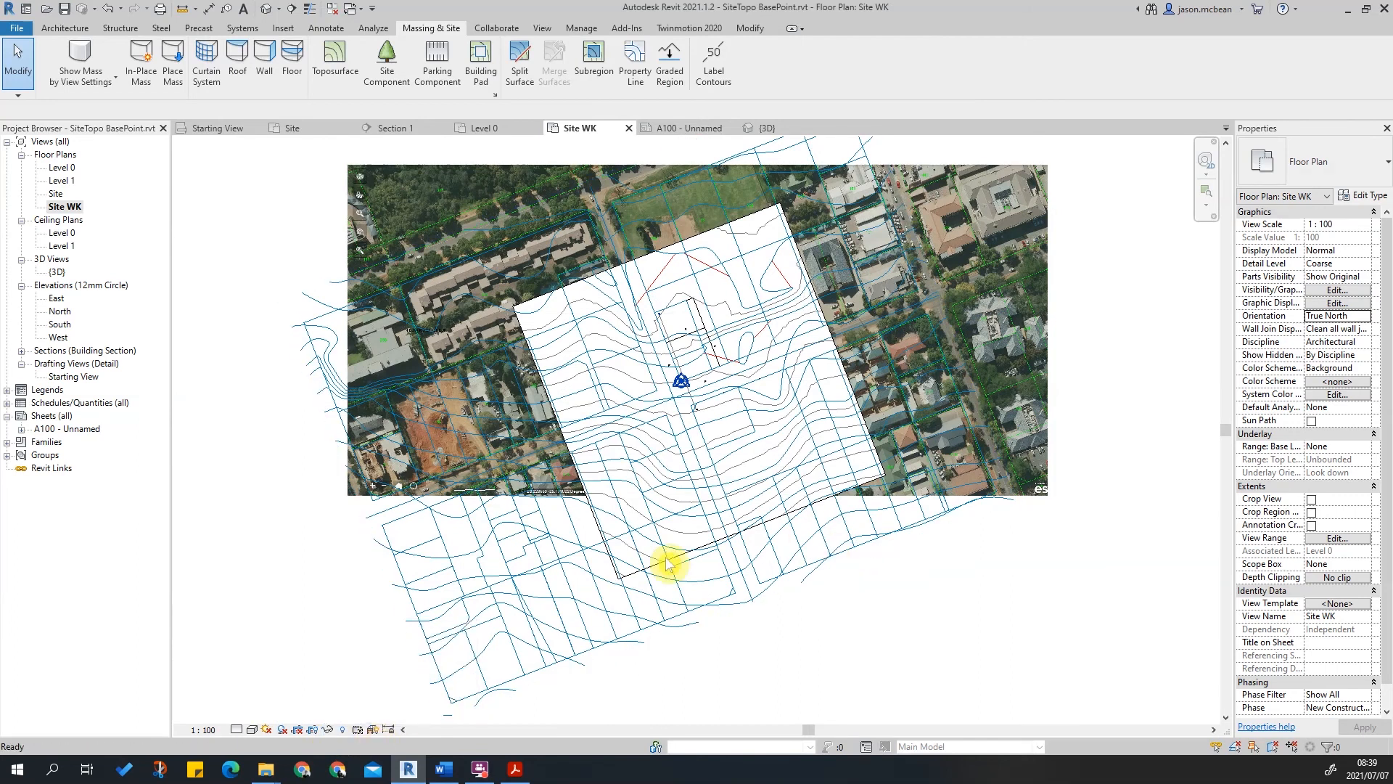
pyautogui.scroll(3, 645, 566)
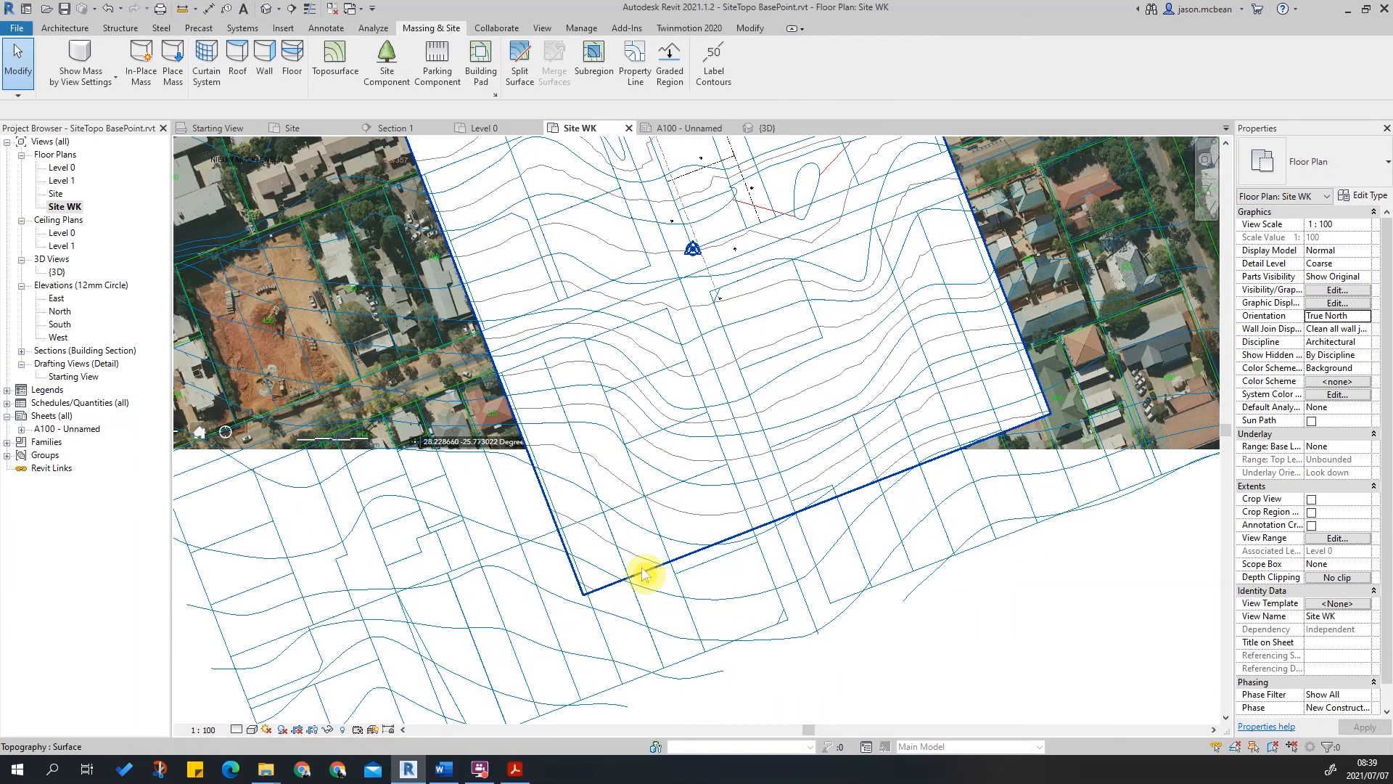
pyautogui.click(328, 730)
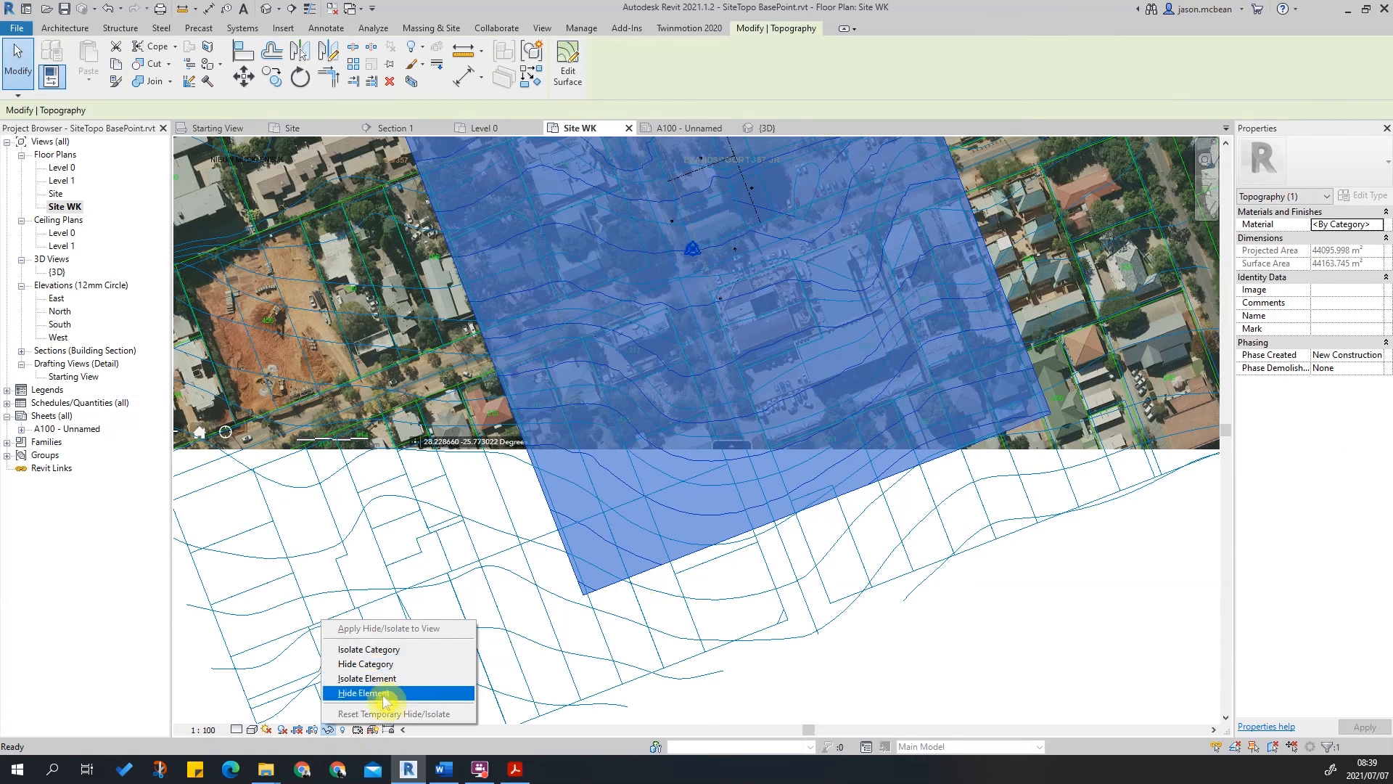
pyautogui.click(398, 693)
pyautogui.scroll(-3, 775, 537)
pyautogui.scroll(3, 746, 395)
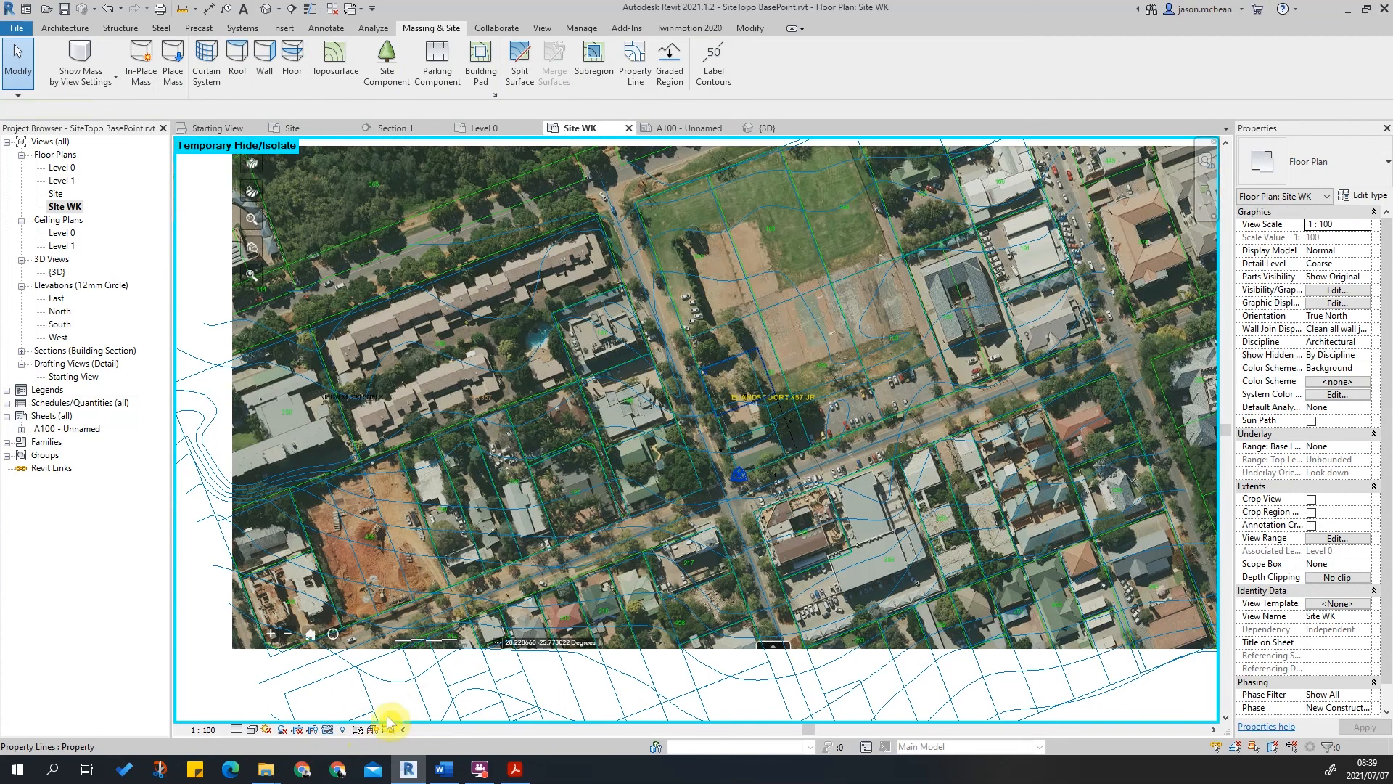
pyautogui.click(328, 730)
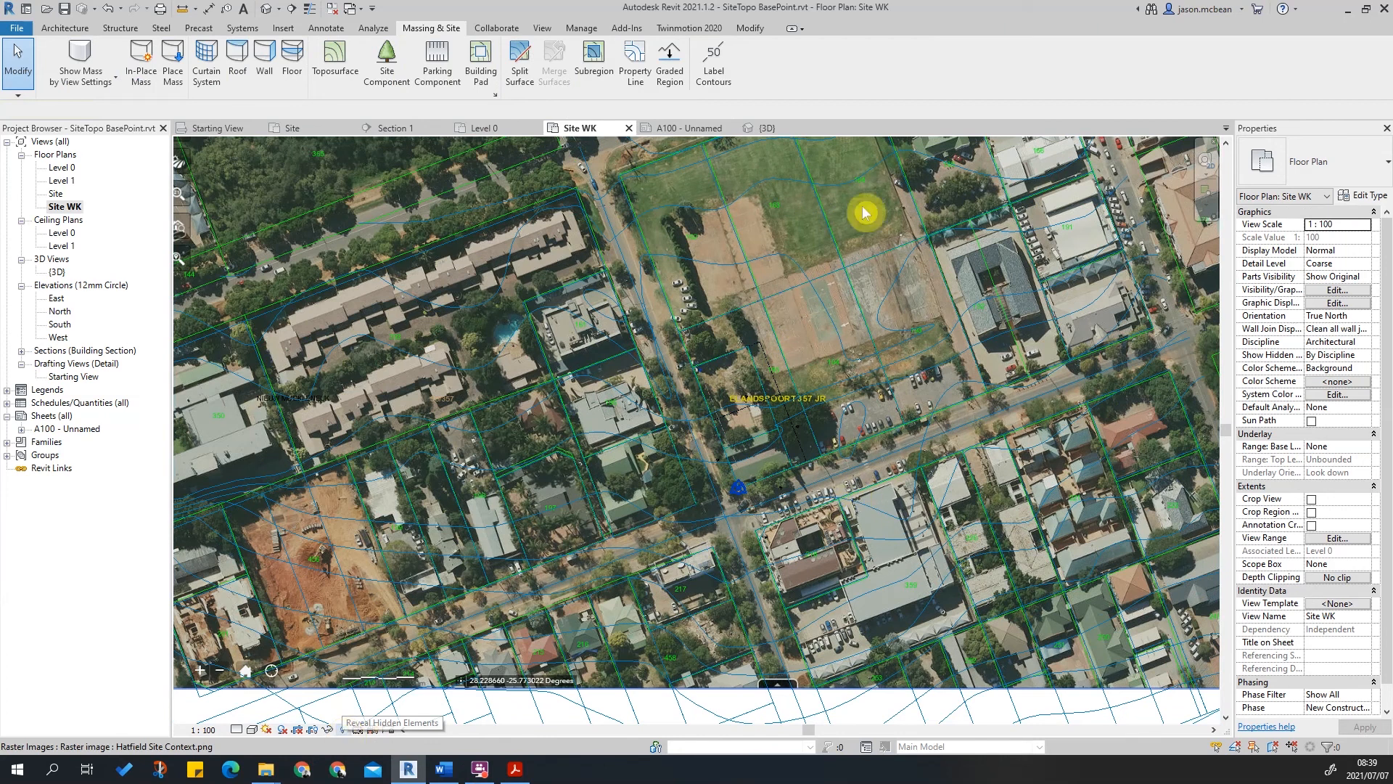
# Try to unhide the topography surface while revealing hidden elements, and review the Topography subcategories in the visibility/graphics overrides.
pyautogui.click(616, 78)
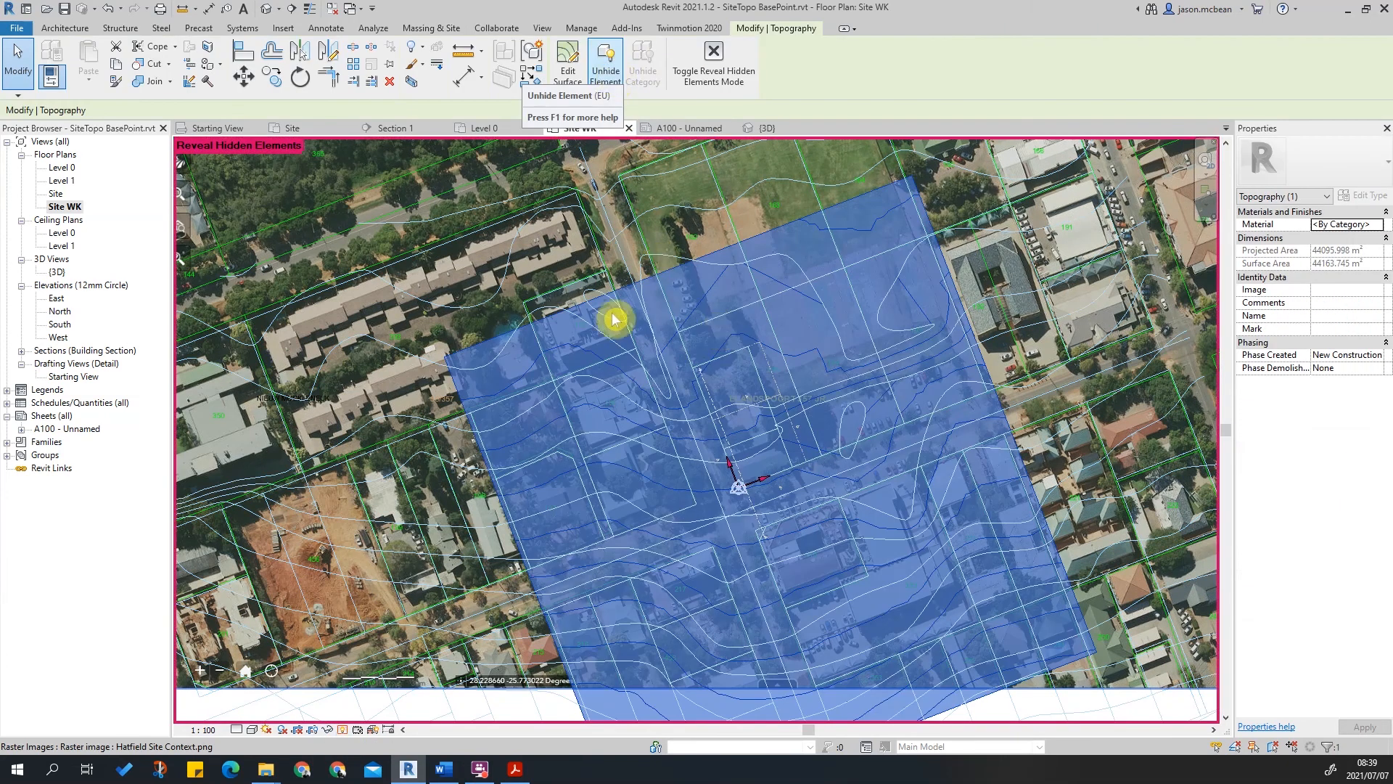
pyautogui.press('v')
pyautogui.press('v')
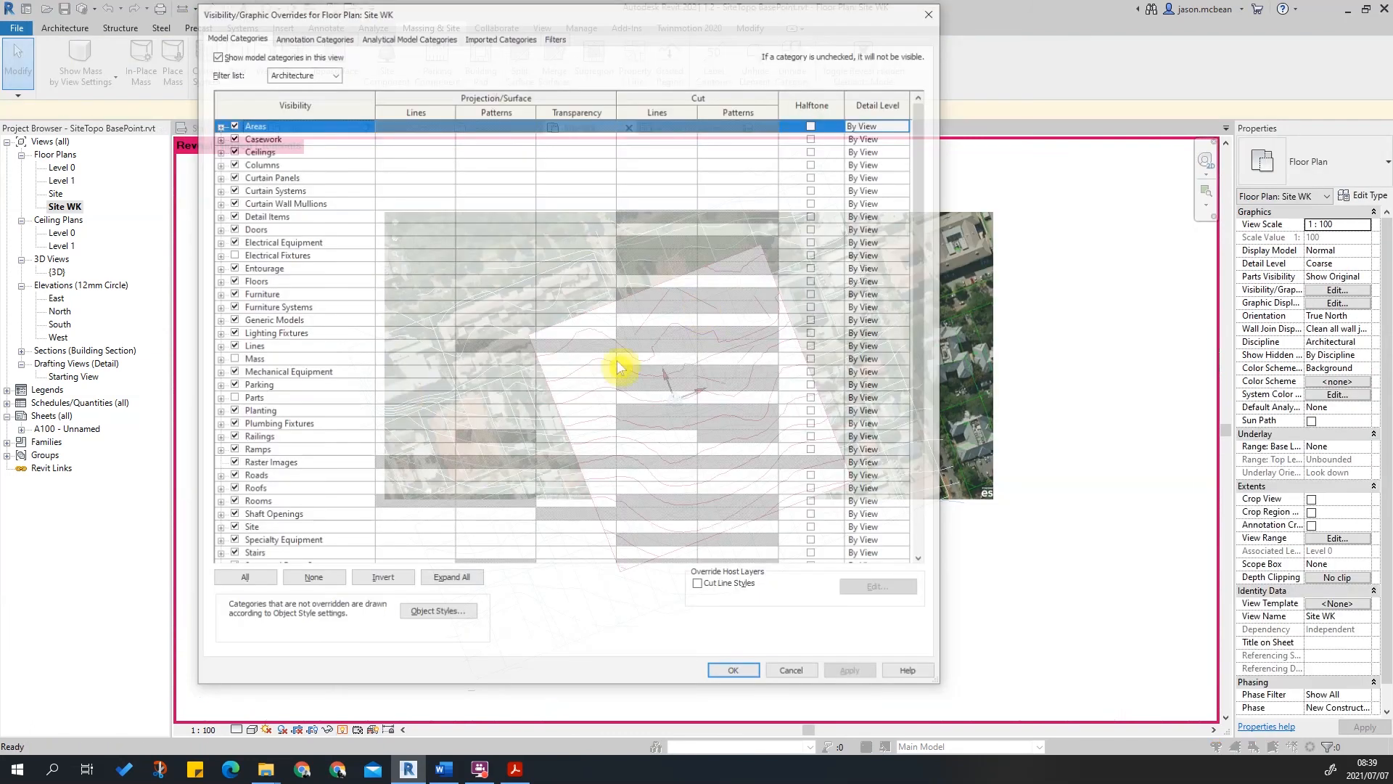
pyautogui.scroll(-4, 291, 533)
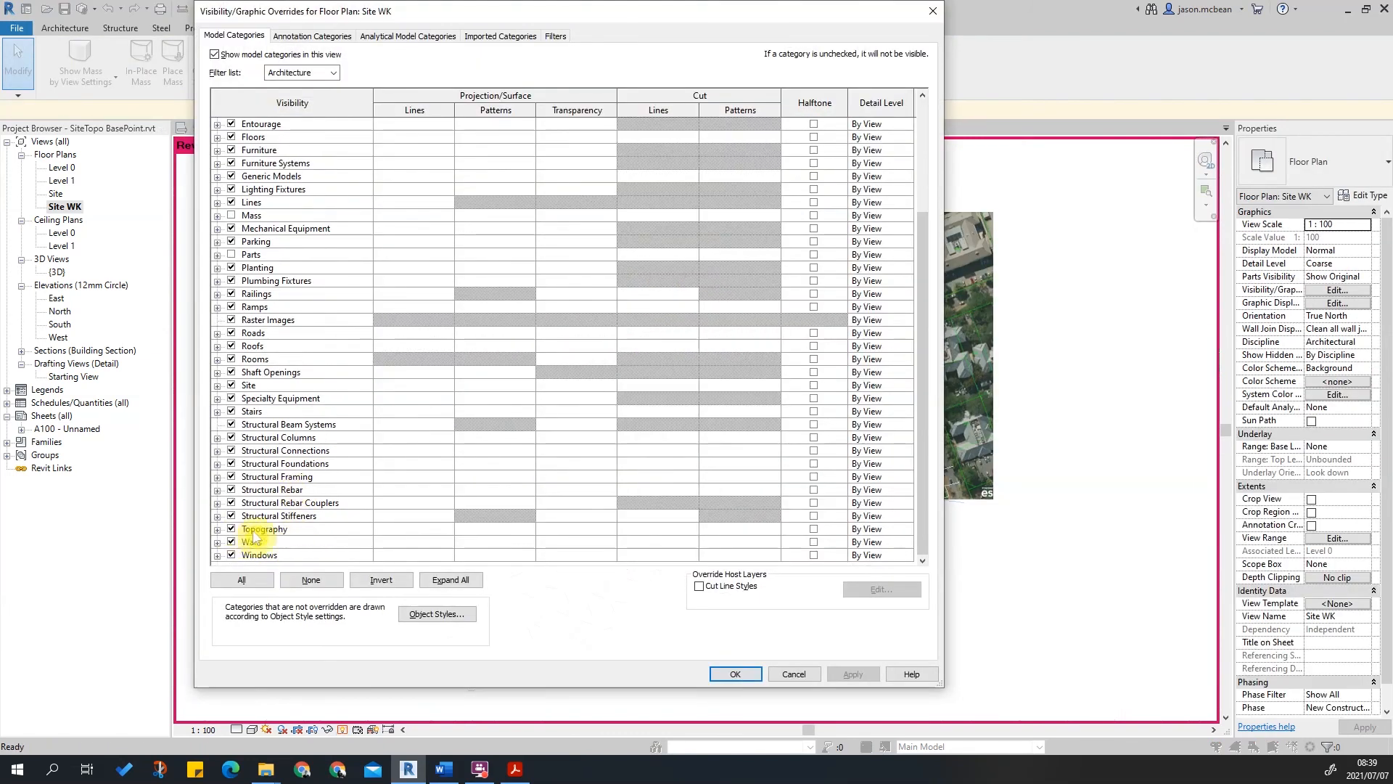
pyautogui.click(217, 529)
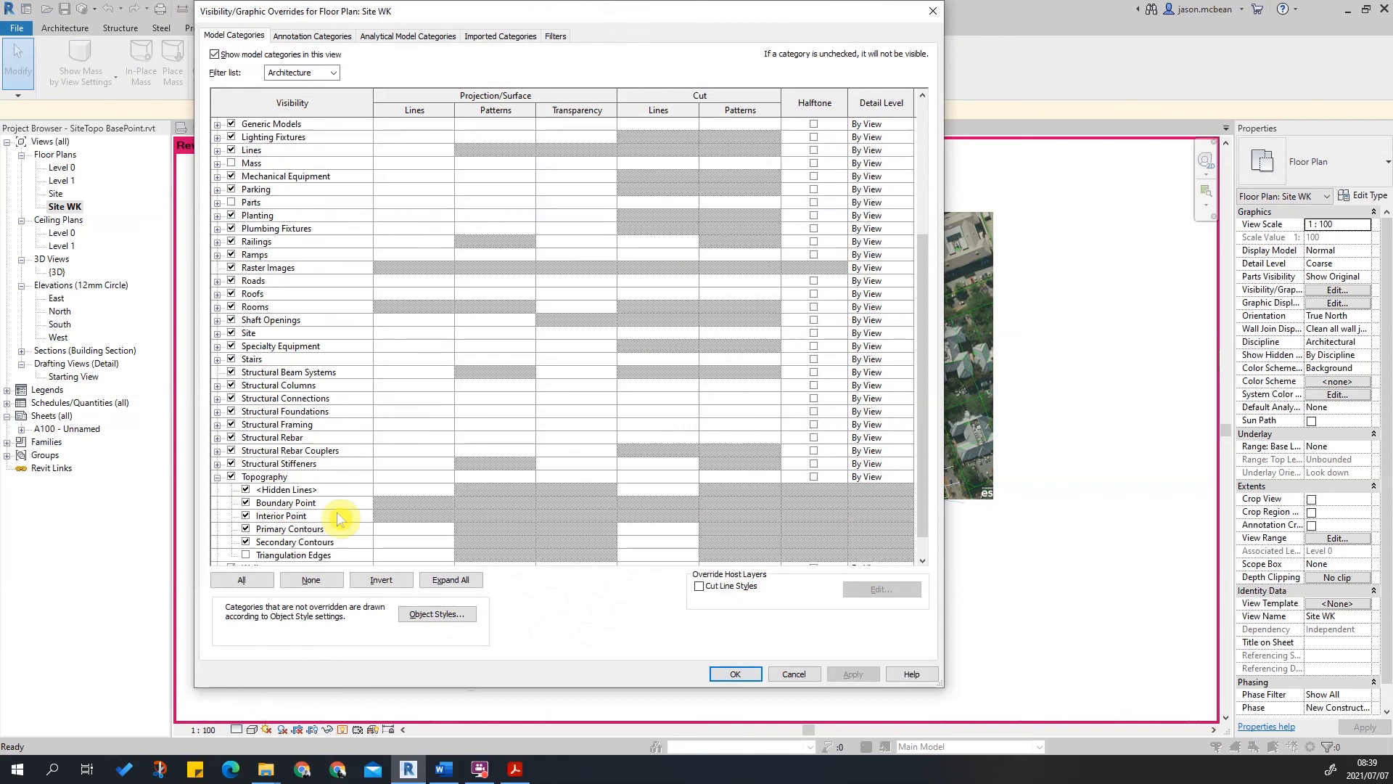
pyautogui.click(219, 480)
pyautogui.click(217, 476)
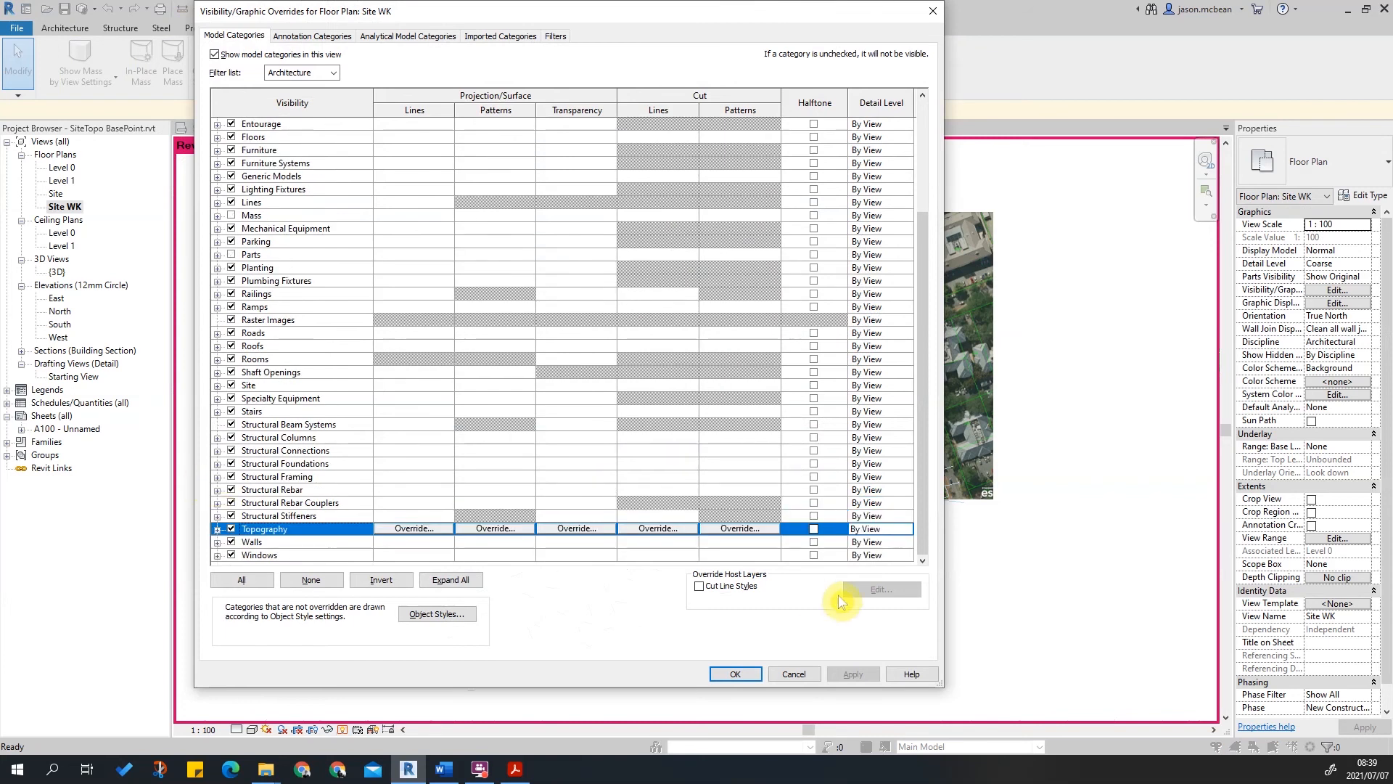
pyautogui.click(795, 675)
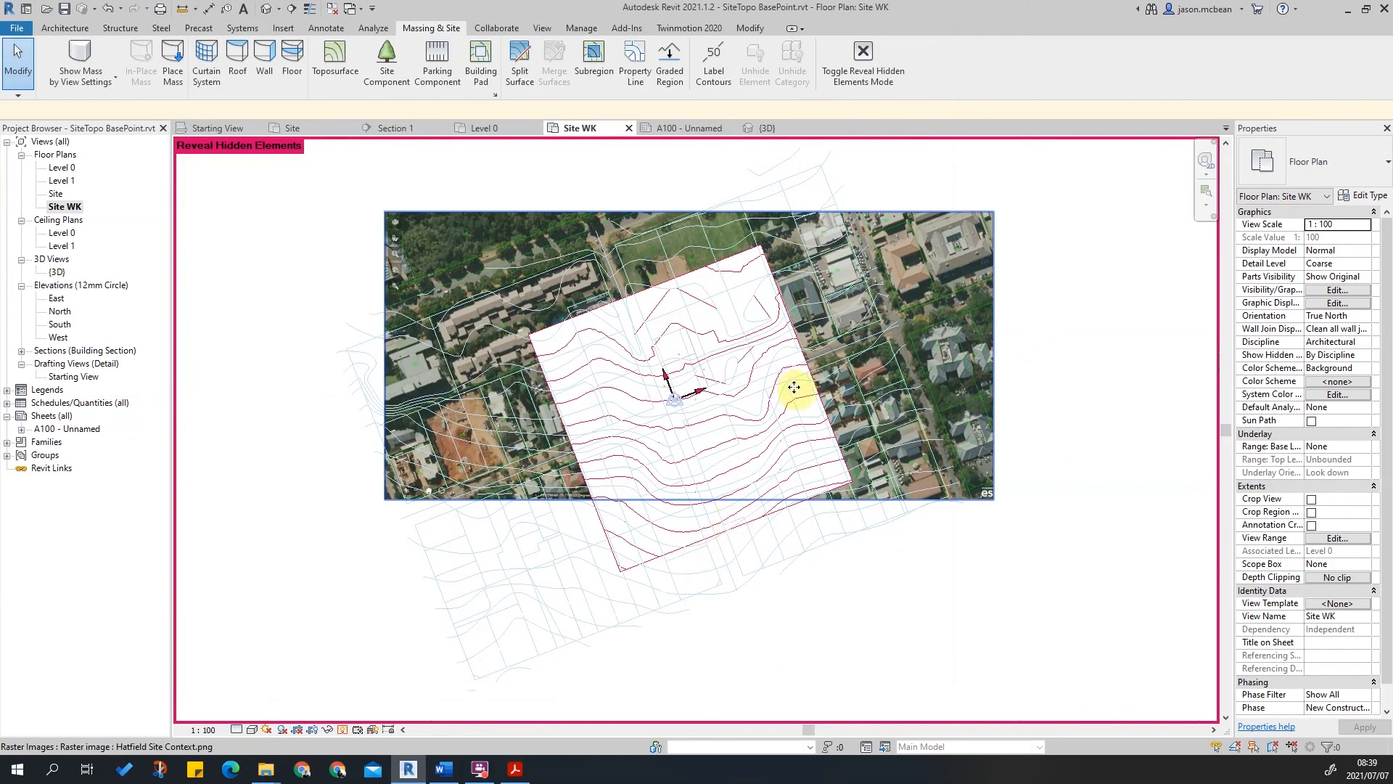
# Unhide the topography surface in Site WK and turn off the display of hidden elements.
pyautogui.click(789, 386)
pyautogui.click(609, 62)
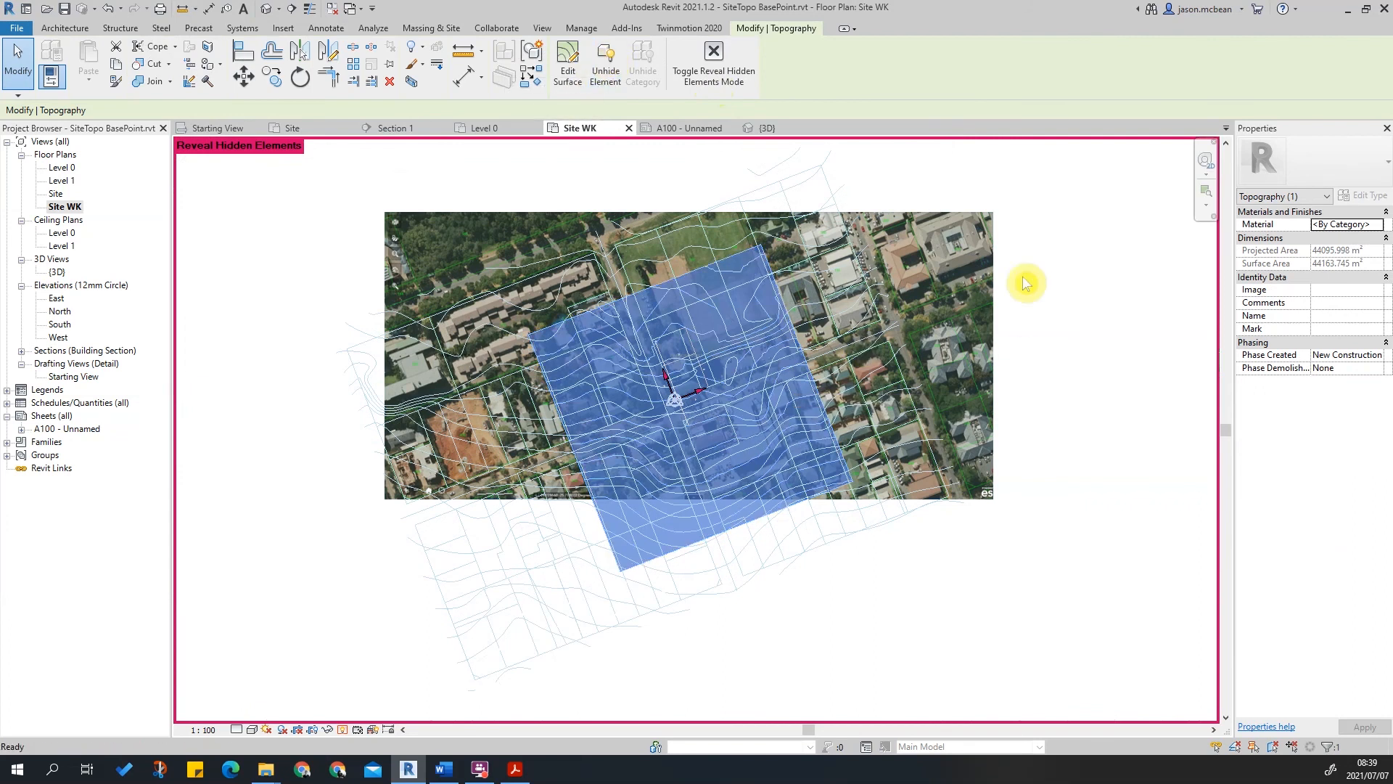
pyautogui.press('Escape')
pyautogui.click(863, 58)
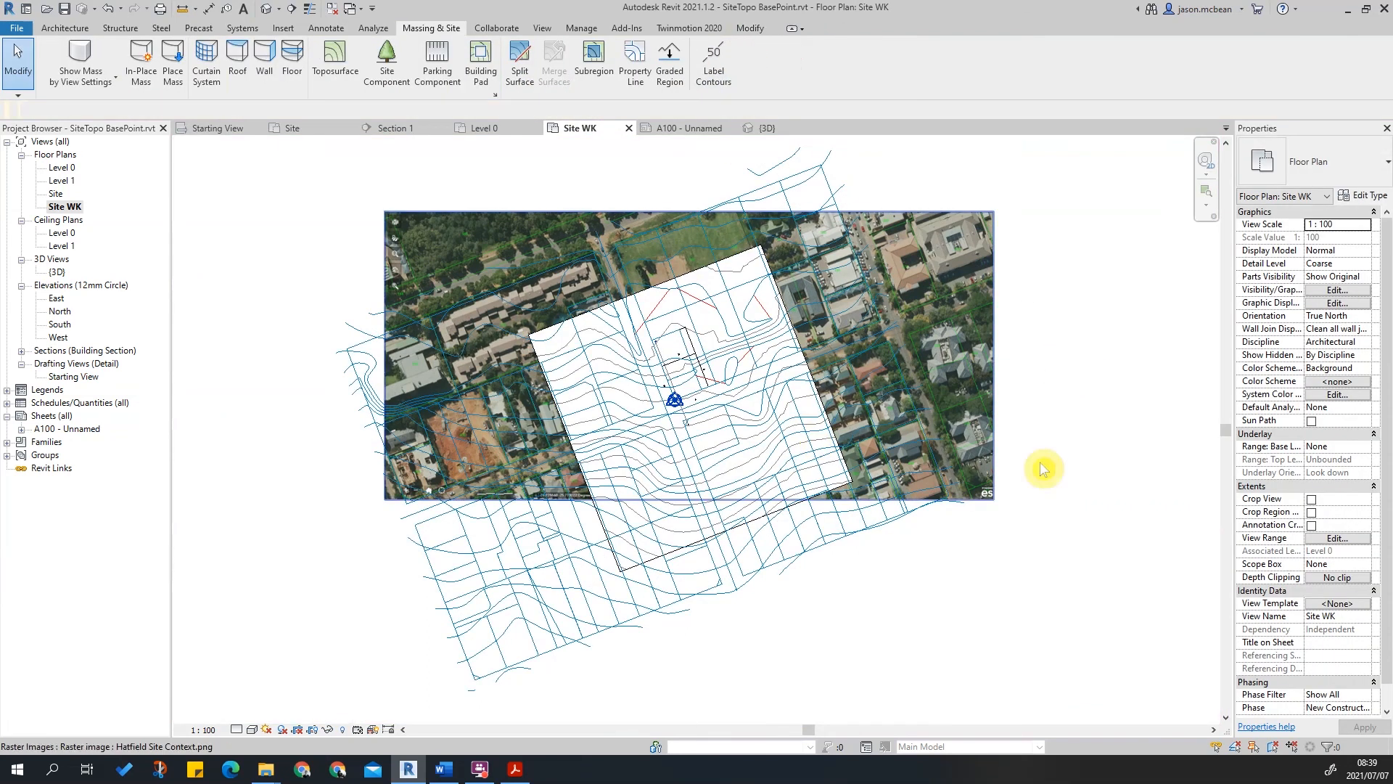
# Turn off the Topography category in the Site WK visibility/graphics overrides.
pyautogui.scroll(3, 842, 479)
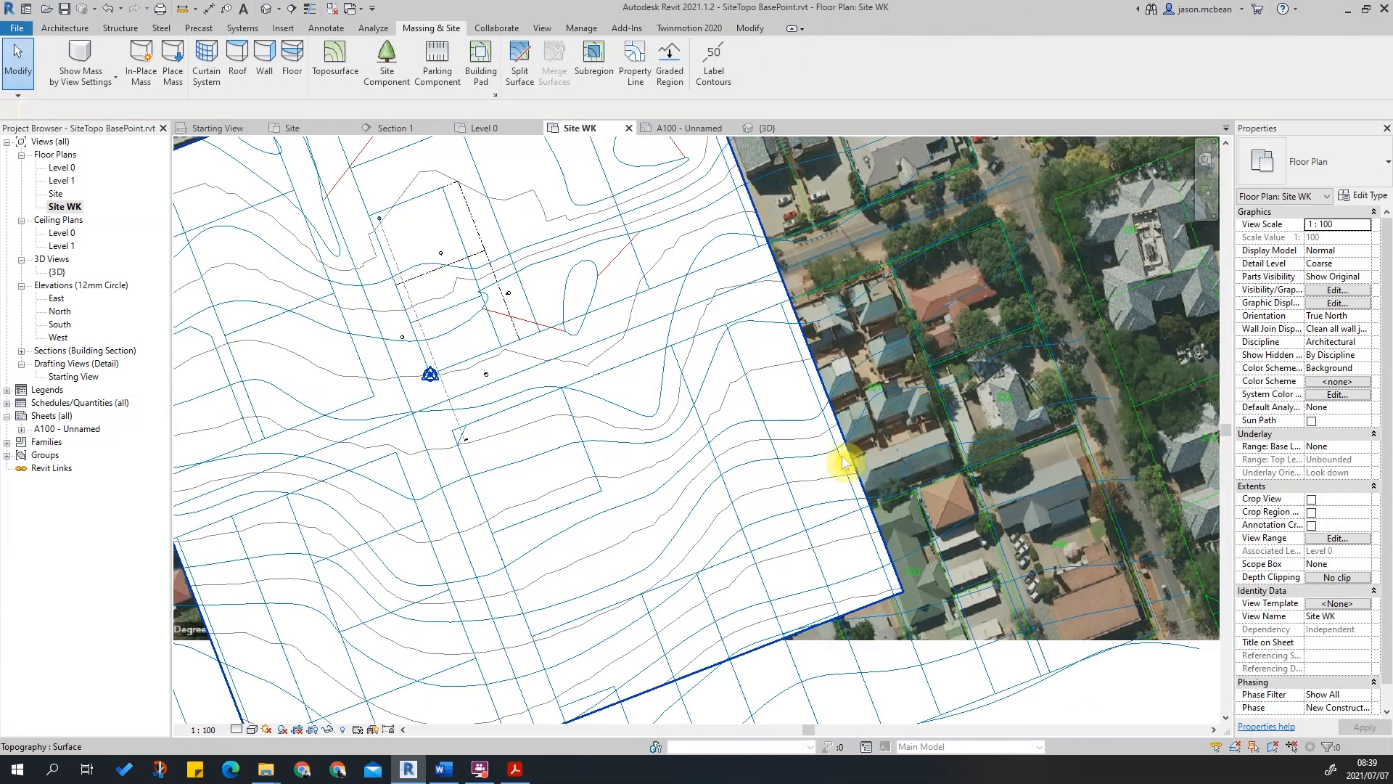
pyautogui.scroll(-3, 844, 462)
pyautogui.press('v')
pyautogui.press('v')
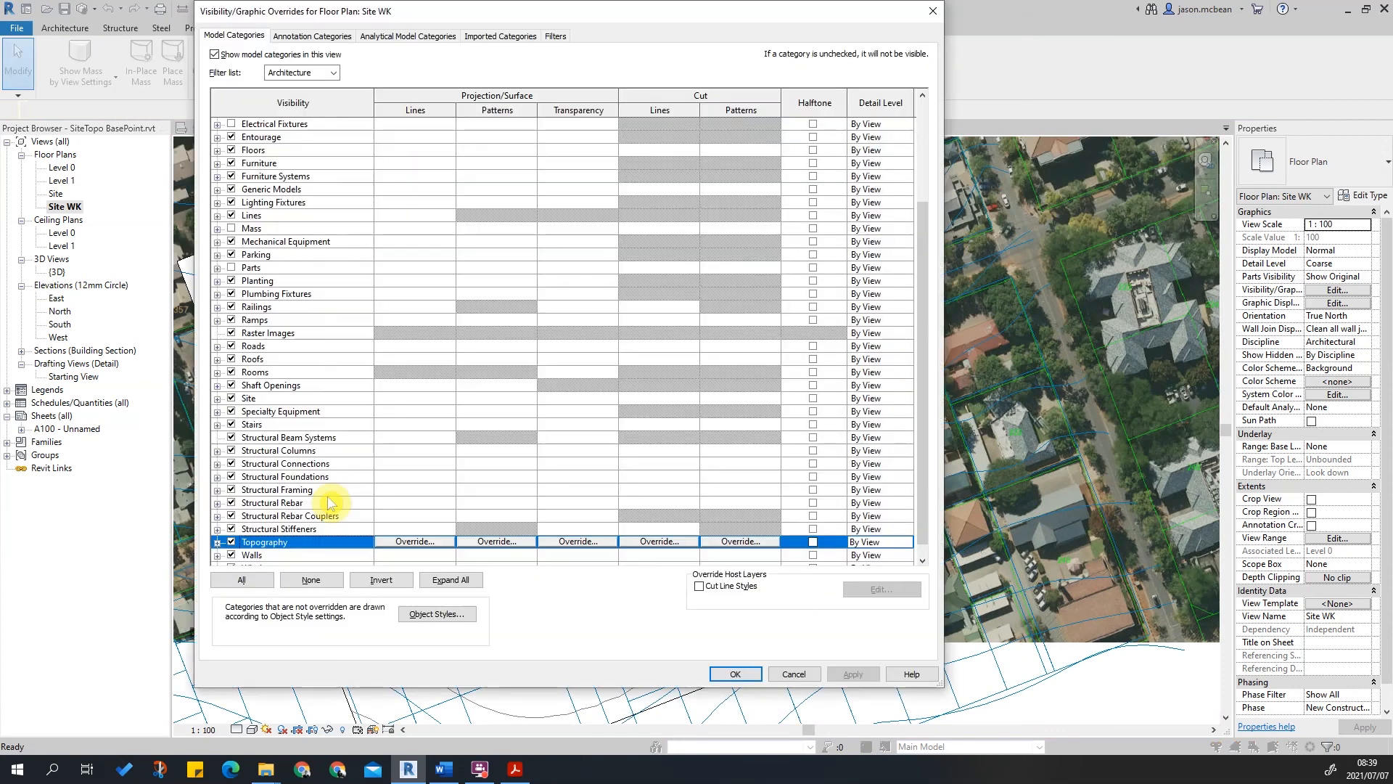
pyautogui.click(867, 677)
pyautogui.click(735, 674)
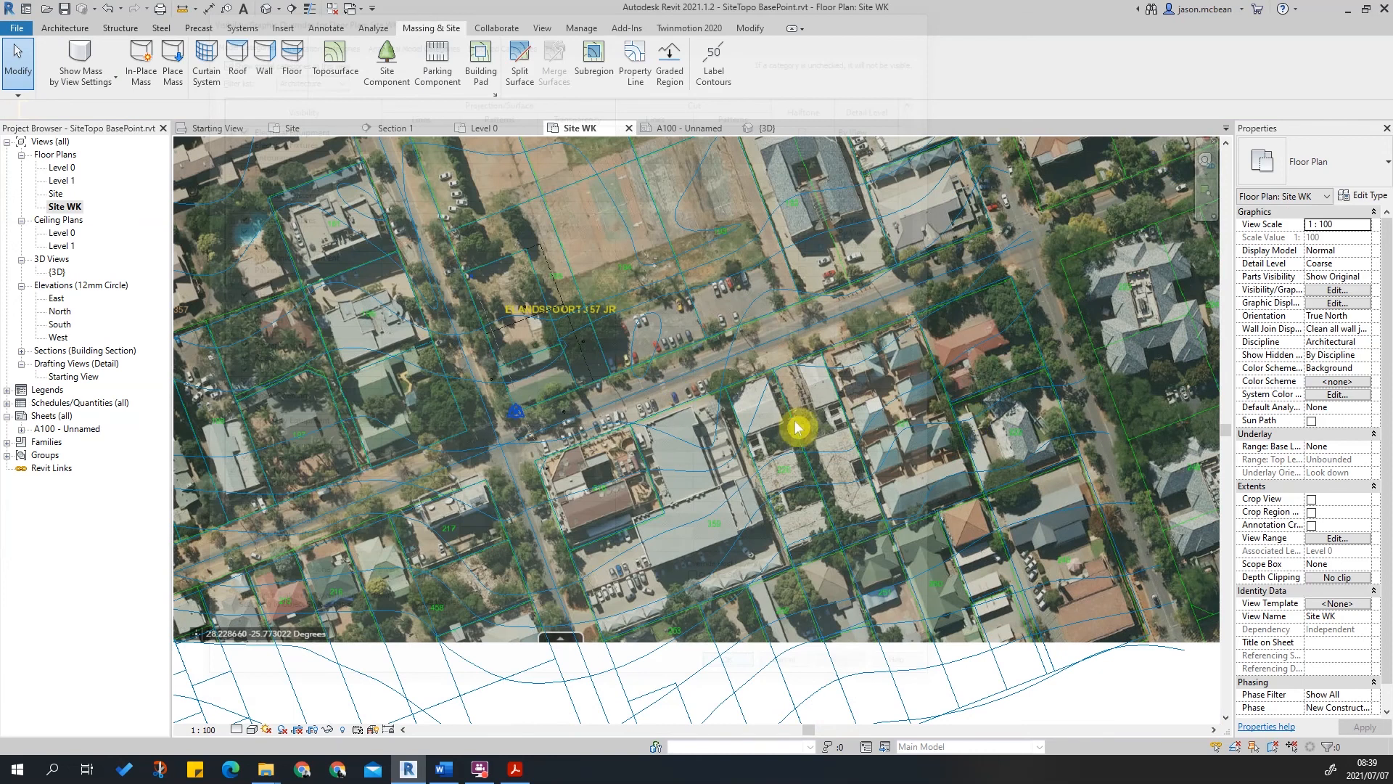
# Examine how the DWG roads, contours and cadastral lines align with the aerial image around the street intersection and neighbouring properties.
pyautogui.scroll(3, 544, 421)
pyautogui.moveTo(544, 417); pyautogui.dragTo(799, 438, button='middle')
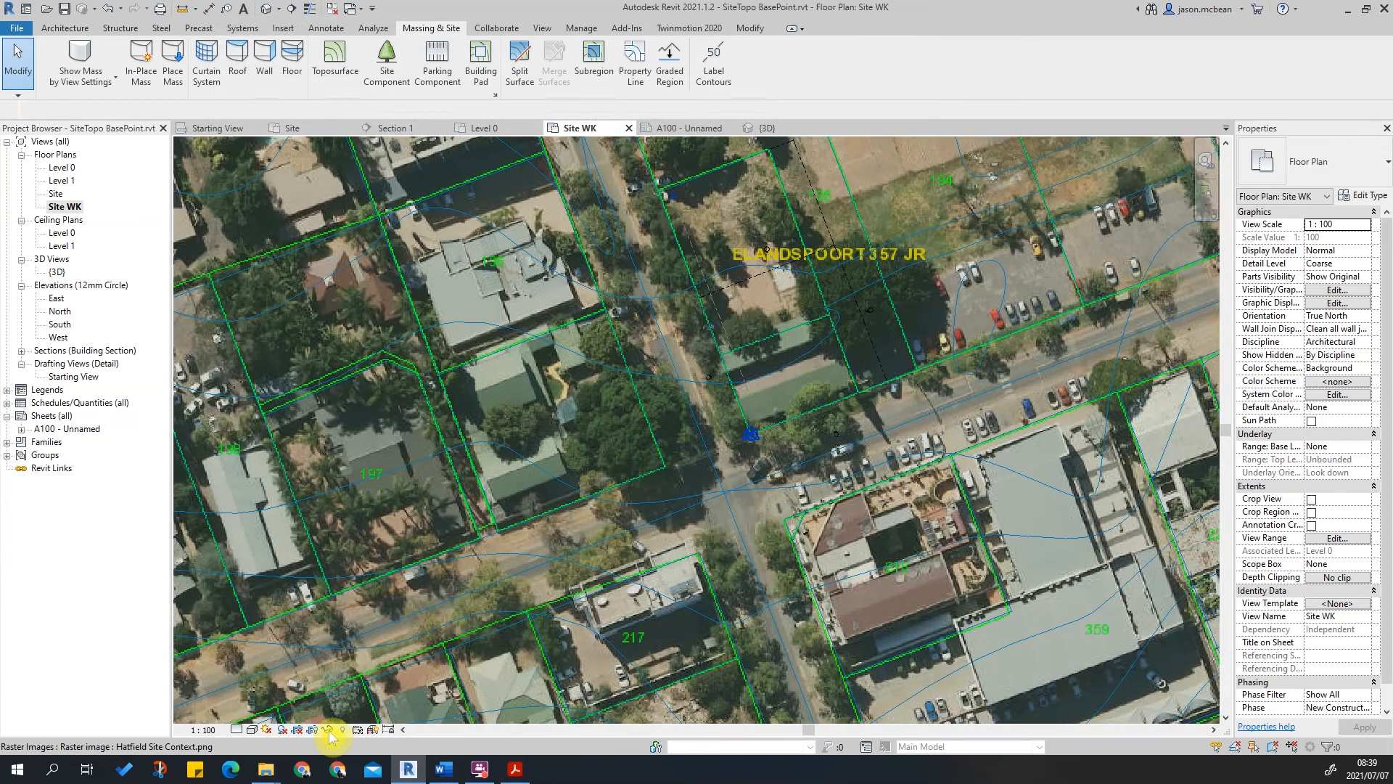
pyautogui.scroll(-1, 802, 411)
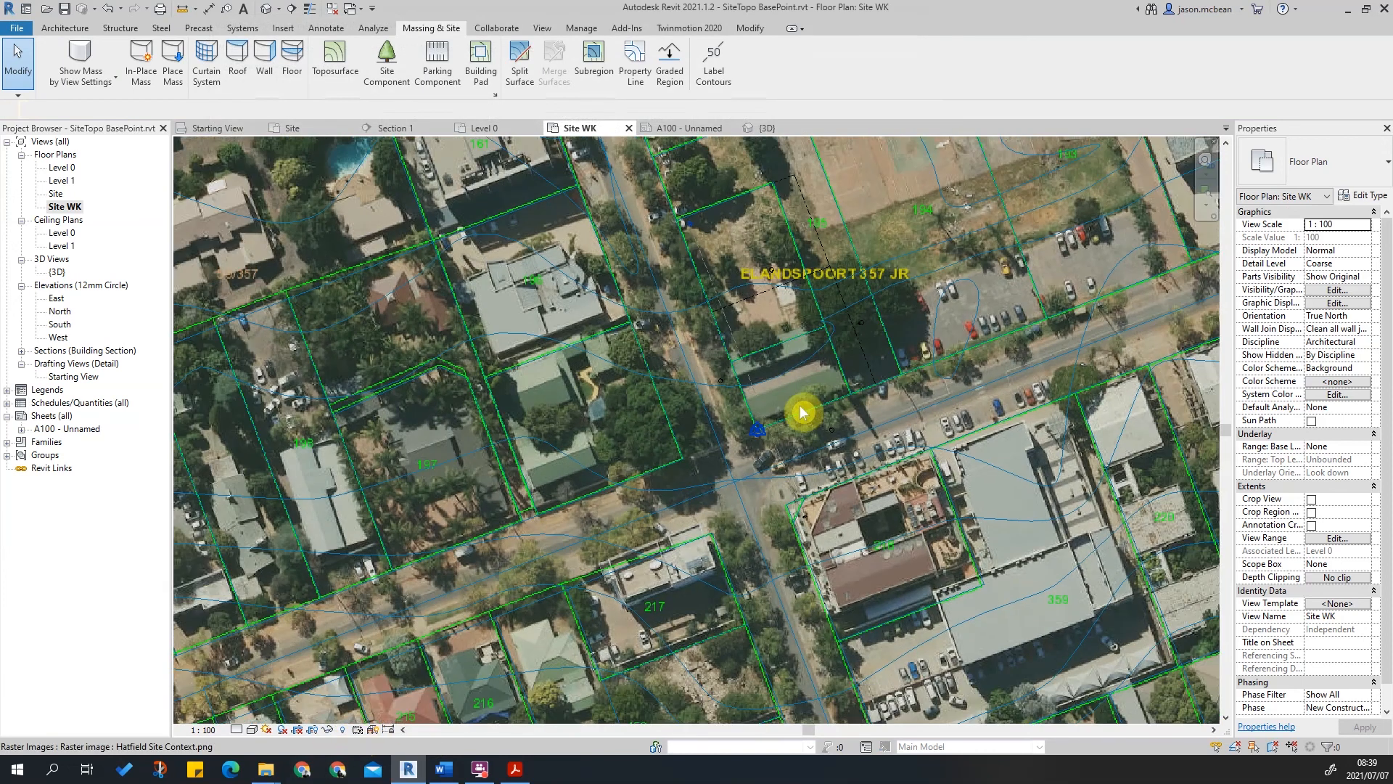
pyautogui.moveTo(775, 230); pyautogui.dragTo(810, 465, button='middle')
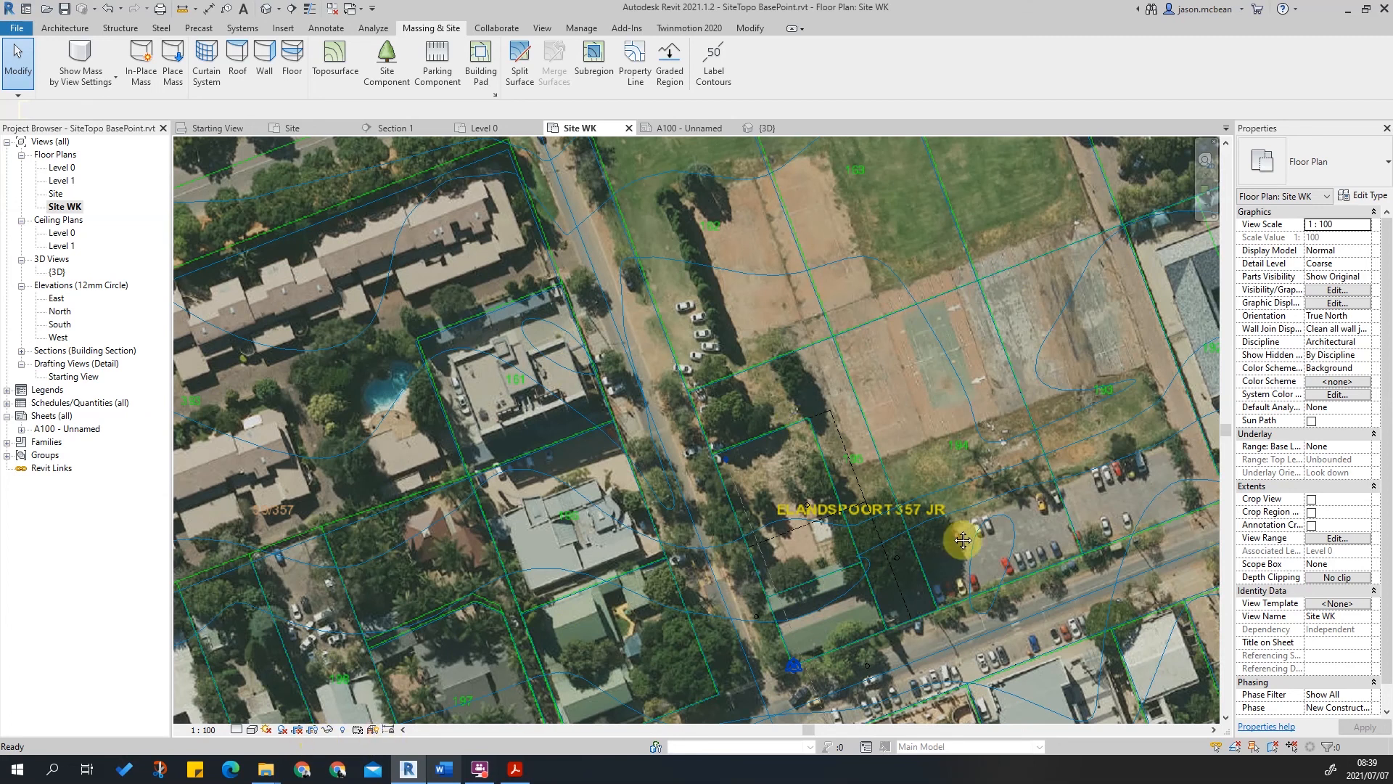
pyautogui.scroll(2, 973, 630)
pyautogui.moveTo(973, 630); pyautogui.dragTo(820, 501, button='middle')
pyautogui.scroll(-1, 715, 448)
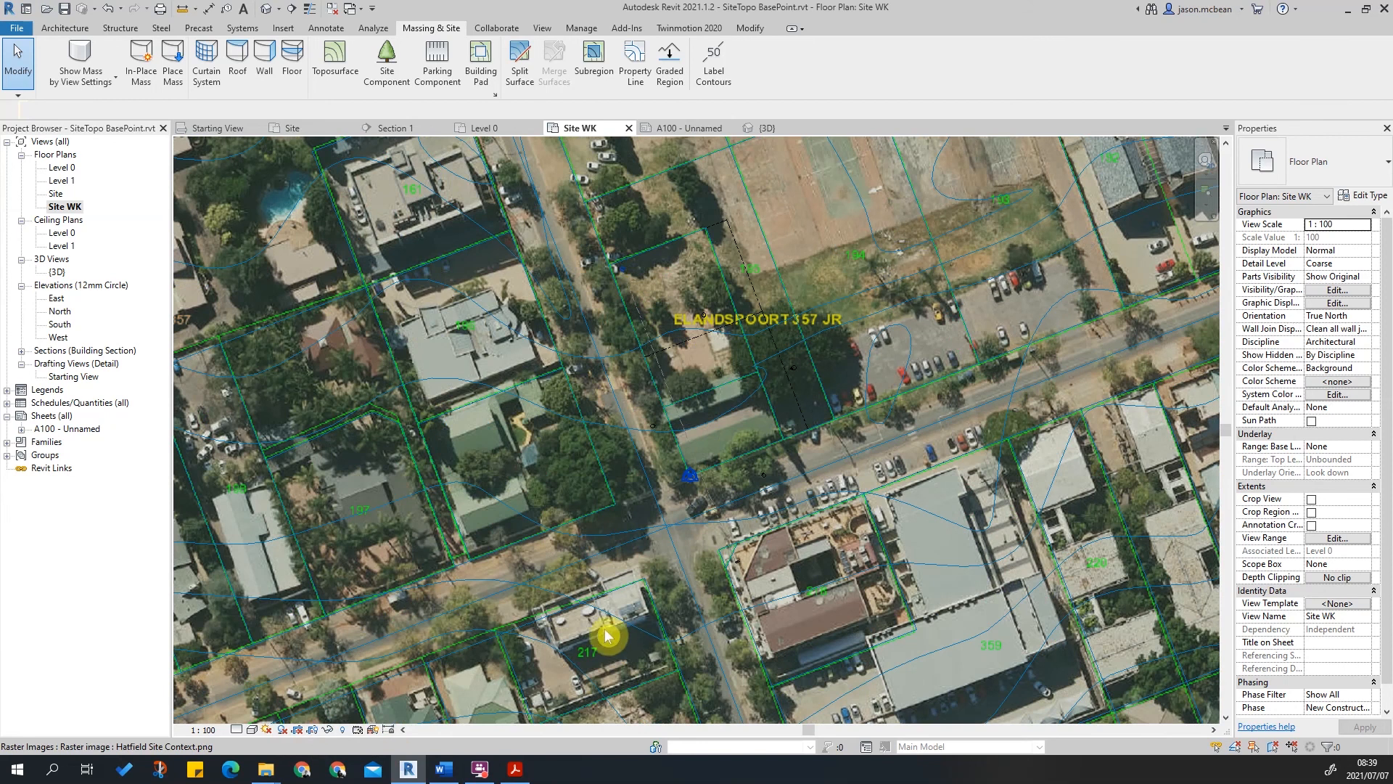
pyautogui.scroll(-2, 740, 448)
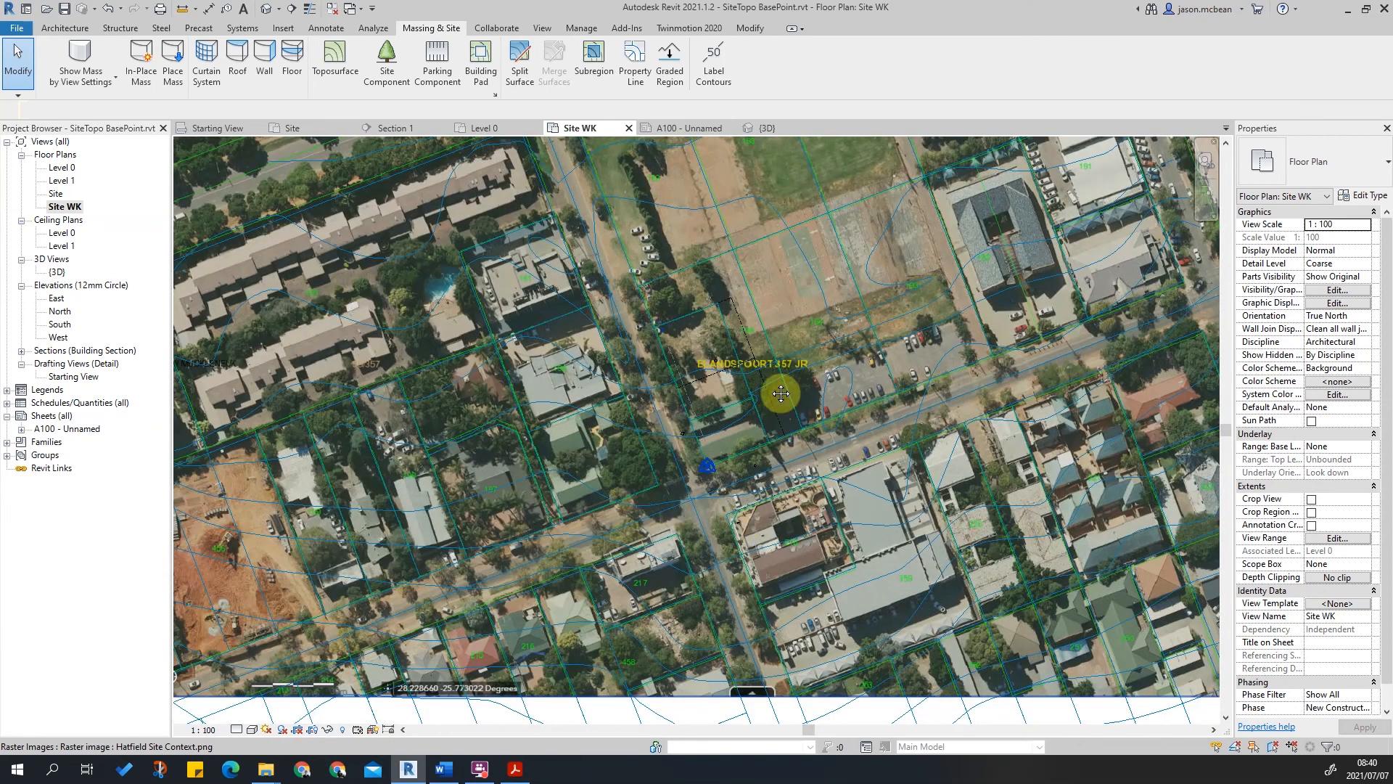
pyautogui.scroll(3, 653, 566)
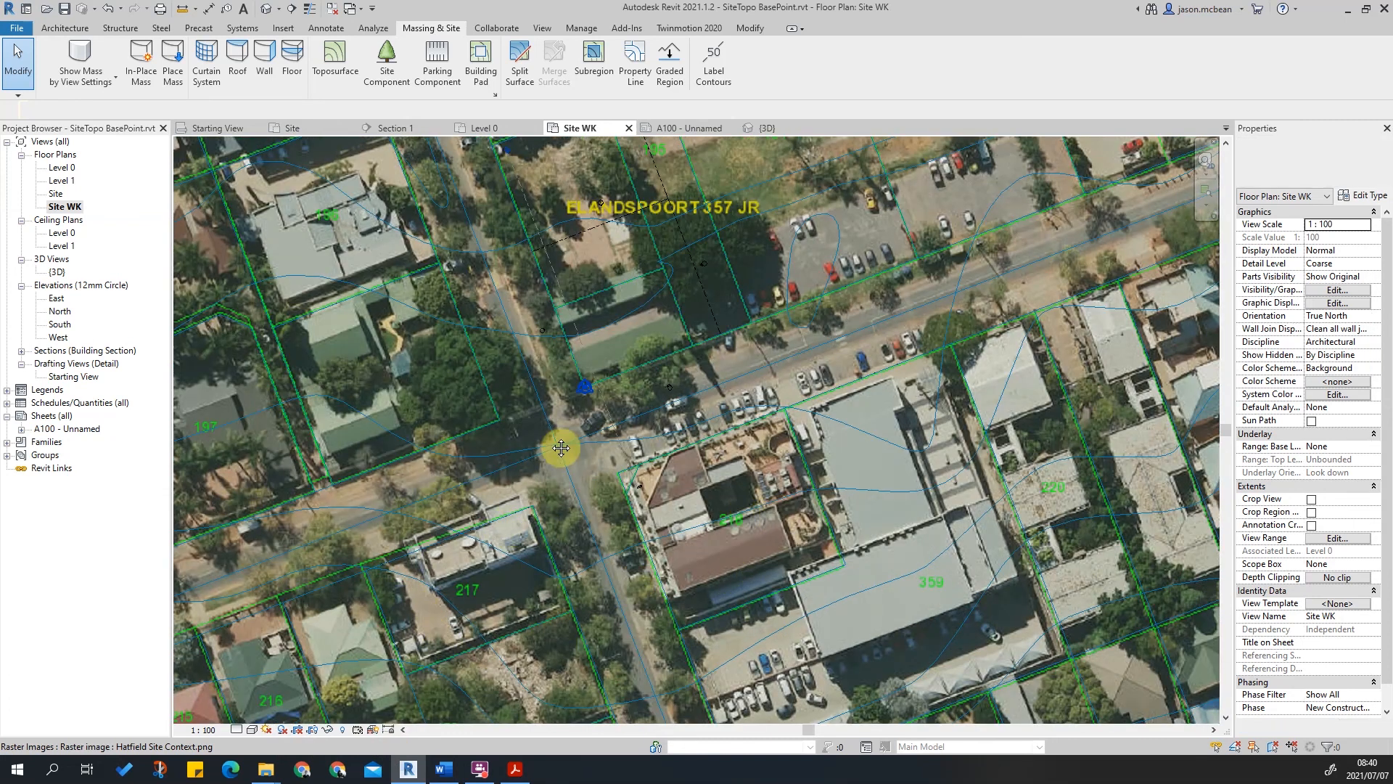
pyautogui.scroll(-2, 709, 381)
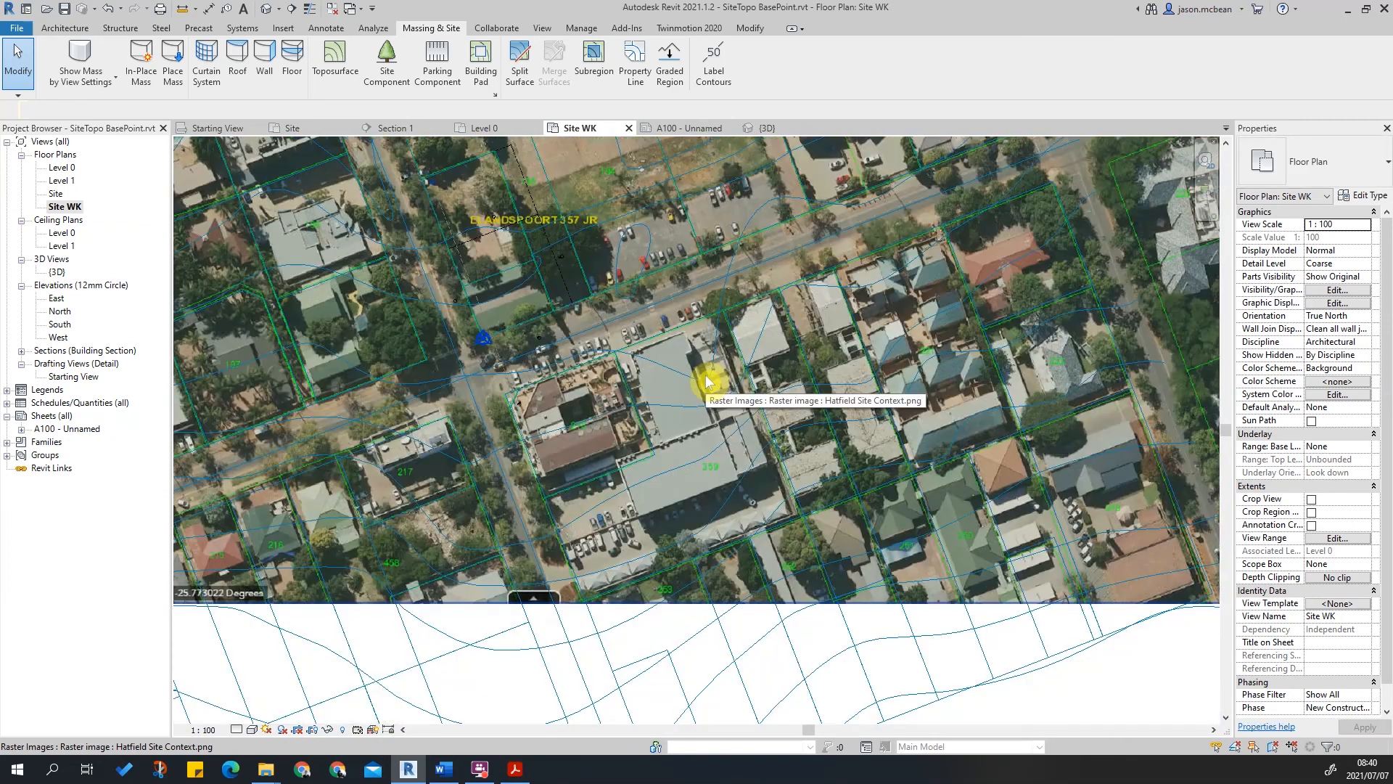
pyautogui.moveTo(973, 283); pyautogui.dragTo(619, 420, button='middle')
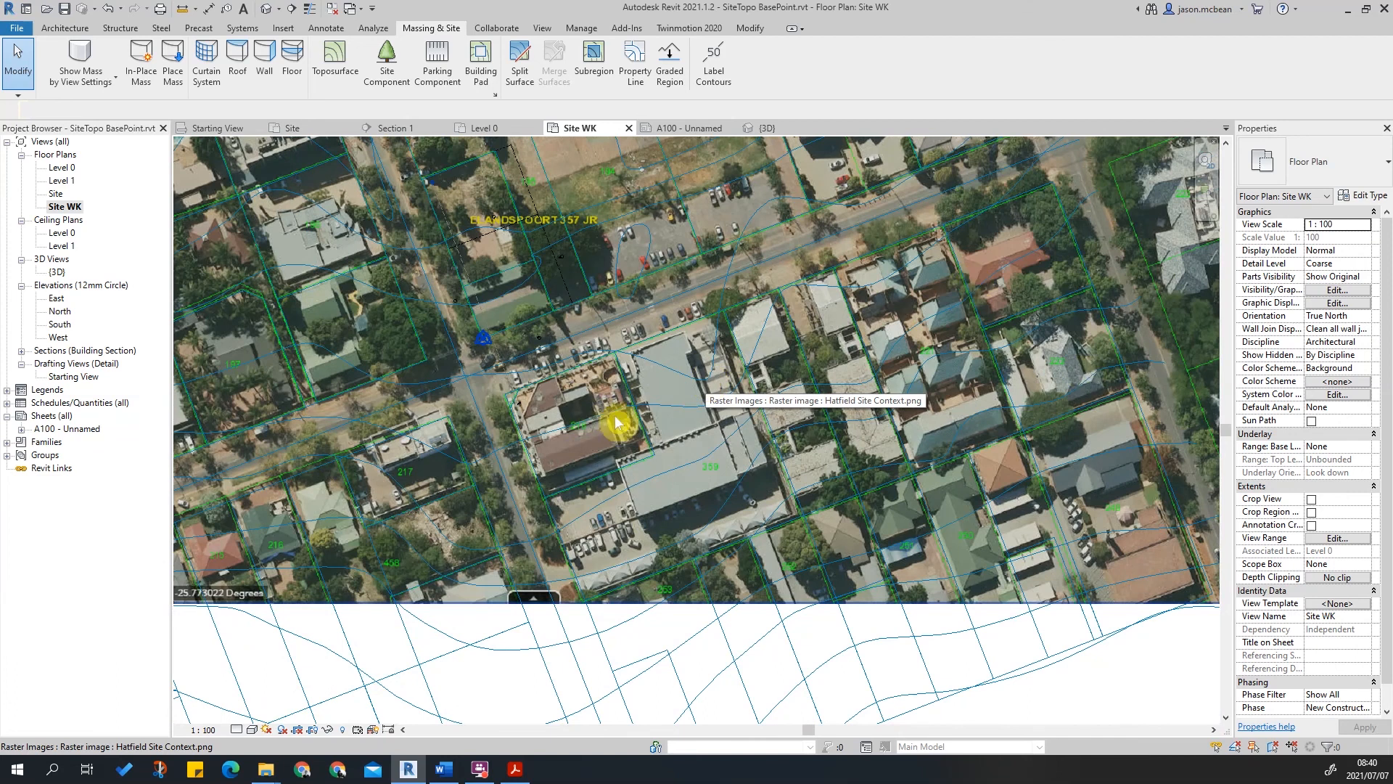
pyautogui.scroll(1, 810, 426)
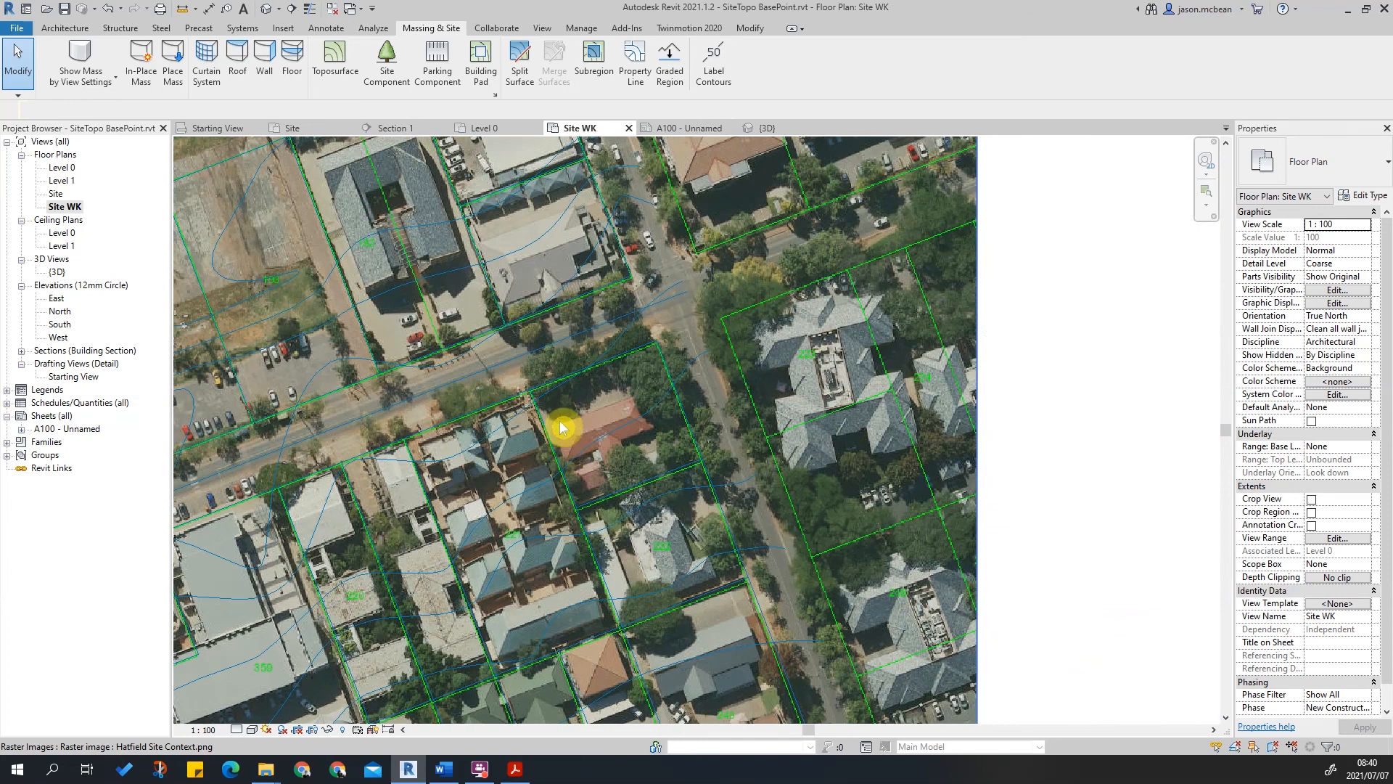
# Inspect how the green property boundaries fit the buildings, walls and parking areas in the aerial image, from stand 192 across to stand 359.
pyautogui.scroll(5, 583, 347)
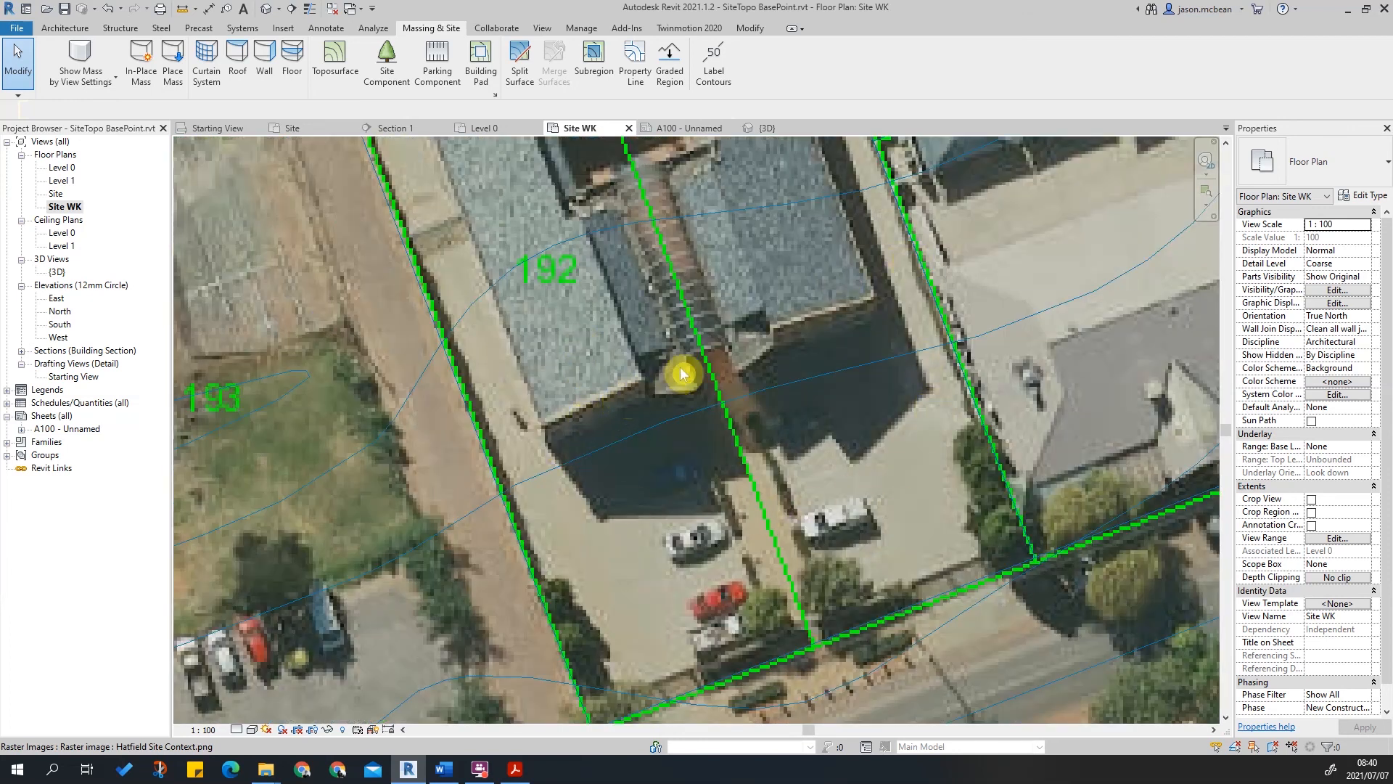
pyautogui.scroll(-4, 846, 368)
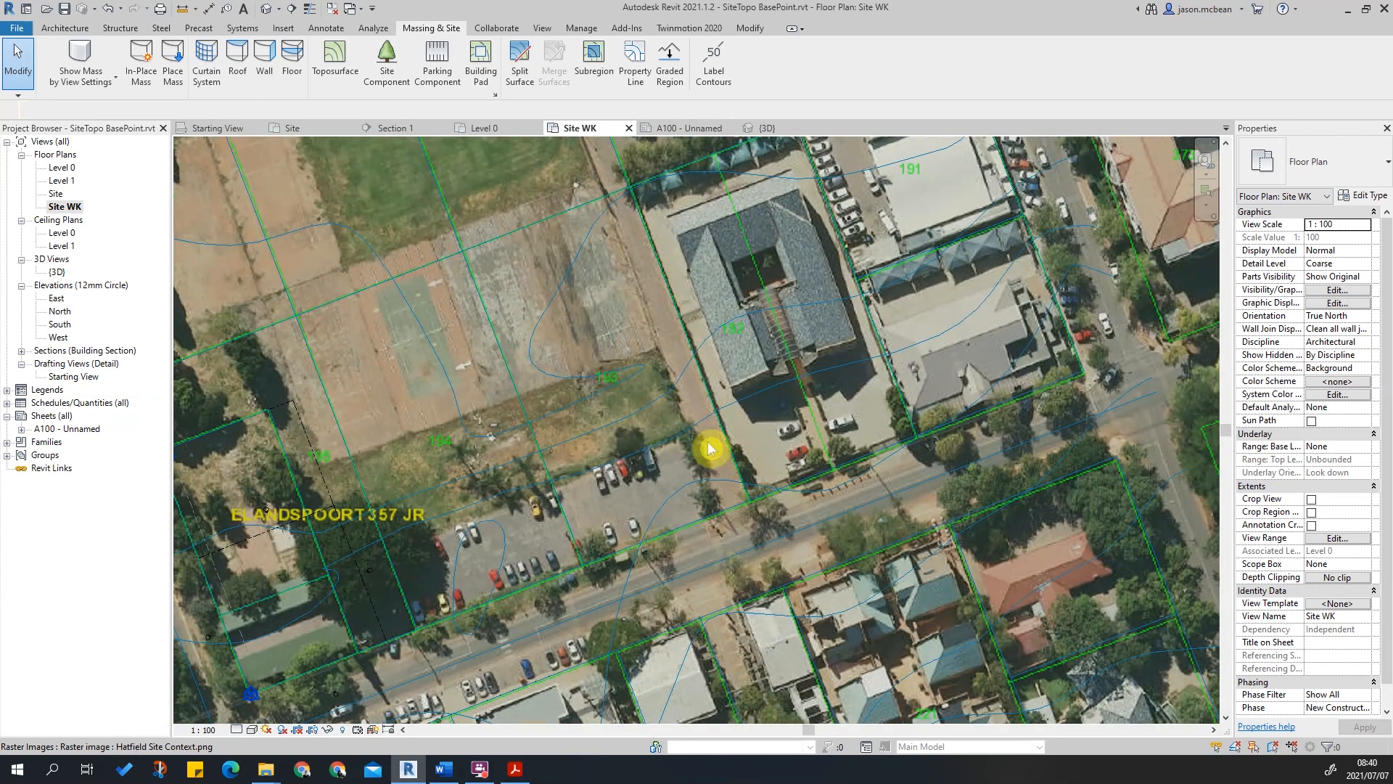
pyautogui.moveTo(660, 194); pyautogui.dragTo(601, 228, button='middle')
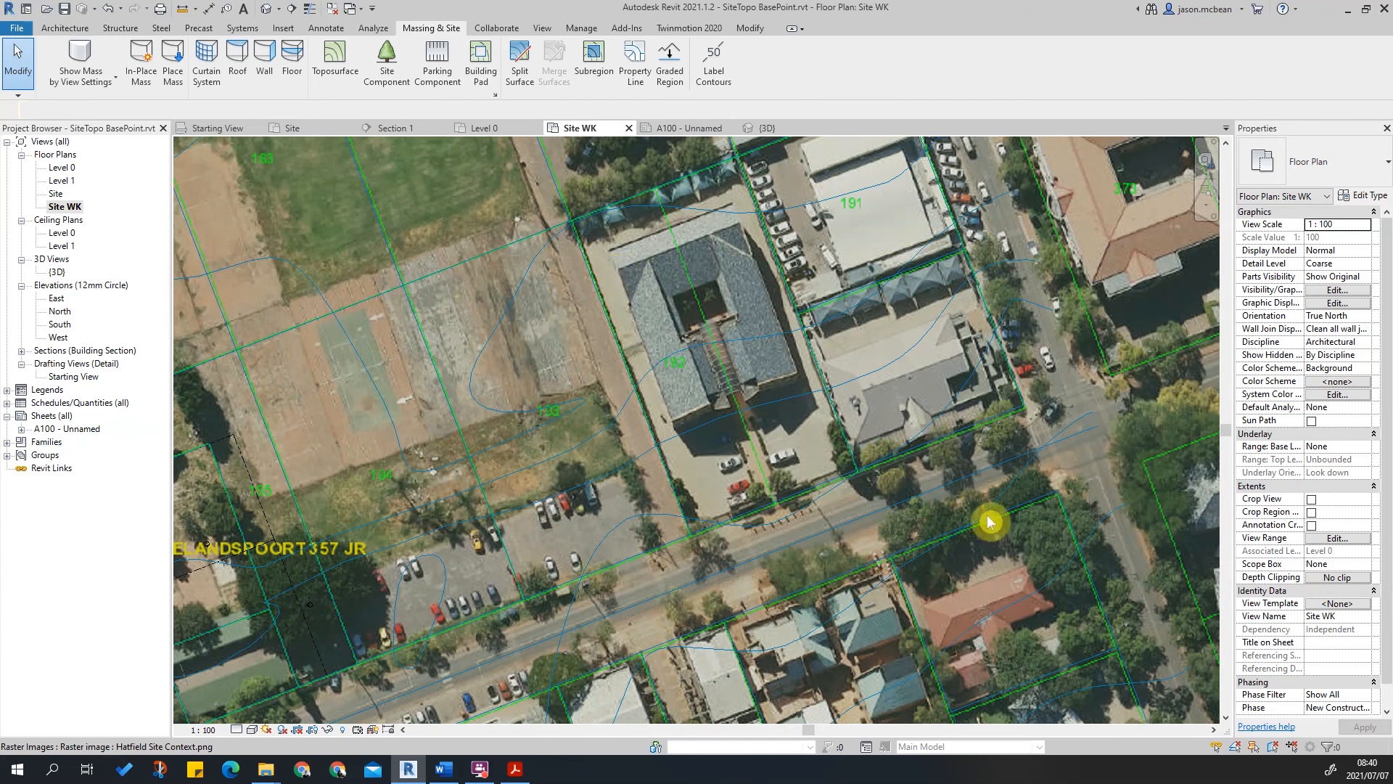
pyautogui.scroll(3, 755, 570)
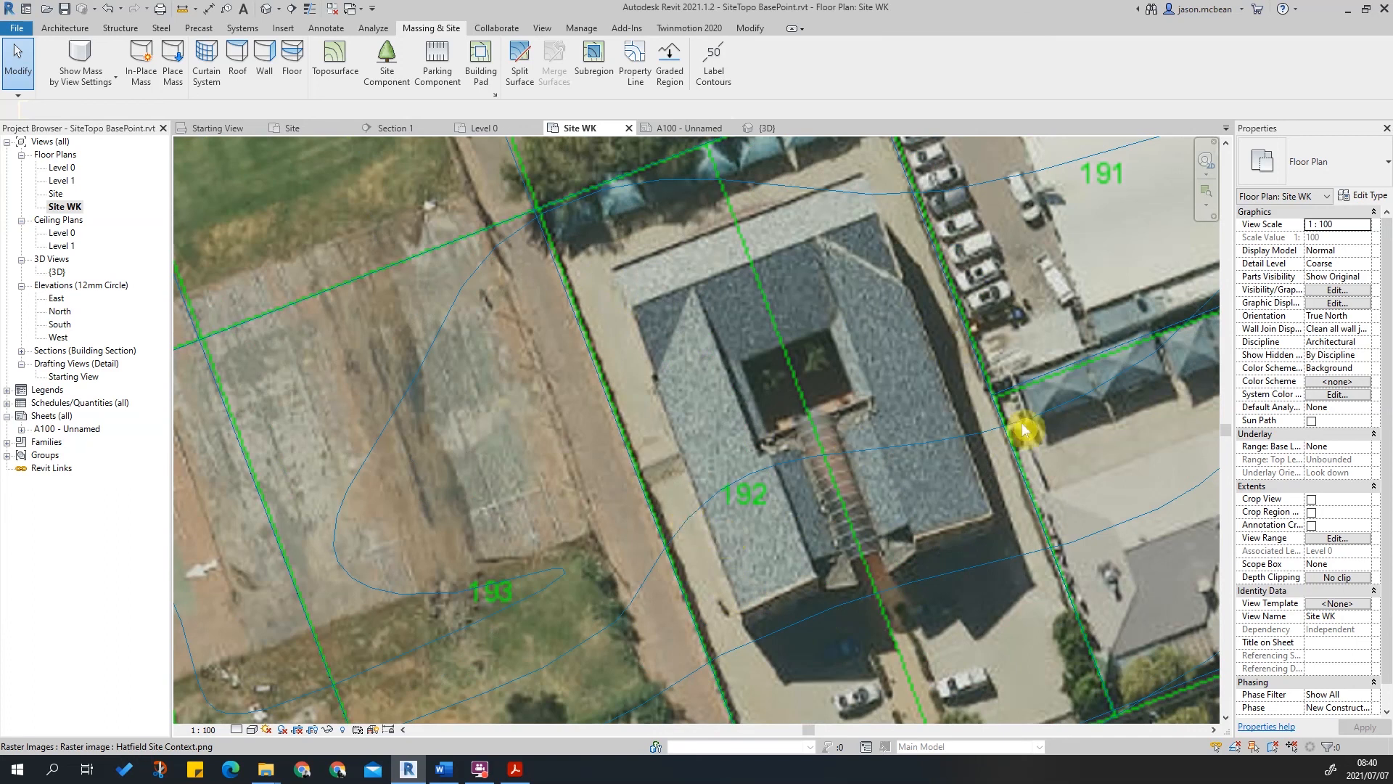
pyautogui.moveTo(1156, 596); pyautogui.dragTo(845, 521, button='middle')
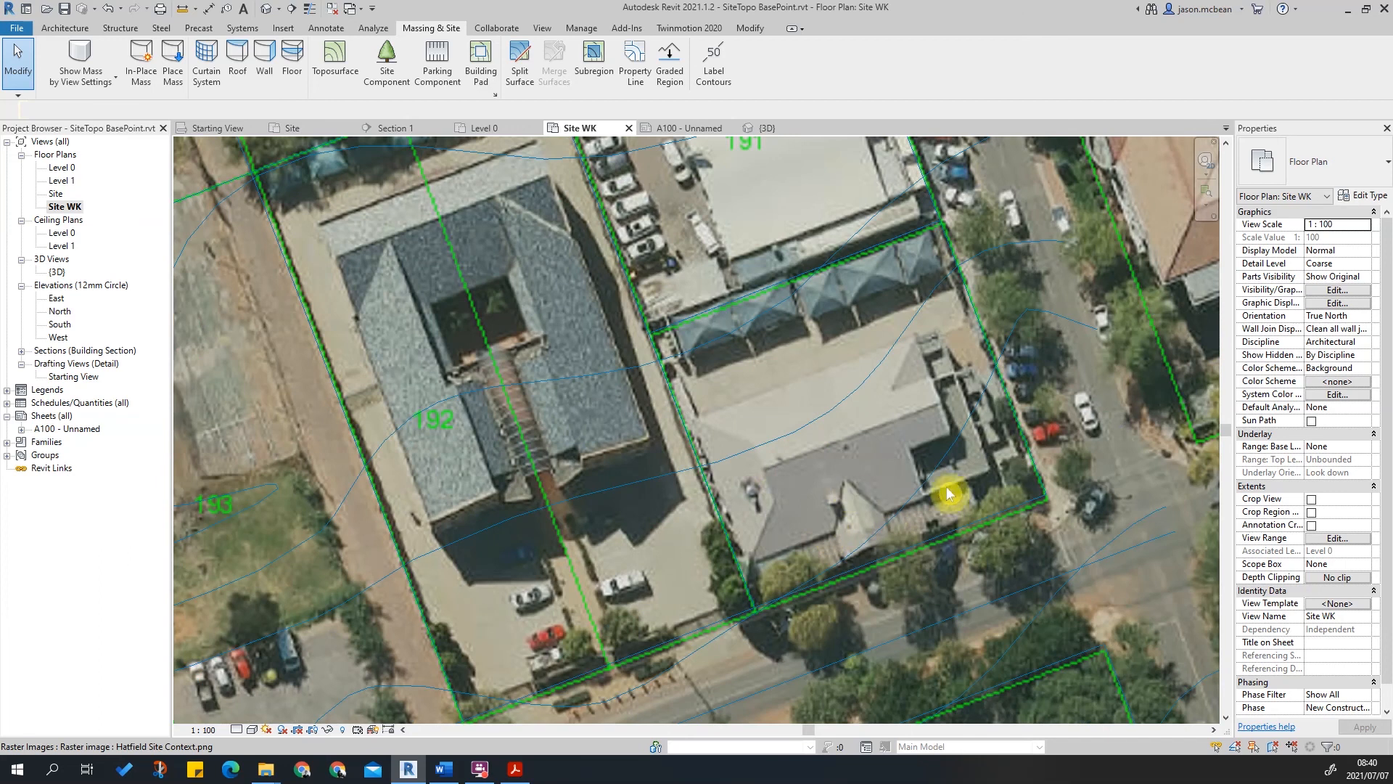
pyautogui.scroll(2, 969, 485)
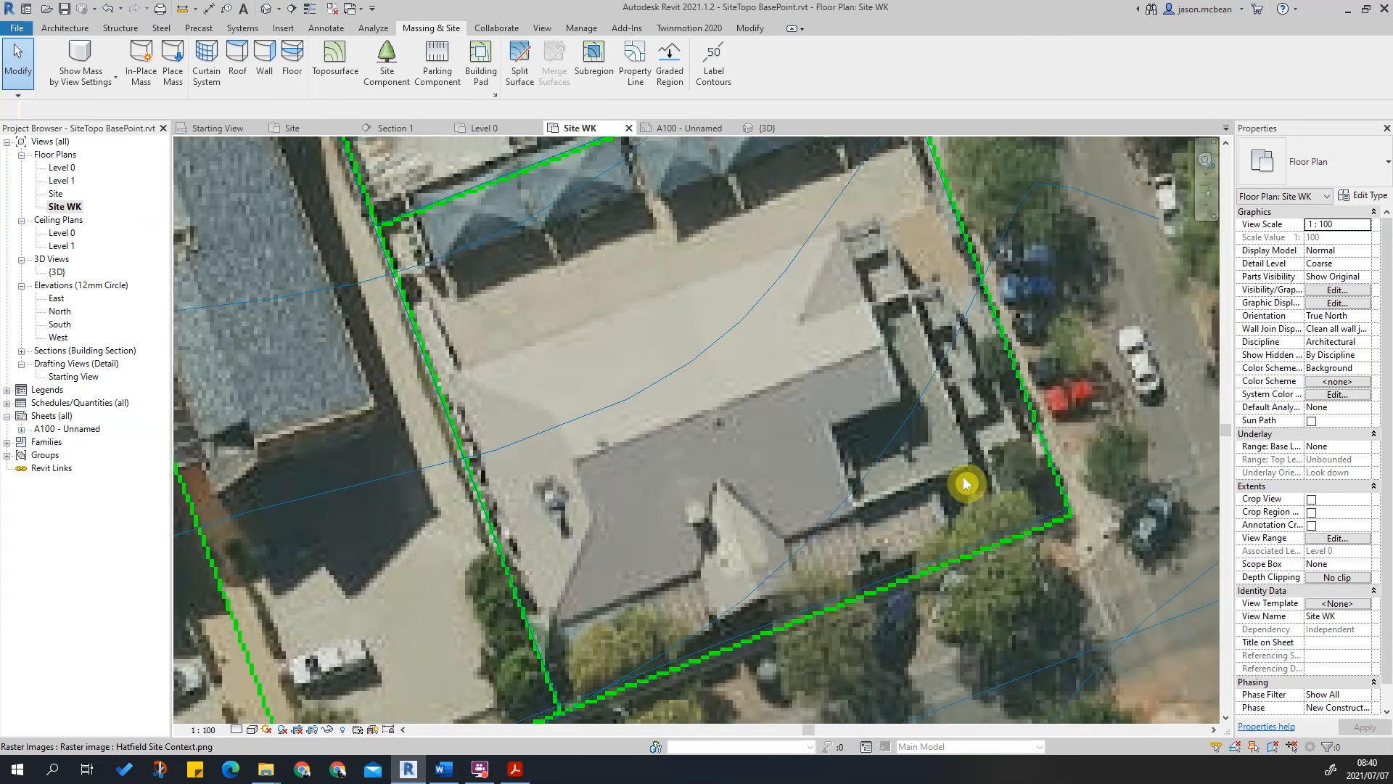
pyautogui.scroll(-2, 958, 488)
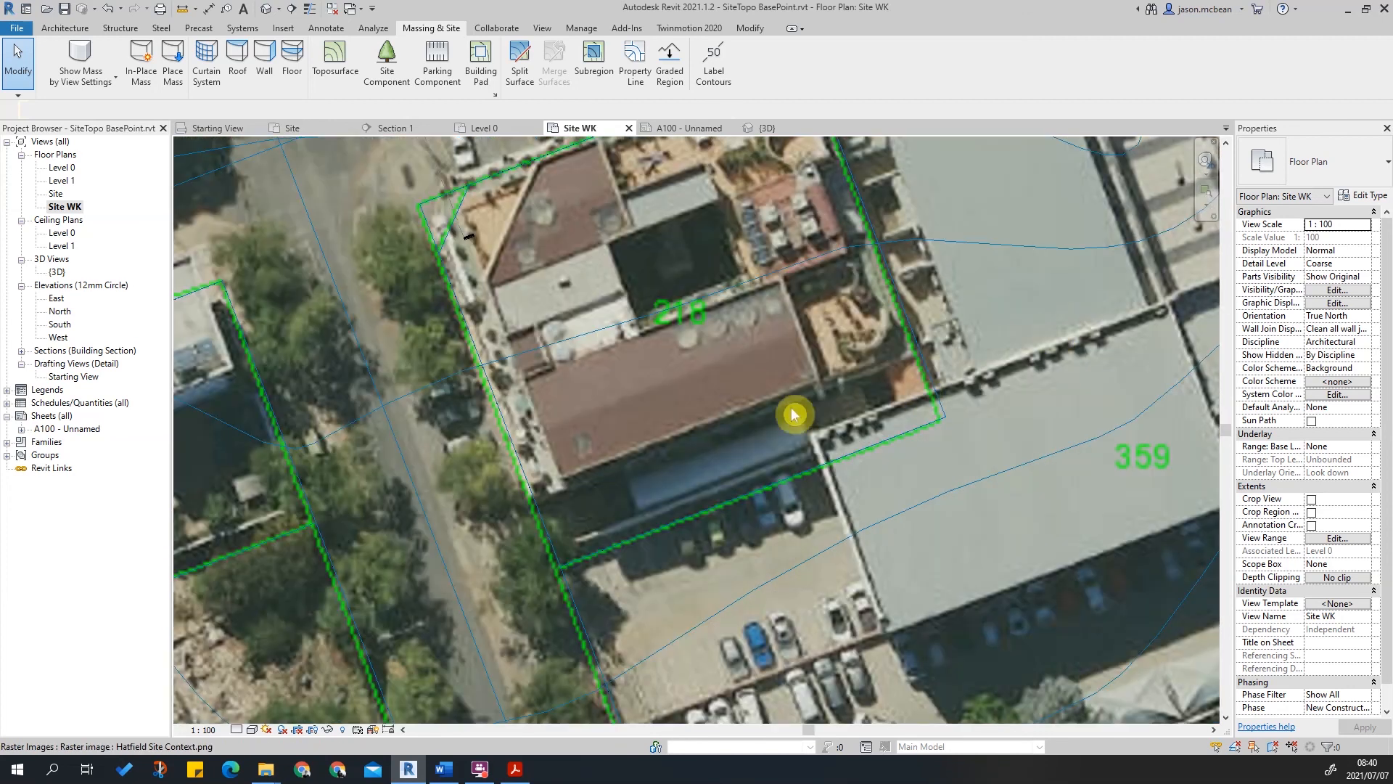
pyautogui.scroll(-3, 794, 260)
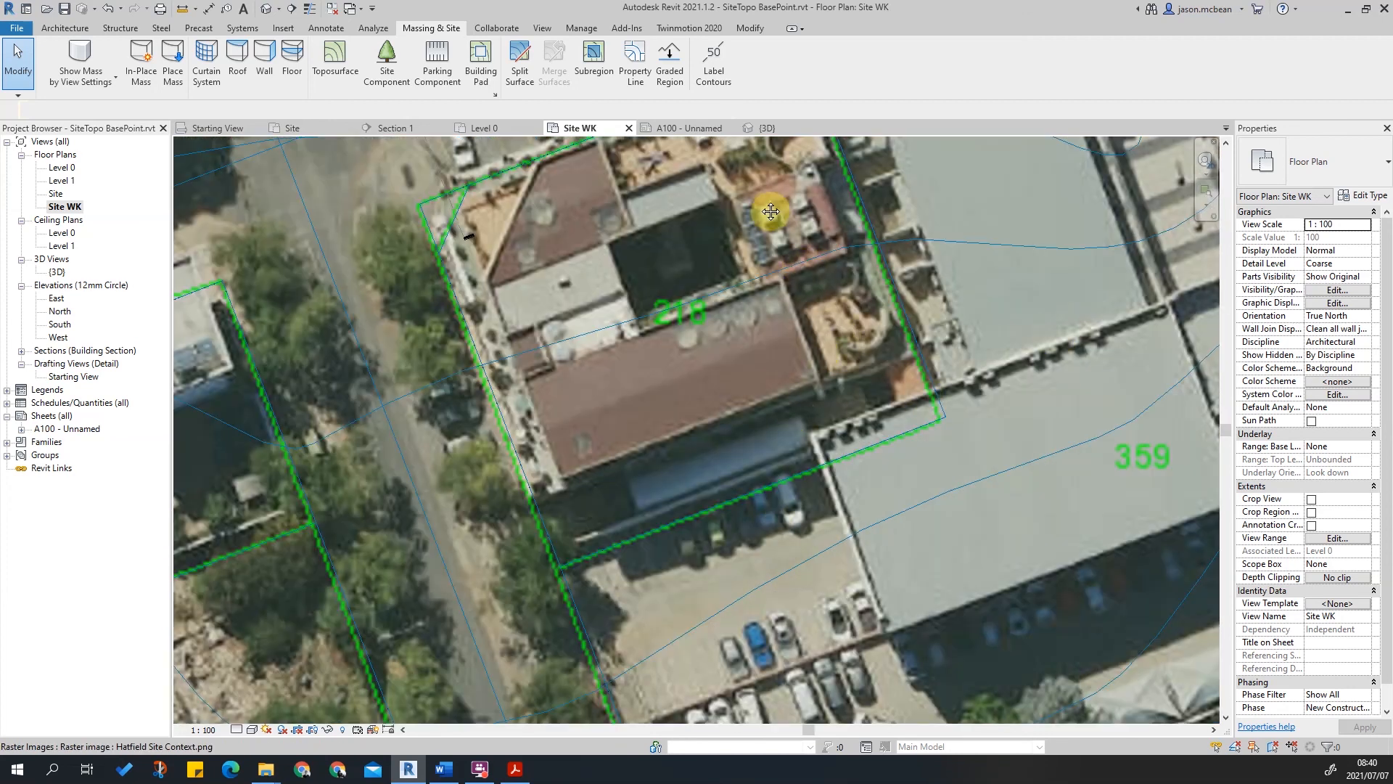
pyautogui.scroll(-2, 791, 239)
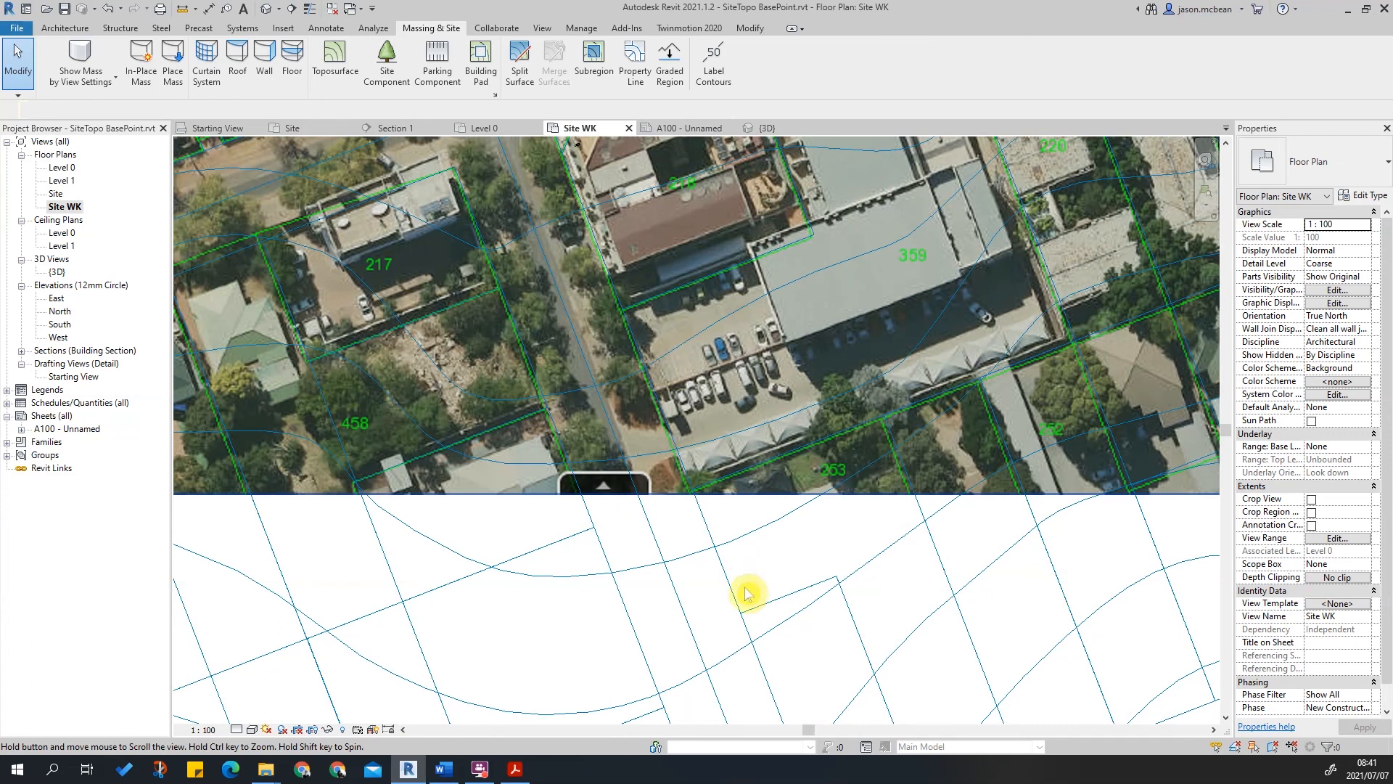